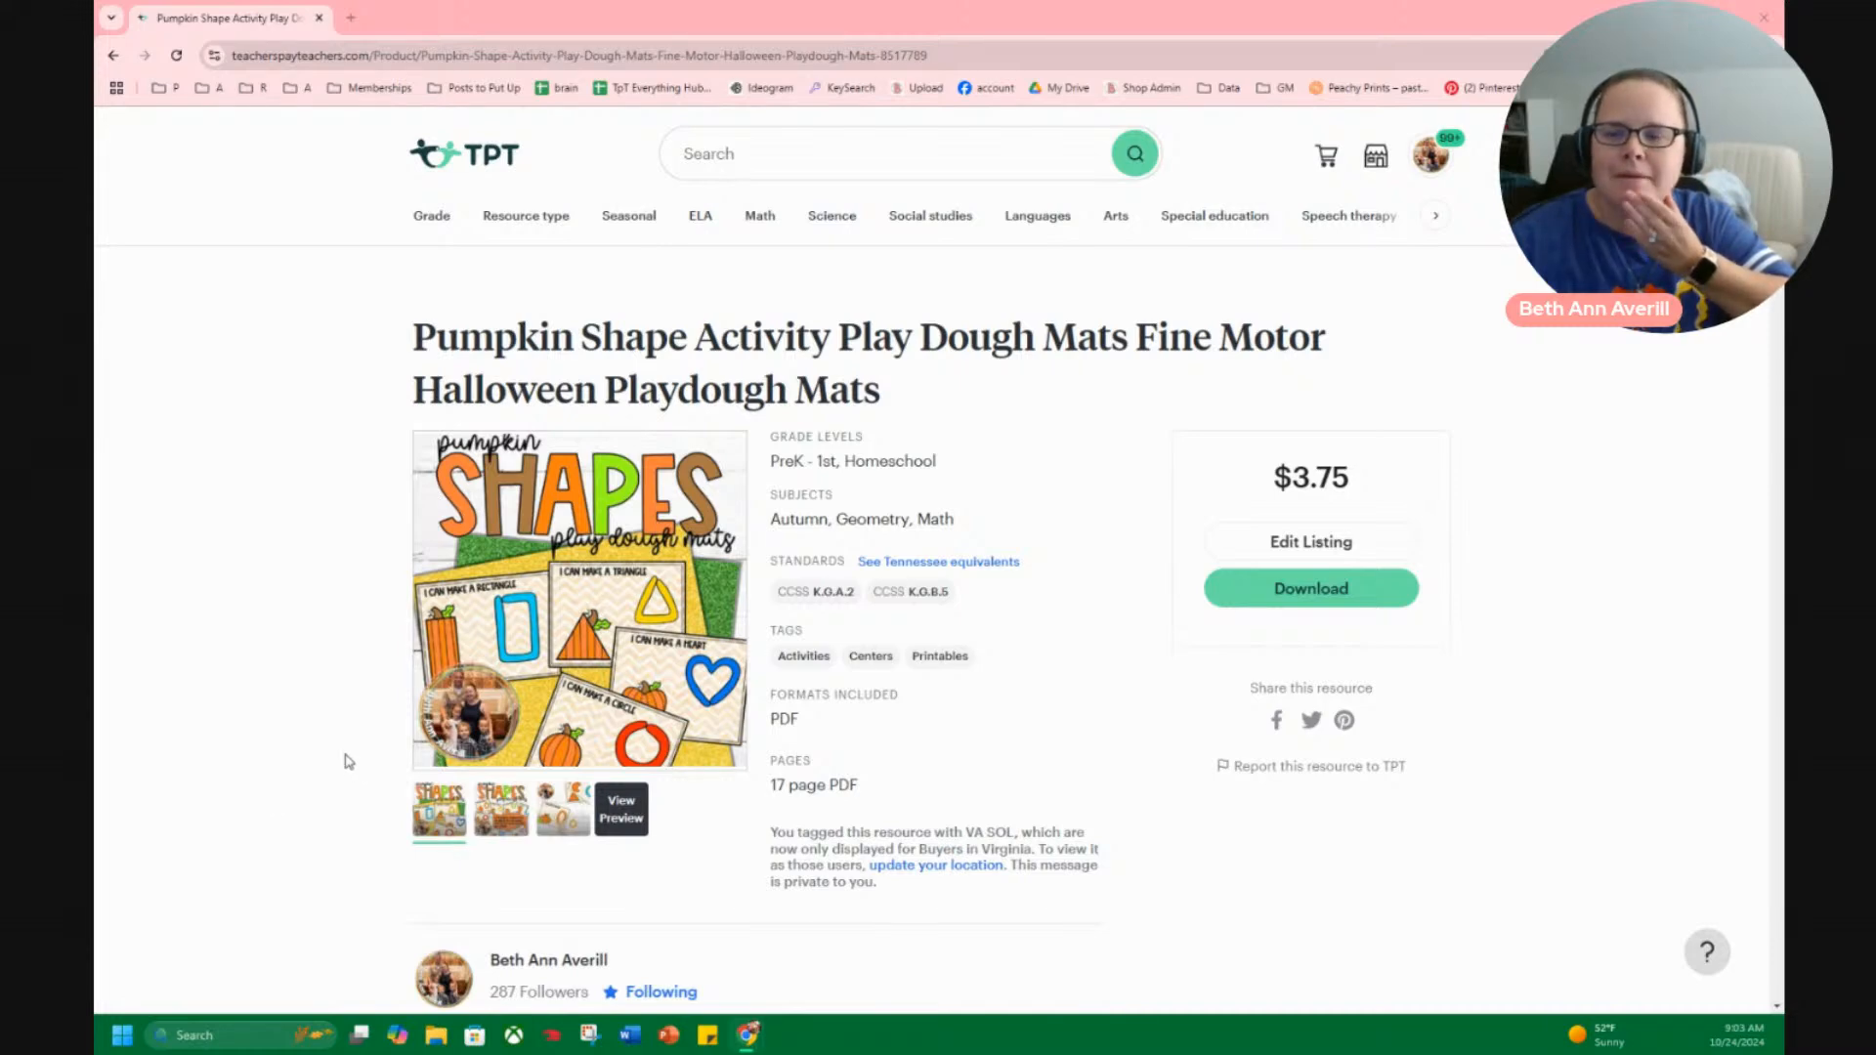
From the TPT home page, open My Purchases and search the purchased resources for "shape".
click(479, 157)
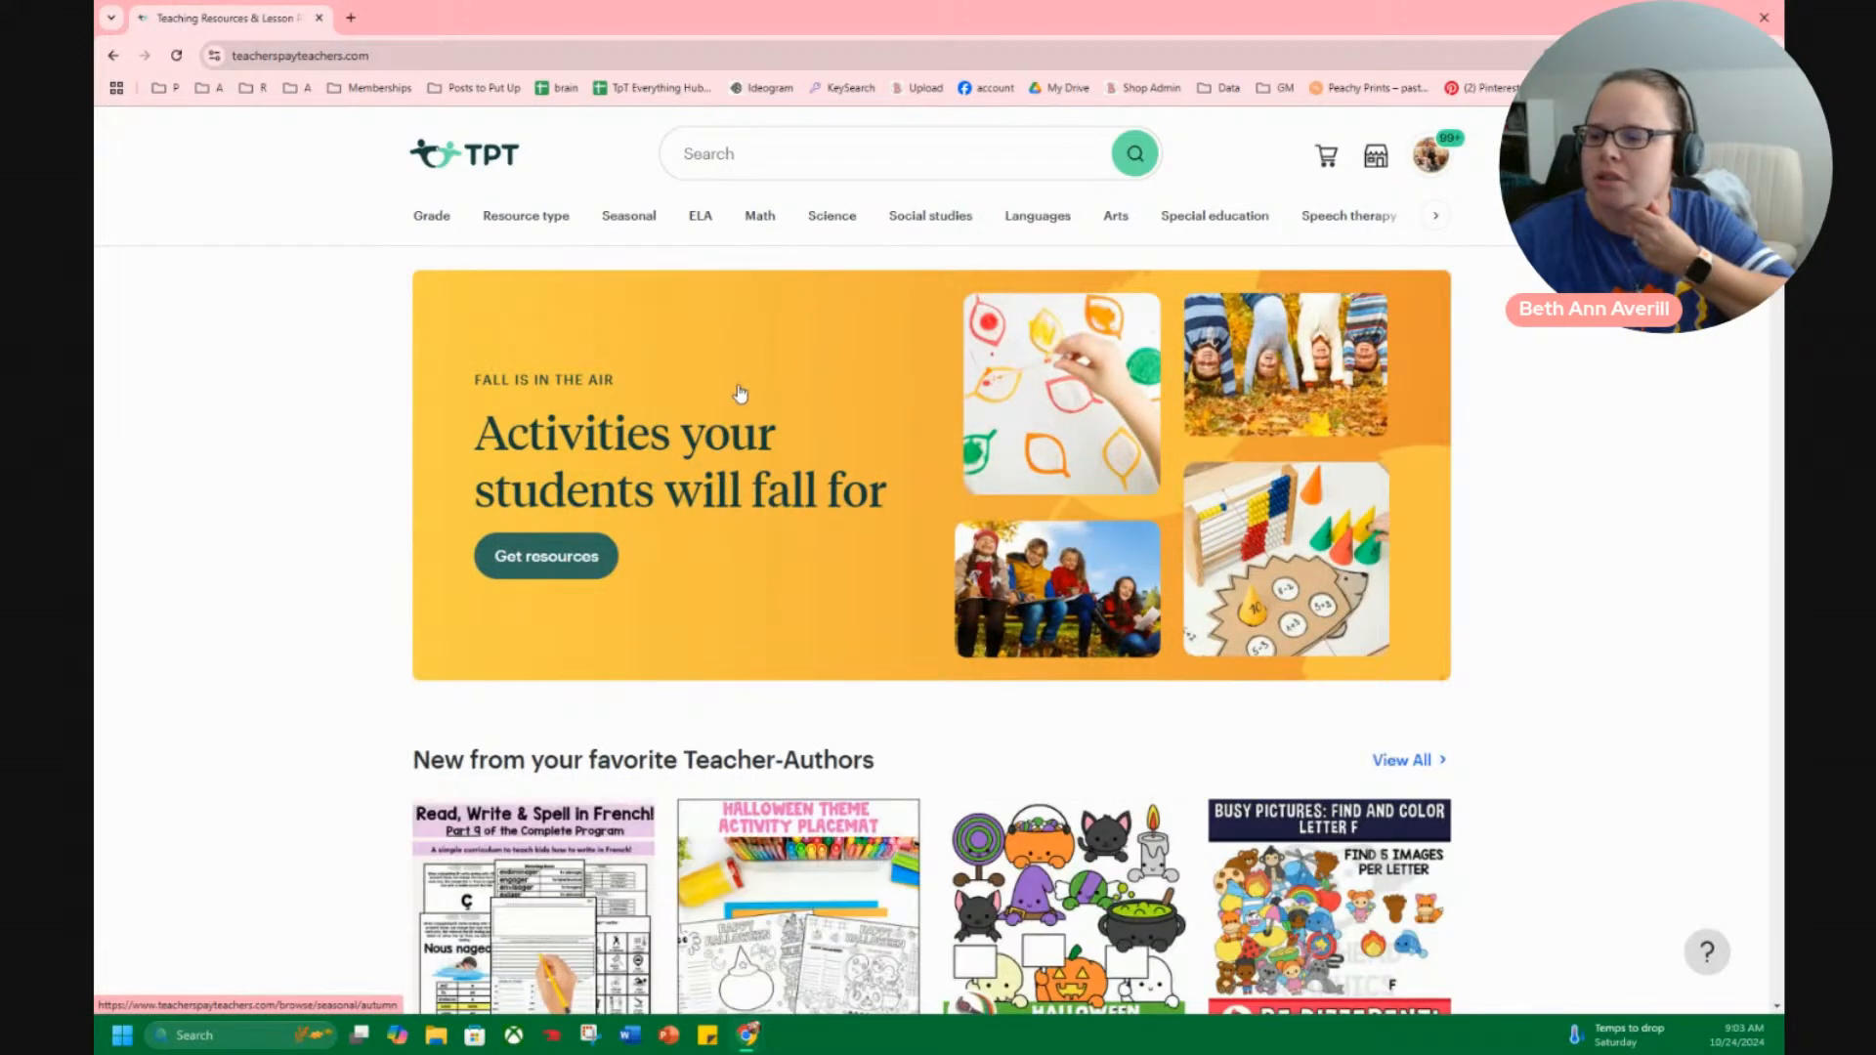
scroll(350, 596, down, 6)
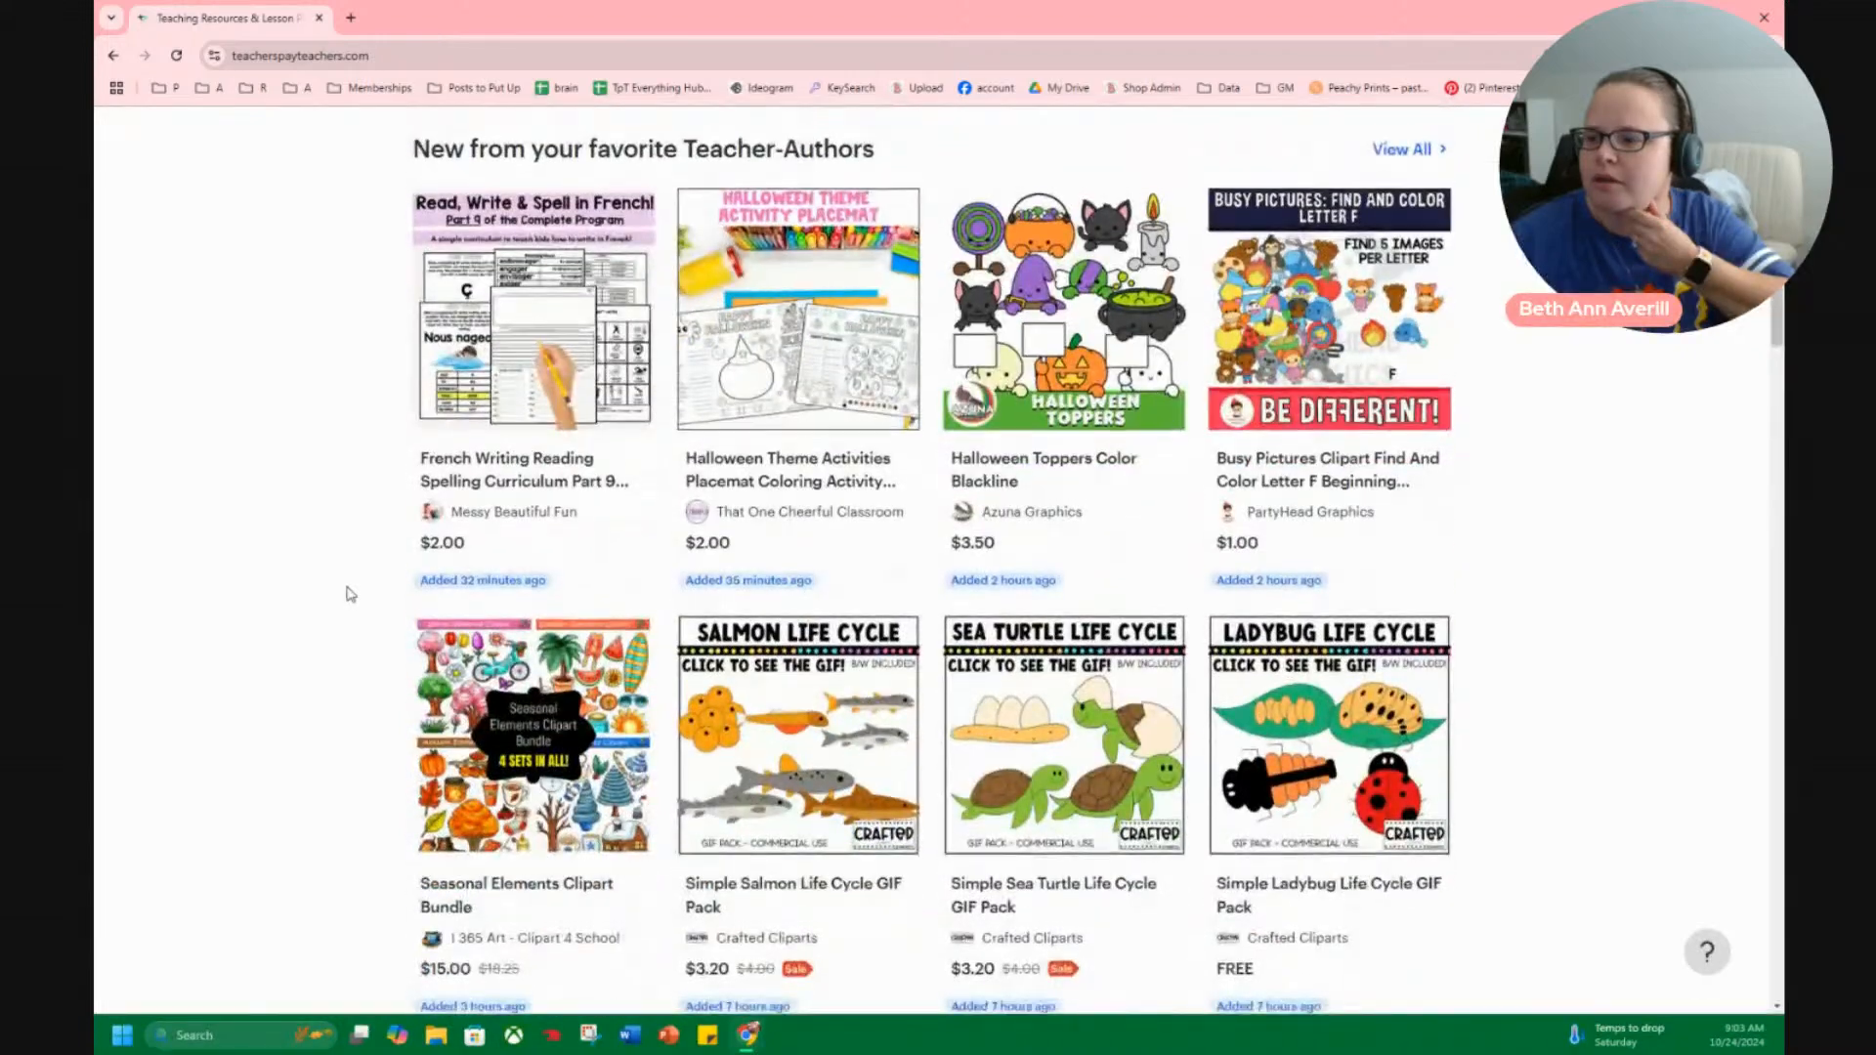
scroll(371, 572, up, 6)
click(1425, 158)
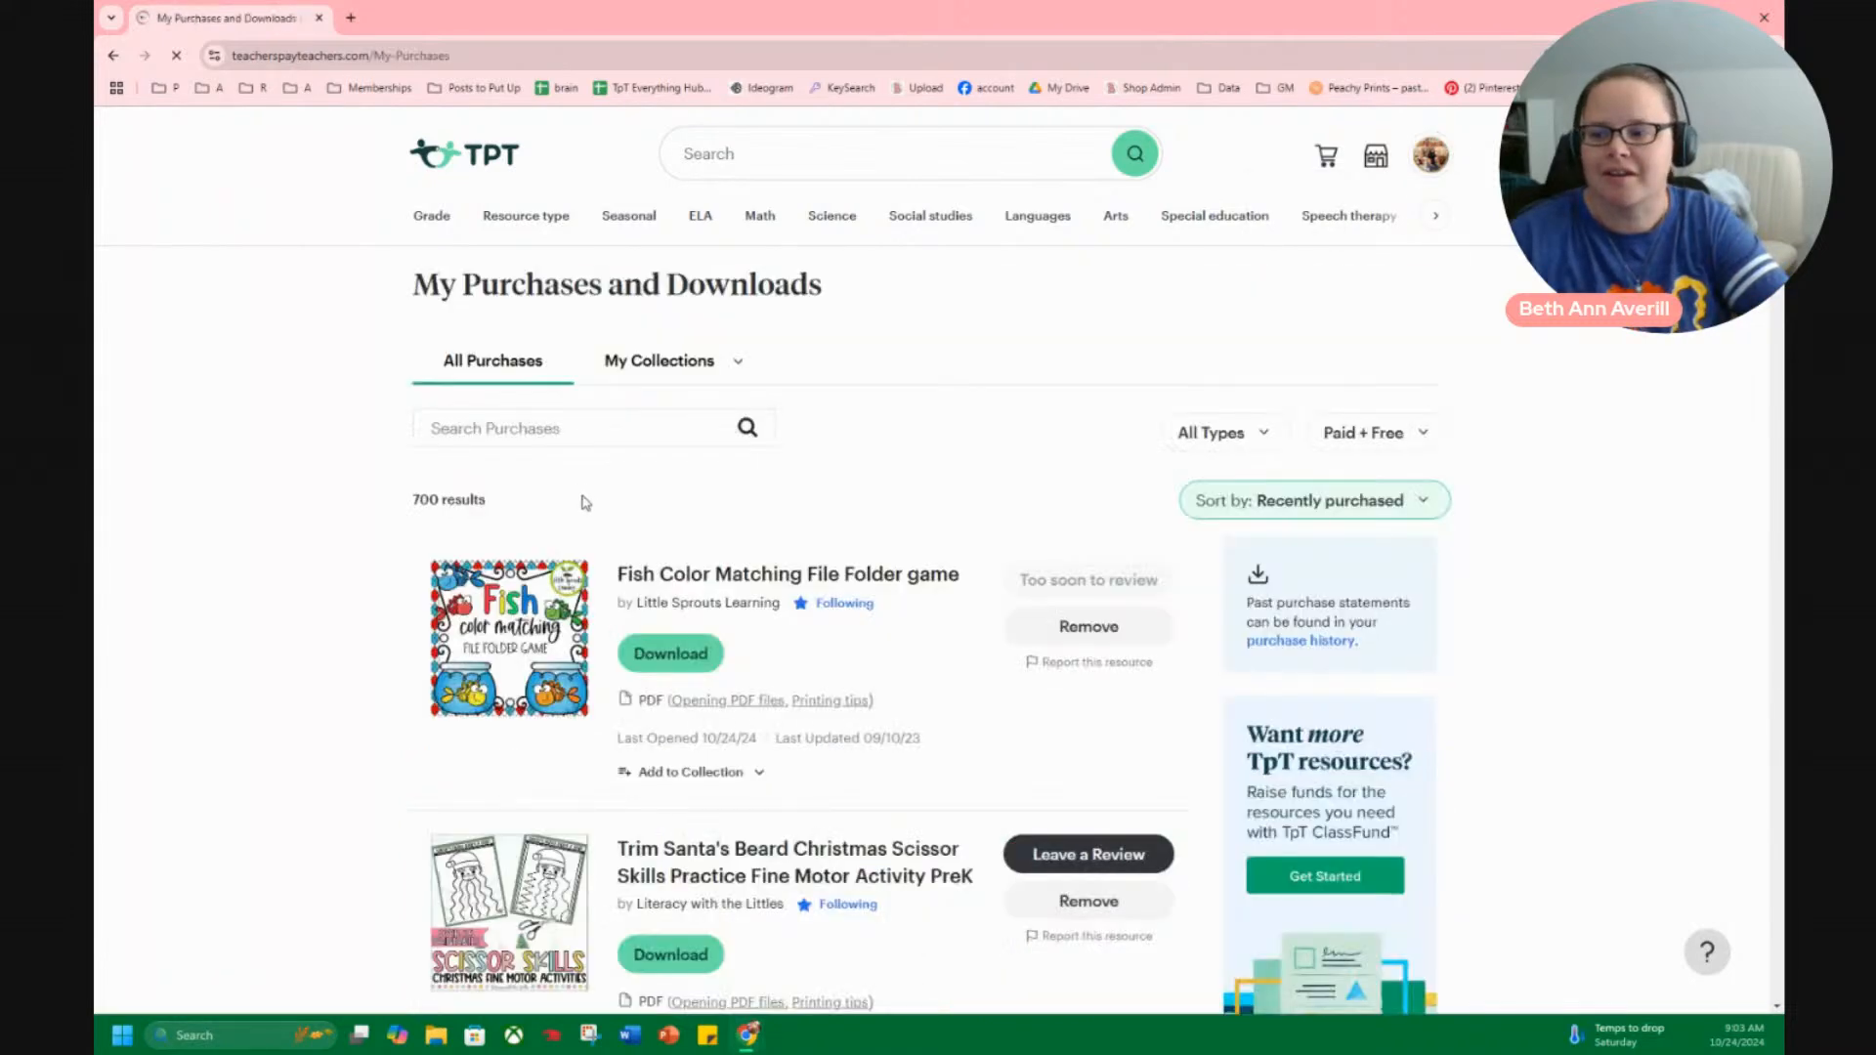
click(542, 426)
text(shape)
key(Return)
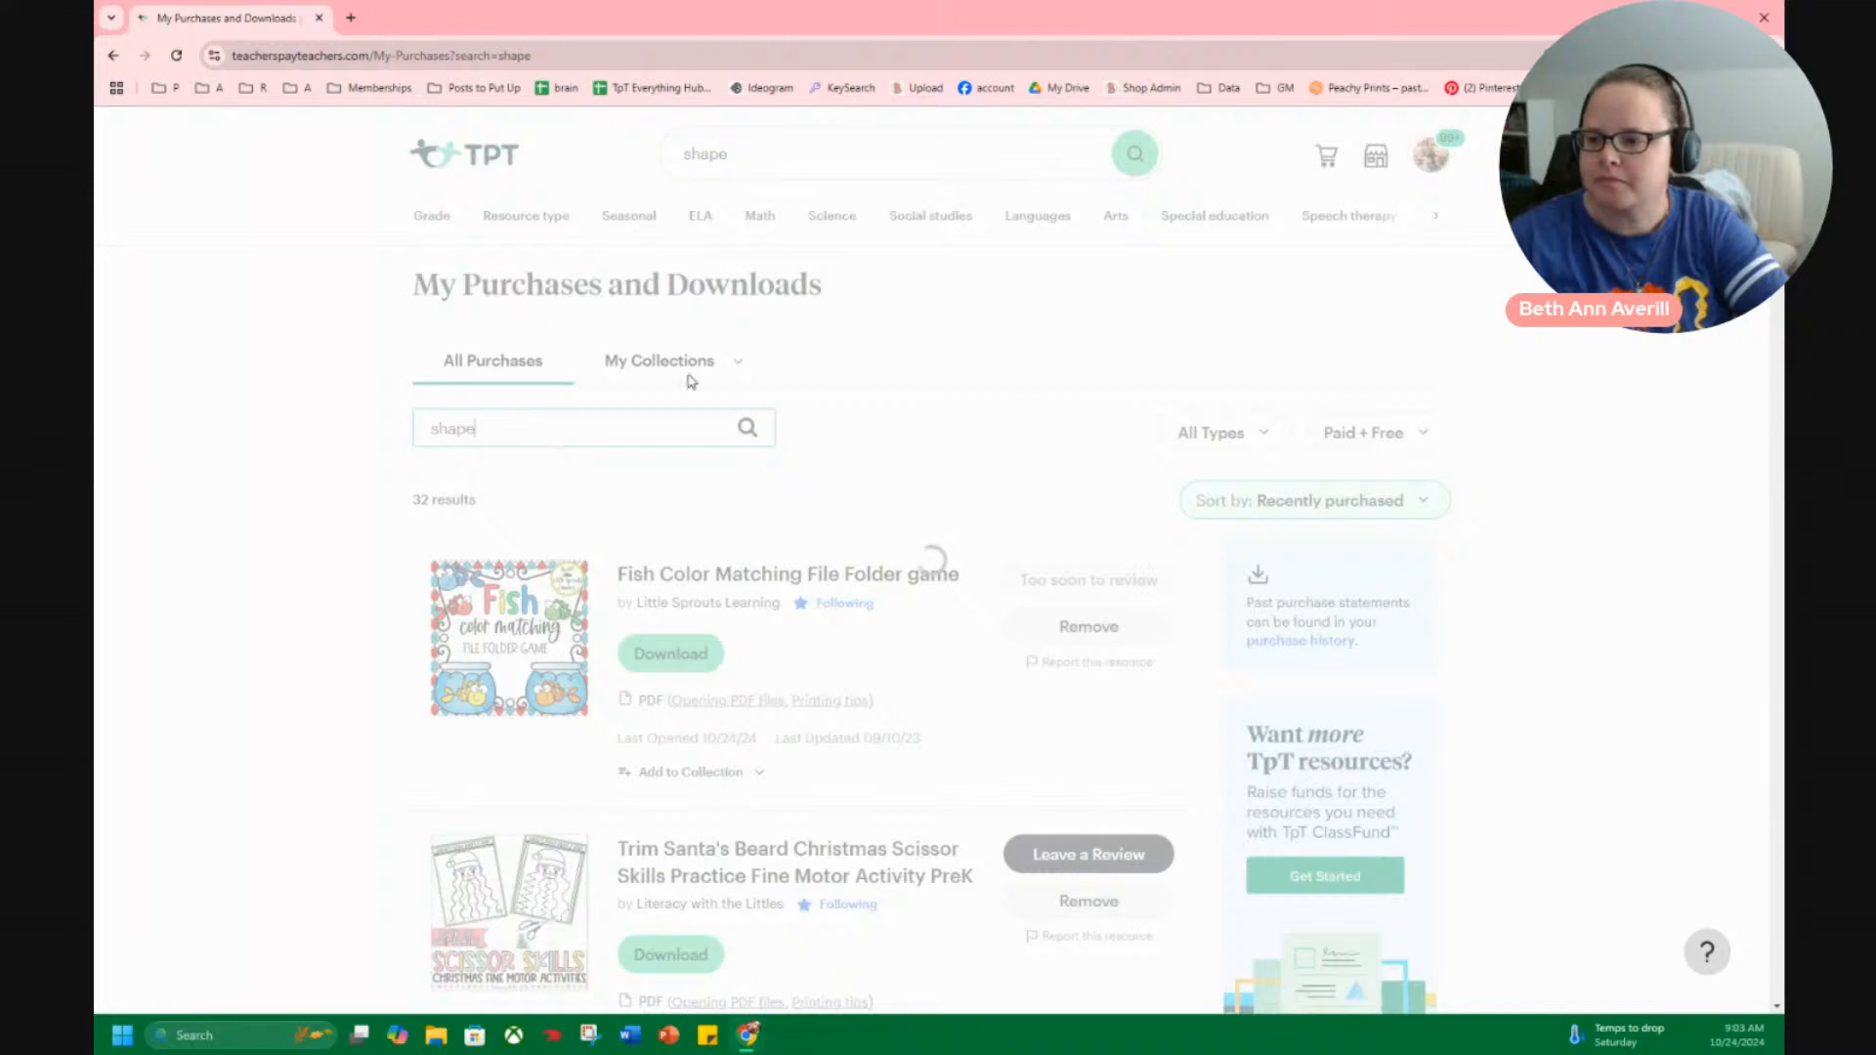
Examine the owl, walrus, seashell and tracing 3D shapes clipart sets among the purchases, enlarging their cover previews.
scroll(399, 761, down, 2)
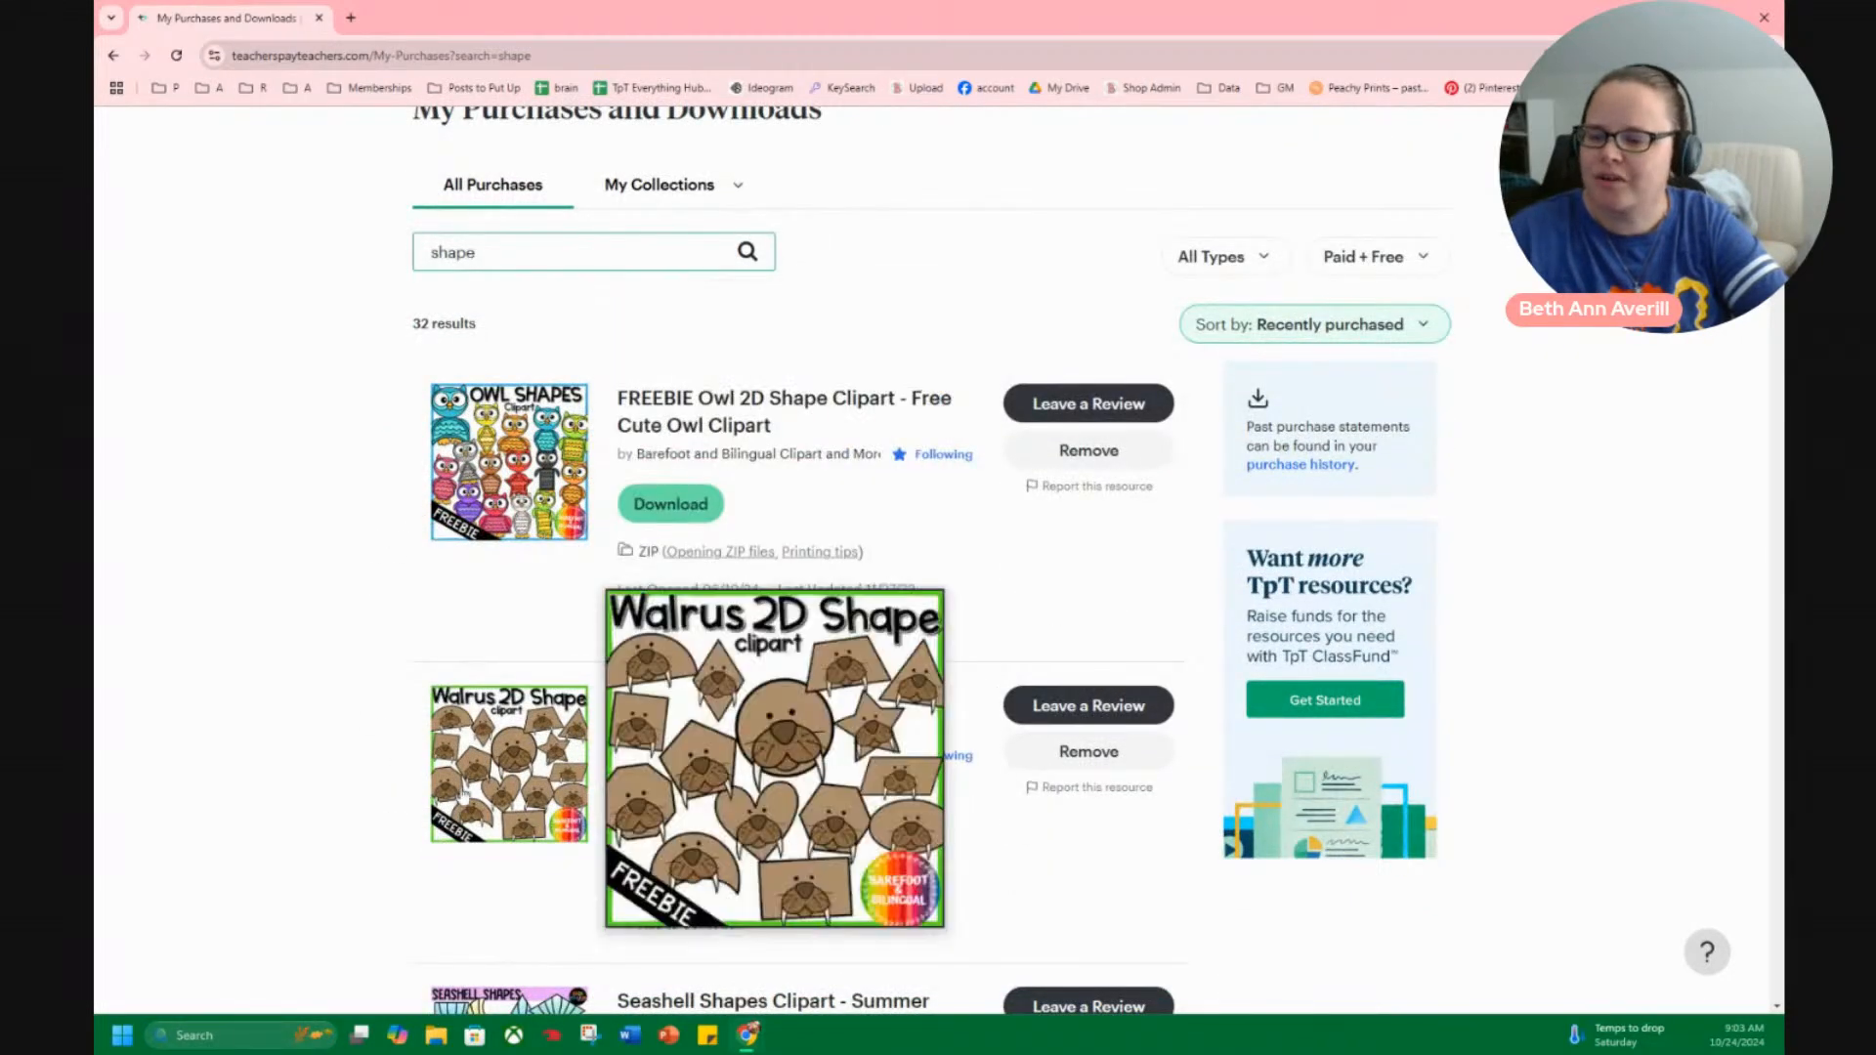
mouse_move(455, 790)
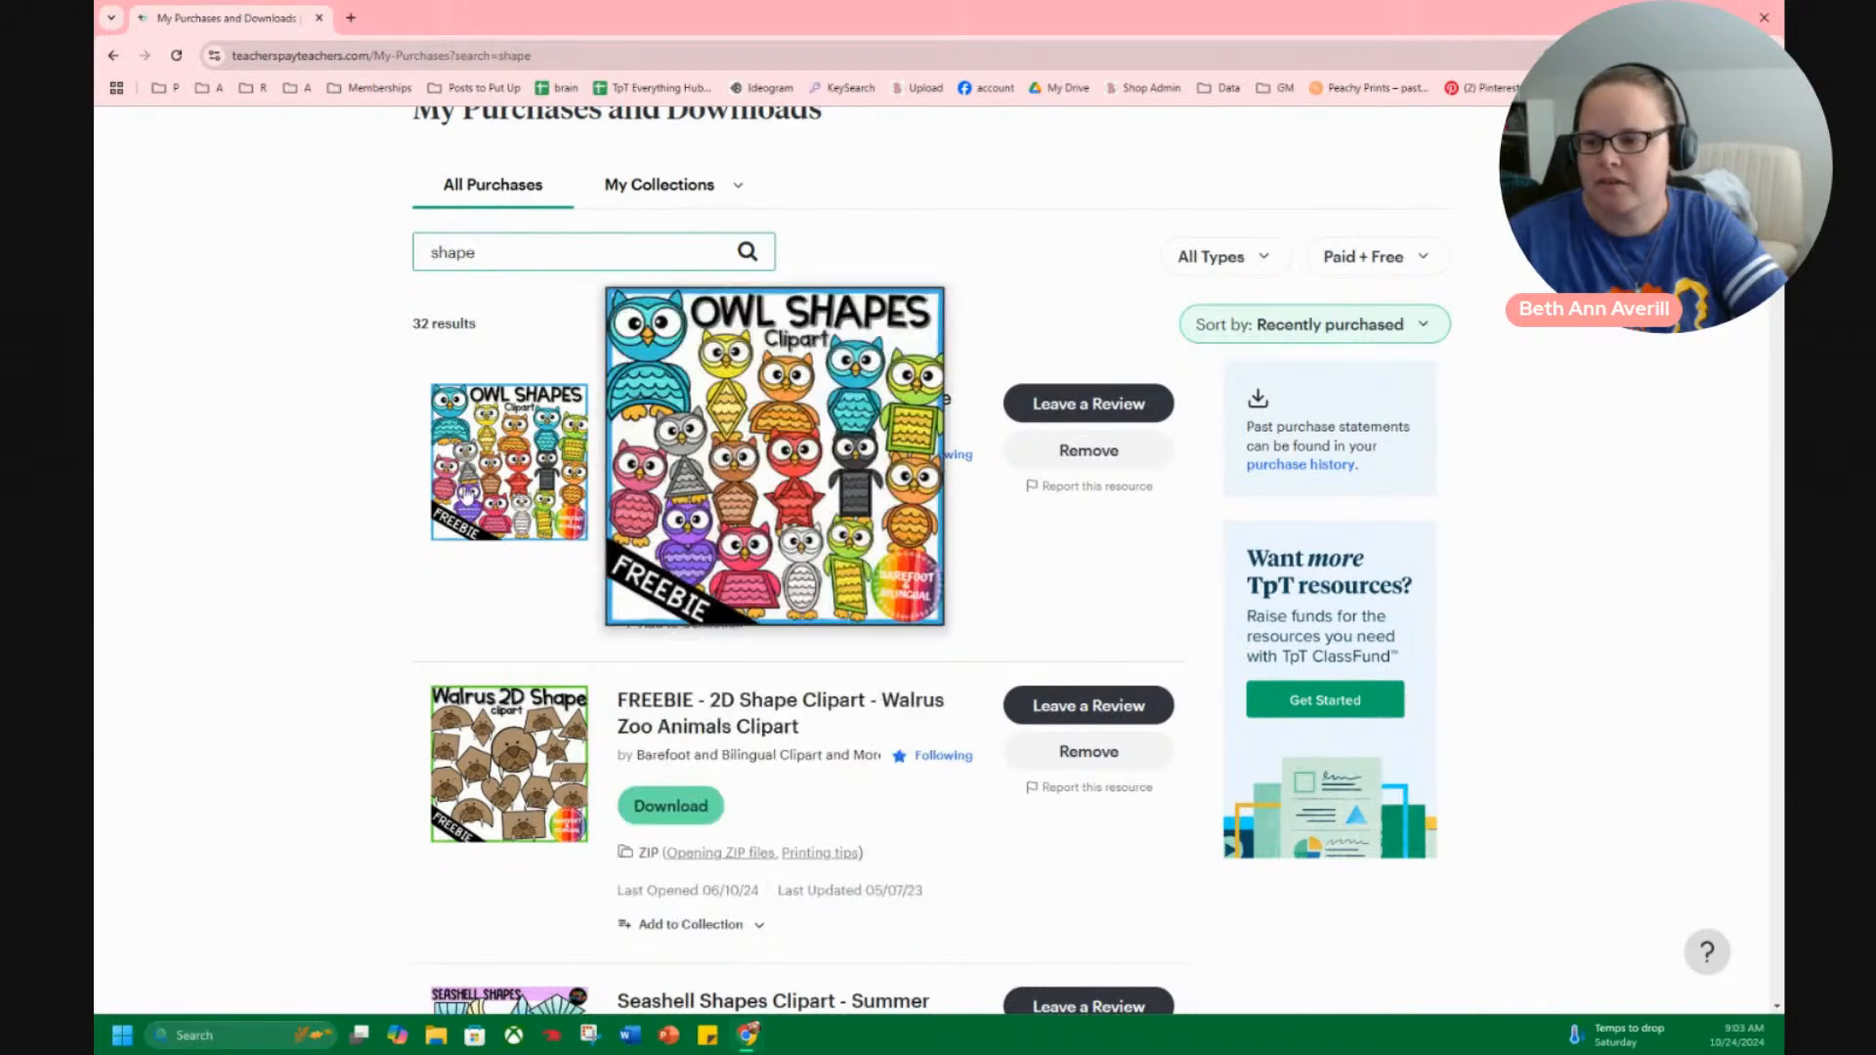
scroll(488, 743, down, 4)
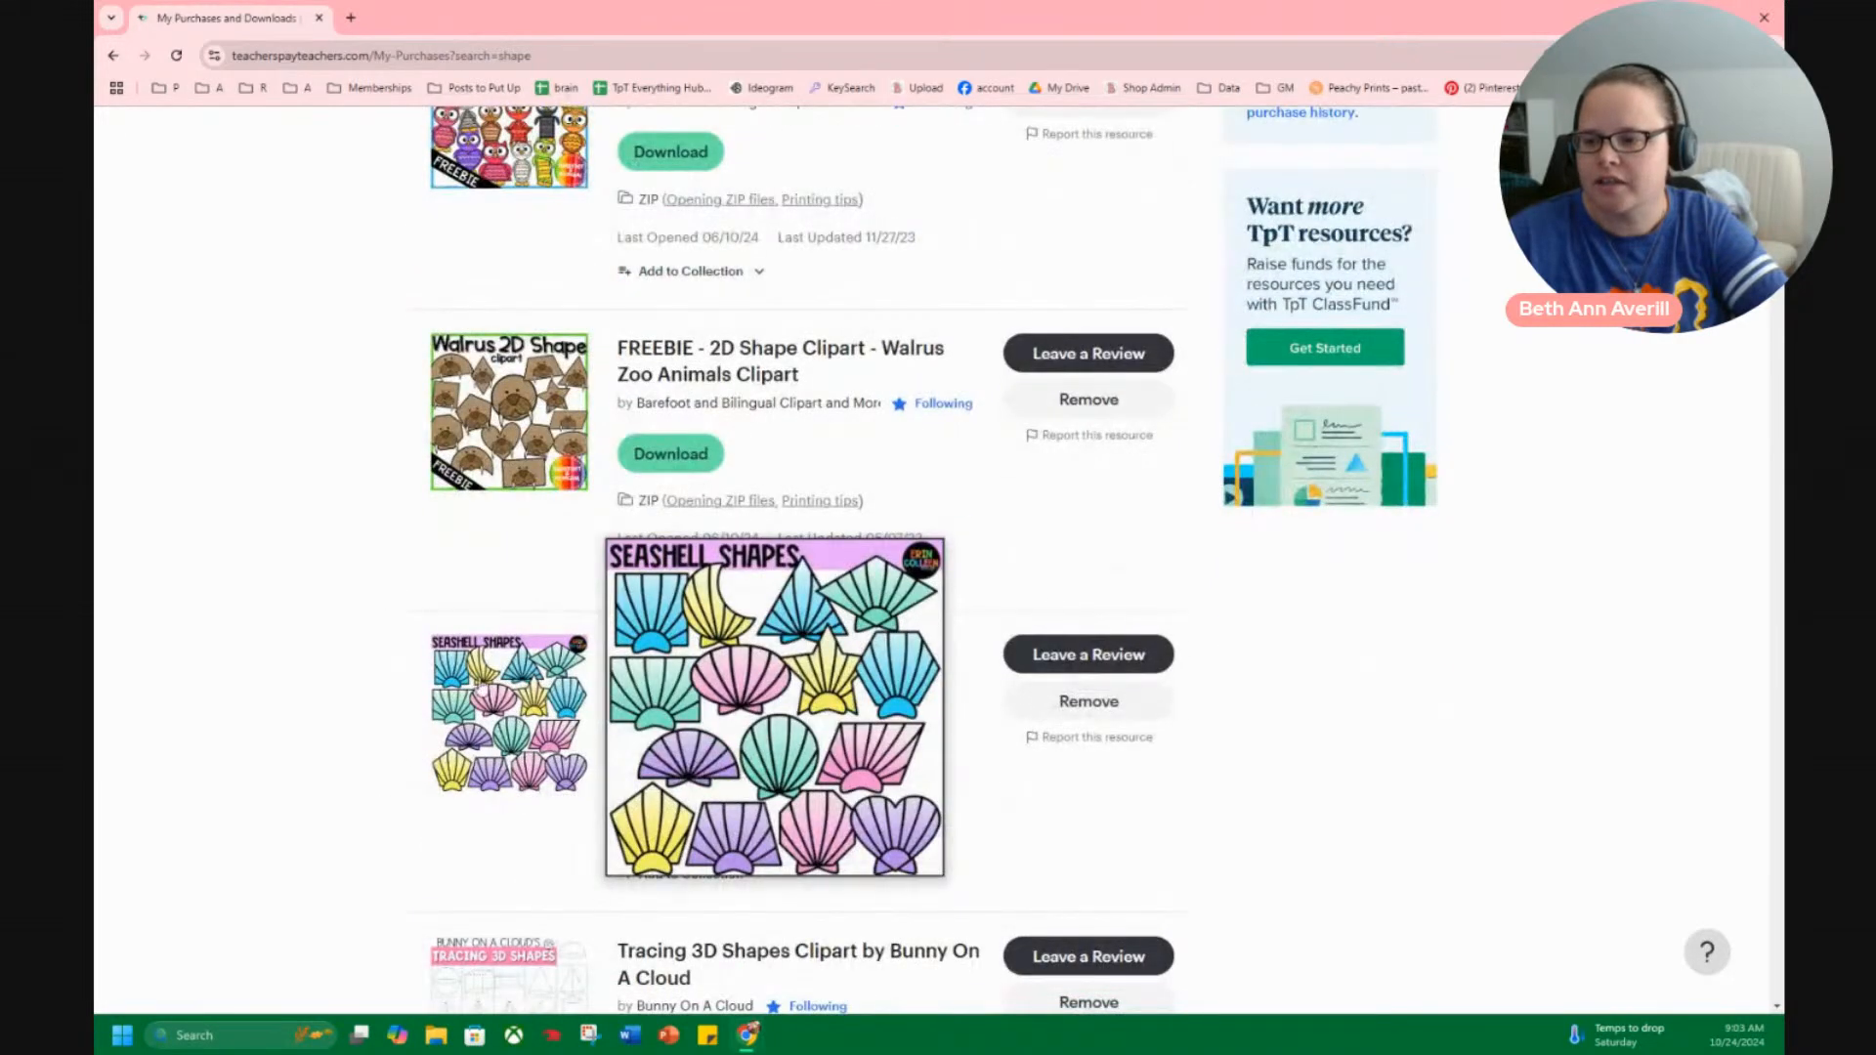
scroll(372, 737, down, 1)
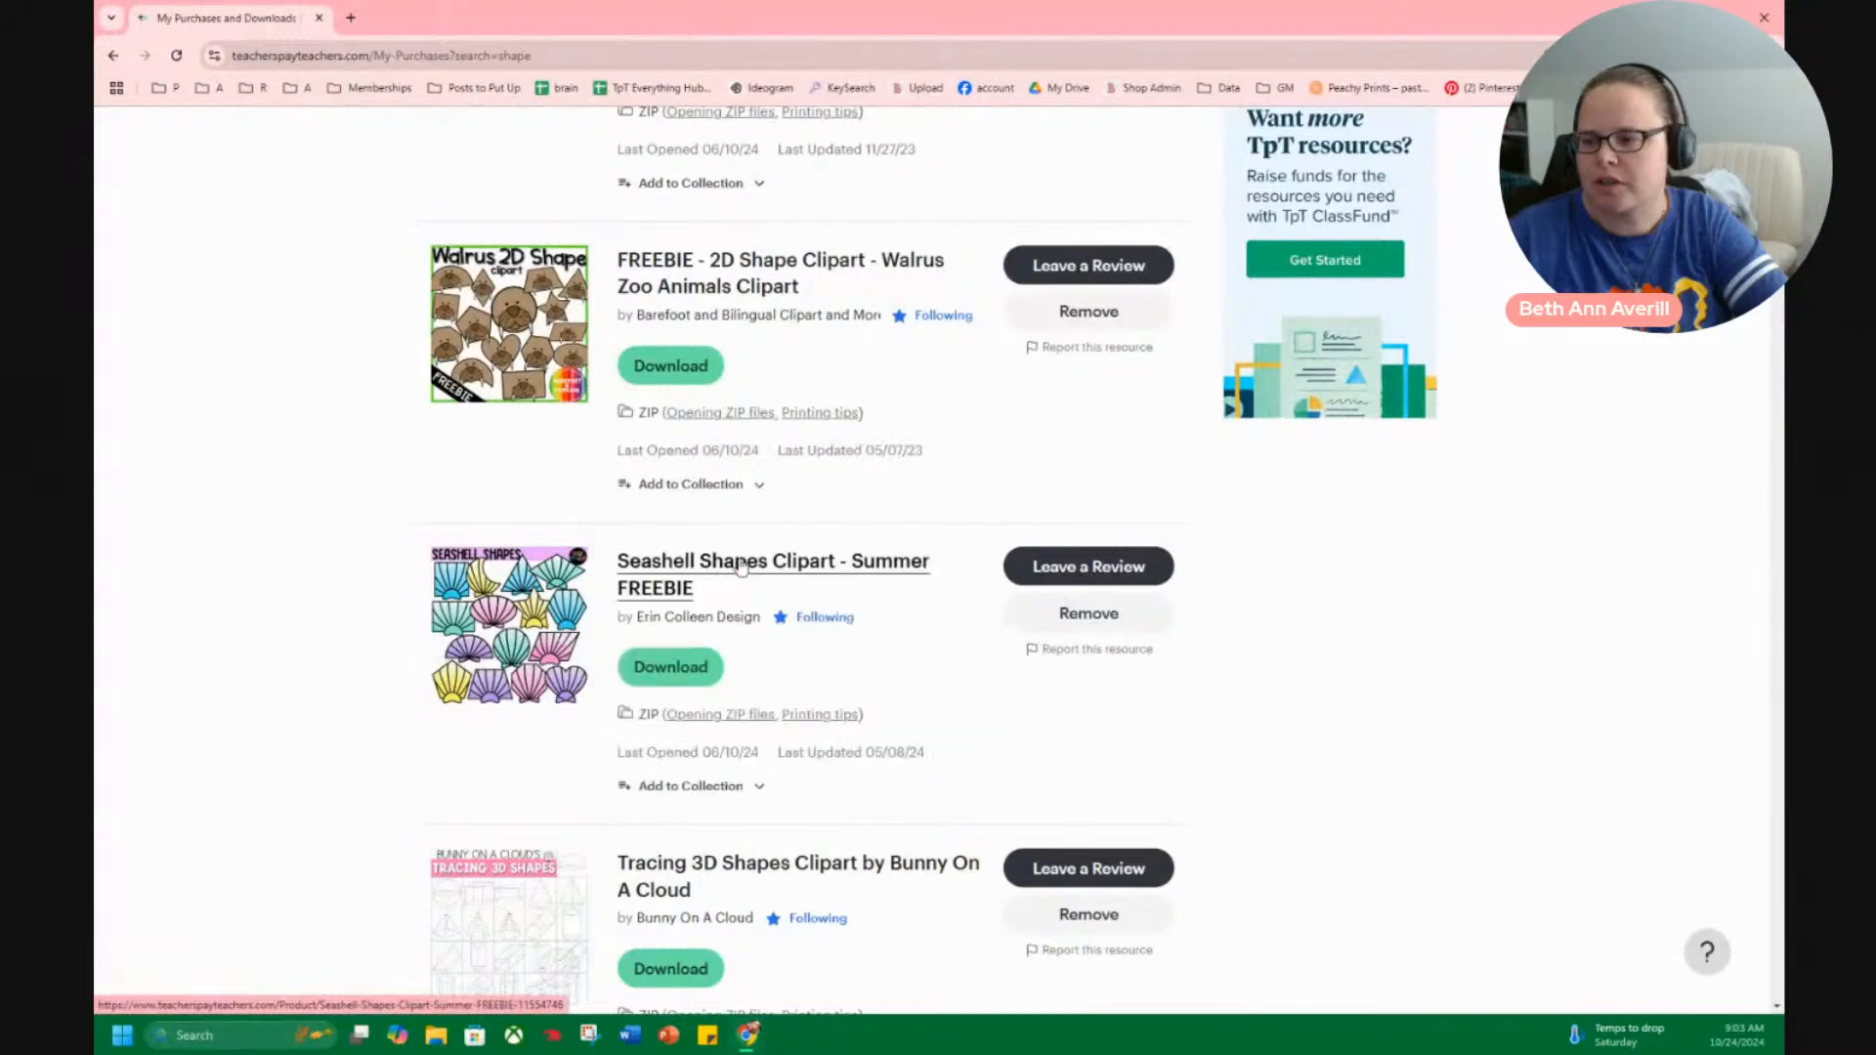
scroll(447, 737, down, 3)
mouse_move(448, 670)
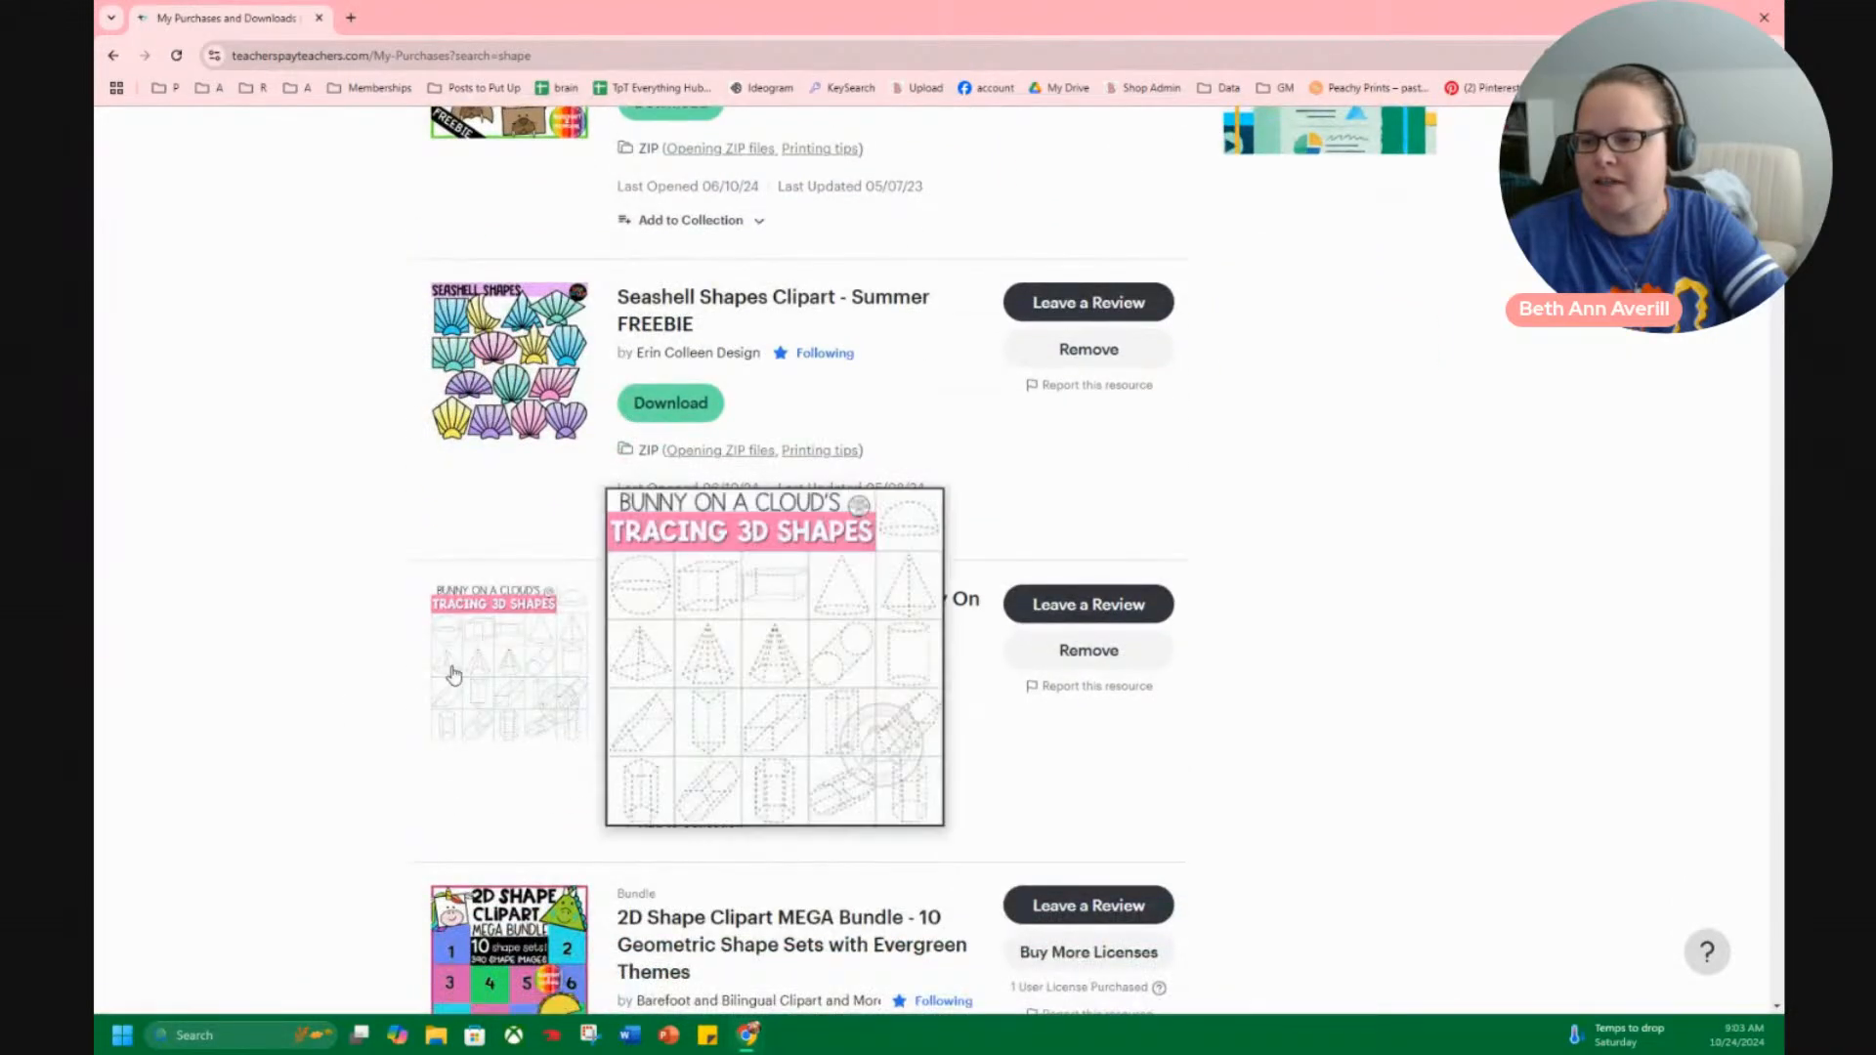
scroll(474, 675, down, 1)
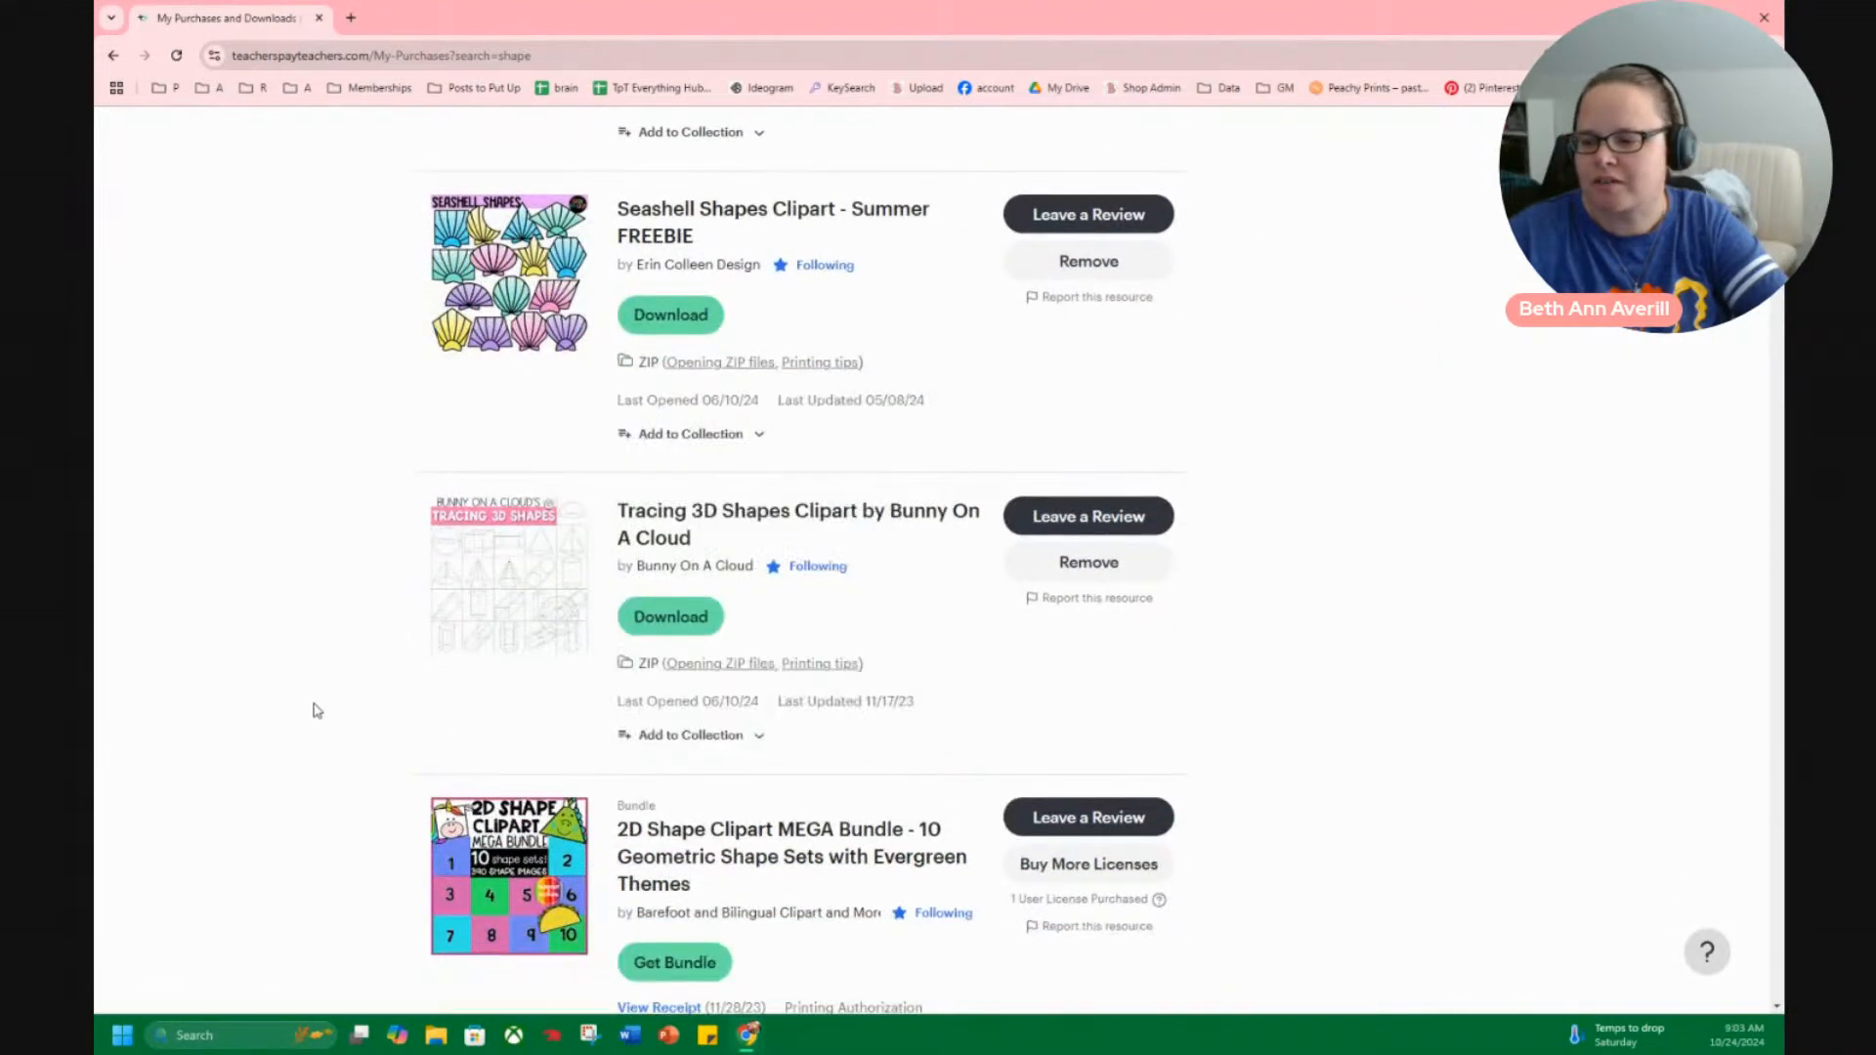
scroll(314, 713, down, 2)
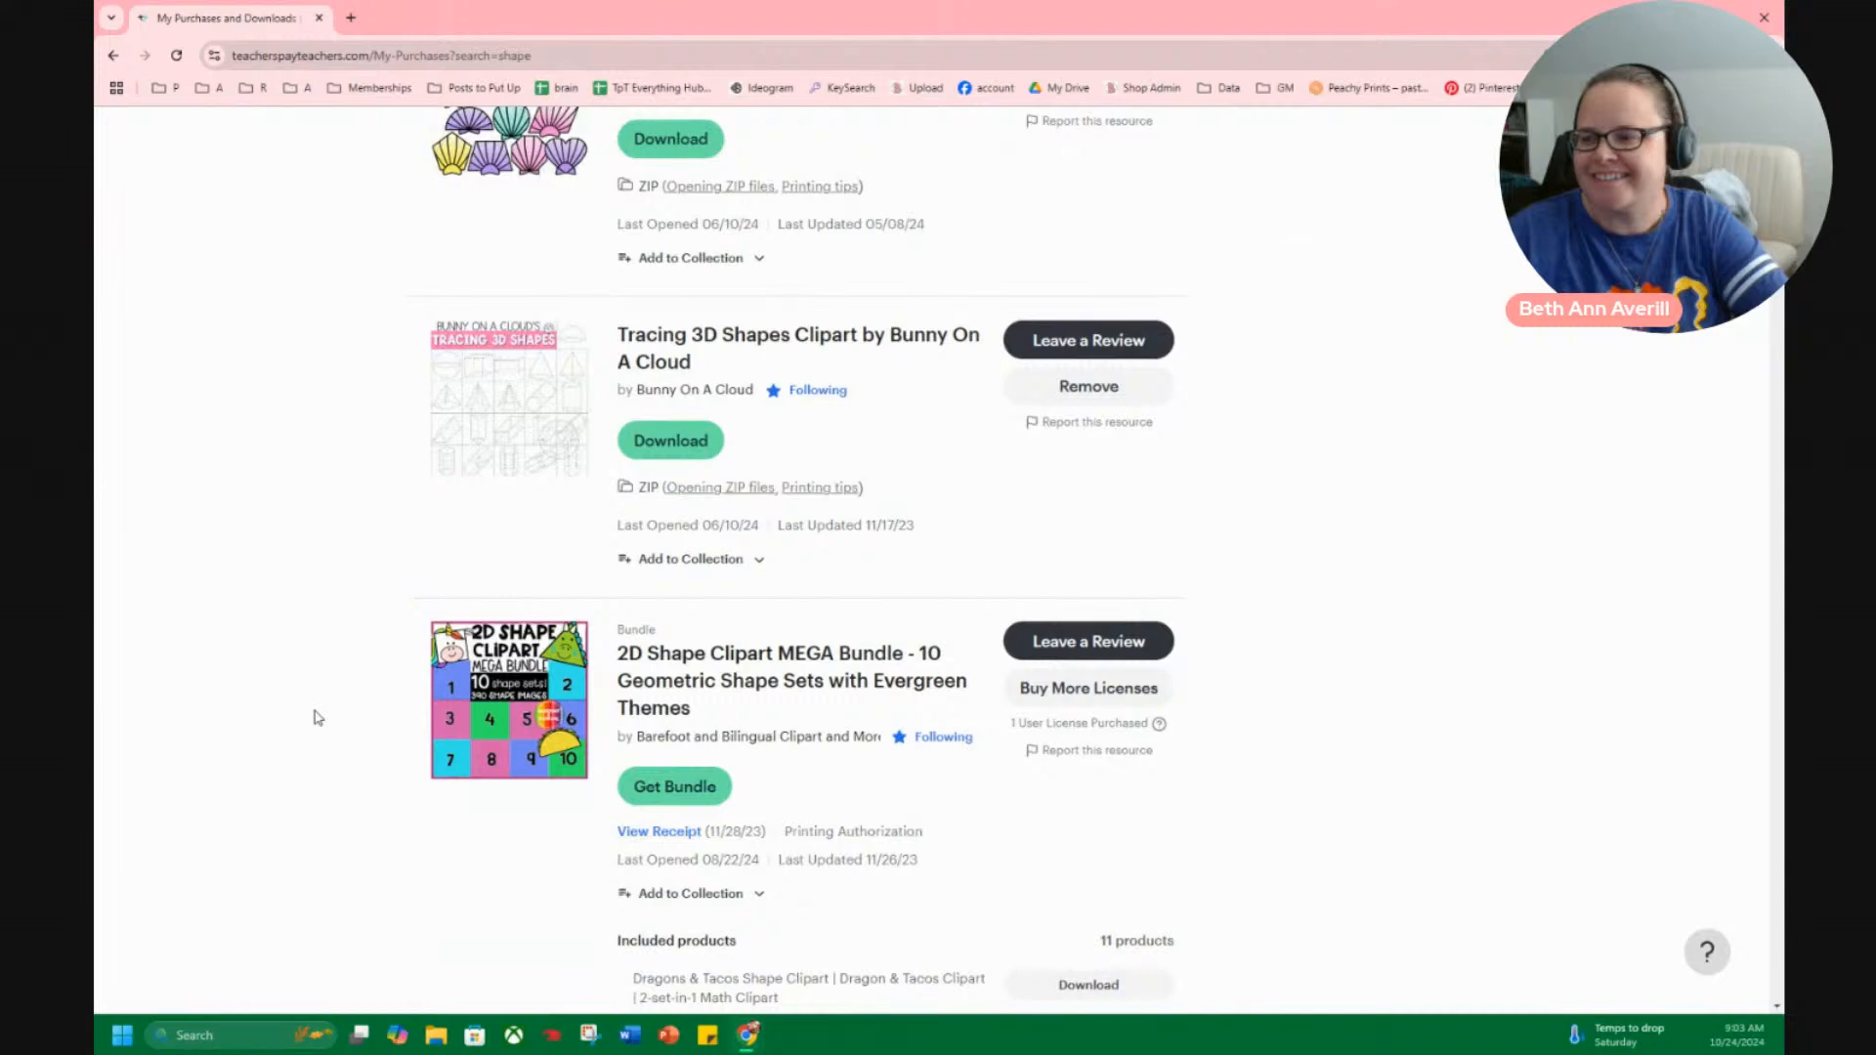
scroll(316, 718, up, 4)
scroll(402, 700, down, 7)
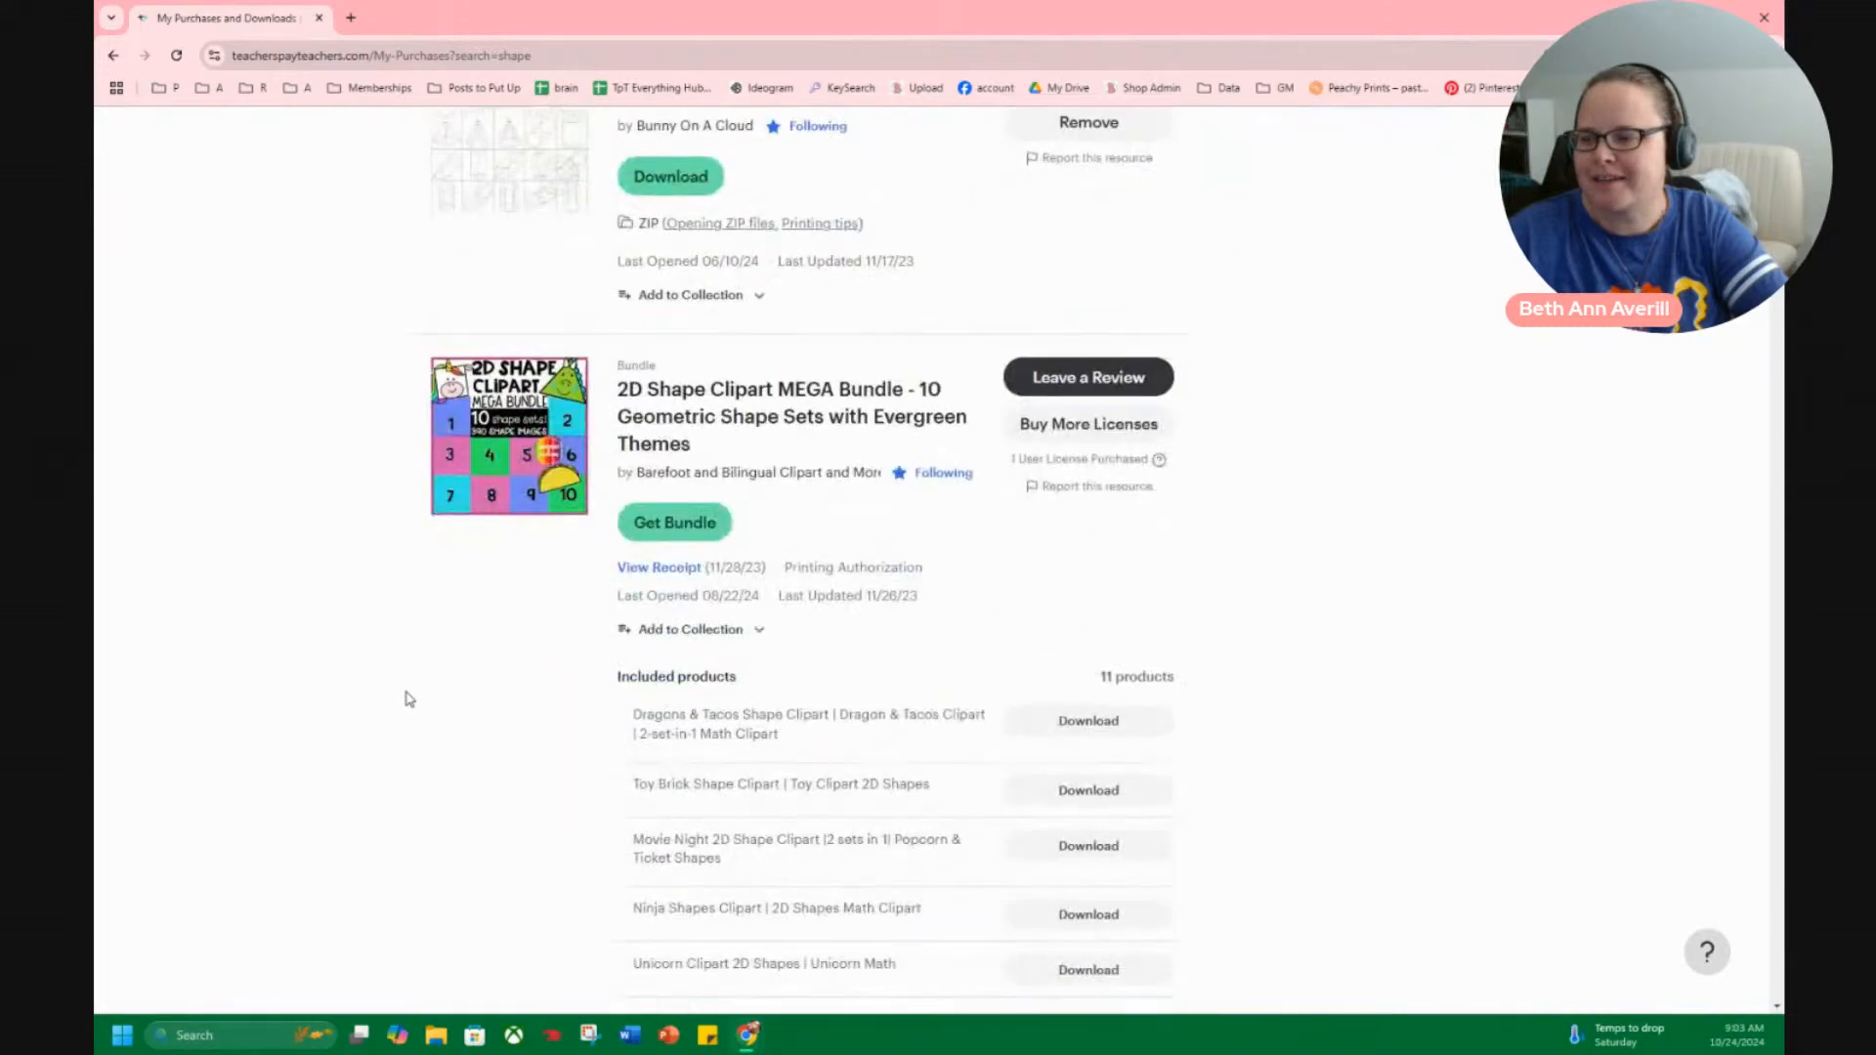
scroll(637, 592, up, 4)
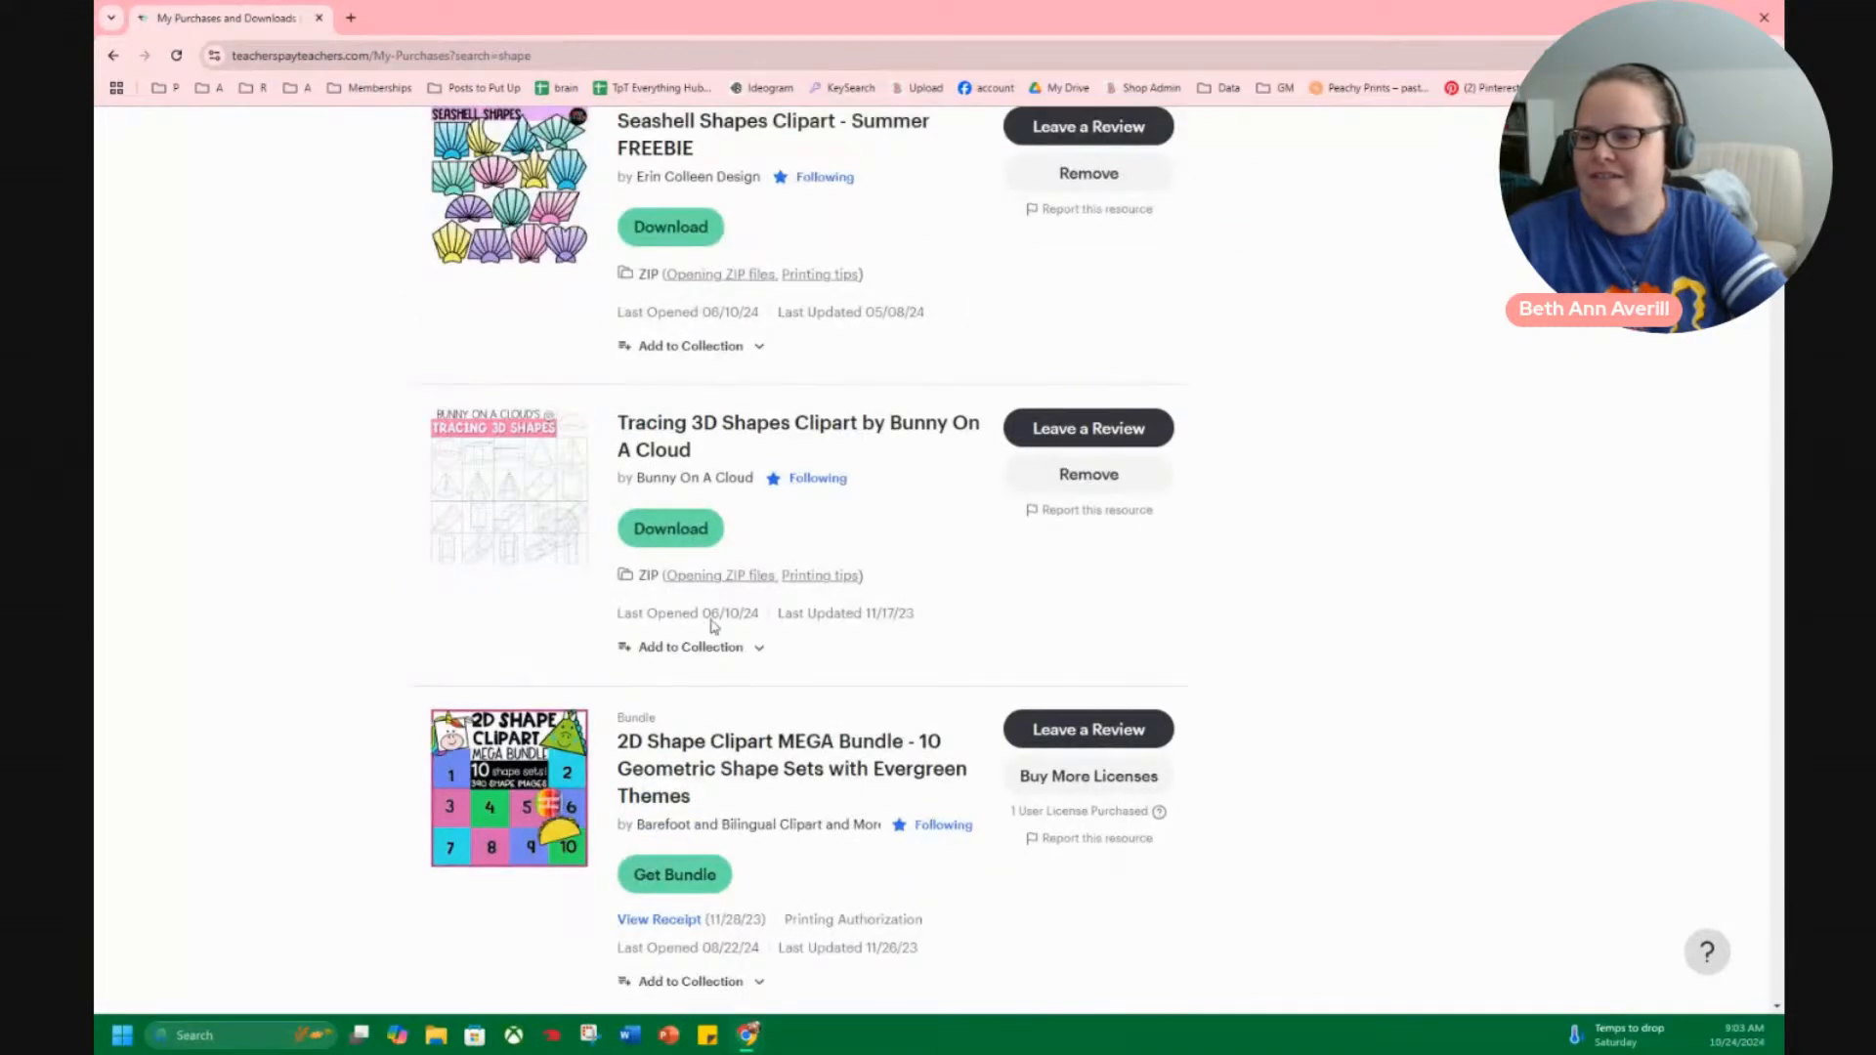
mouse_move(545, 529)
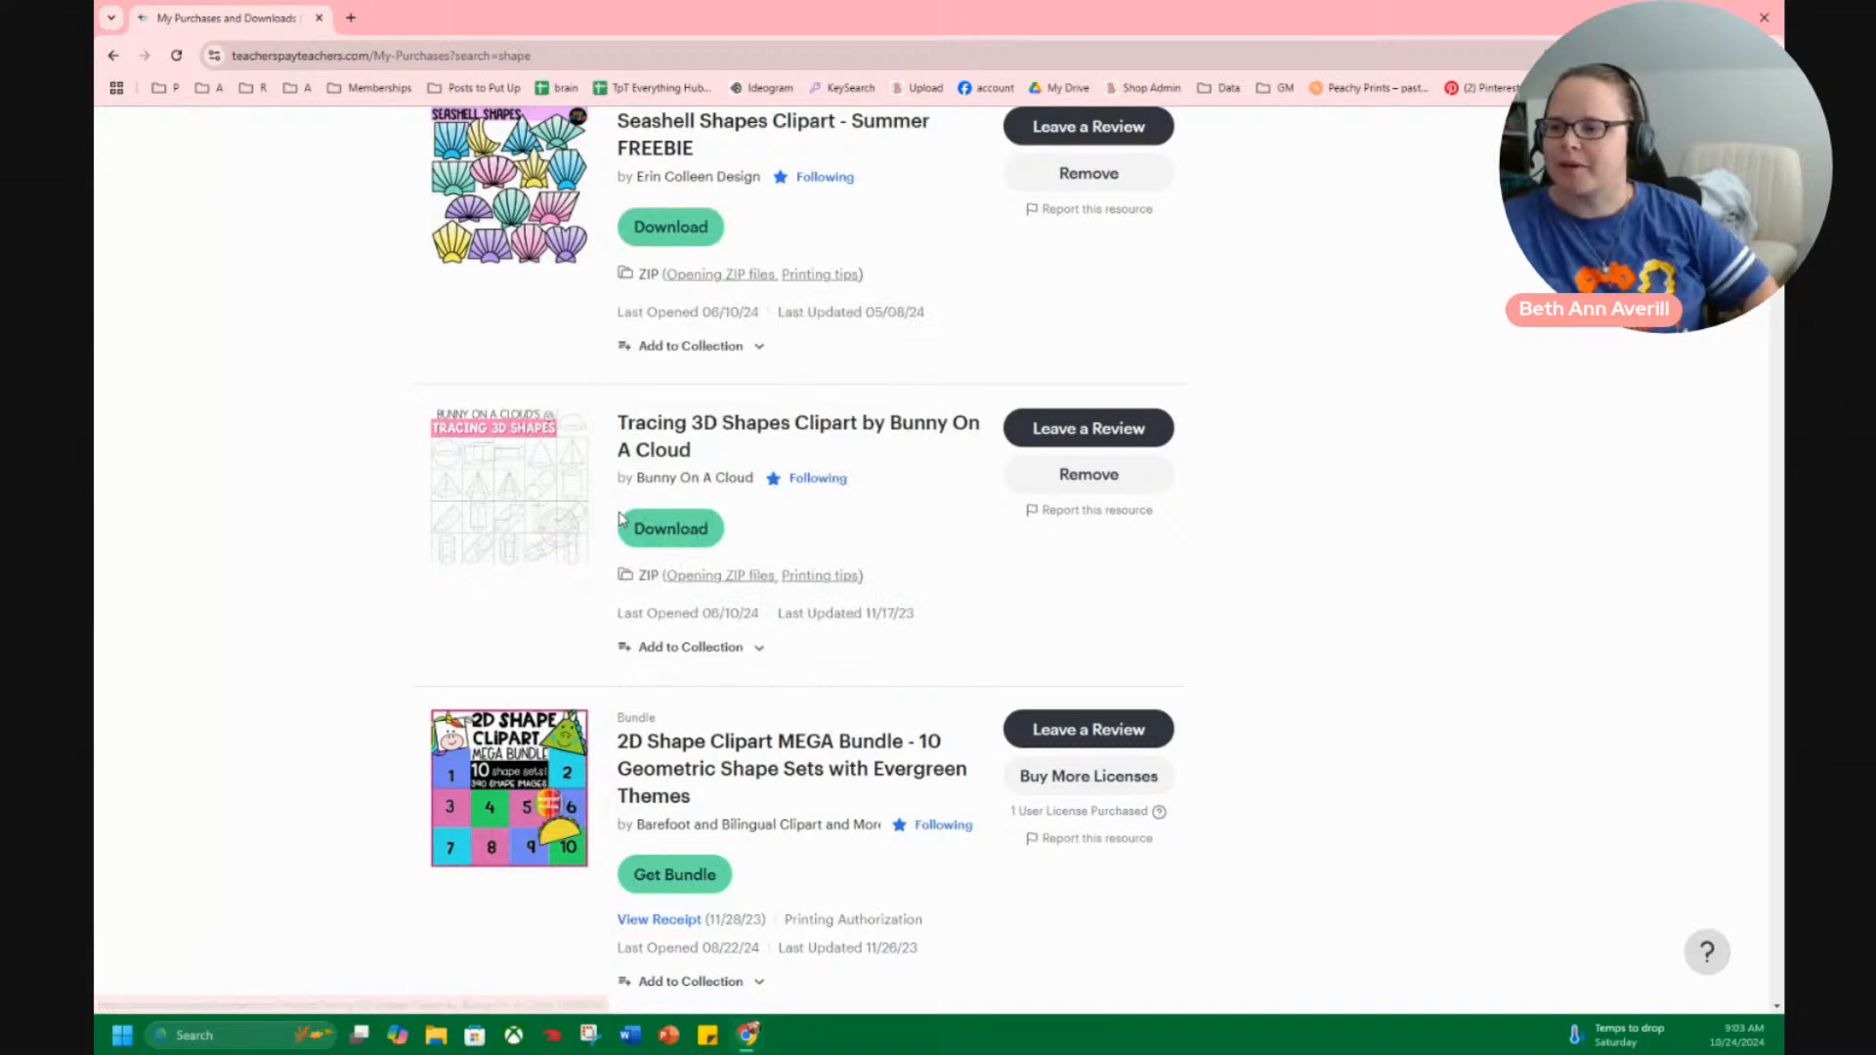
Review all three pages of included products in the 2D Shape Clipart MEGA Bundle.
scroll(469, 668, down, 3)
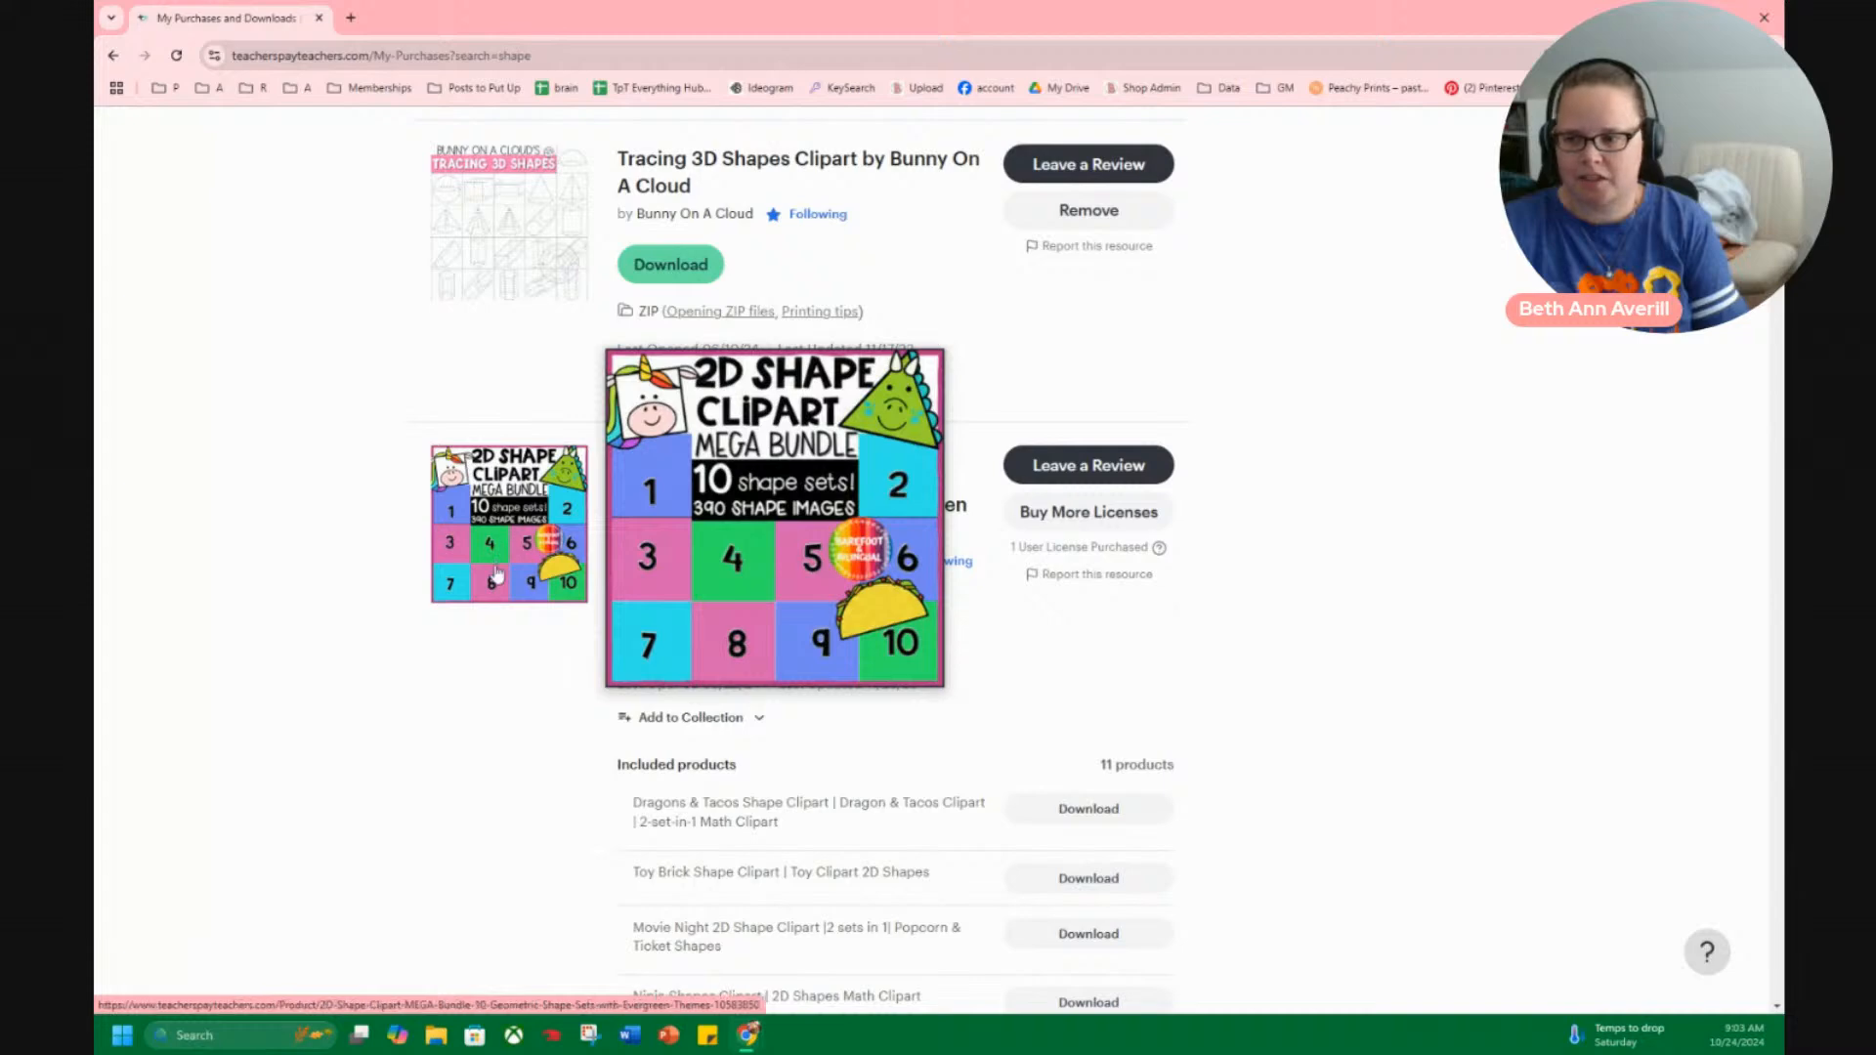
scroll(505, 548, down, 2)
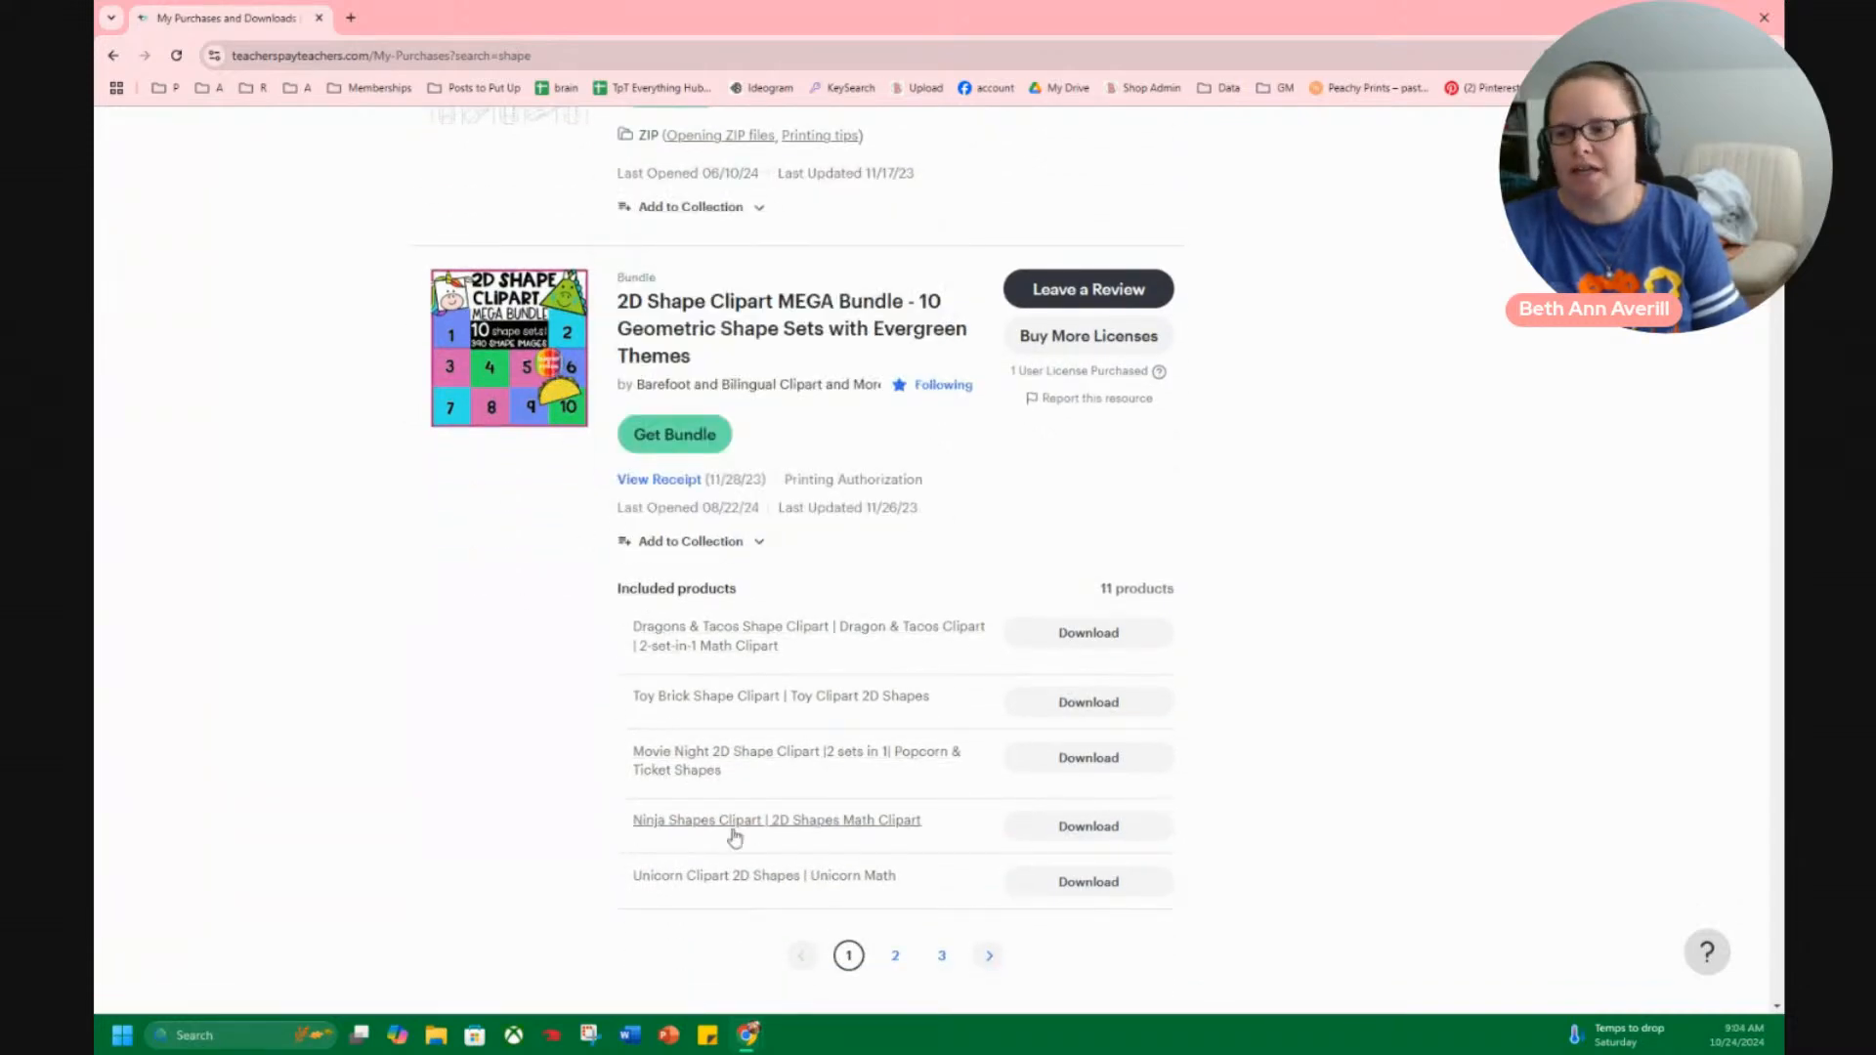
click(898, 960)
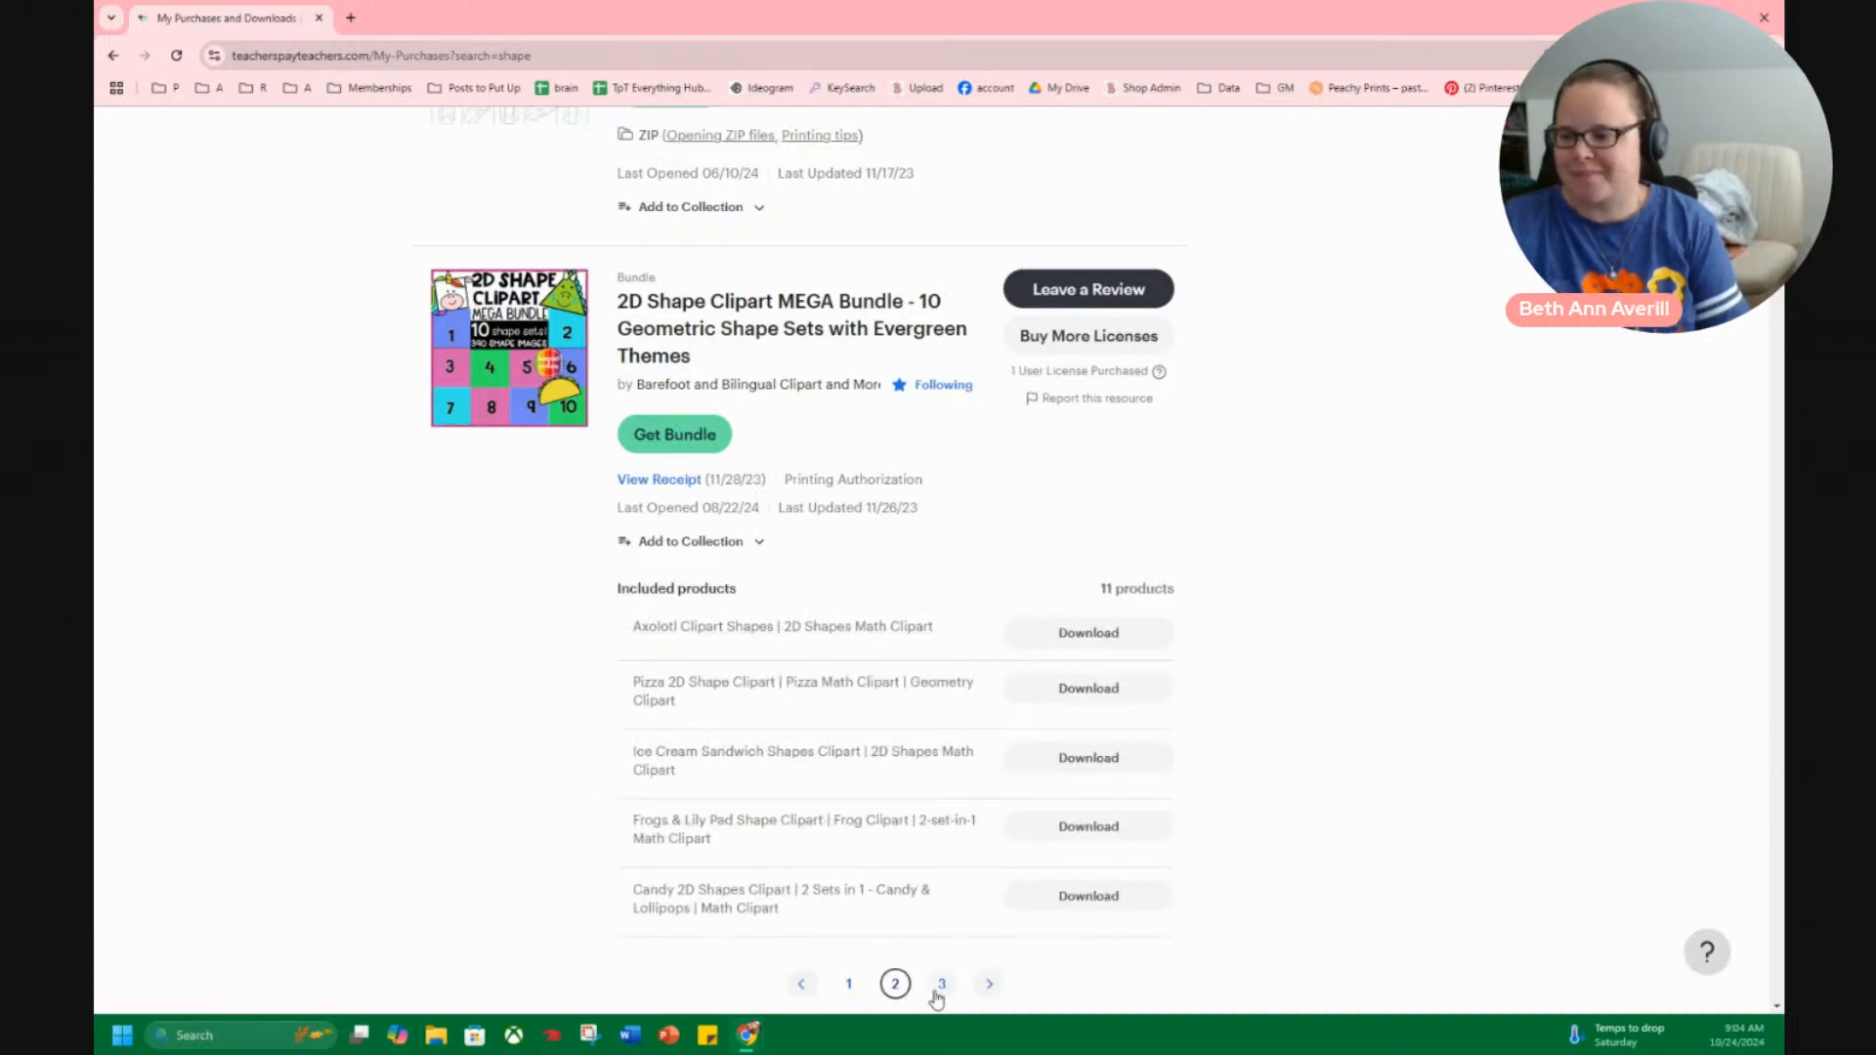
click(941, 987)
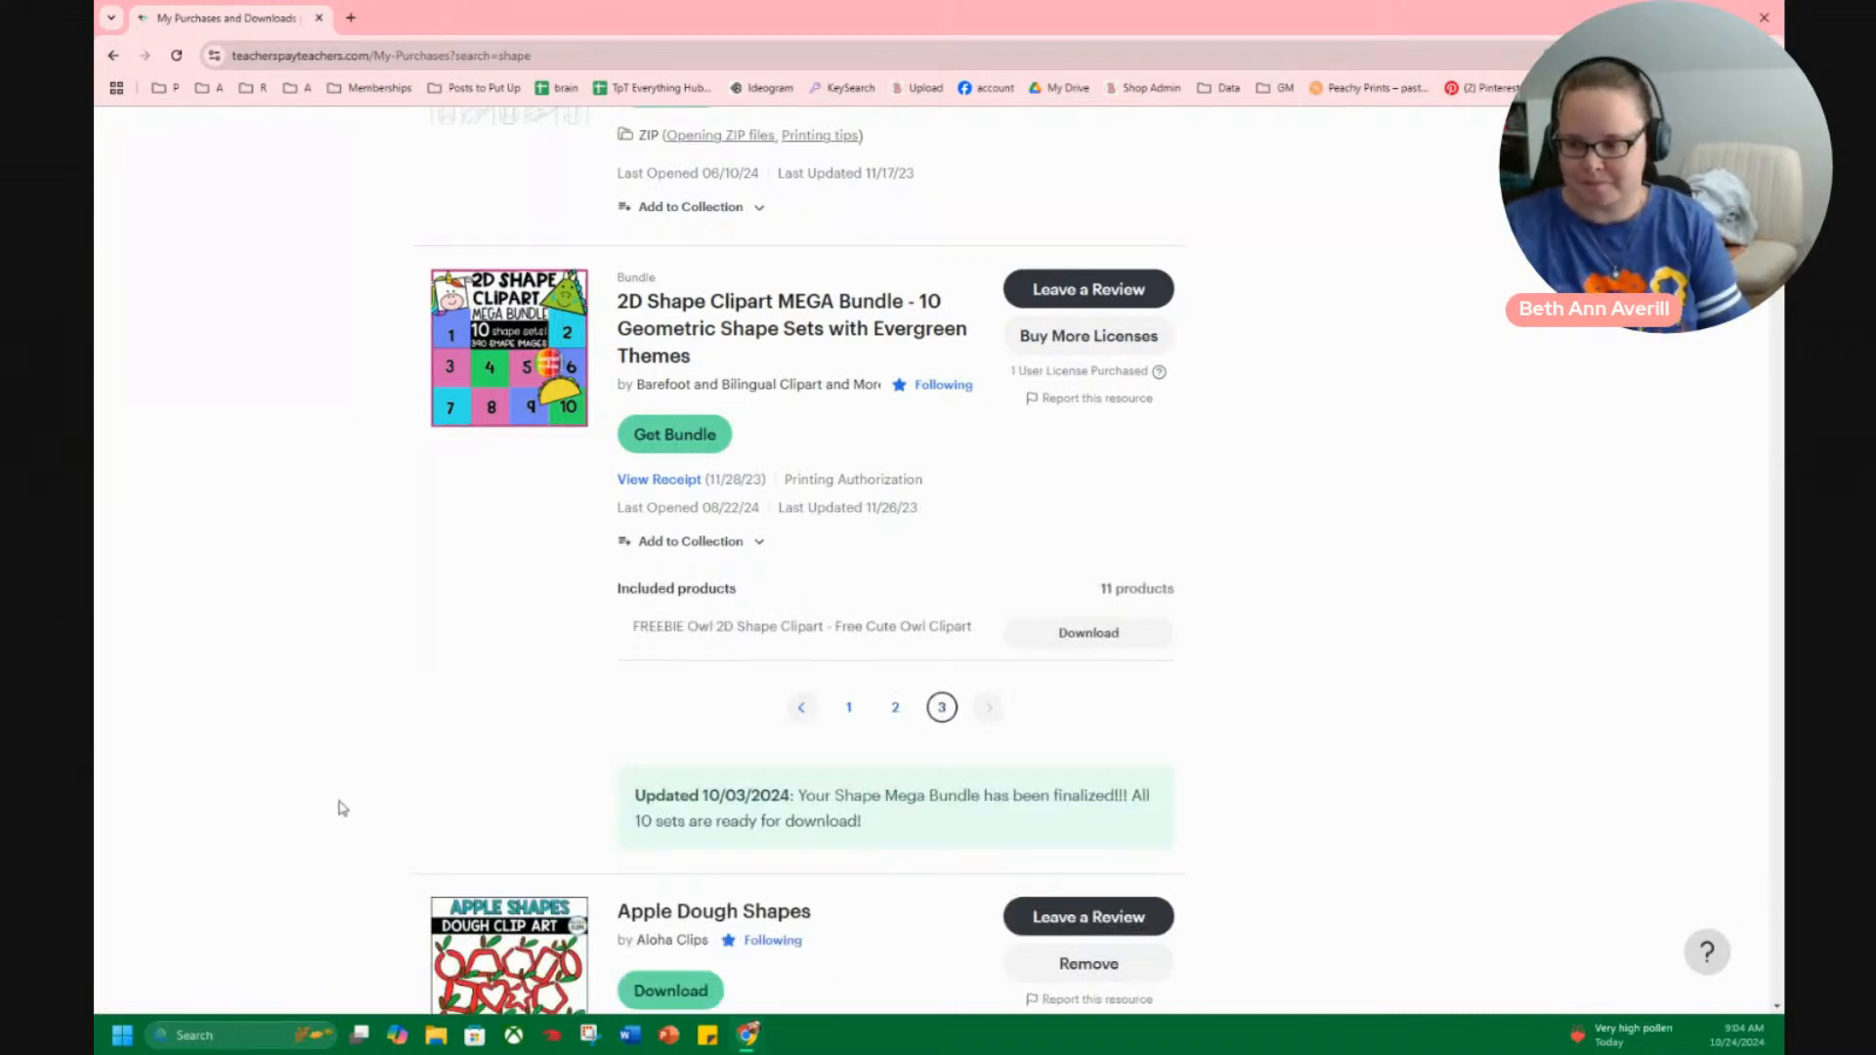
Examine the Apple Dough, Fire Safety, Ghost and Transportation shape clipart purchases.
scroll(478, 649, down, 3)
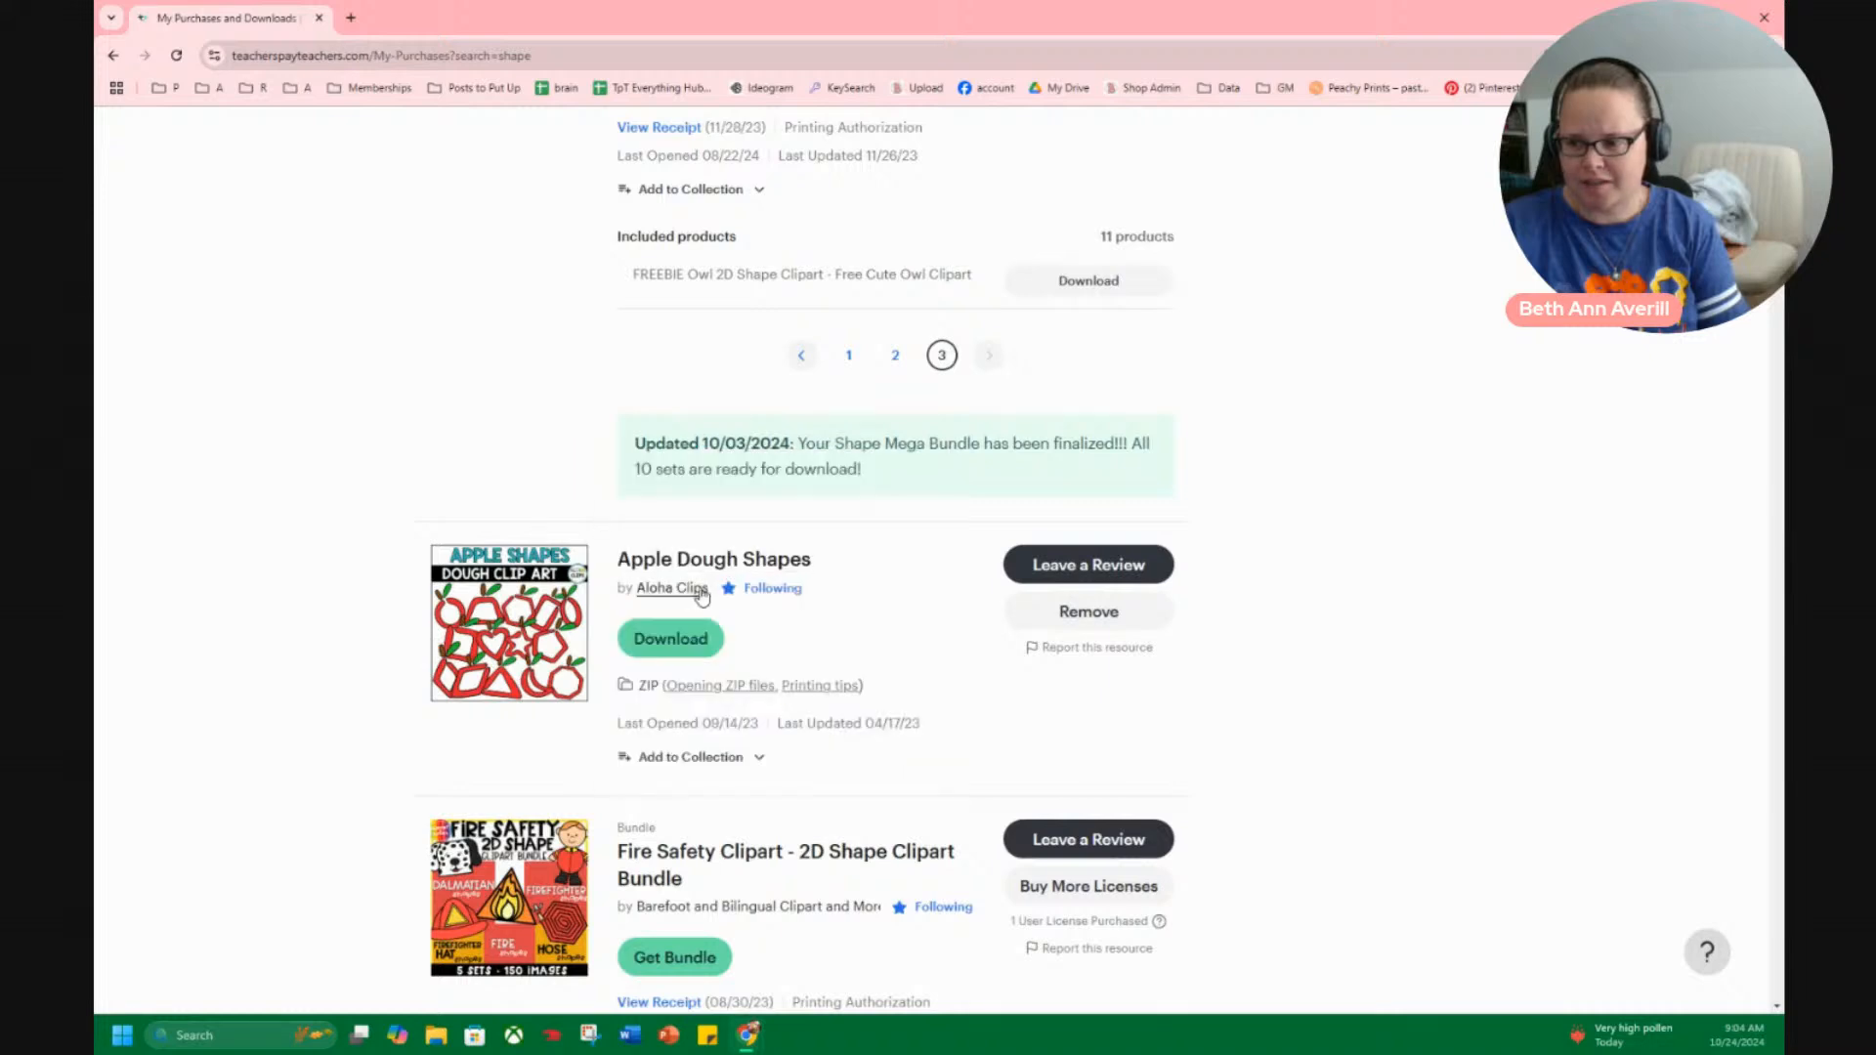
mouse_move(489, 585)
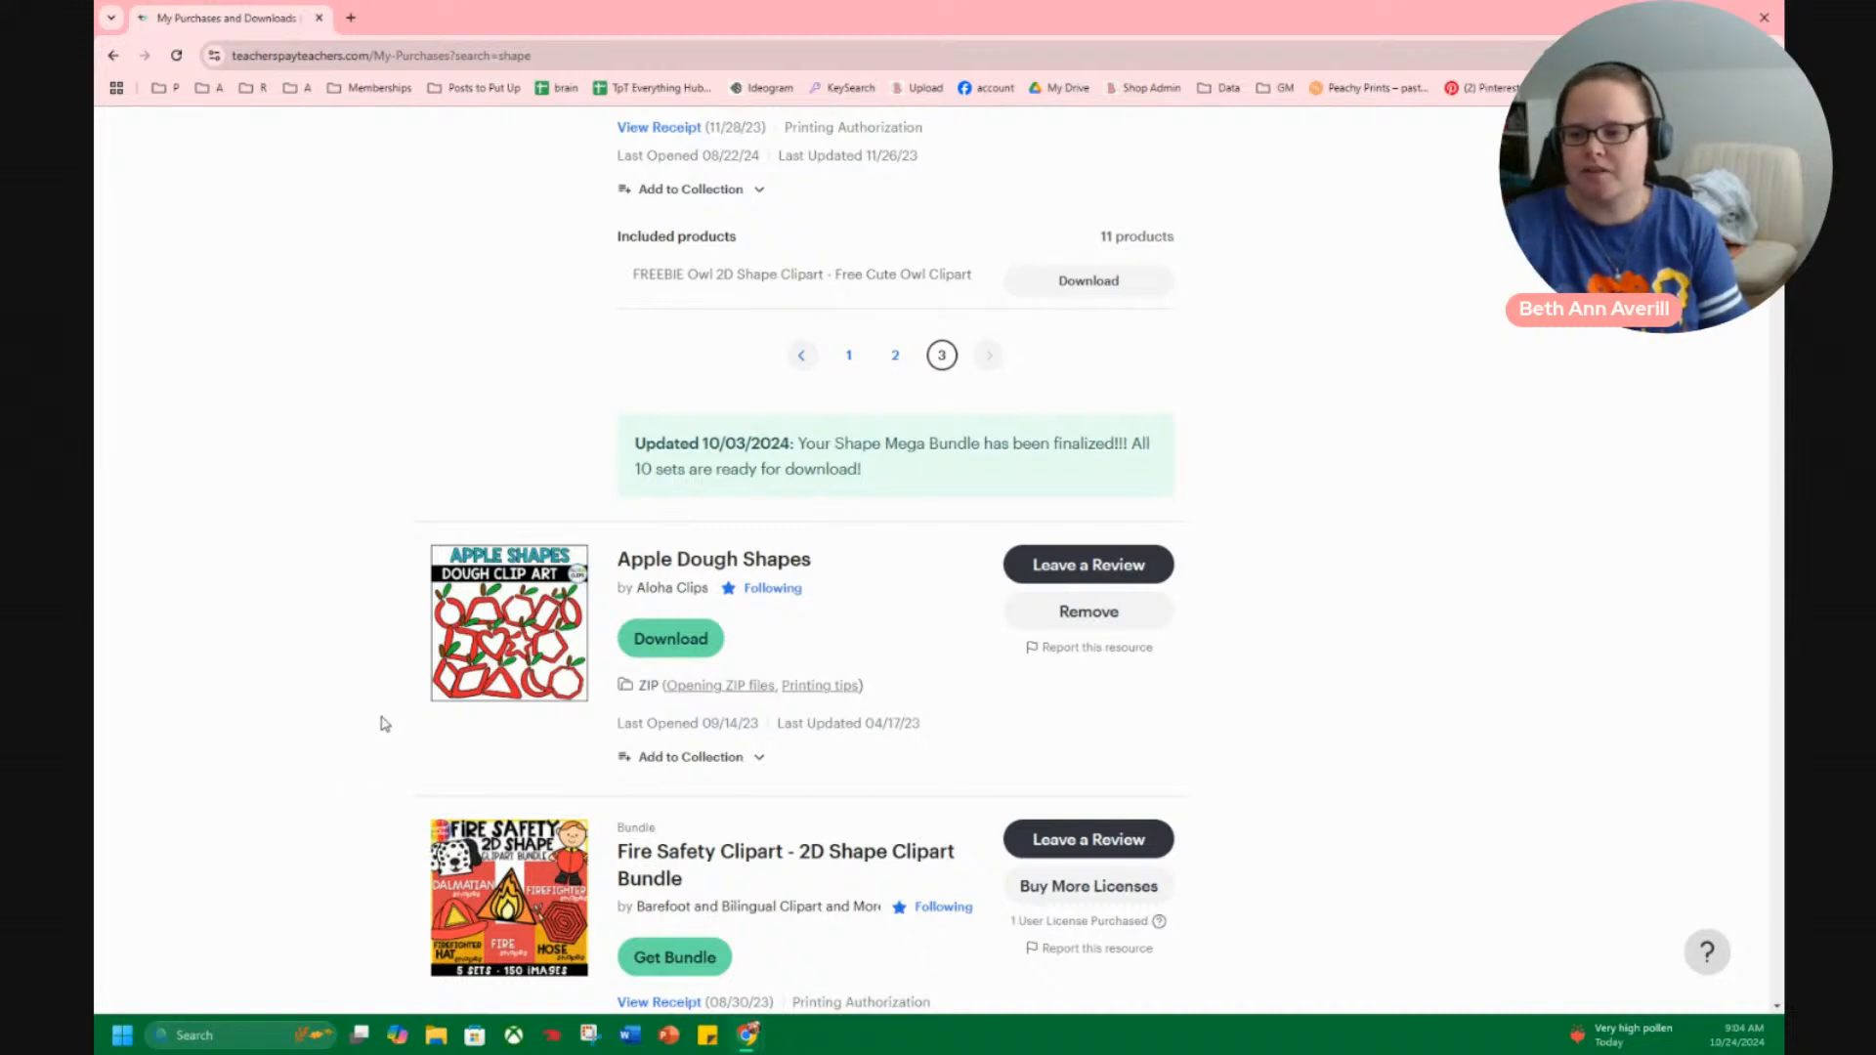
scroll(284, 741, down, 3)
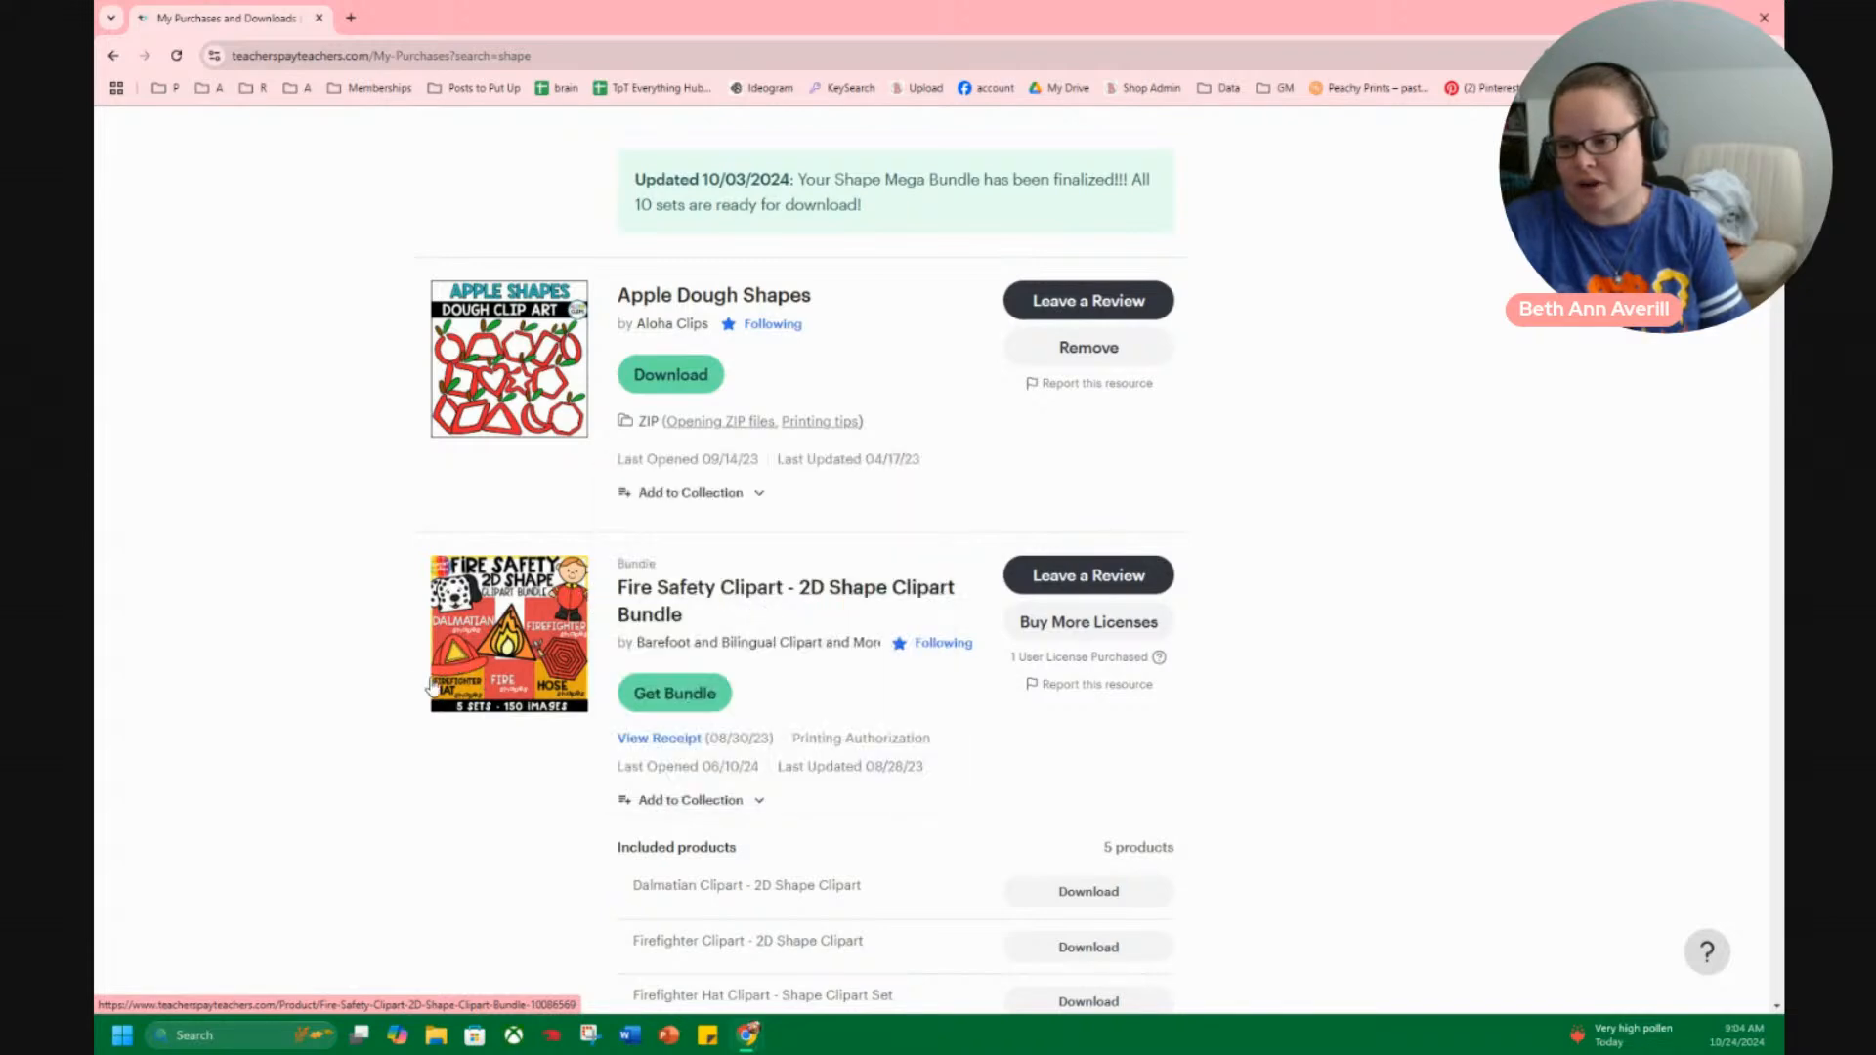
scroll(306, 721, down, 5)
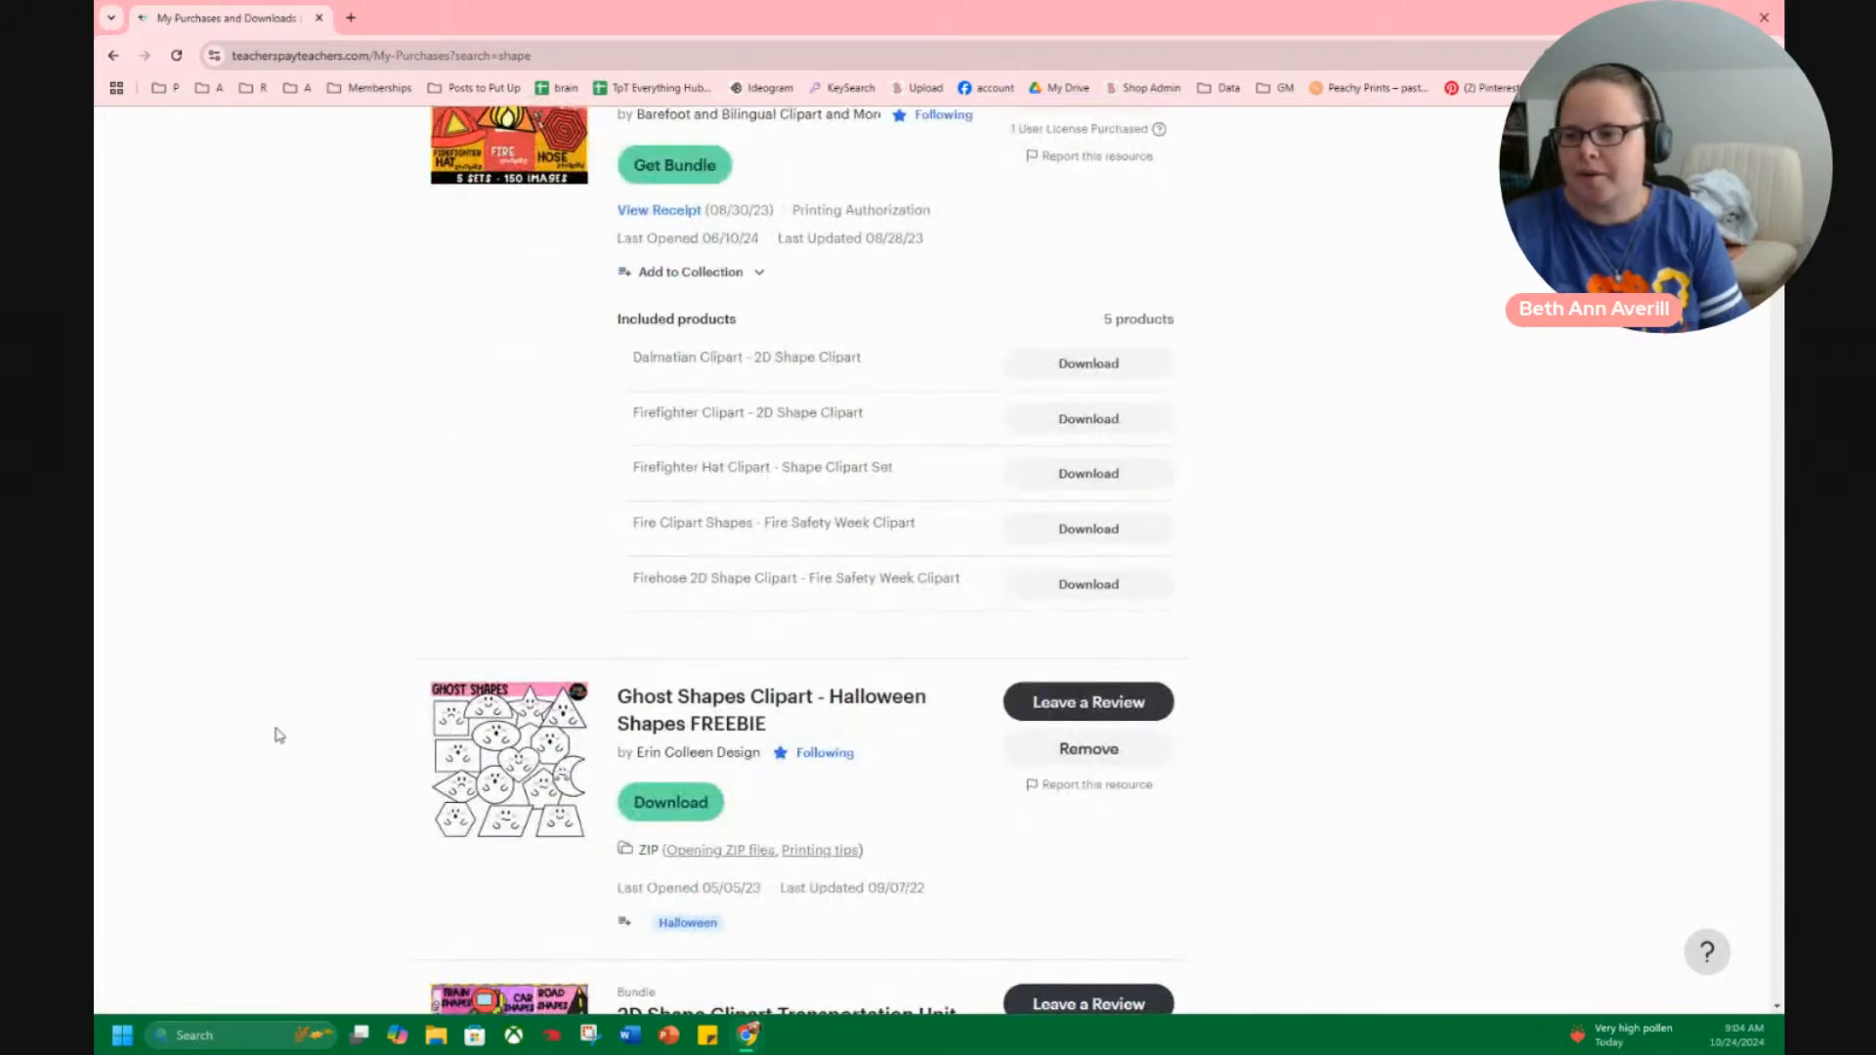
scroll(278, 735, down, 3)
scroll(293, 728, down, 1)
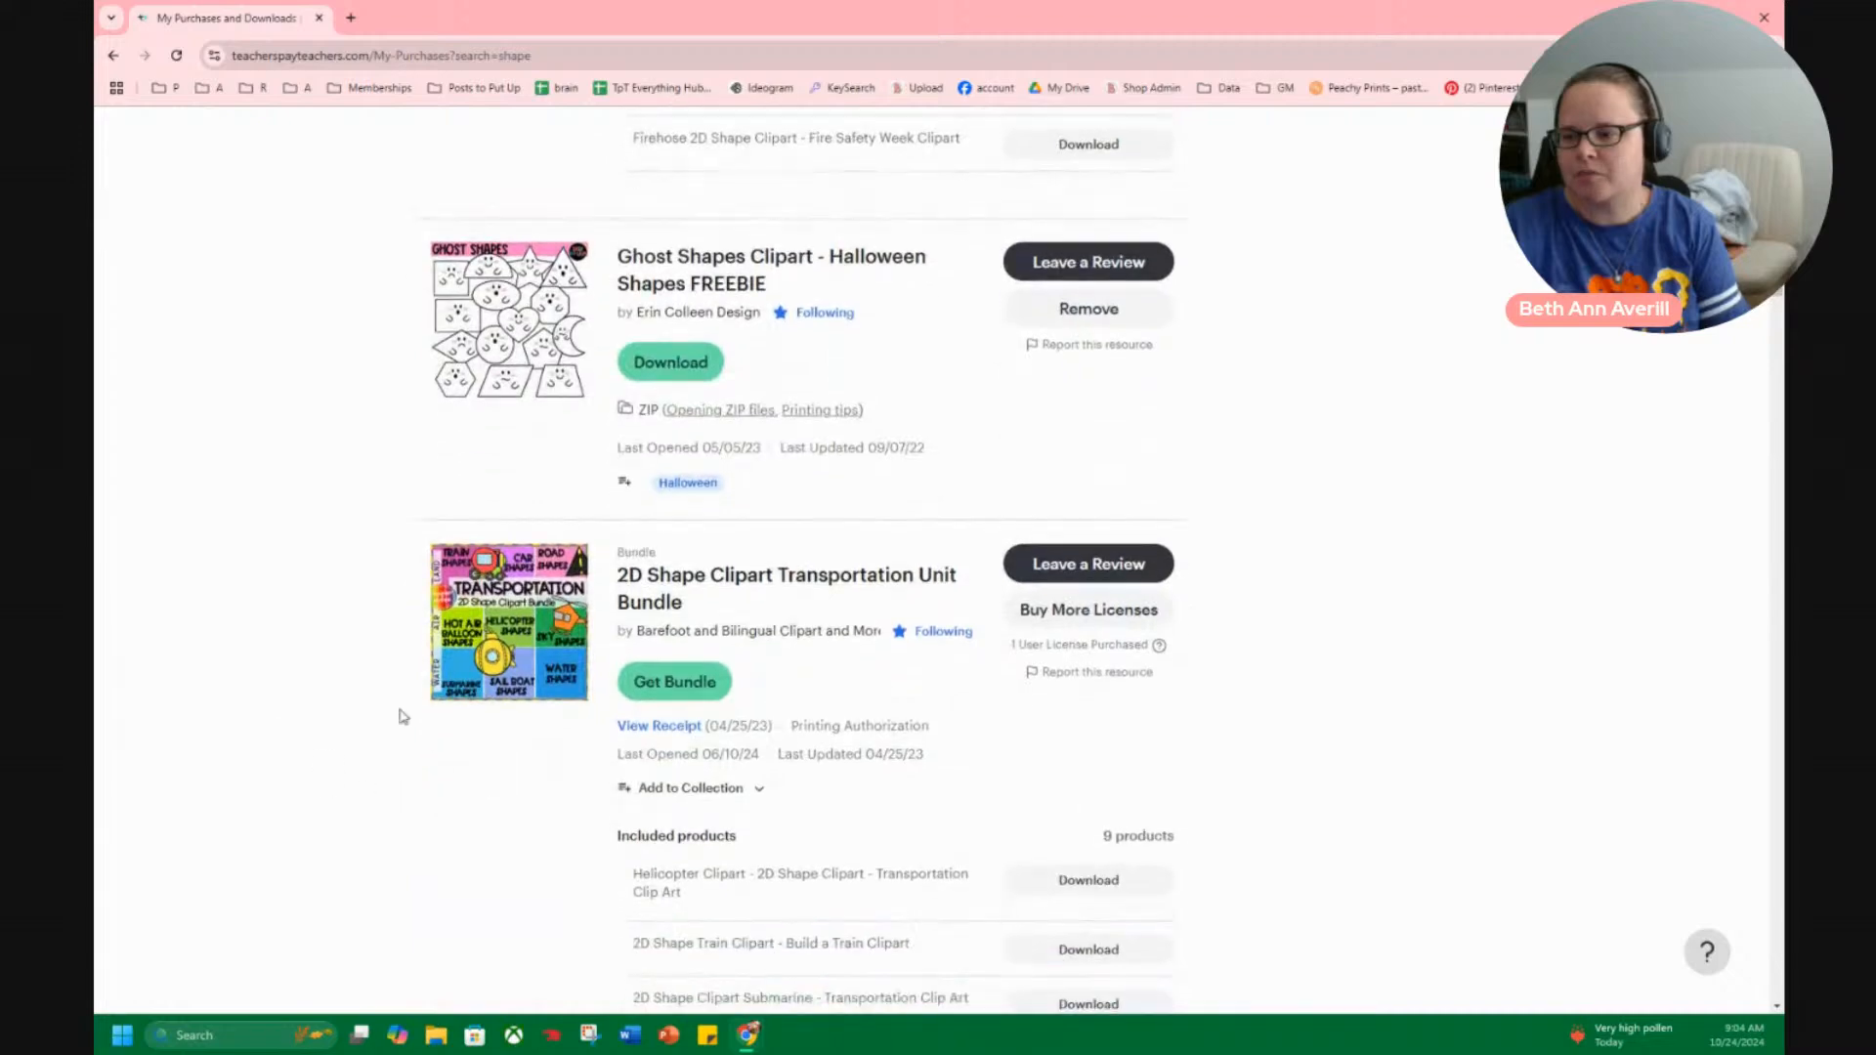
scroll(430, 700, down, 4)
scroll(430, 700, down, 3)
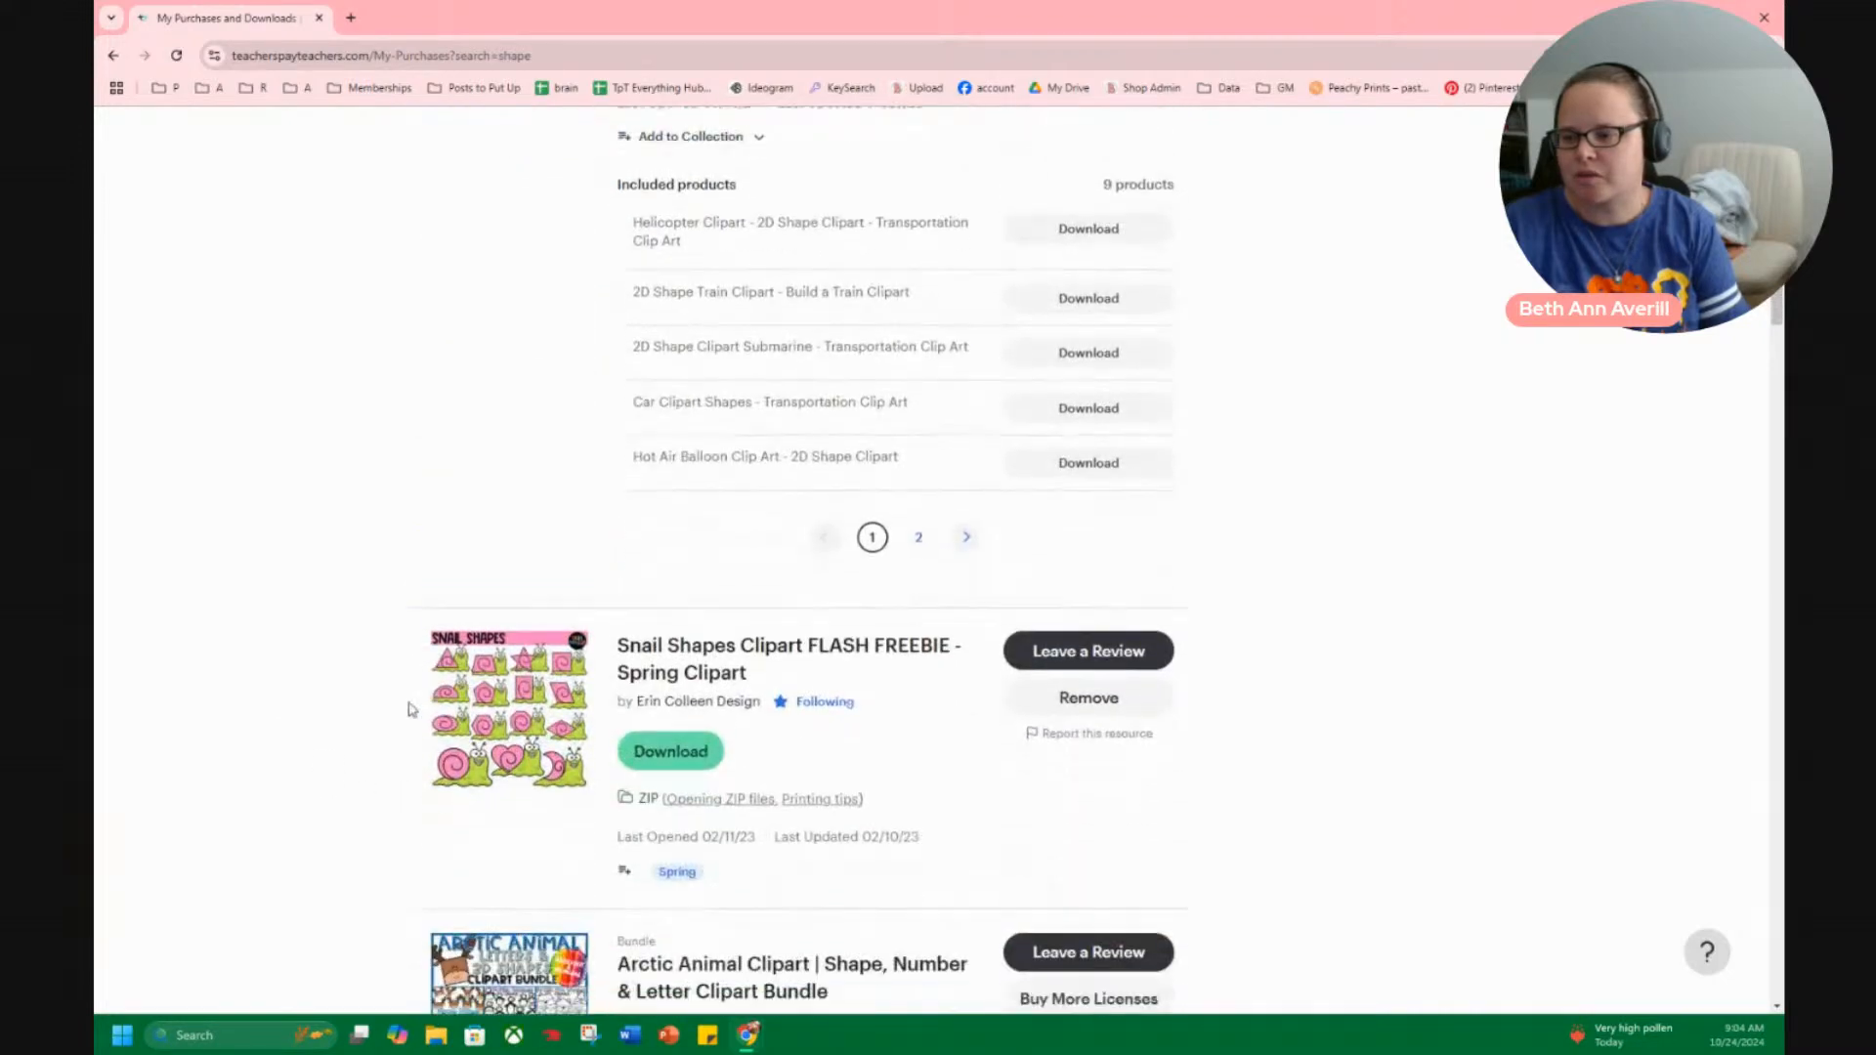
Preview the covers of the Arctic Animal and Fall Fine Motor clipart bundles.
scroll(462, 645, down, 4)
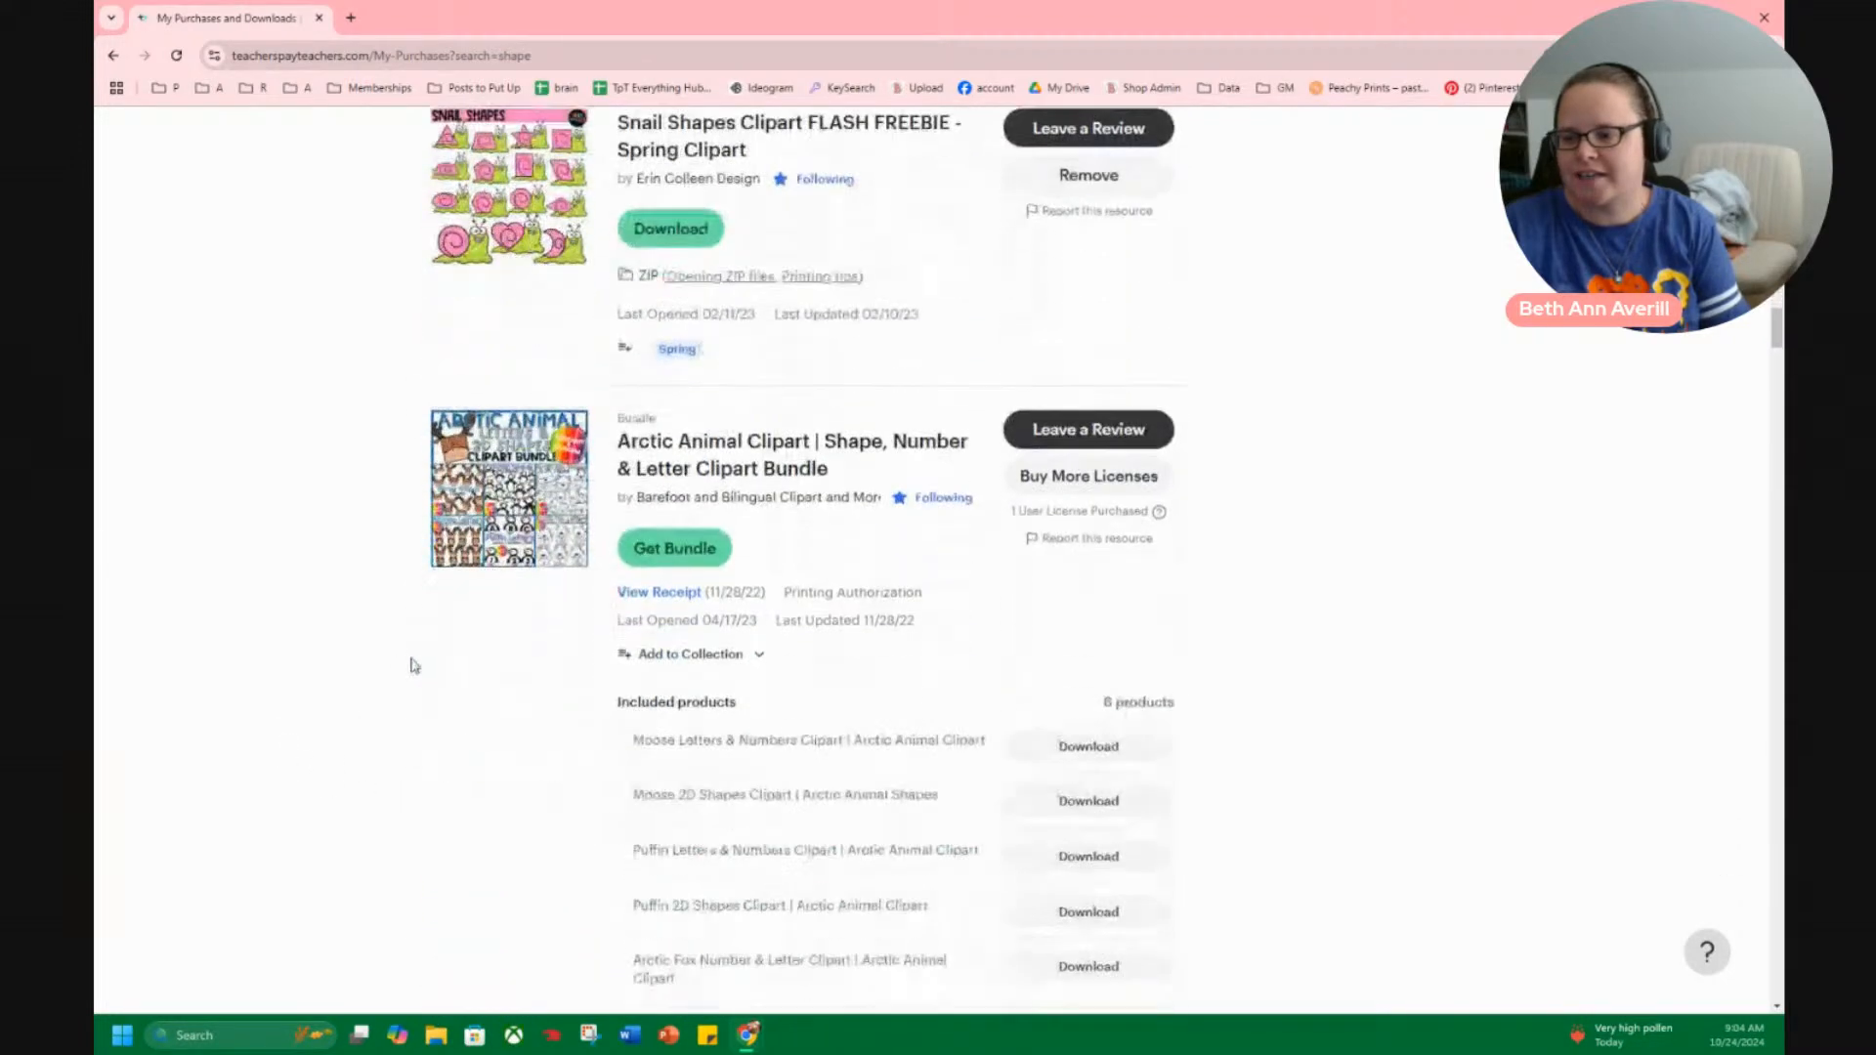
mouse_move(456, 473)
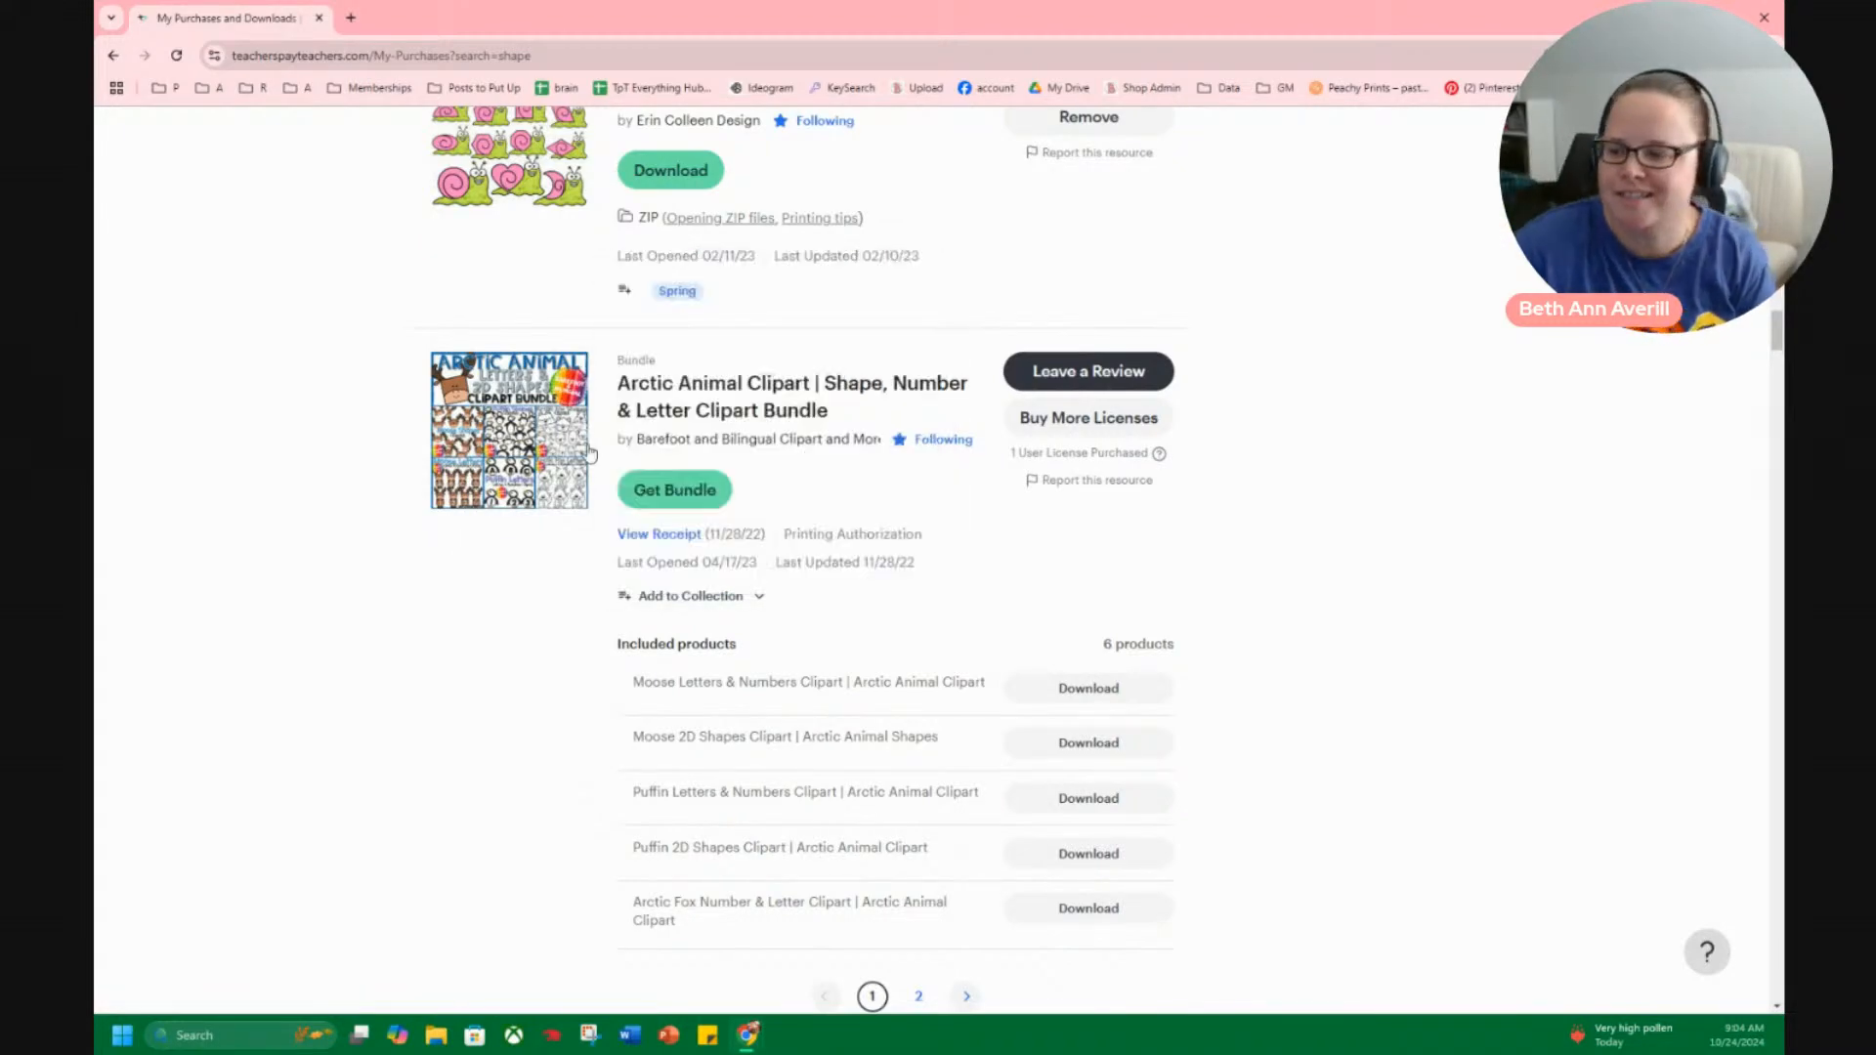
scroll(519, 607, down, 7)
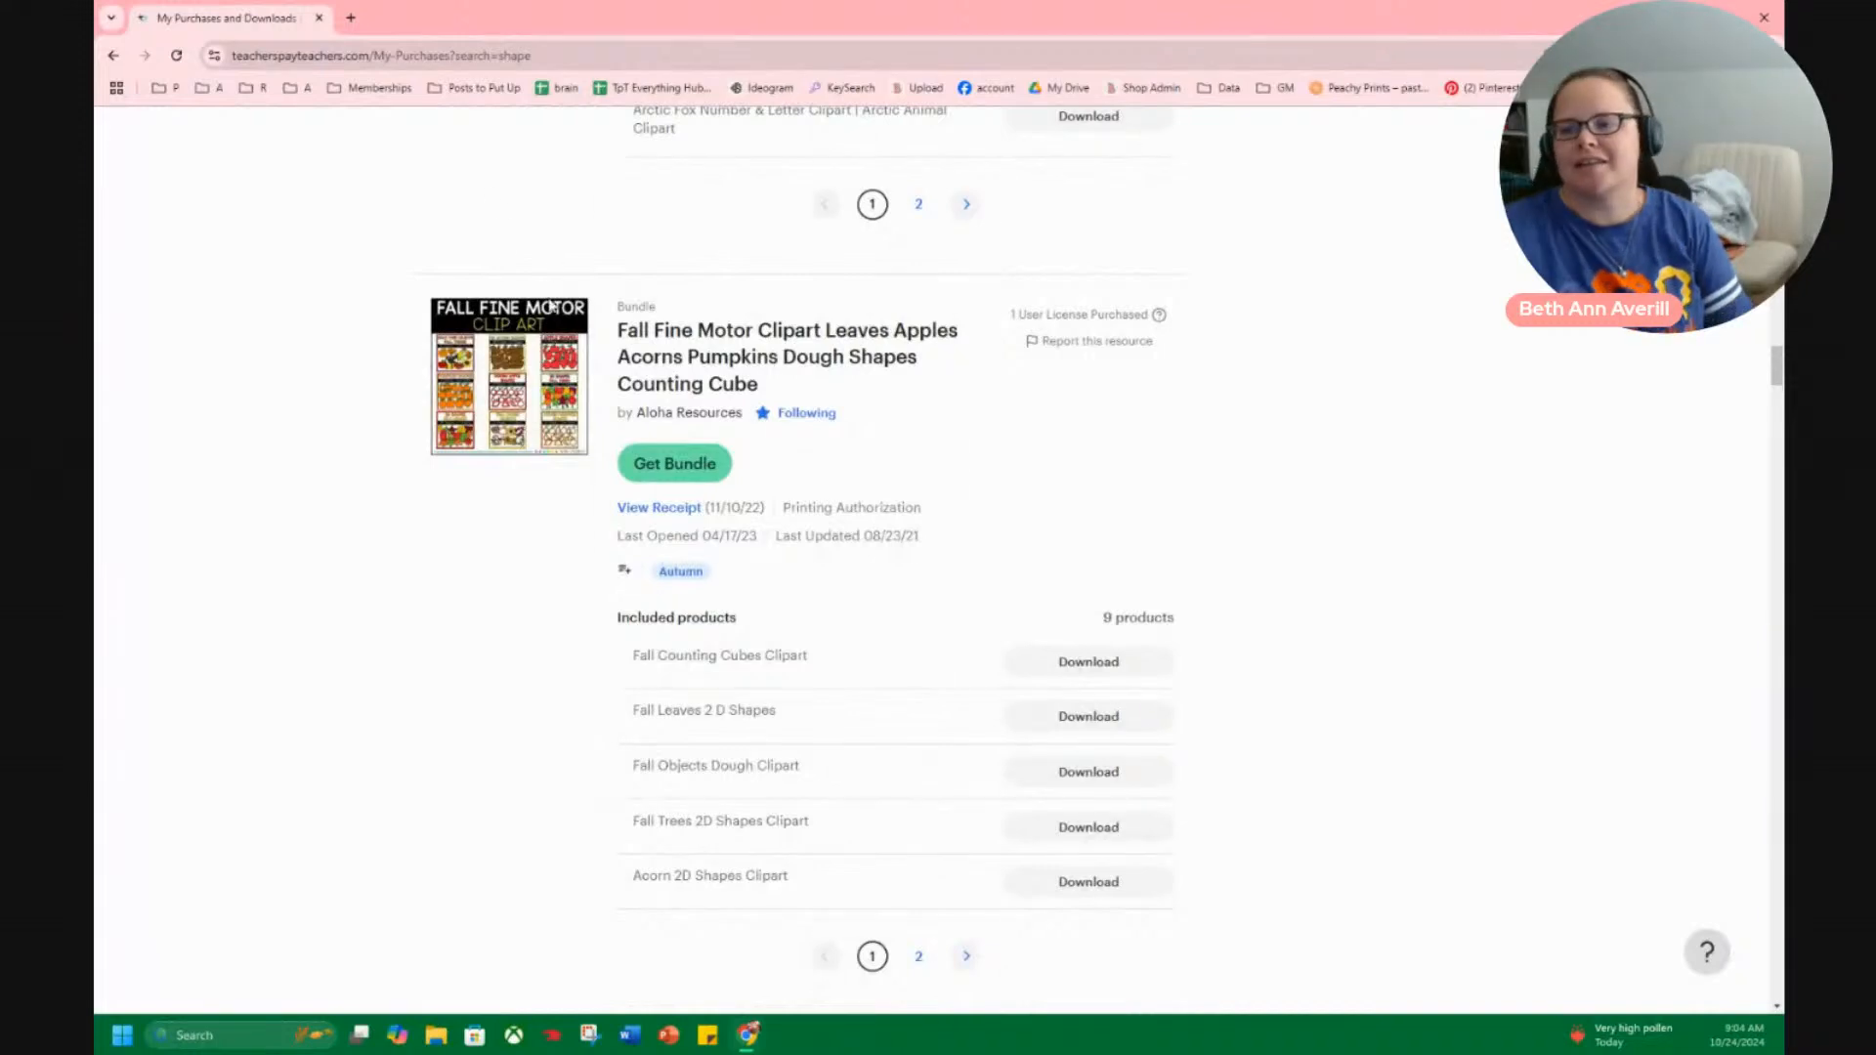
mouse_move(494, 393)
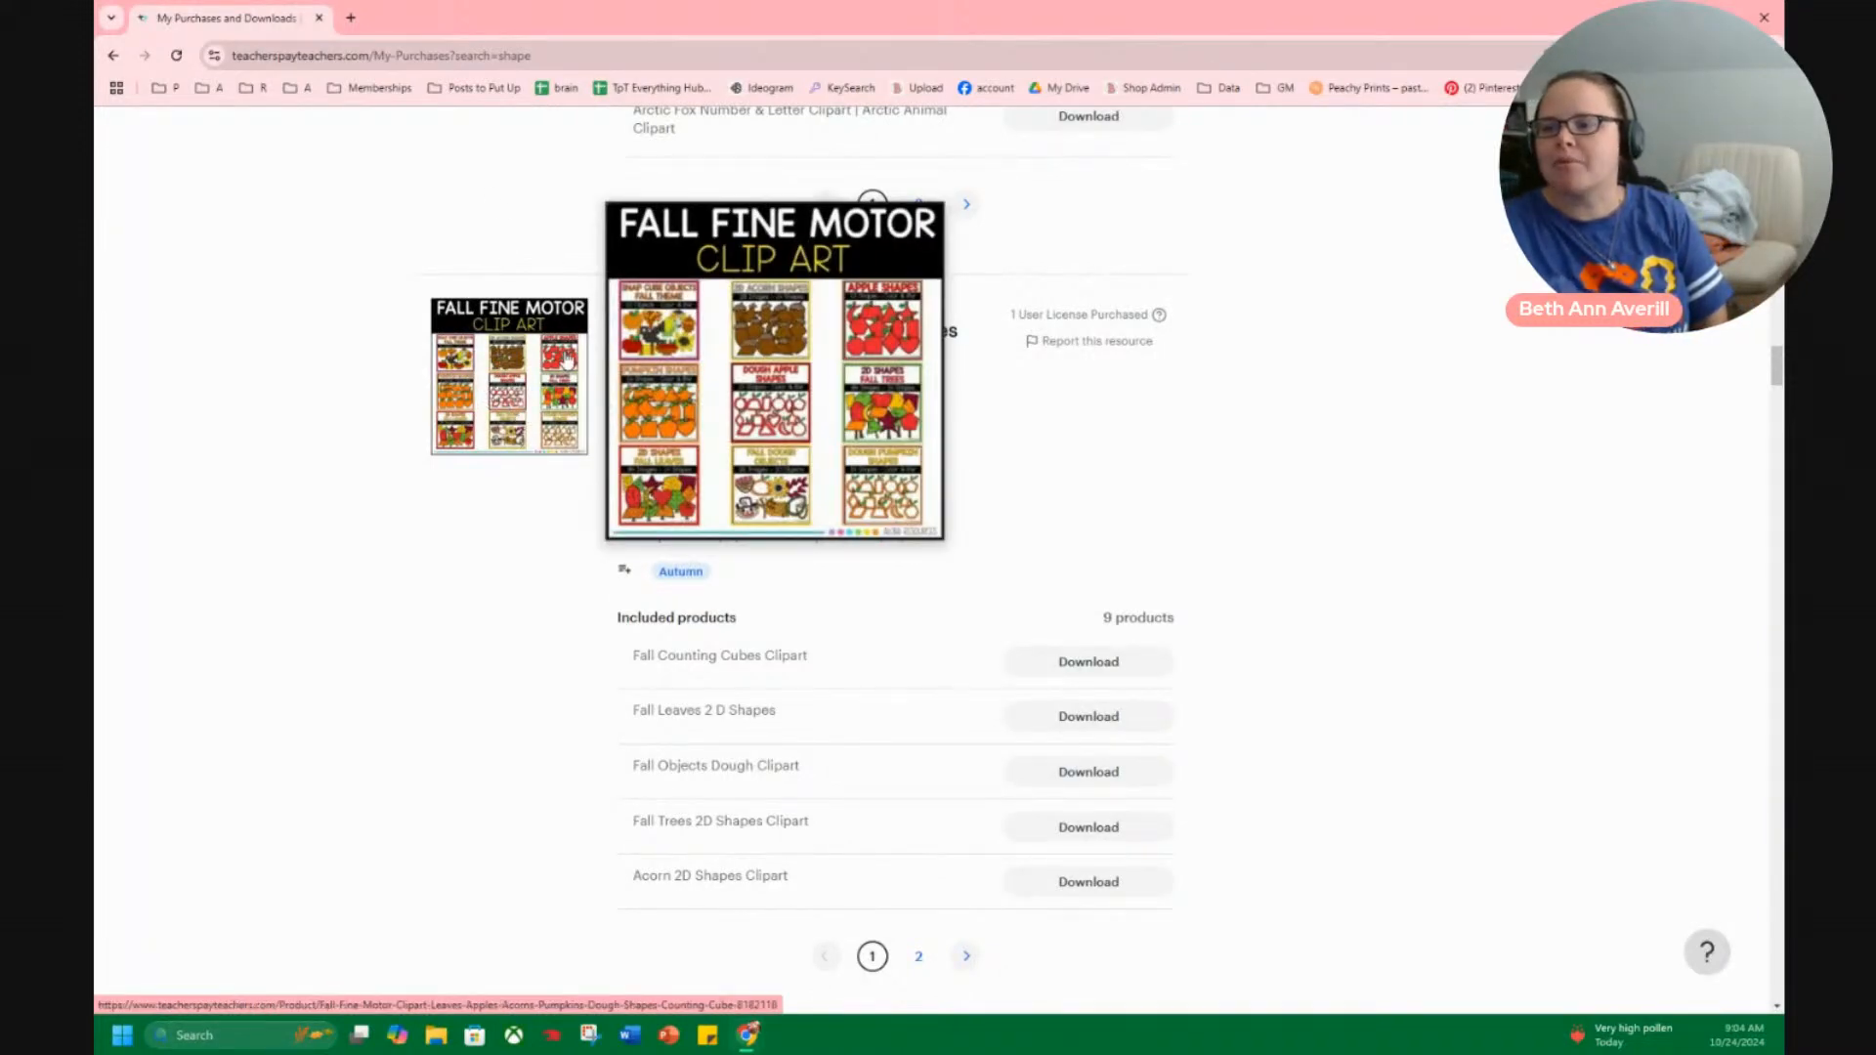
View the product page of the 2D Shape Pictures All Access Bundle in a separate tab, and close that tab.
scroll(436, 474, down, 8)
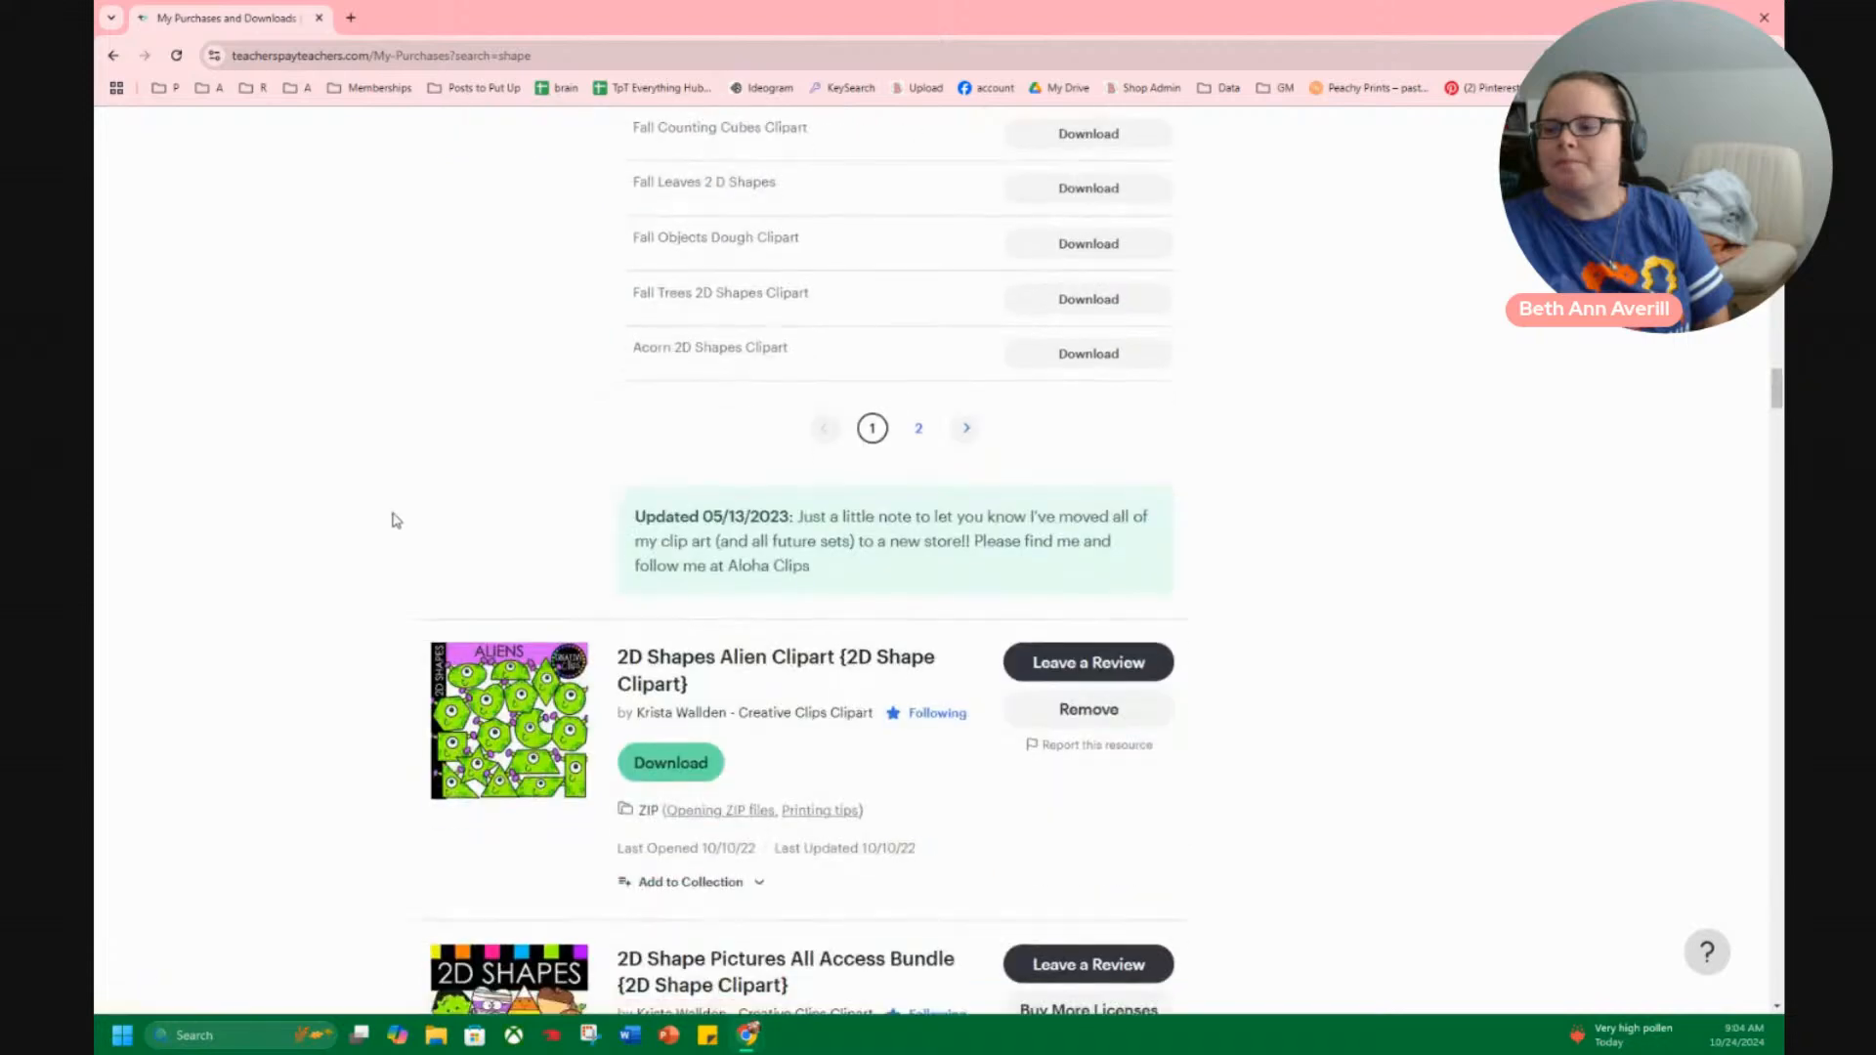
scroll(586, 619, down, 1)
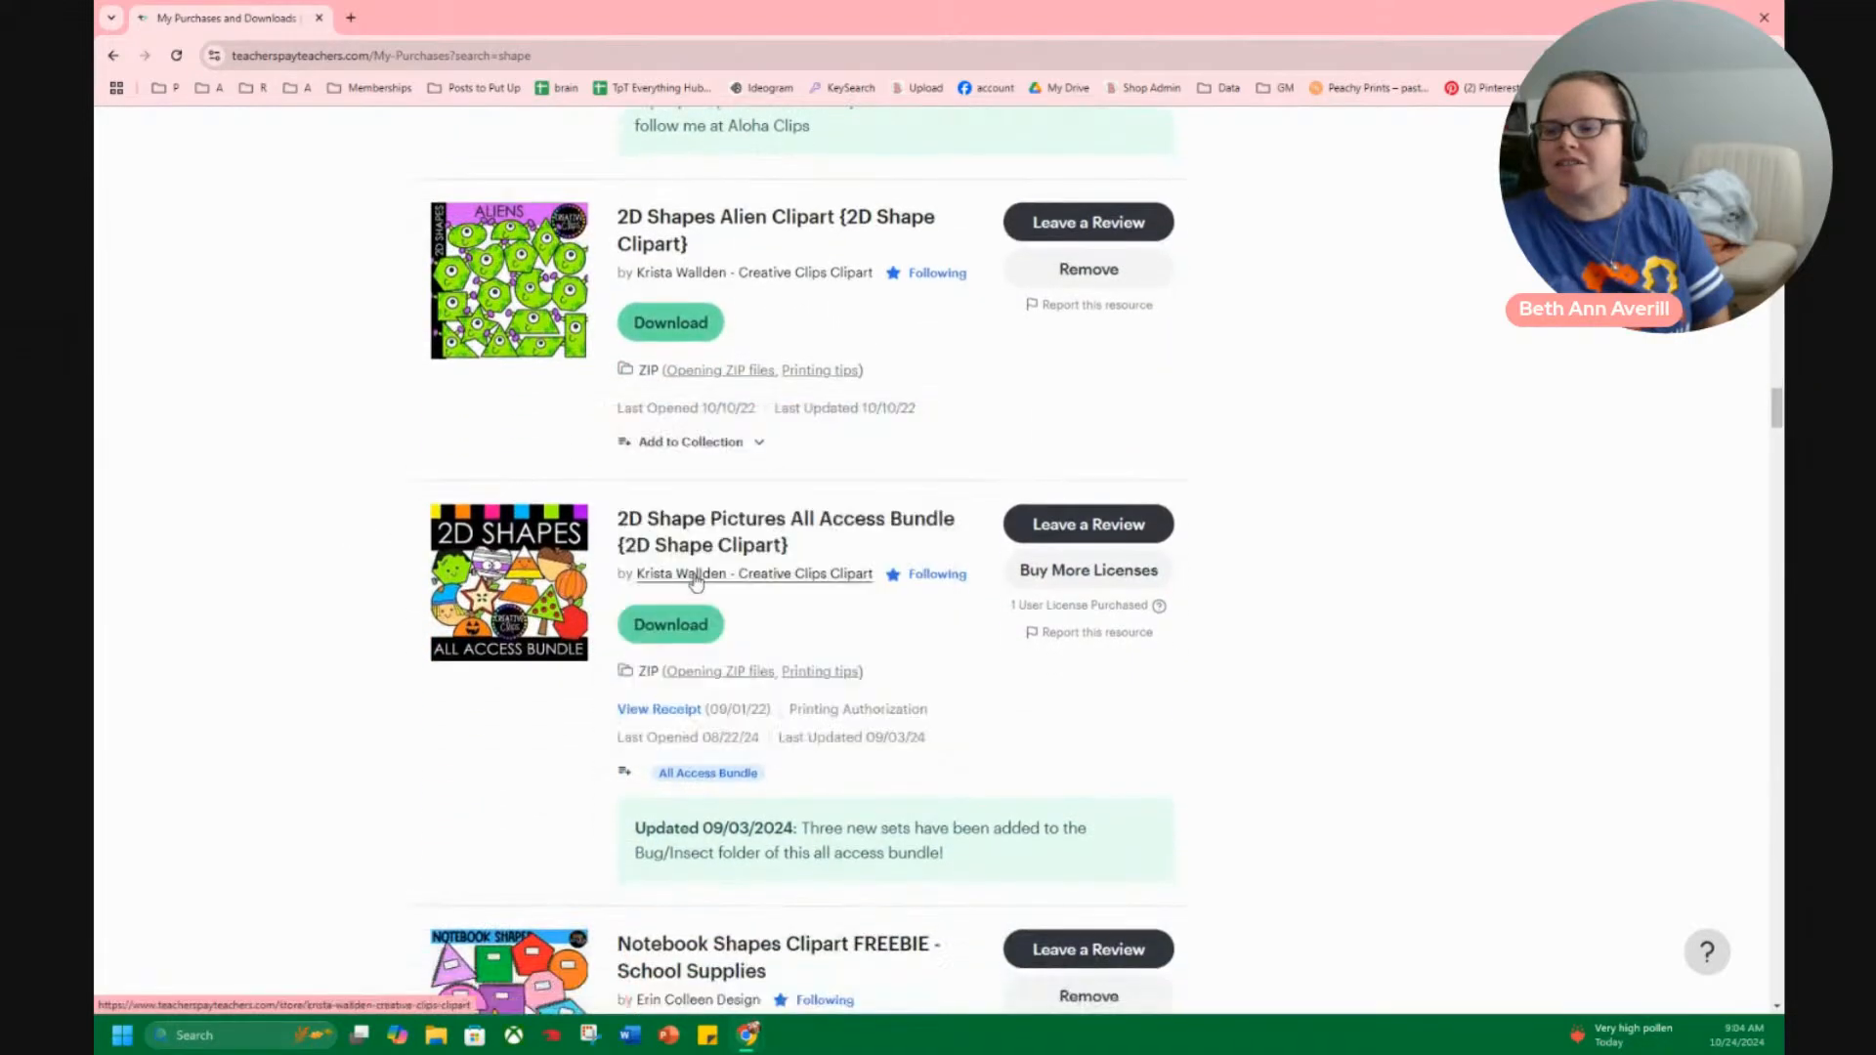
mouse_move(563, 298)
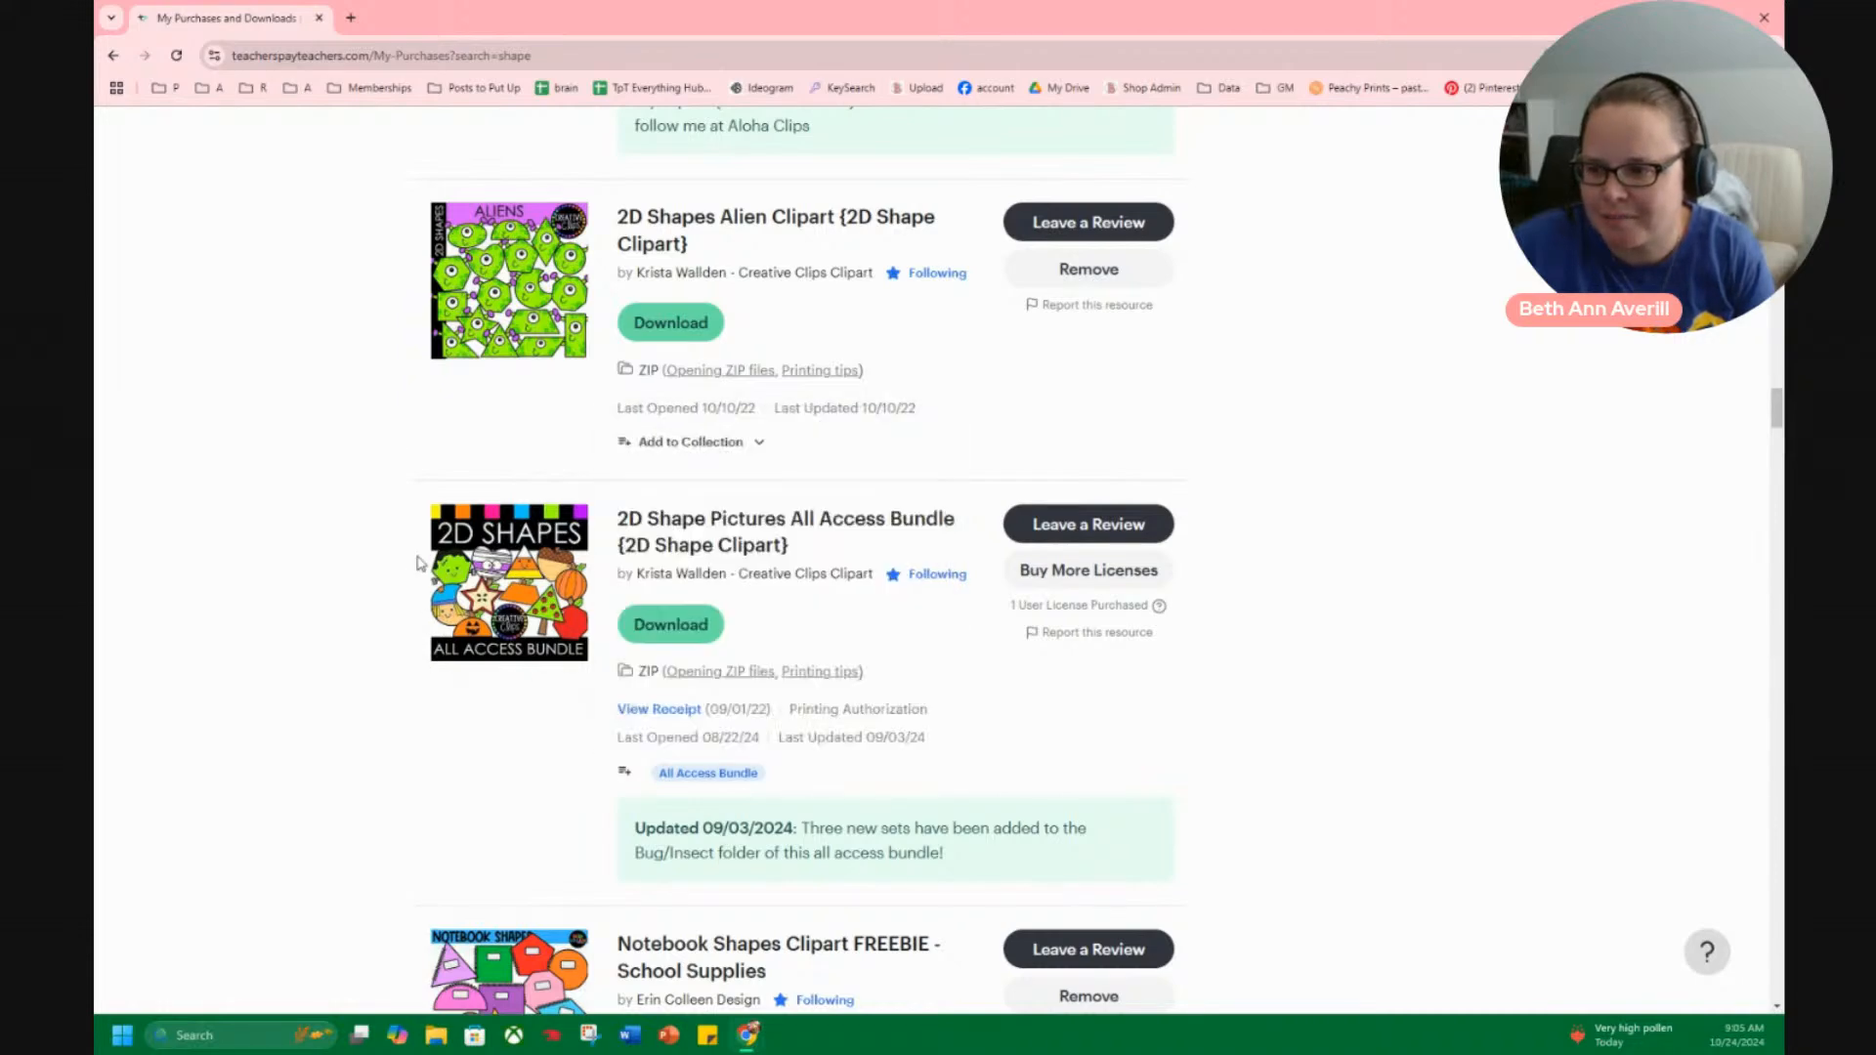
click(755, 554)
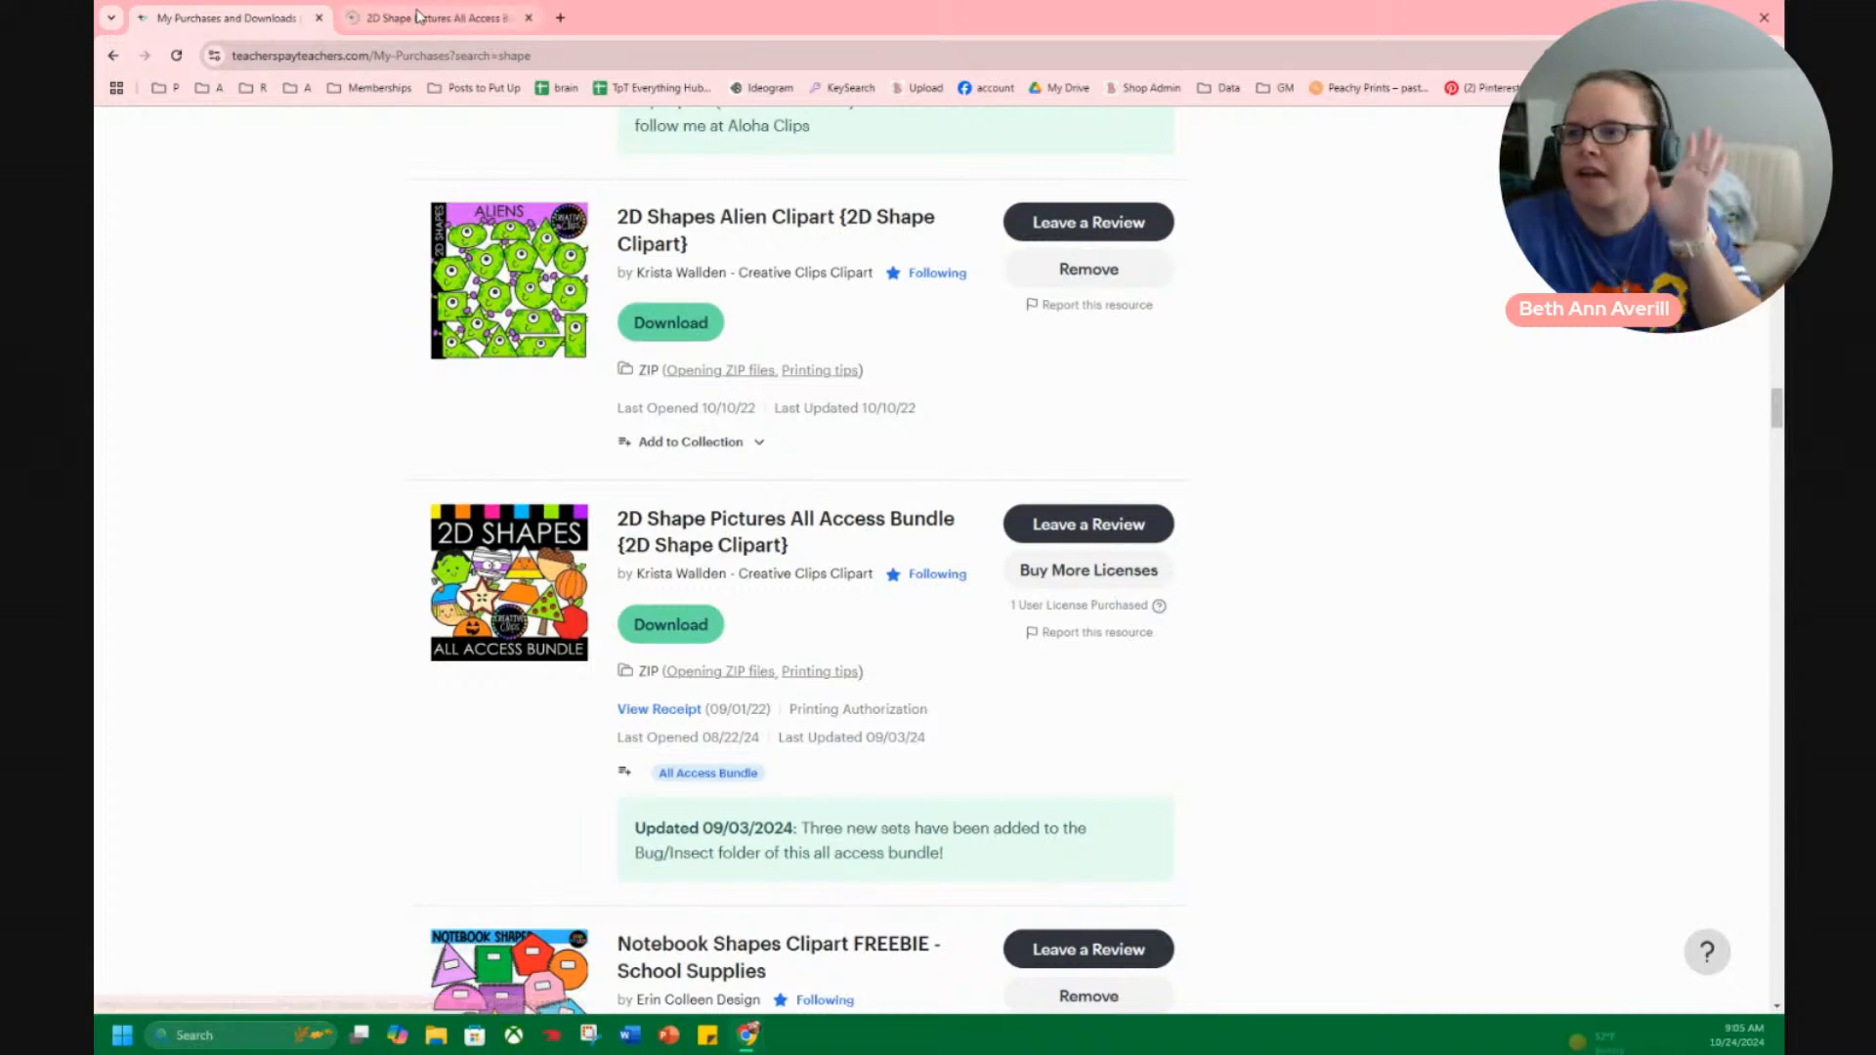
drag(1376, 547, 1252, 546)
click(1570, 501)
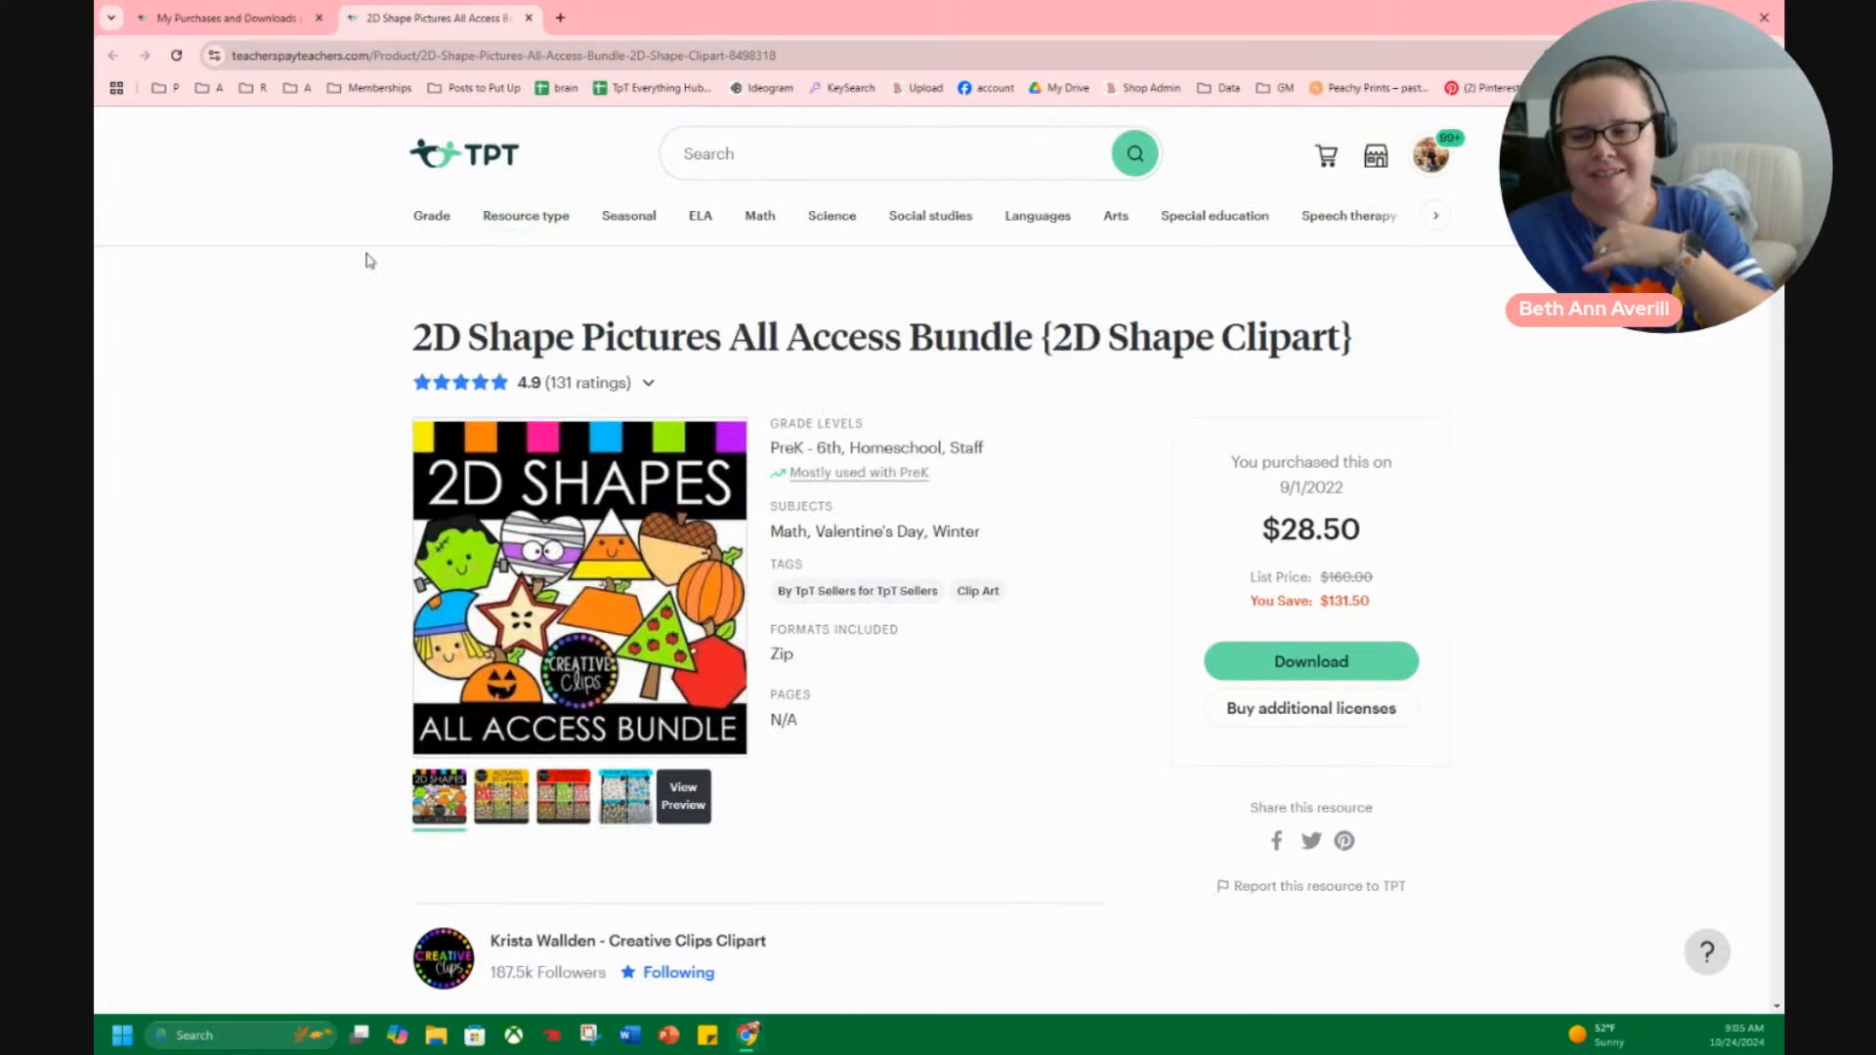
click(528, 18)
Review the Notebook, Popsicle, Real Life, Zoo and Spring shape clipart purchases, previewing the Spring bundle's cover.
scroll(272, 908, down, 4)
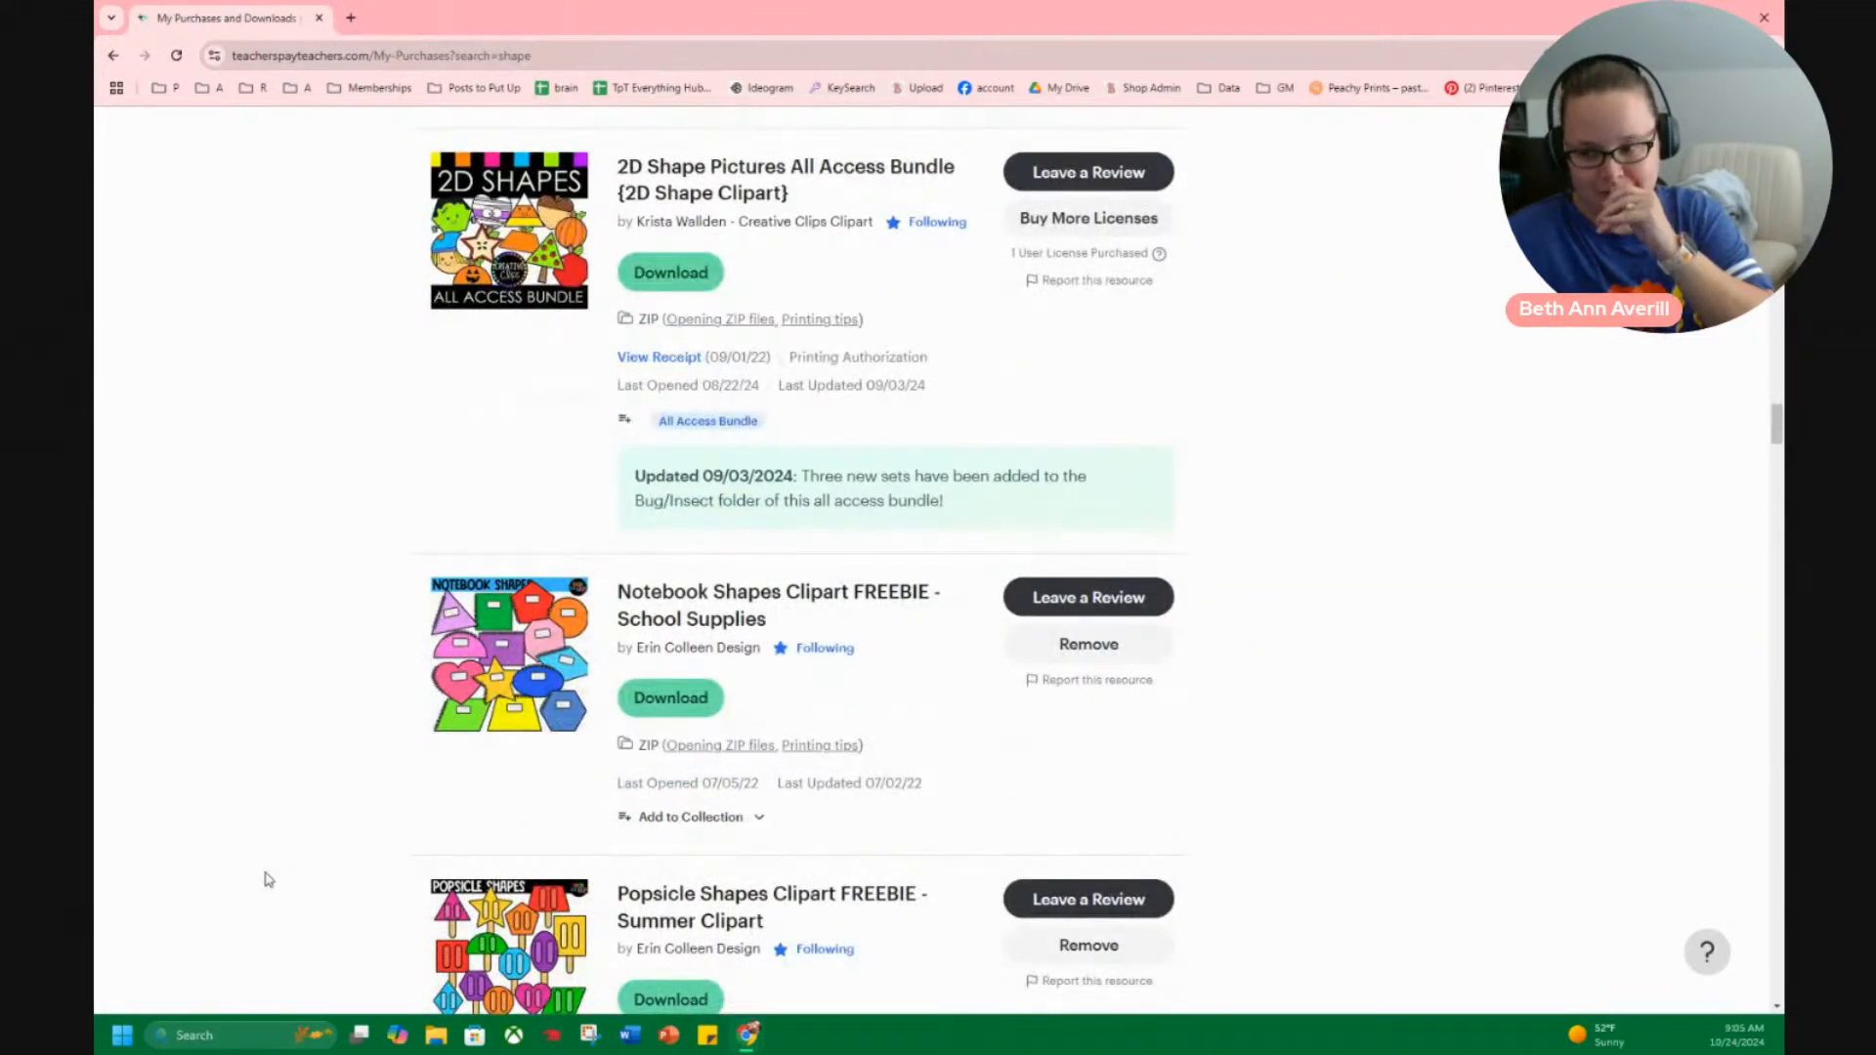
scroll(267, 878, down, 5)
scroll(259, 870, down, 3)
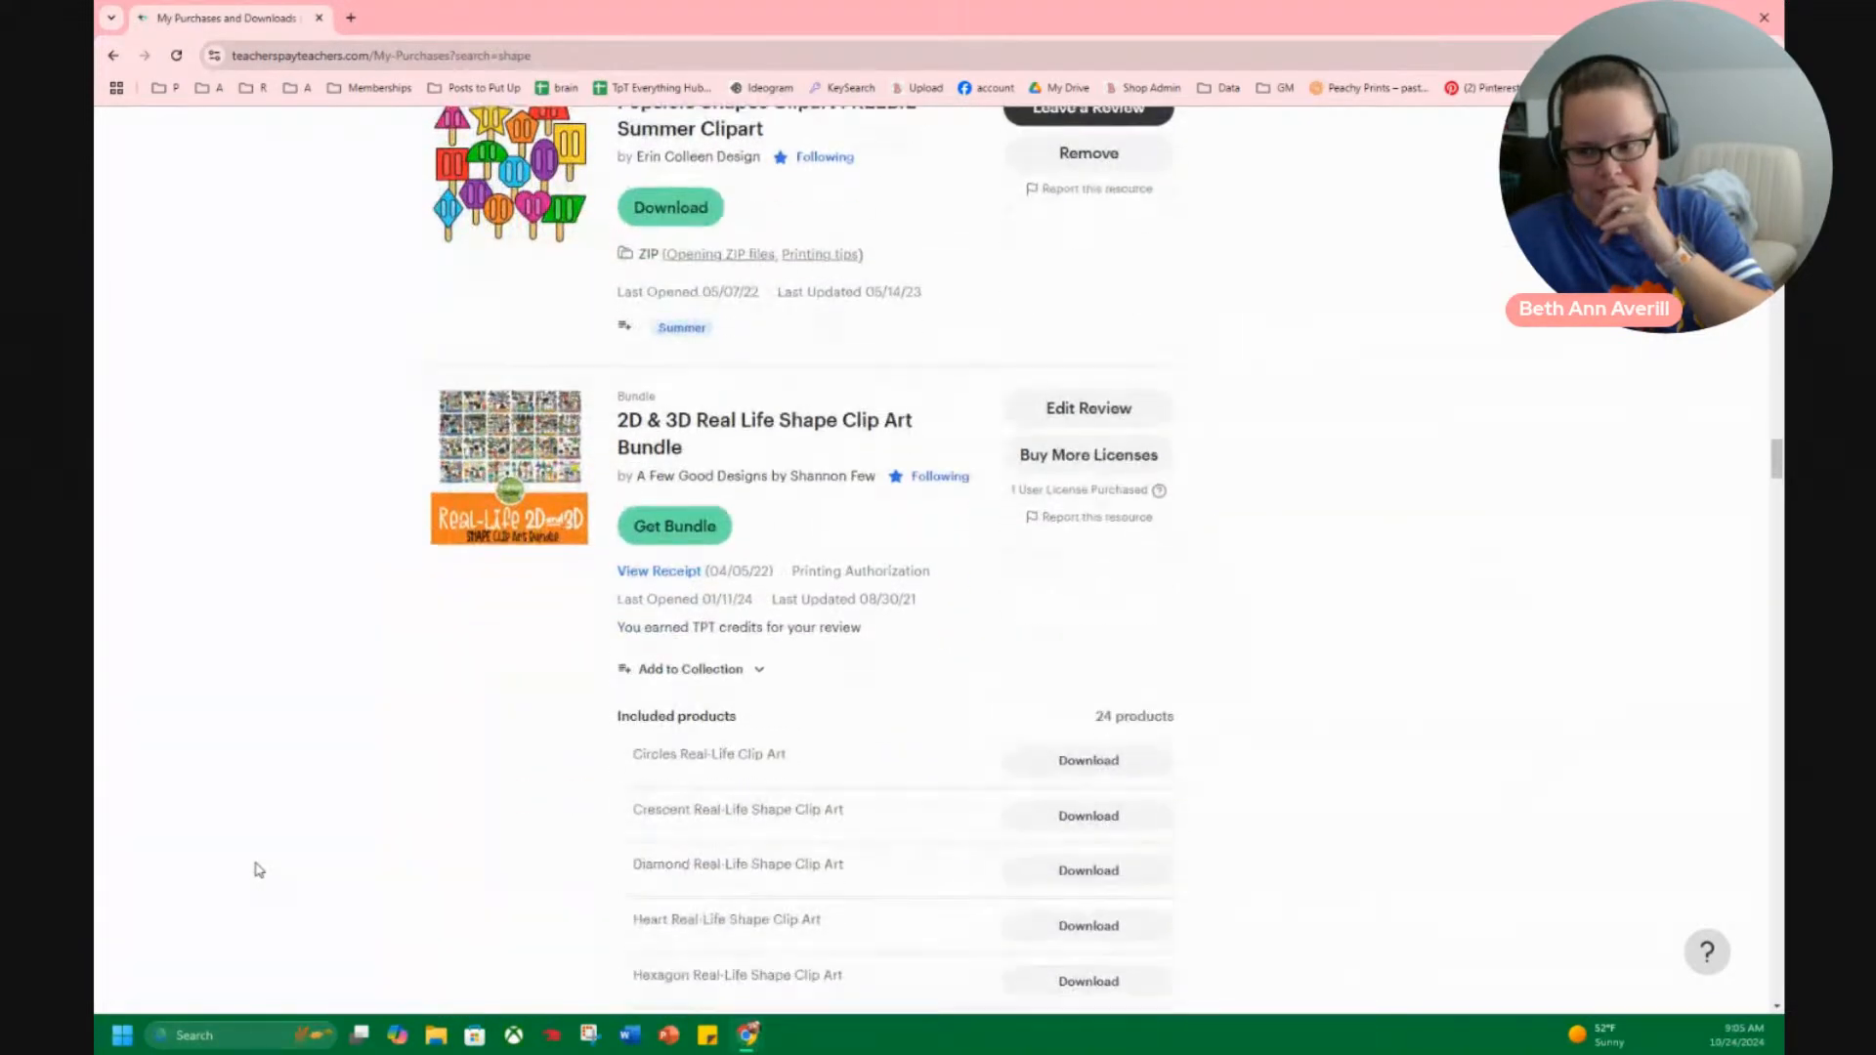
scroll(258, 870, down, 9)
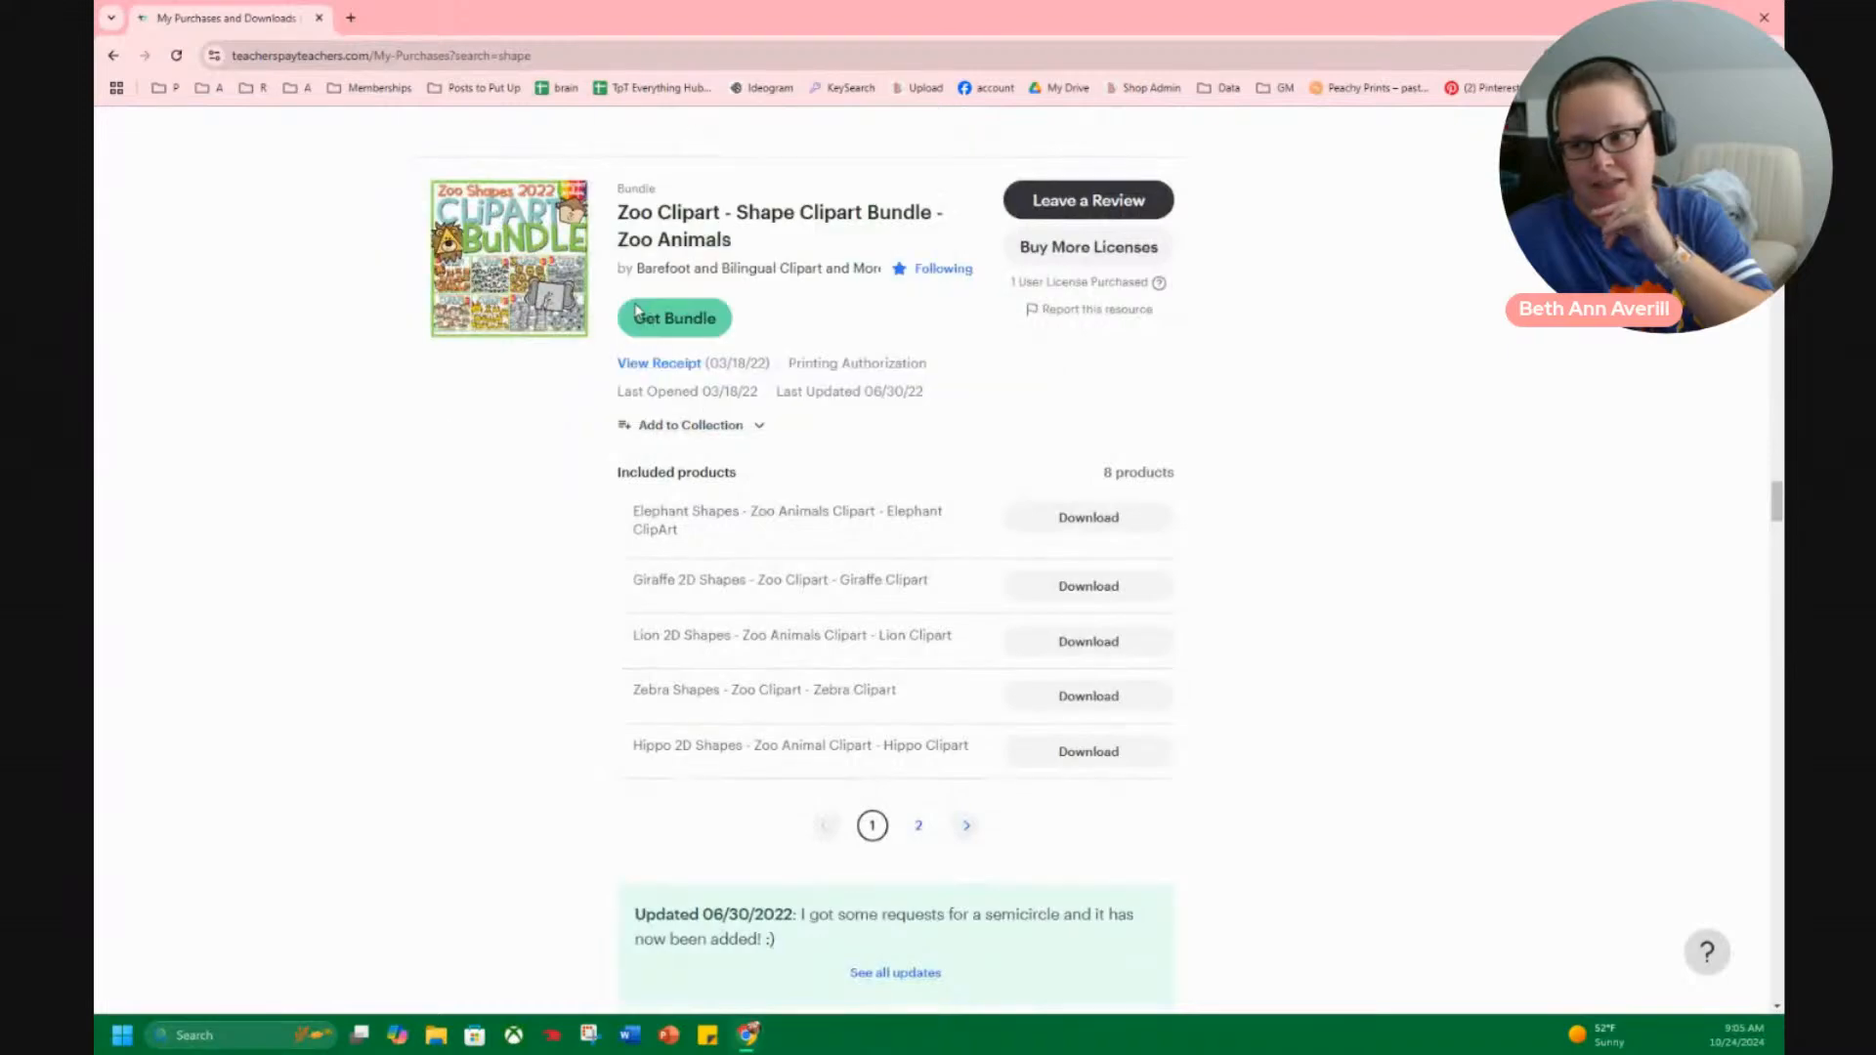
scroll(580, 615, down, 8)
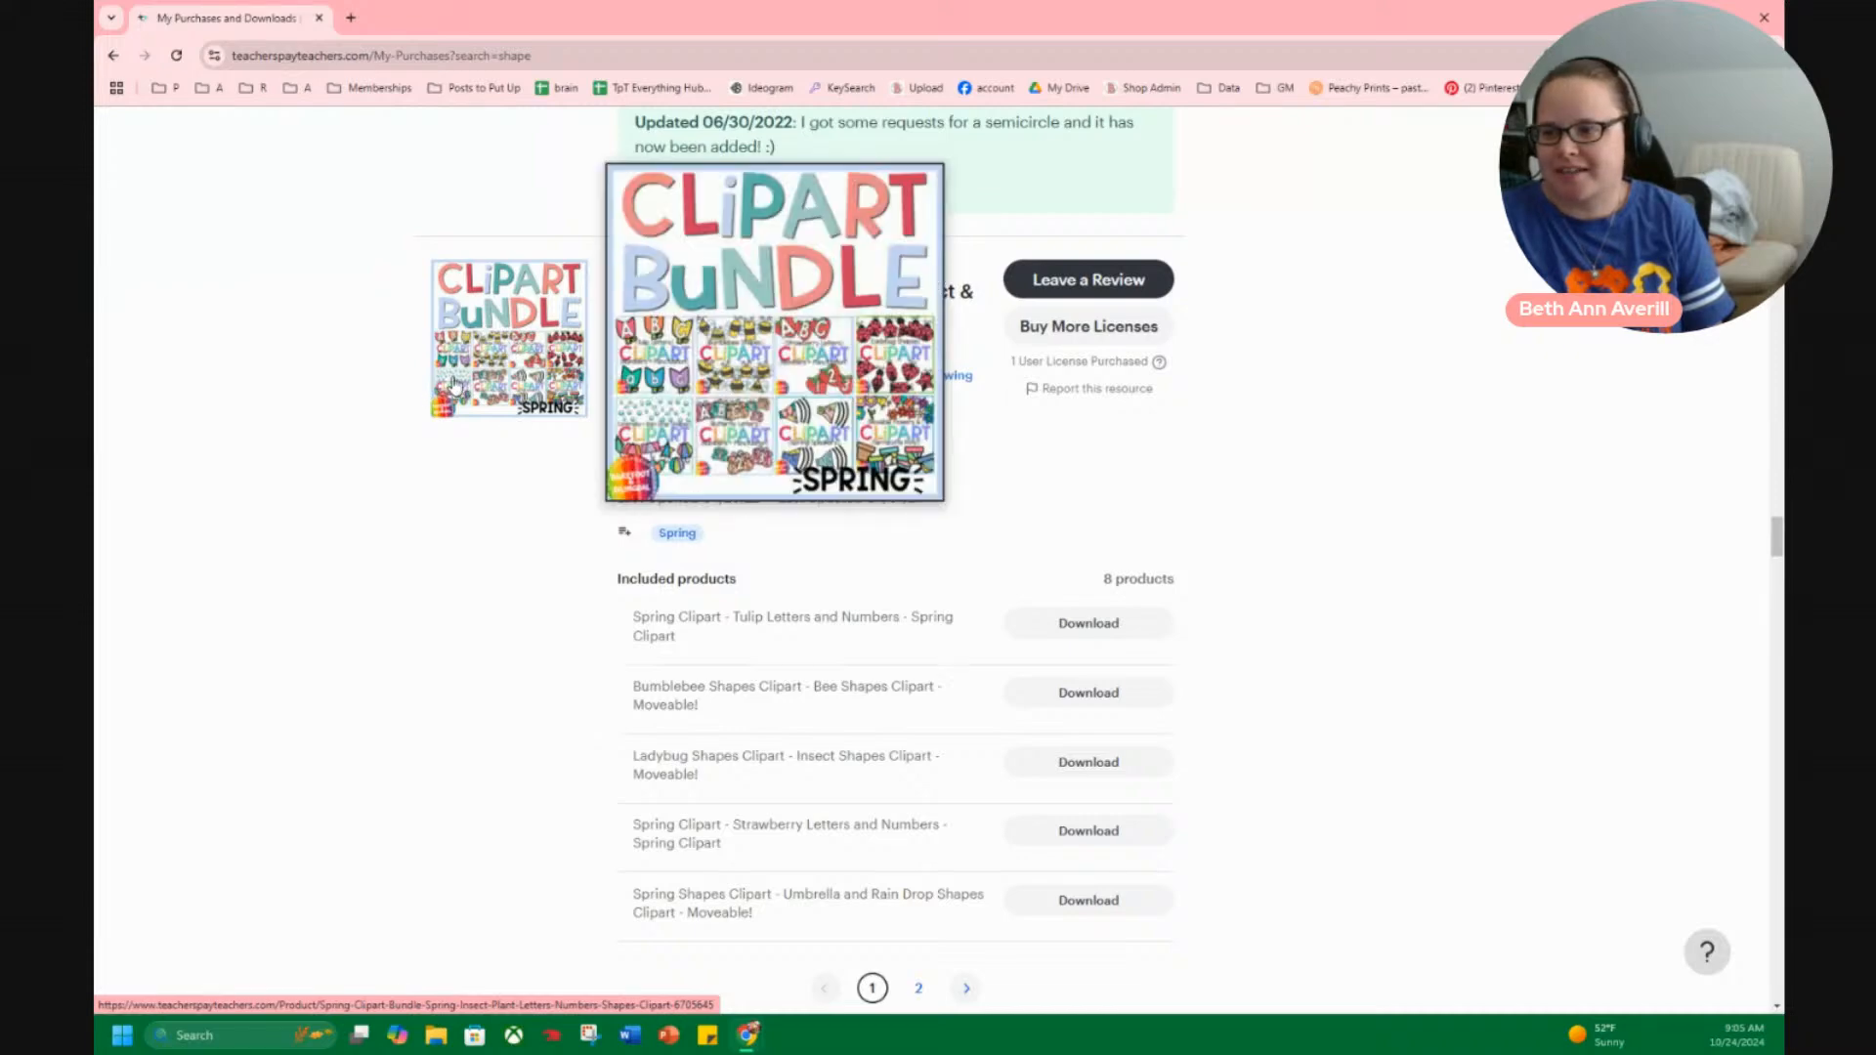
scroll(449, 430, down, 5)
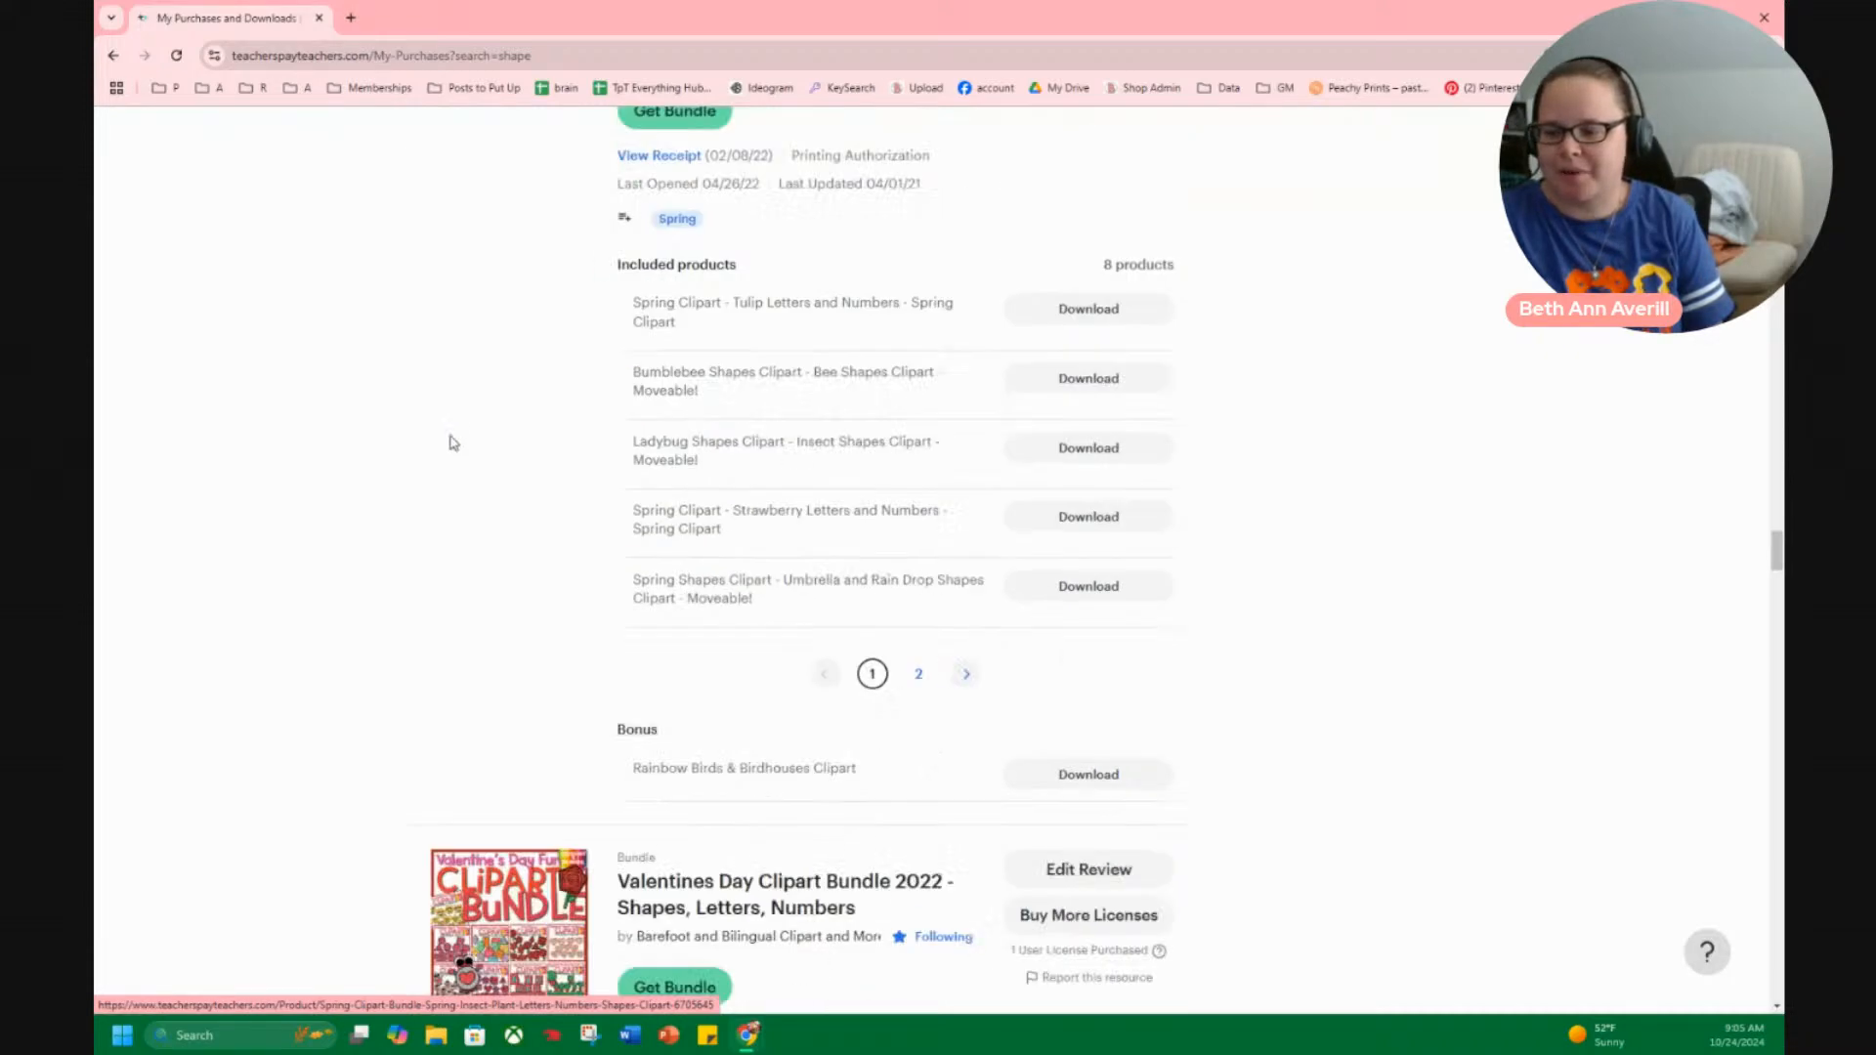
Examine the Winter and Christmas shape clipart bundles, and return to the beginning of the purchases list.
scroll(489, 508, down, 15)
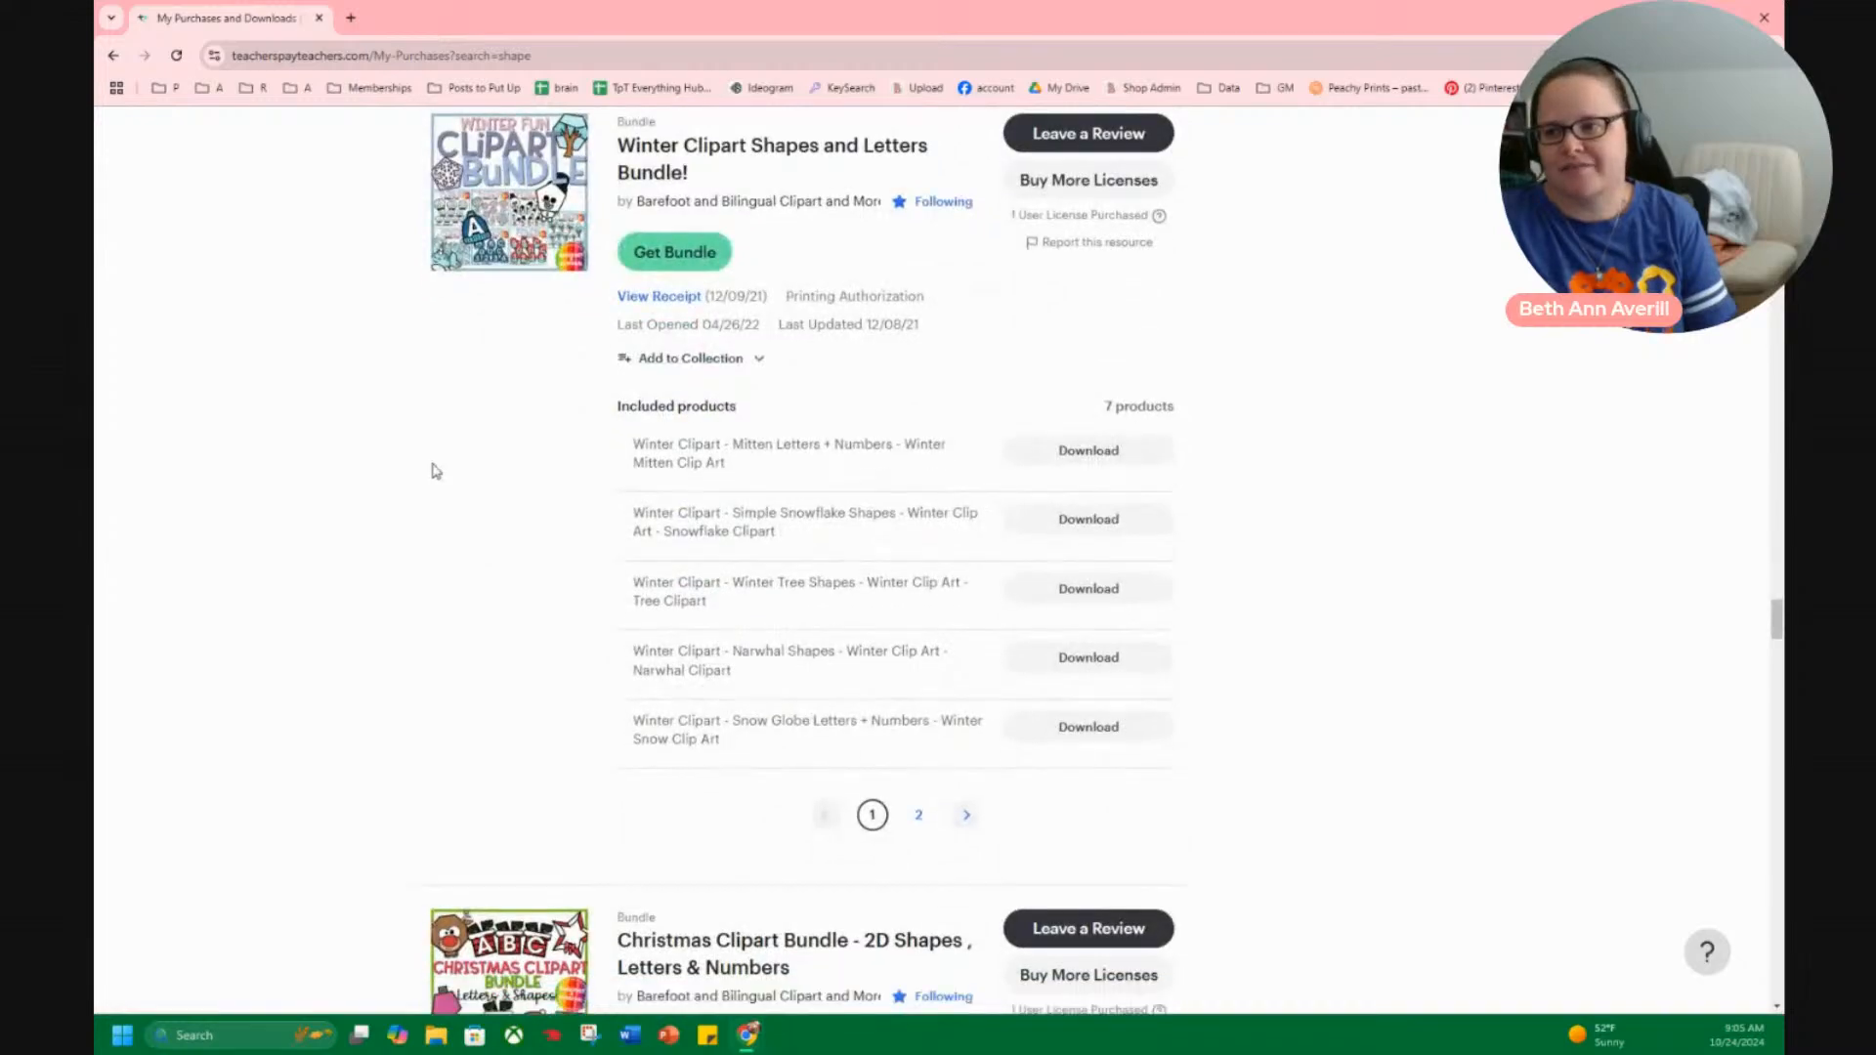
scroll(436, 481, down, 8)
scroll(435, 481, up, 4)
scroll(433, 482, down, 9)
scroll(431, 481, up, 20)
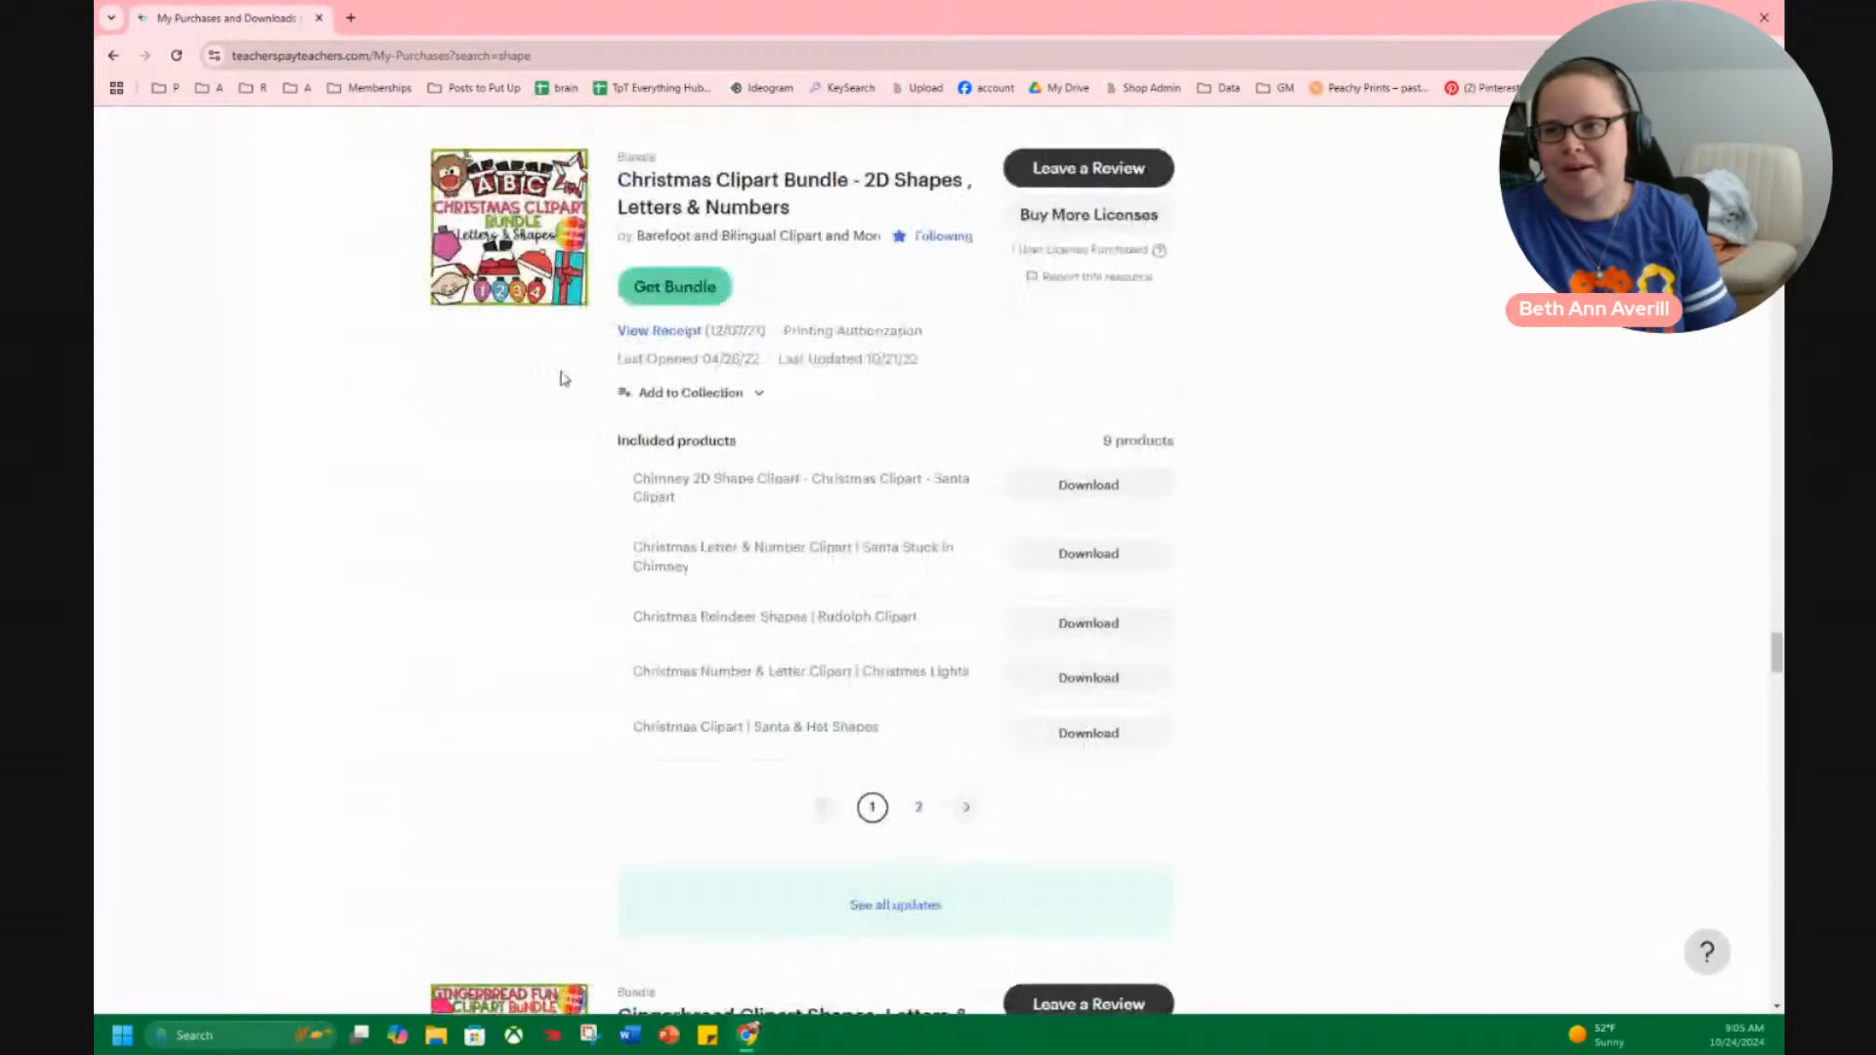
scroll(482, 494, up, 15)
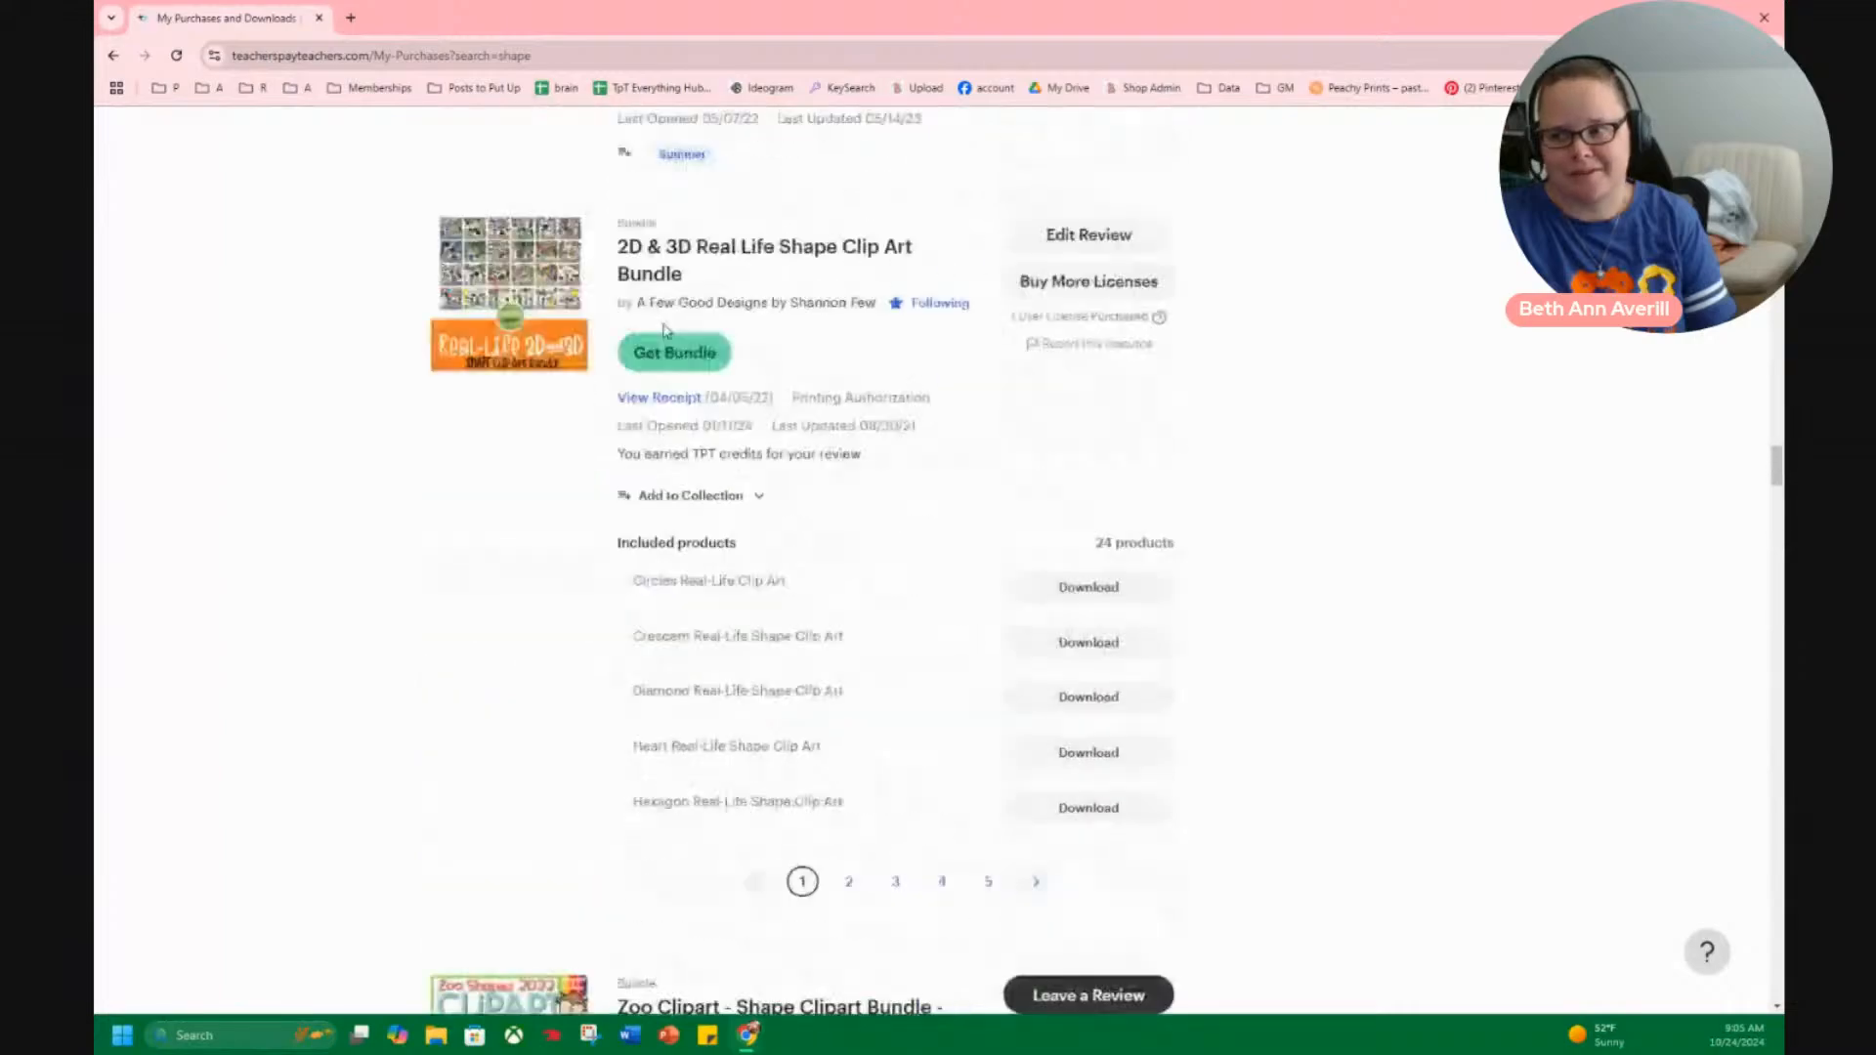
scroll(335, 548, down, 20)
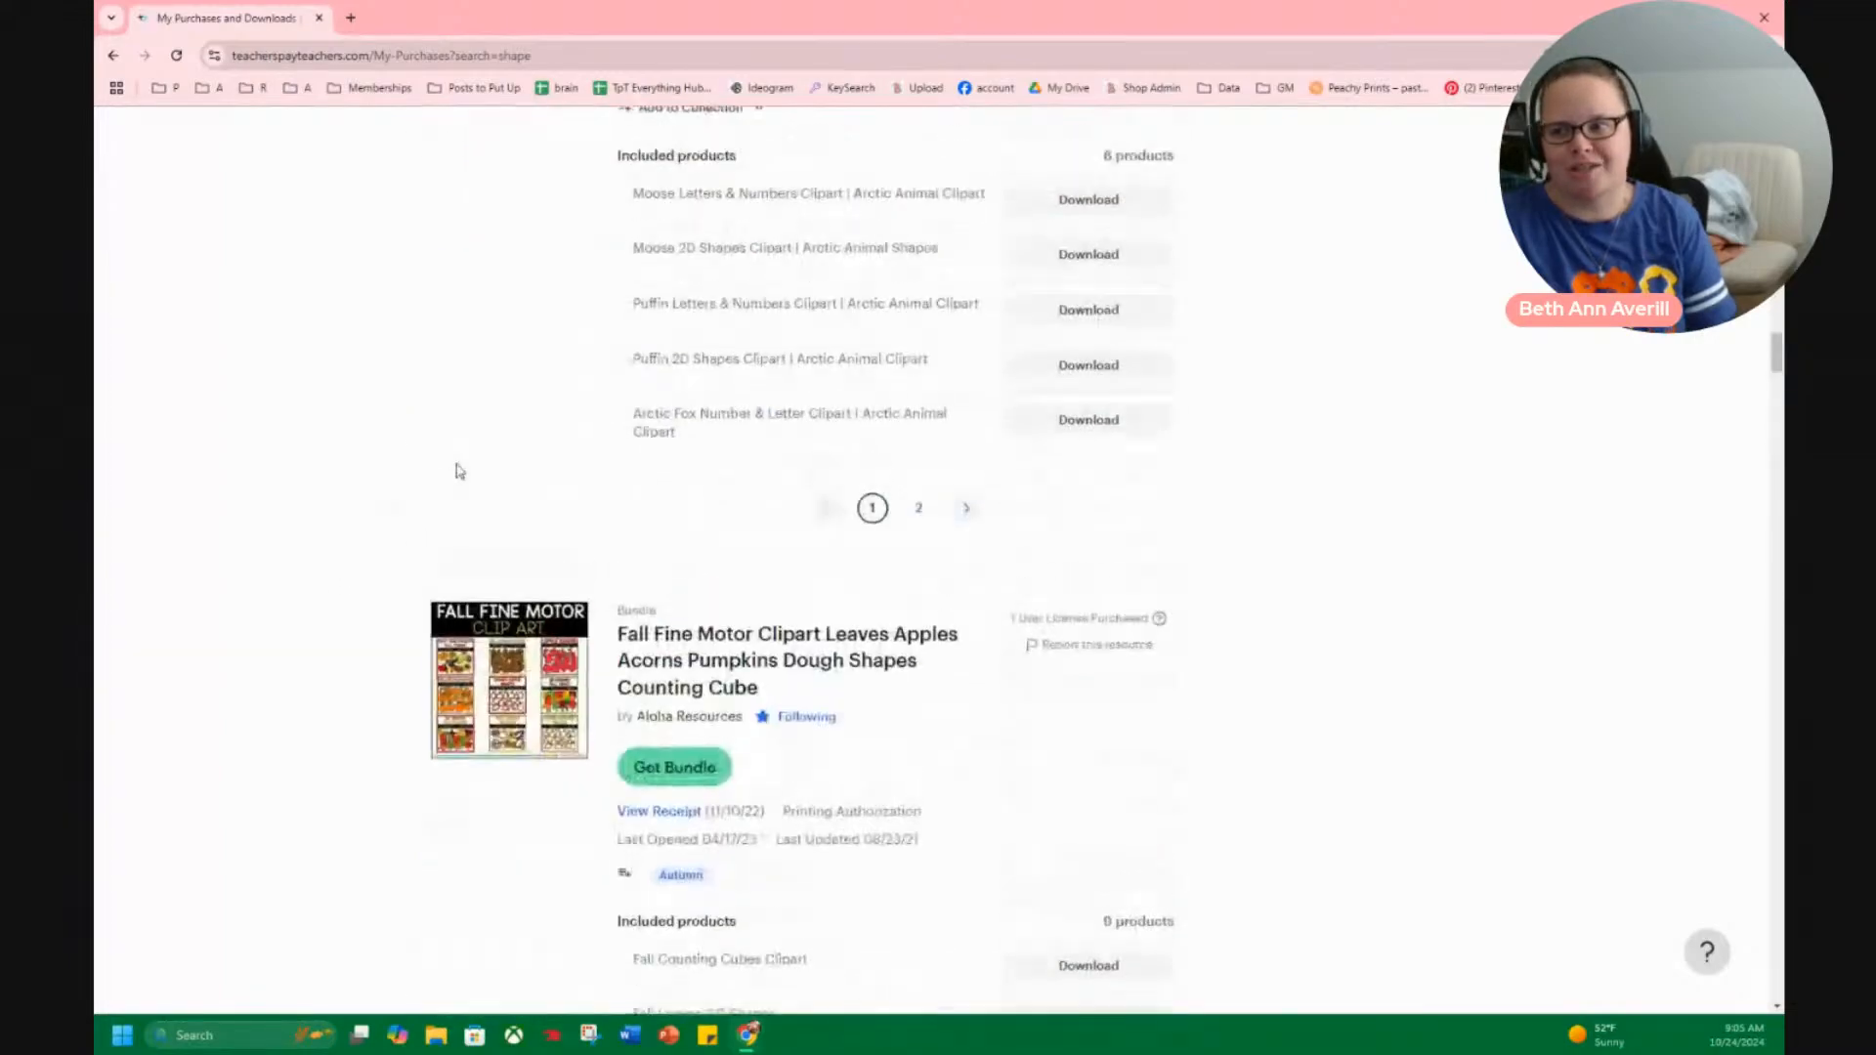
scroll(673, 293, up, 20)
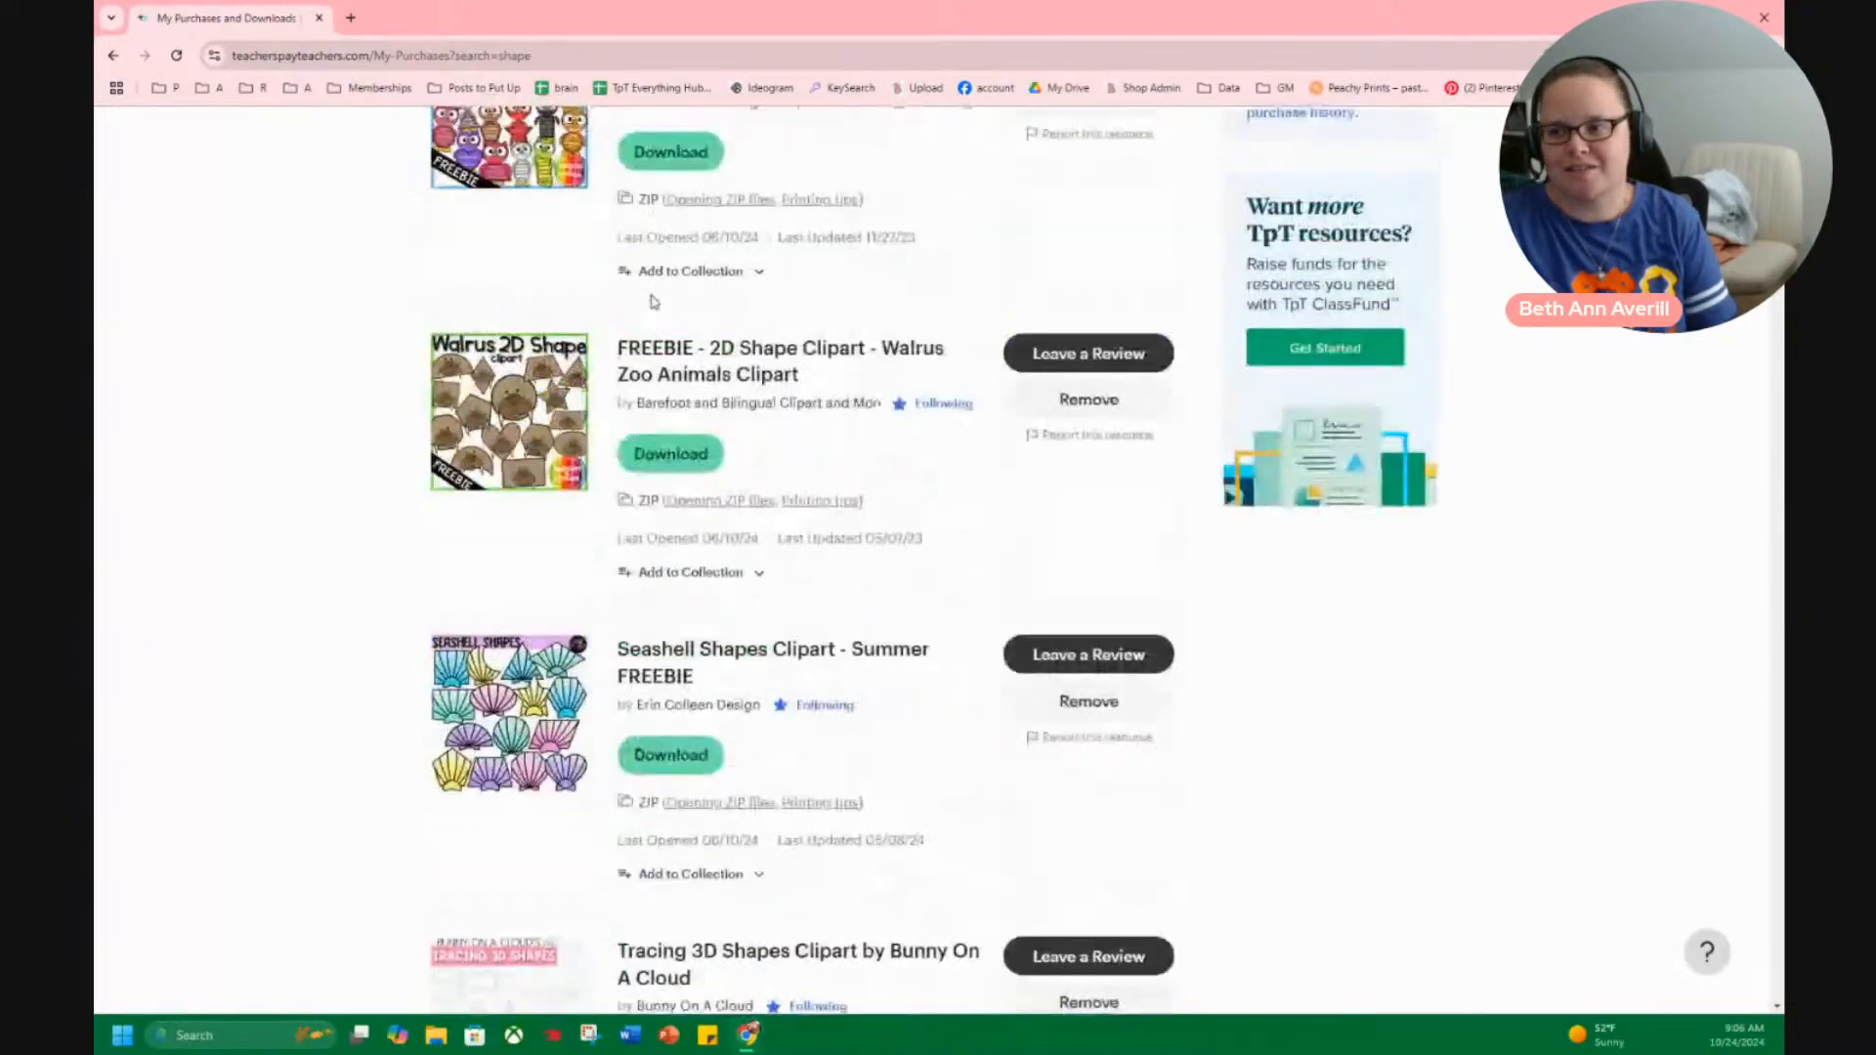
Search the whole TPT marketplace for "shapes".
click(750, 151)
text(cli)
key(BackSpace)
key(BackSpace)
key(BackSpace)
key(BackSpace)
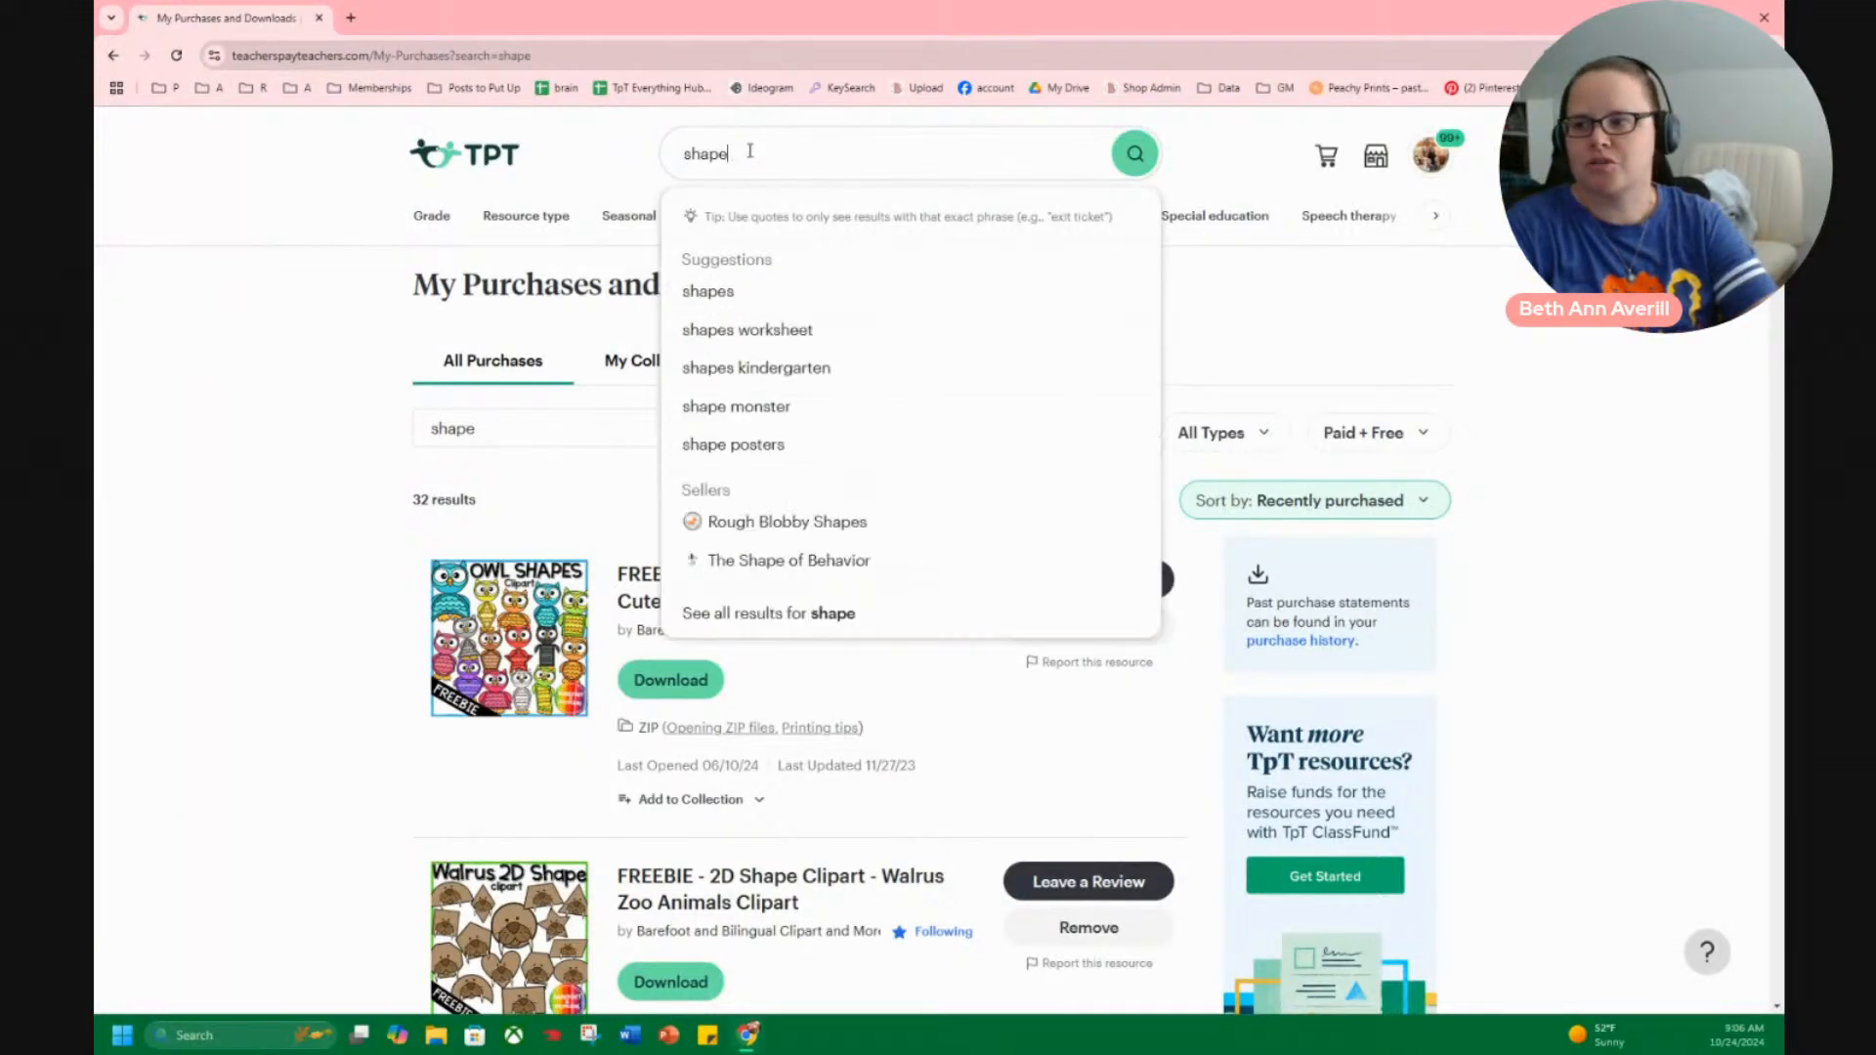
text(s)
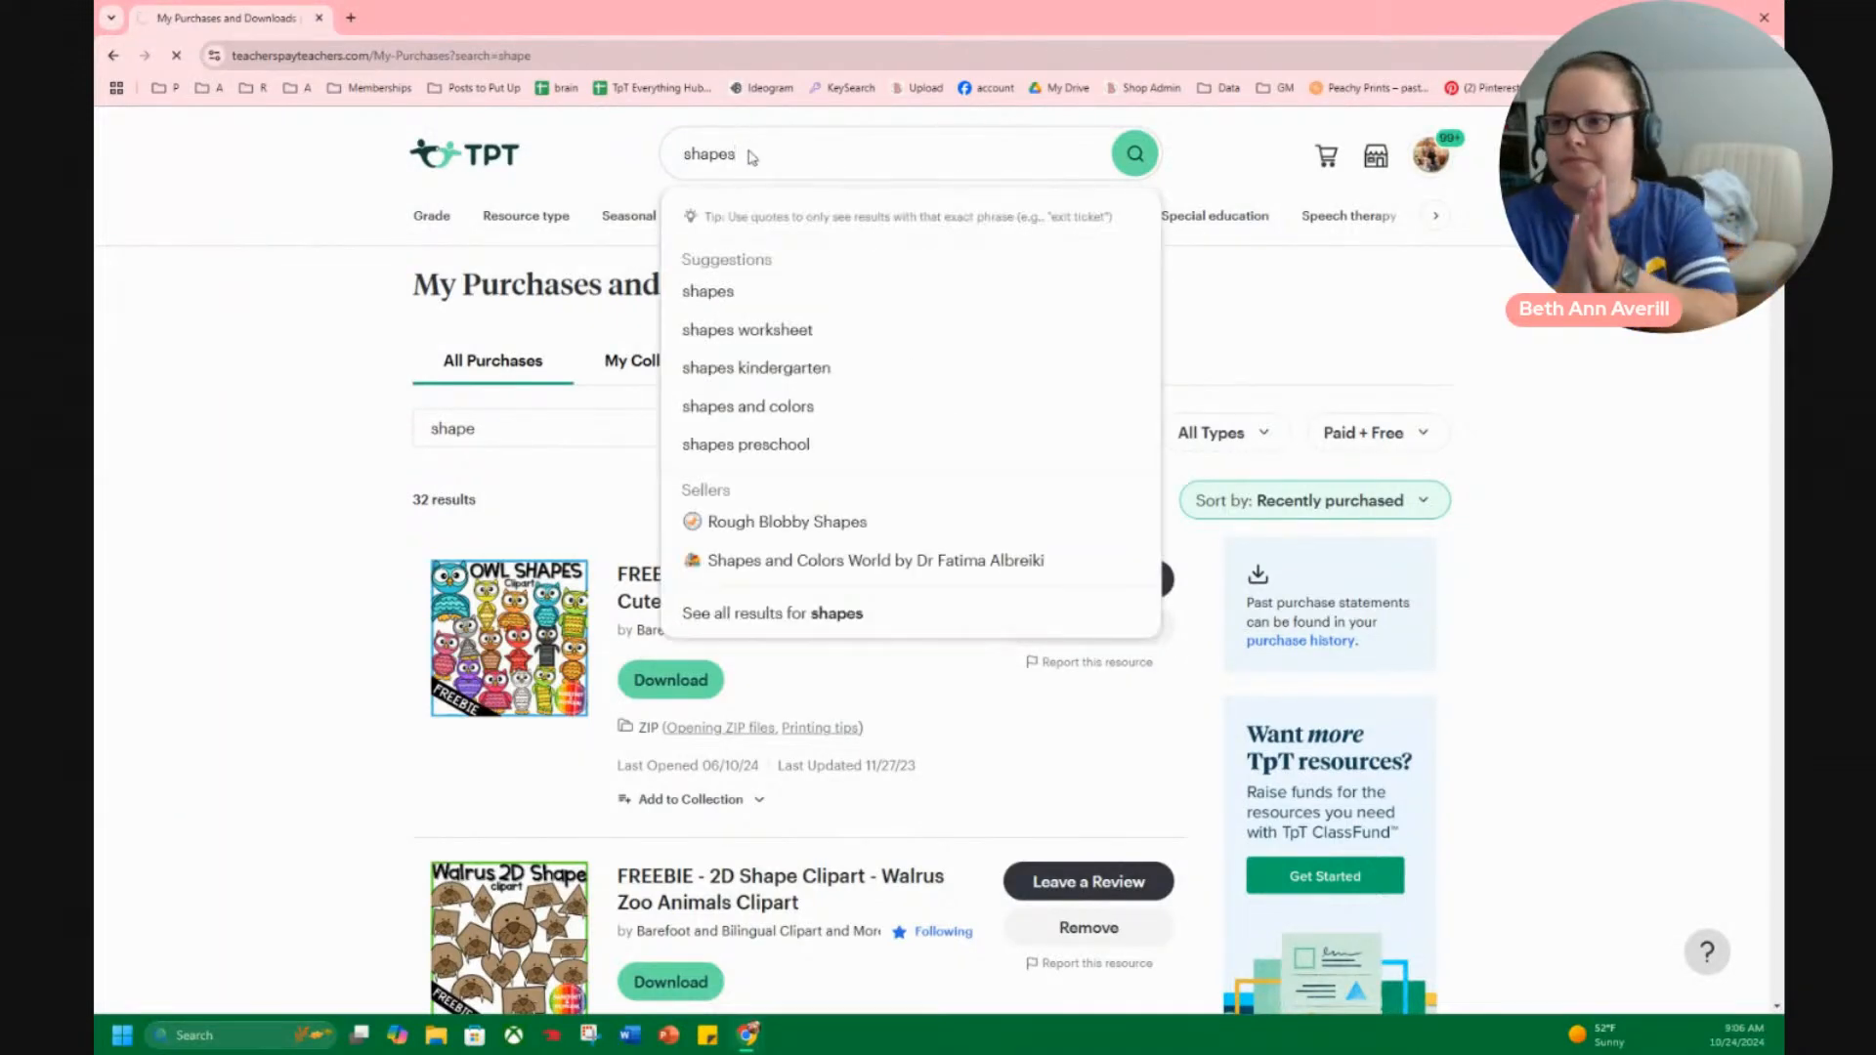
key(Return)
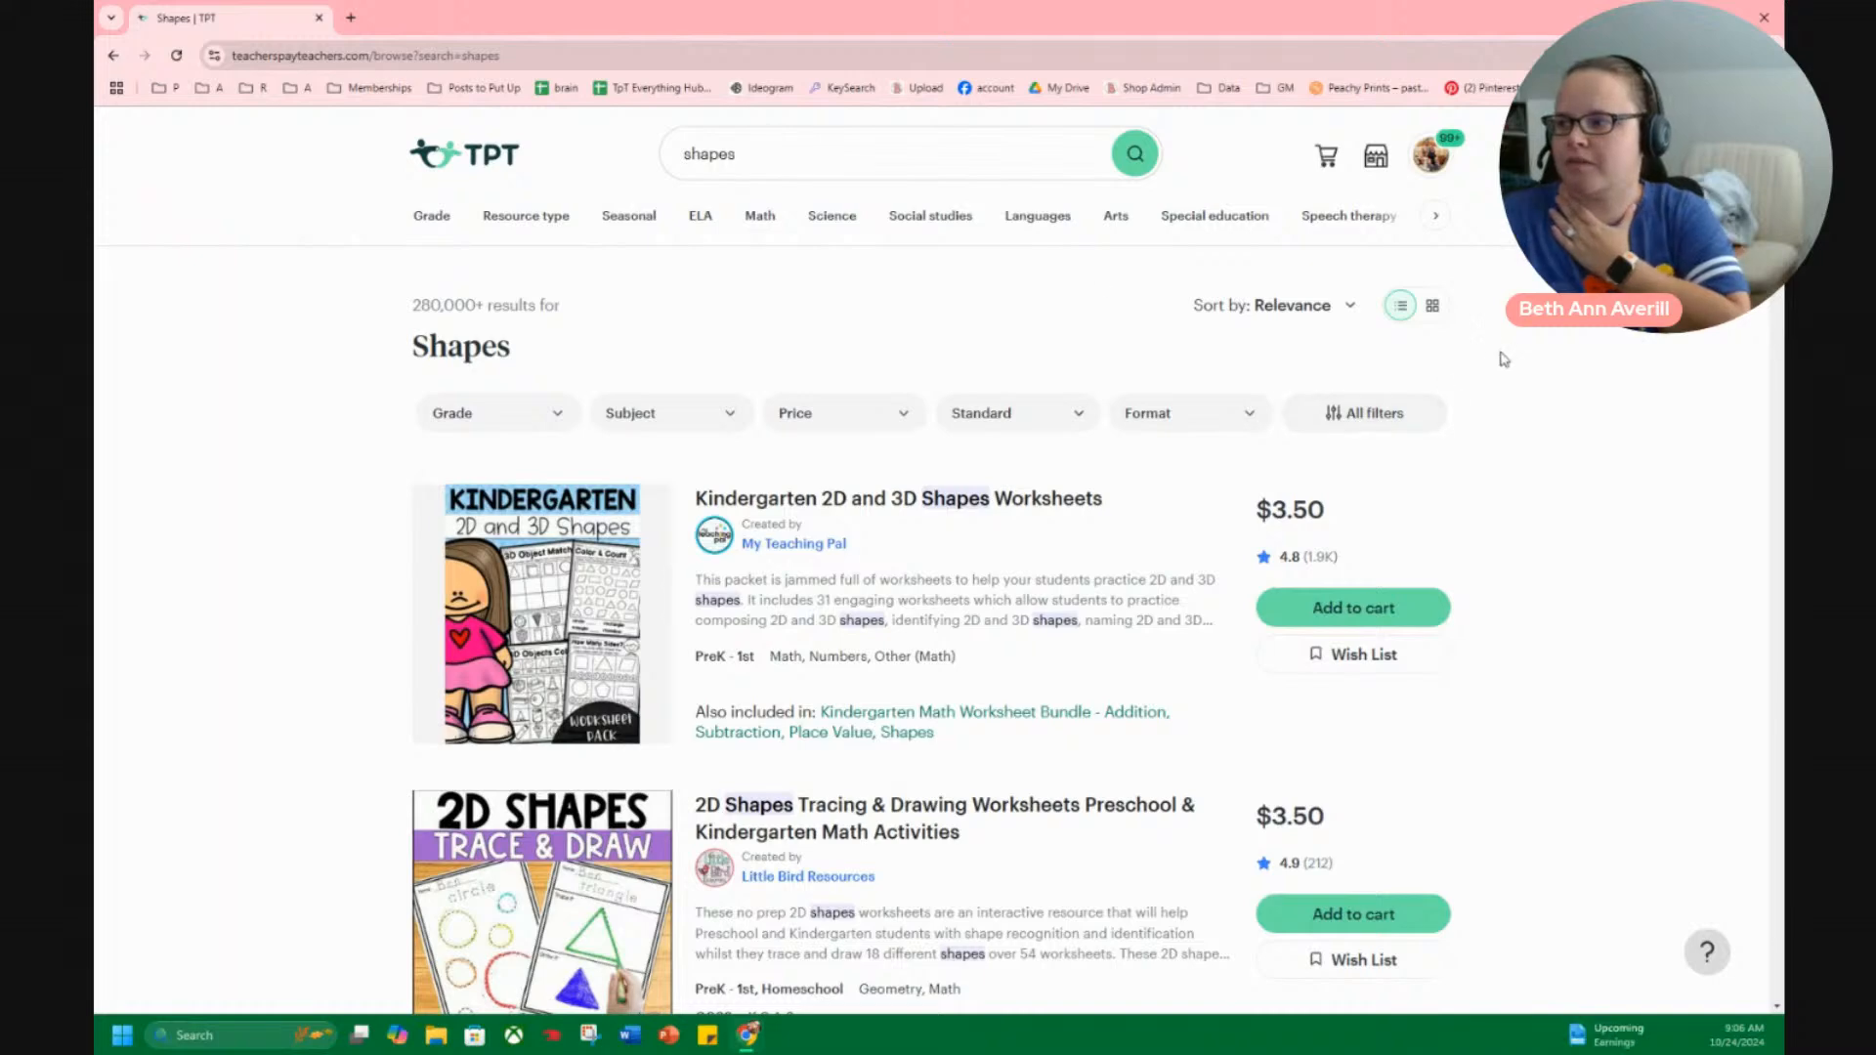
Show the shapes results as a grid and limit them to free resources.
click(1433, 309)
scroll(1368, 313, down, 2)
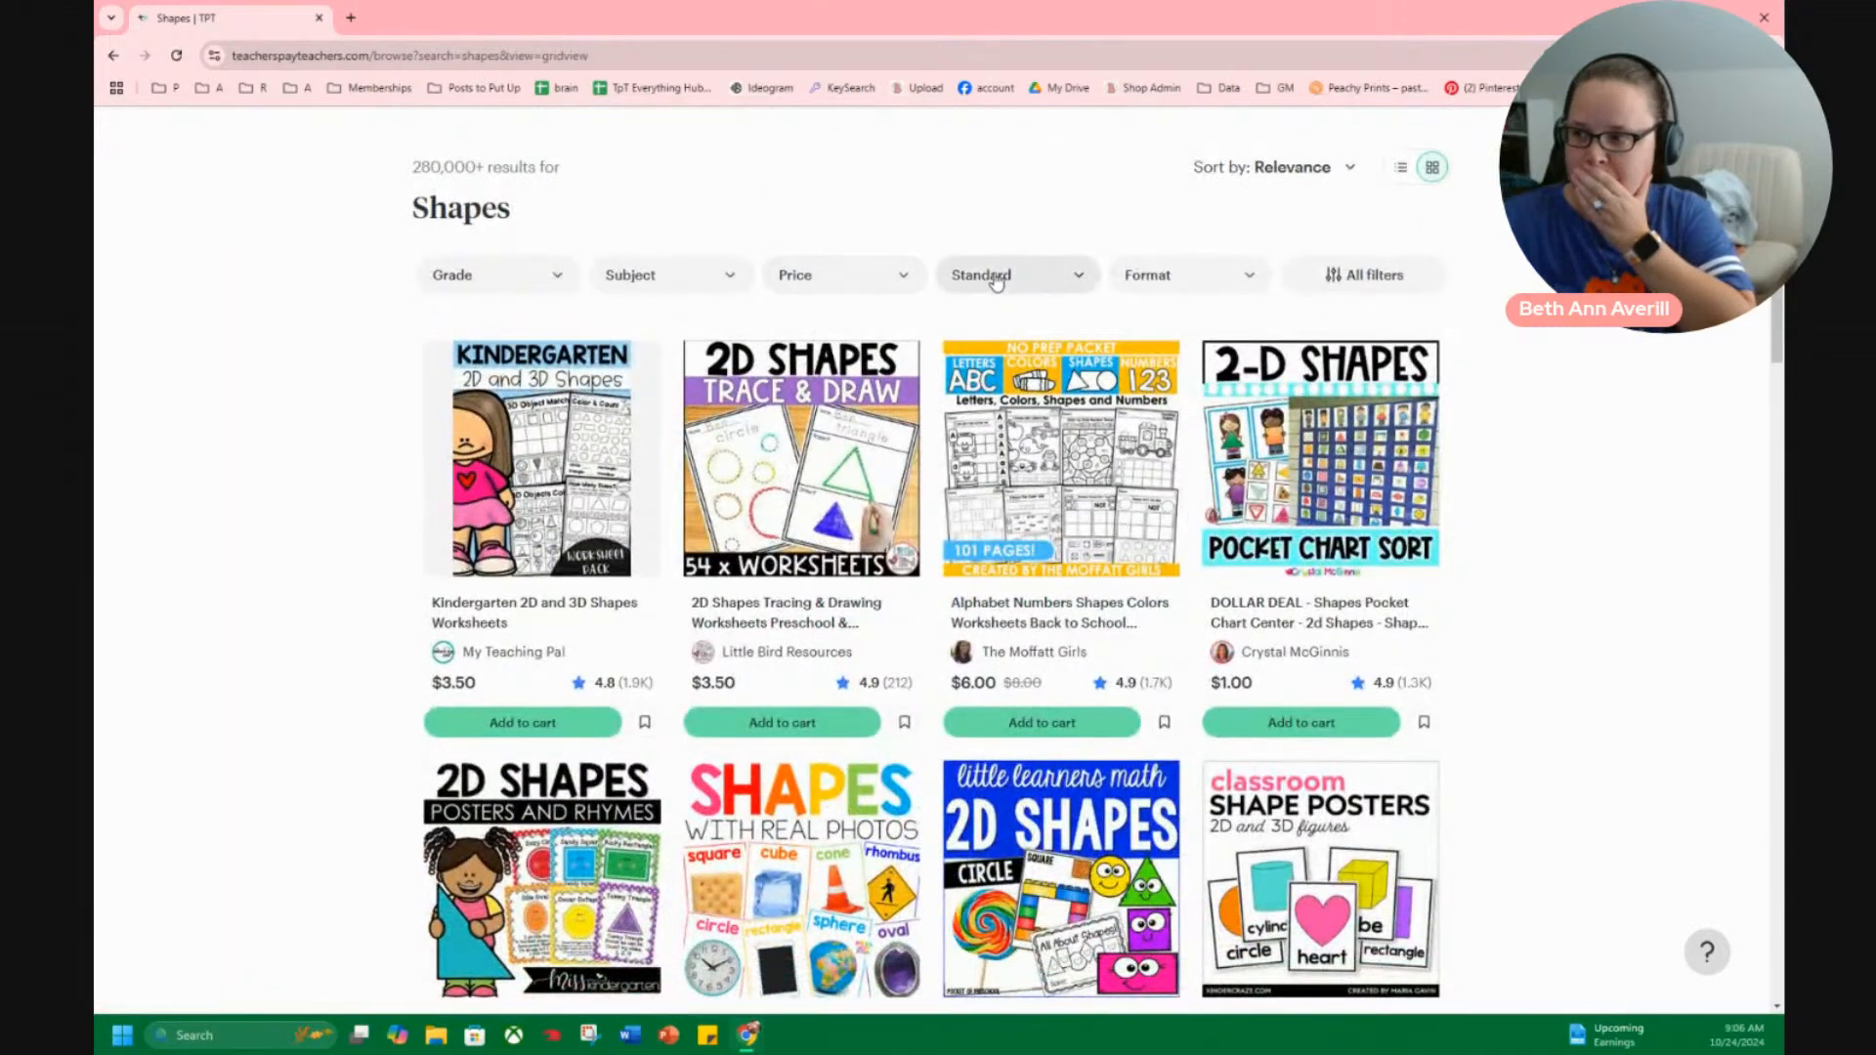
click(885, 281)
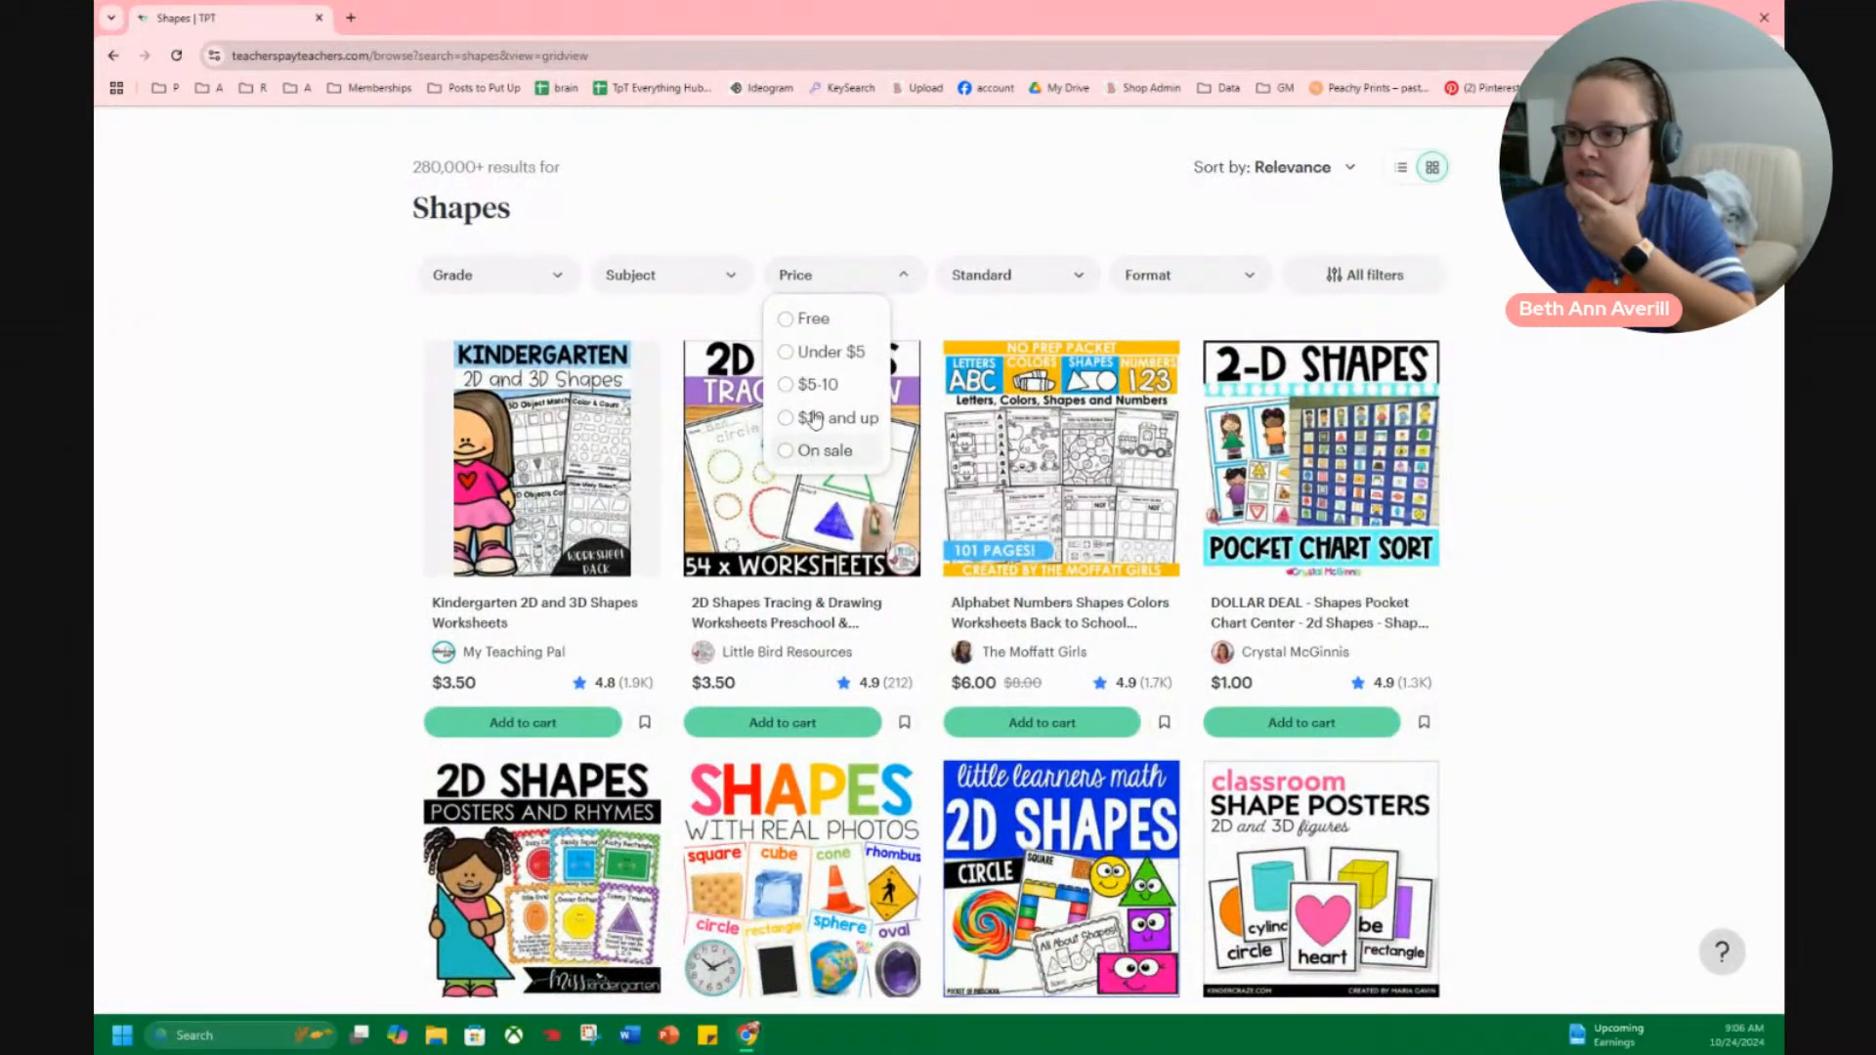
click(816, 324)
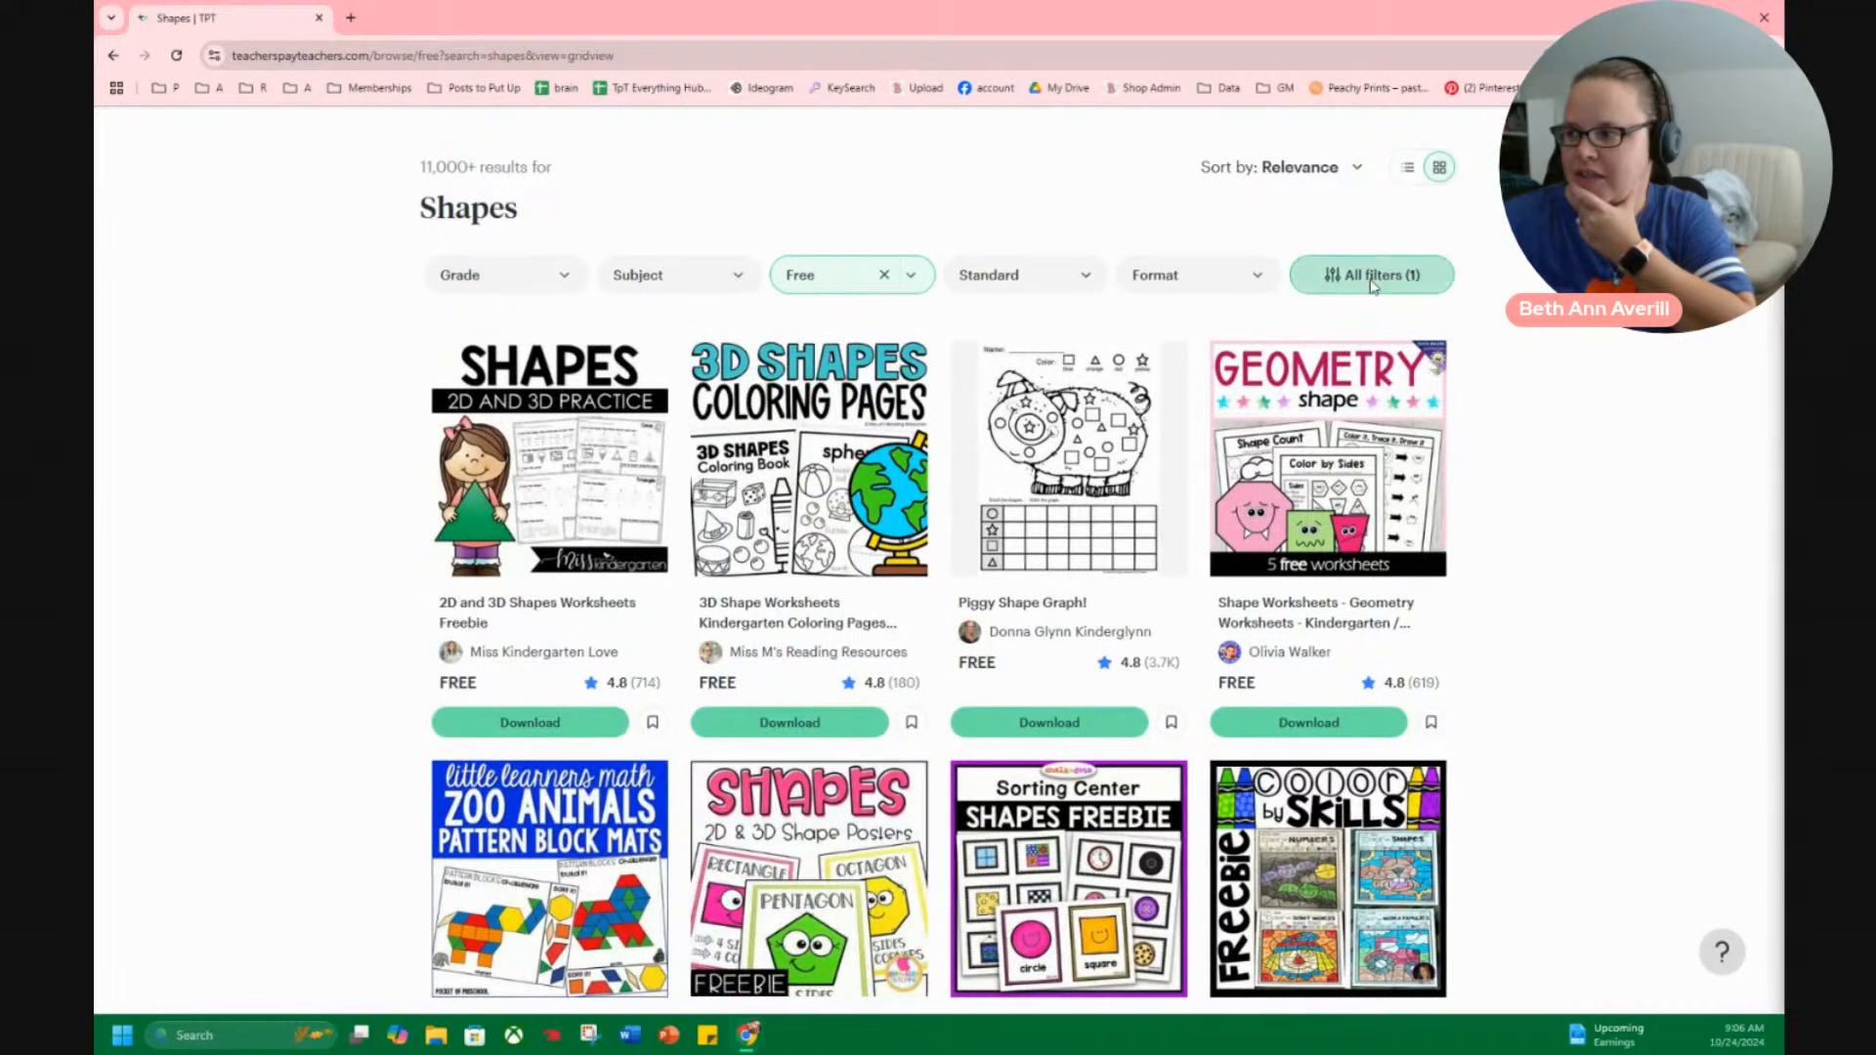
Filter the free shapes results by the Clip art resource type, and close the filter options.
click(1372, 282)
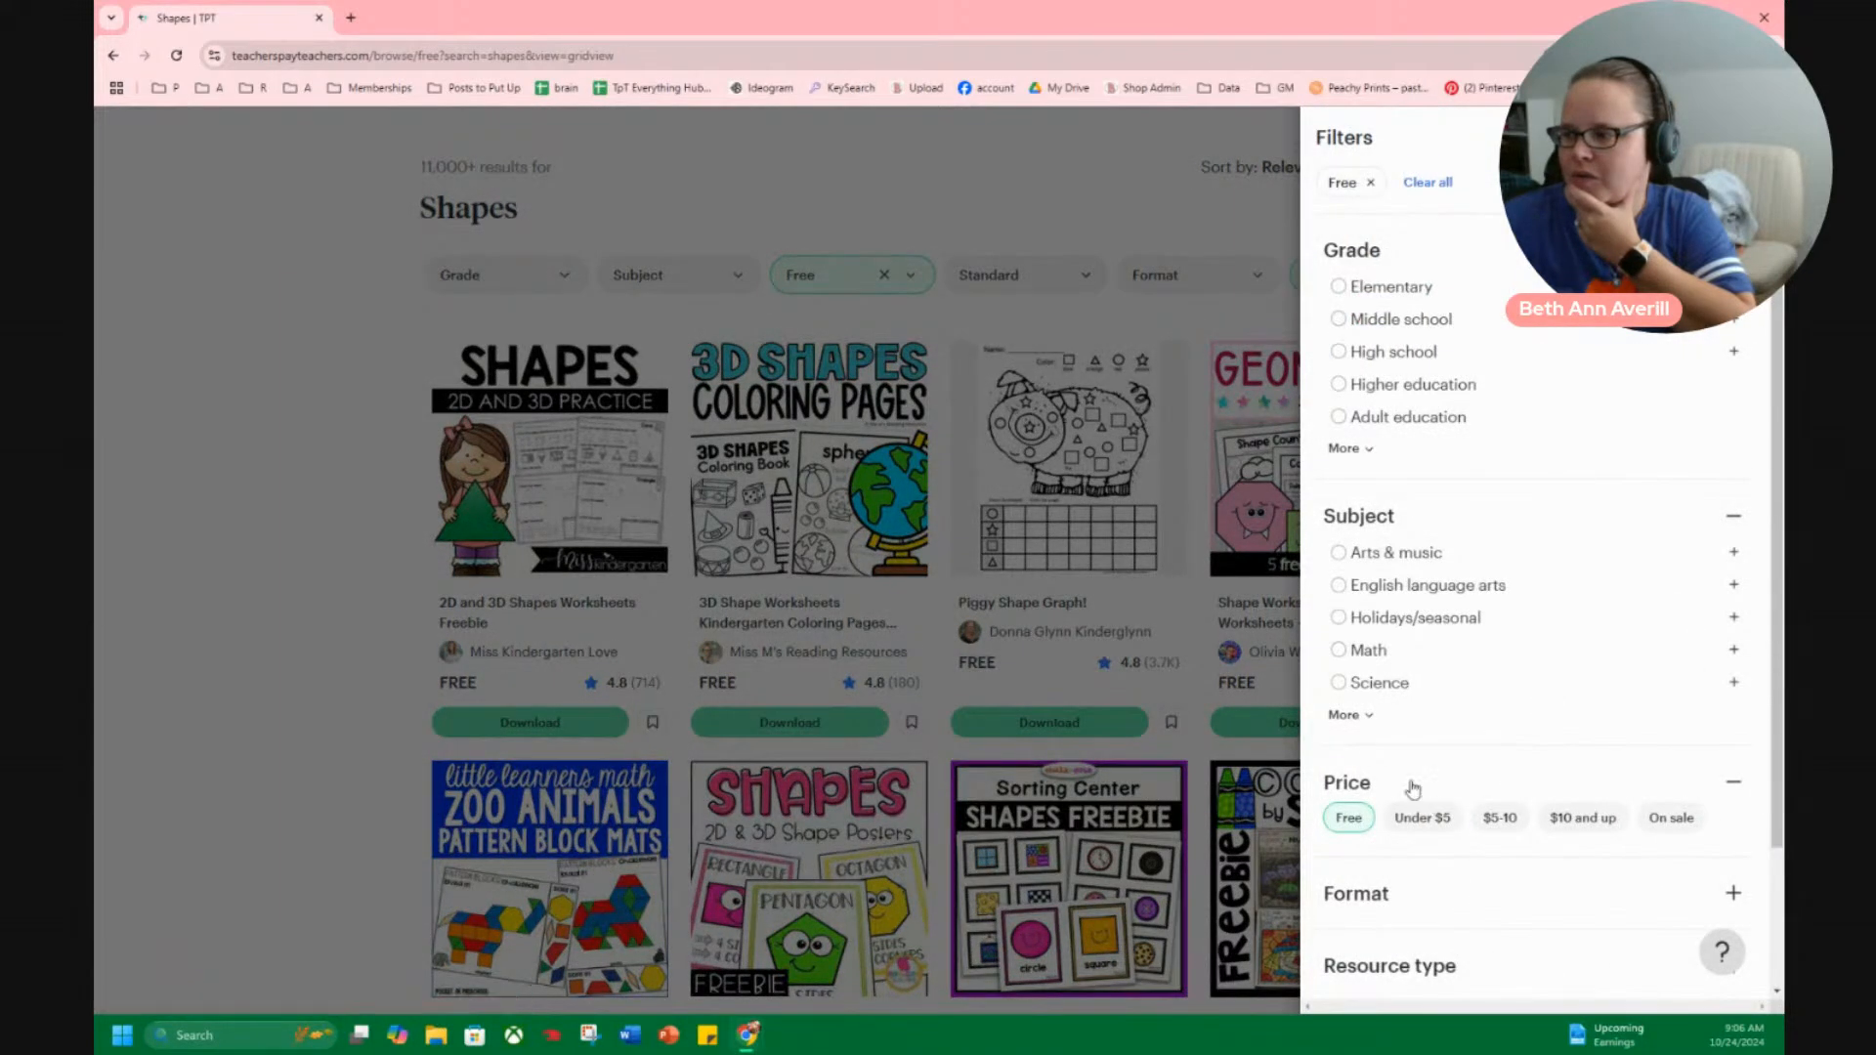
scroll(1436, 773, down, 2)
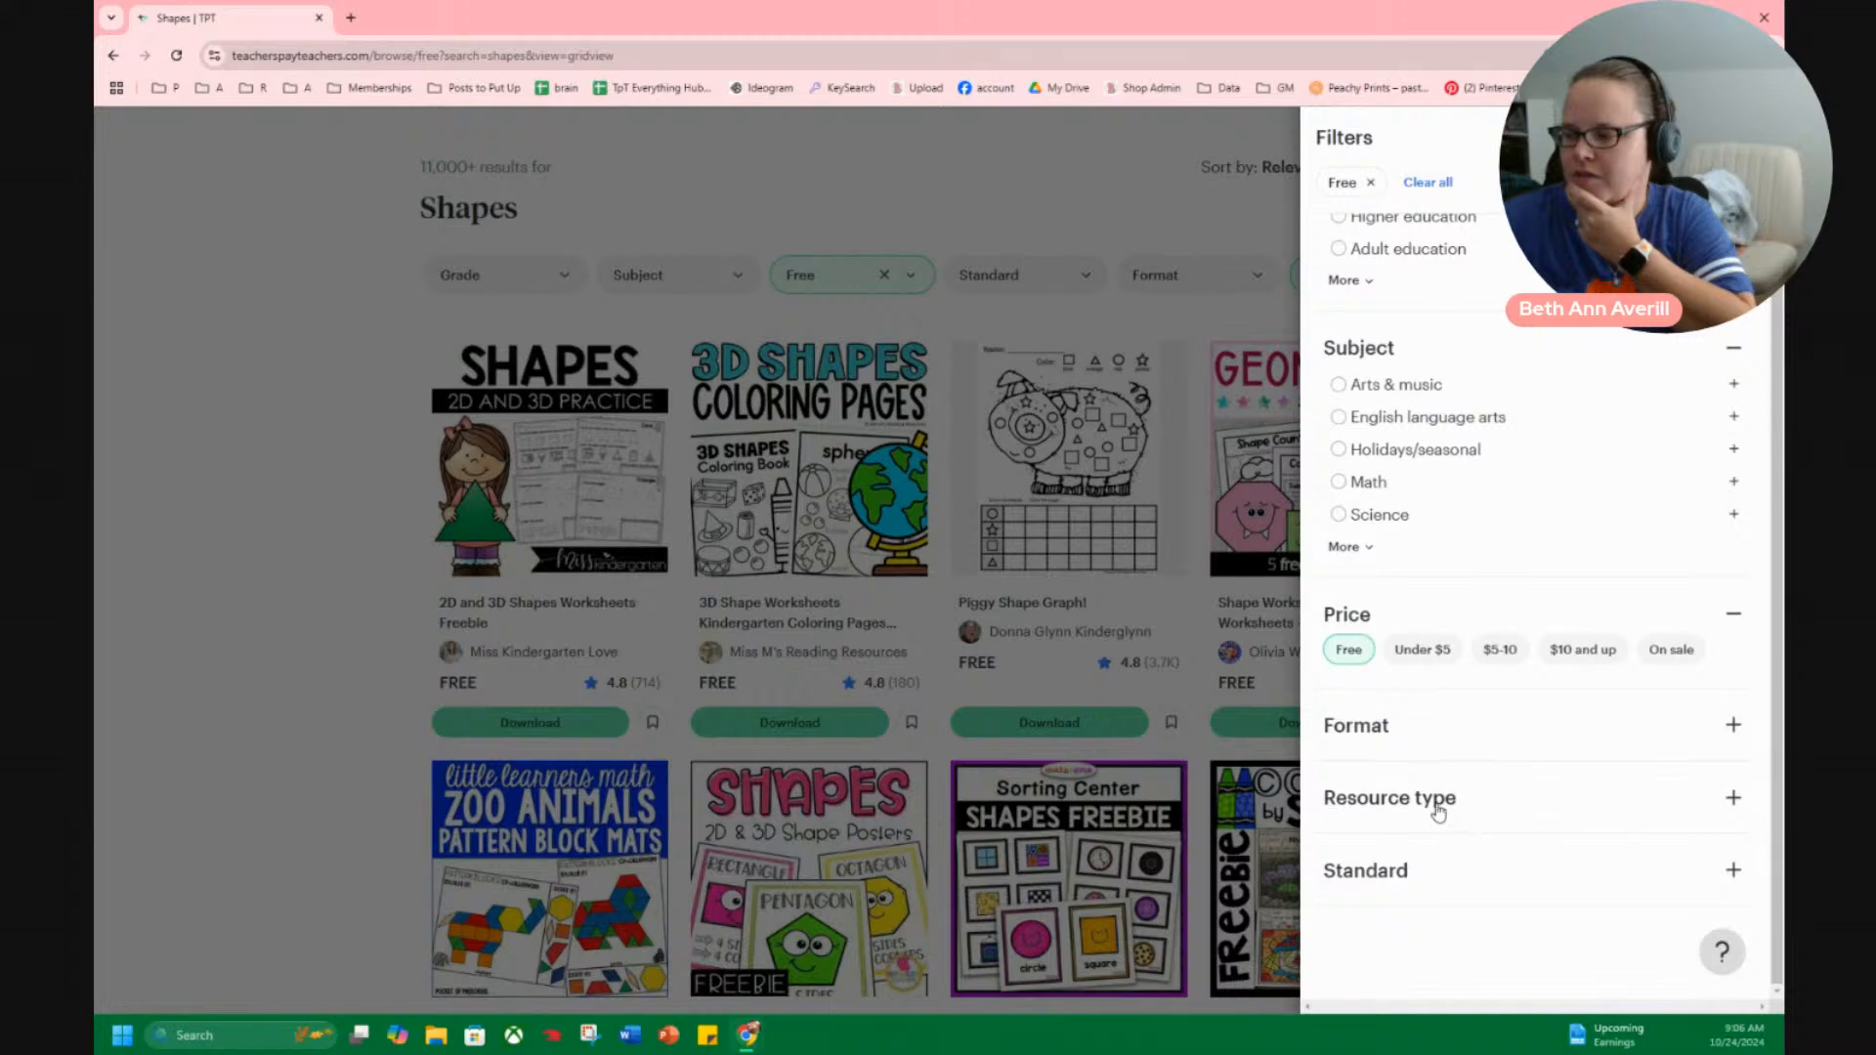
click(1439, 811)
scroll(1486, 781, down, 2)
click(1348, 815)
scroll(1481, 782, down, 2)
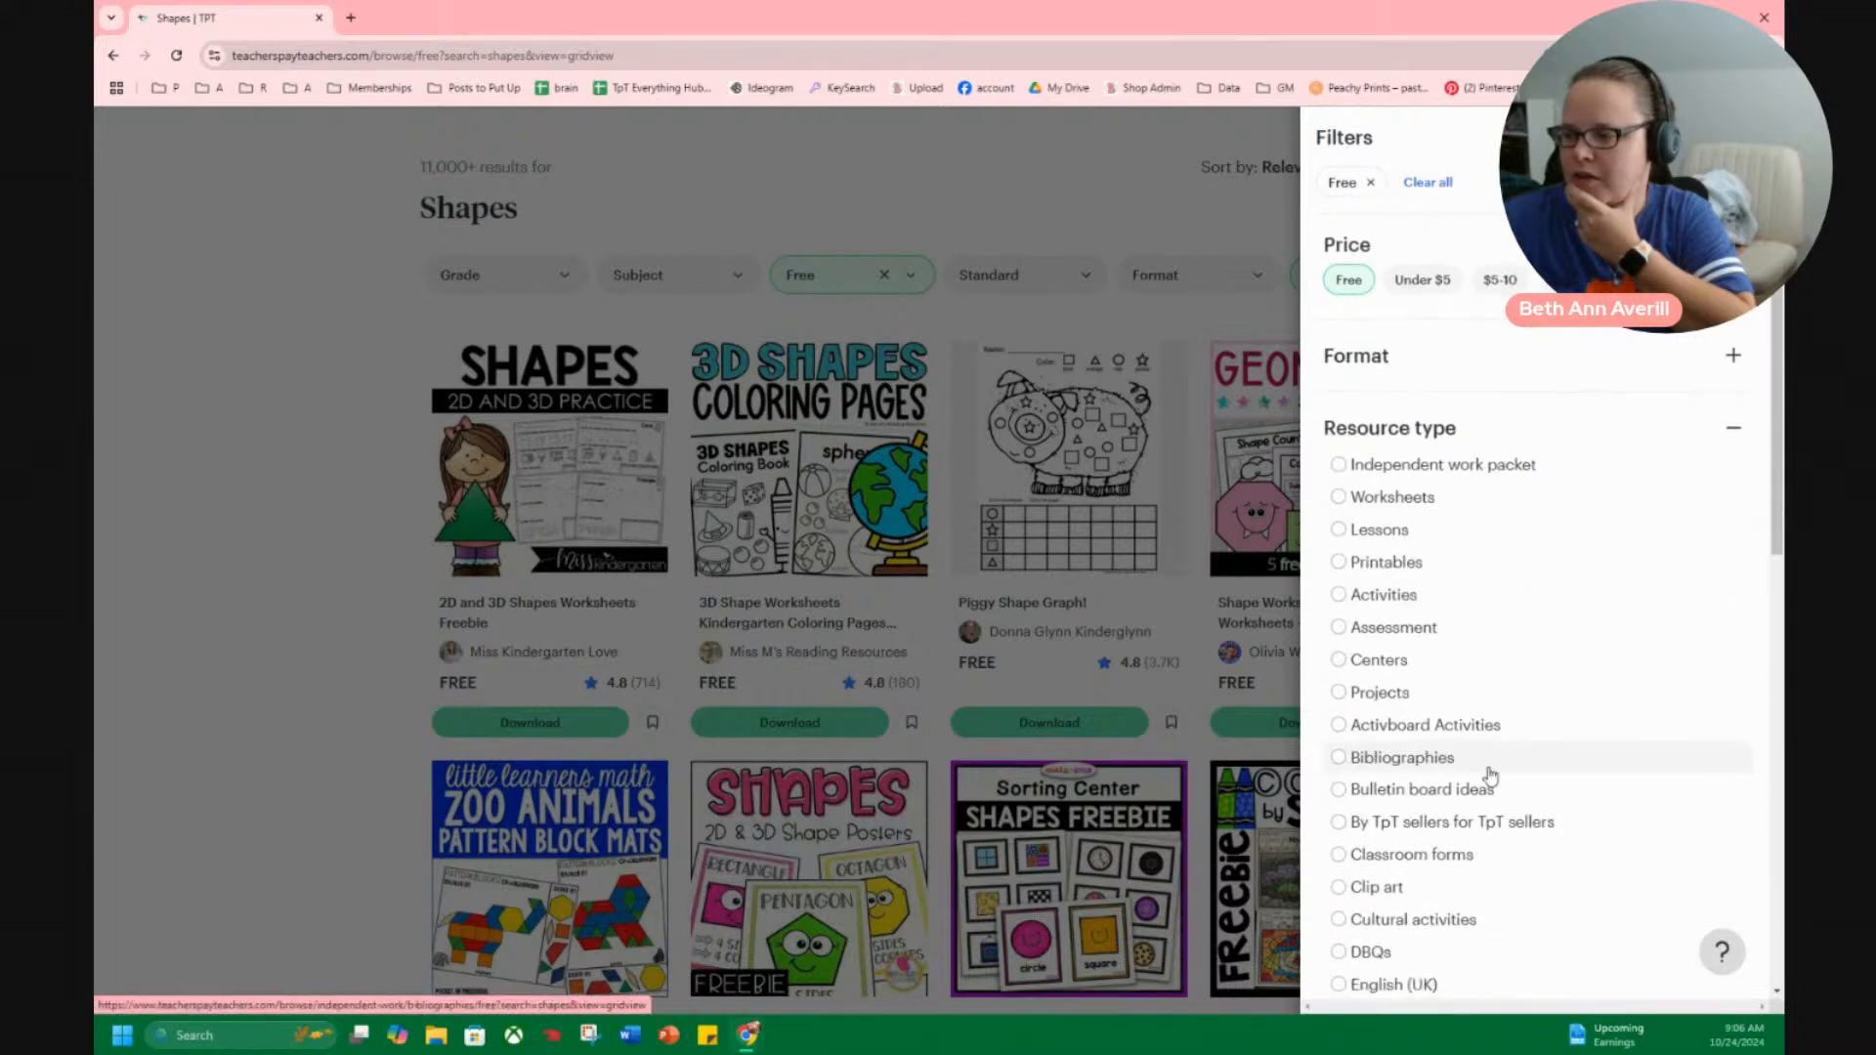
click(1339, 887)
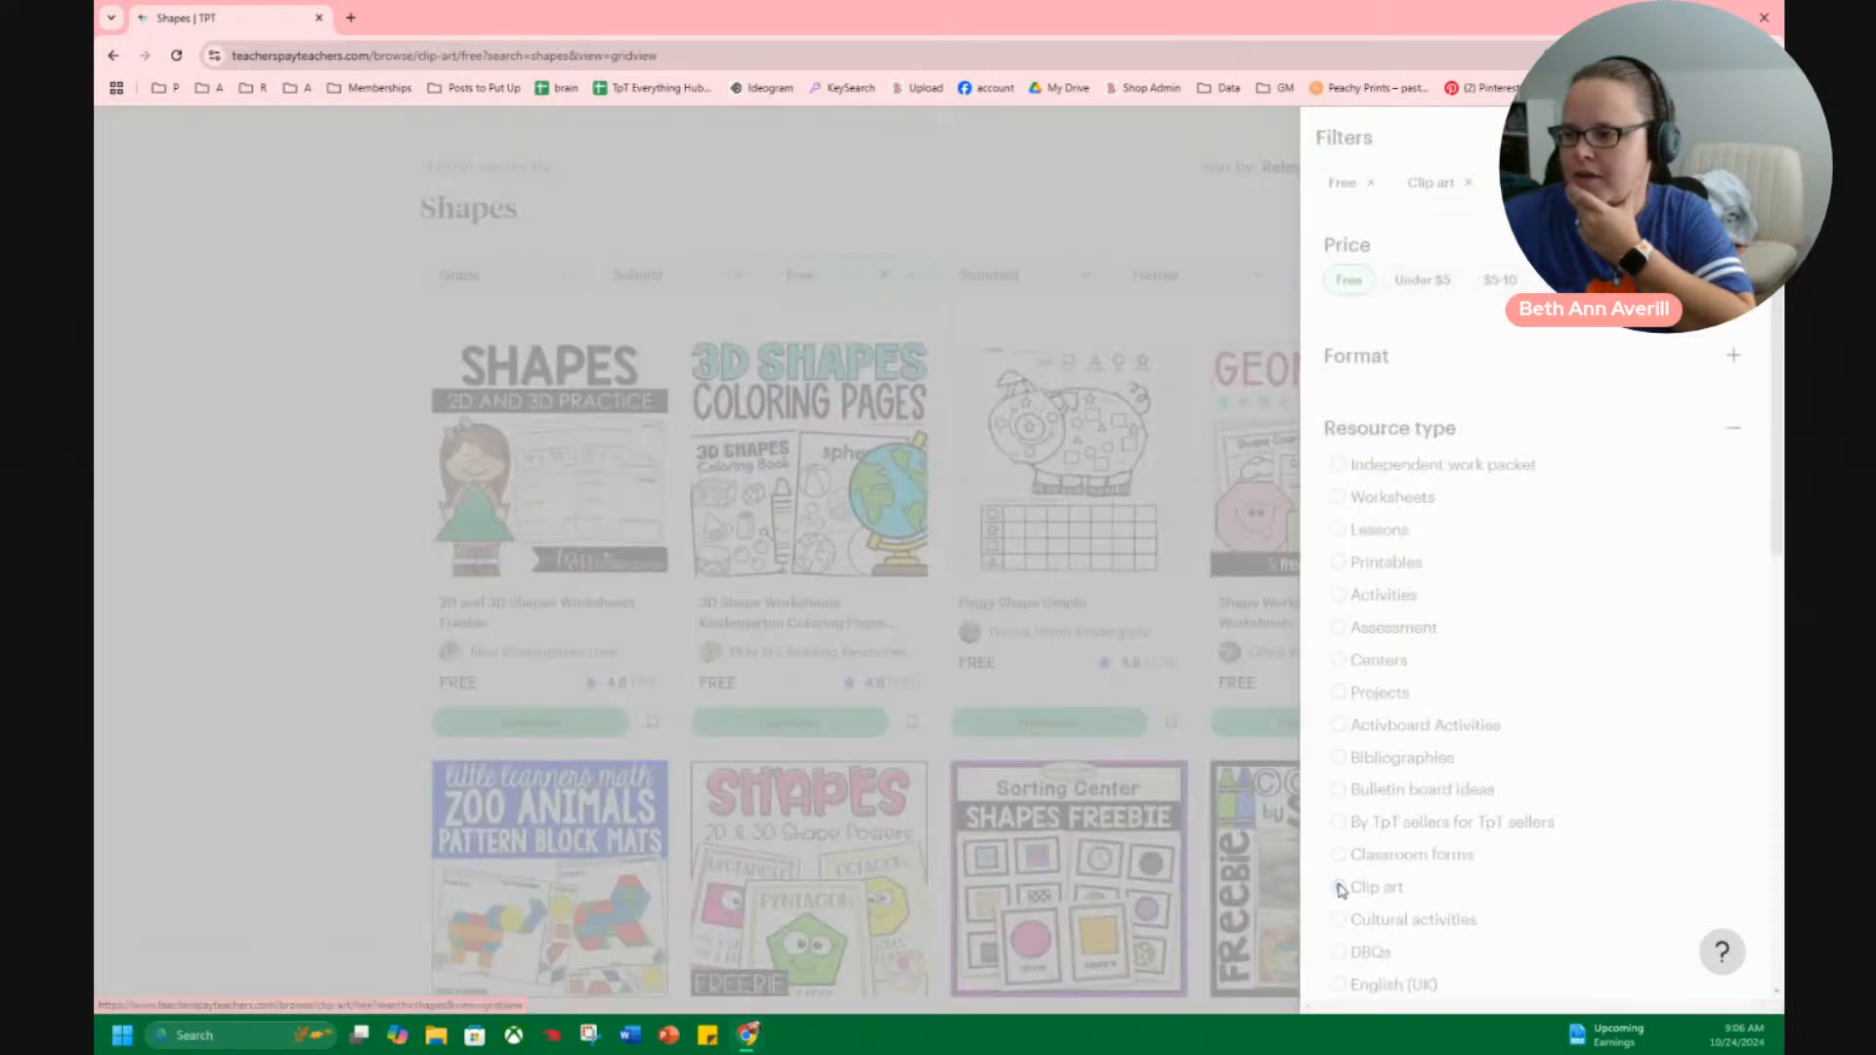
click(298, 683)
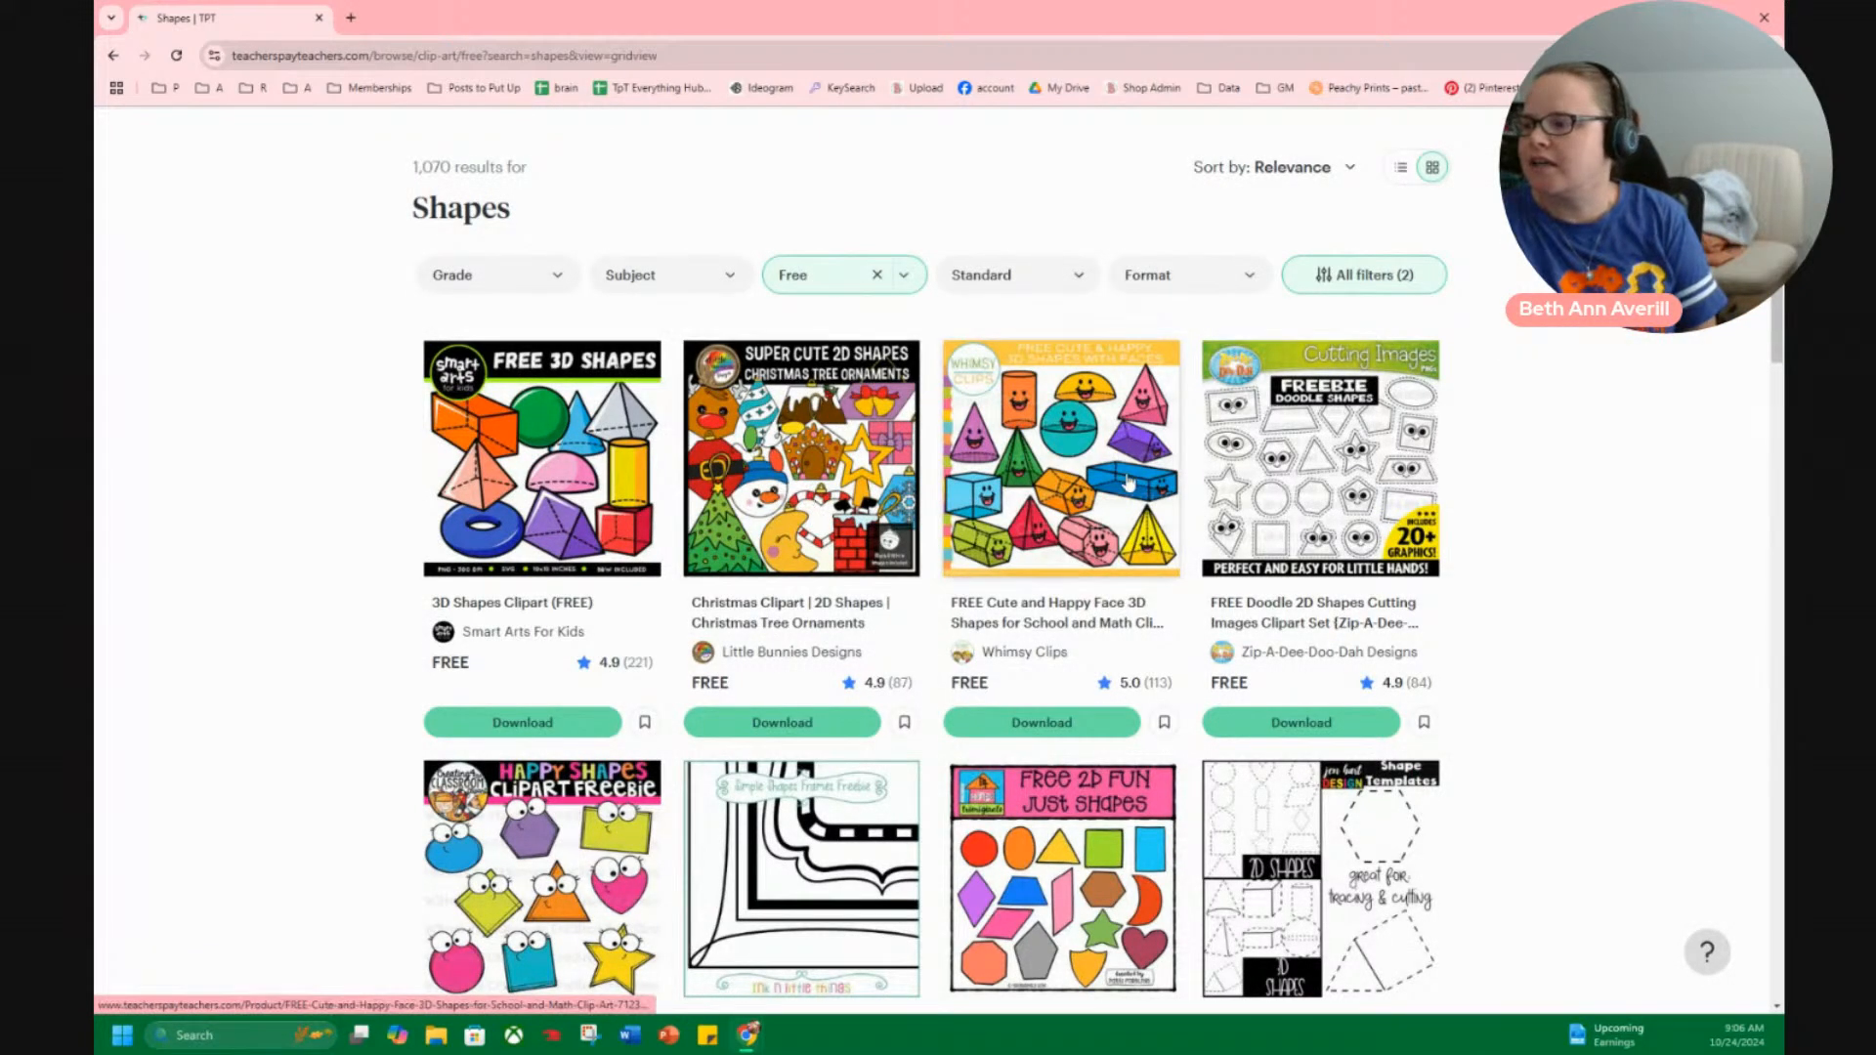
Examine the free shape clip art sets on the first results page through to its end.
scroll(528, 655, down, 3)
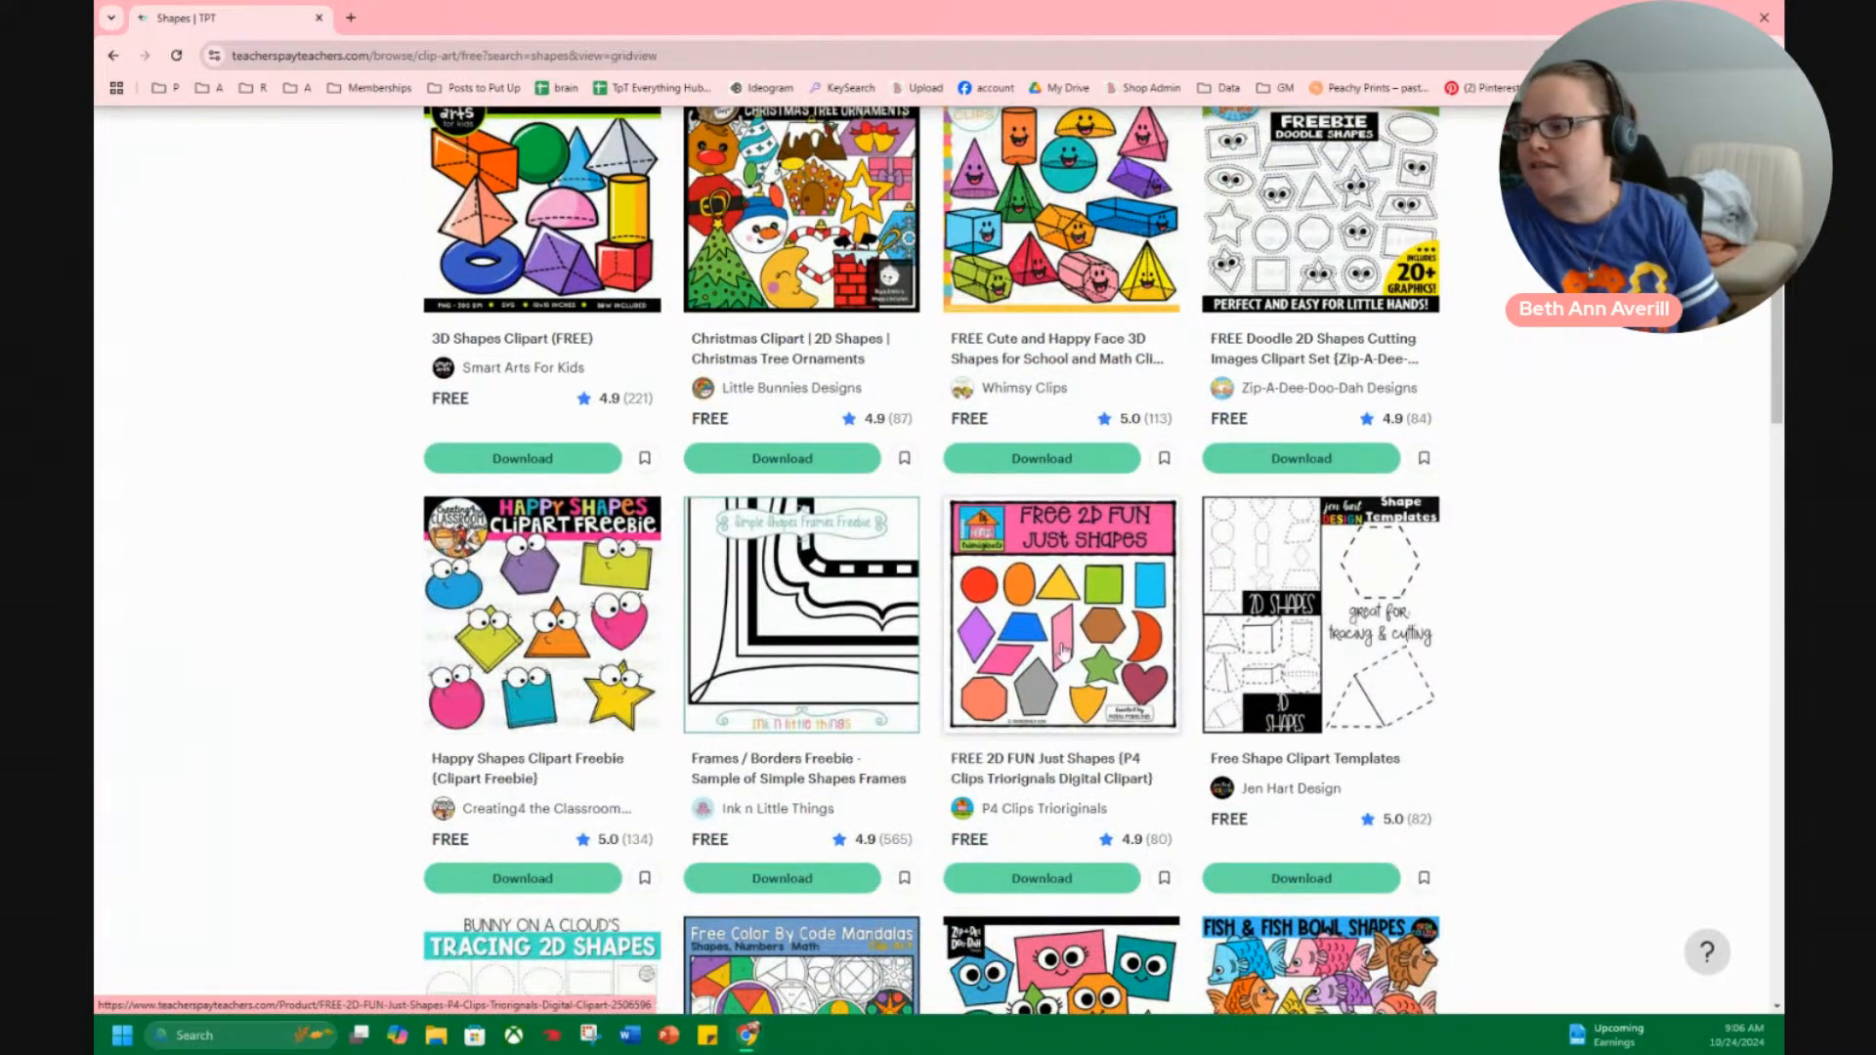
scroll(1368, 658, down, 5)
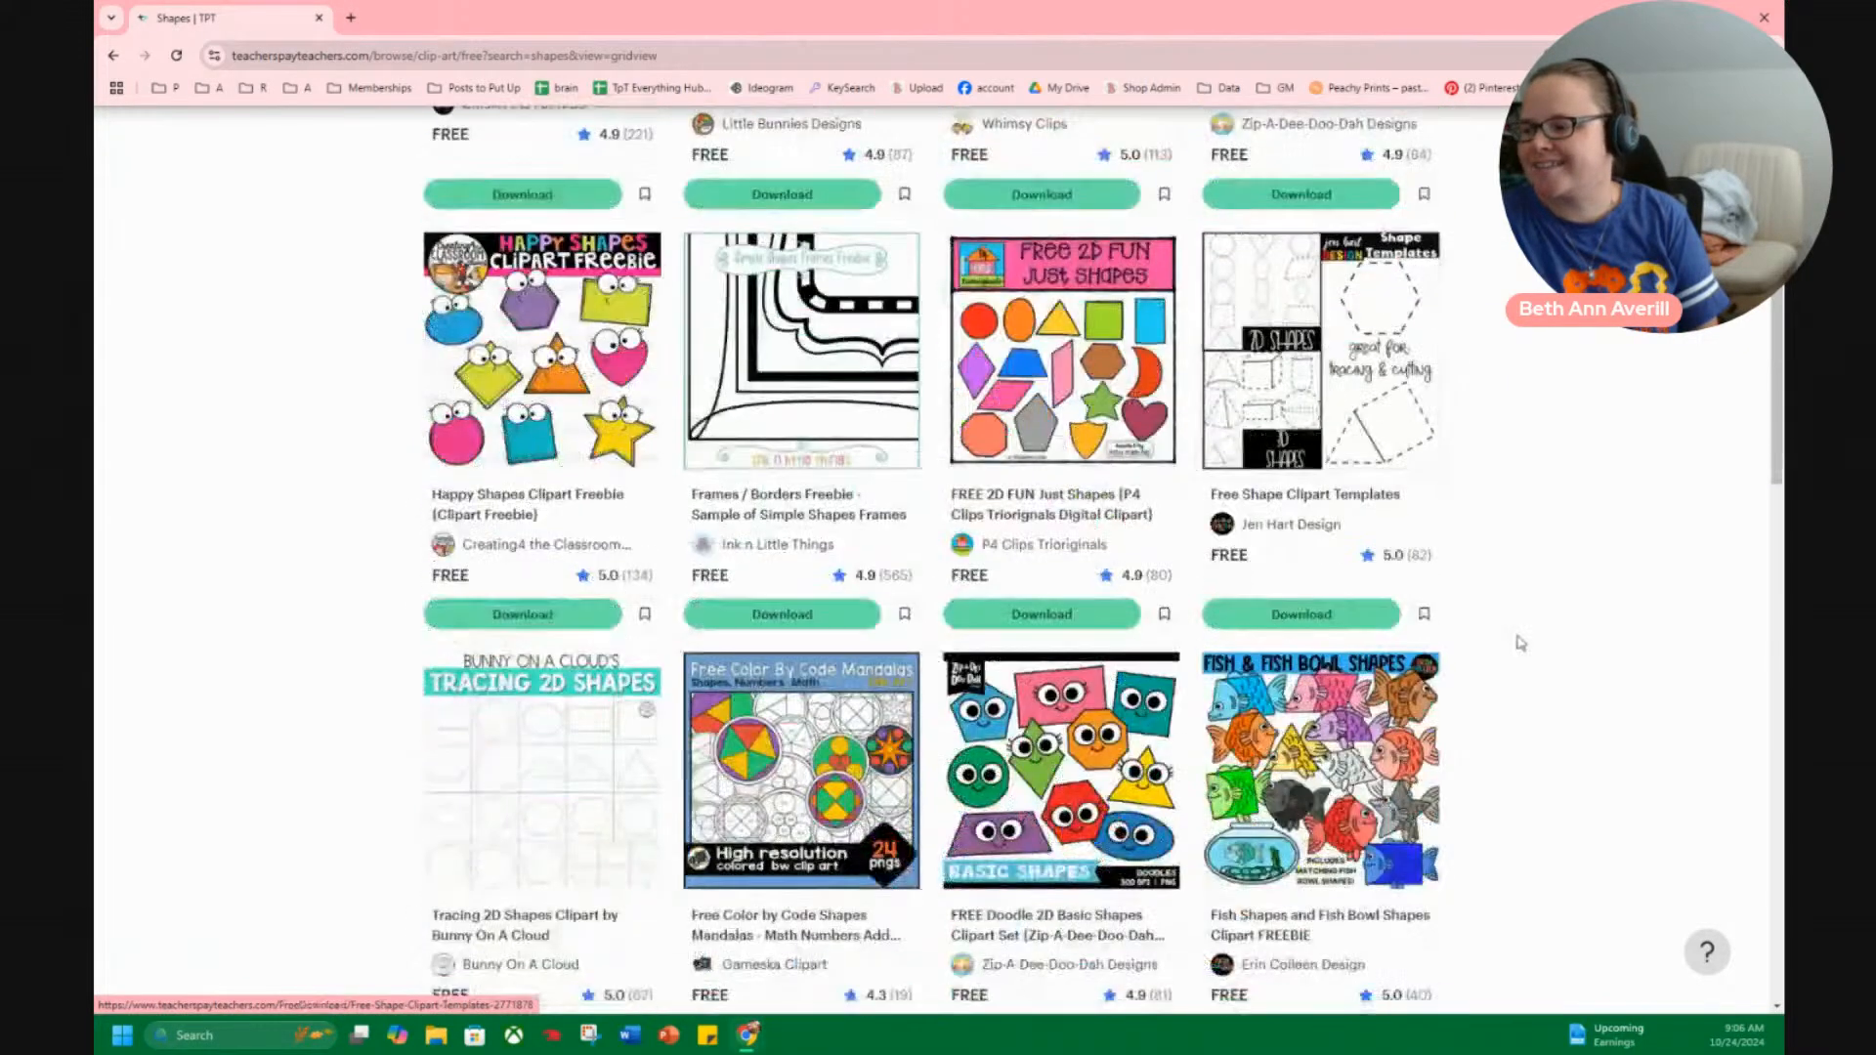
scroll(1469, 603, down, 4)
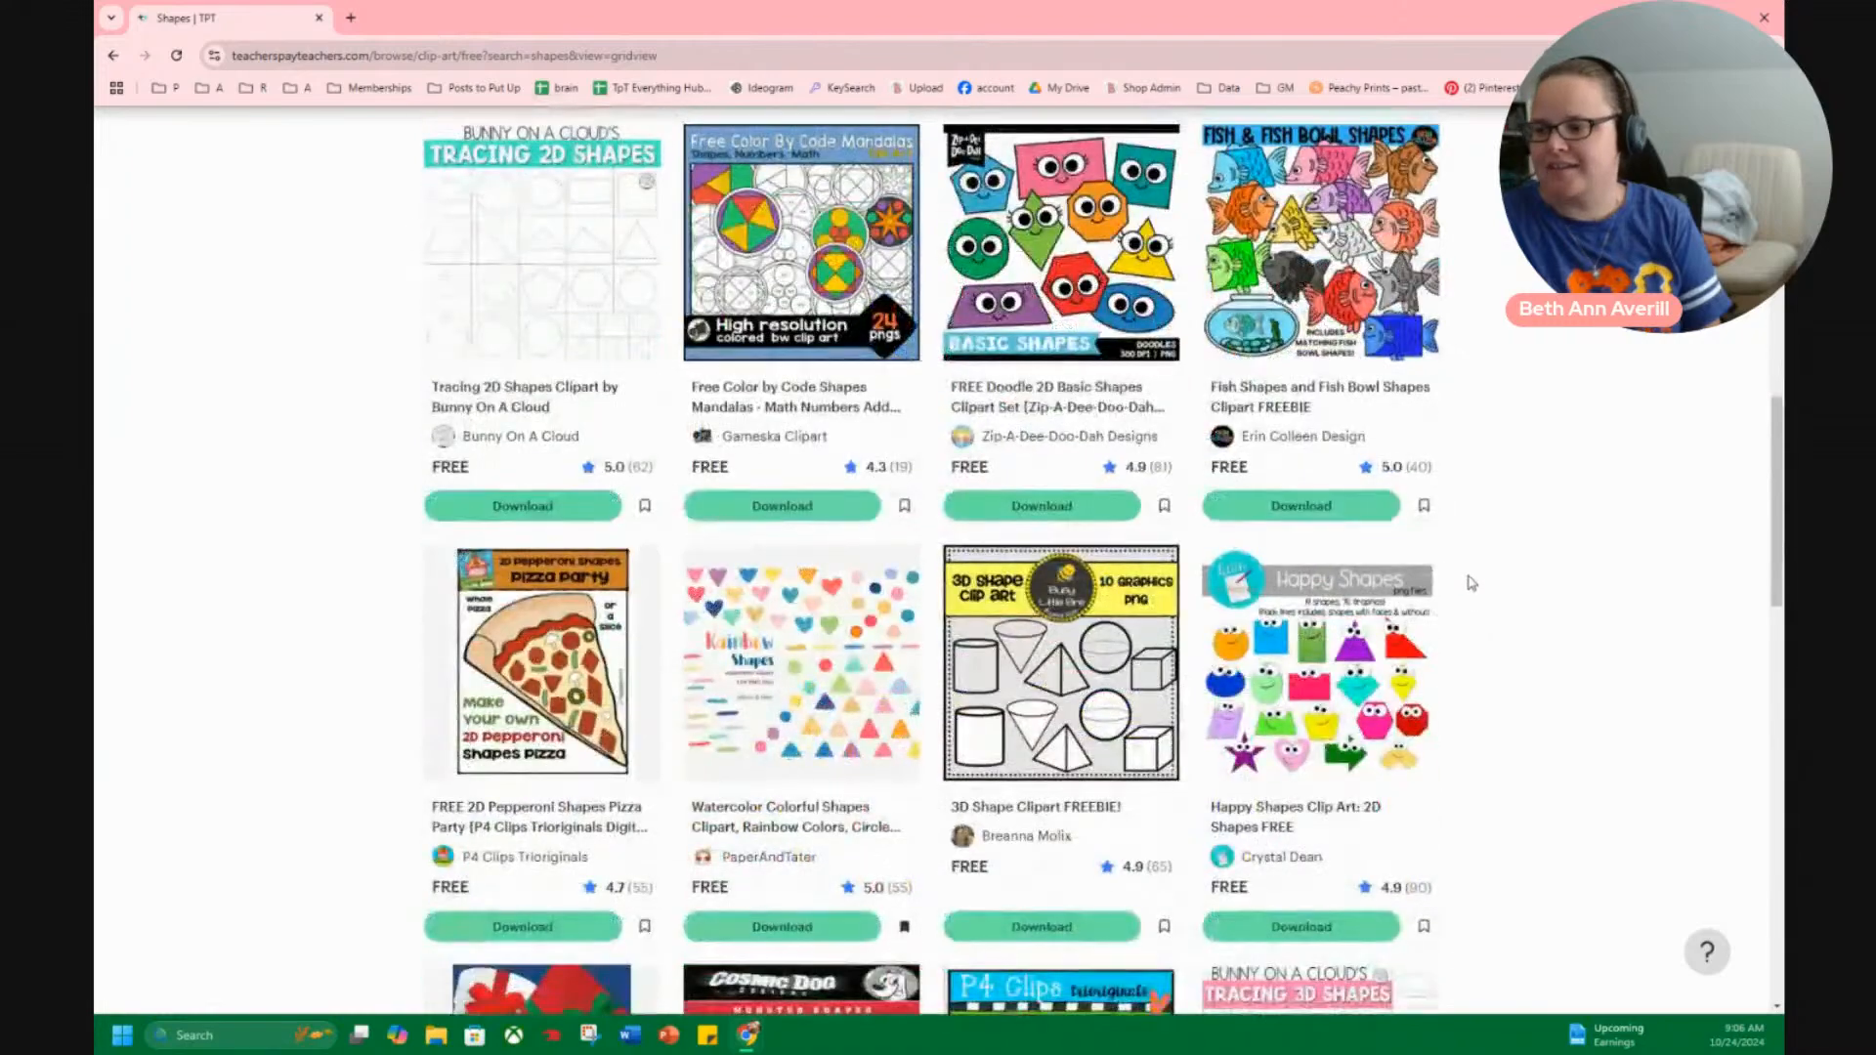
scroll(565, 764, down, 4)
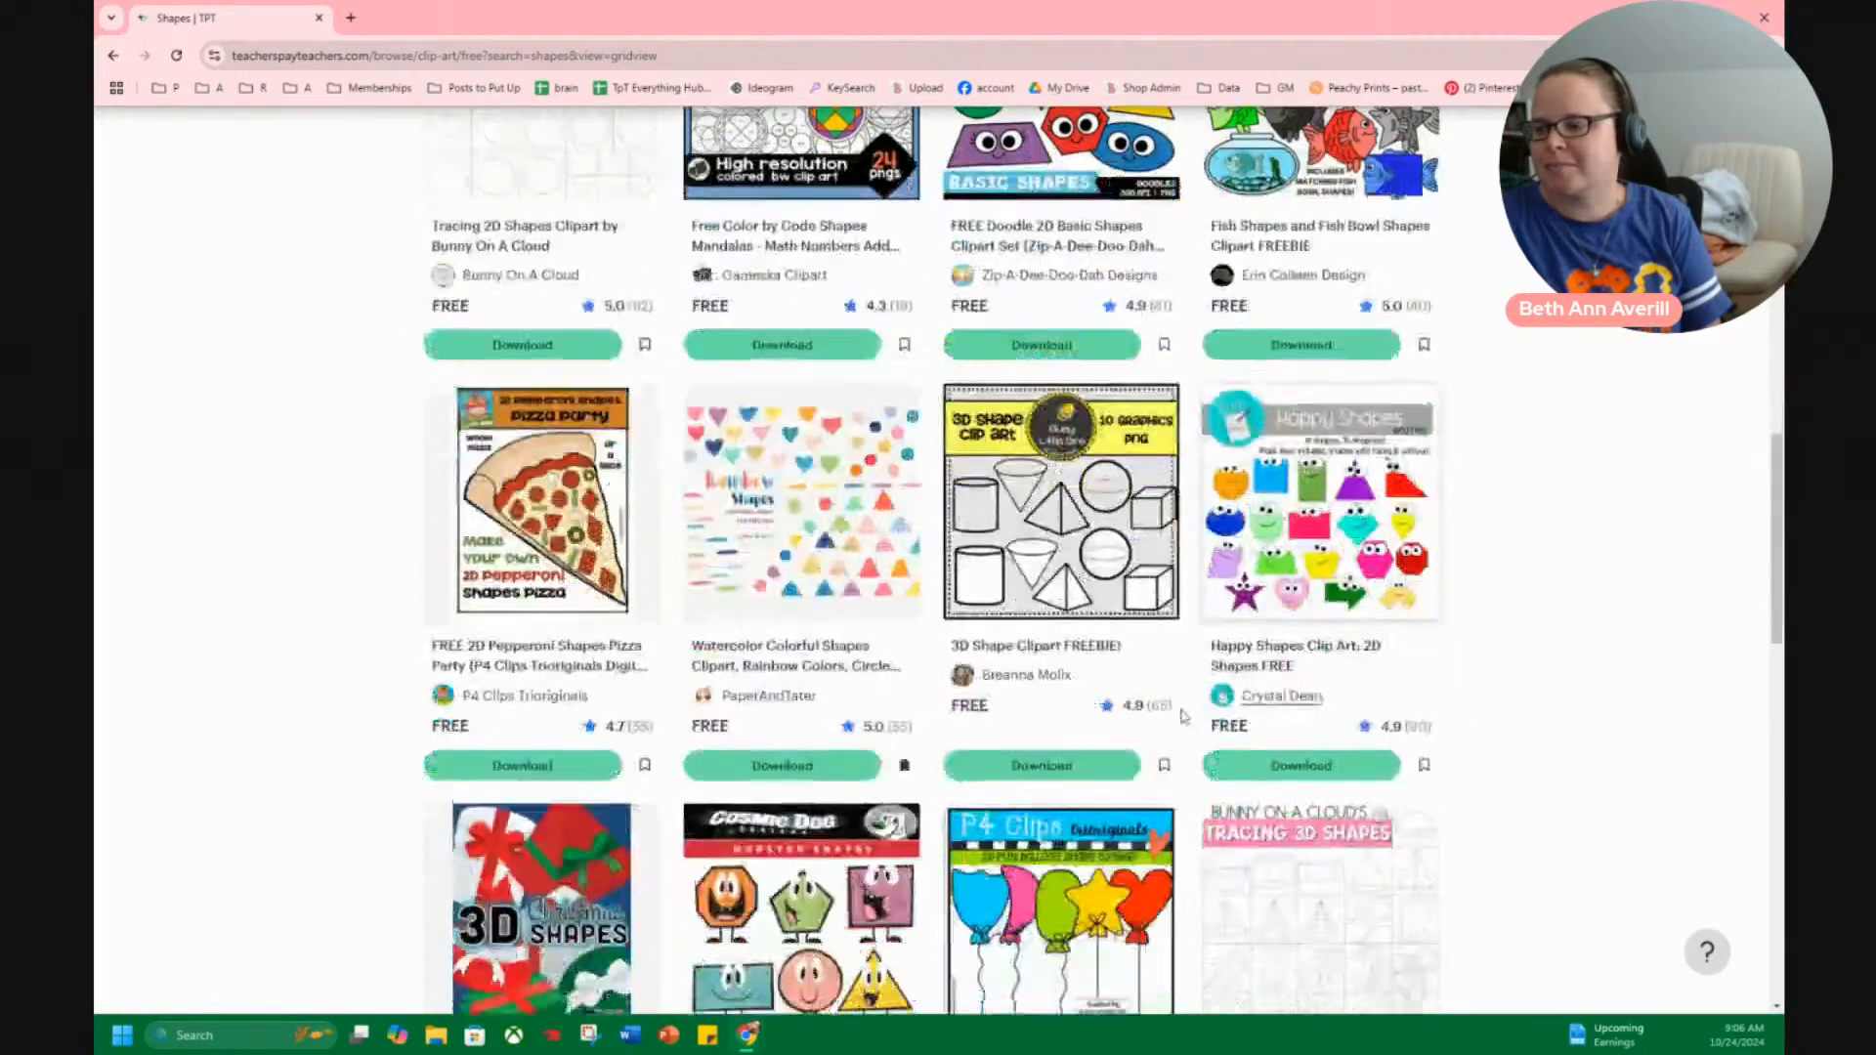
scroll(1510, 772, down, 4)
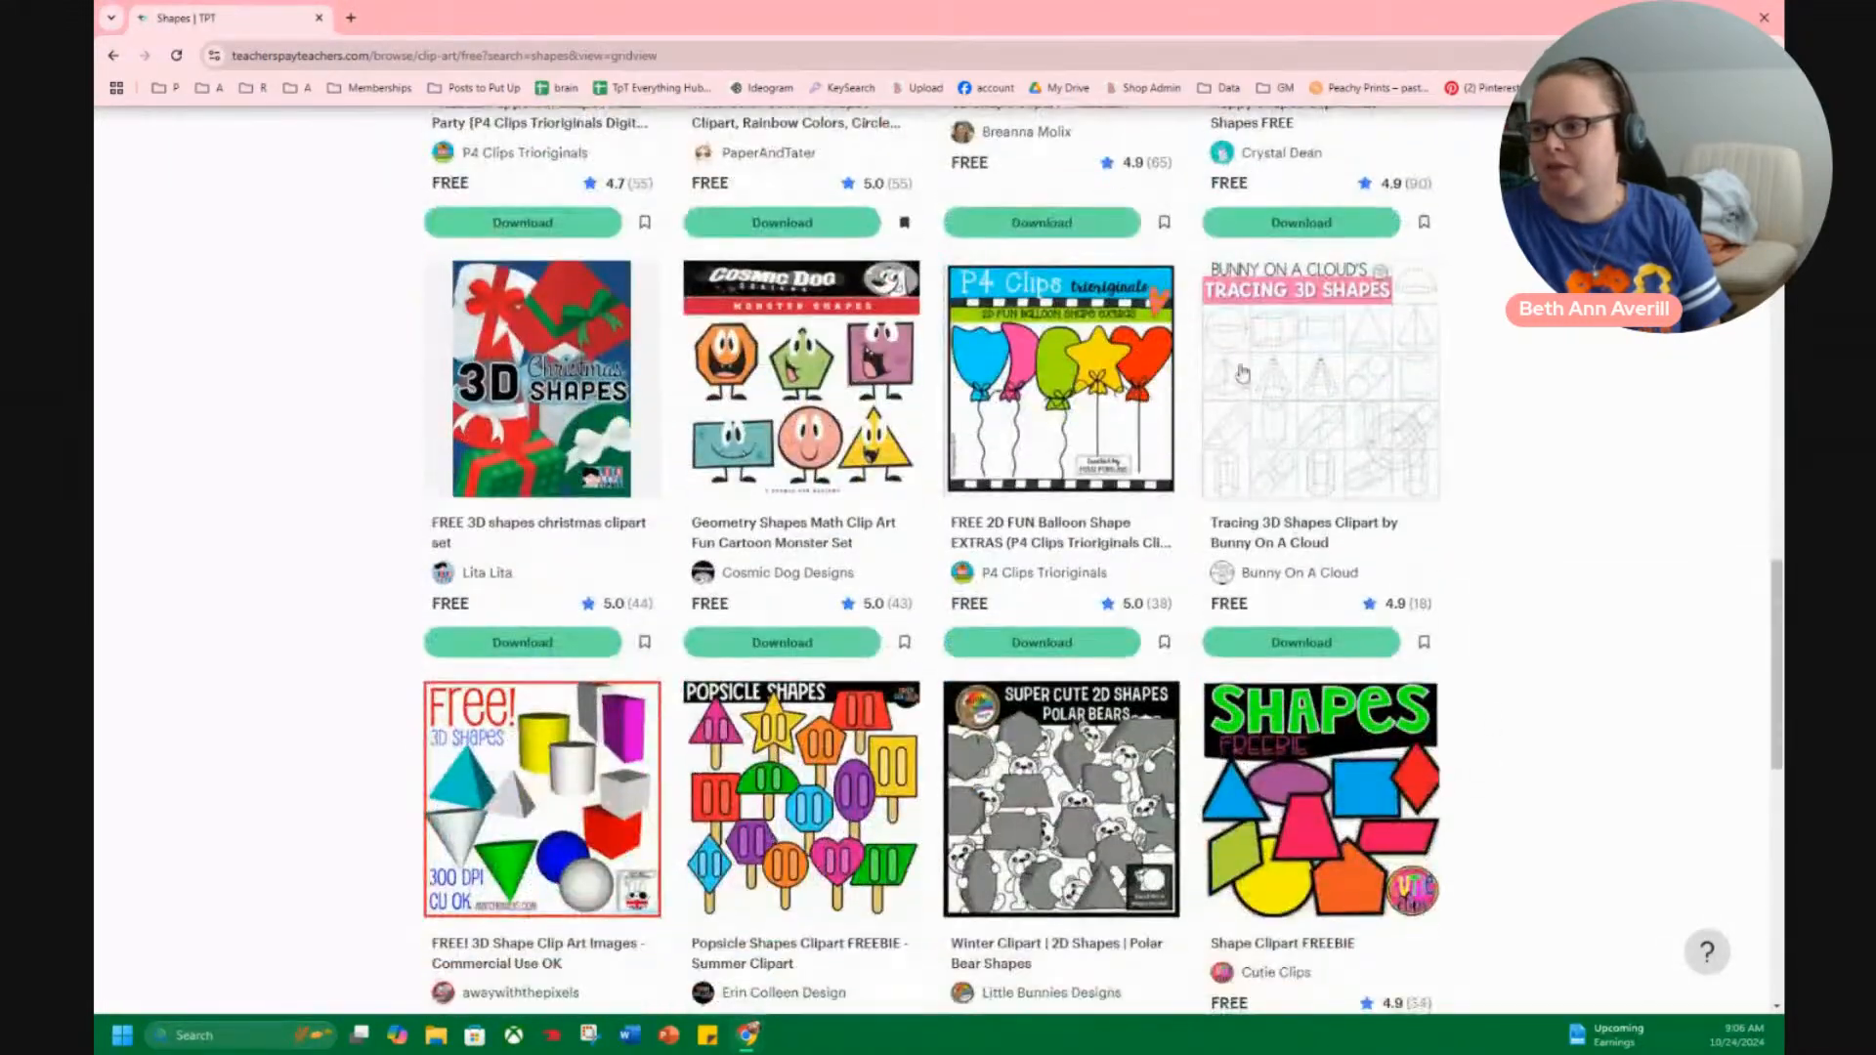
scroll(1438, 453, down, 3)
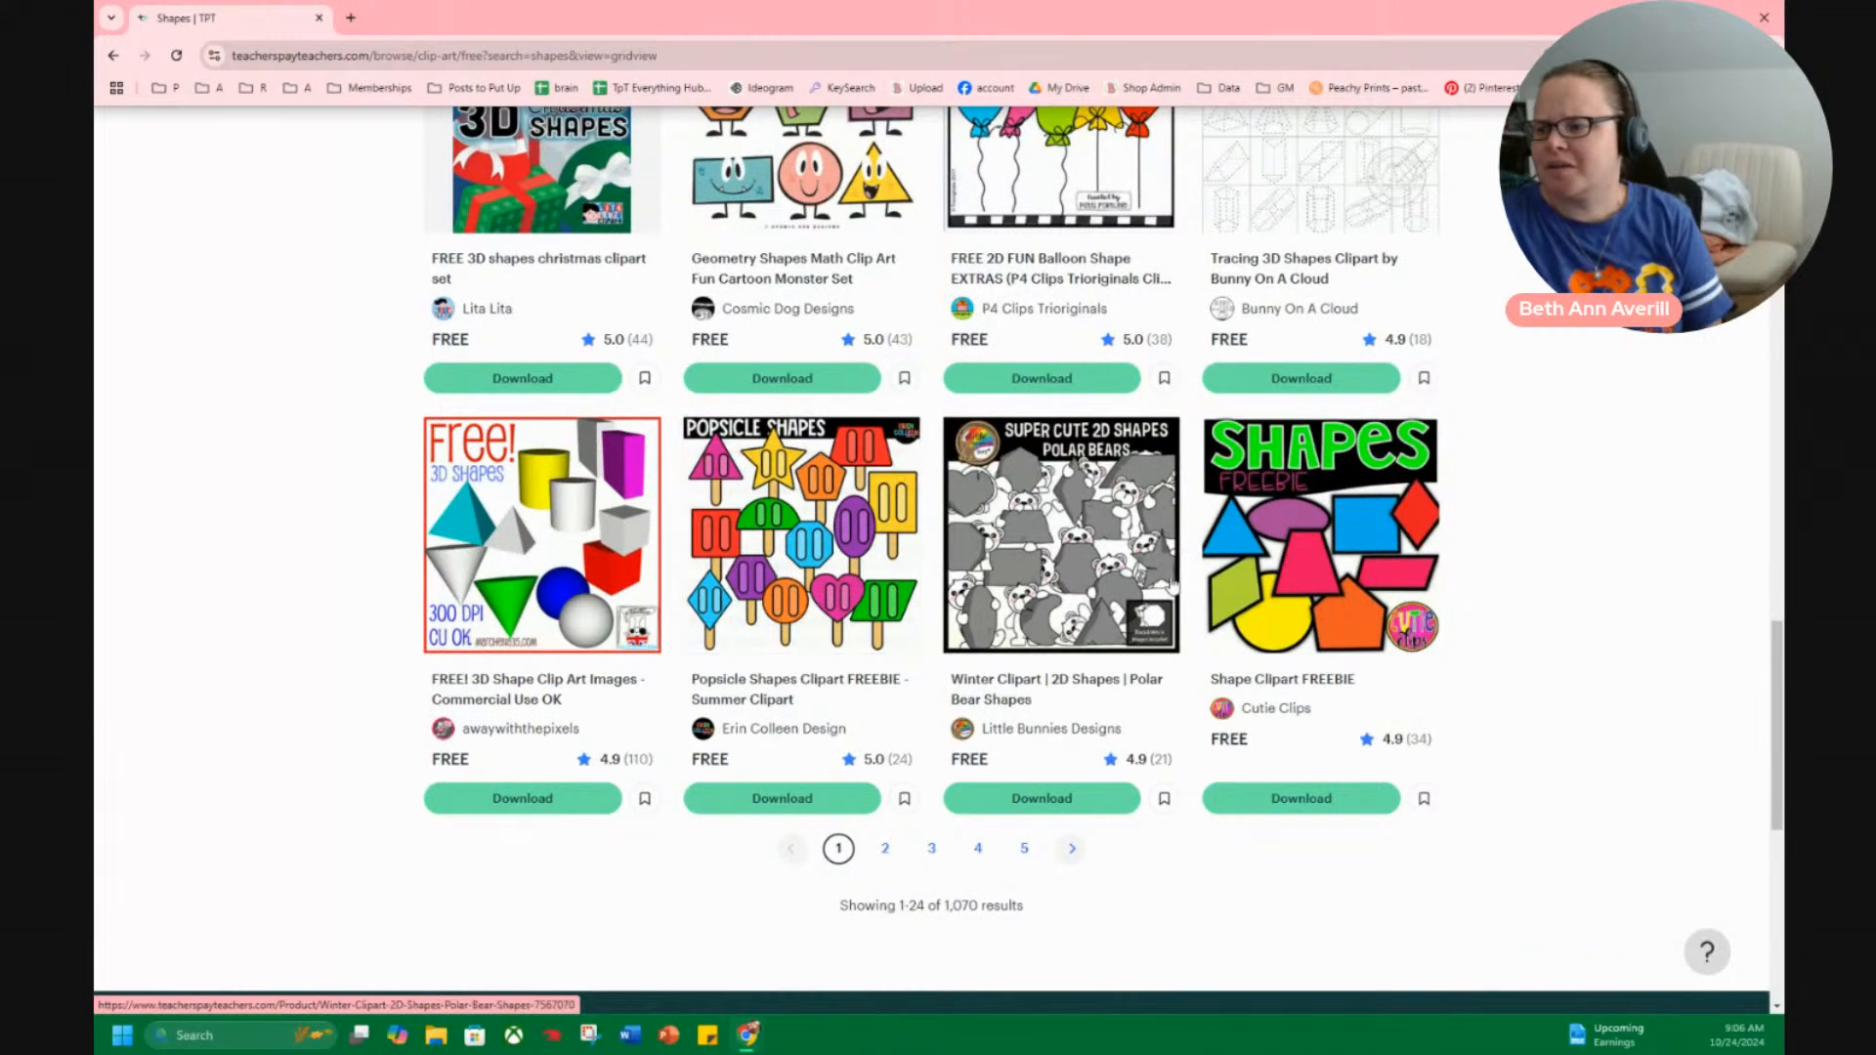
Go to the second results page and examine its free shape clip art sets.
click(1072, 852)
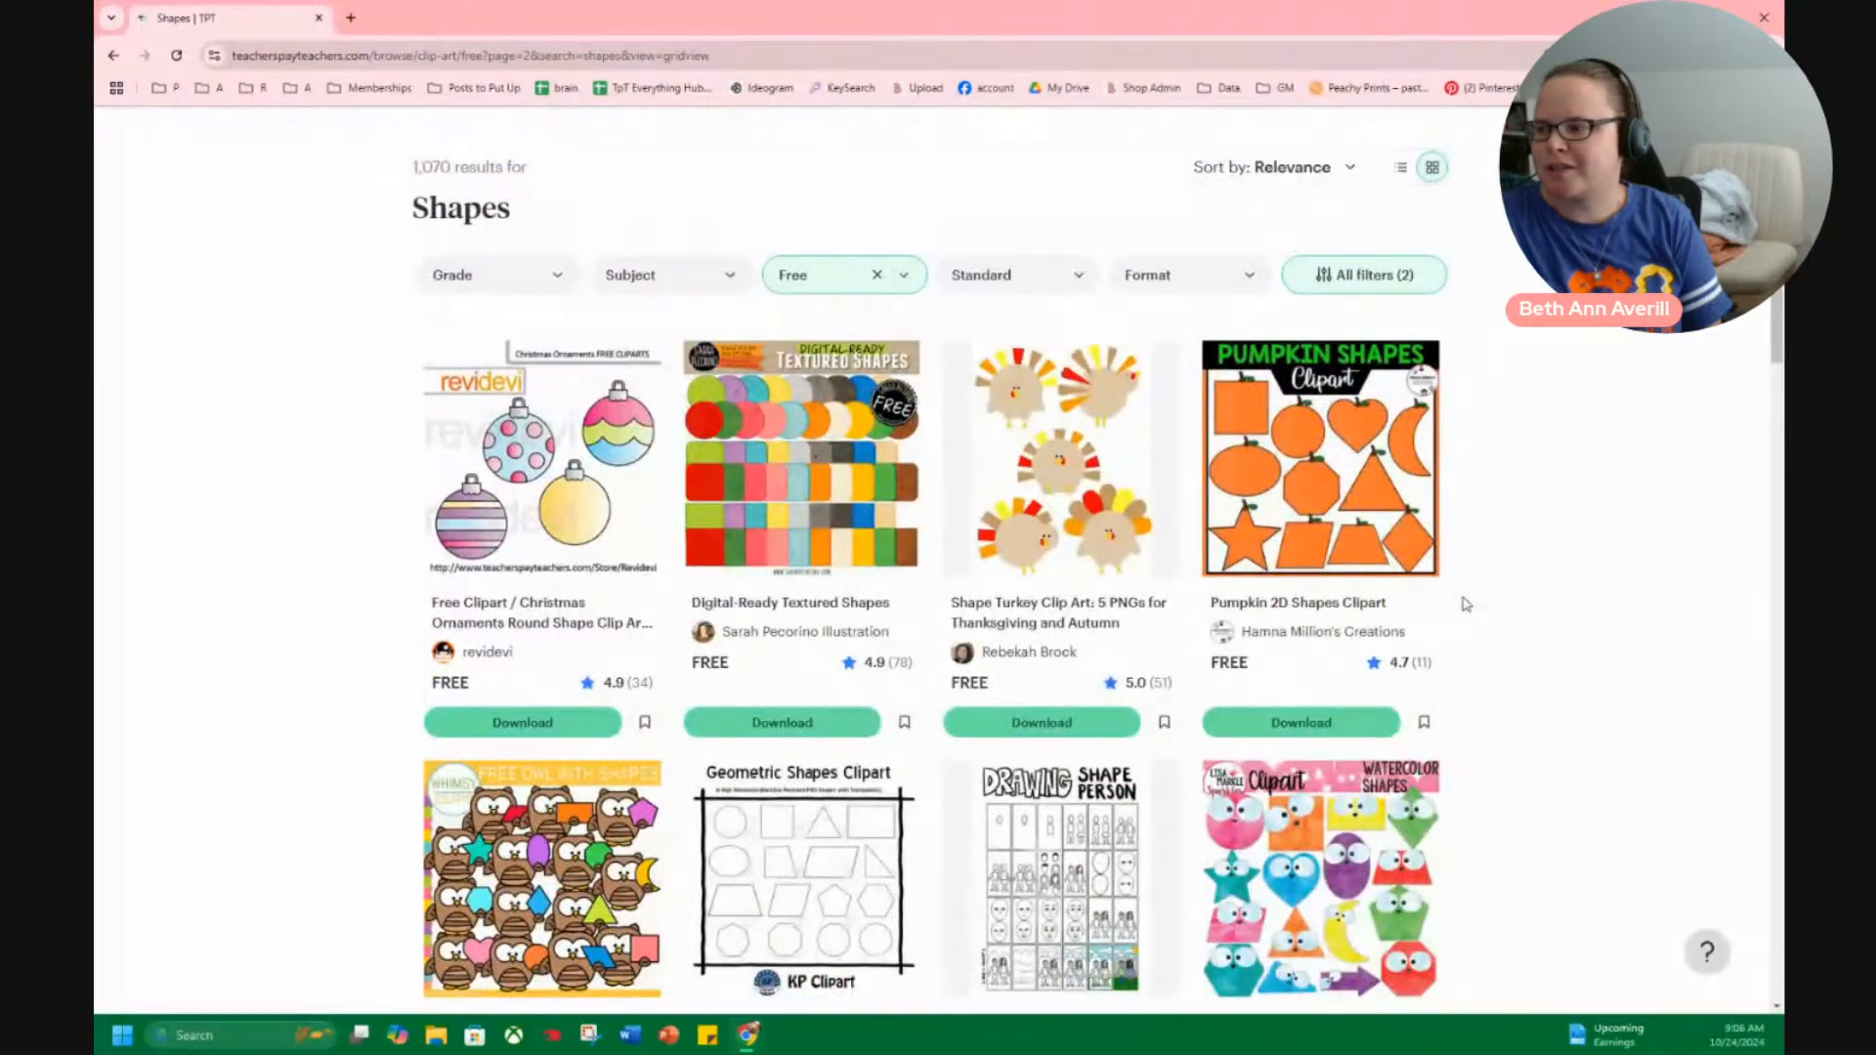
scroll(1386, 642, down, 3)
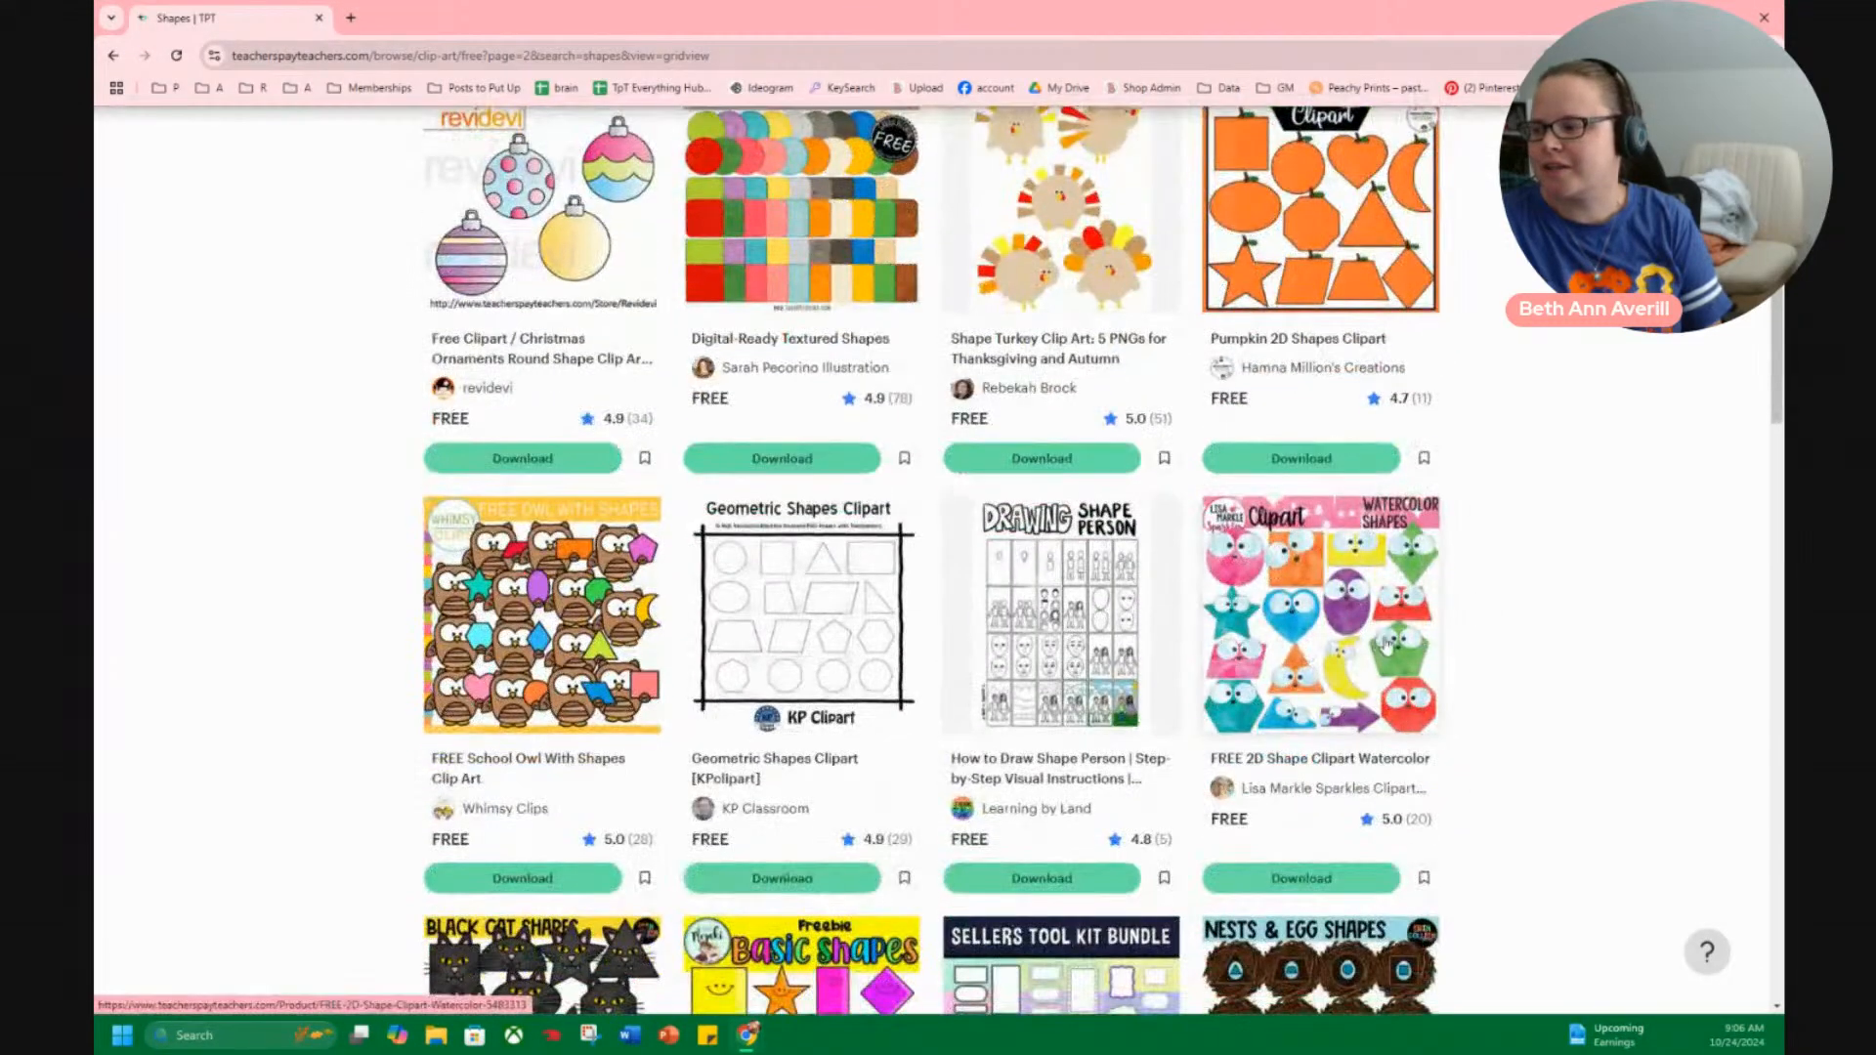
scroll(1311, 606, down, 8)
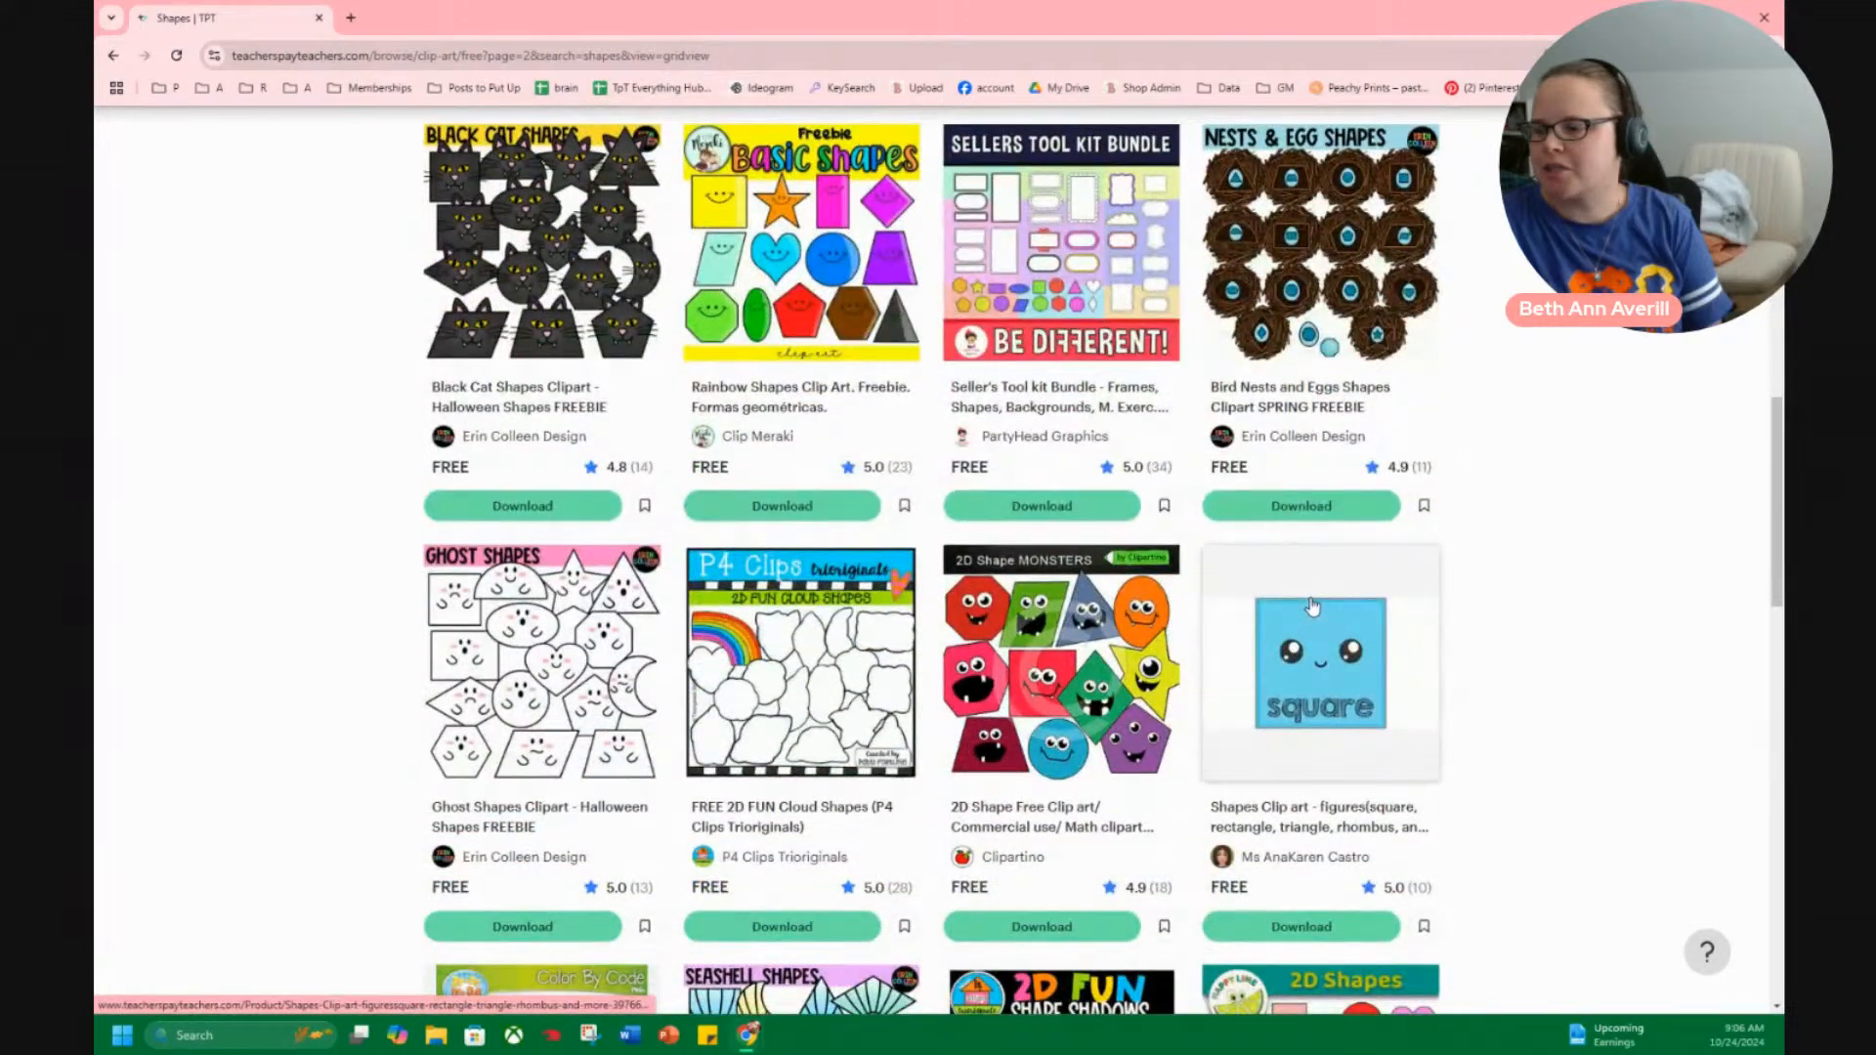
scroll(1313, 606, down, 8)
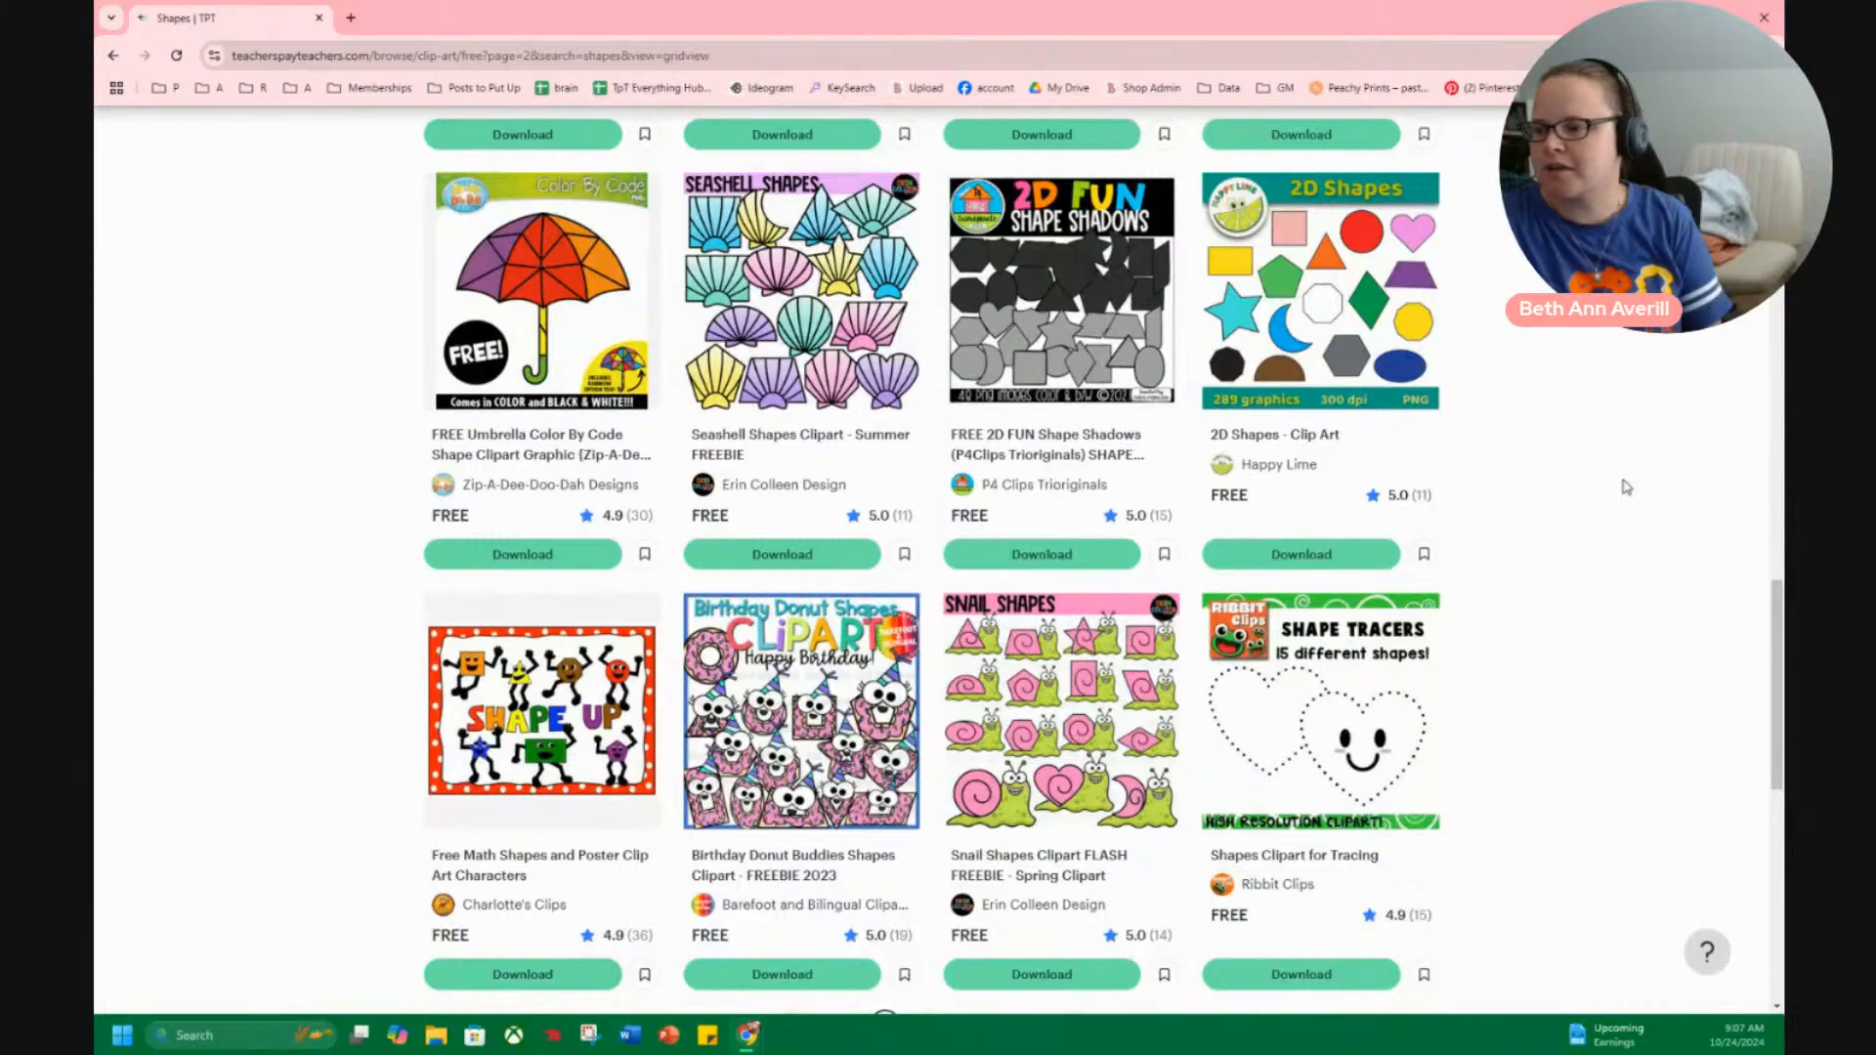
scroll(1622, 488, down, 5)
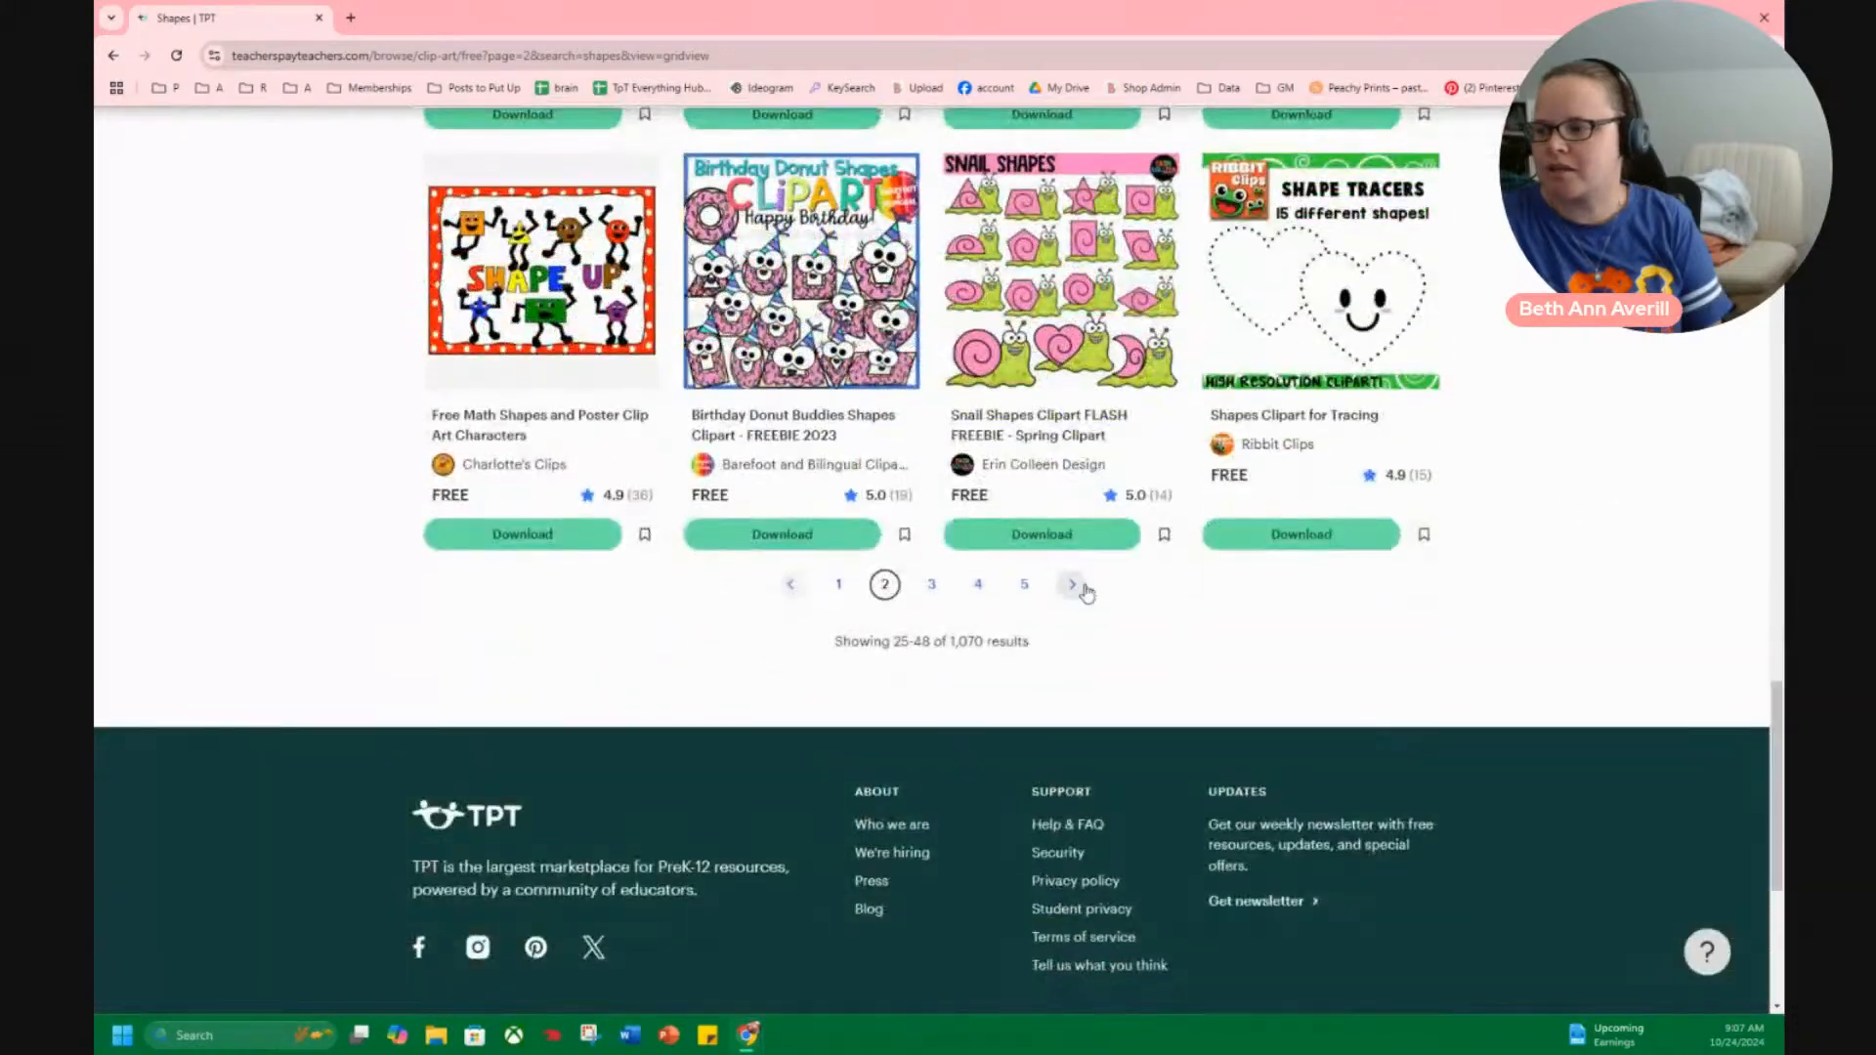
Go to the third results page, filter the free shape clip art by the Thanksgiving holiday subject, and examine the matching sets.
click(1085, 591)
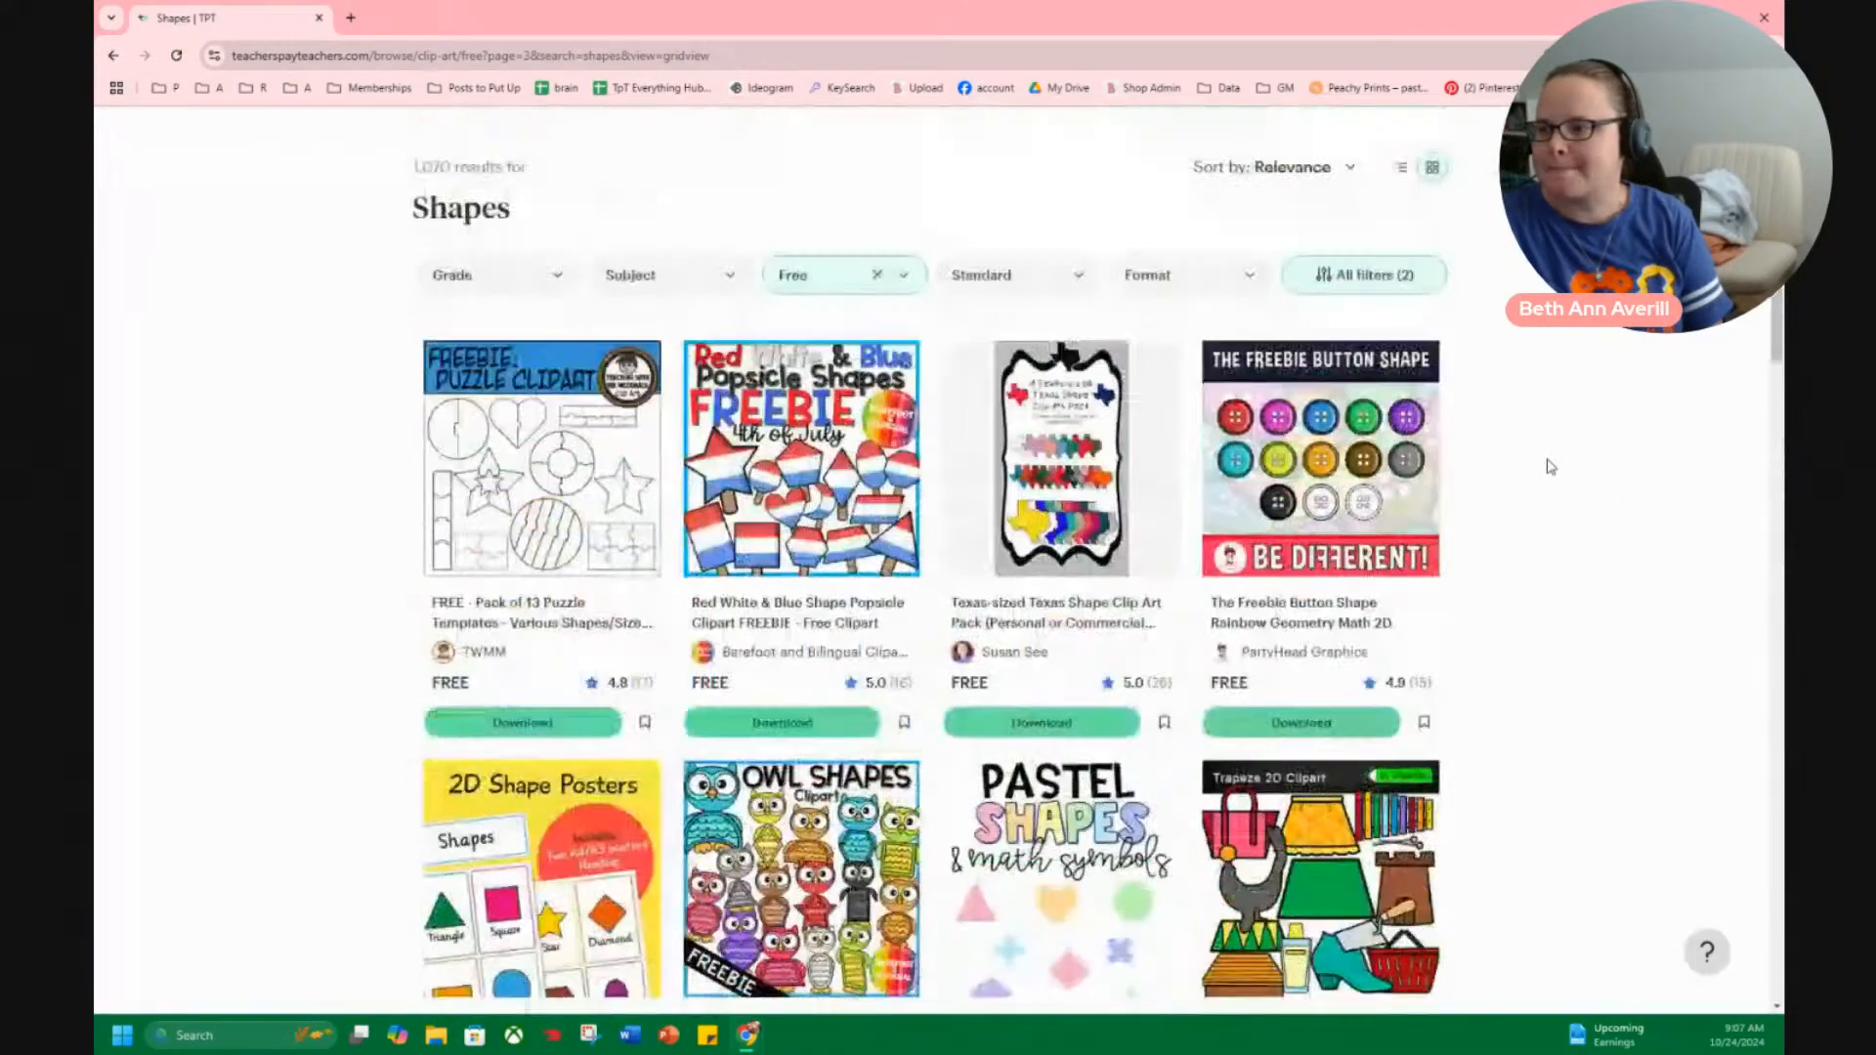
click(635, 277)
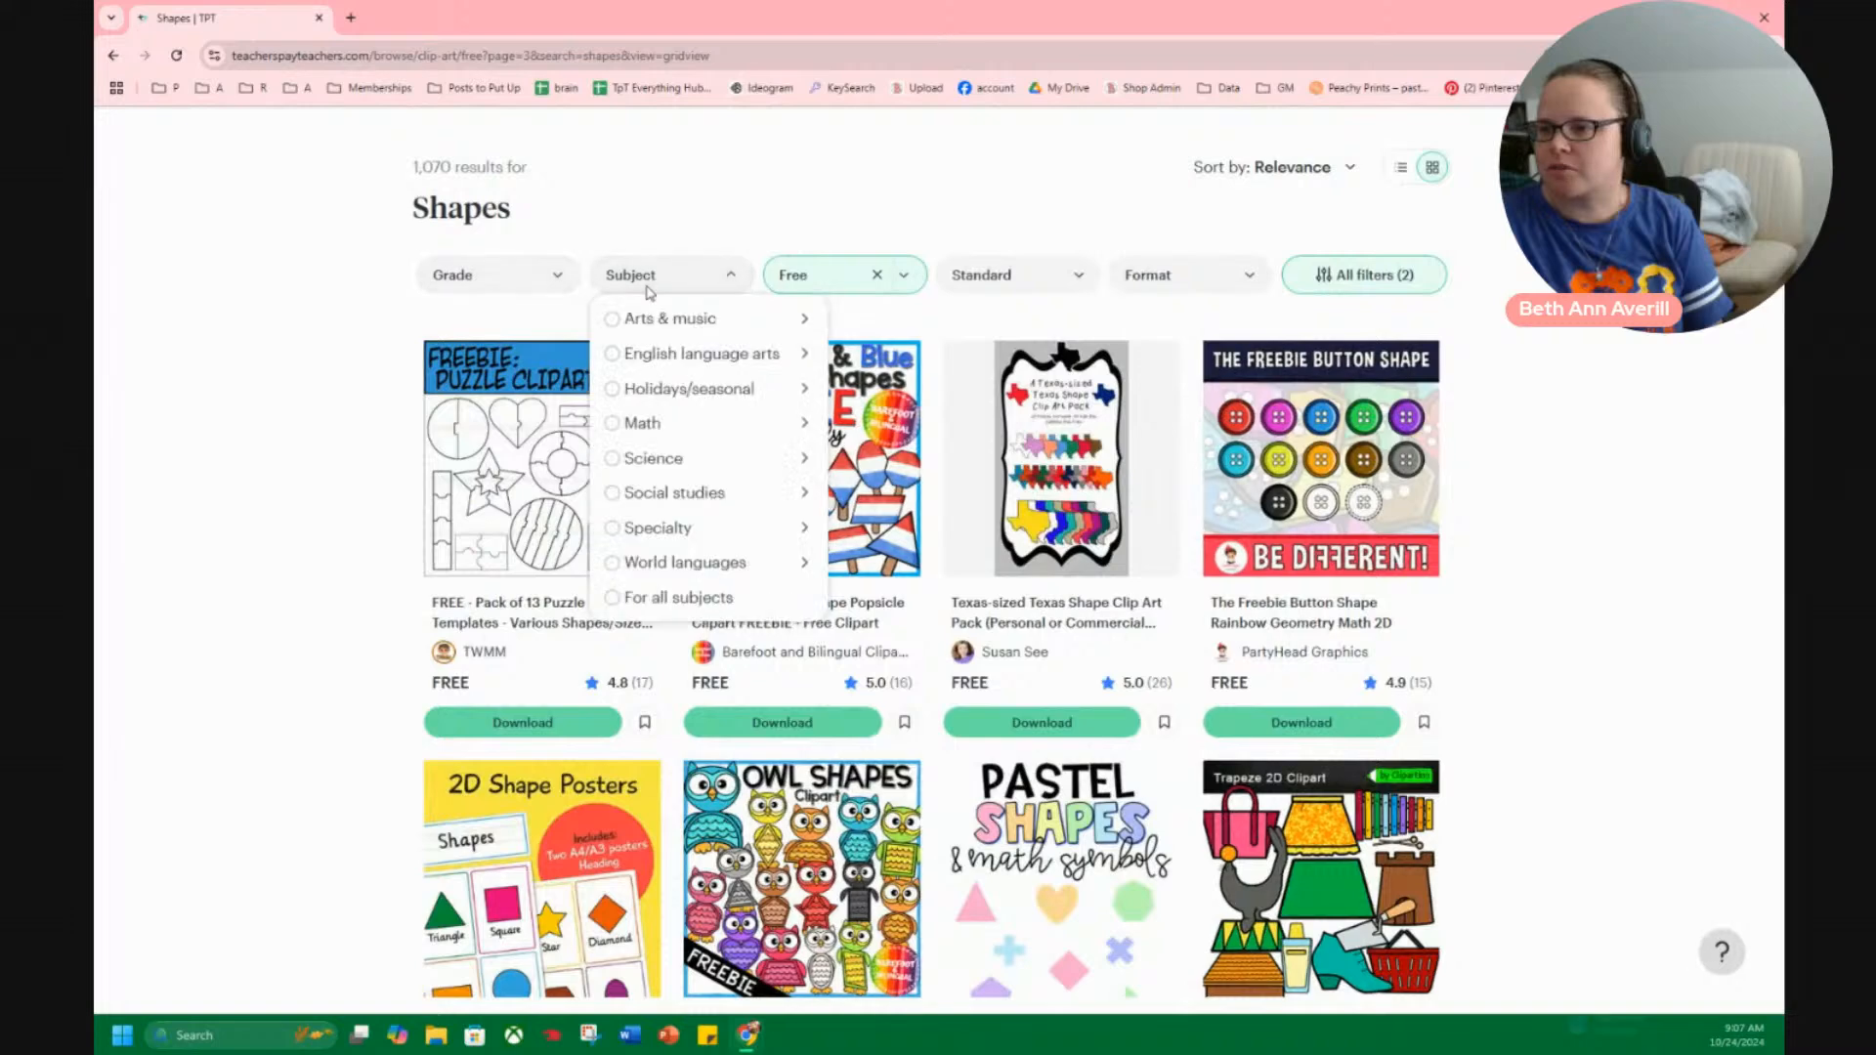
mouse_move(713, 387)
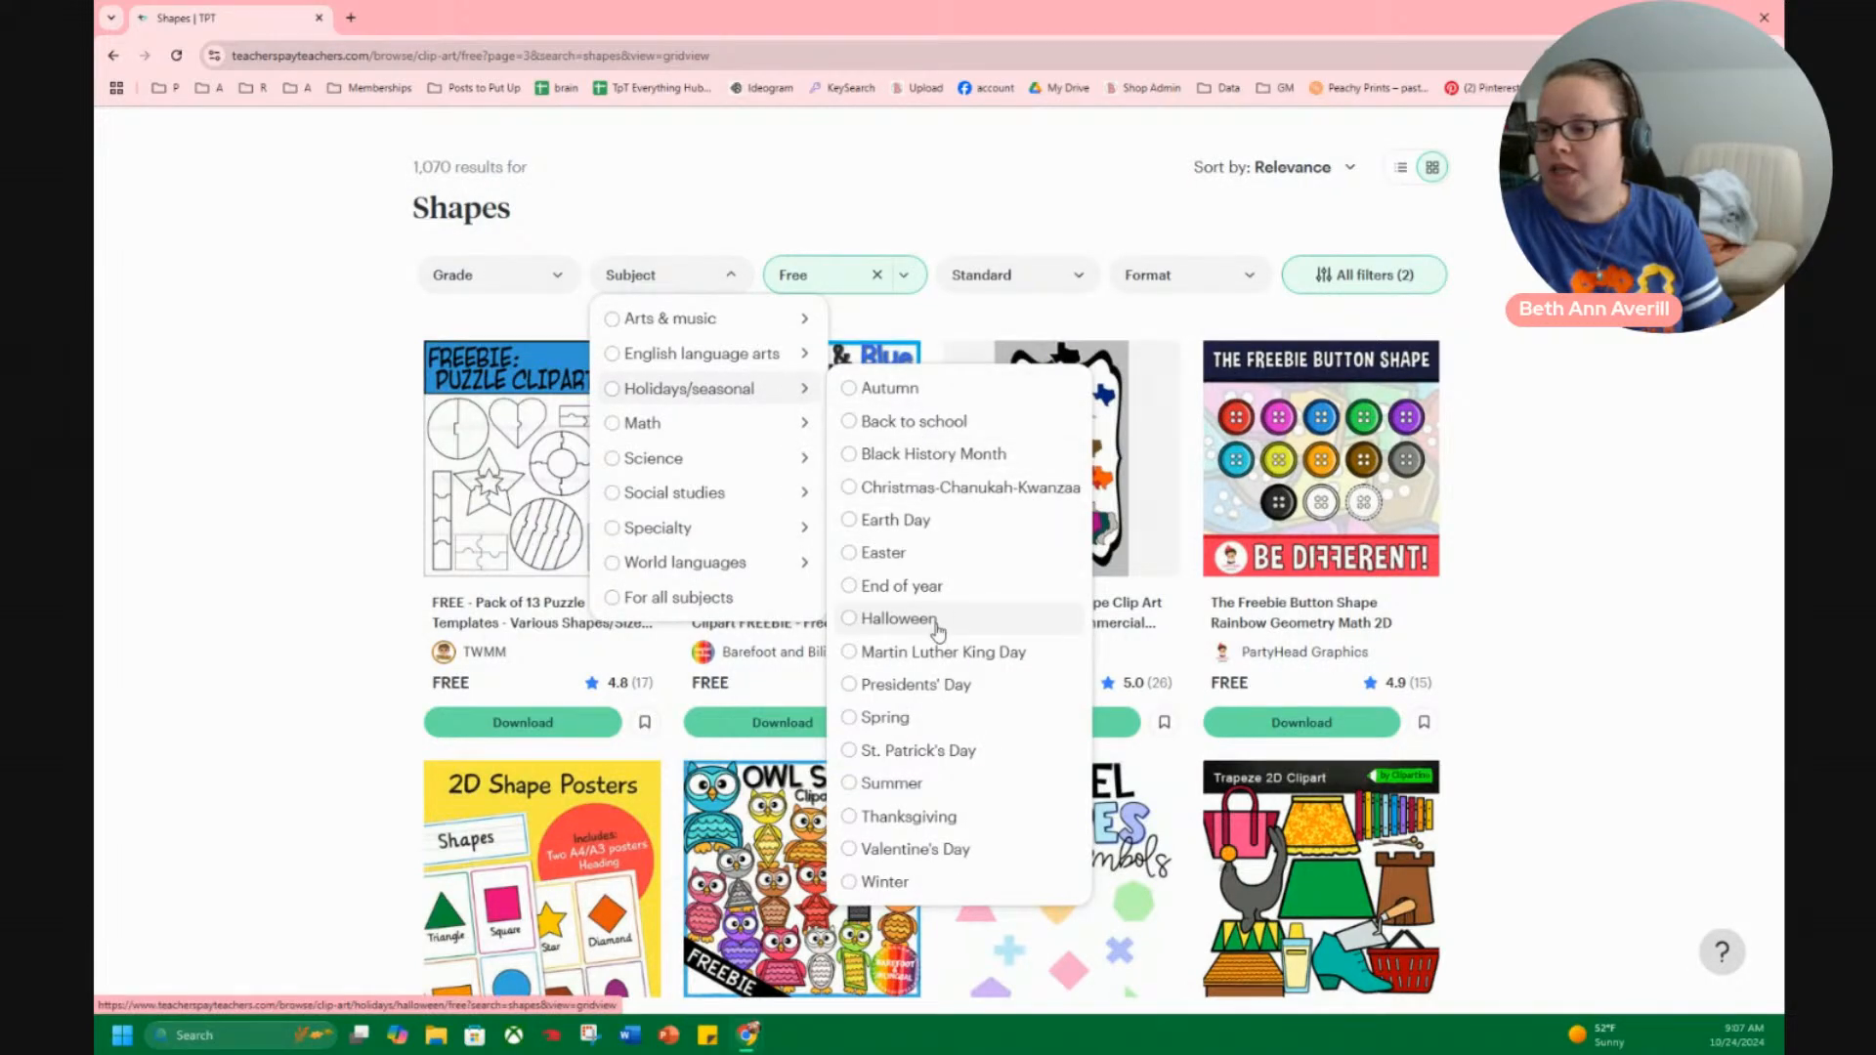
click(918, 817)
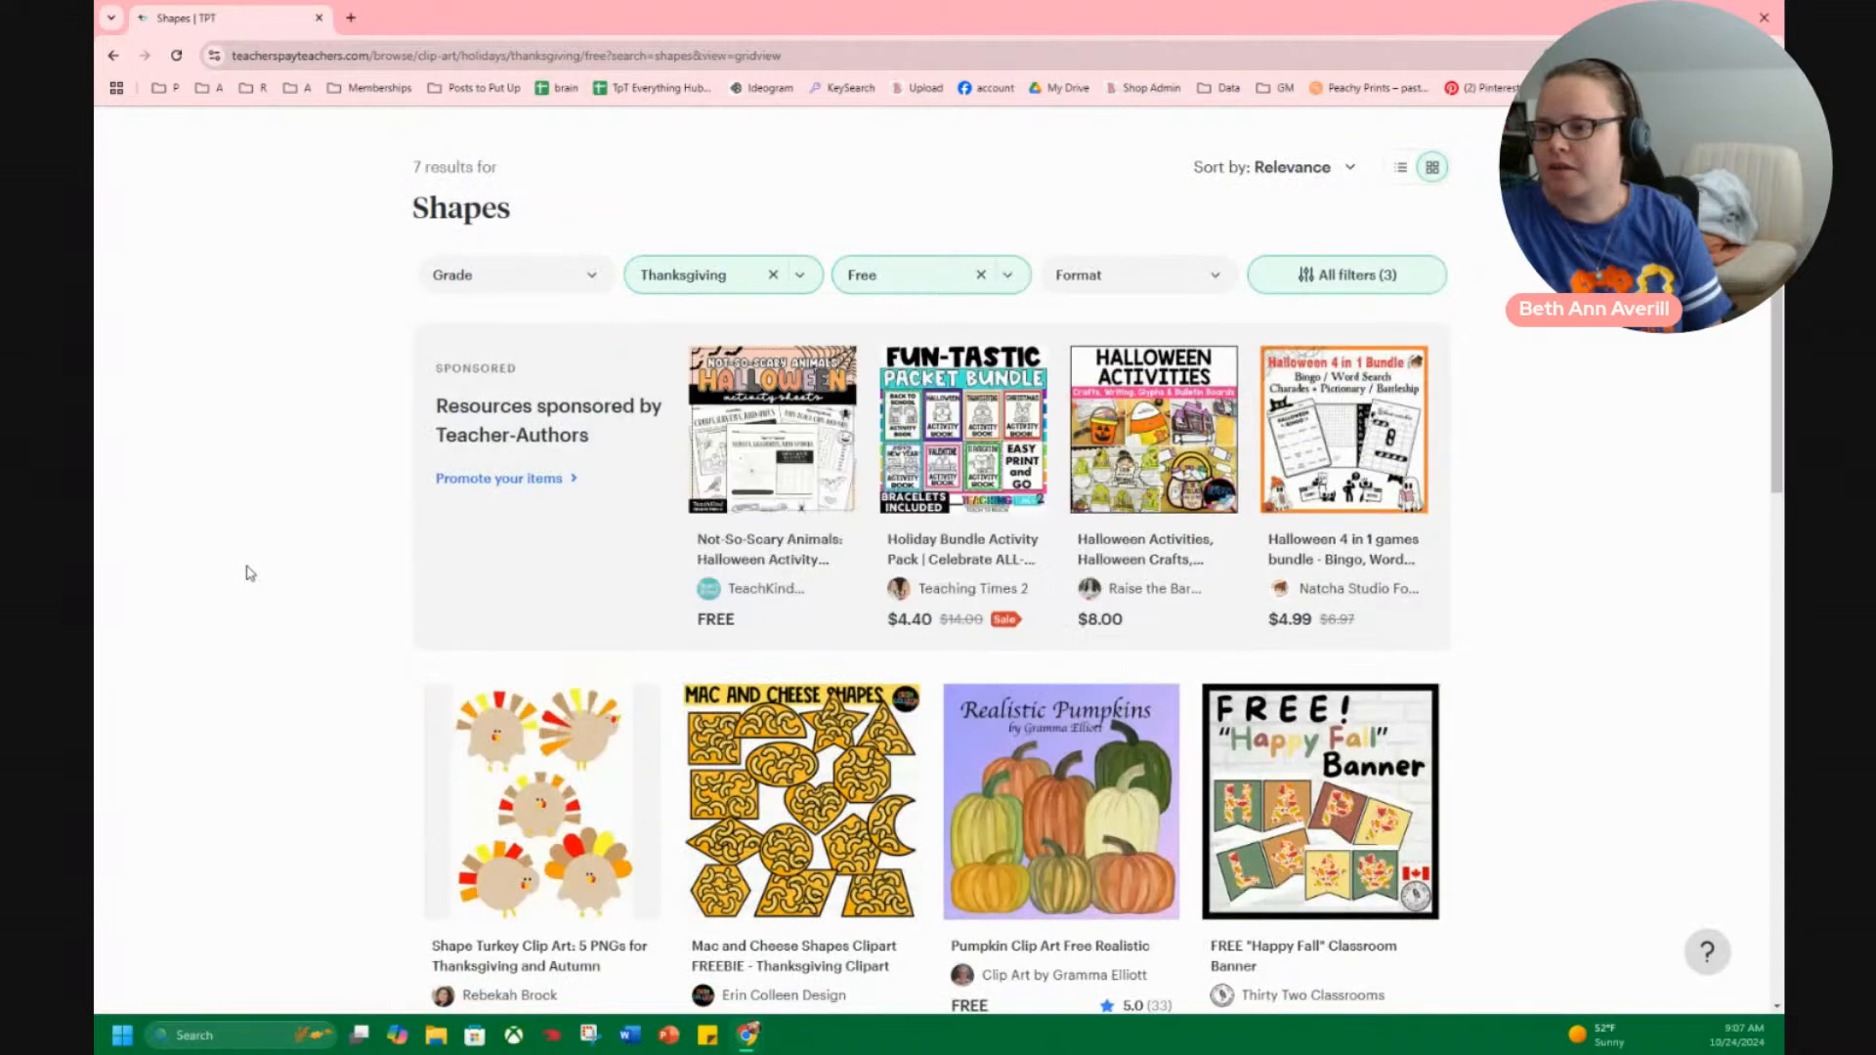
scroll(1499, 469, down, 3)
scroll(1570, 473, down, 2)
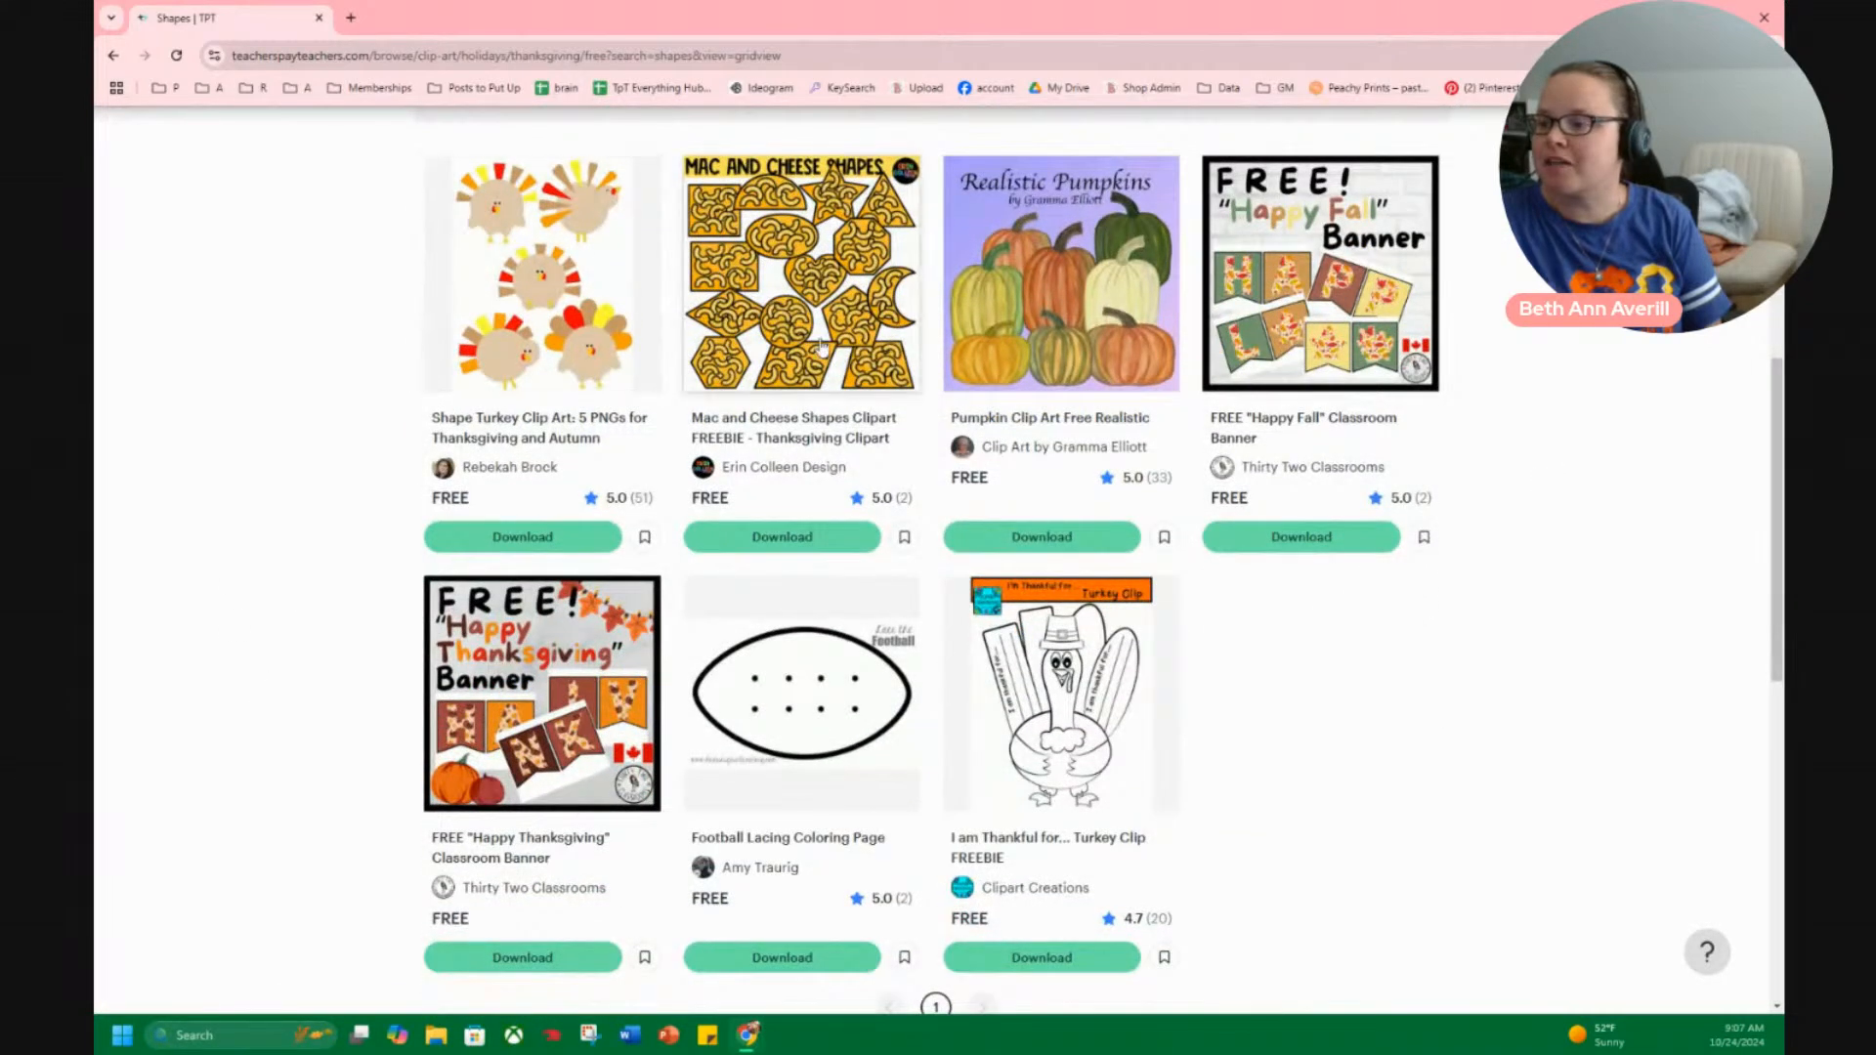
Remove the Thanksgiving filter and limit the free shape clip art to the Autumn seasonal subject instead.
scroll(586, 303, up, 5)
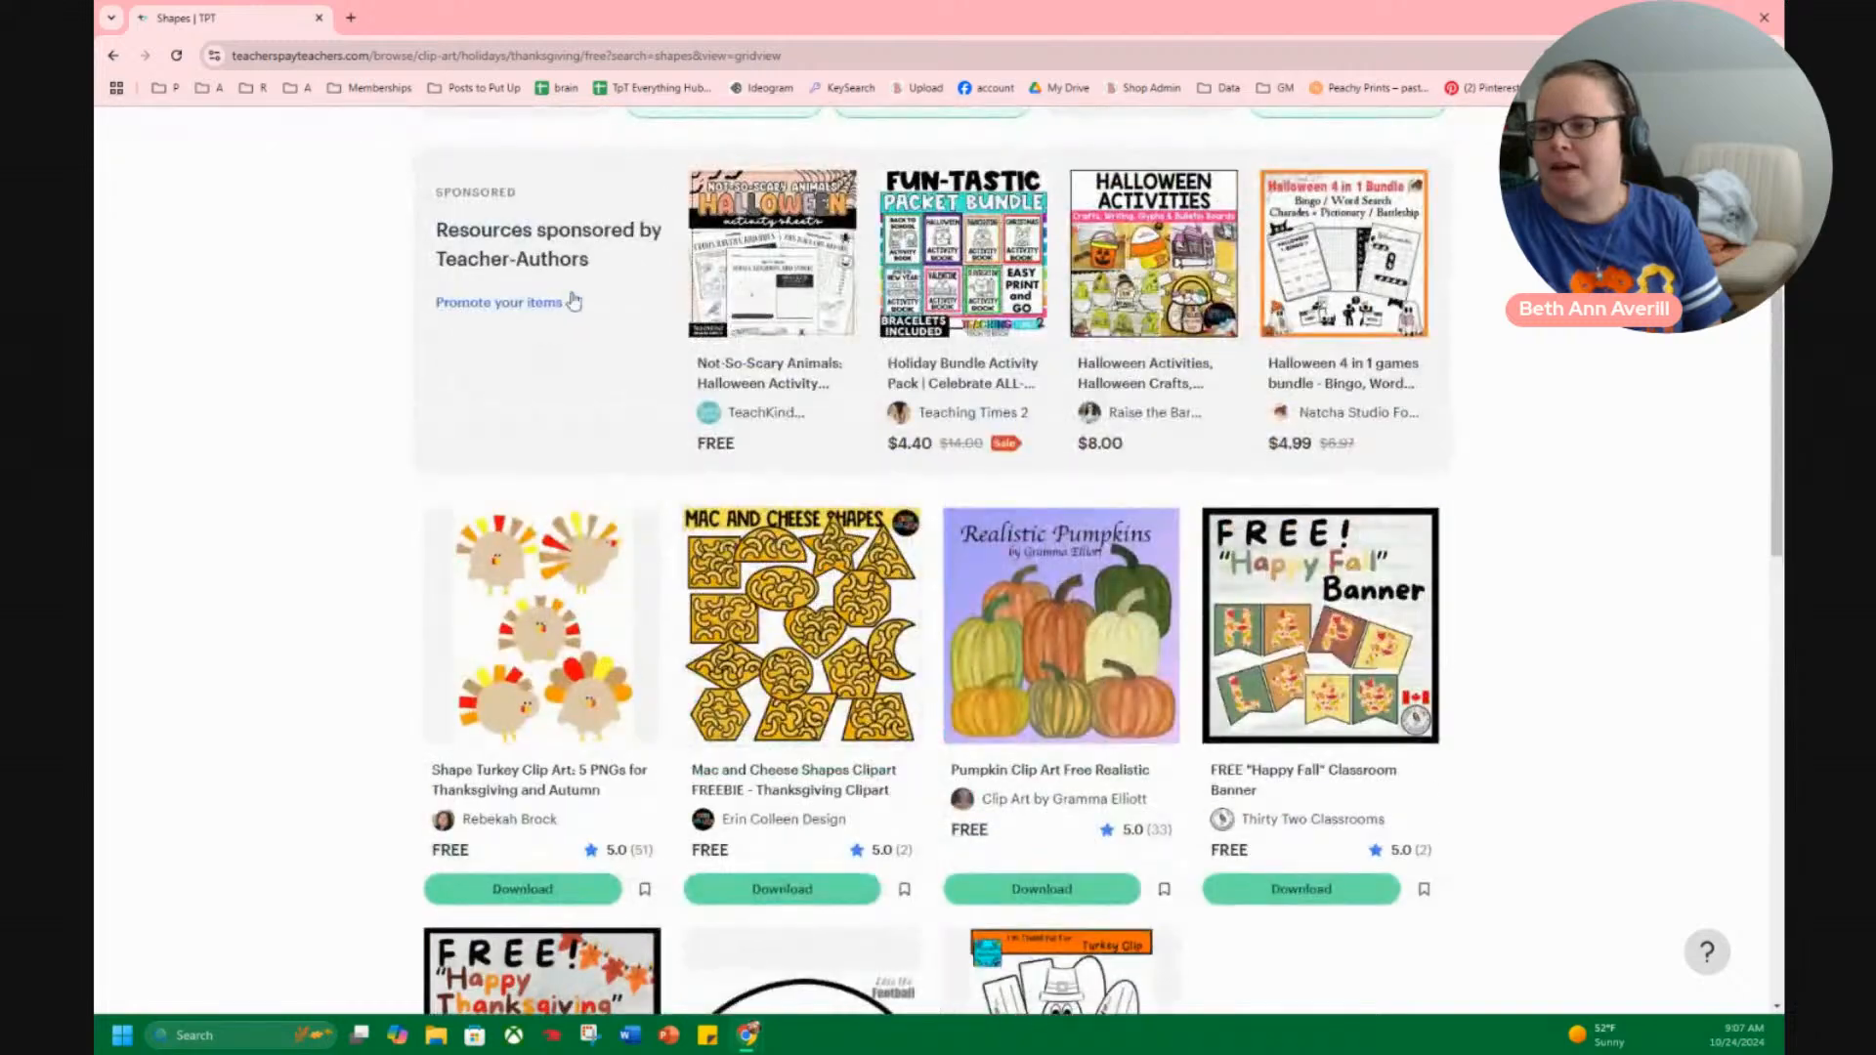
click(773, 412)
scroll(743, 322, down, 1)
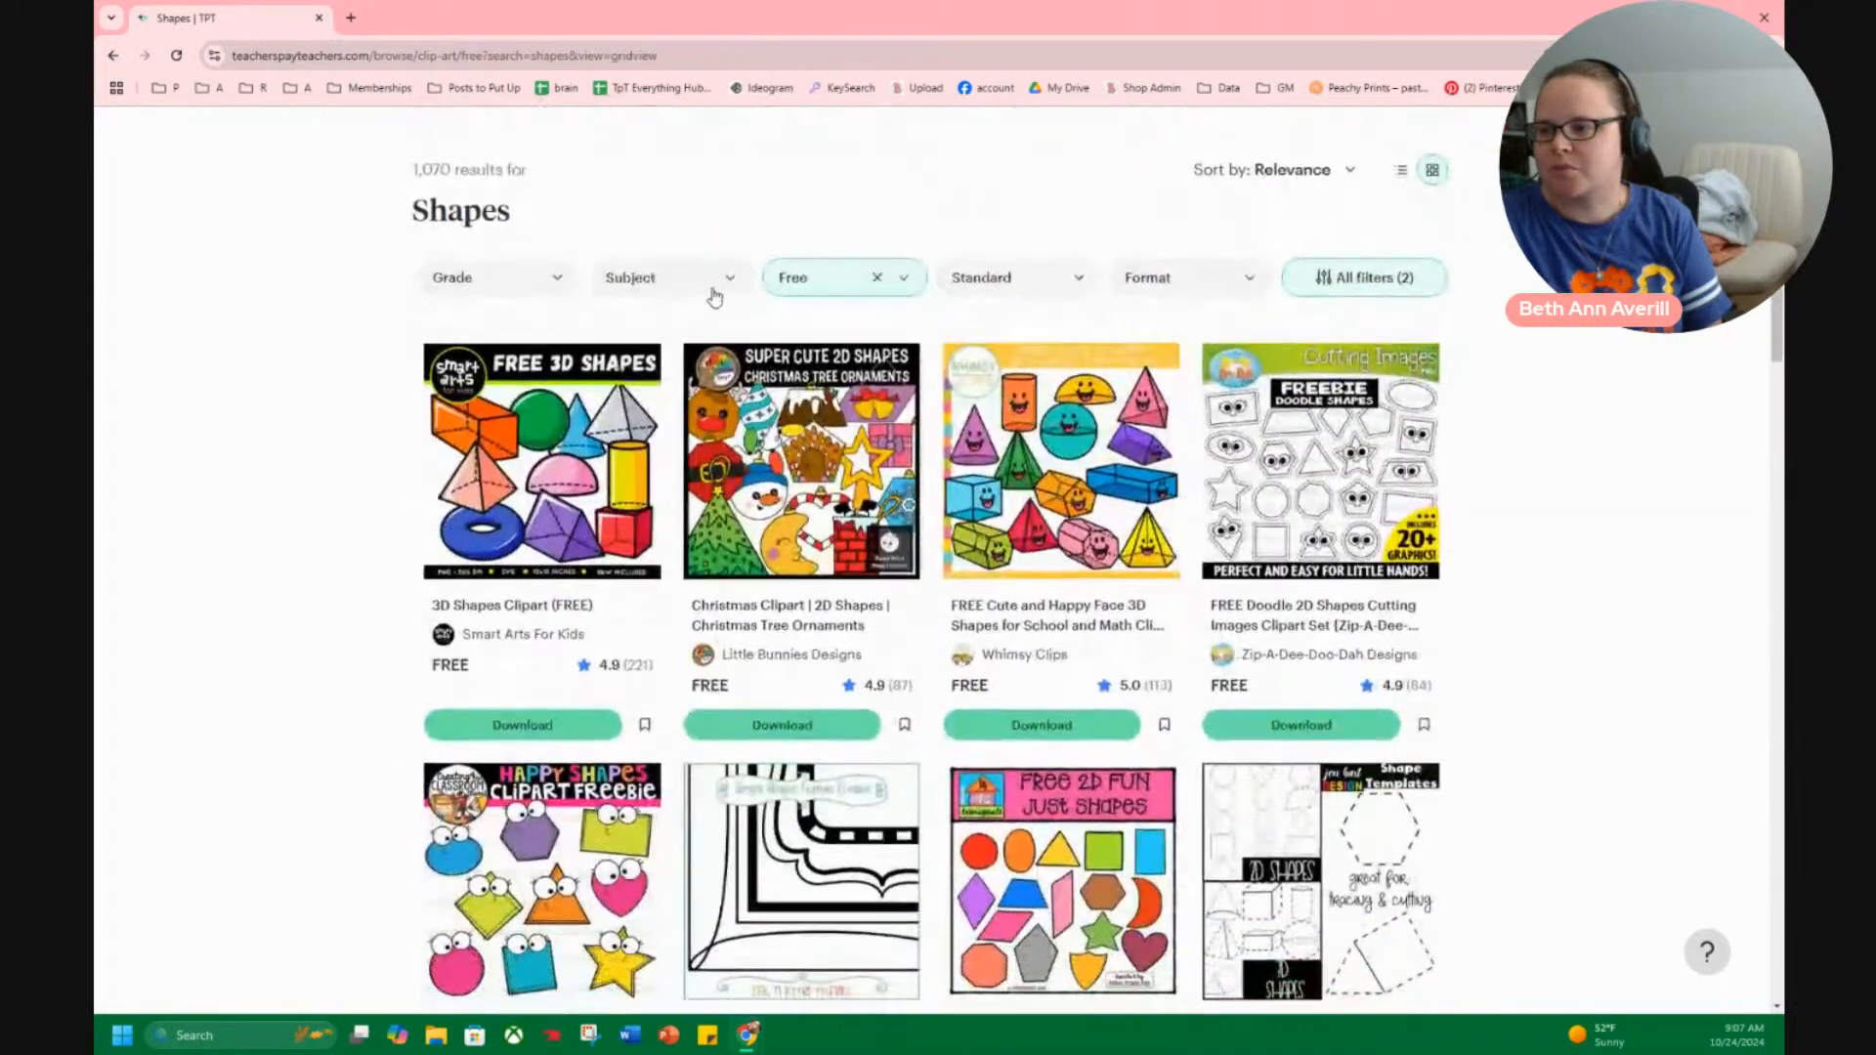
click(736, 278)
mouse_move(767, 391)
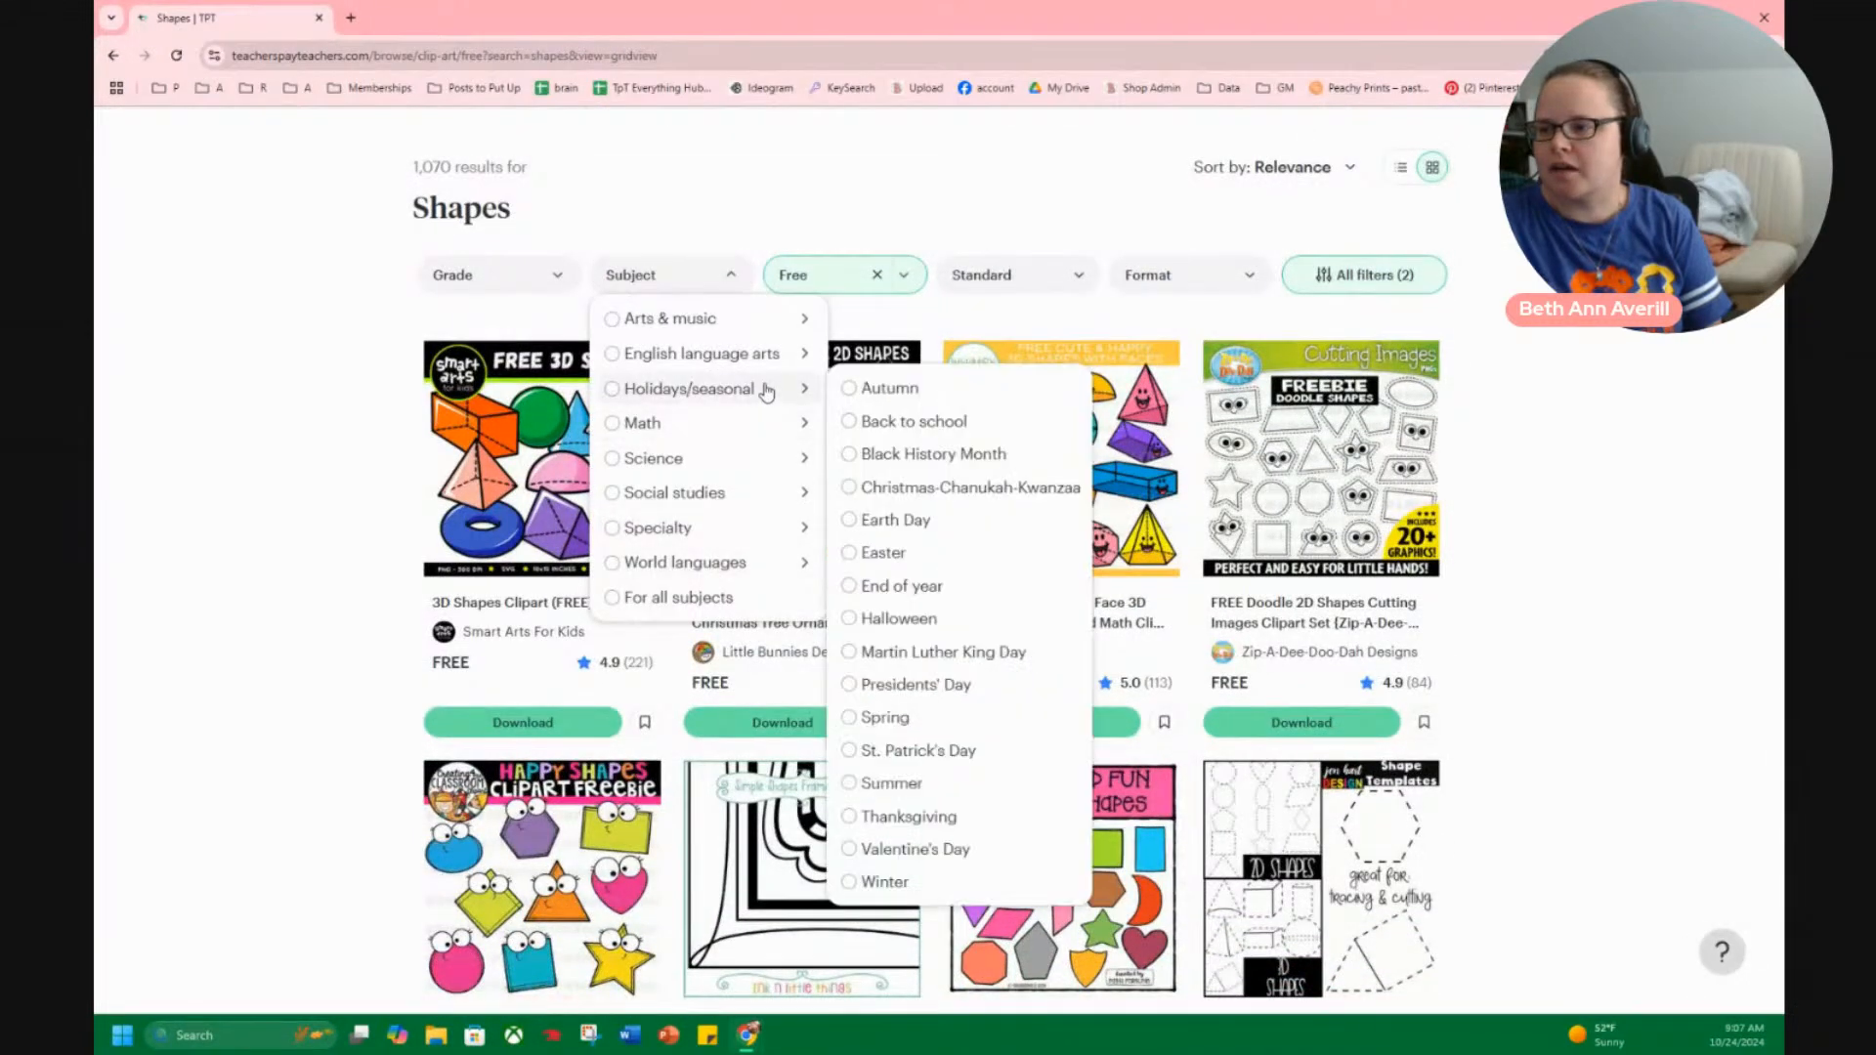
click(885, 389)
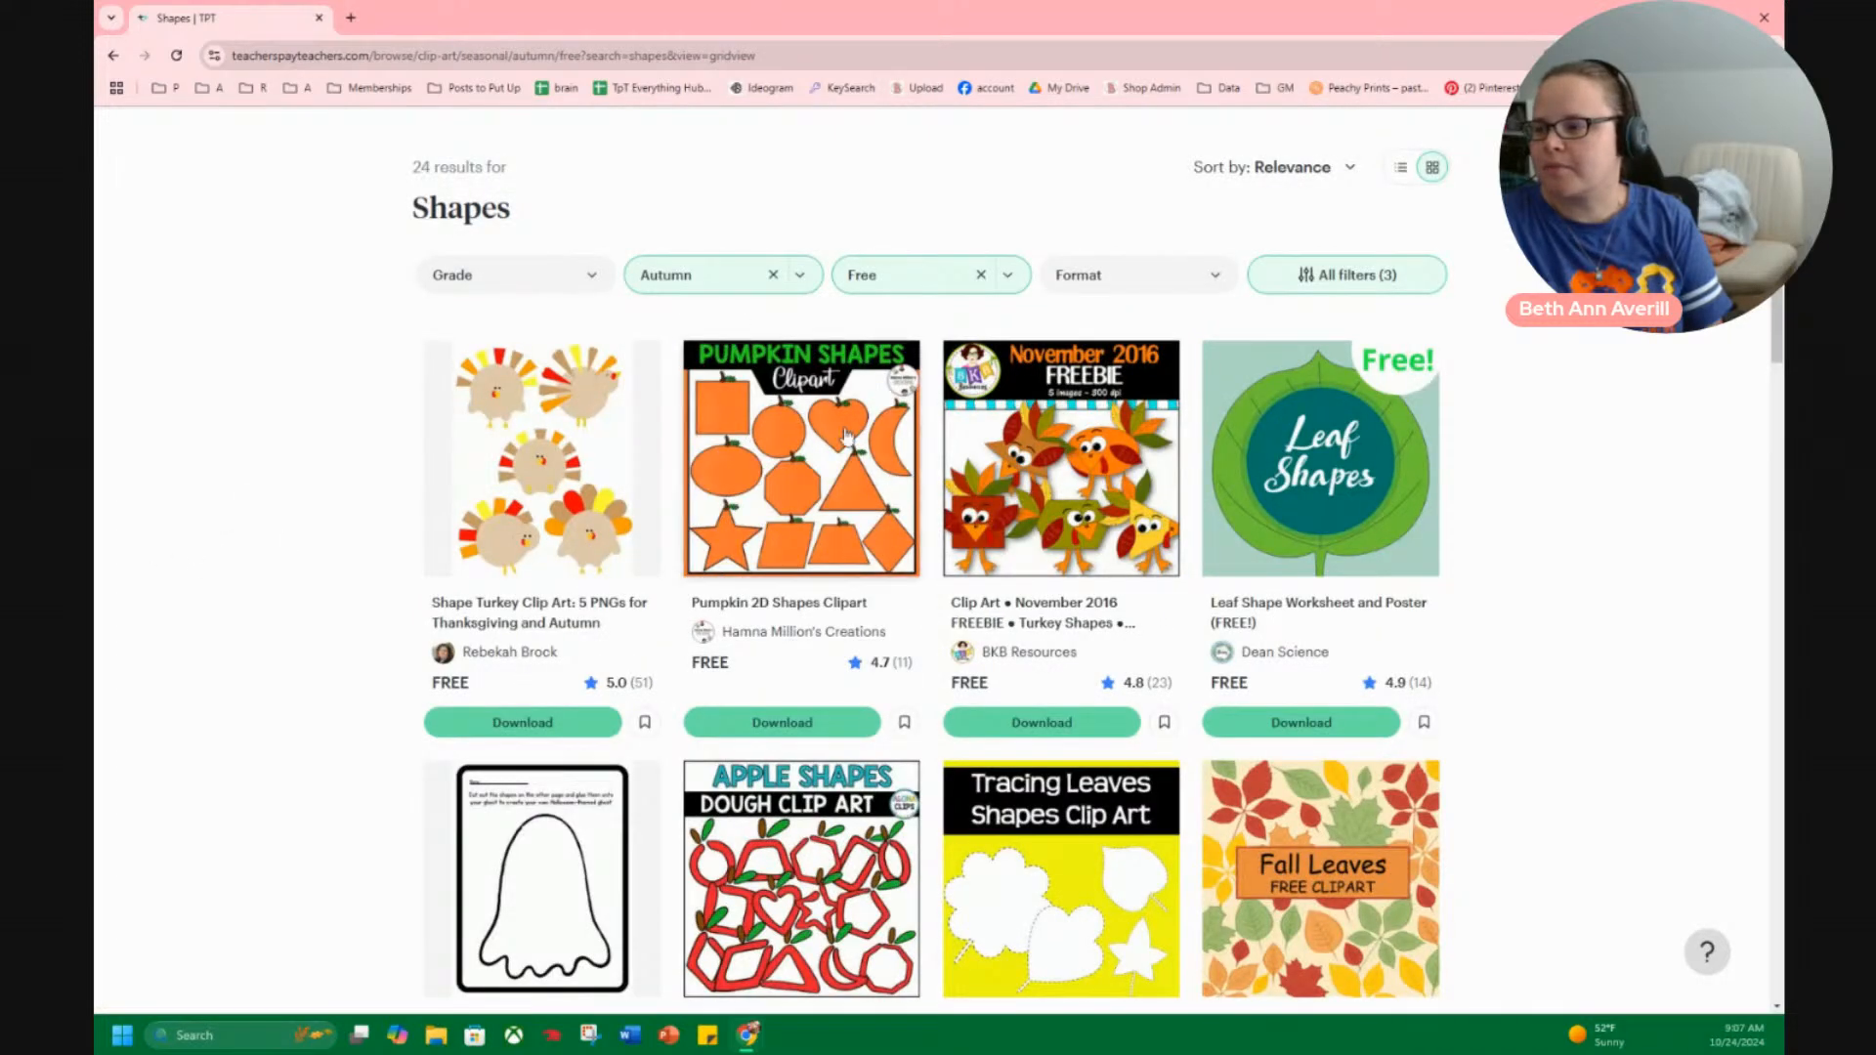
Examine the free Autumn shape clip art sets through to the end of the results page.
scroll(875, 587, down, 3)
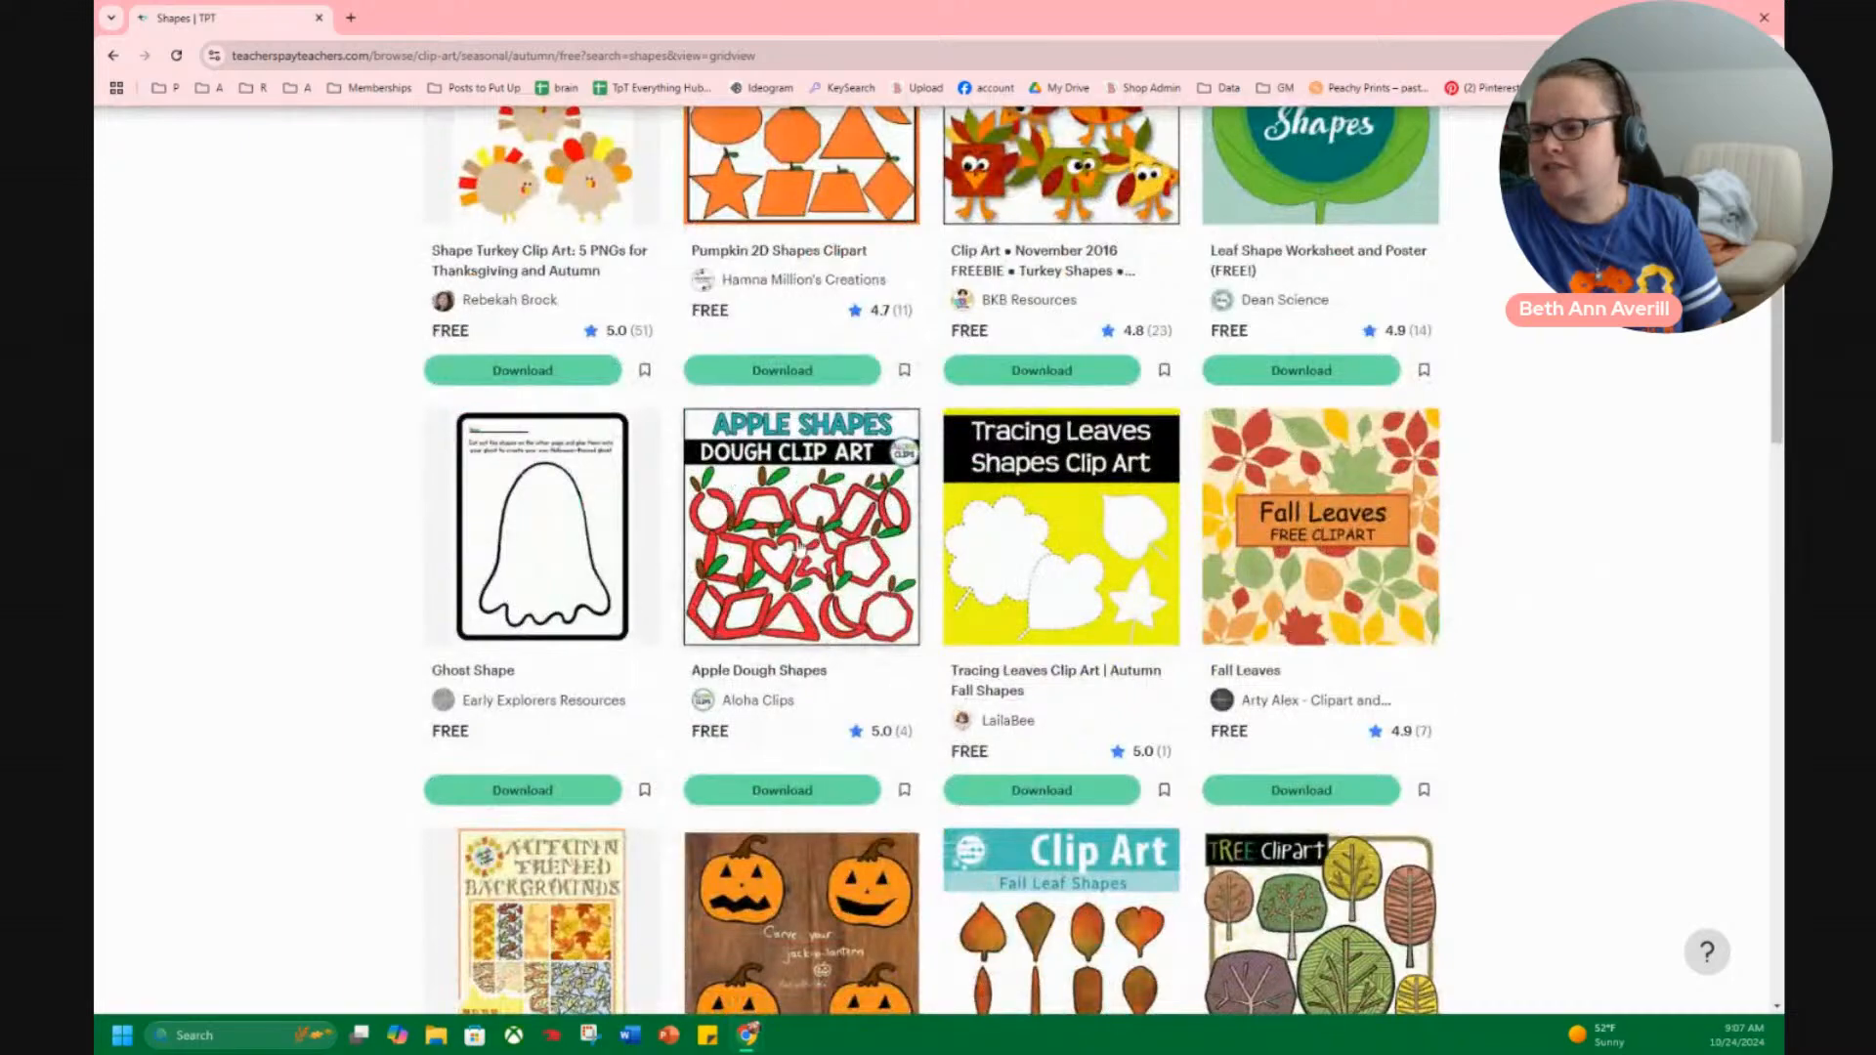
scroll(784, 566, down, 3)
scroll(1173, 569, up, 3)
scroll(1590, 571, down, 3)
scroll(1590, 571, down, 6)
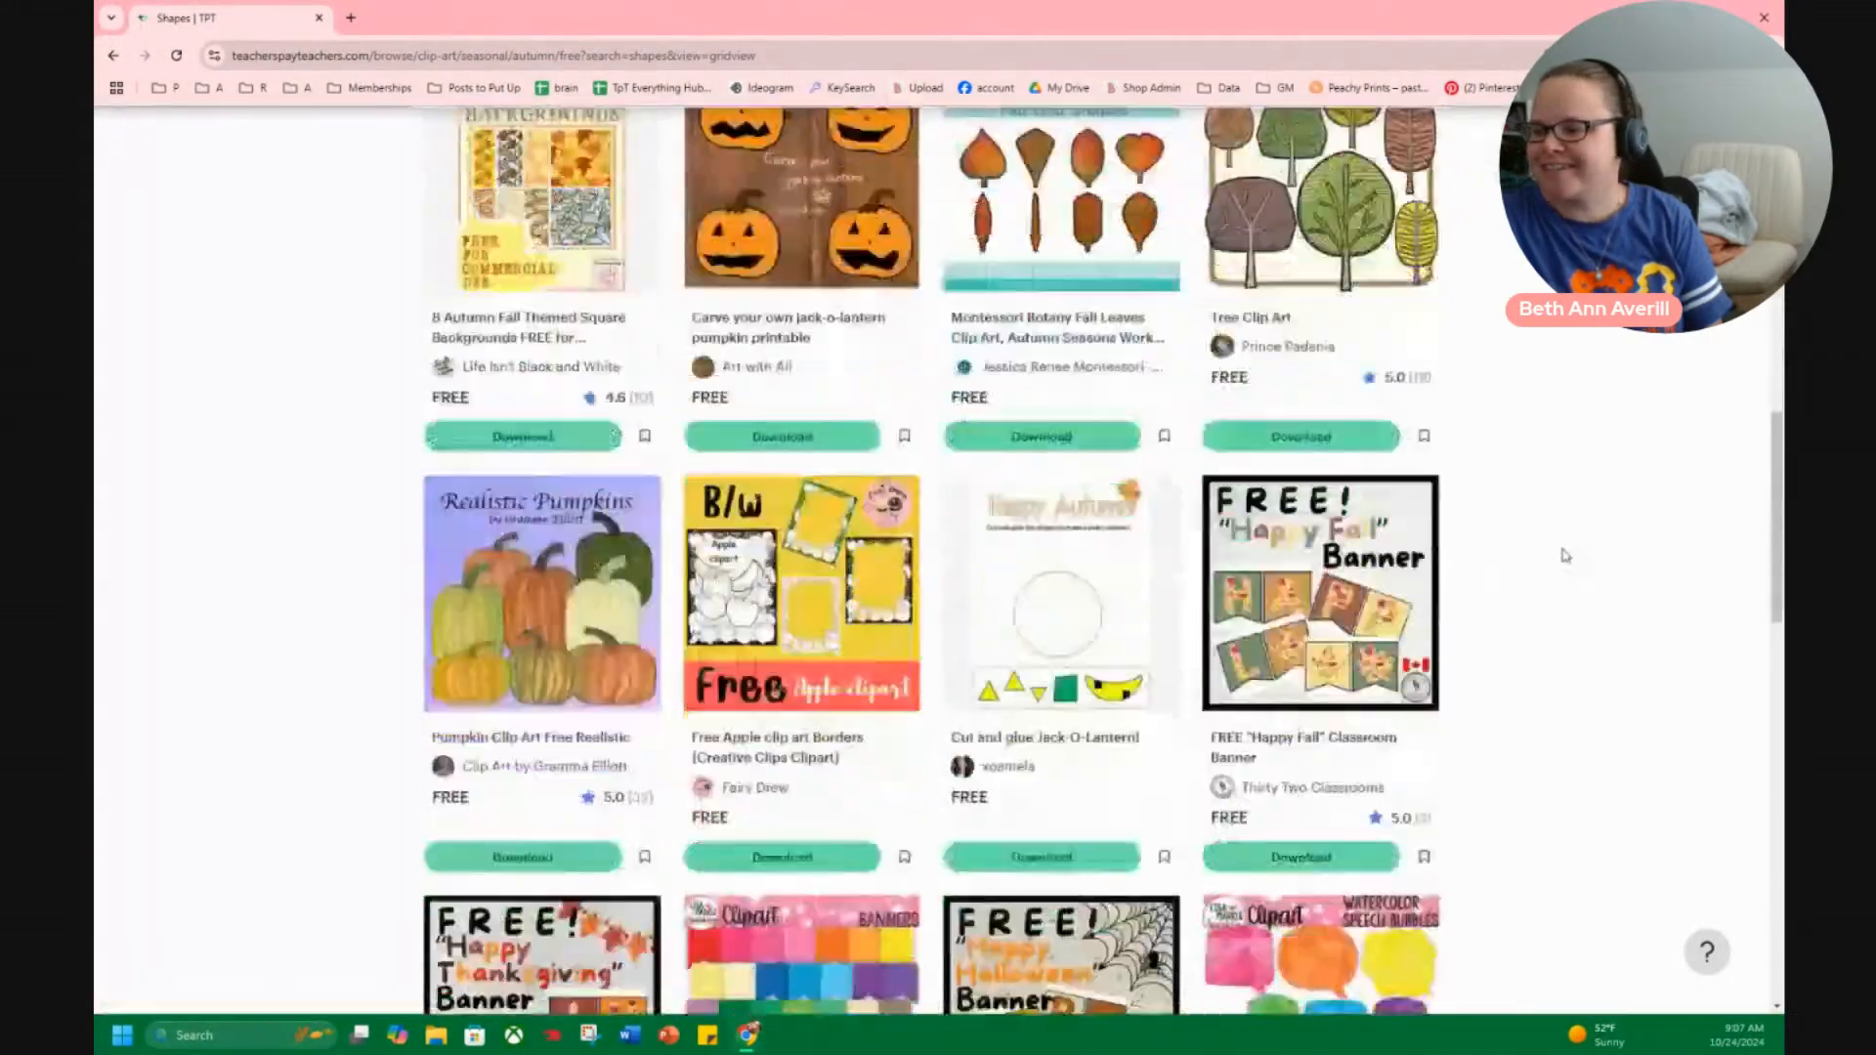
scroll(1544, 555, down, 2)
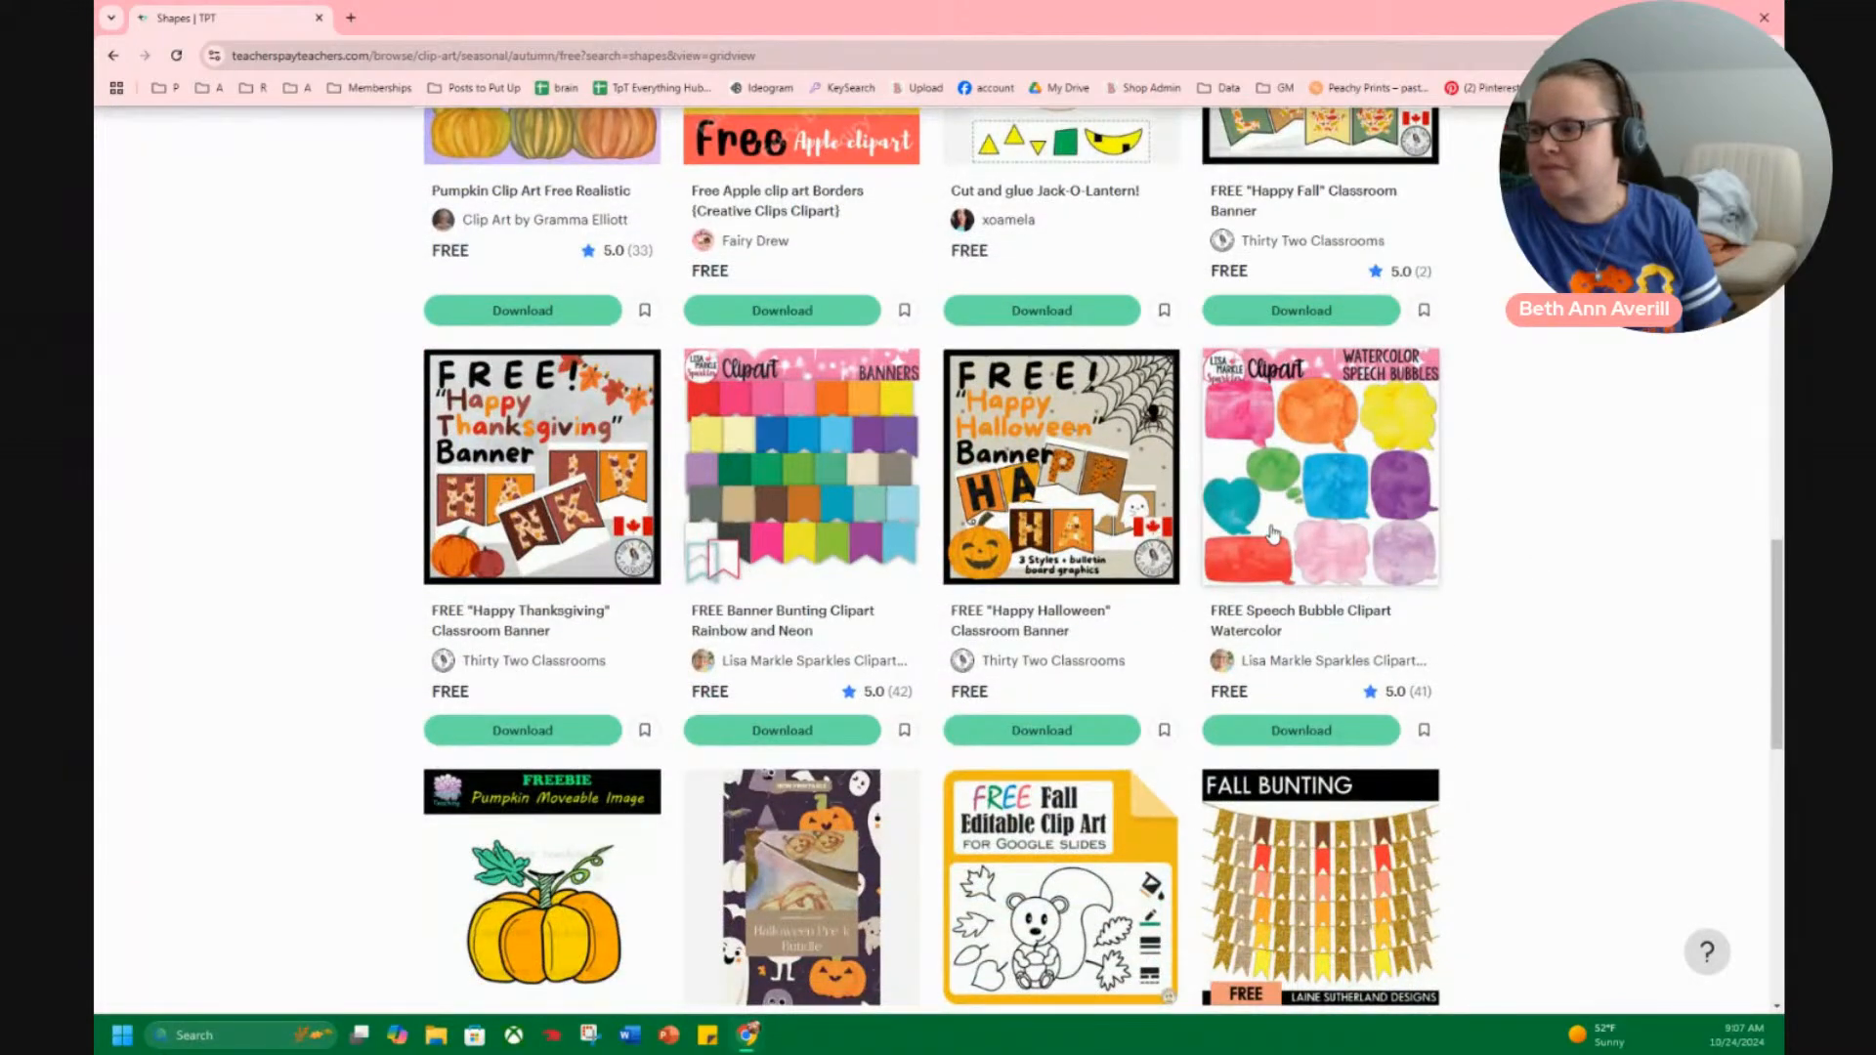
scroll(1372, 438, down, 3)
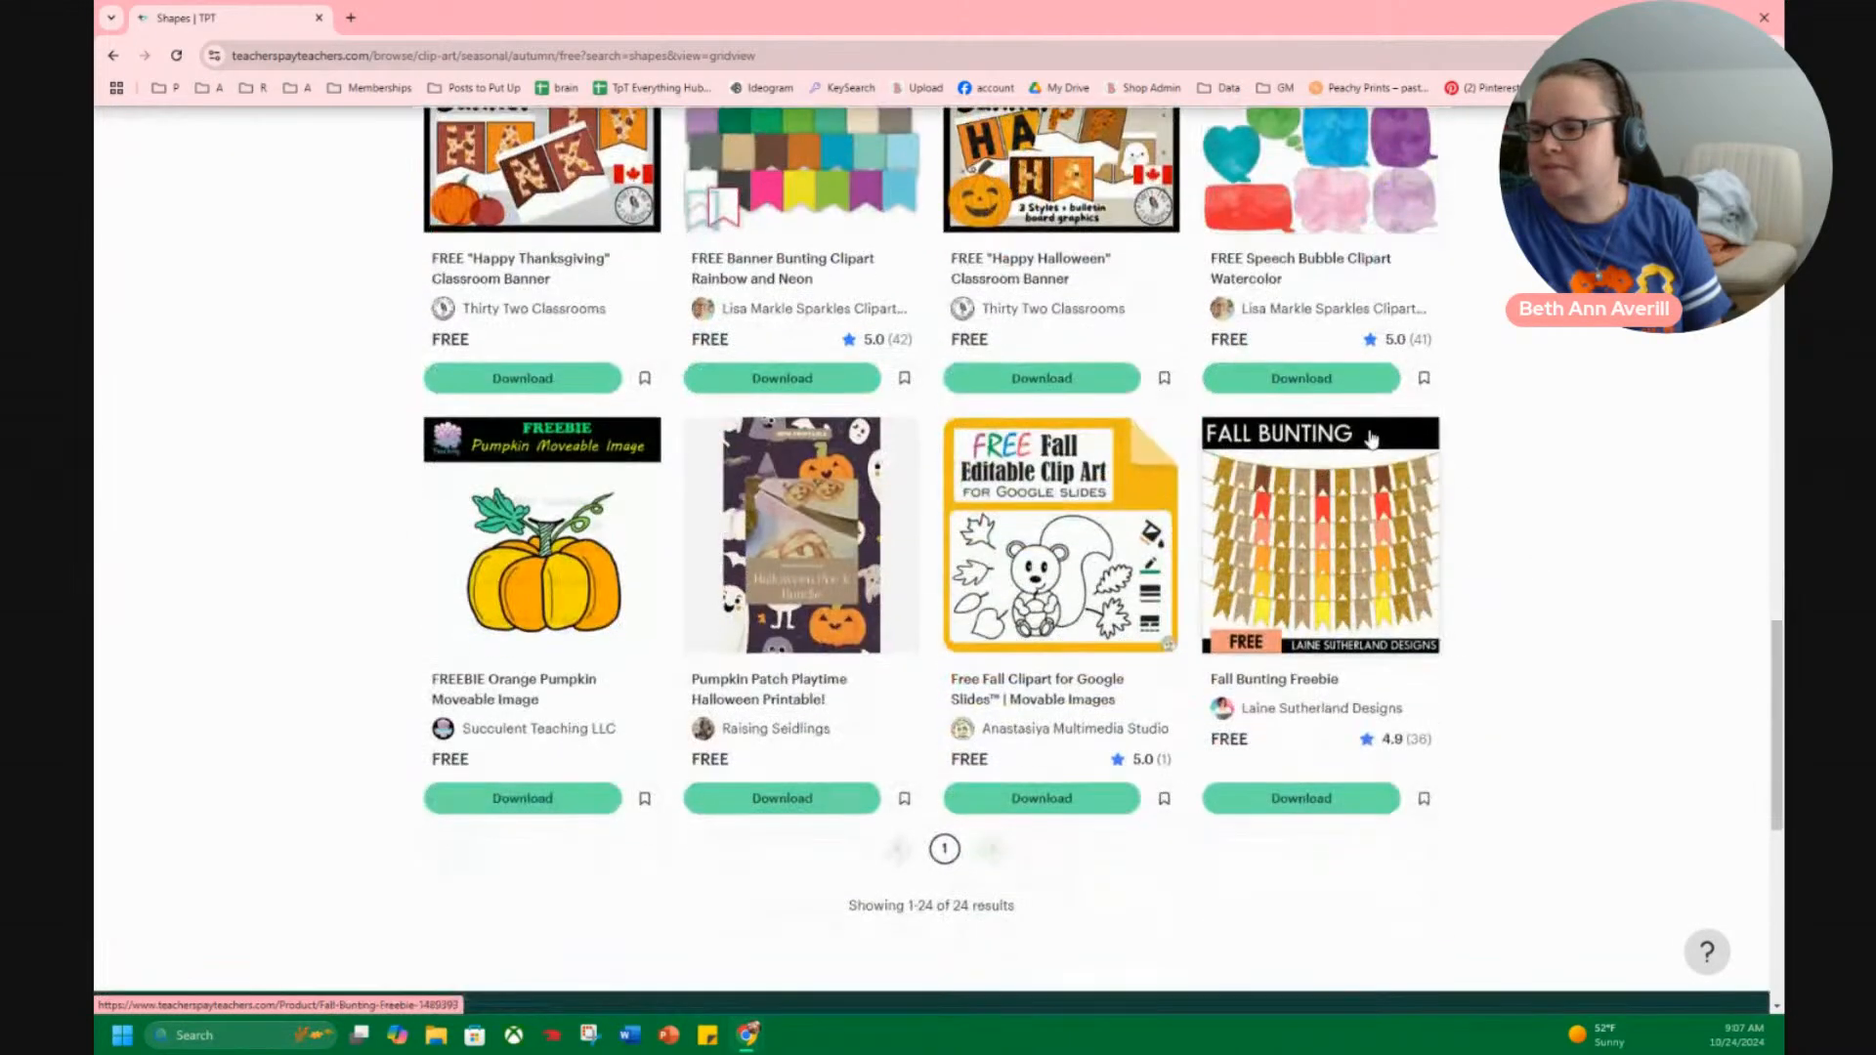
scroll(1320, 508, down, 2)
scroll(1300, 528, up, 5)
scroll(1292, 506, up, 10)
scroll(1061, 819, down, 3)
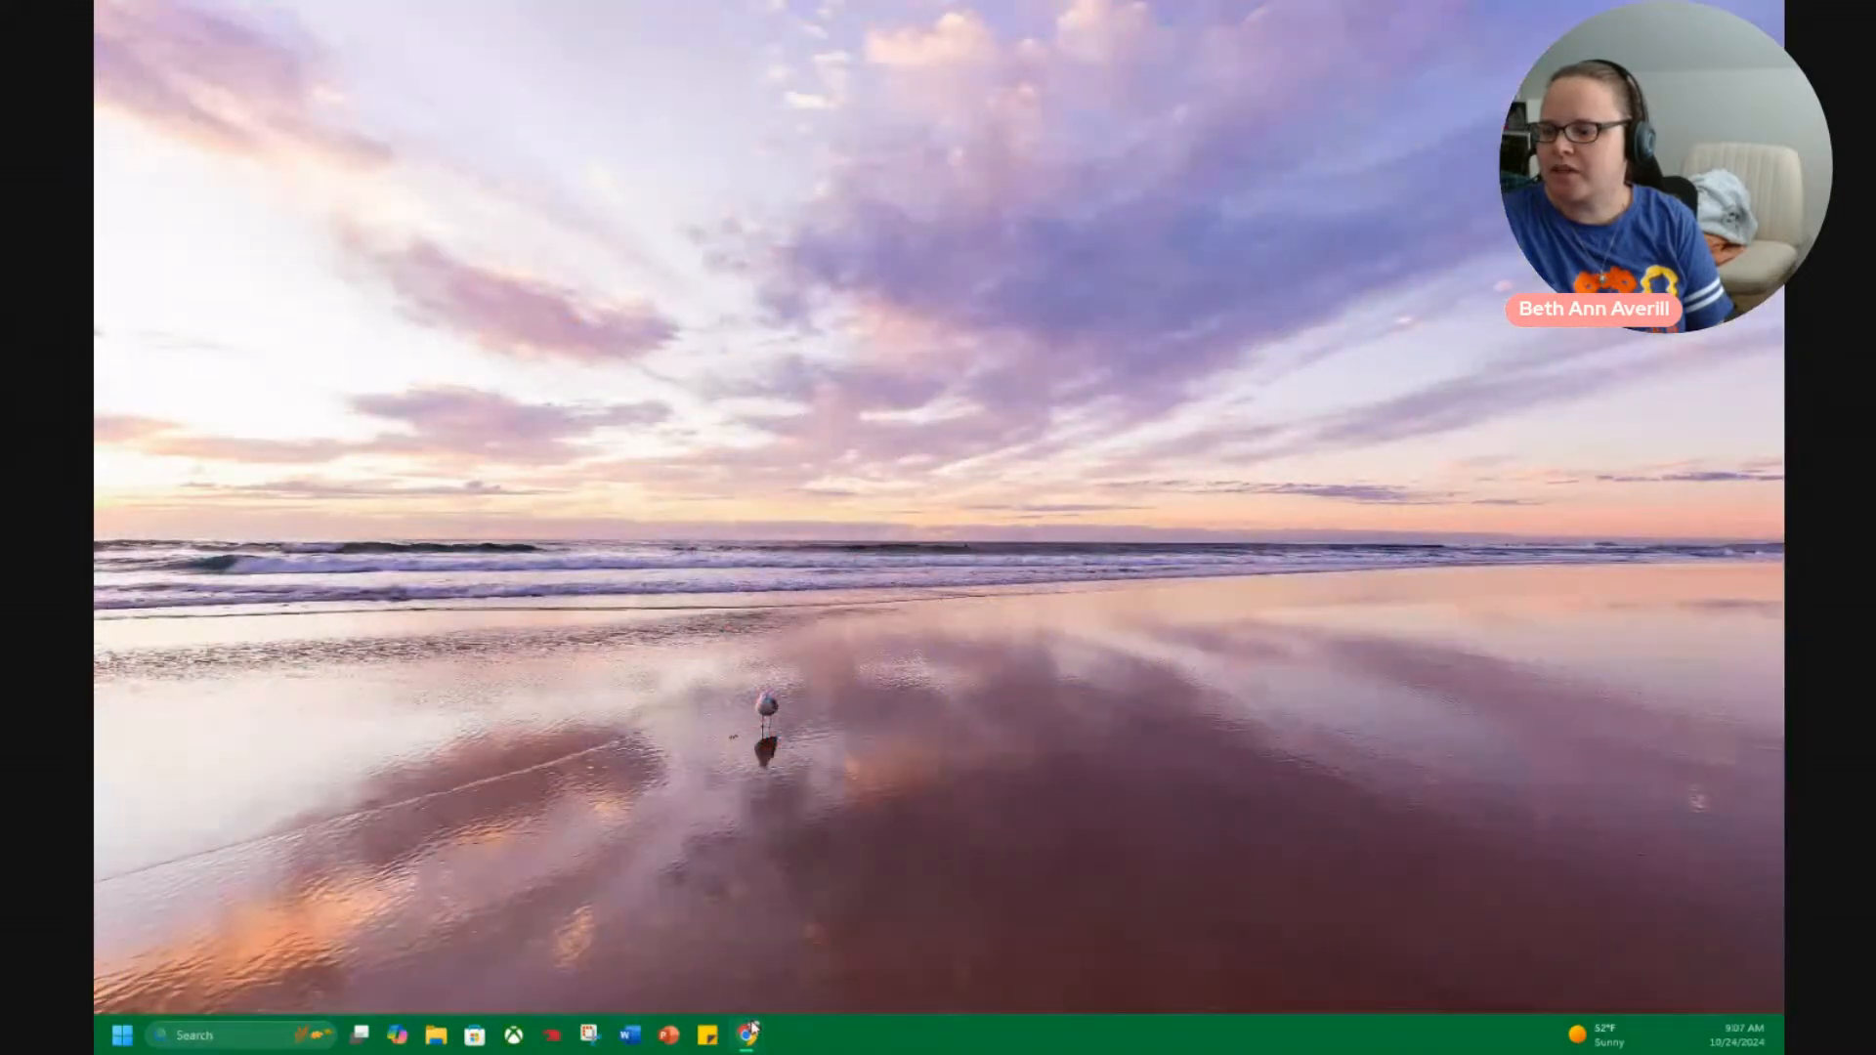
Switch to PowerPoint, create a blank presentation, and delete the title and subtitle placeholders from its slide.
mouse_move(754, 1028)
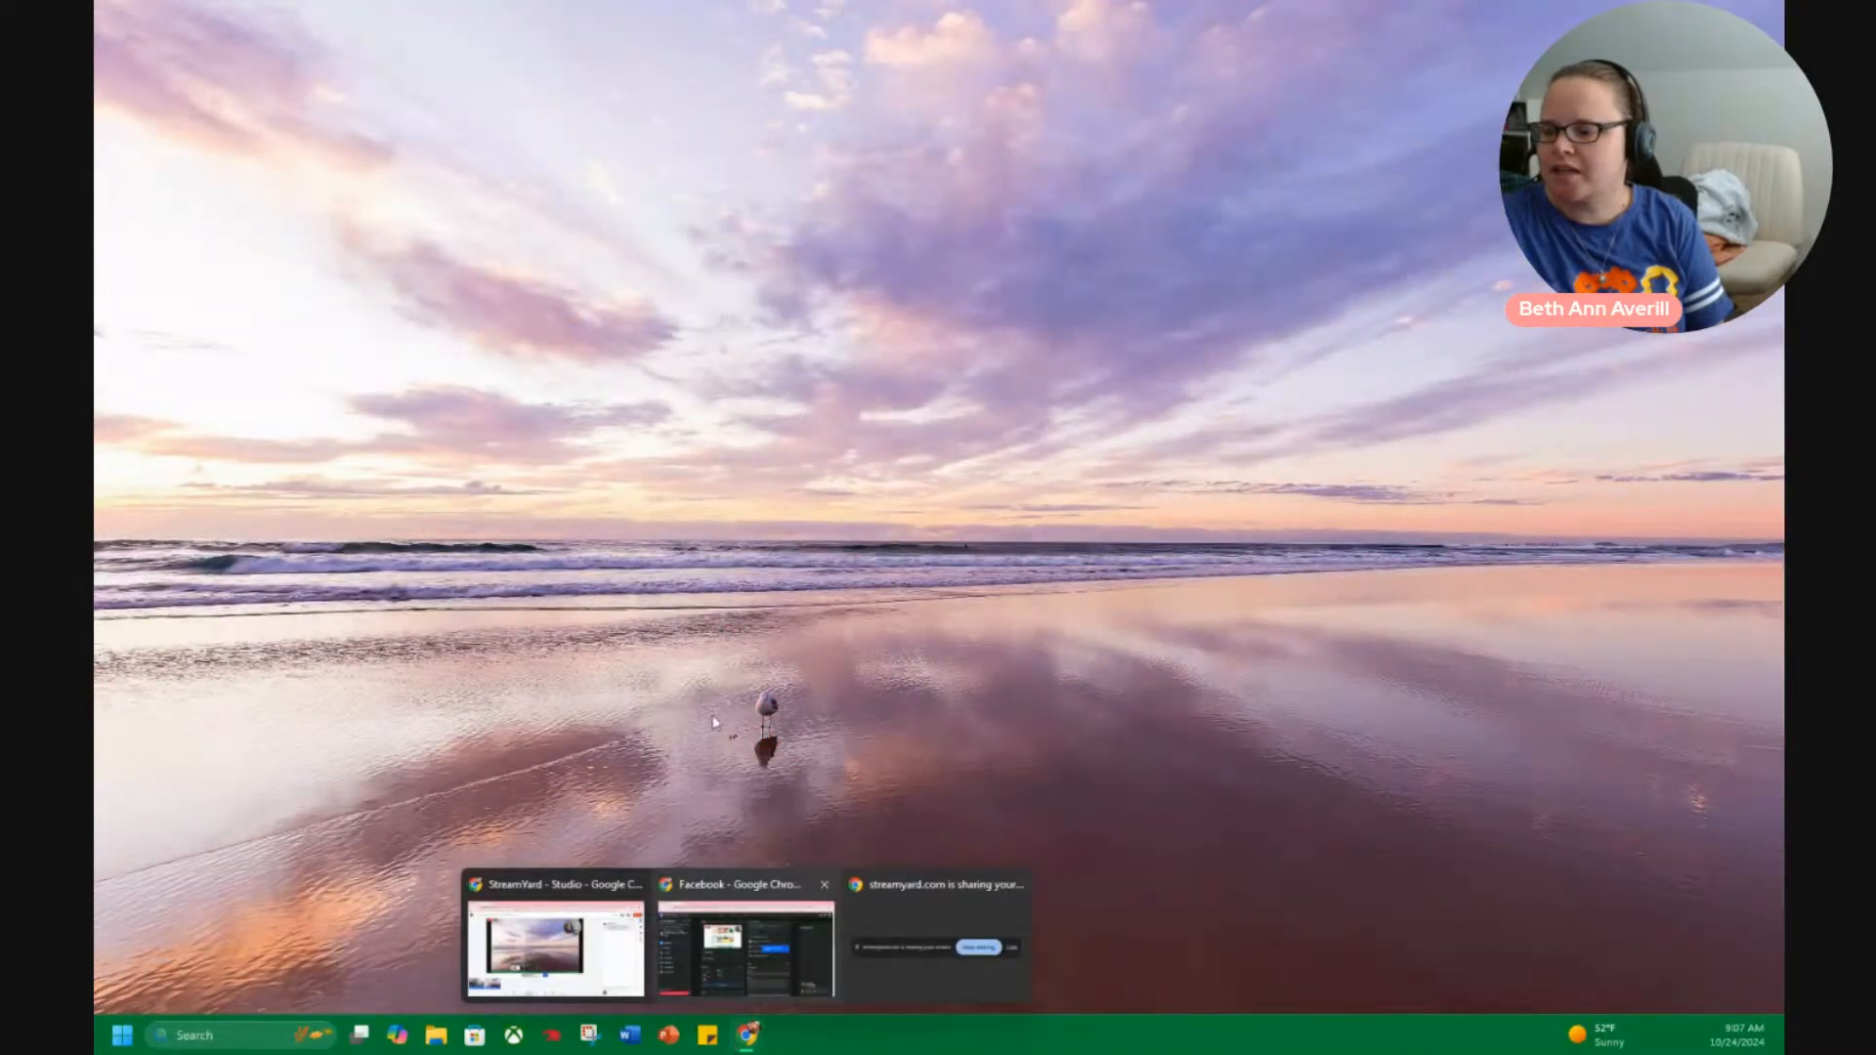
click(668, 1035)
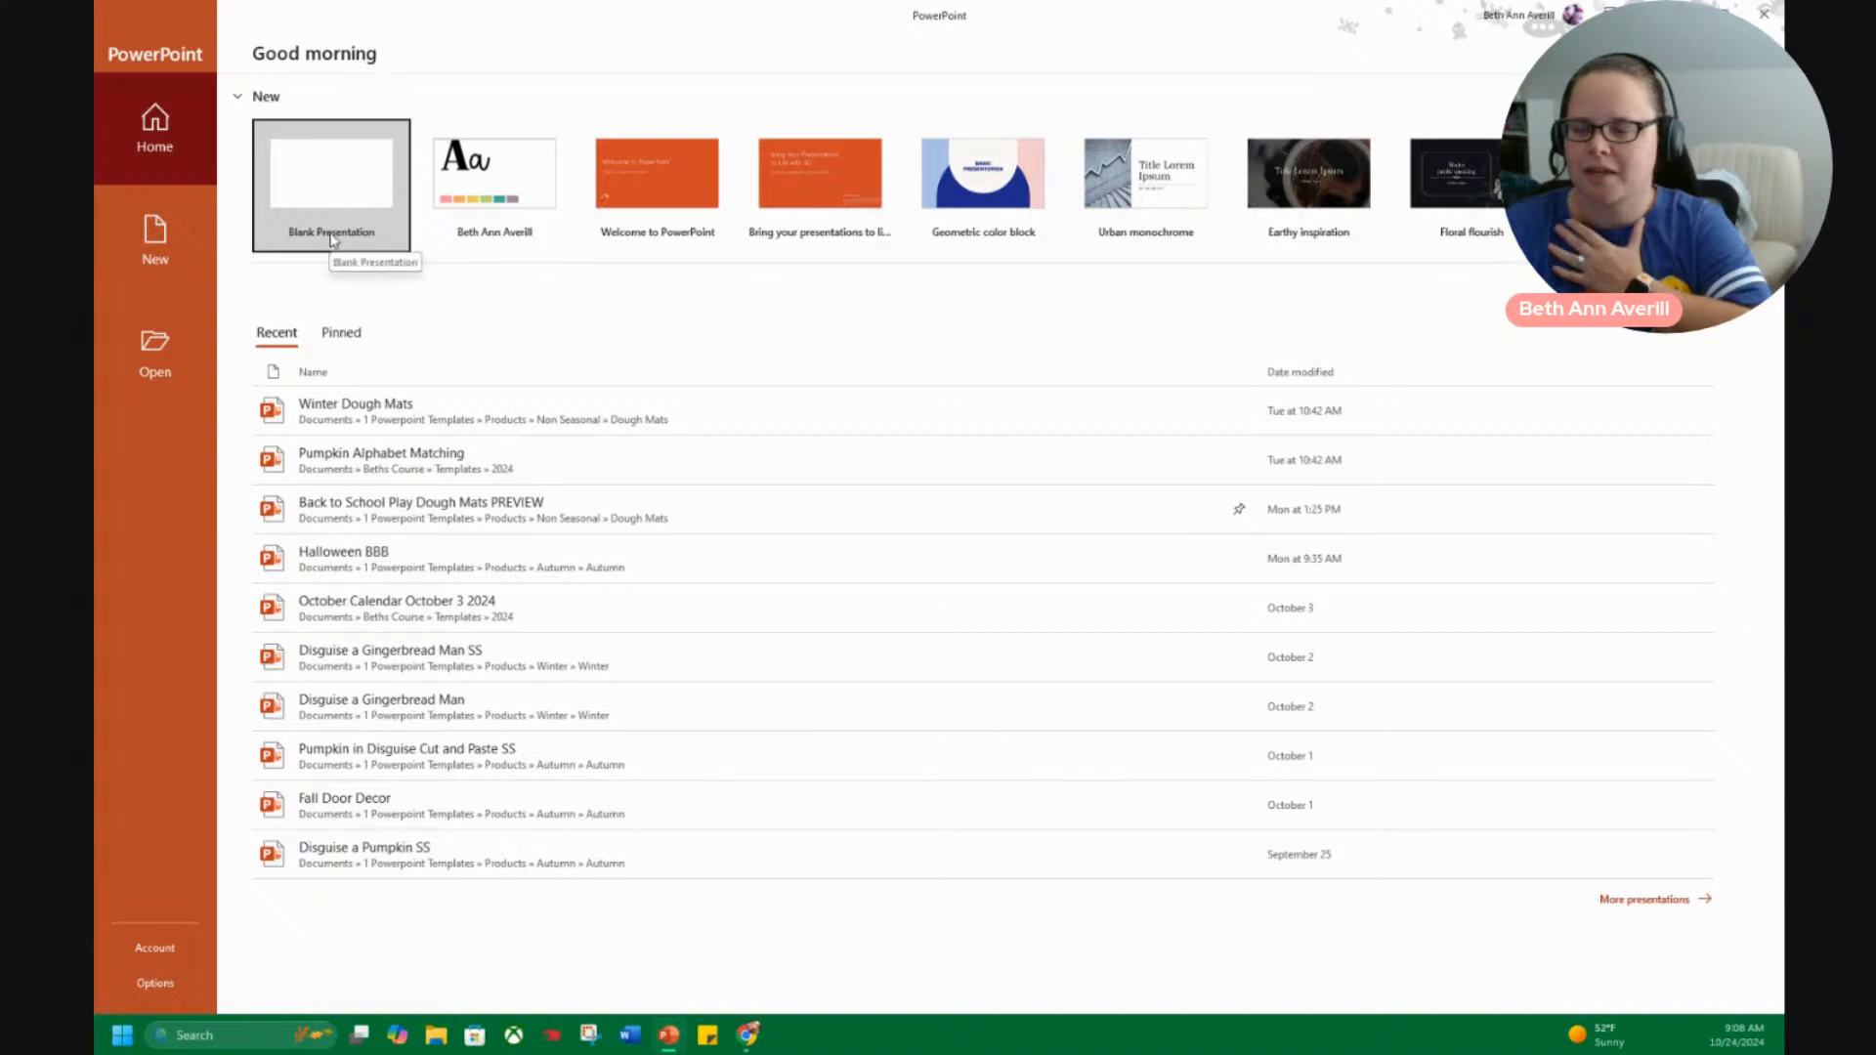
click(355, 177)
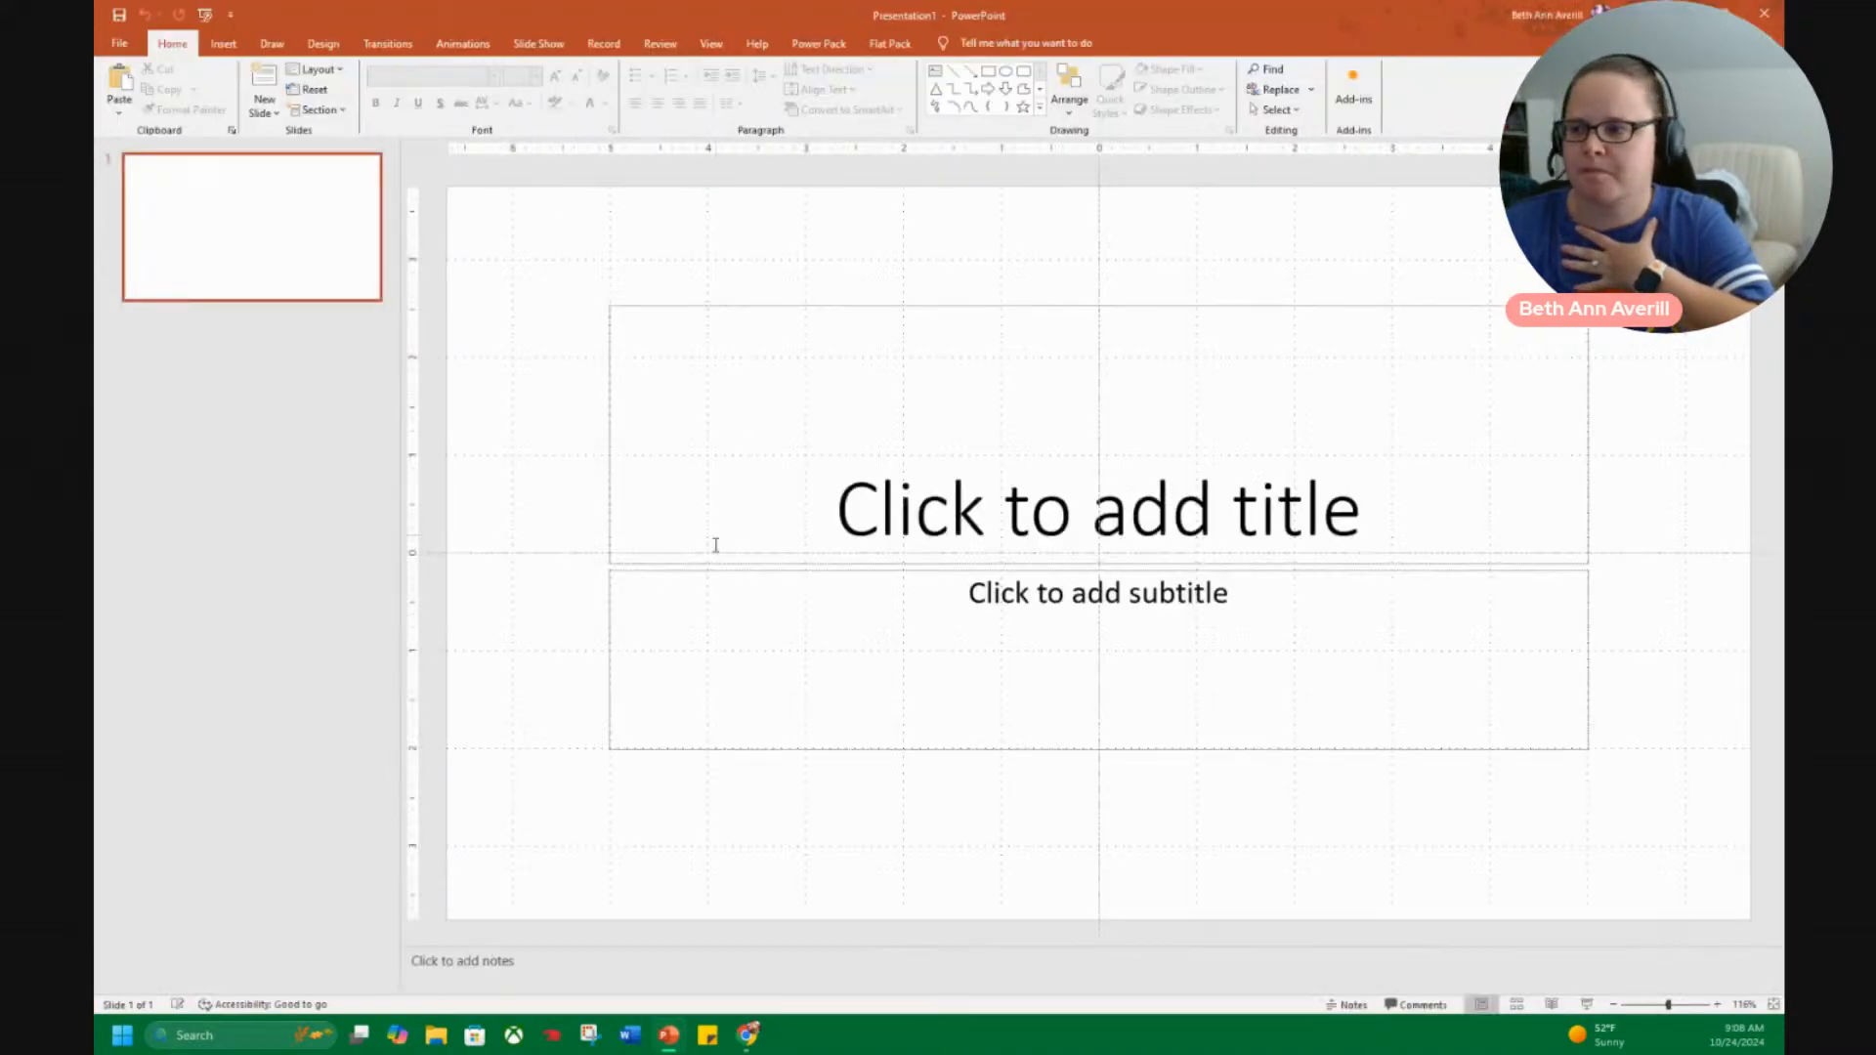
drag(536, 256, 1695, 869)
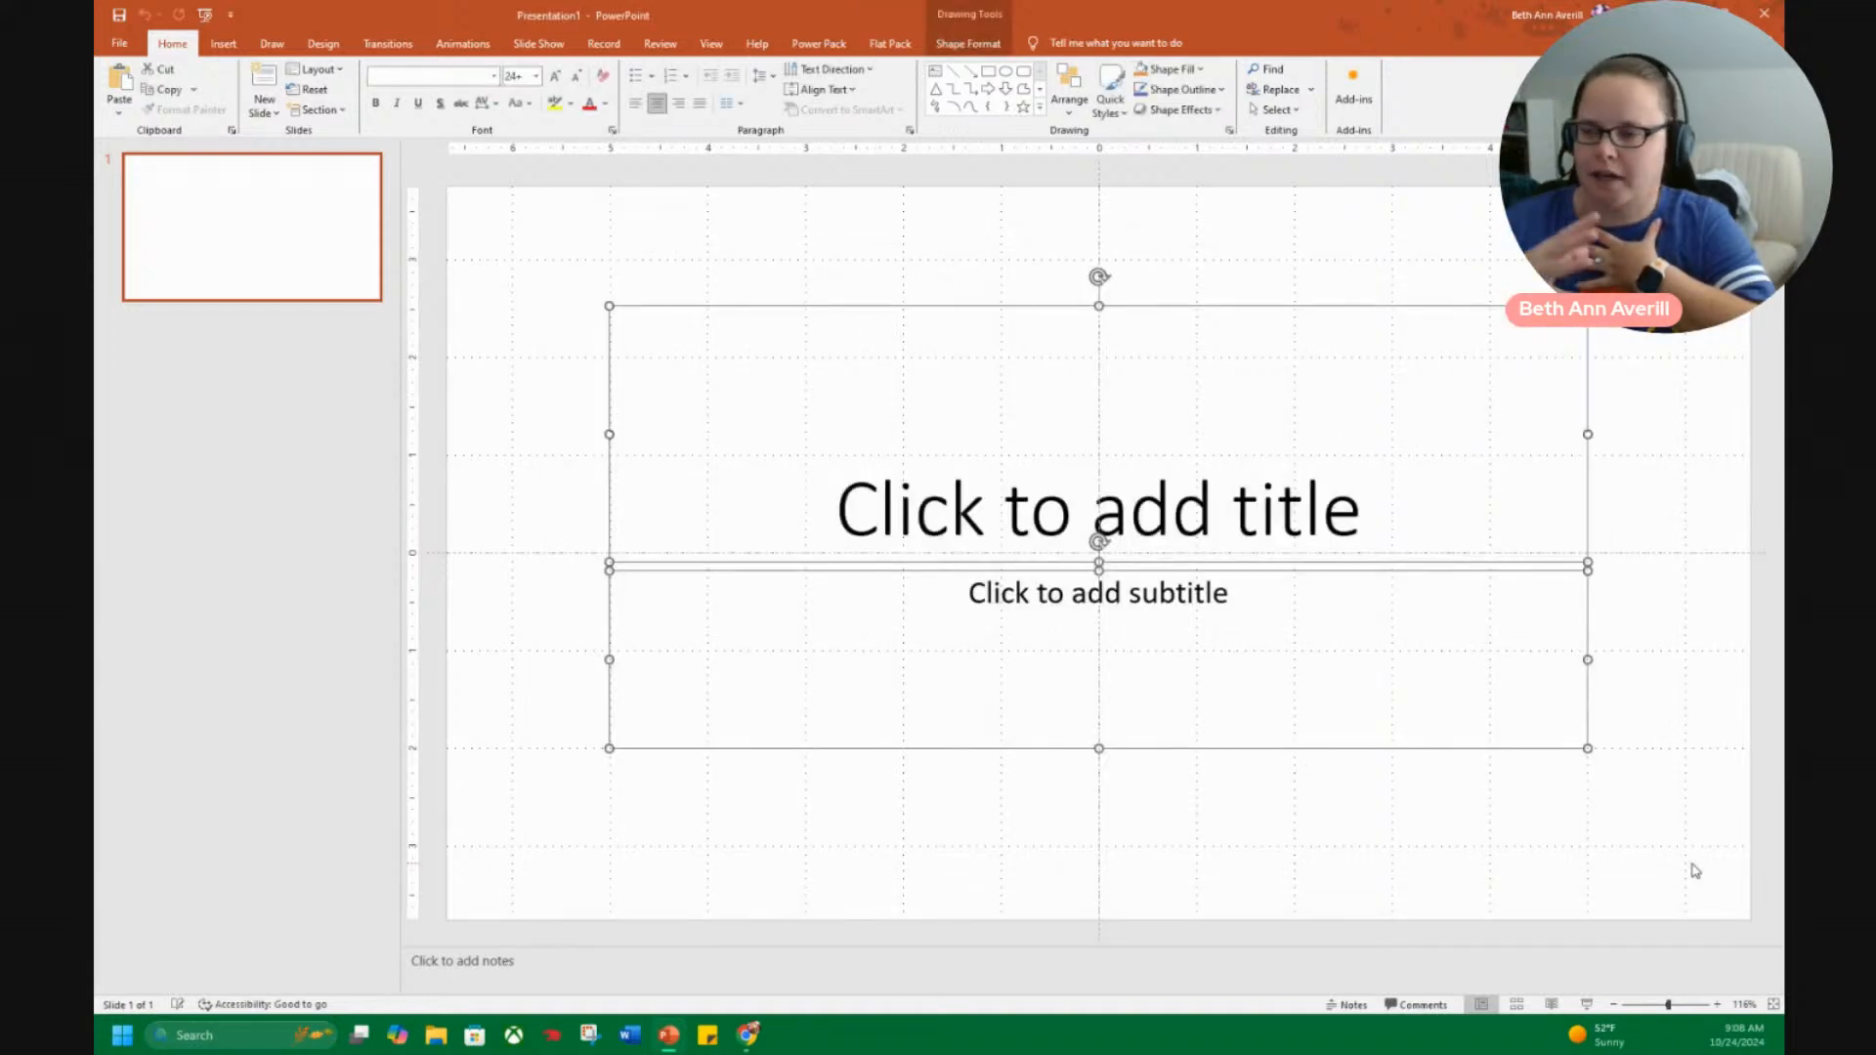
key(Delete)
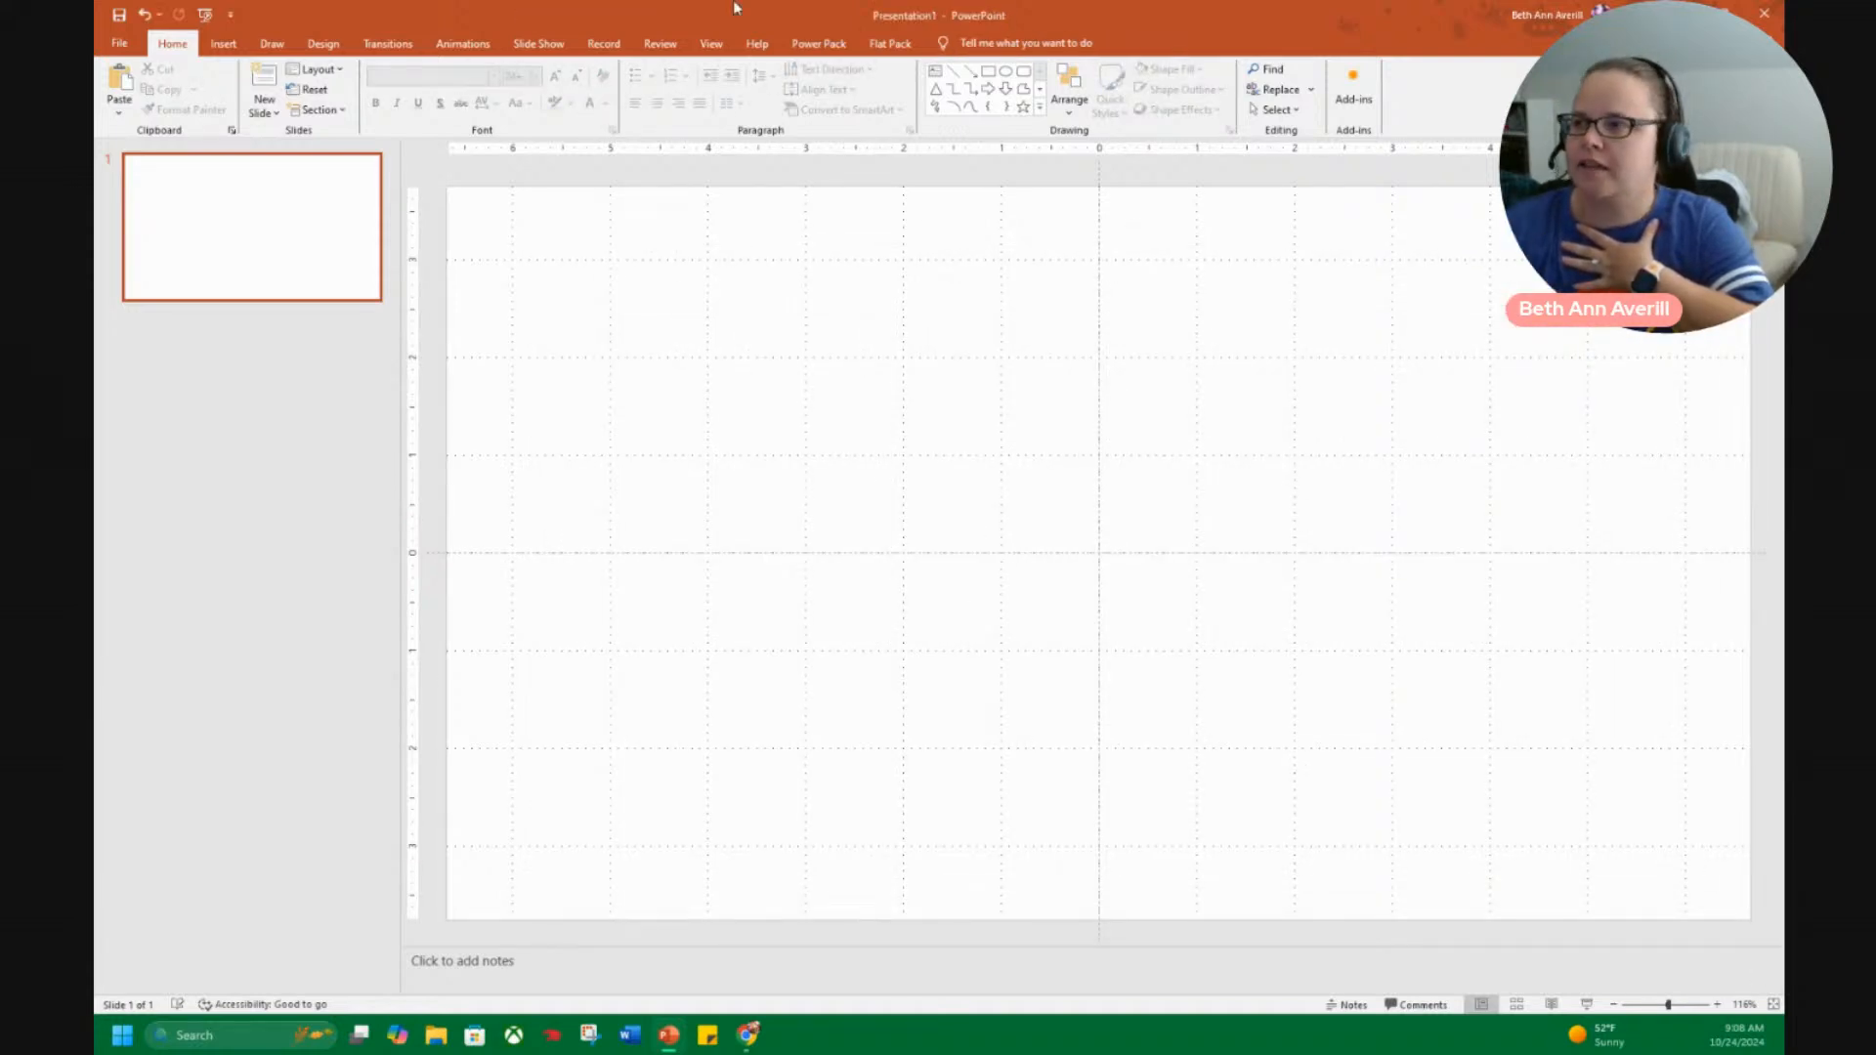
Apply the custom theme colour set named after the author to the blank presentation.
click(325, 43)
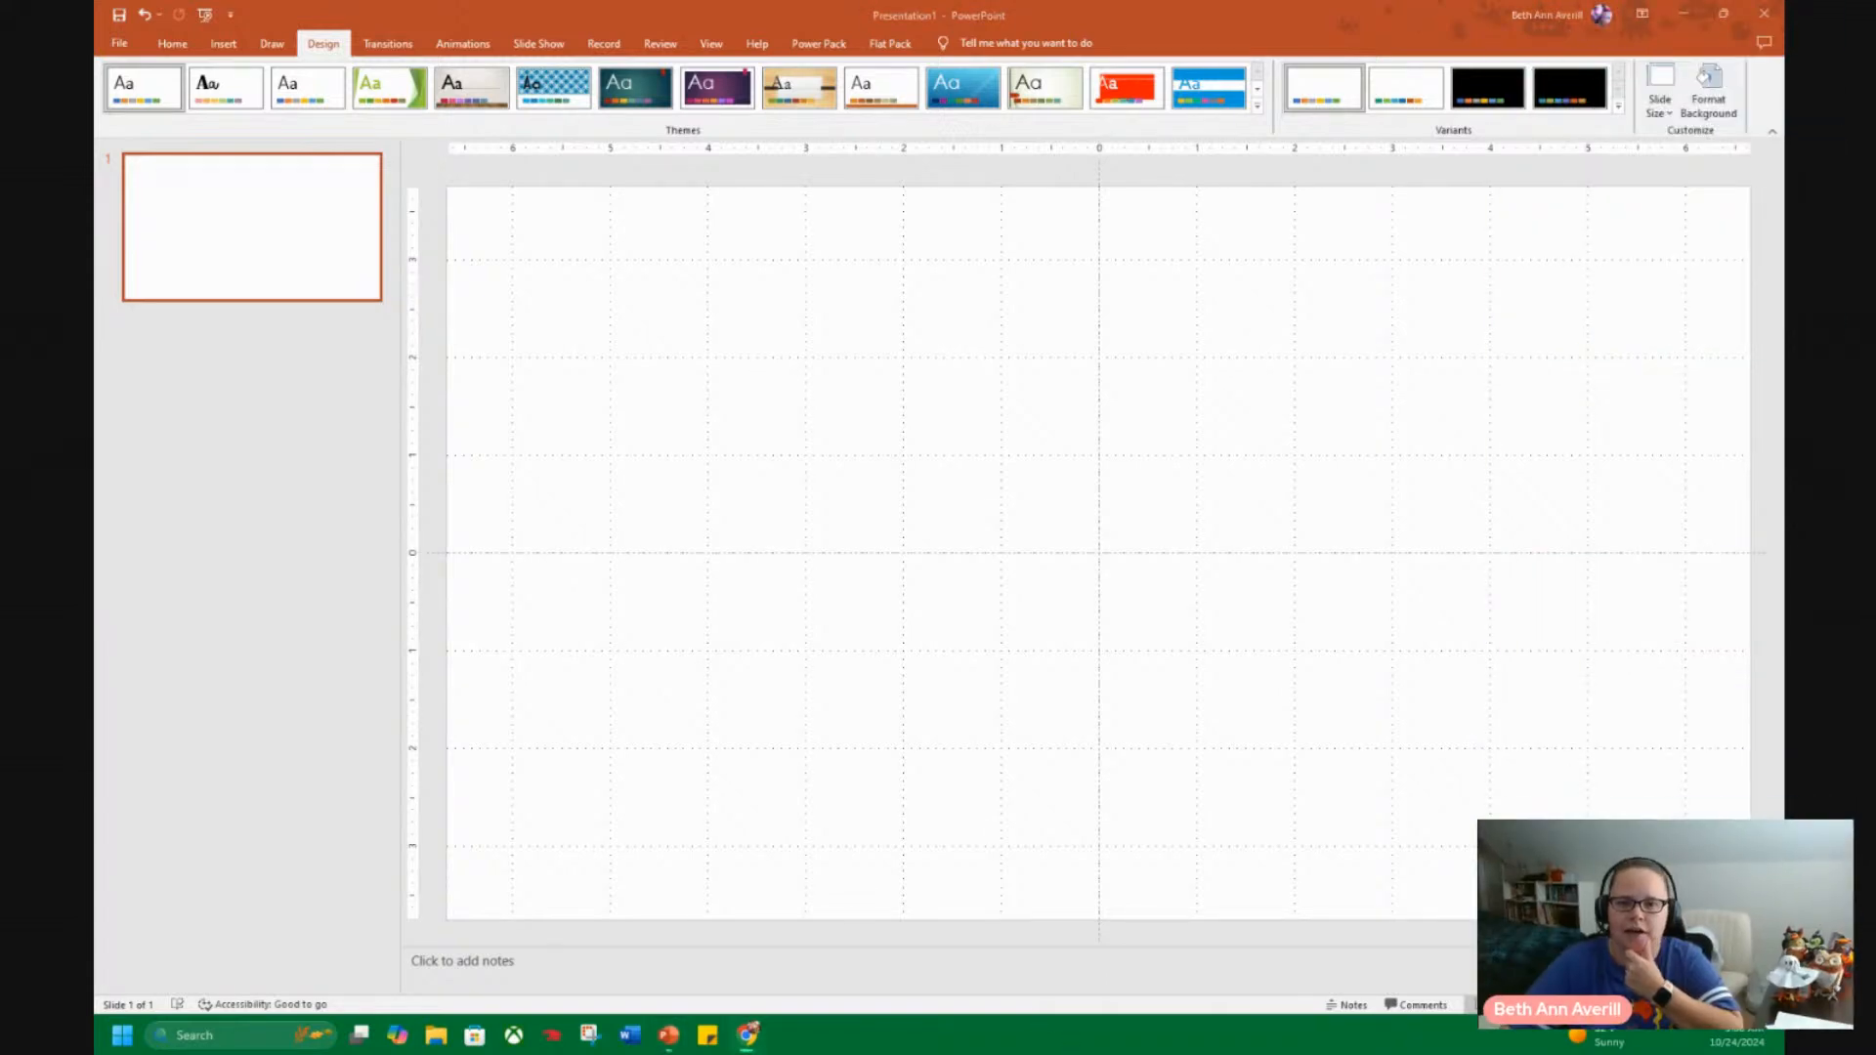
click(1620, 115)
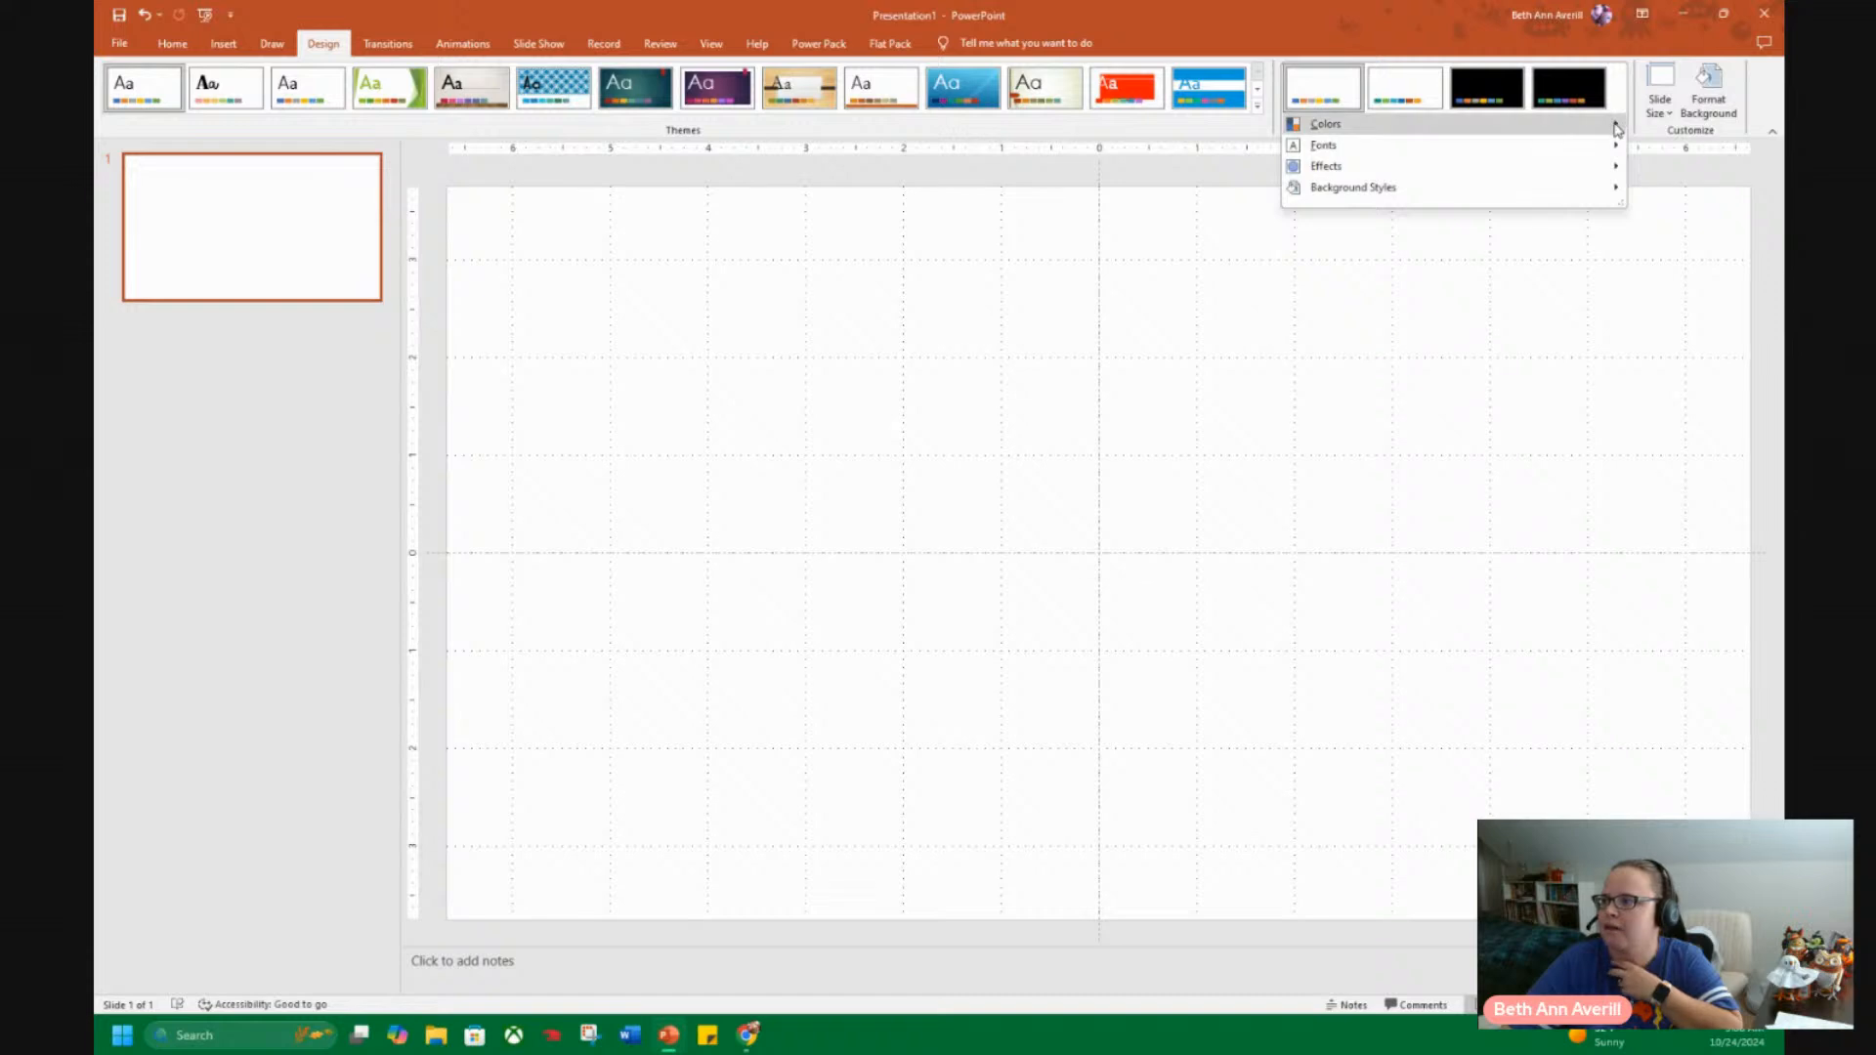
mouse_move(1492, 127)
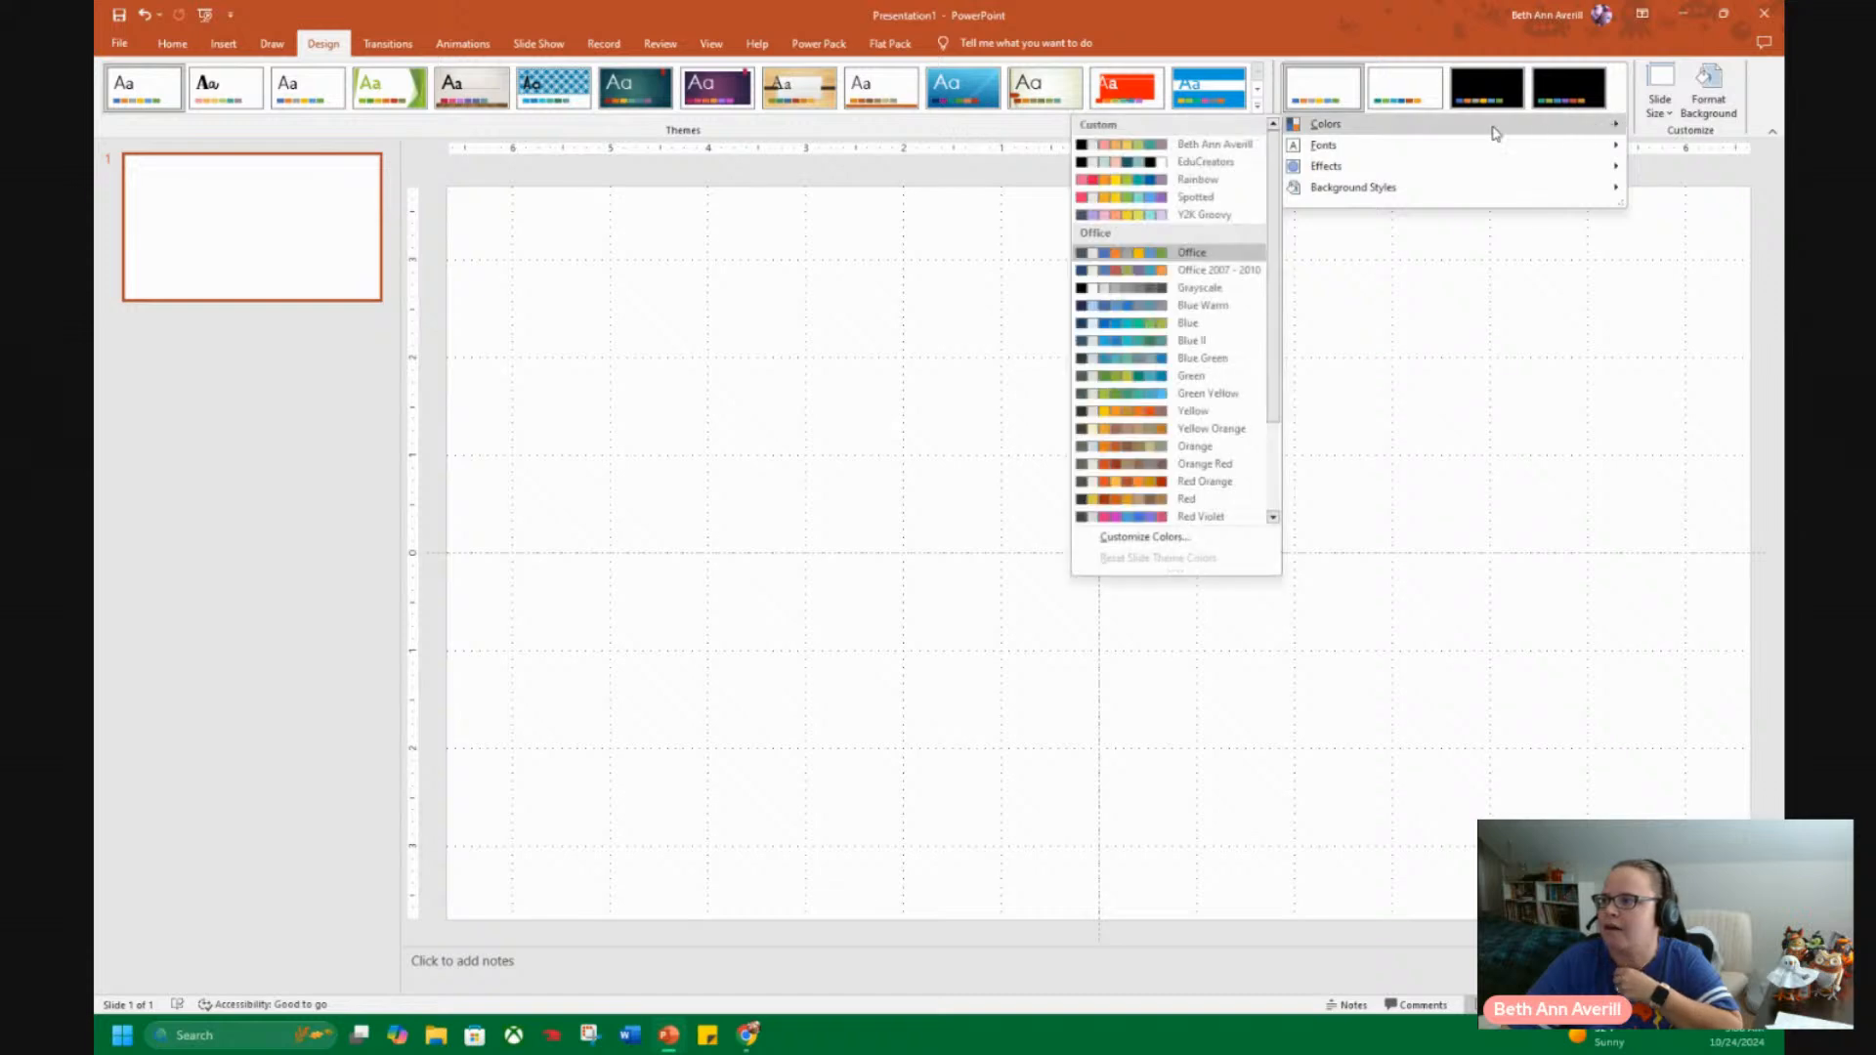
click(1188, 146)
Start a new set of theme colours and check where Accent 1's hex code is entered, leaving the colour as it is.
click(1618, 108)
mouse_move(1525, 124)
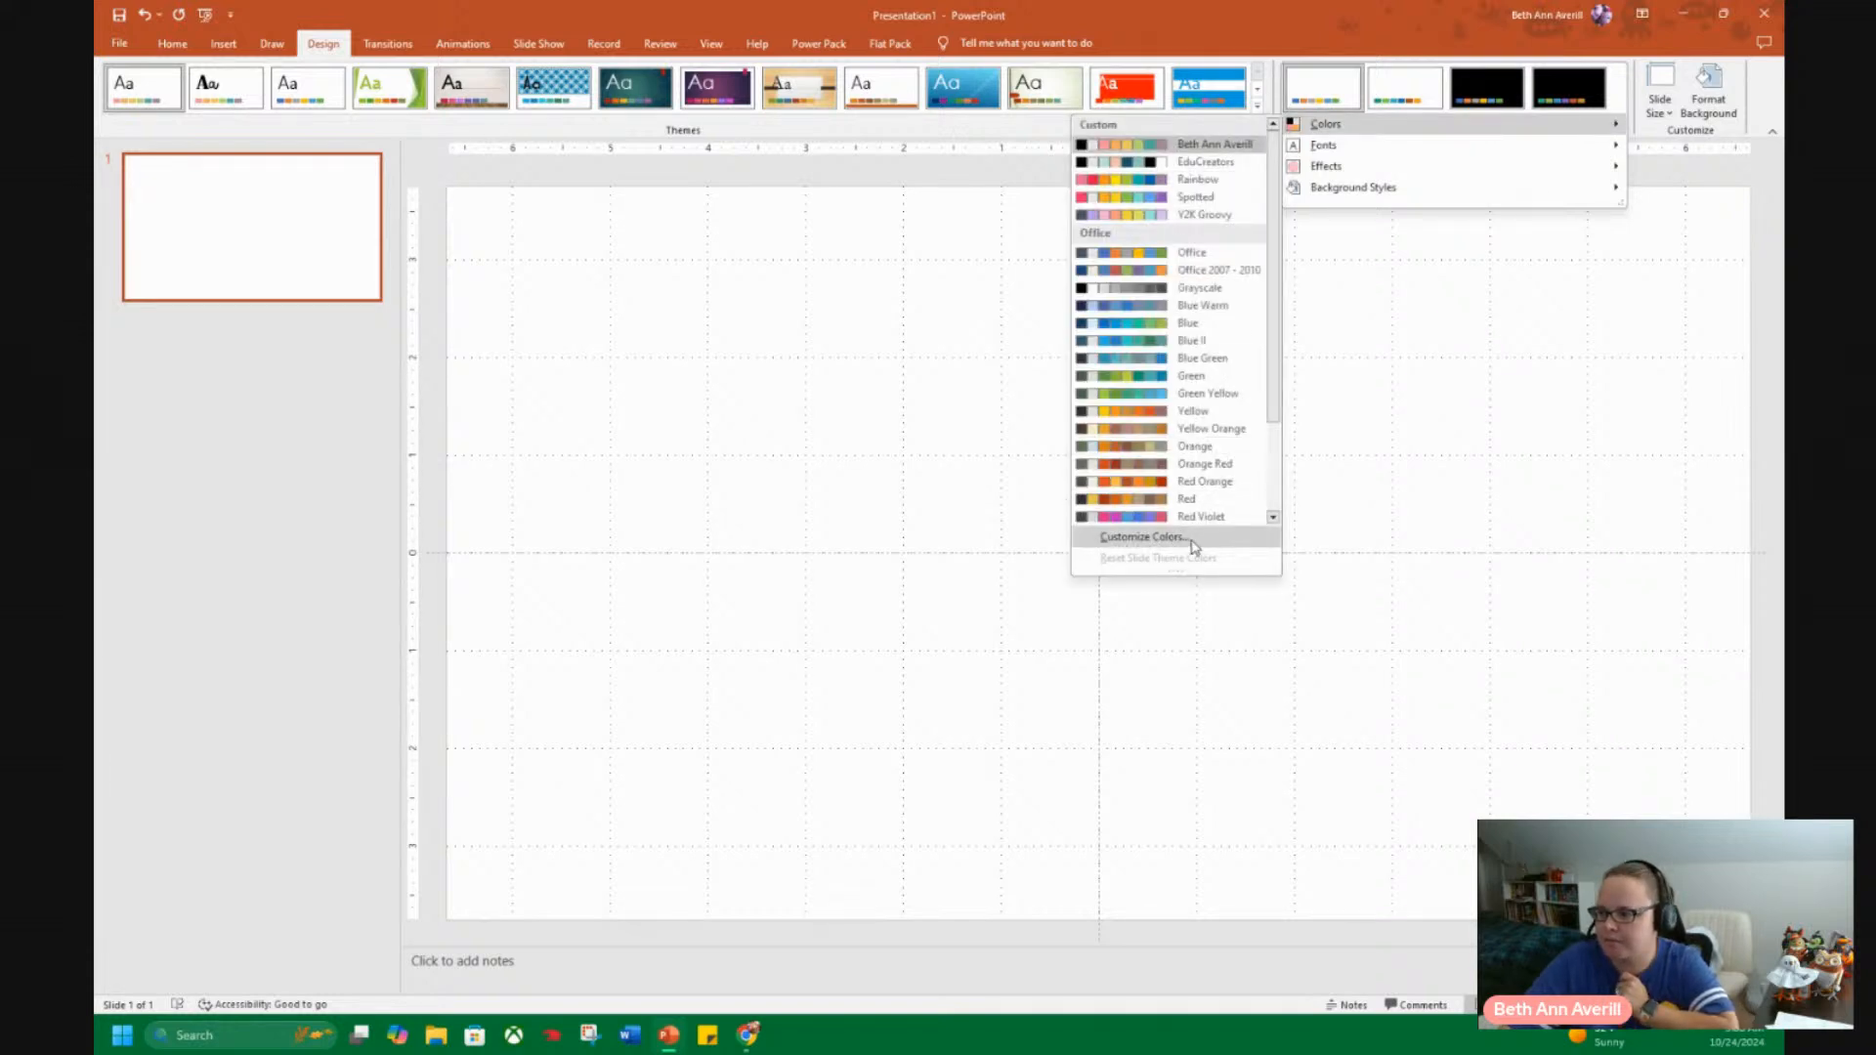
click(1194, 540)
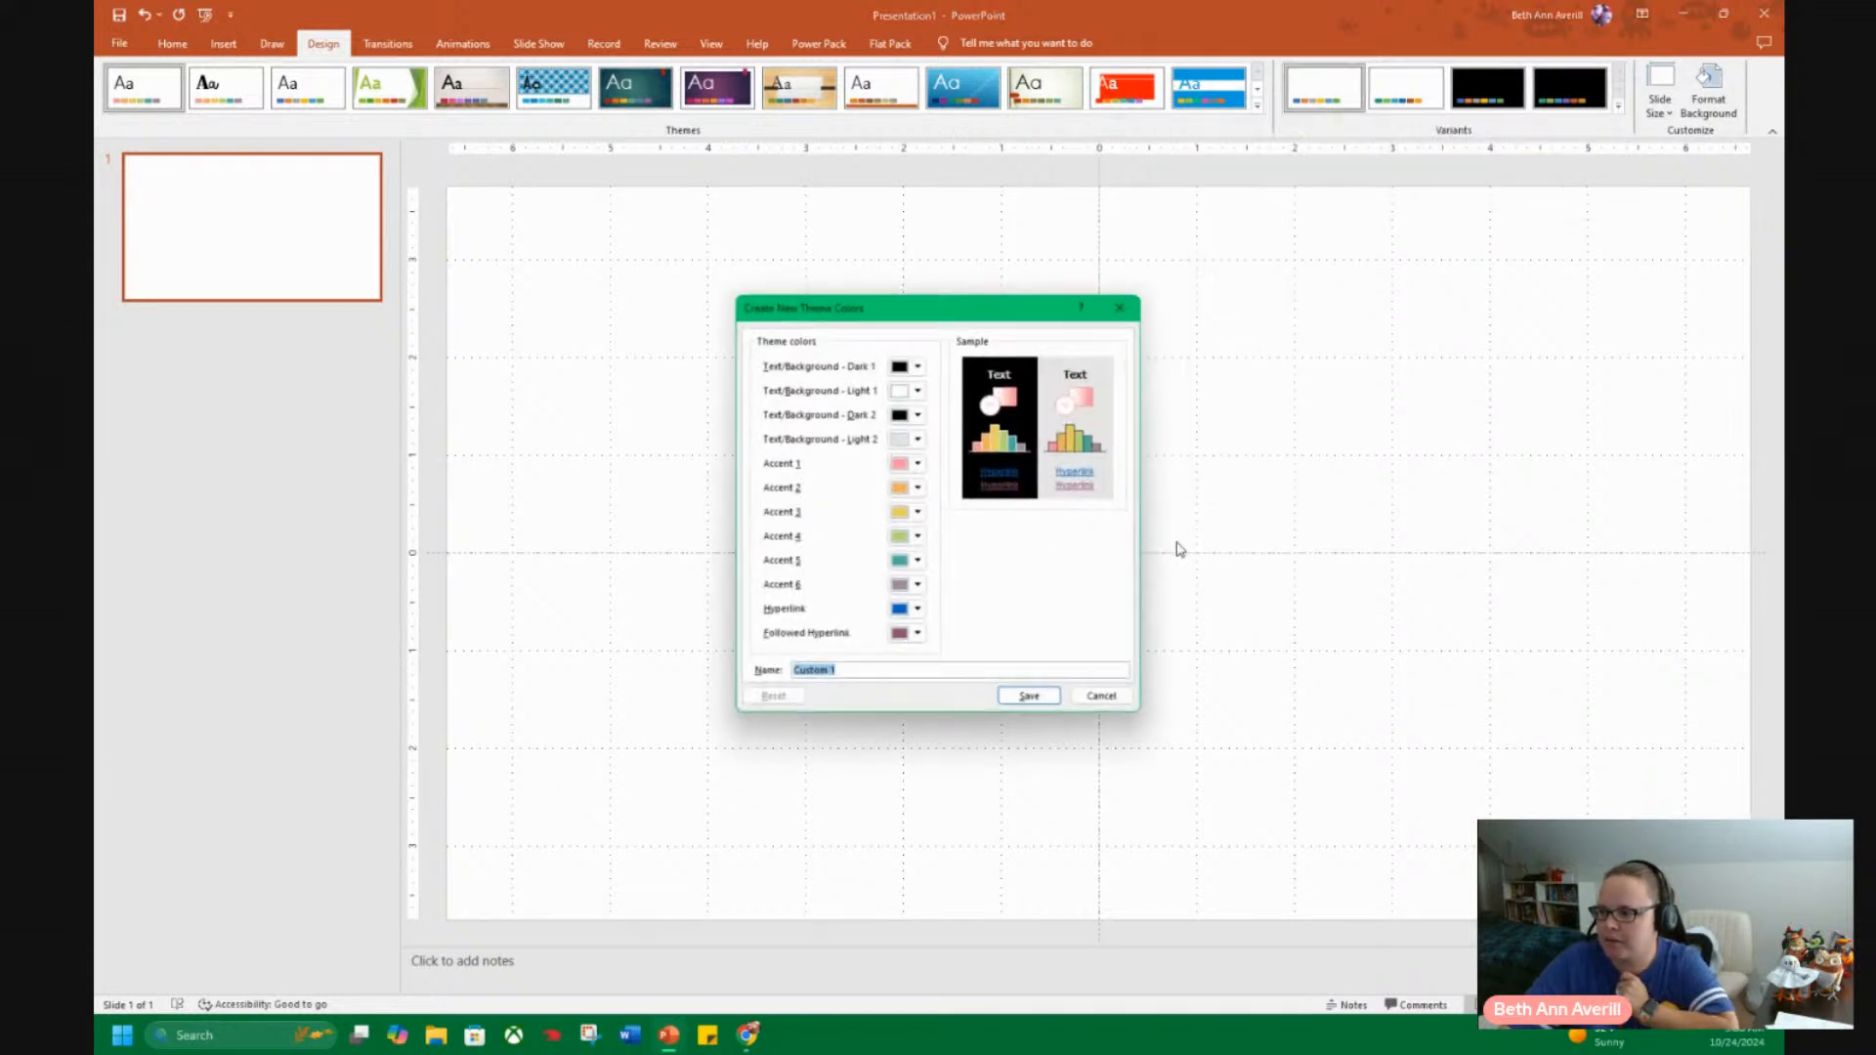
click(919, 464)
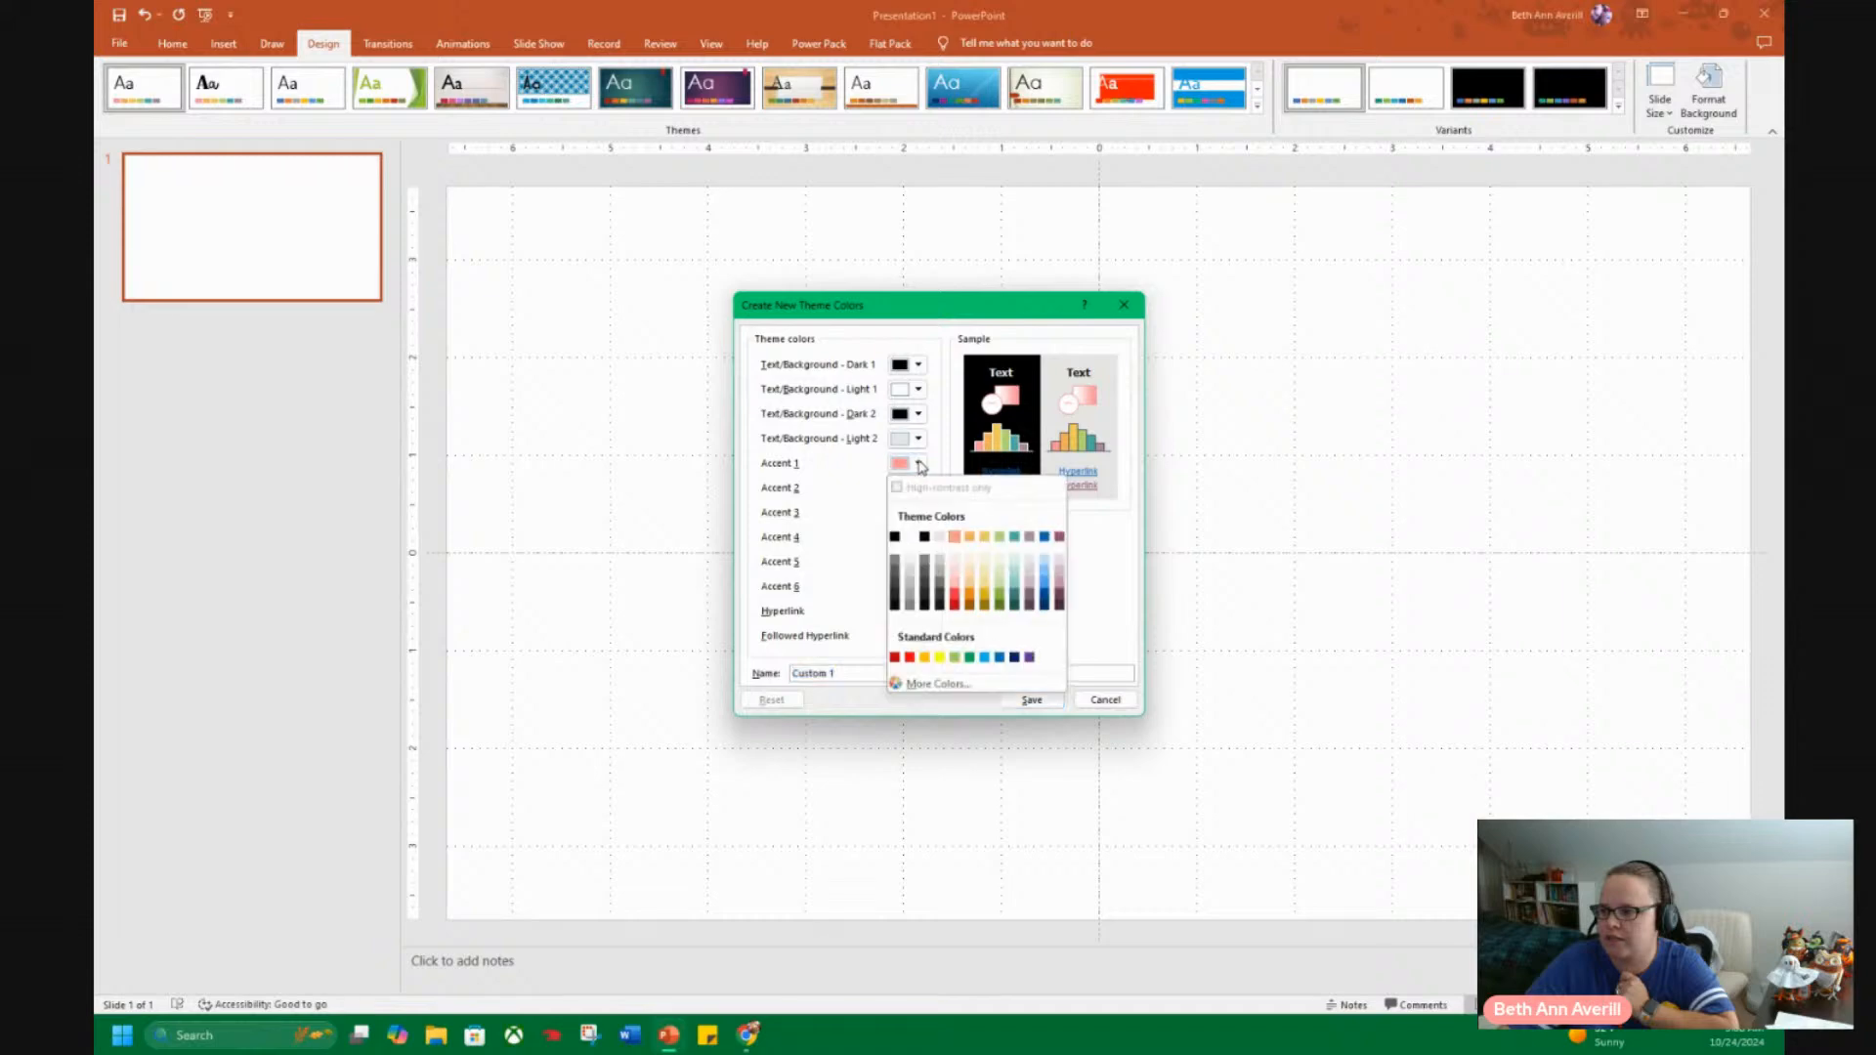
click(929, 683)
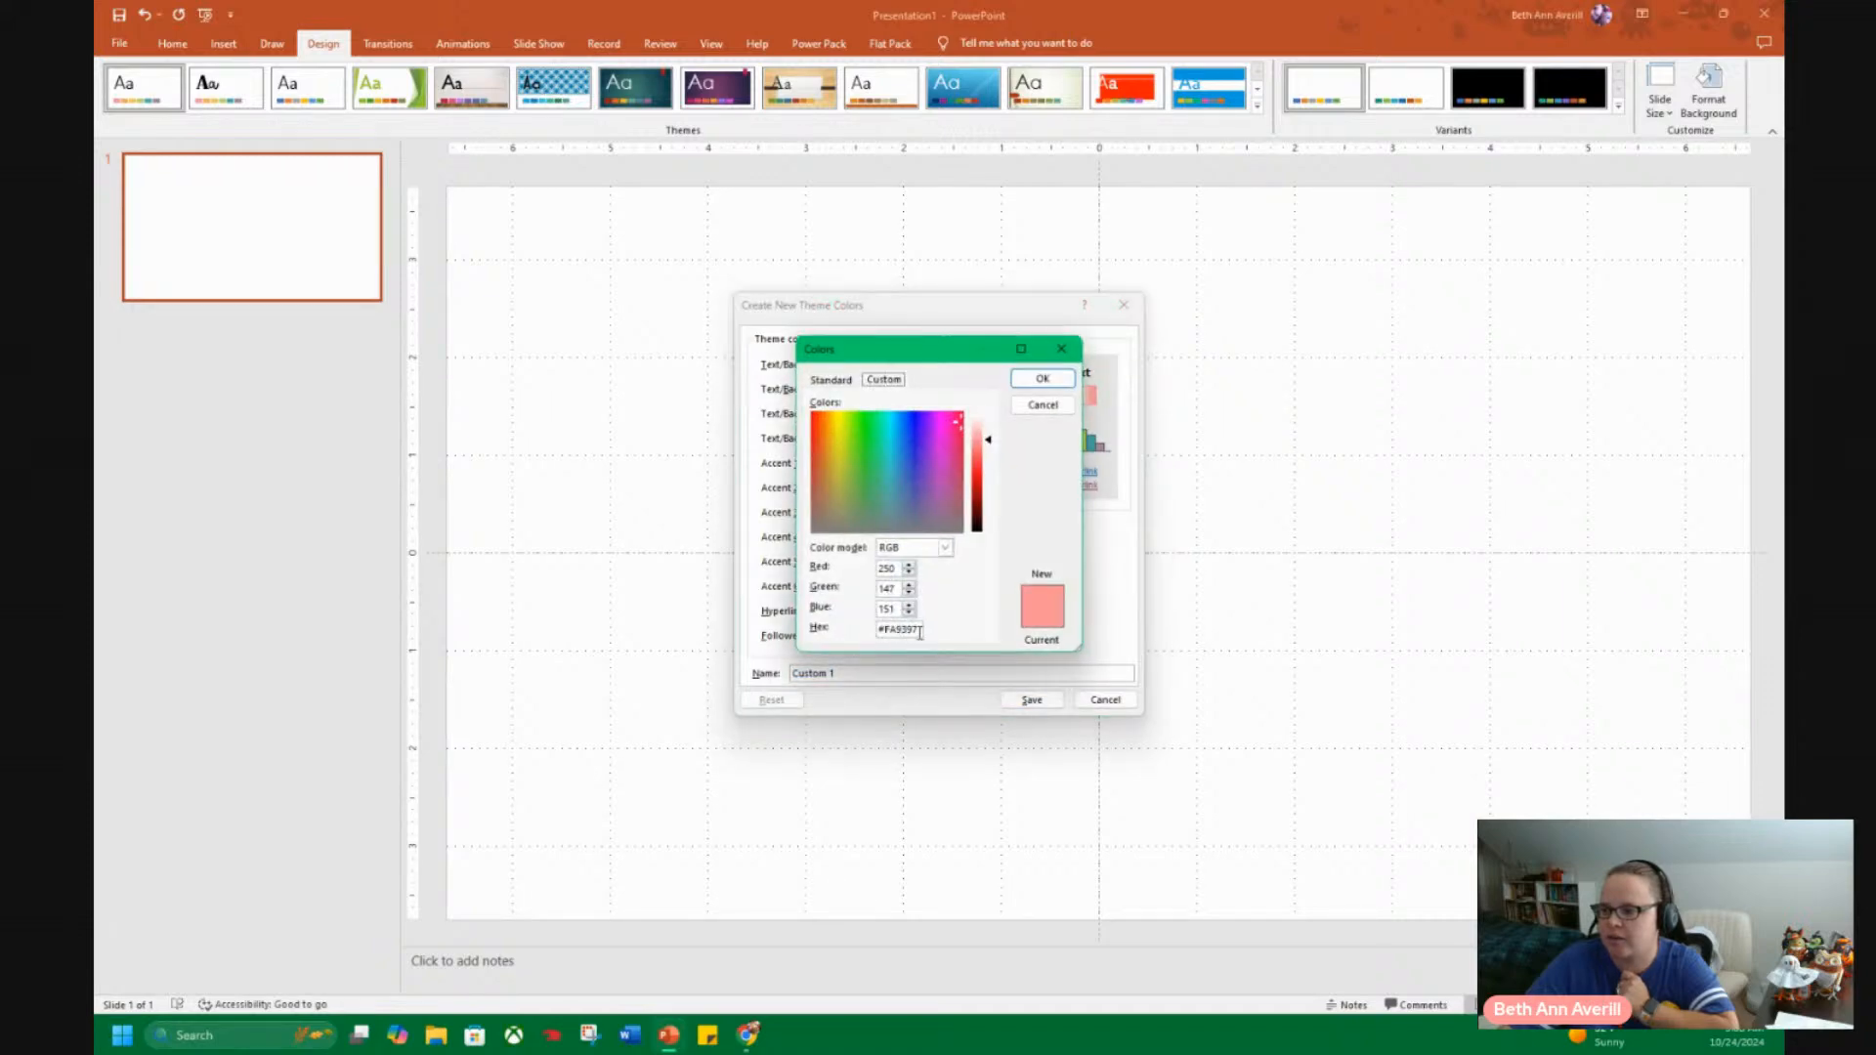
click(1043, 405)
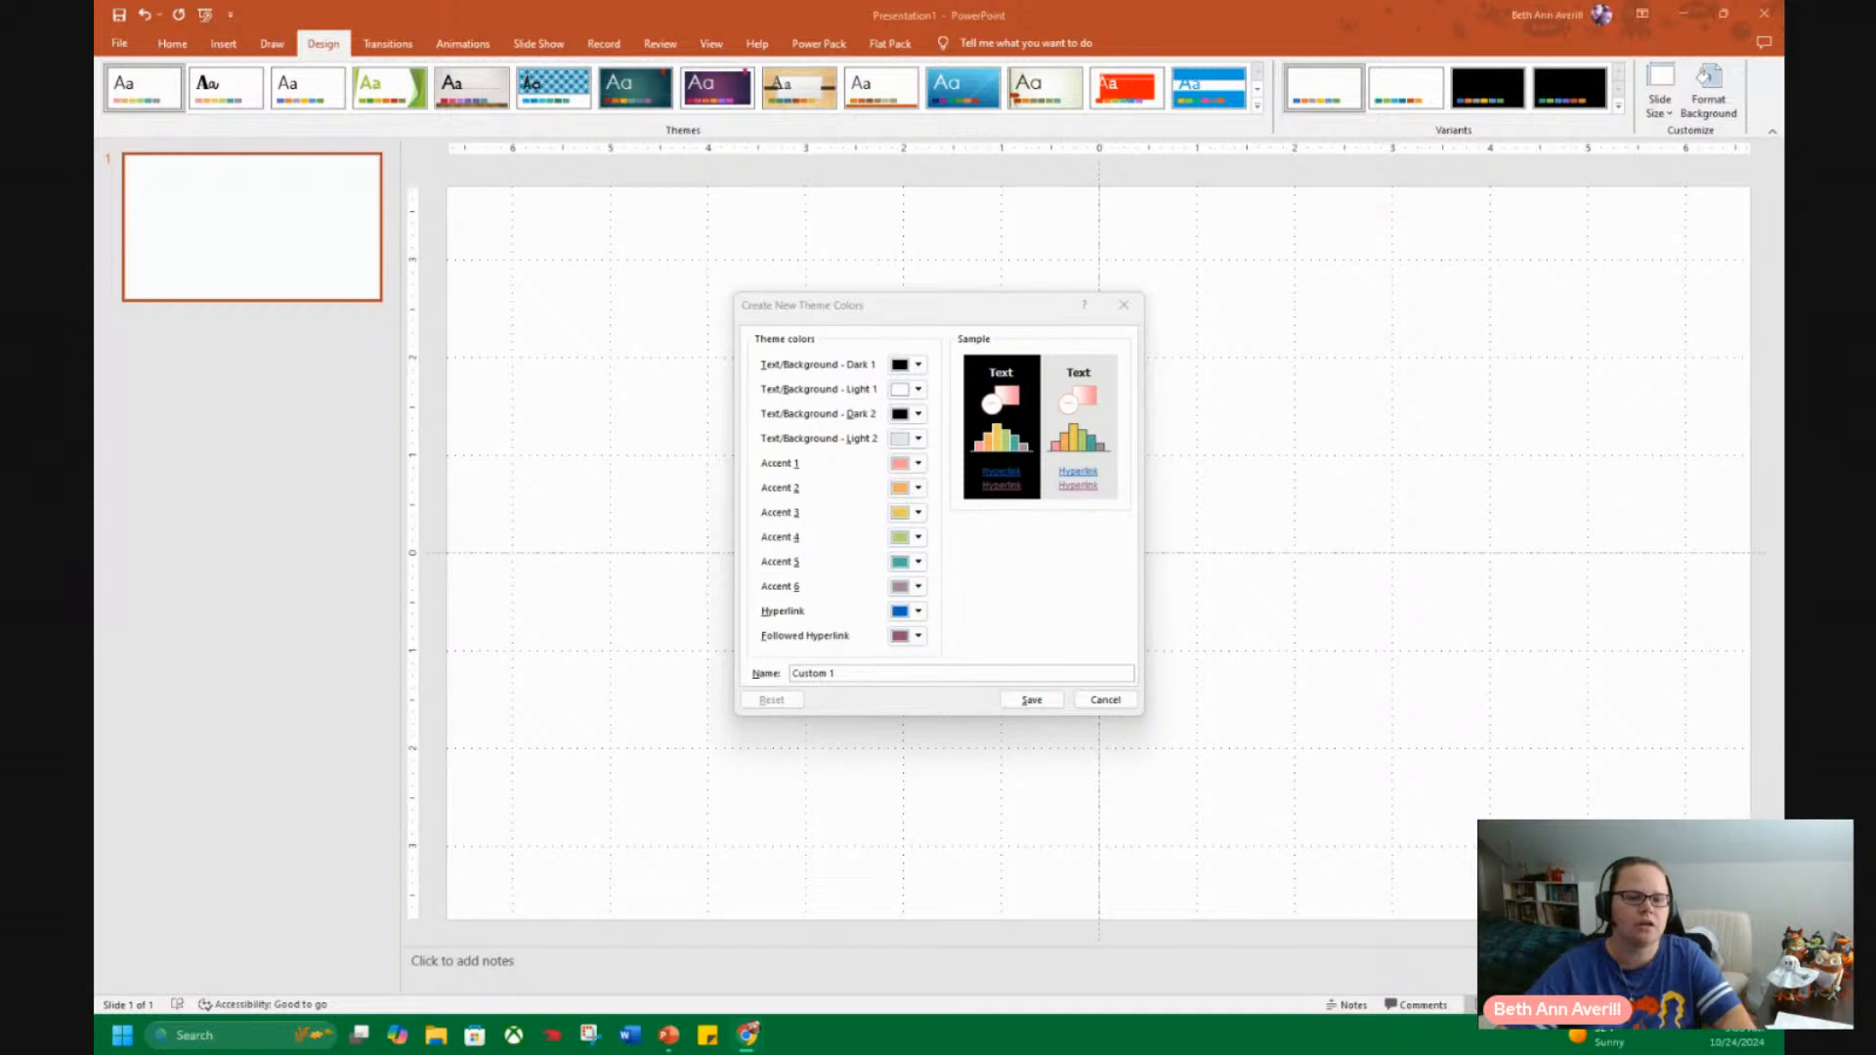
Switch to Canva, open the author's brand kit, and examine the hex codes in the Printables for Mom palette.
drag(94, 410, 932, 5)
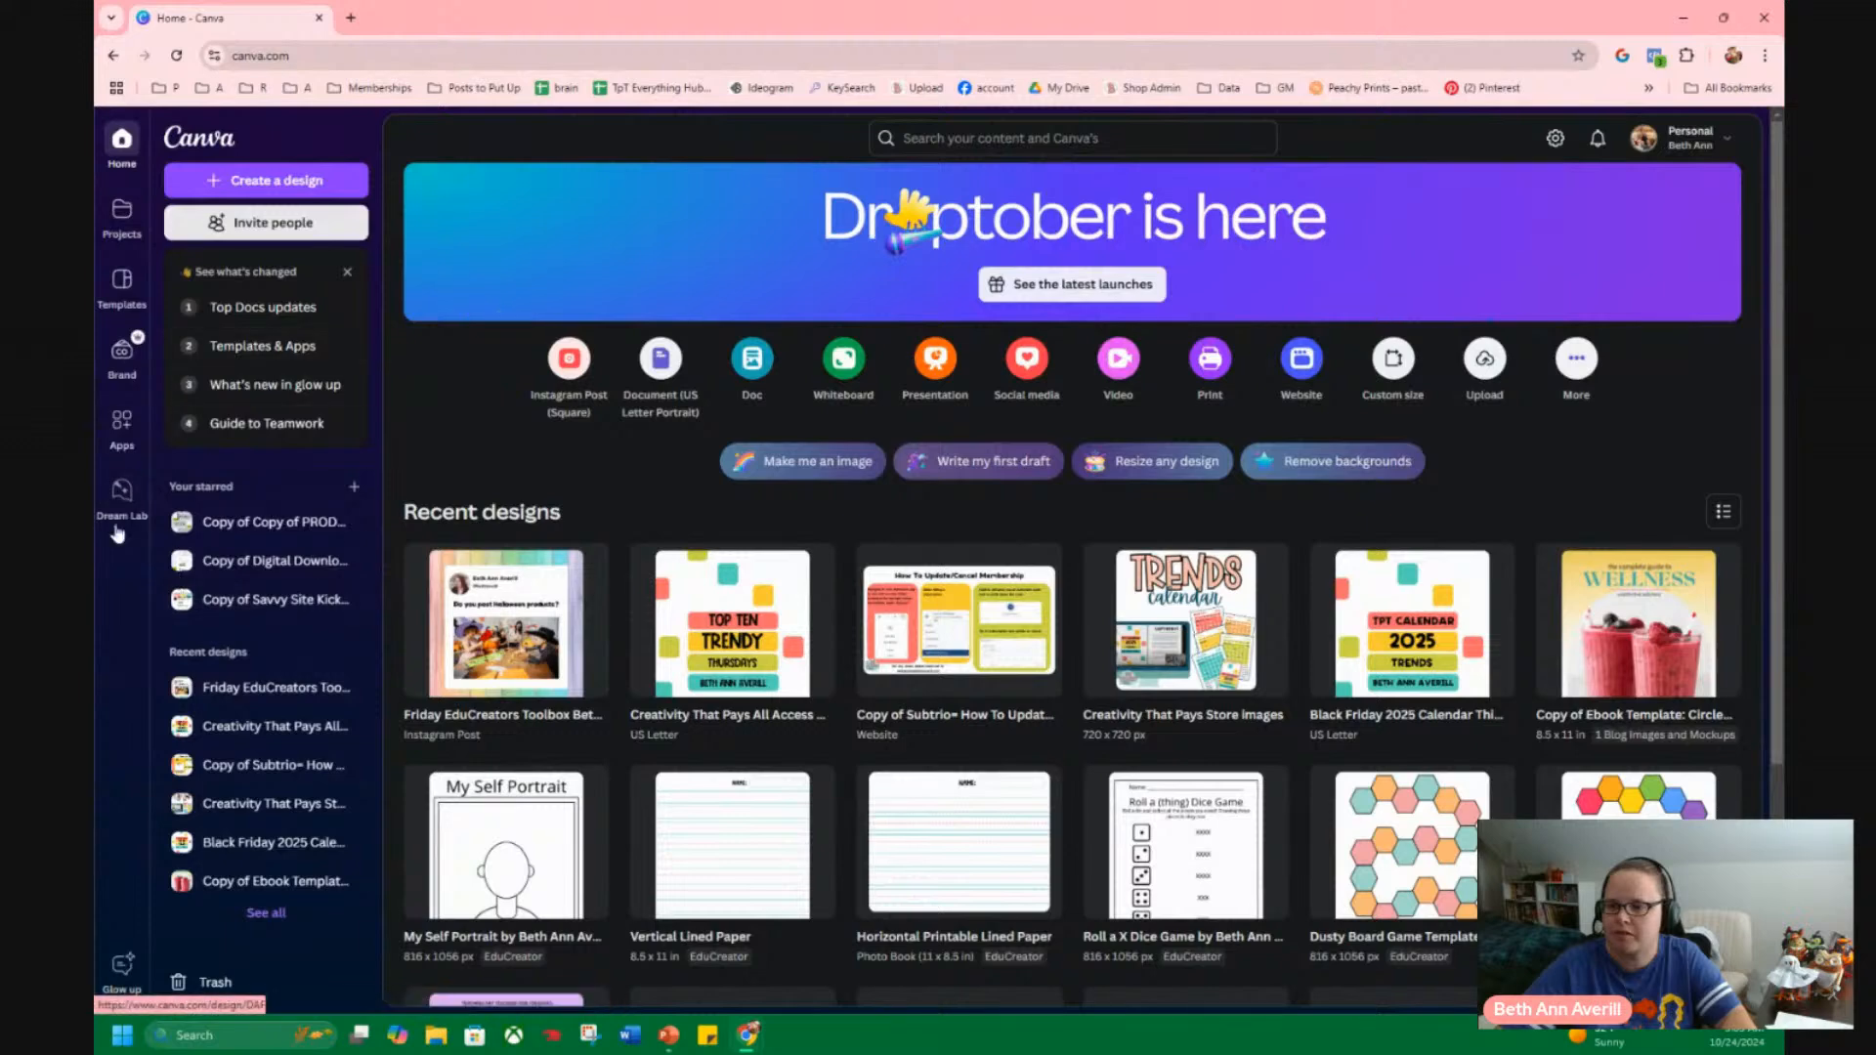
click(121, 352)
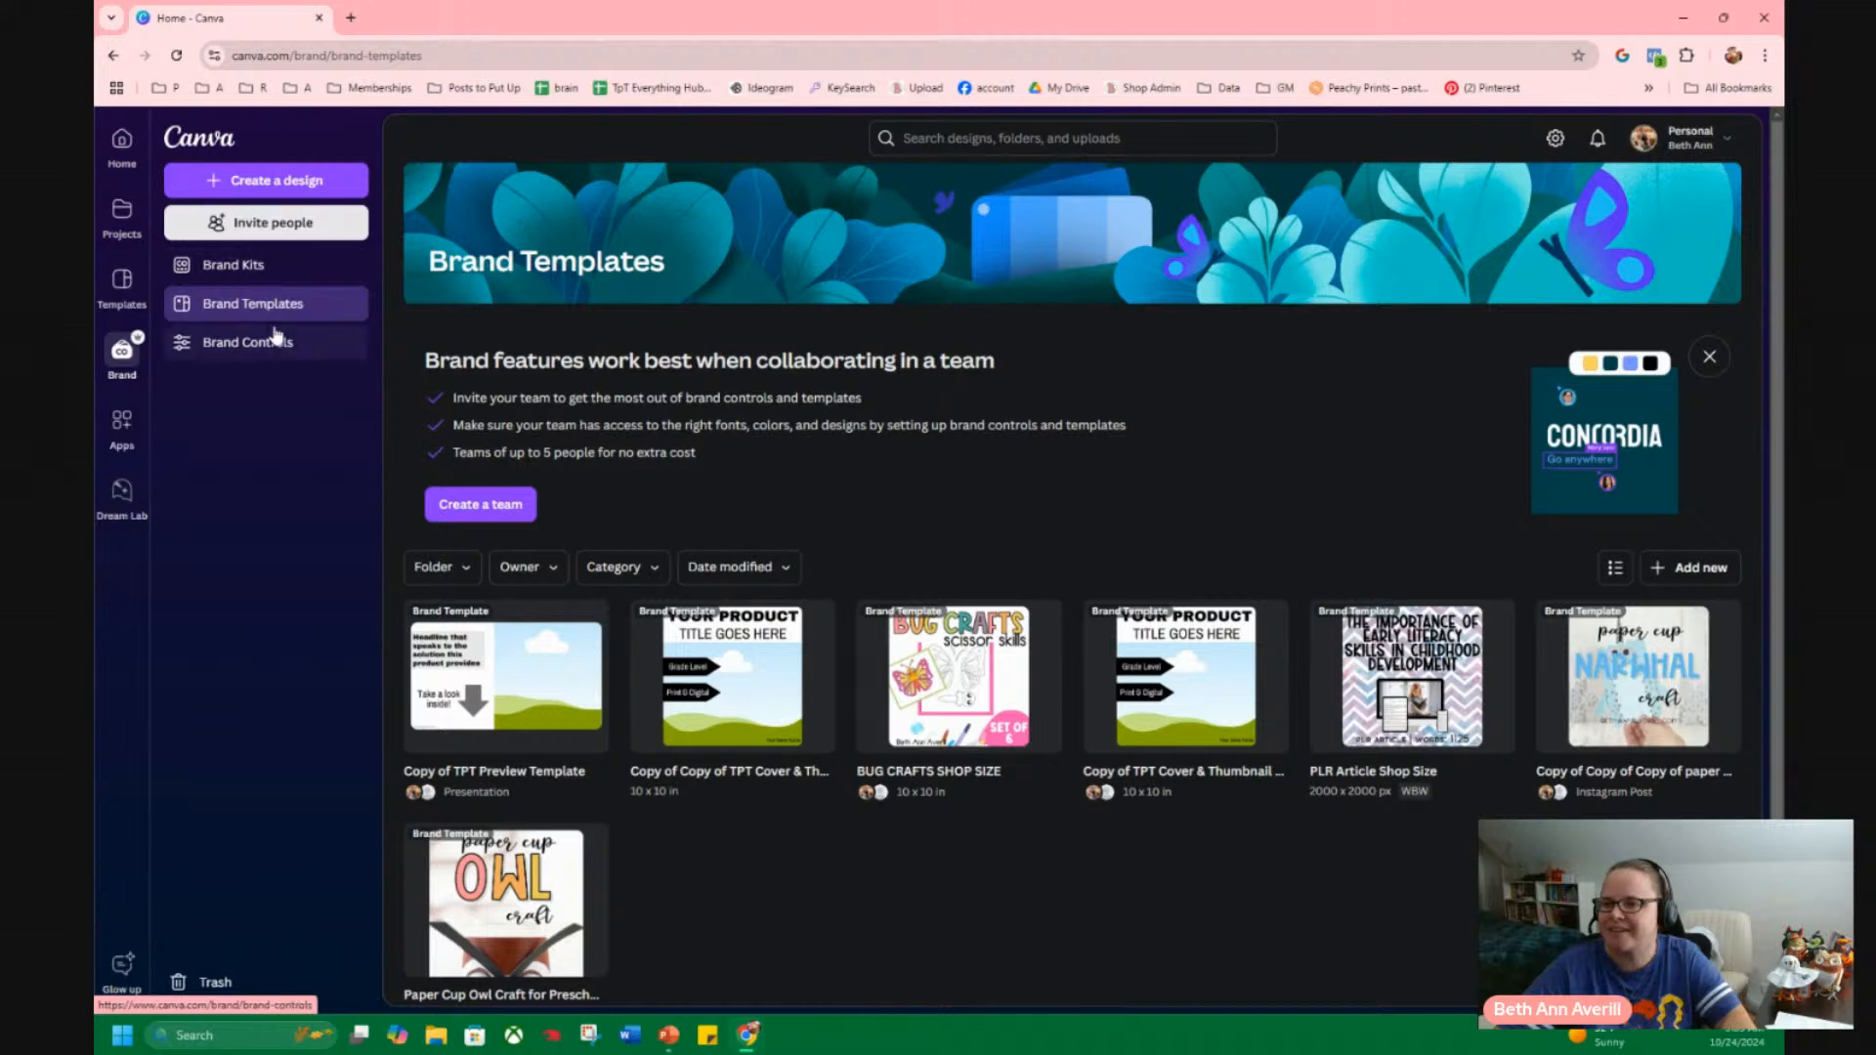
click(255, 272)
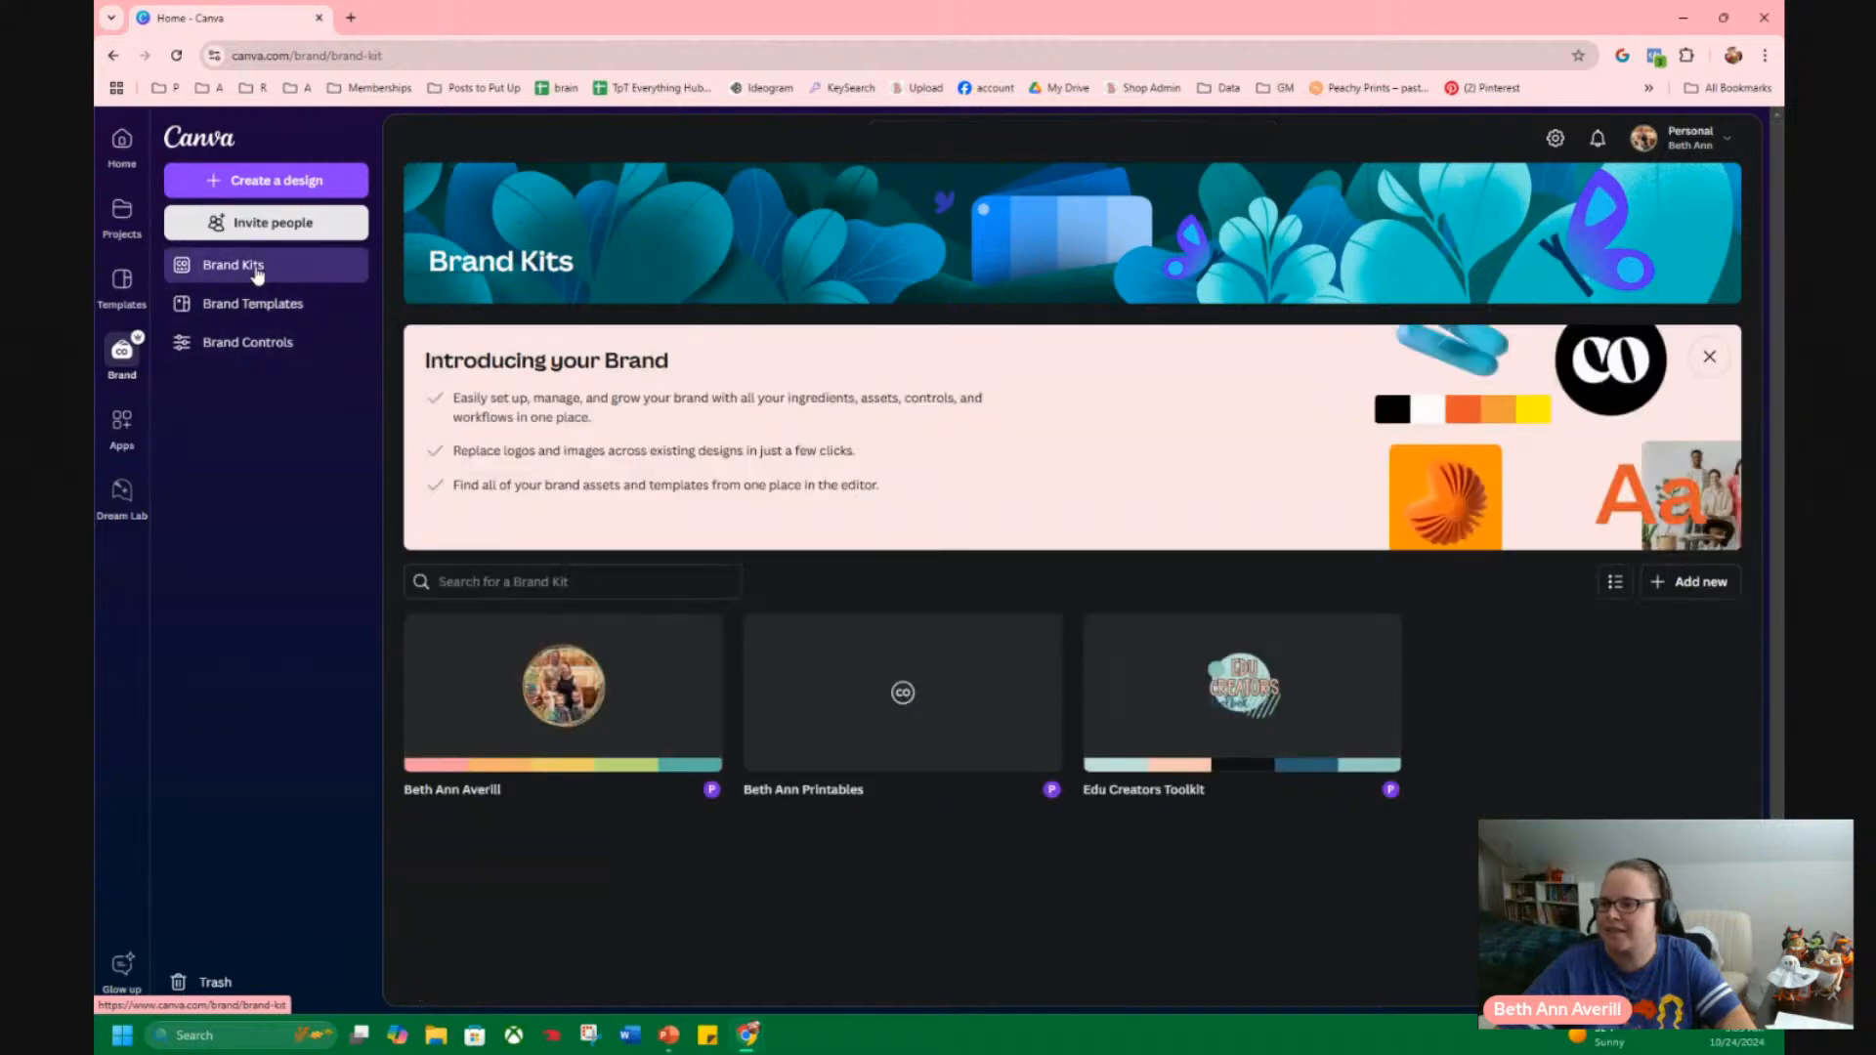
click(572, 733)
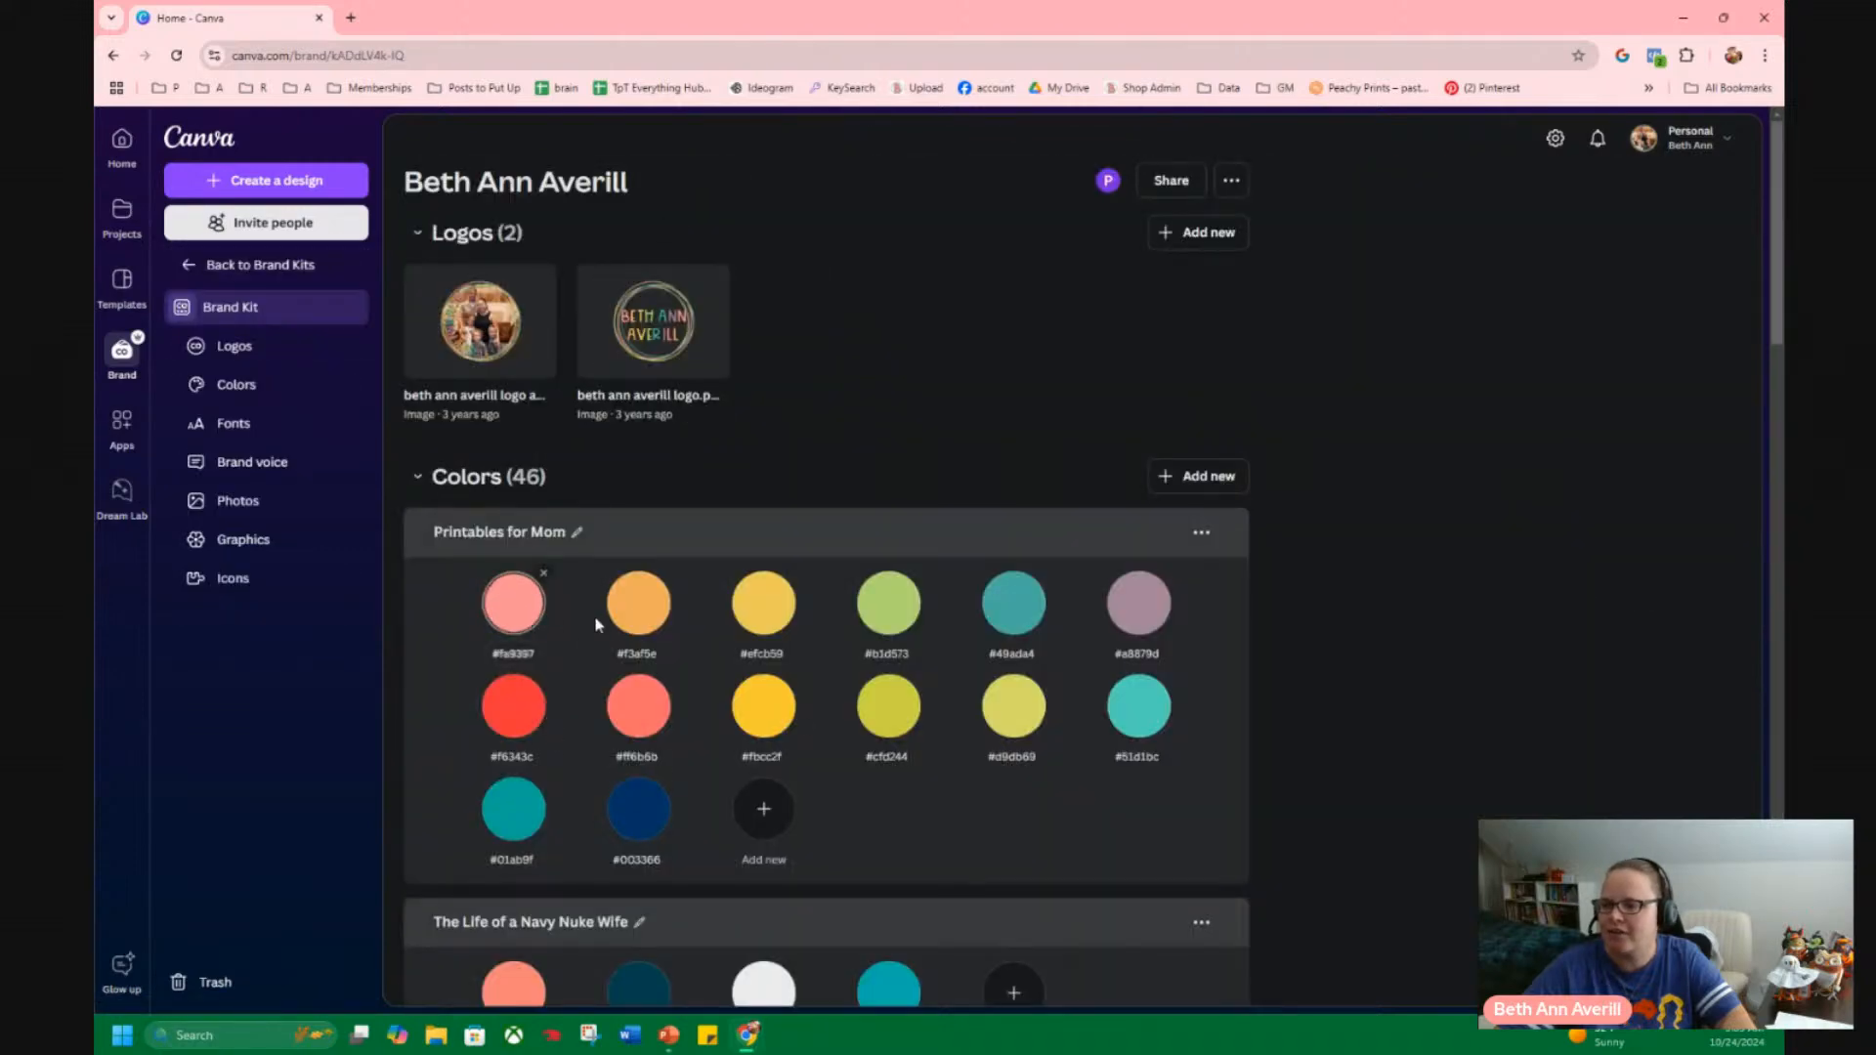
click(764, 654)
click(886, 654)
click(1012, 654)
click(1139, 654)
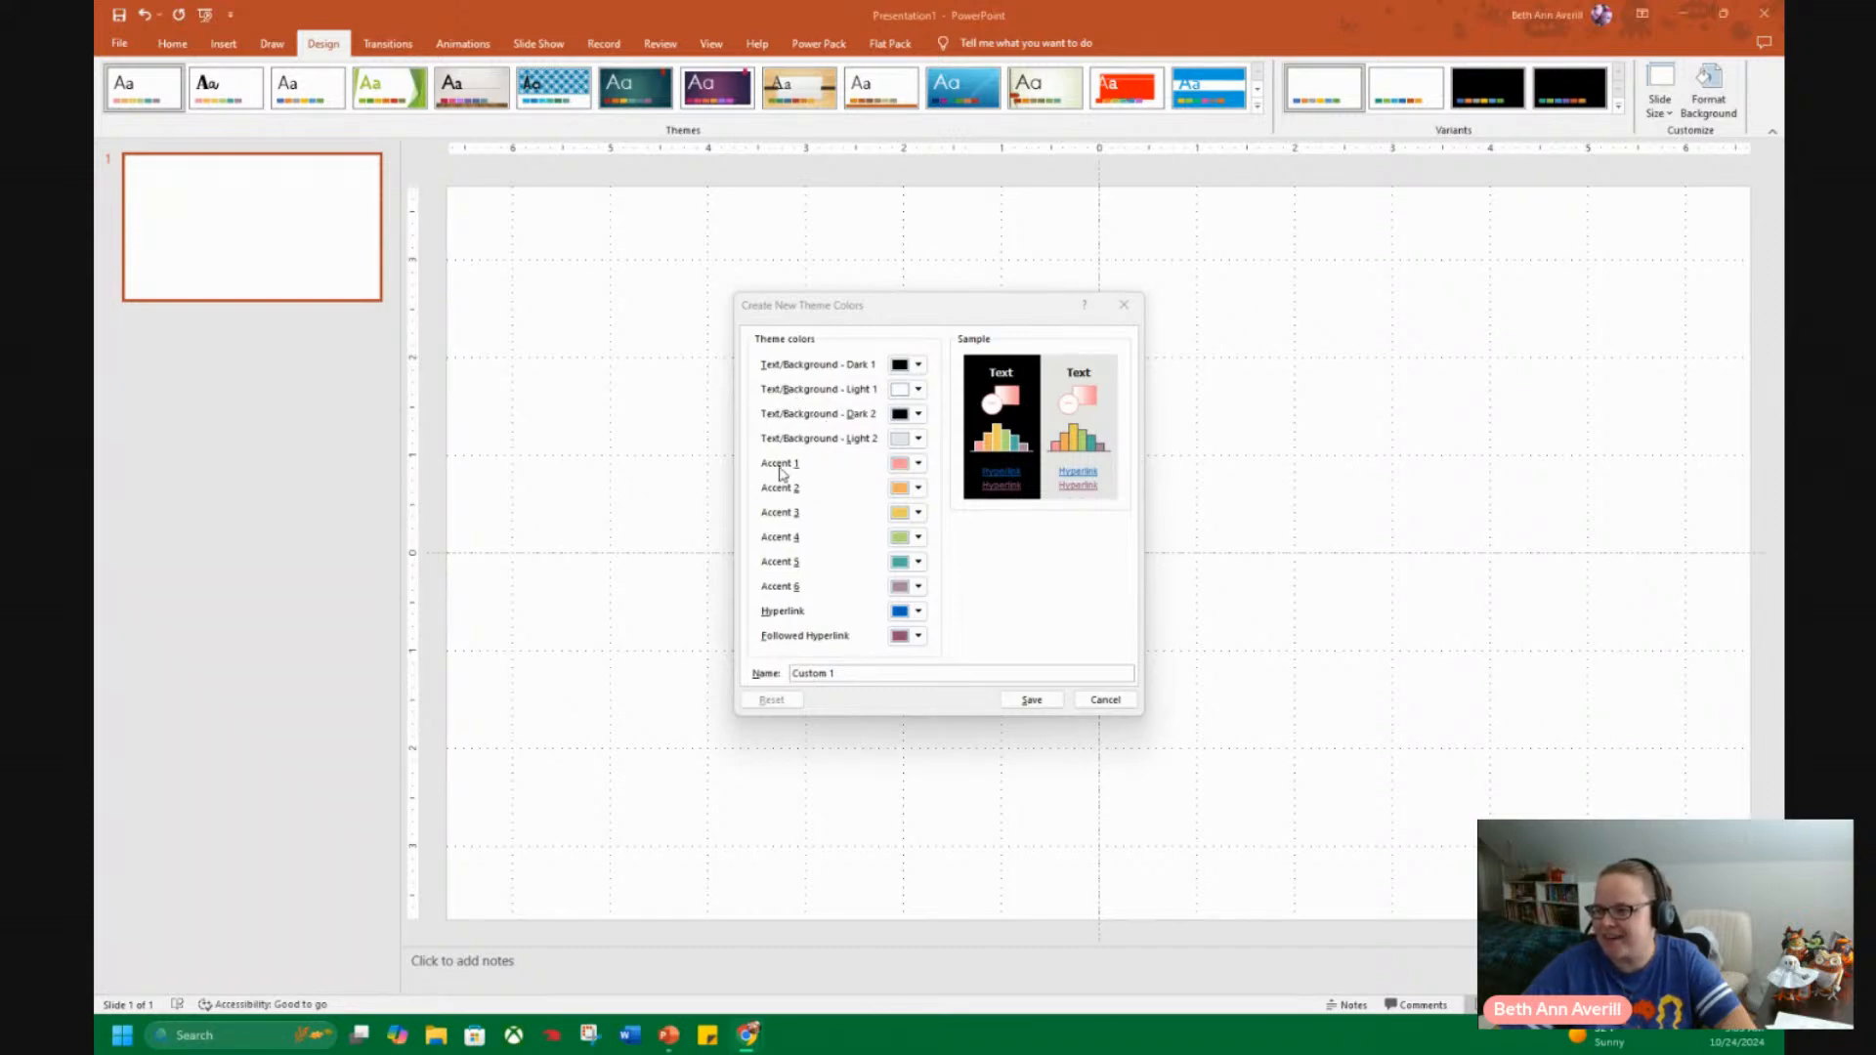
Return to PowerPoint, discard the new theme colour set, and apply the custom colours named after the author.
click(836, 673)
click(1105, 700)
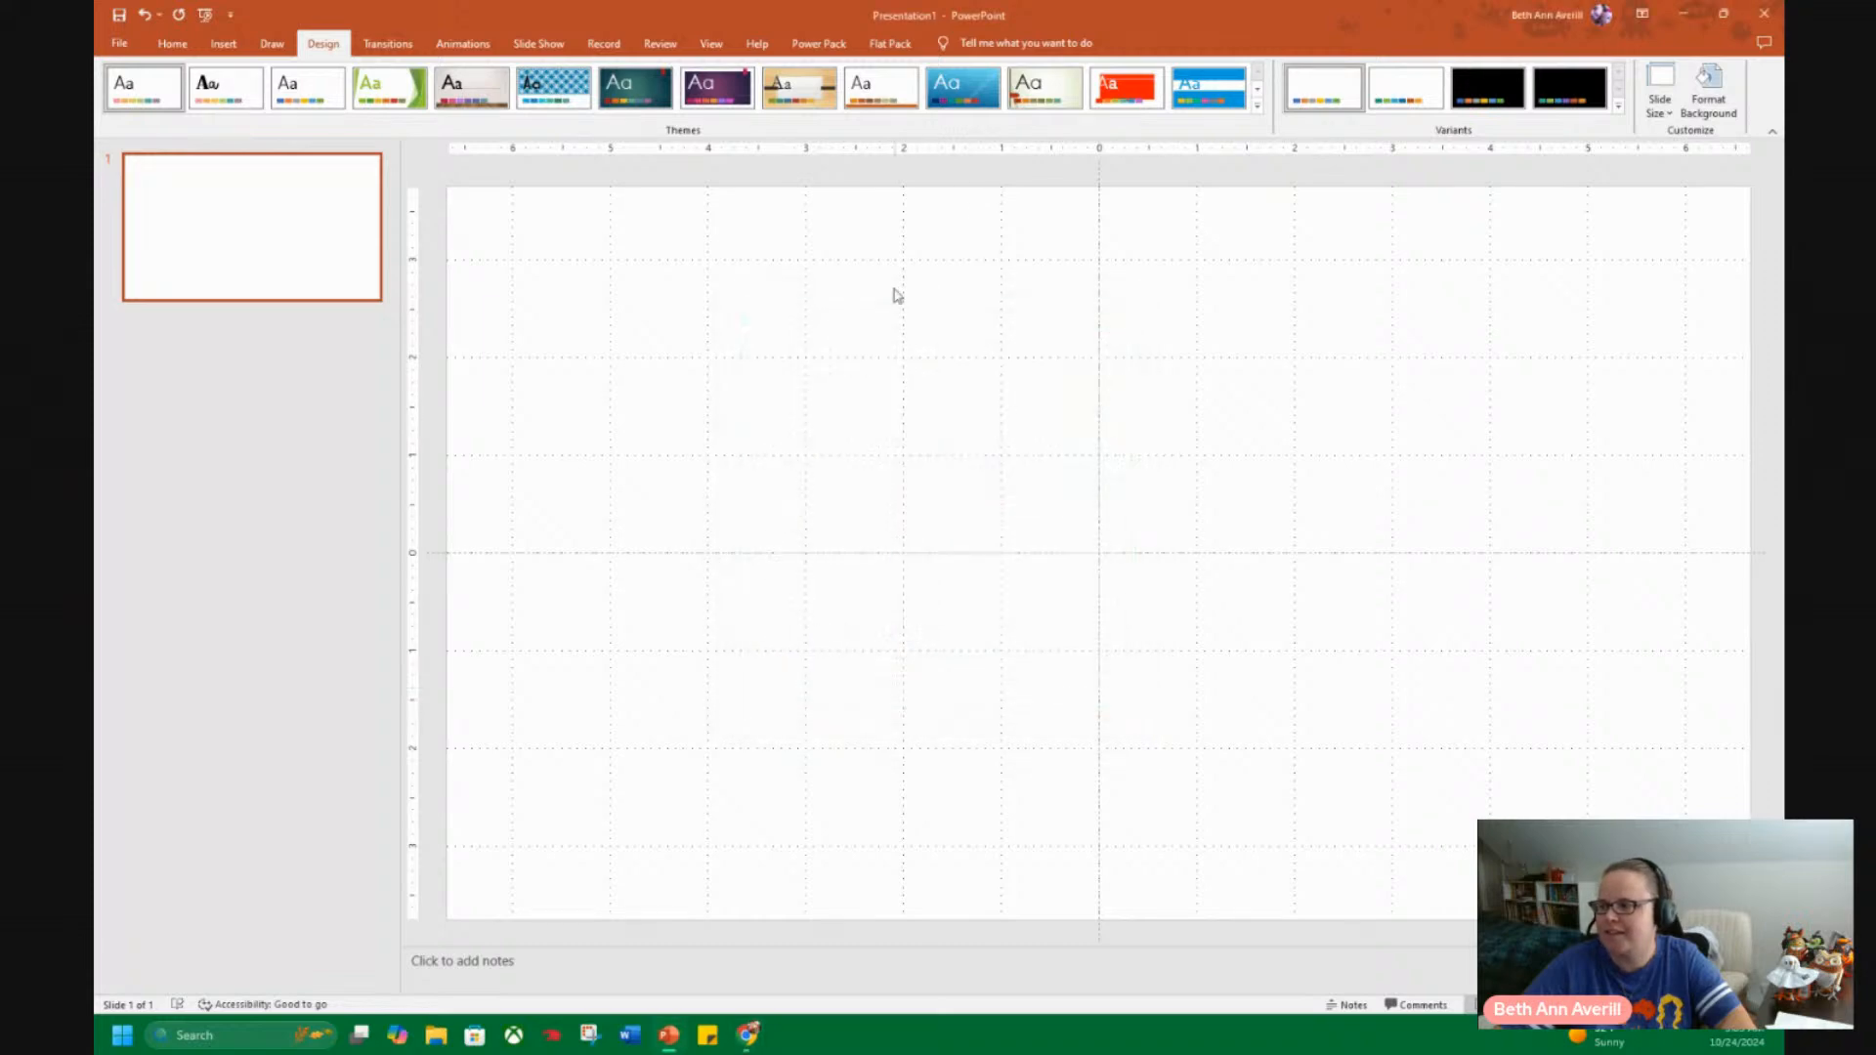
click(1619, 106)
mouse_move(1339, 125)
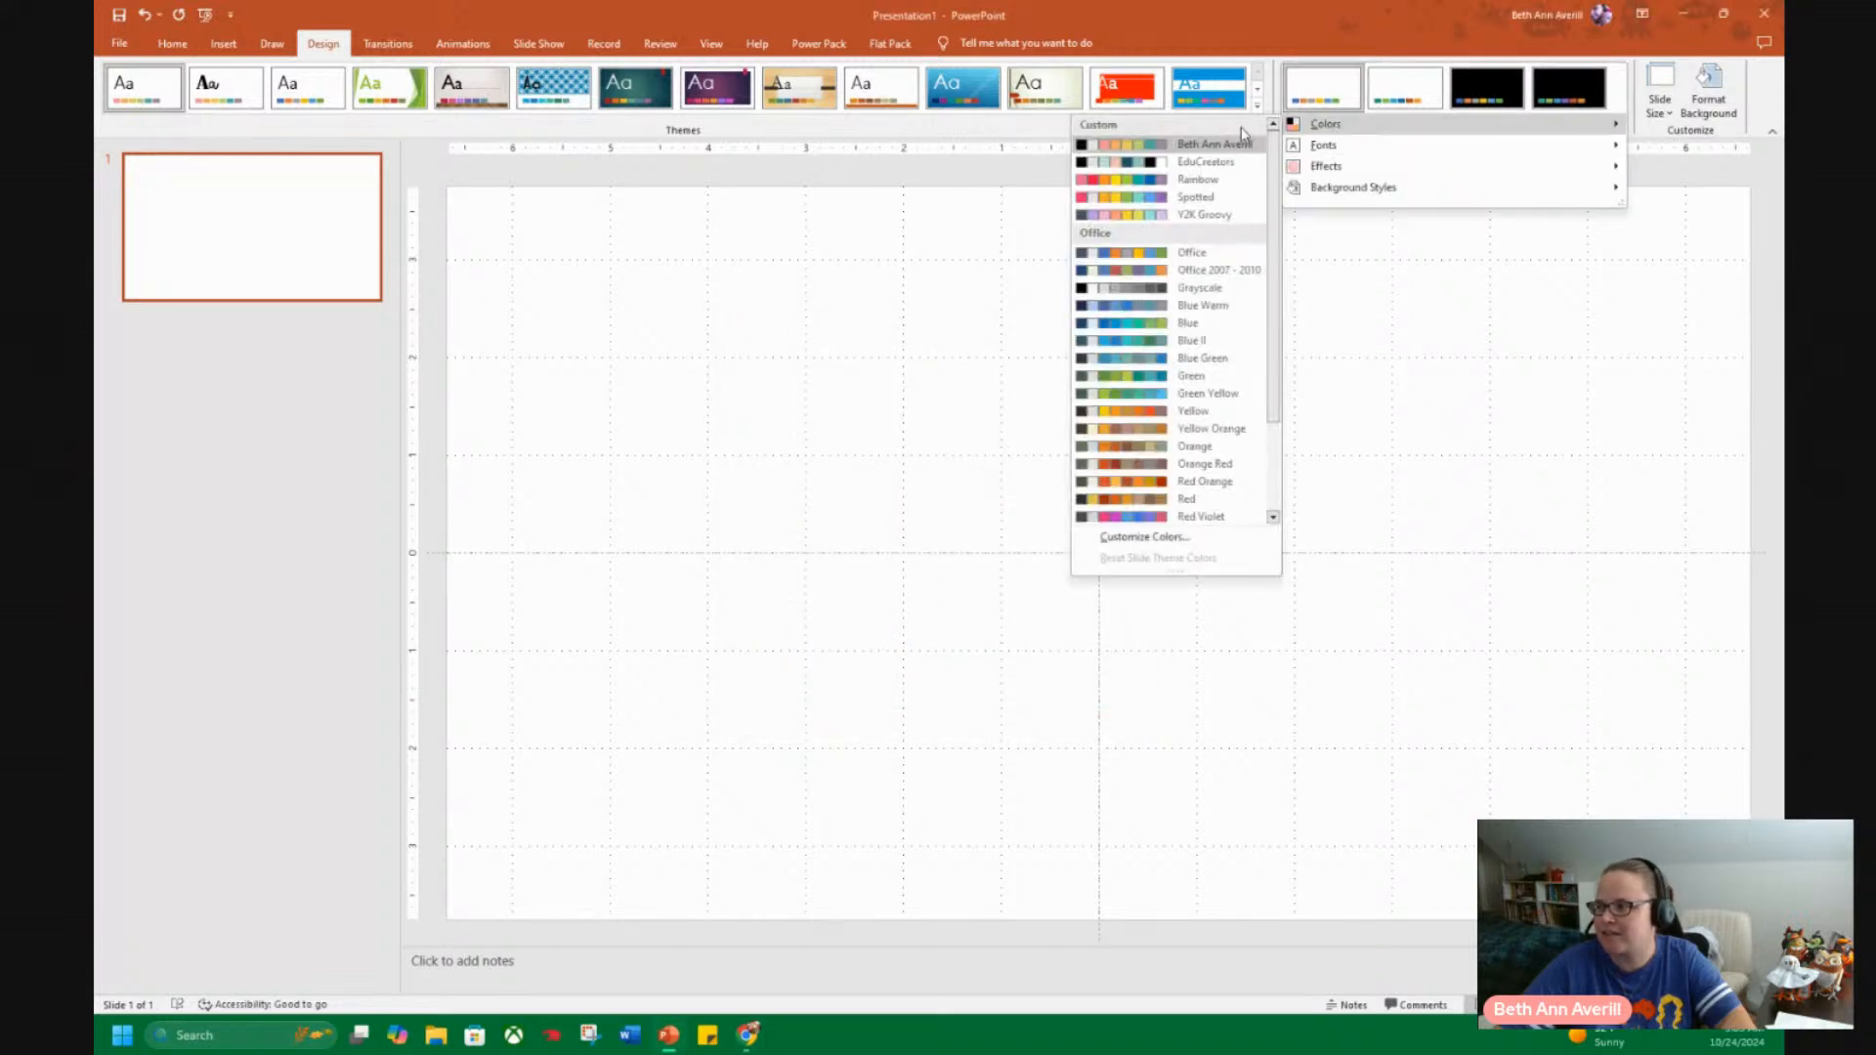
click(1205, 147)
Create a new custom theme font set and choose KAWeekDays as its heading font.
click(1618, 110)
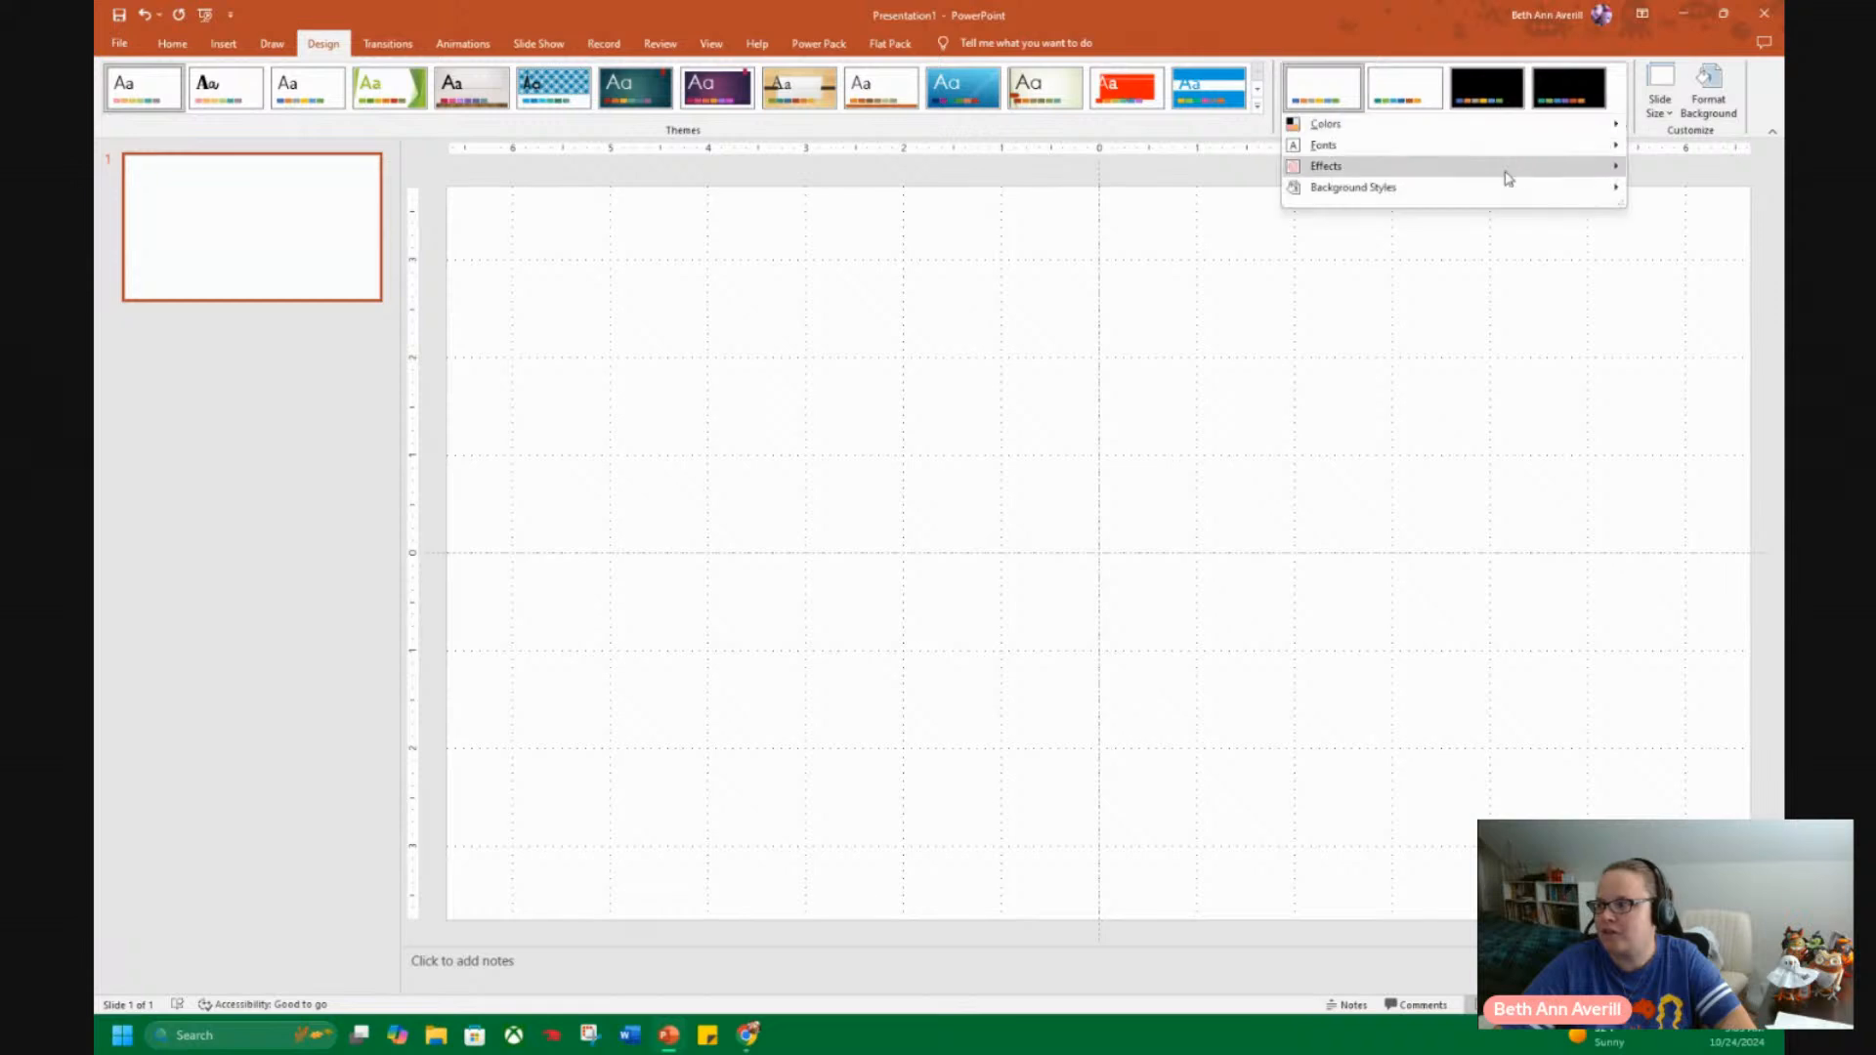
mouse_move(1424, 149)
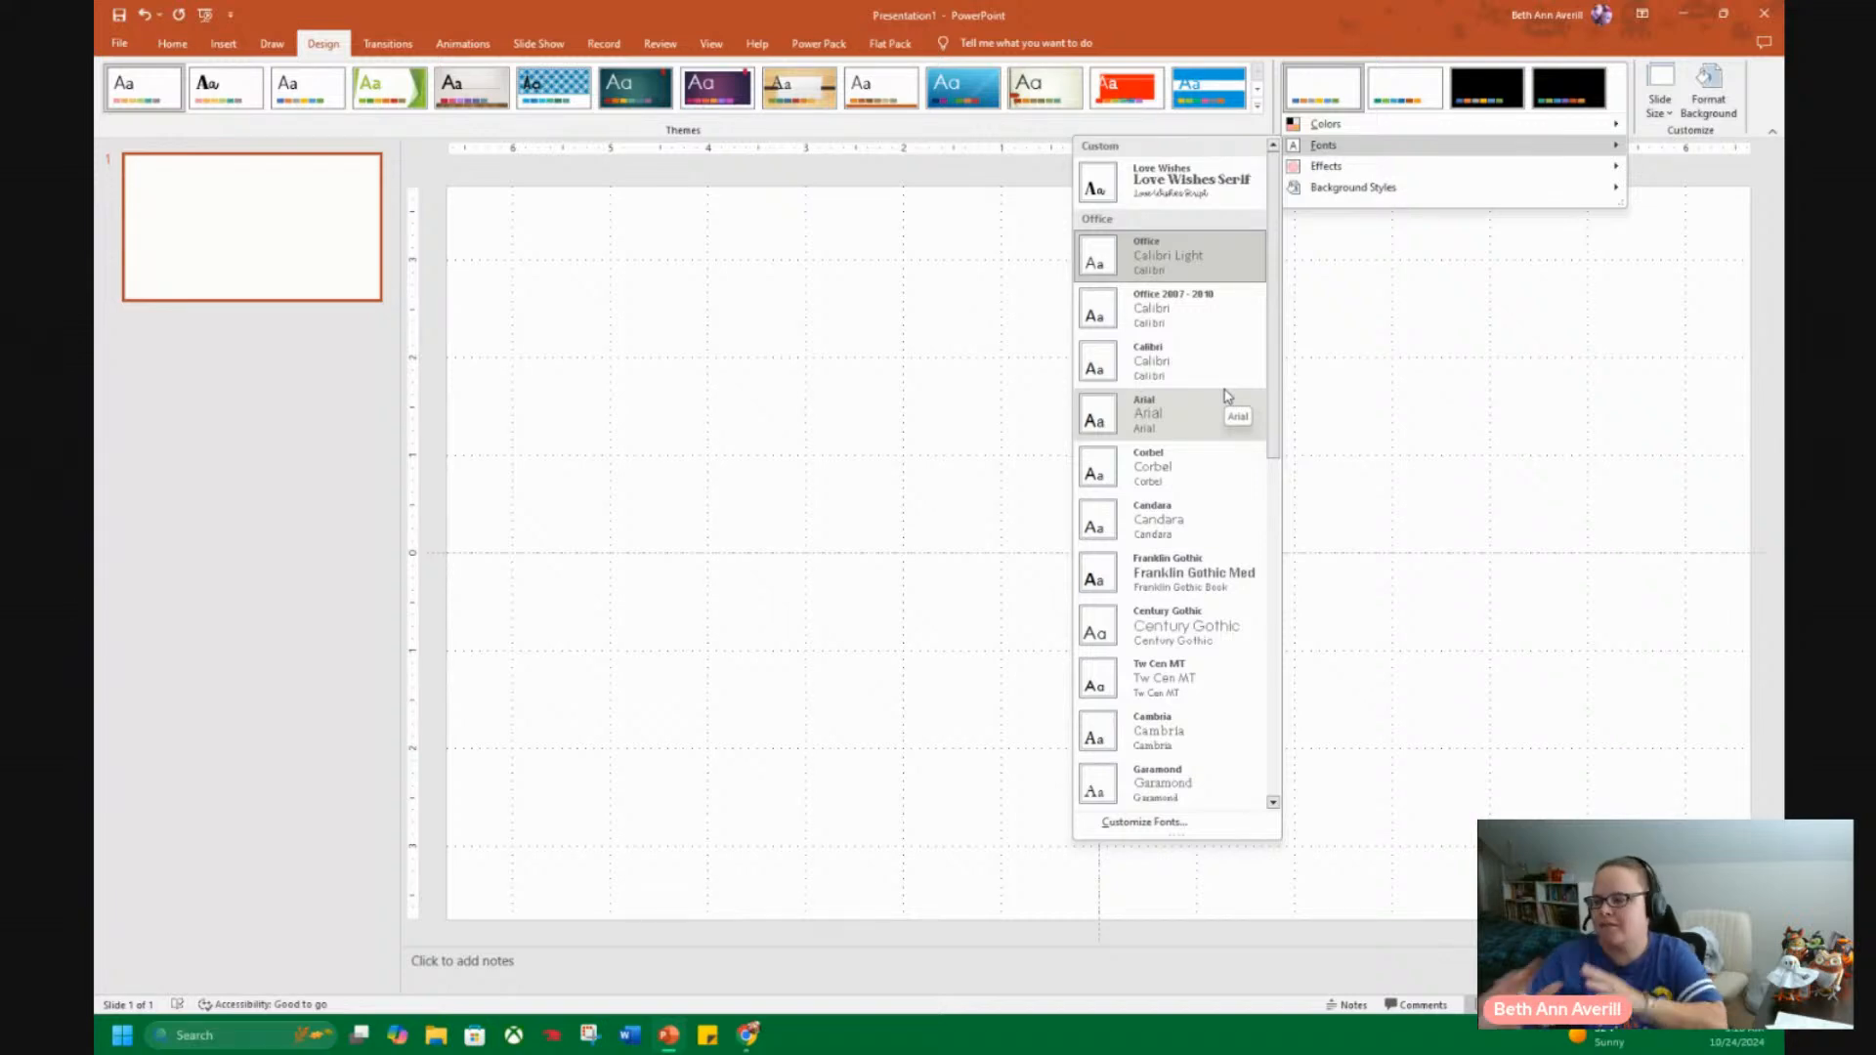
click(1138, 823)
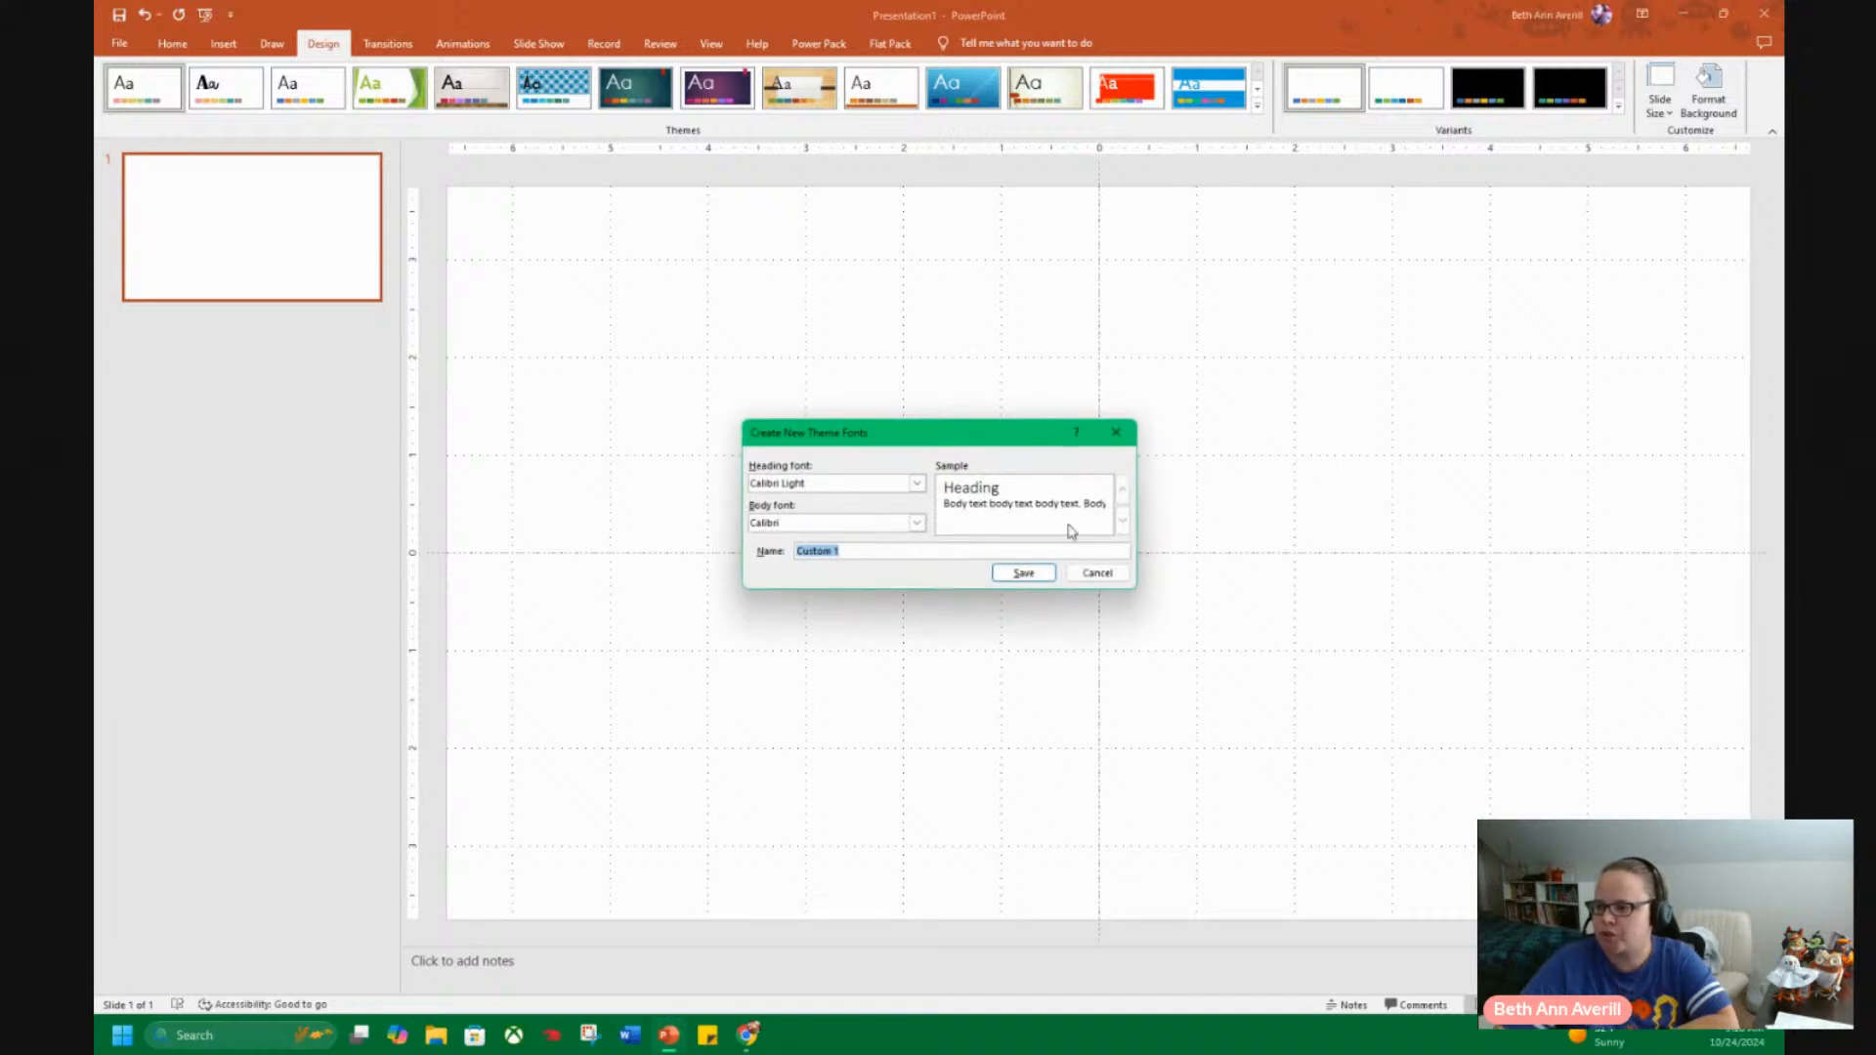
click(918, 485)
scroll(875, 533, down, 5)
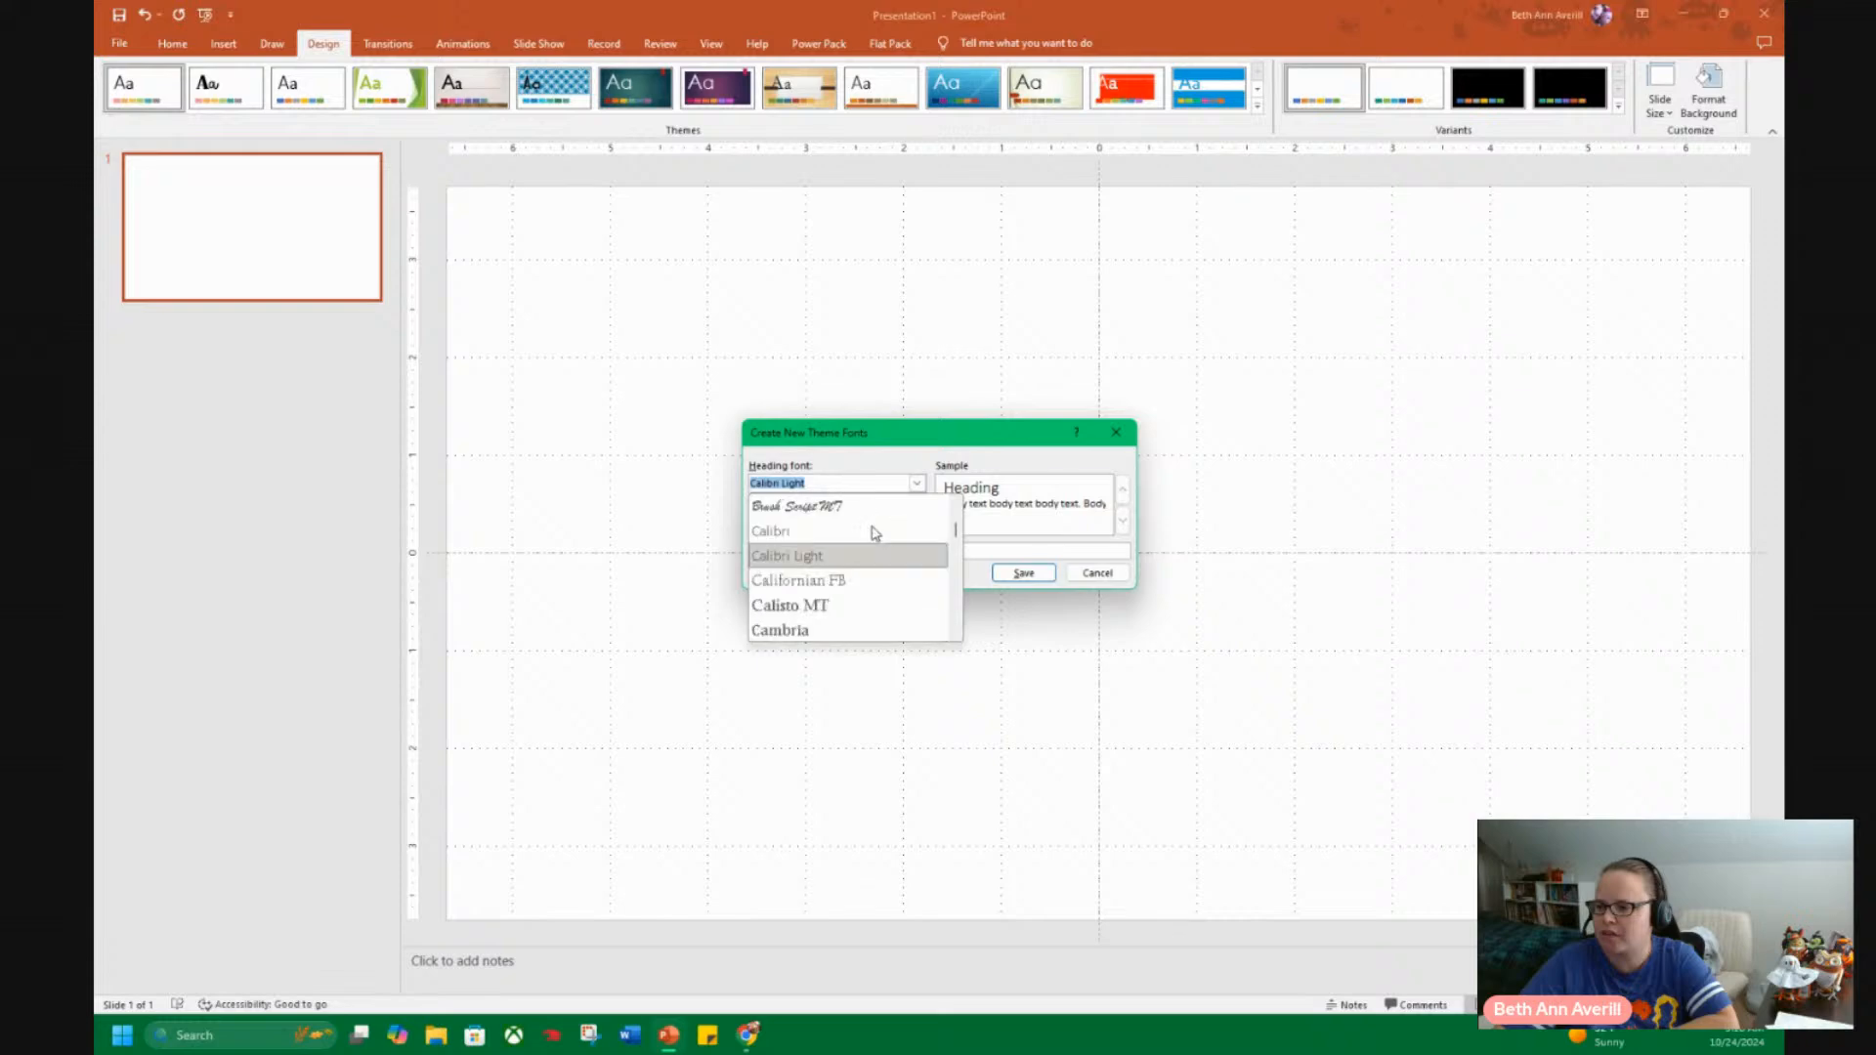
scroll(866, 547, down, 10)
scroll(864, 557, down, 2)
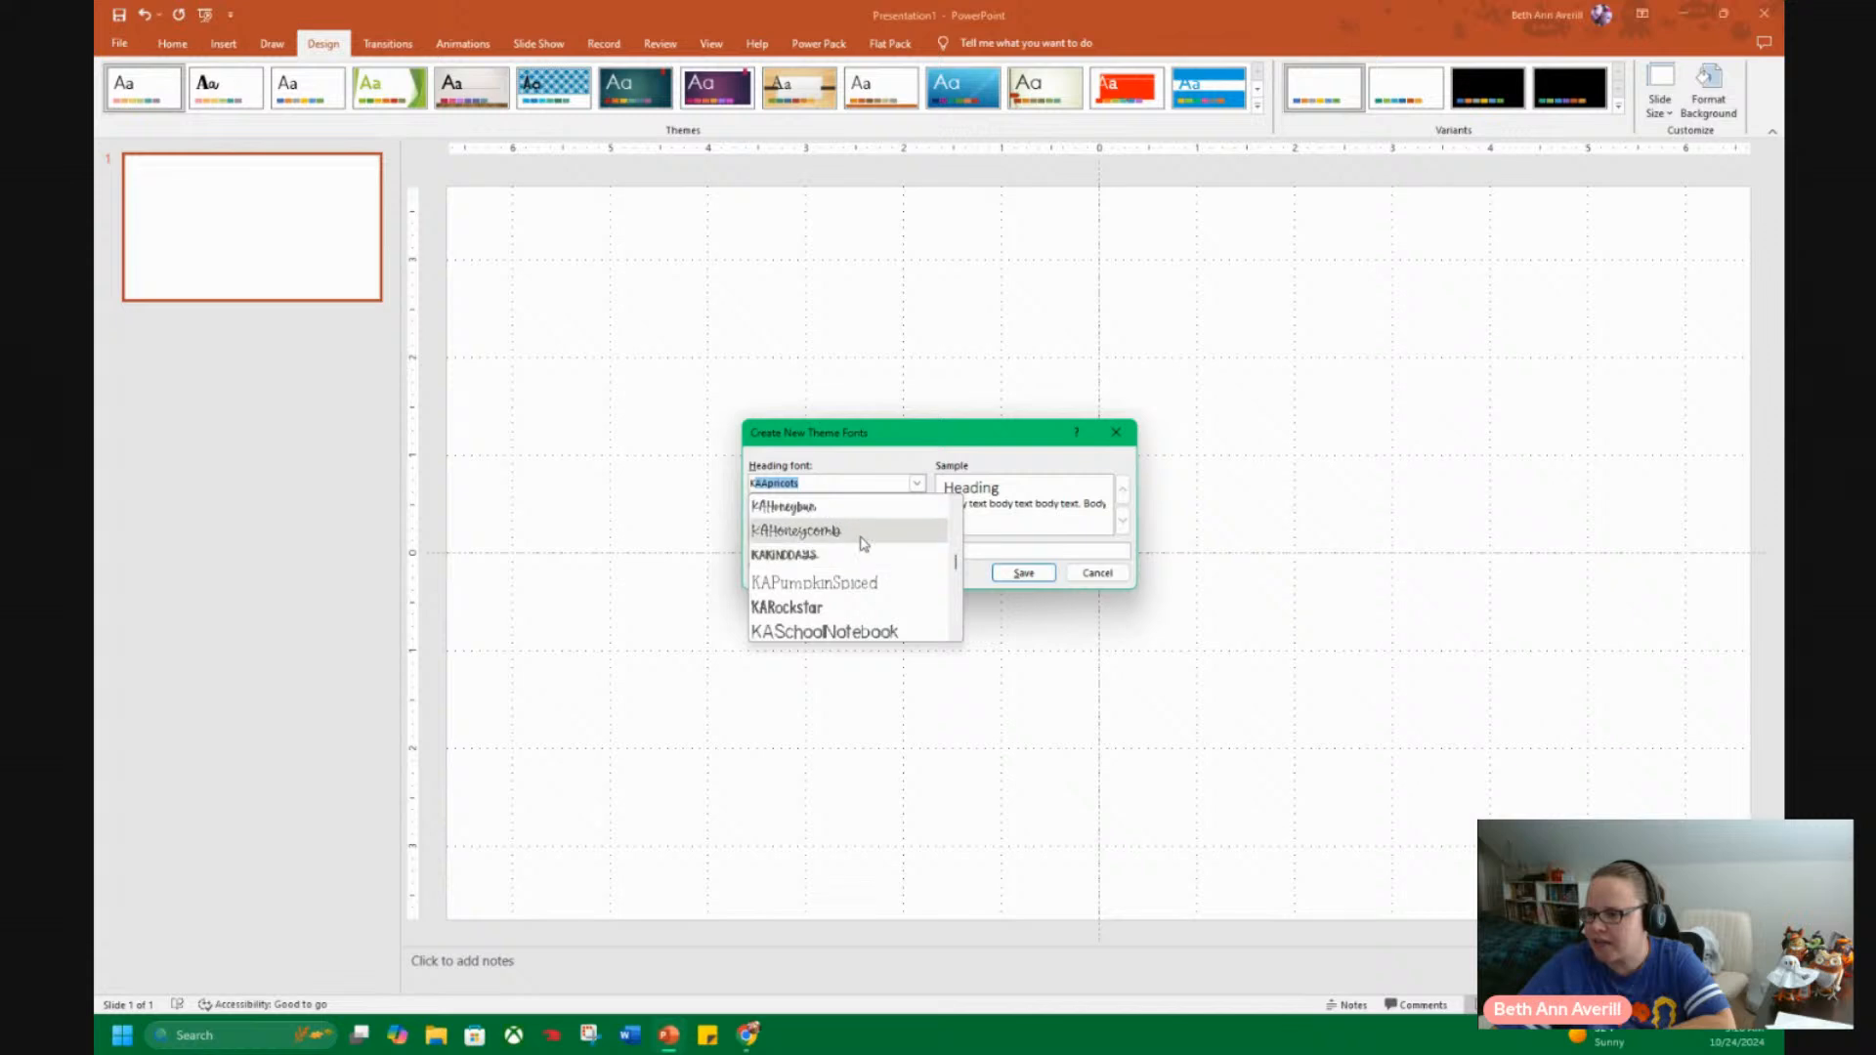
scroll(864, 586, down, 1)
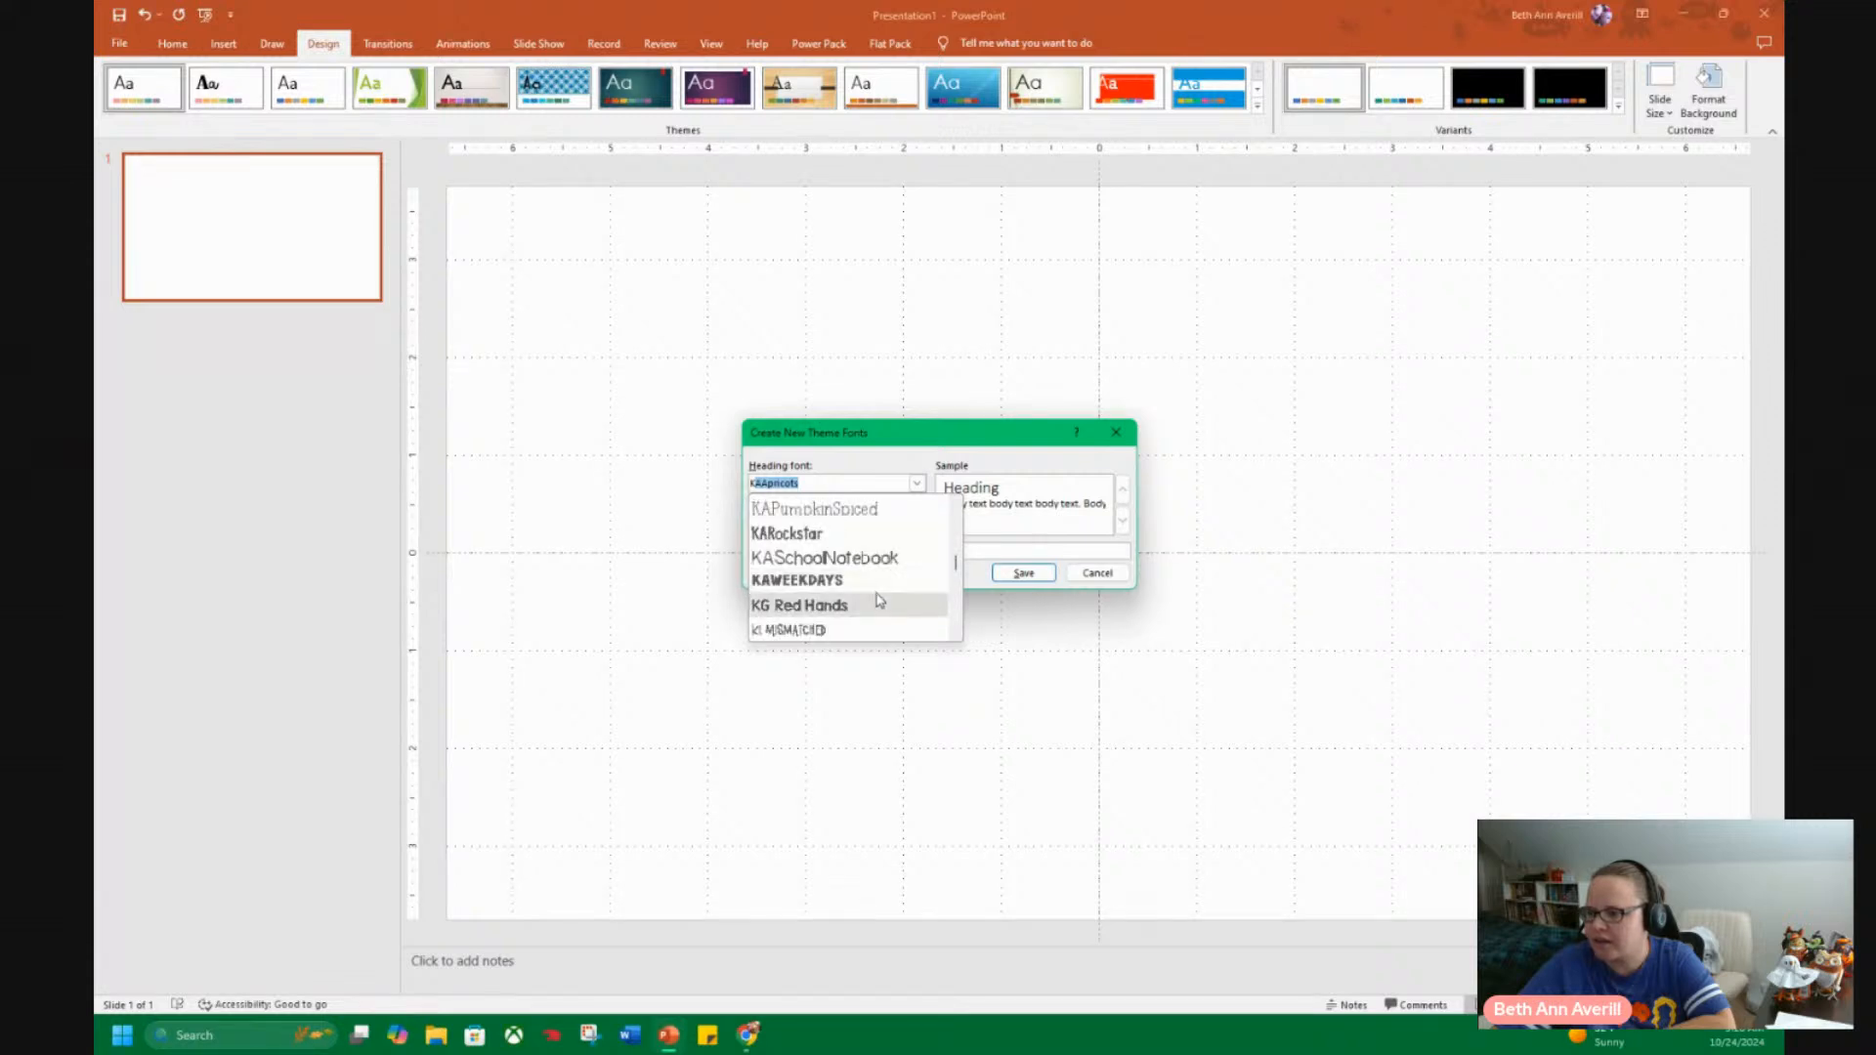
click(864, 582)
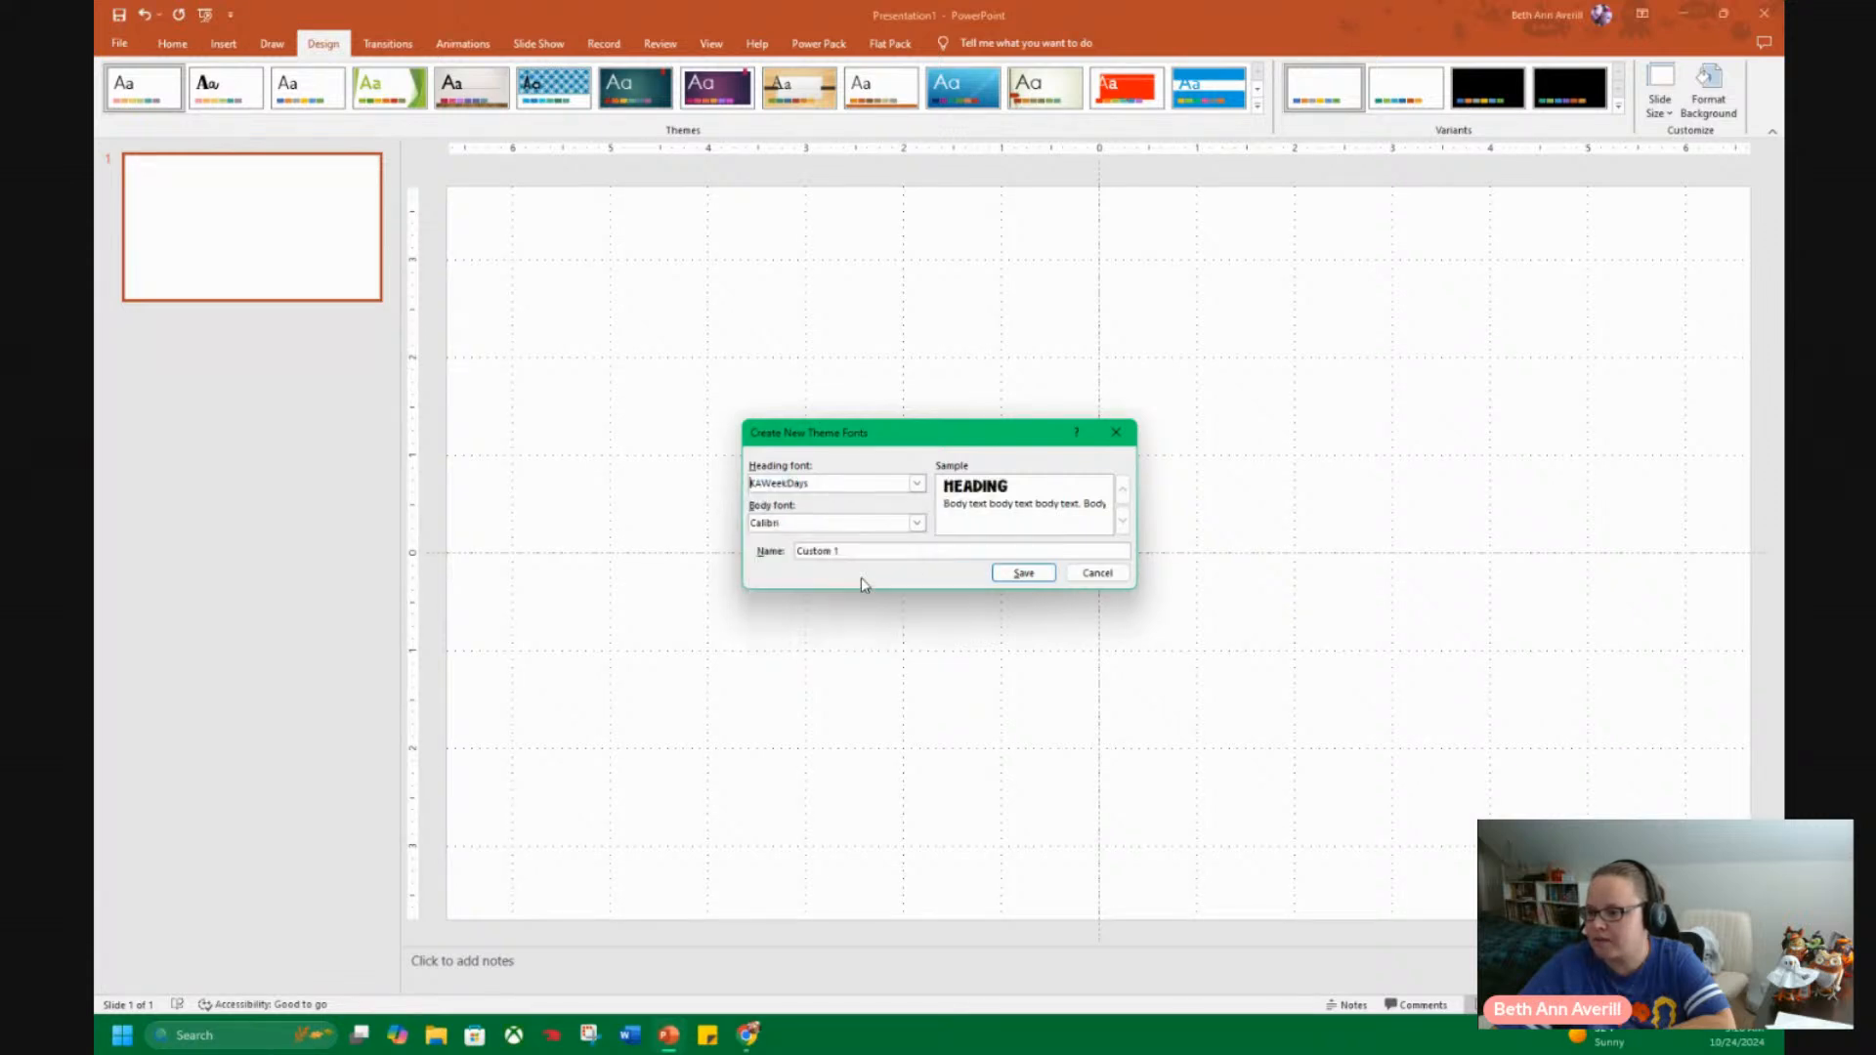
Try KAApricots as the font set's body font, then choose KAHoneycomb instead.
click(916, 523)
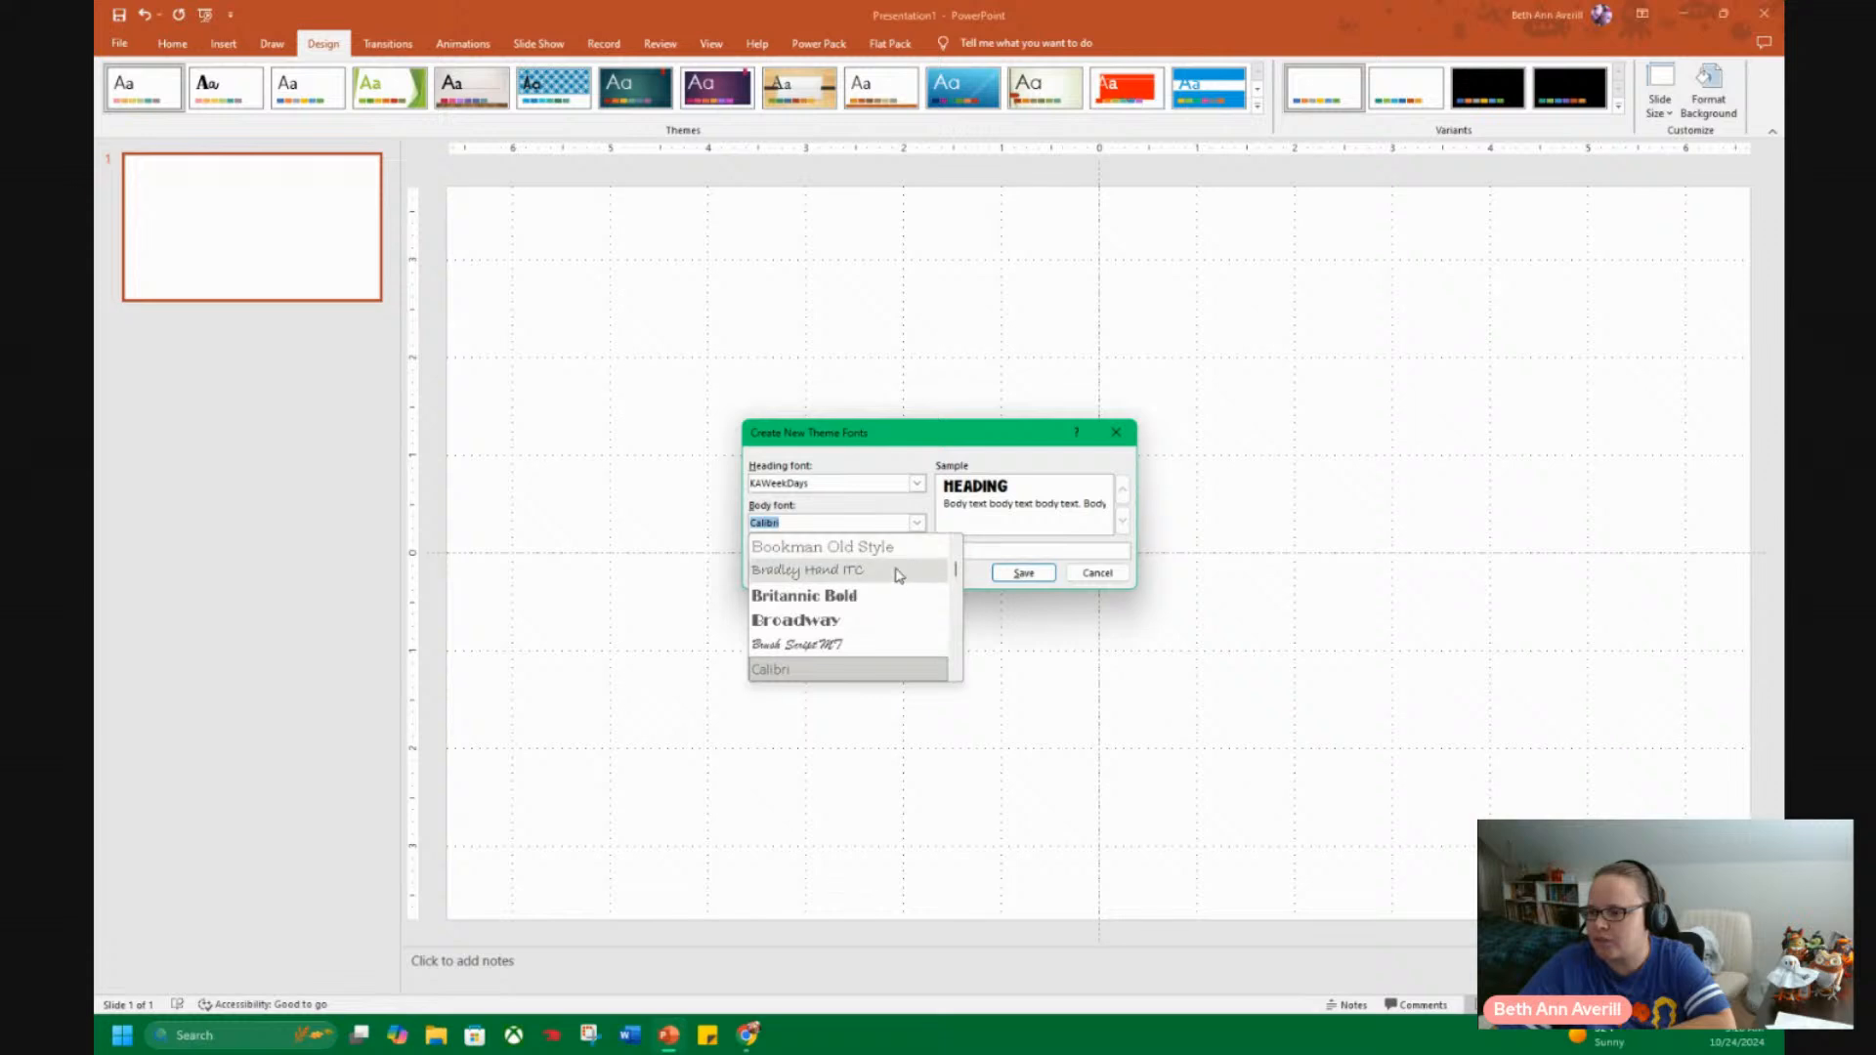
text(k)
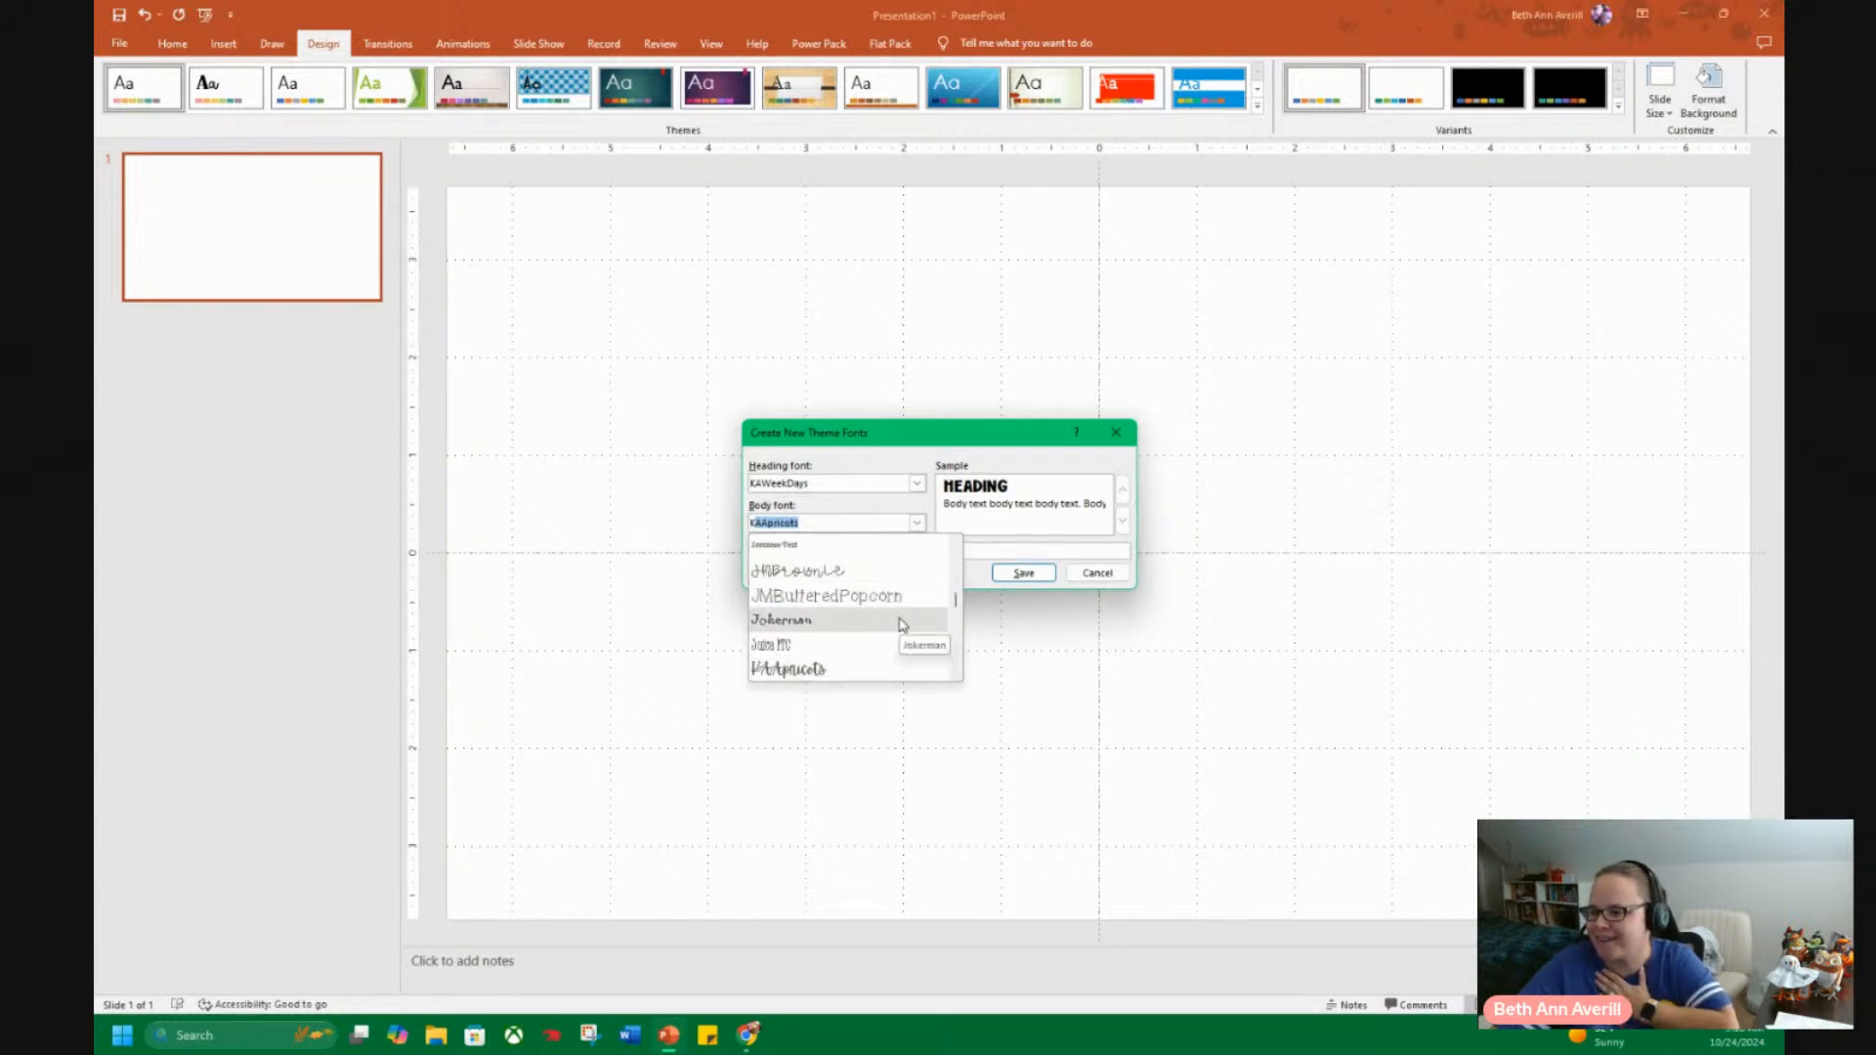
scroll(901, 623, down, 1)
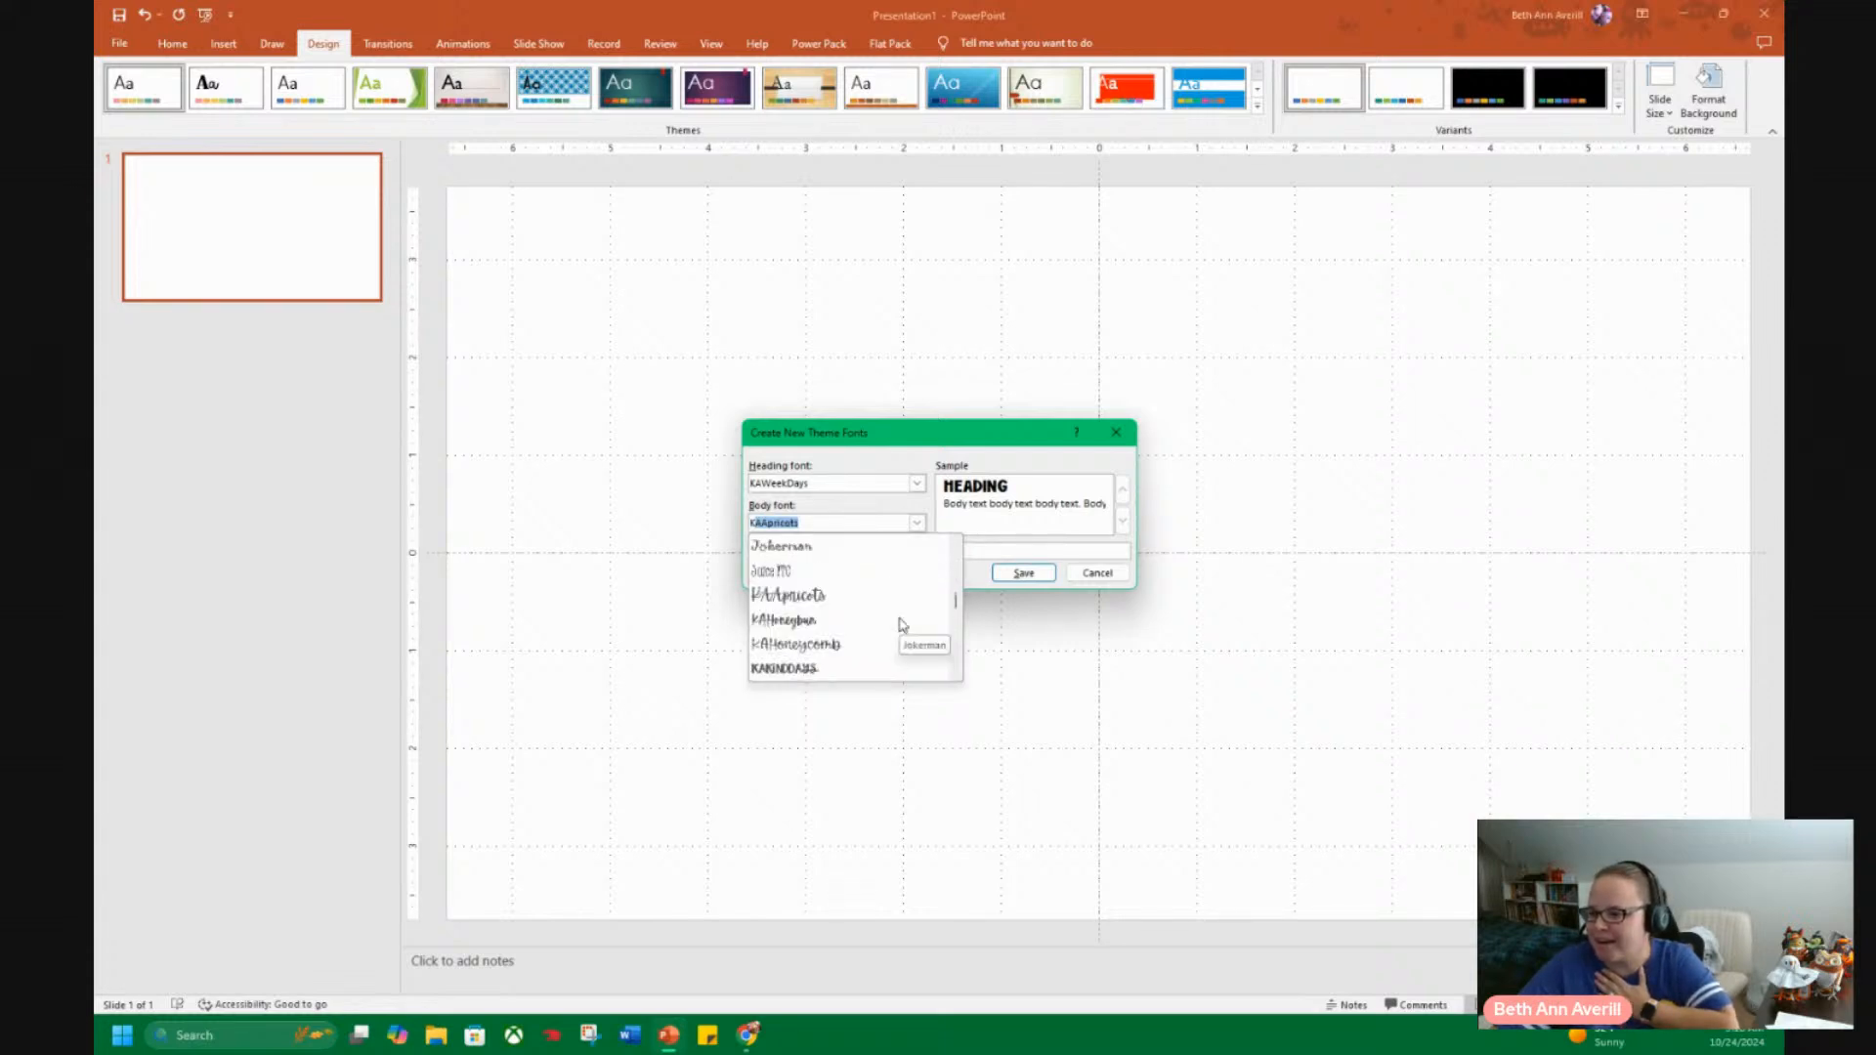
click(840, 600)
click(911, 524)
scroll(883, 636, down, 3)
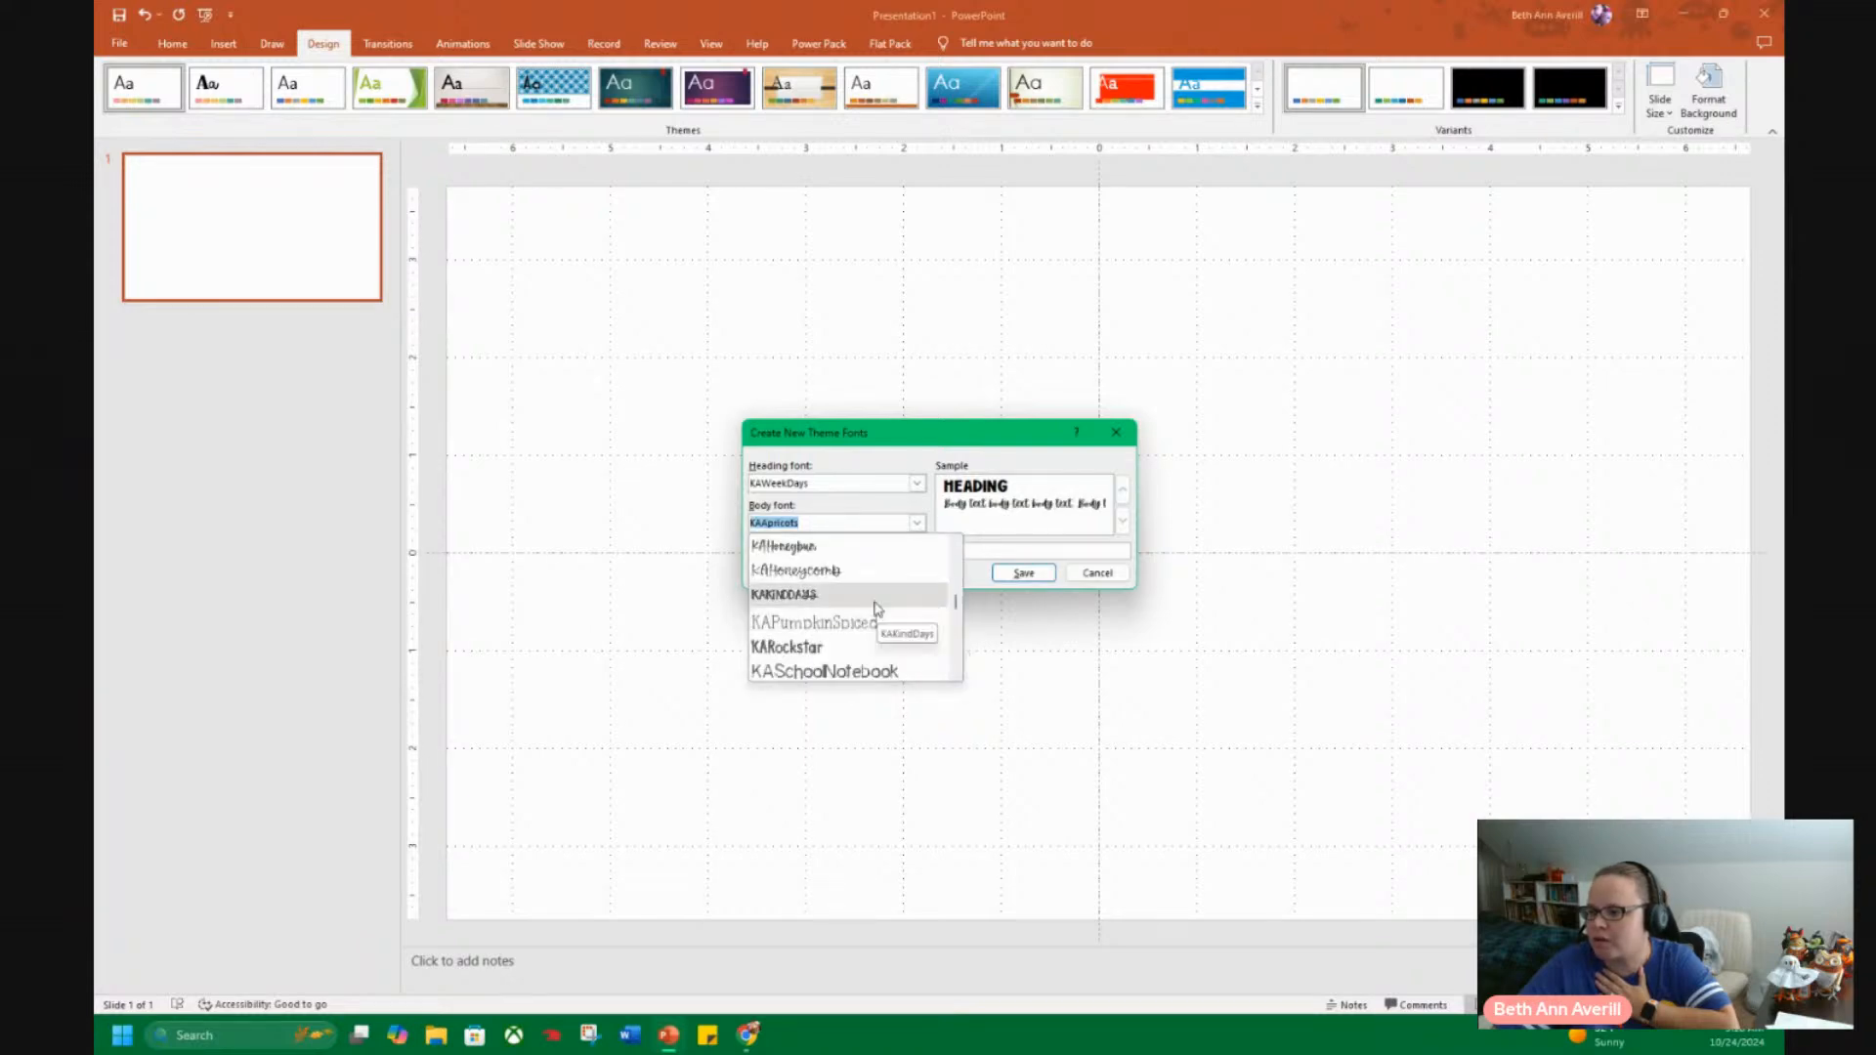
click(870, 577)
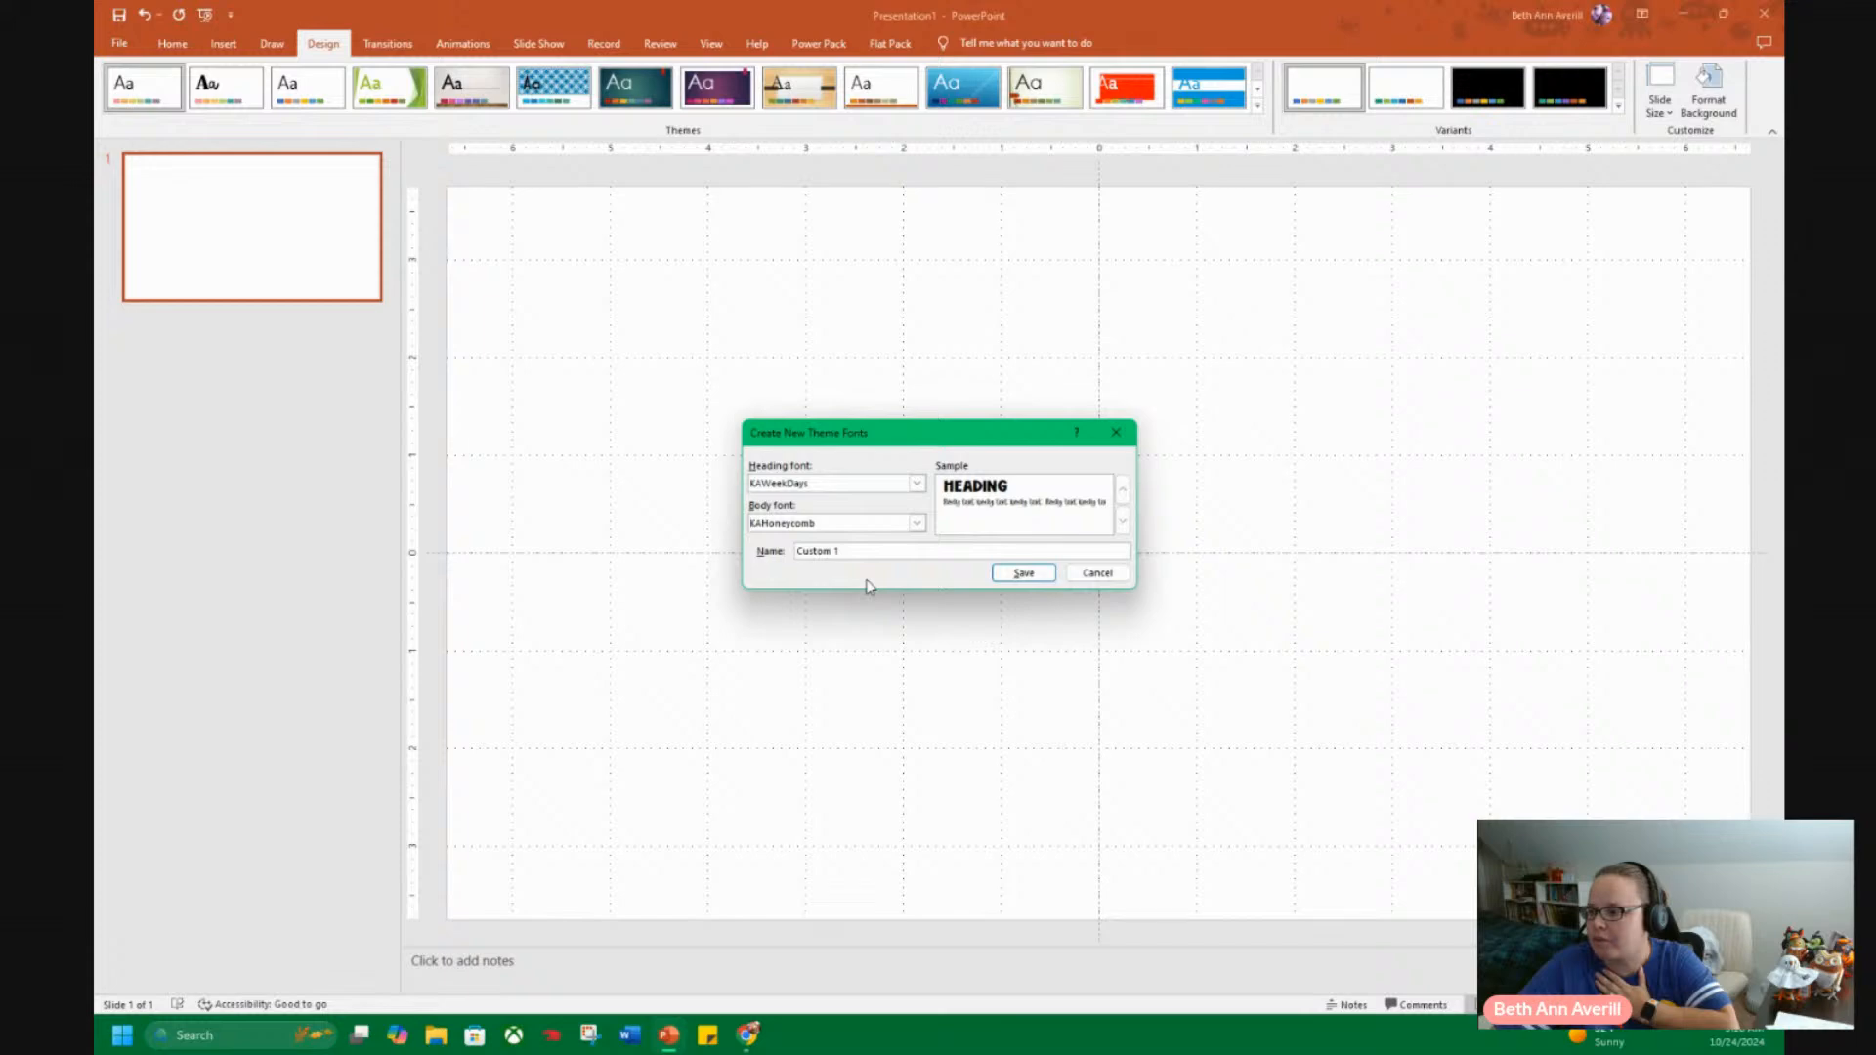
Name the theme font set Weekdays, save it with KAHoneycomb as the body font, and revisit the theme font options.
double_click(852, 551)
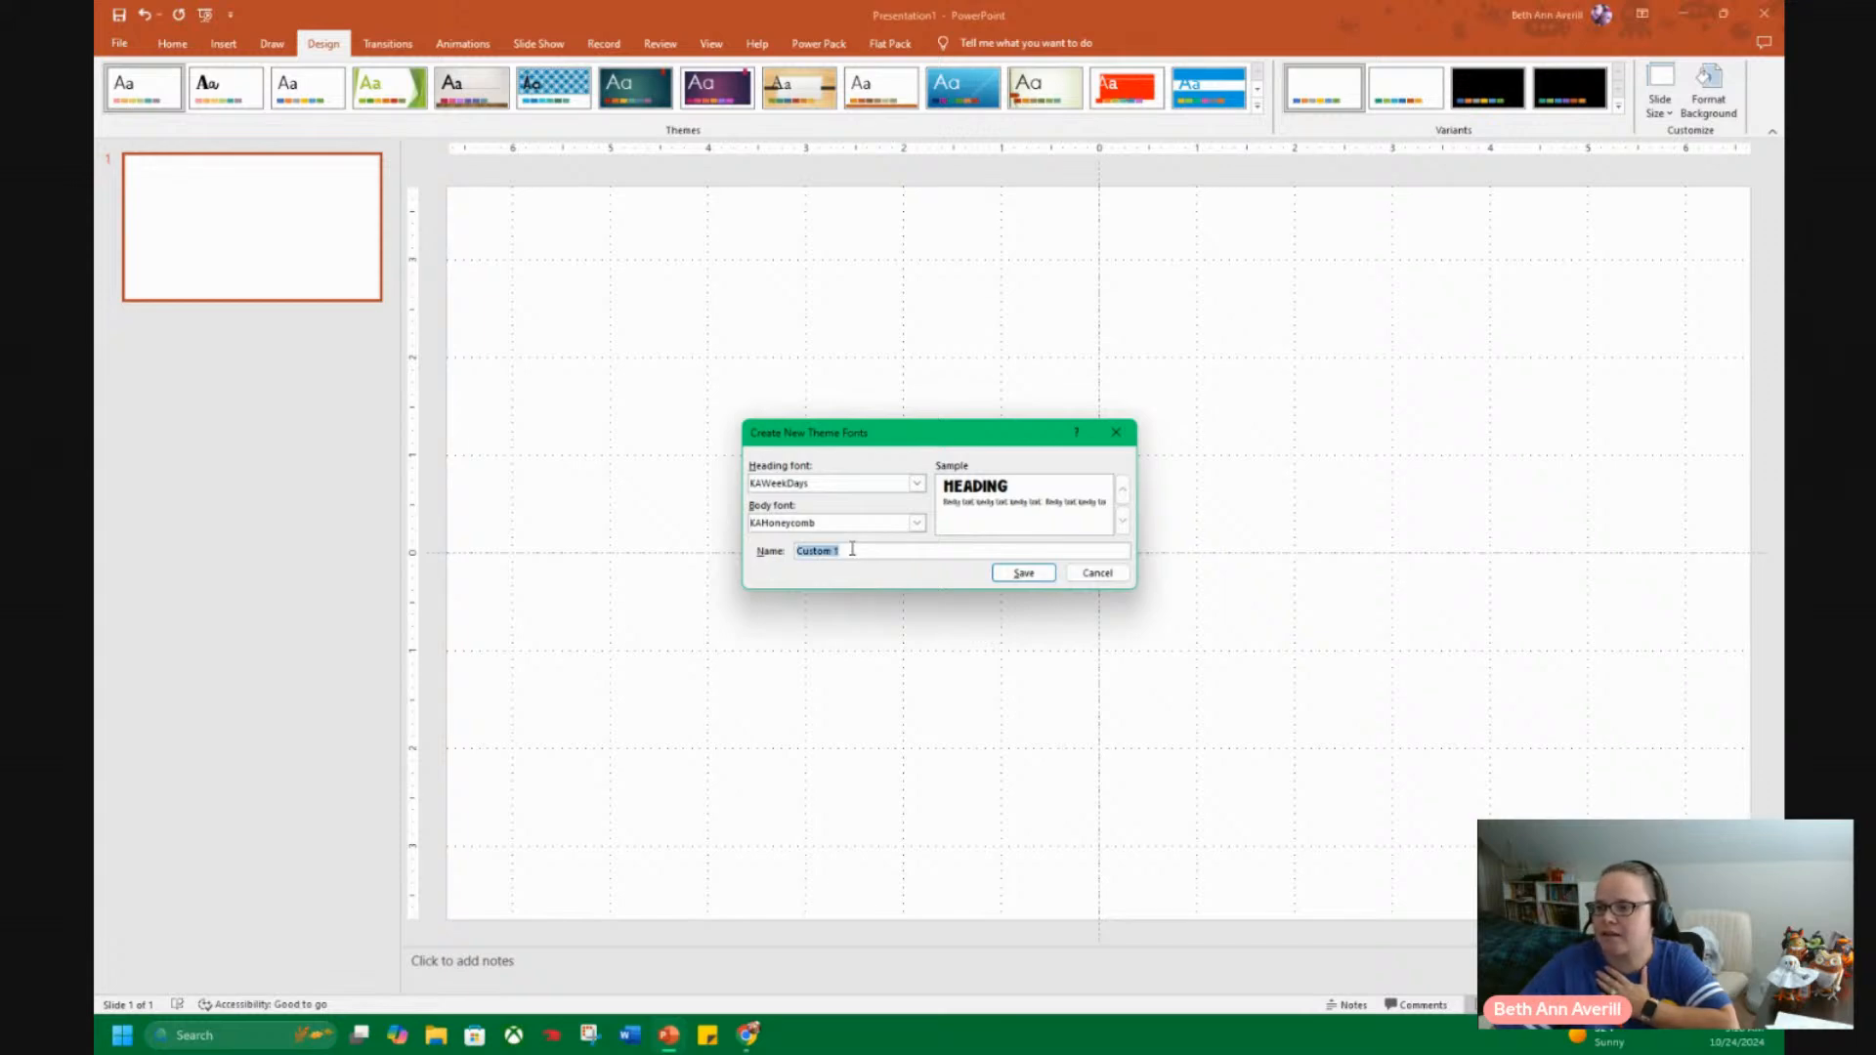
text(Wee)
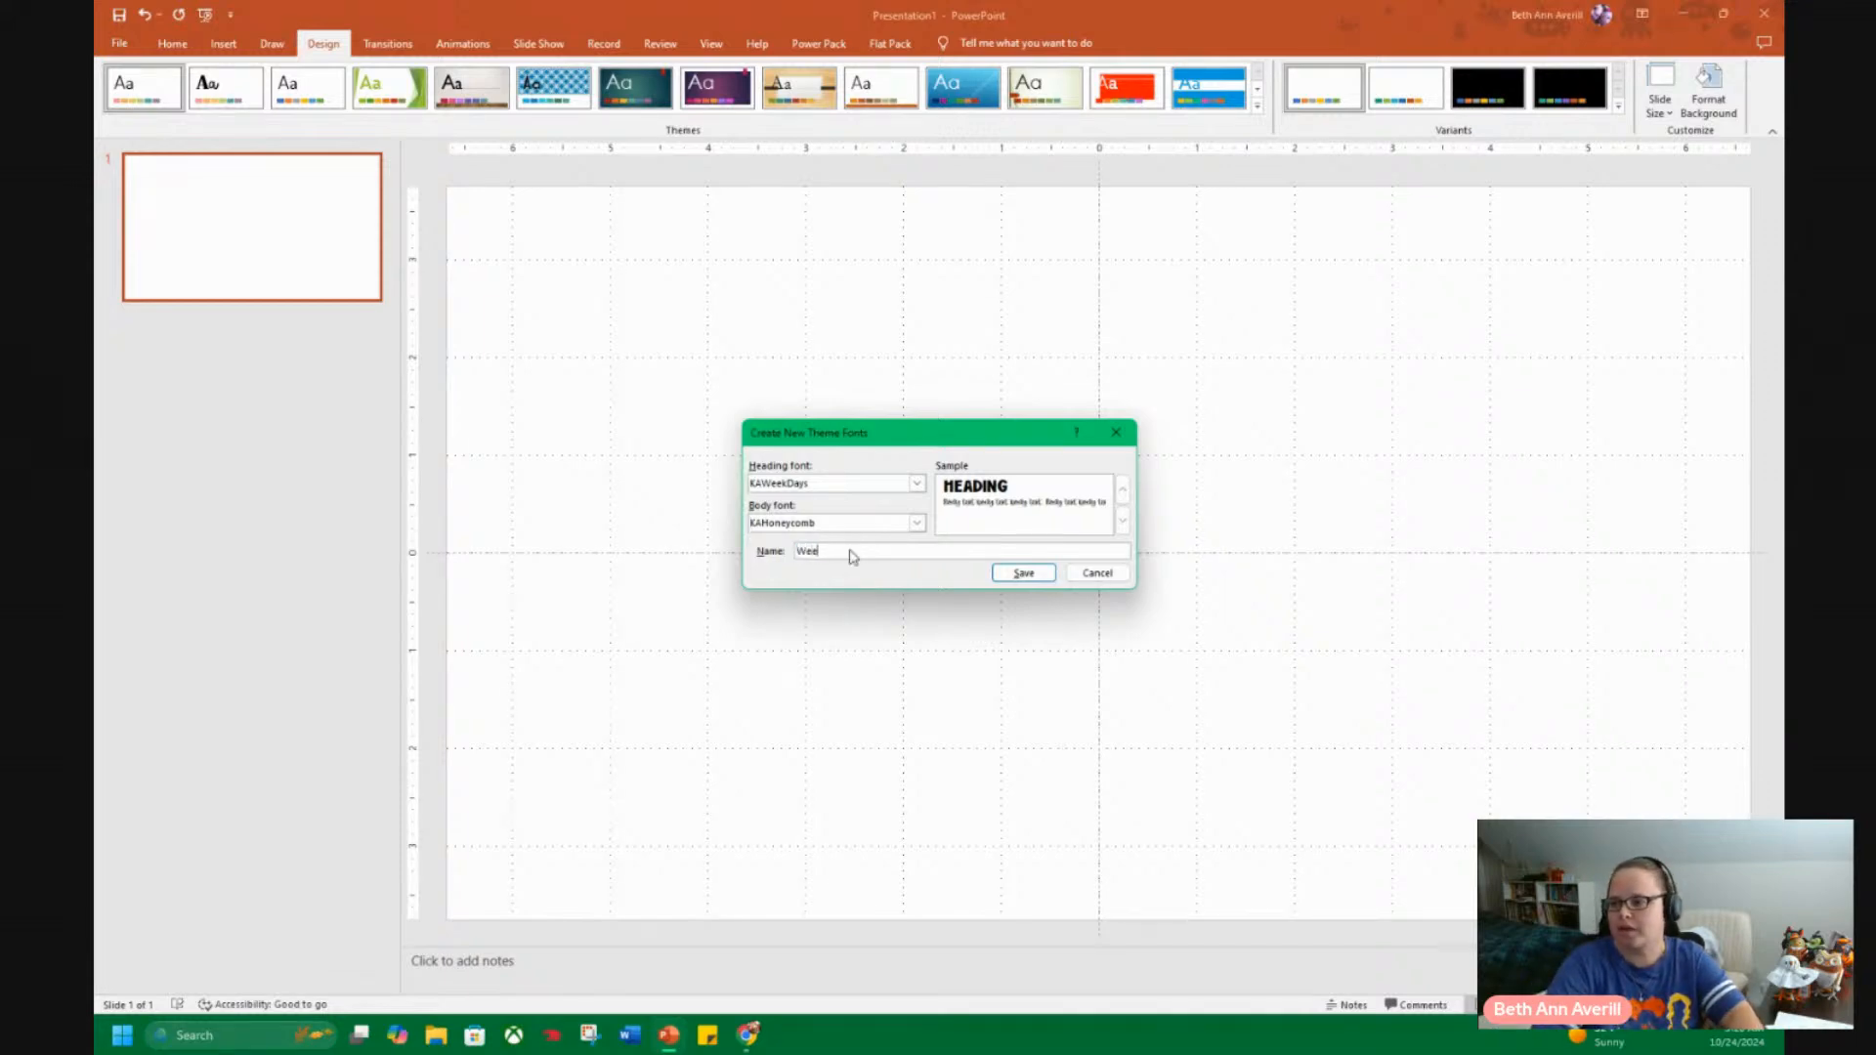
text(kdays)
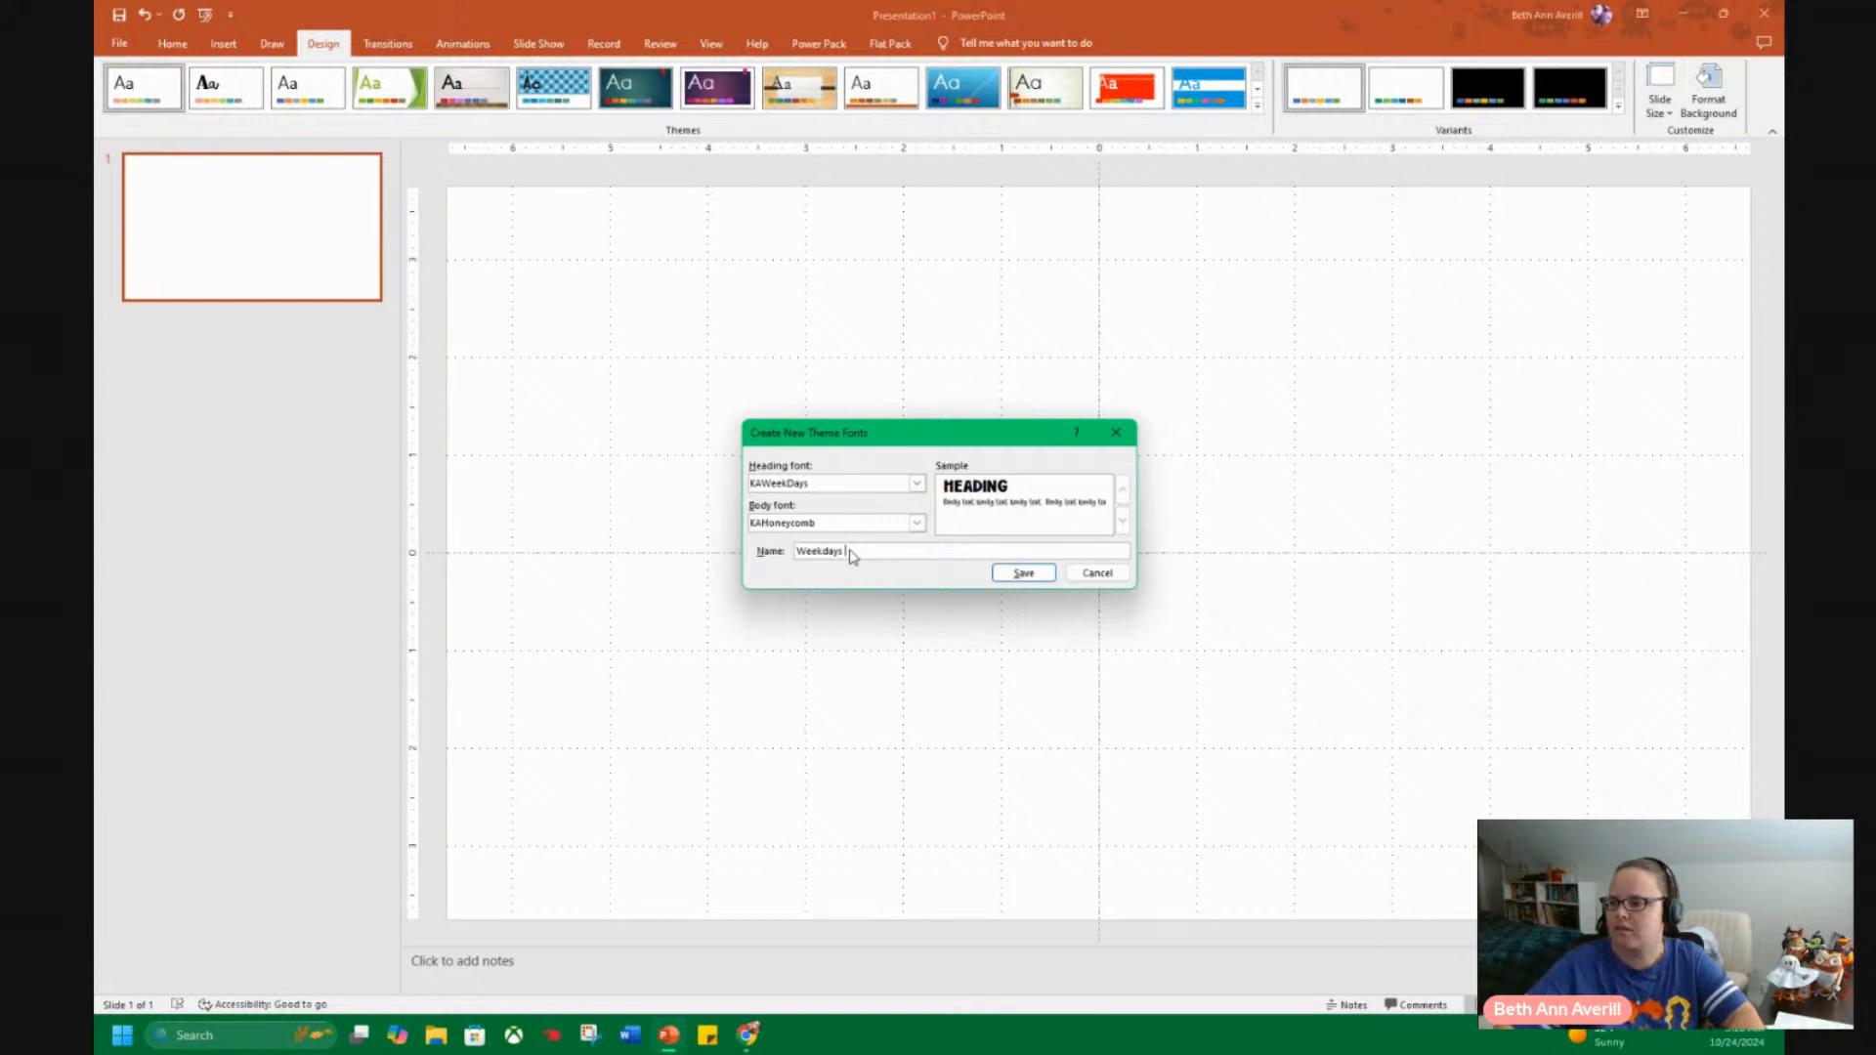
click(914, 530)
scroll(879, 626, down, 5)
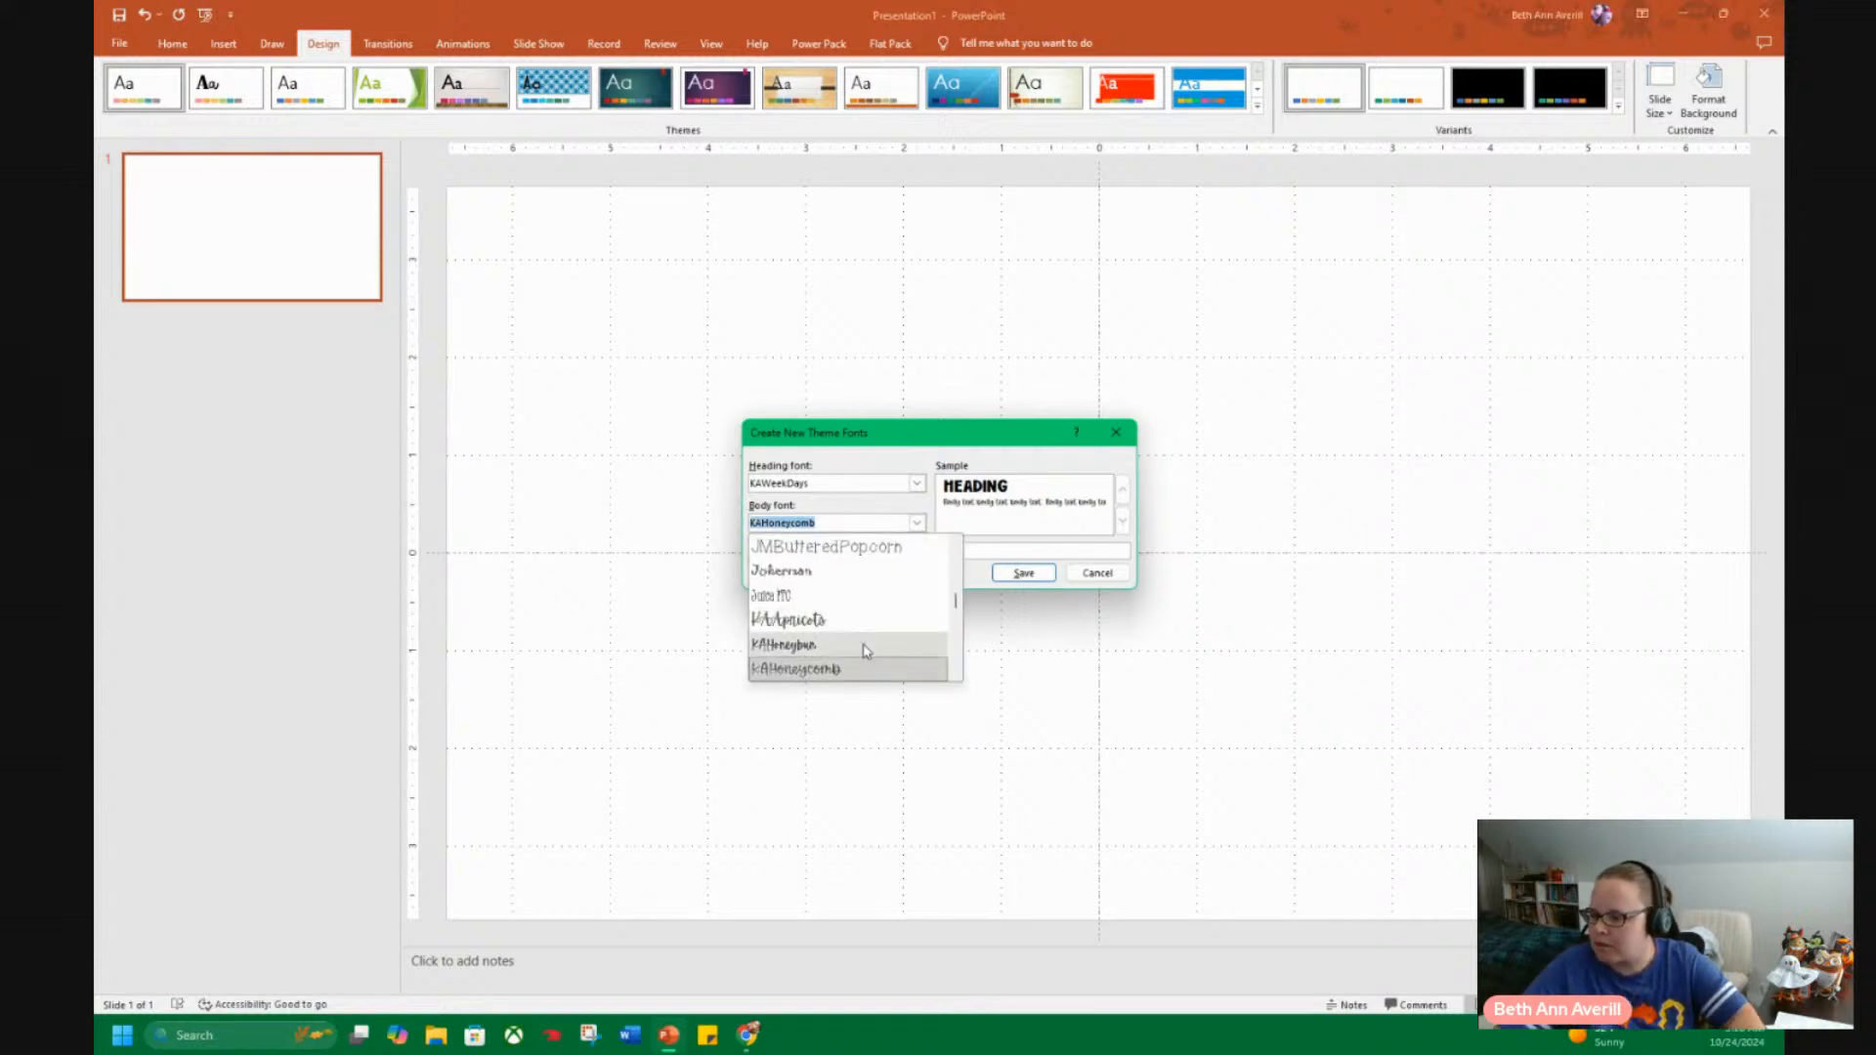
scroll(888, 640, down, 1)
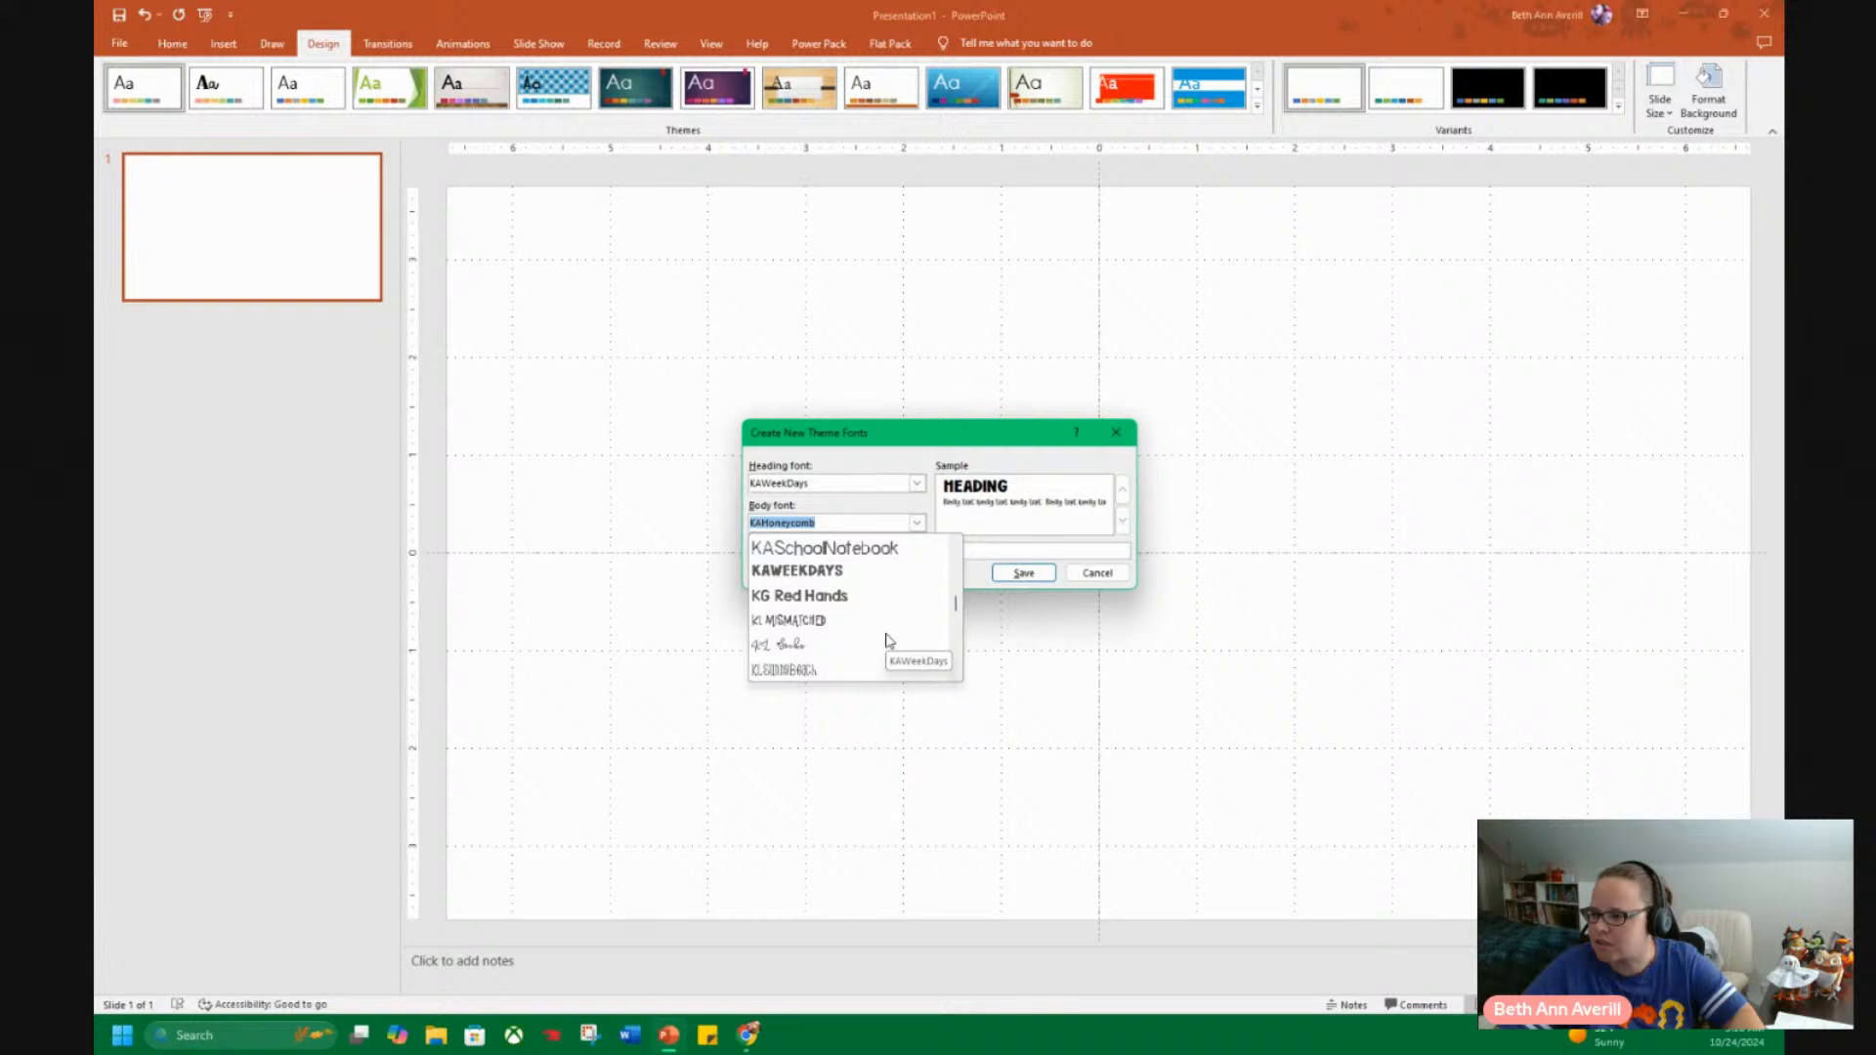
scroll(889, 640, down, 1)
scroll(889, 640, down, 1)
scroll(890, 638, up, 6)
click(852, 604)
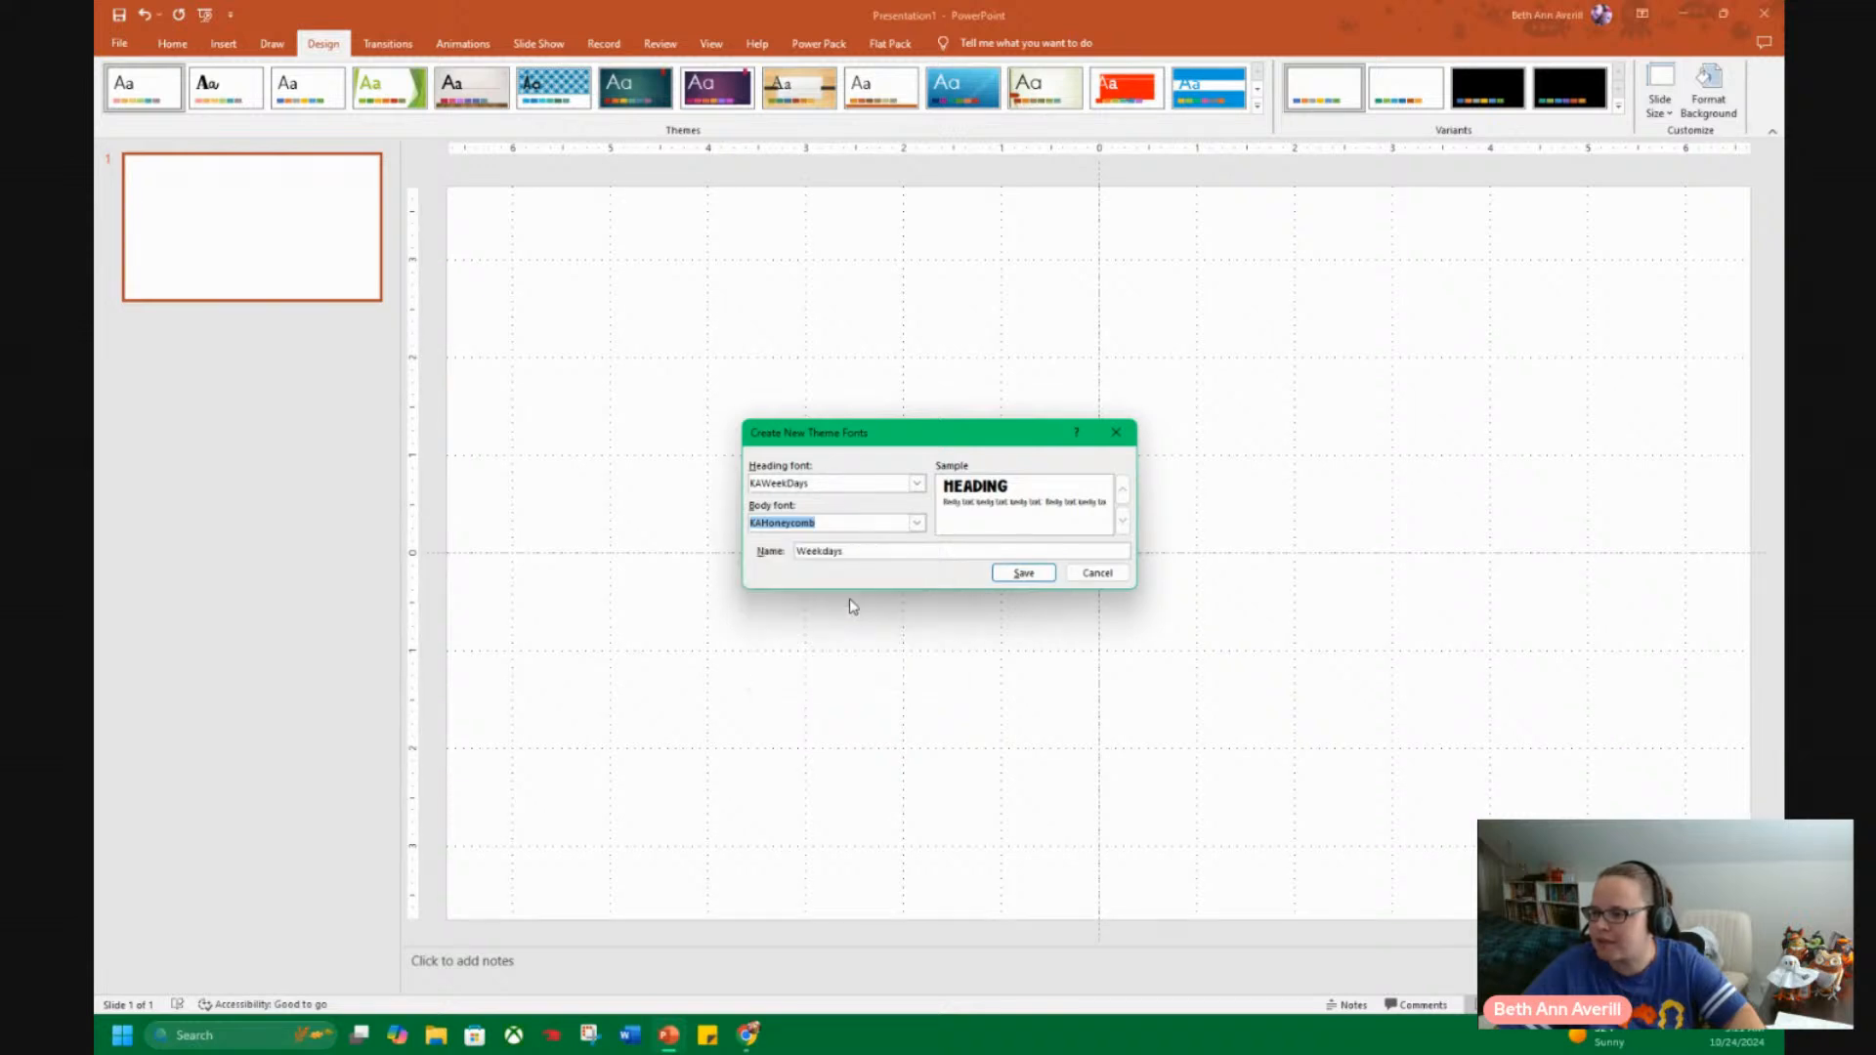
click(1022, 574)
click(1618, 106)
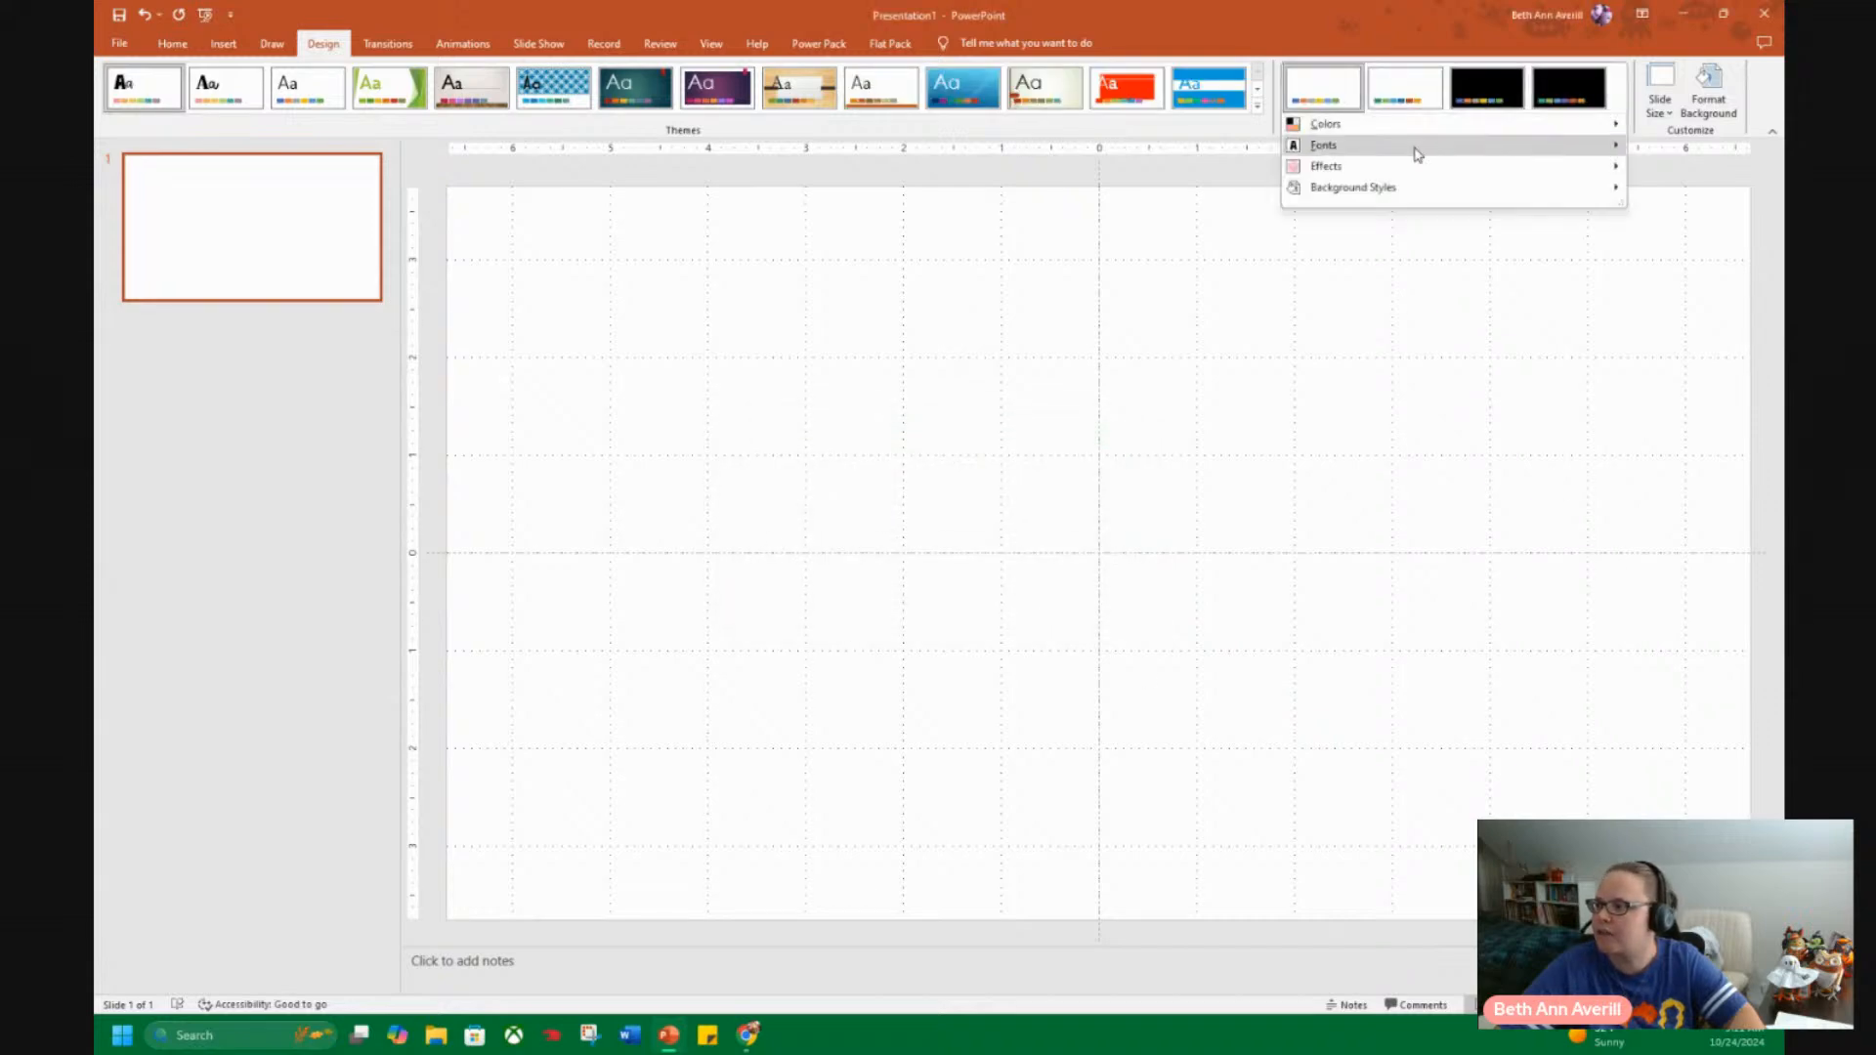
mouse_move(1368, 147)
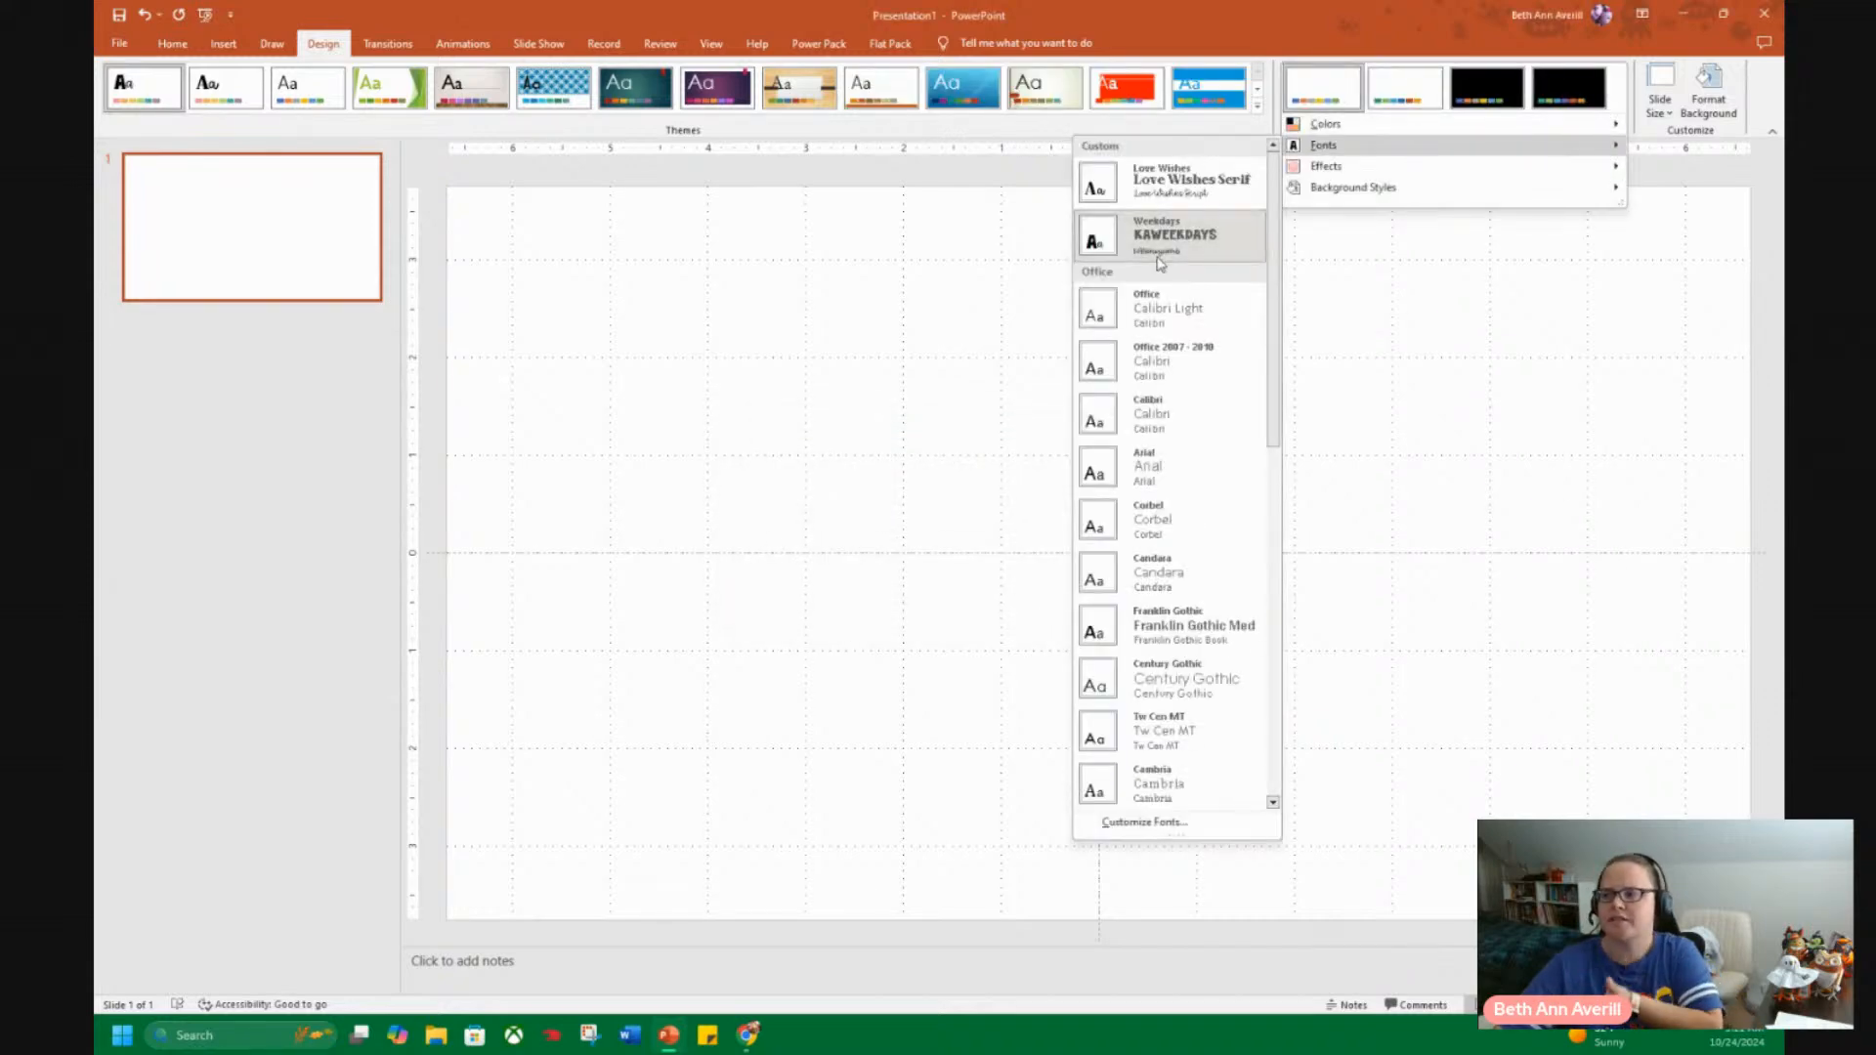
Set a custom landscape slide size of 11 in wide by 8.5 in high.
click(1670, 110)
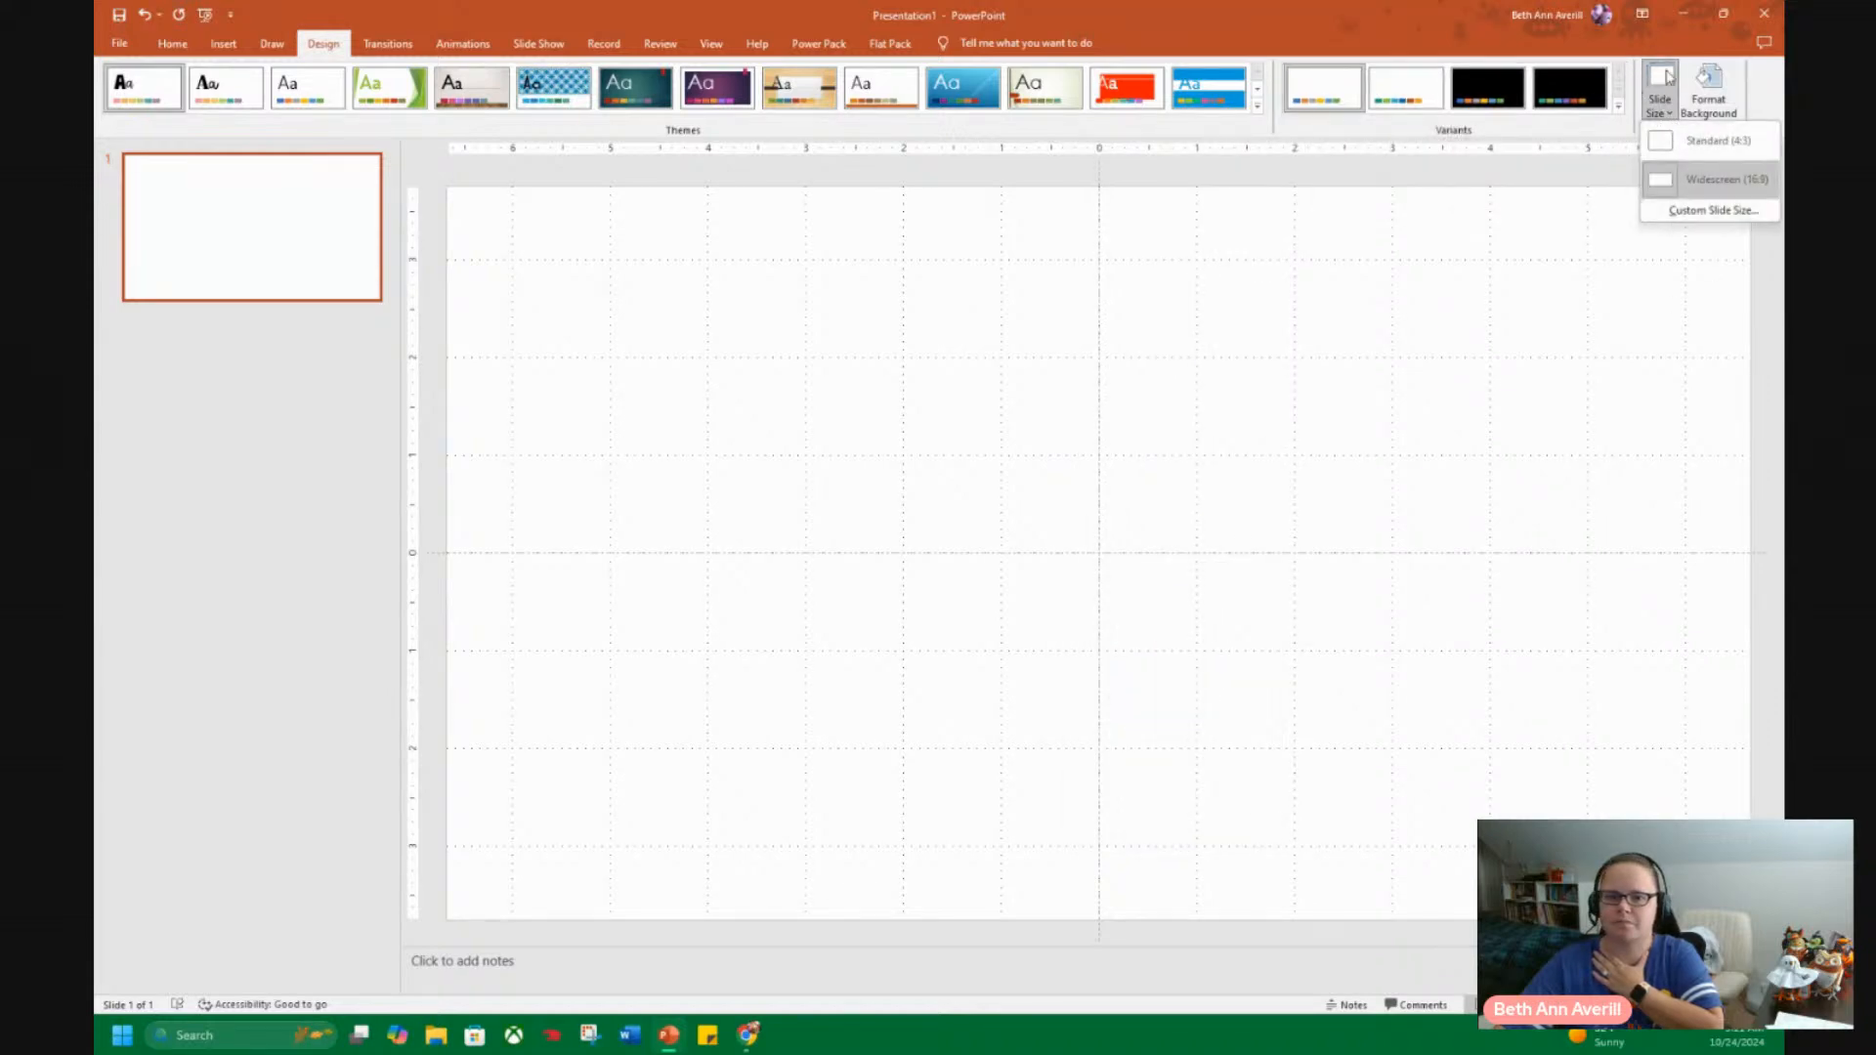
click(1714, 210)
click(817, 491)
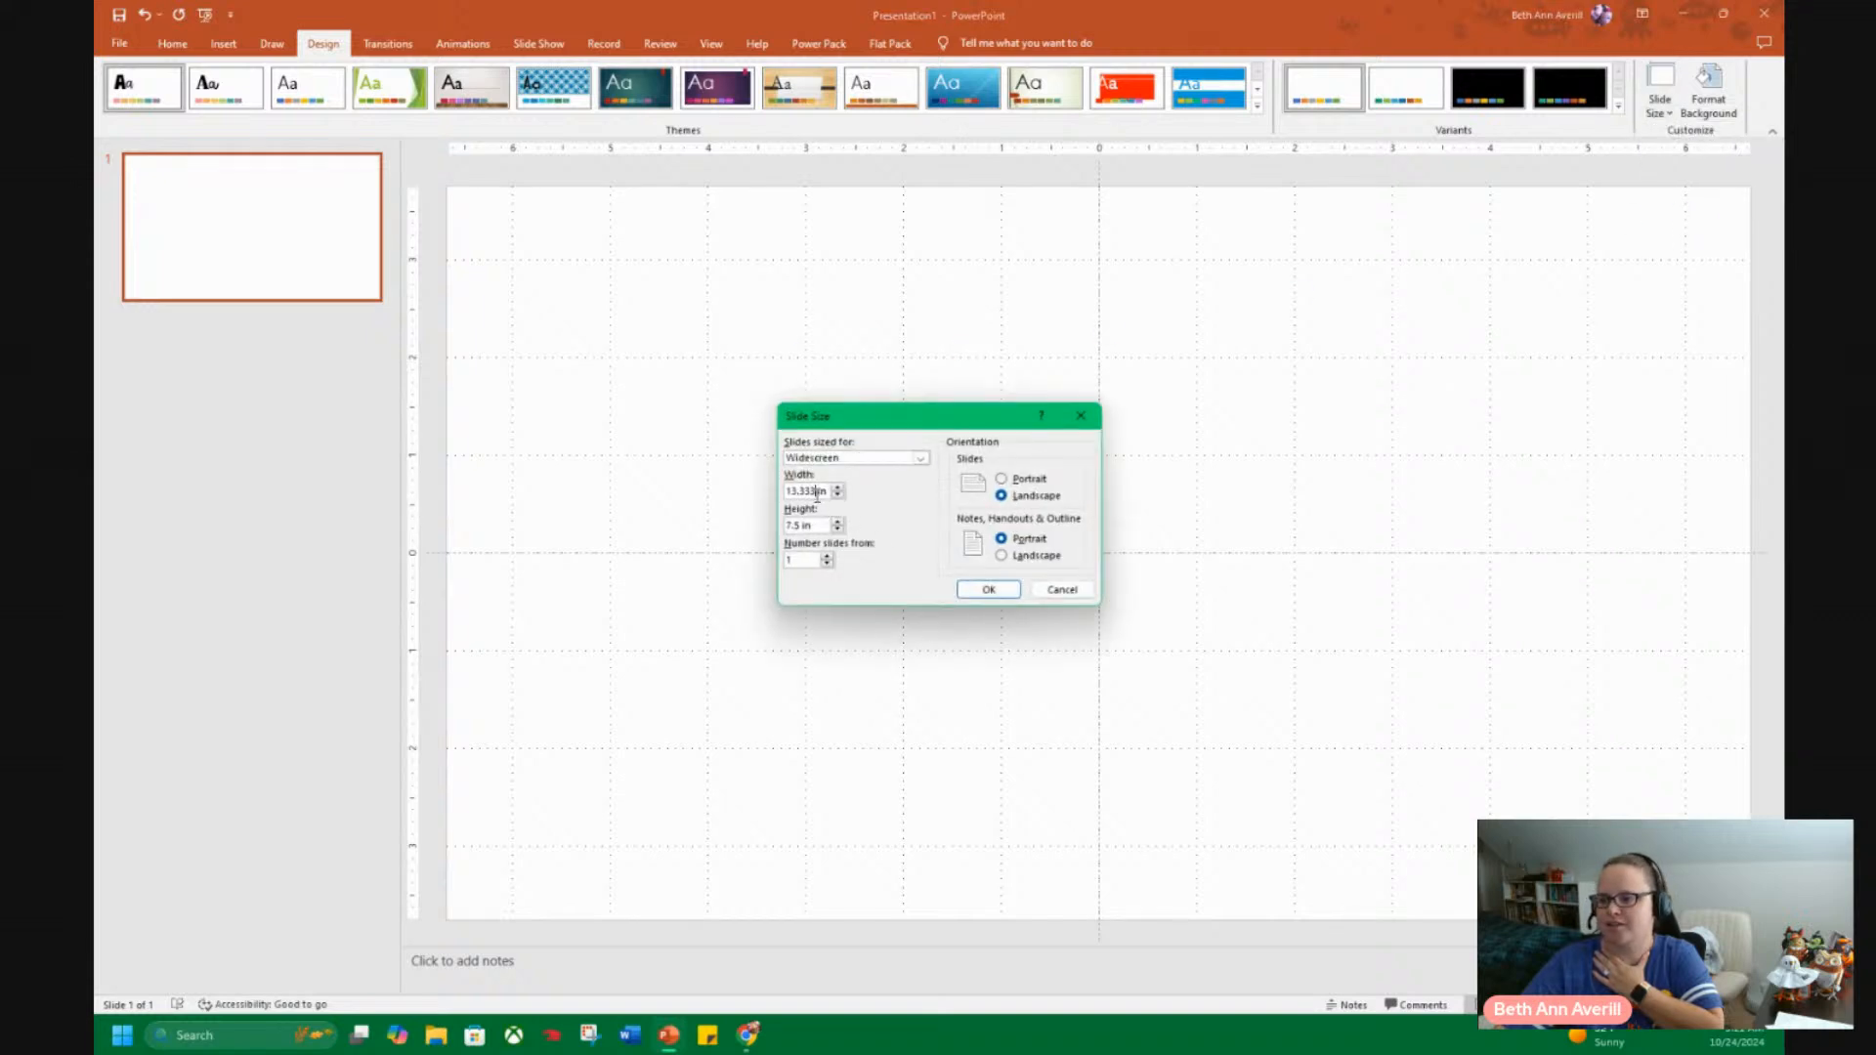
drag(814, 492, 760, 491)
click(816, 490)
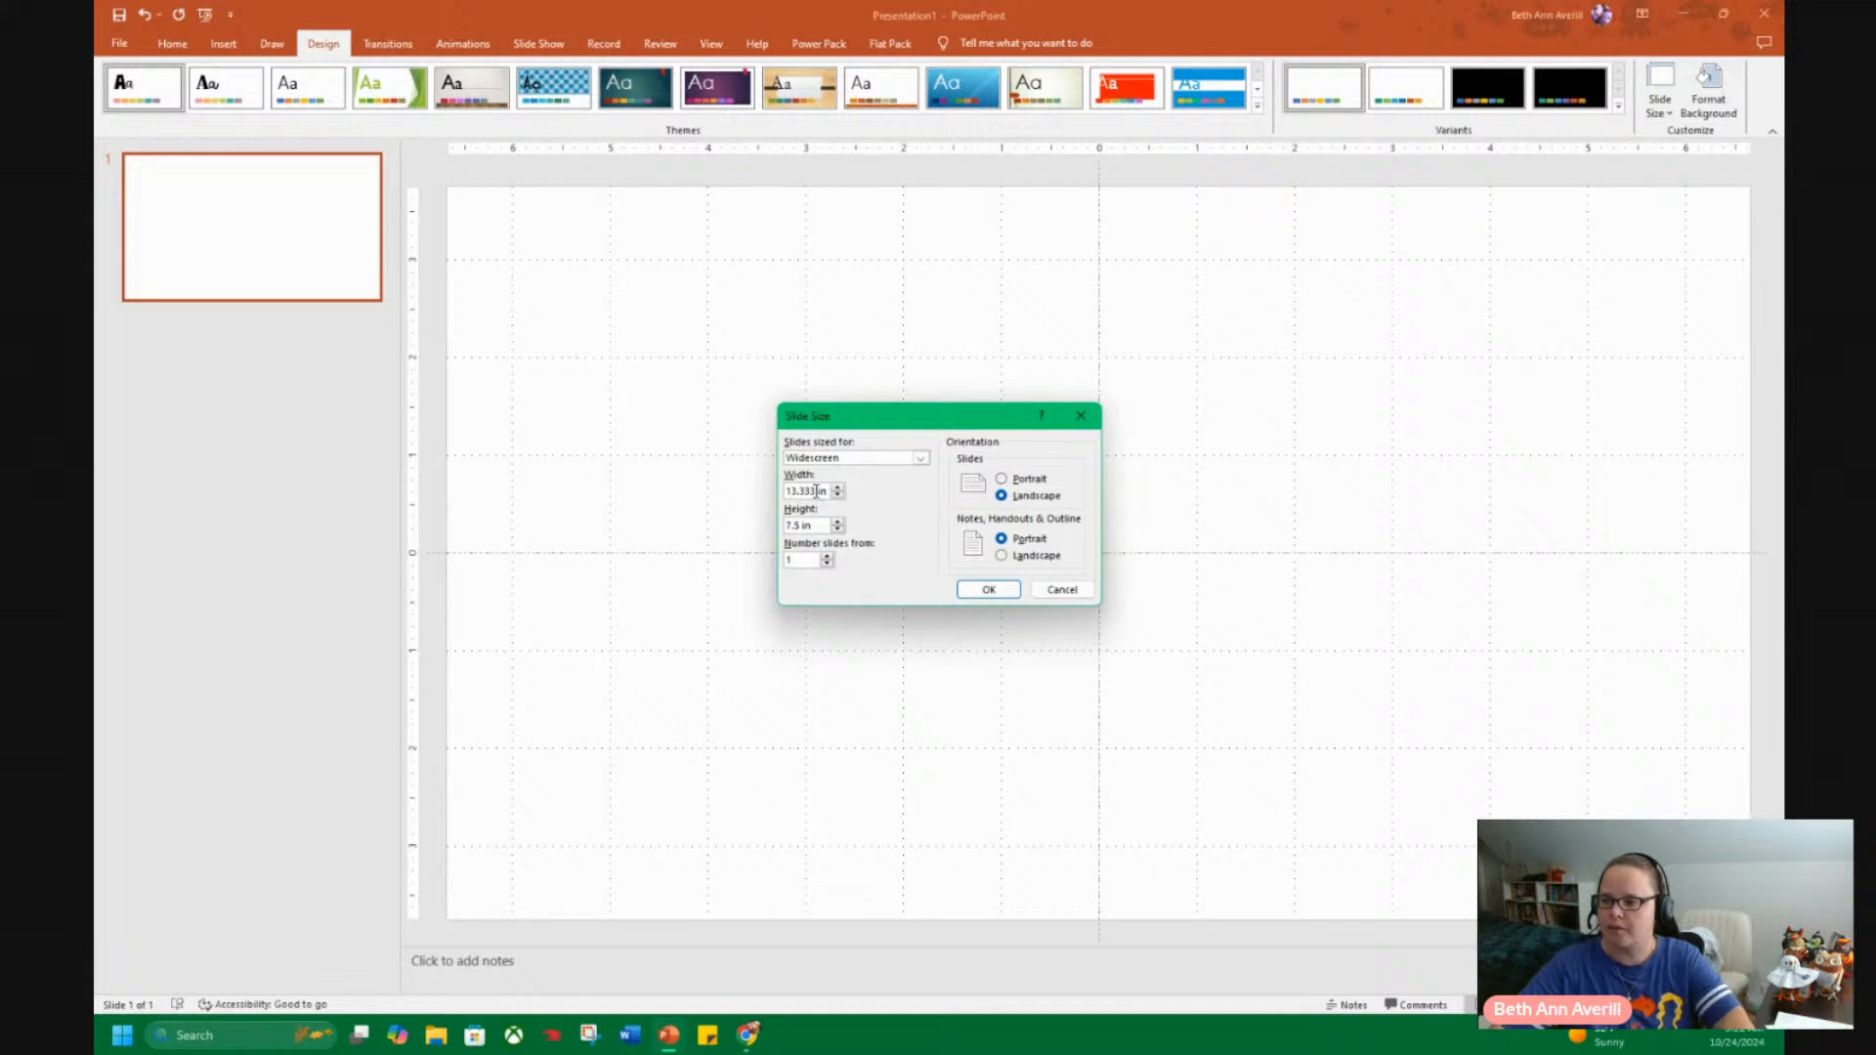
text(11)
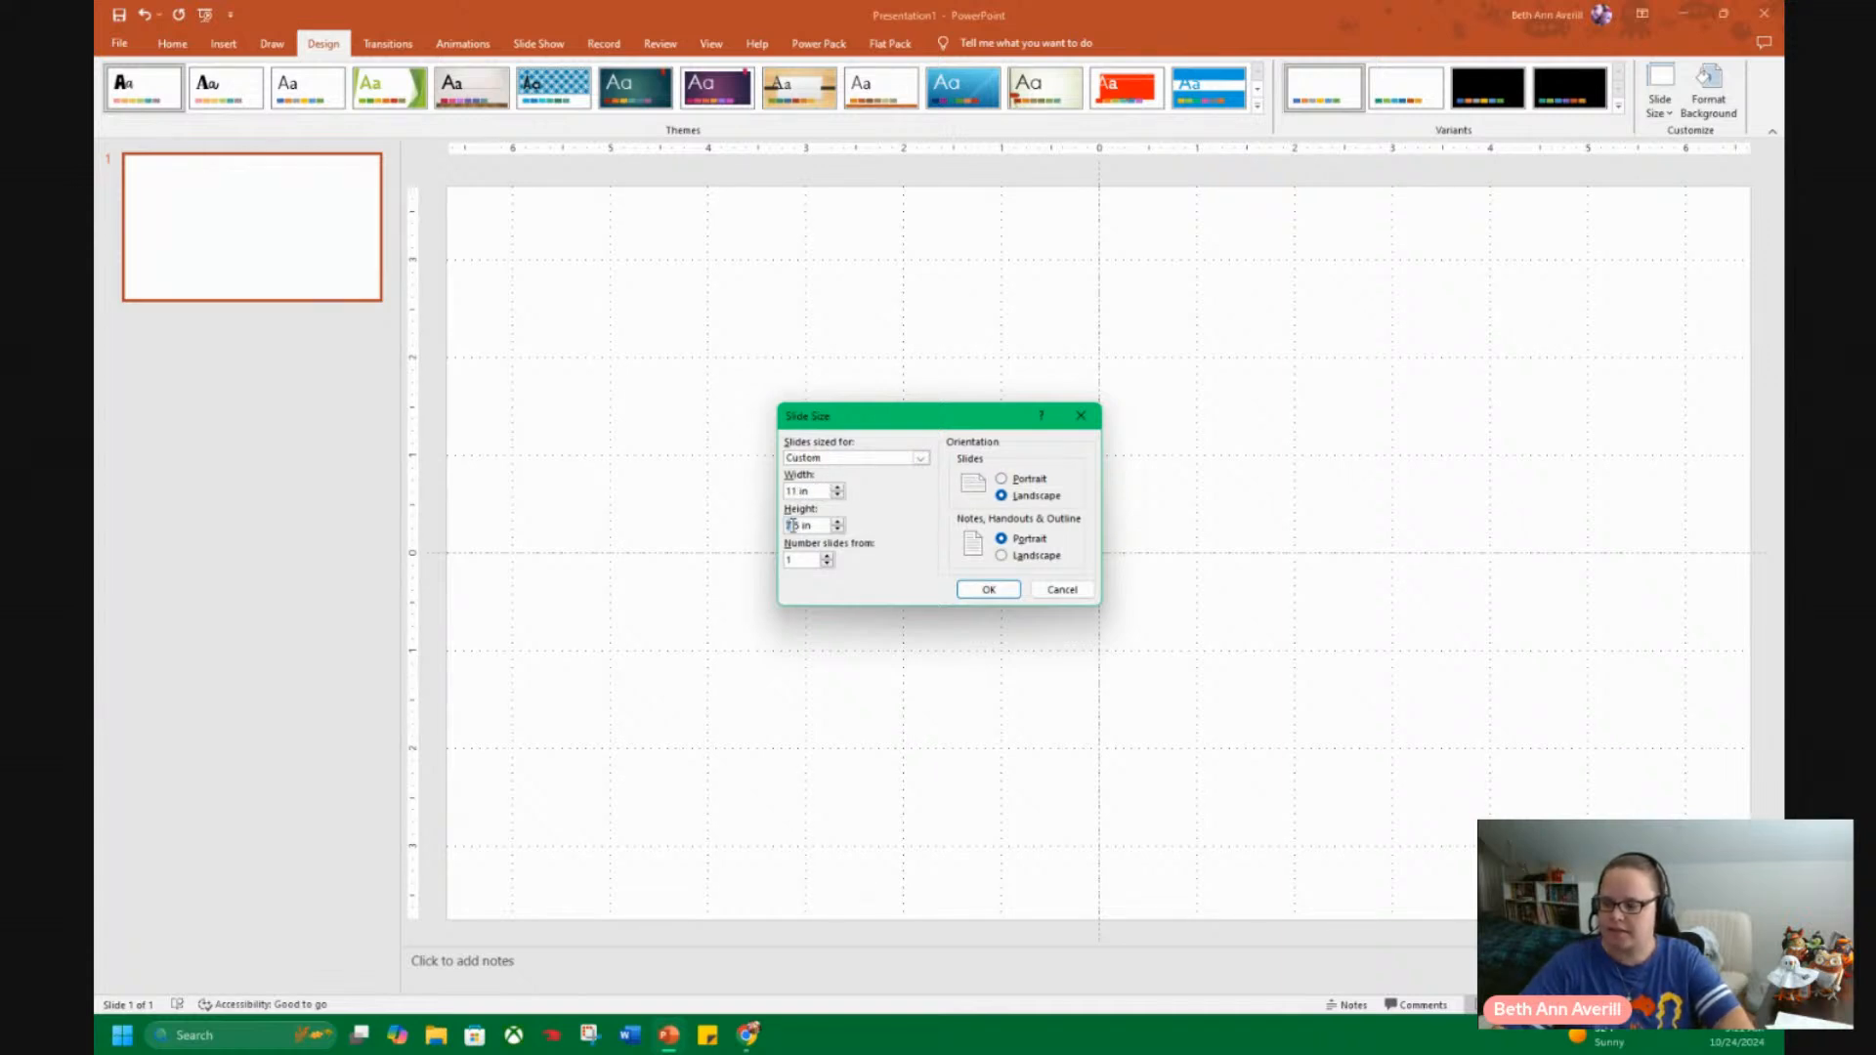
click(989, 589)
click(973, 631)
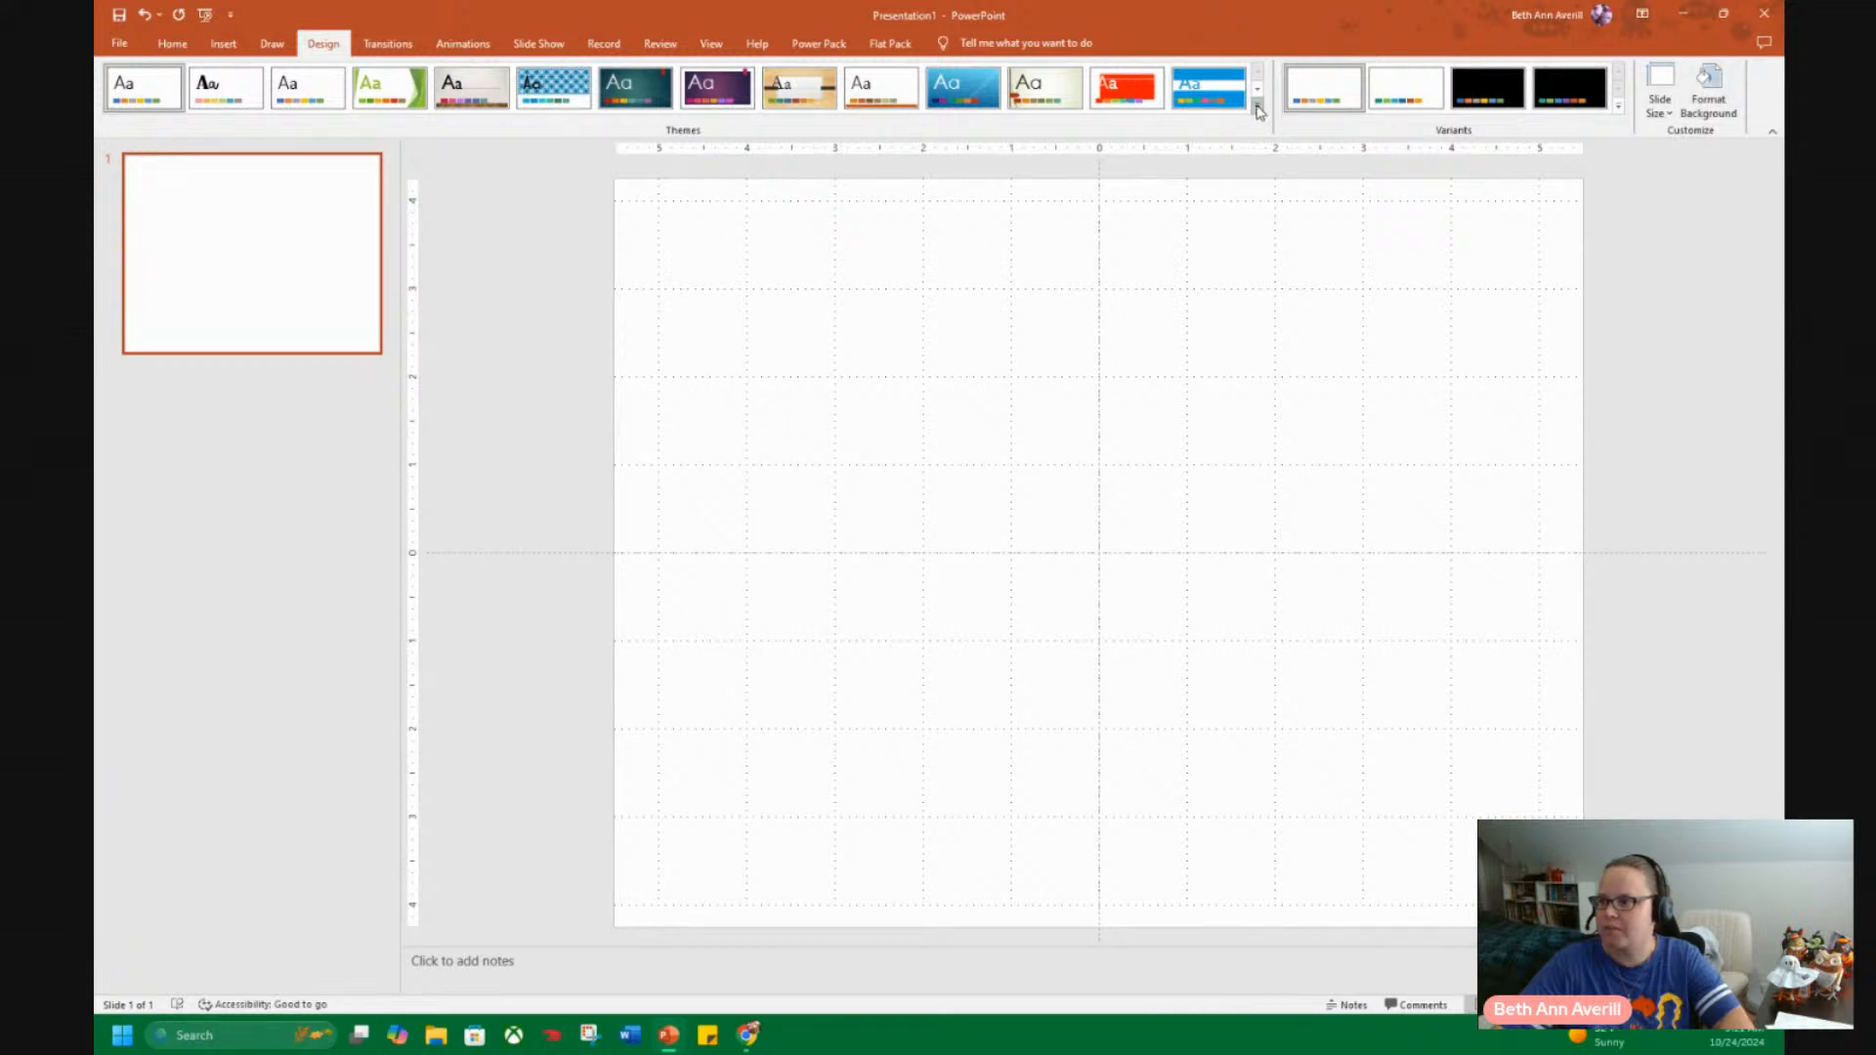
Start a new custom set of theme colours for the resized presentation.
click(1619, 110)
mouse_move(1485, 125)
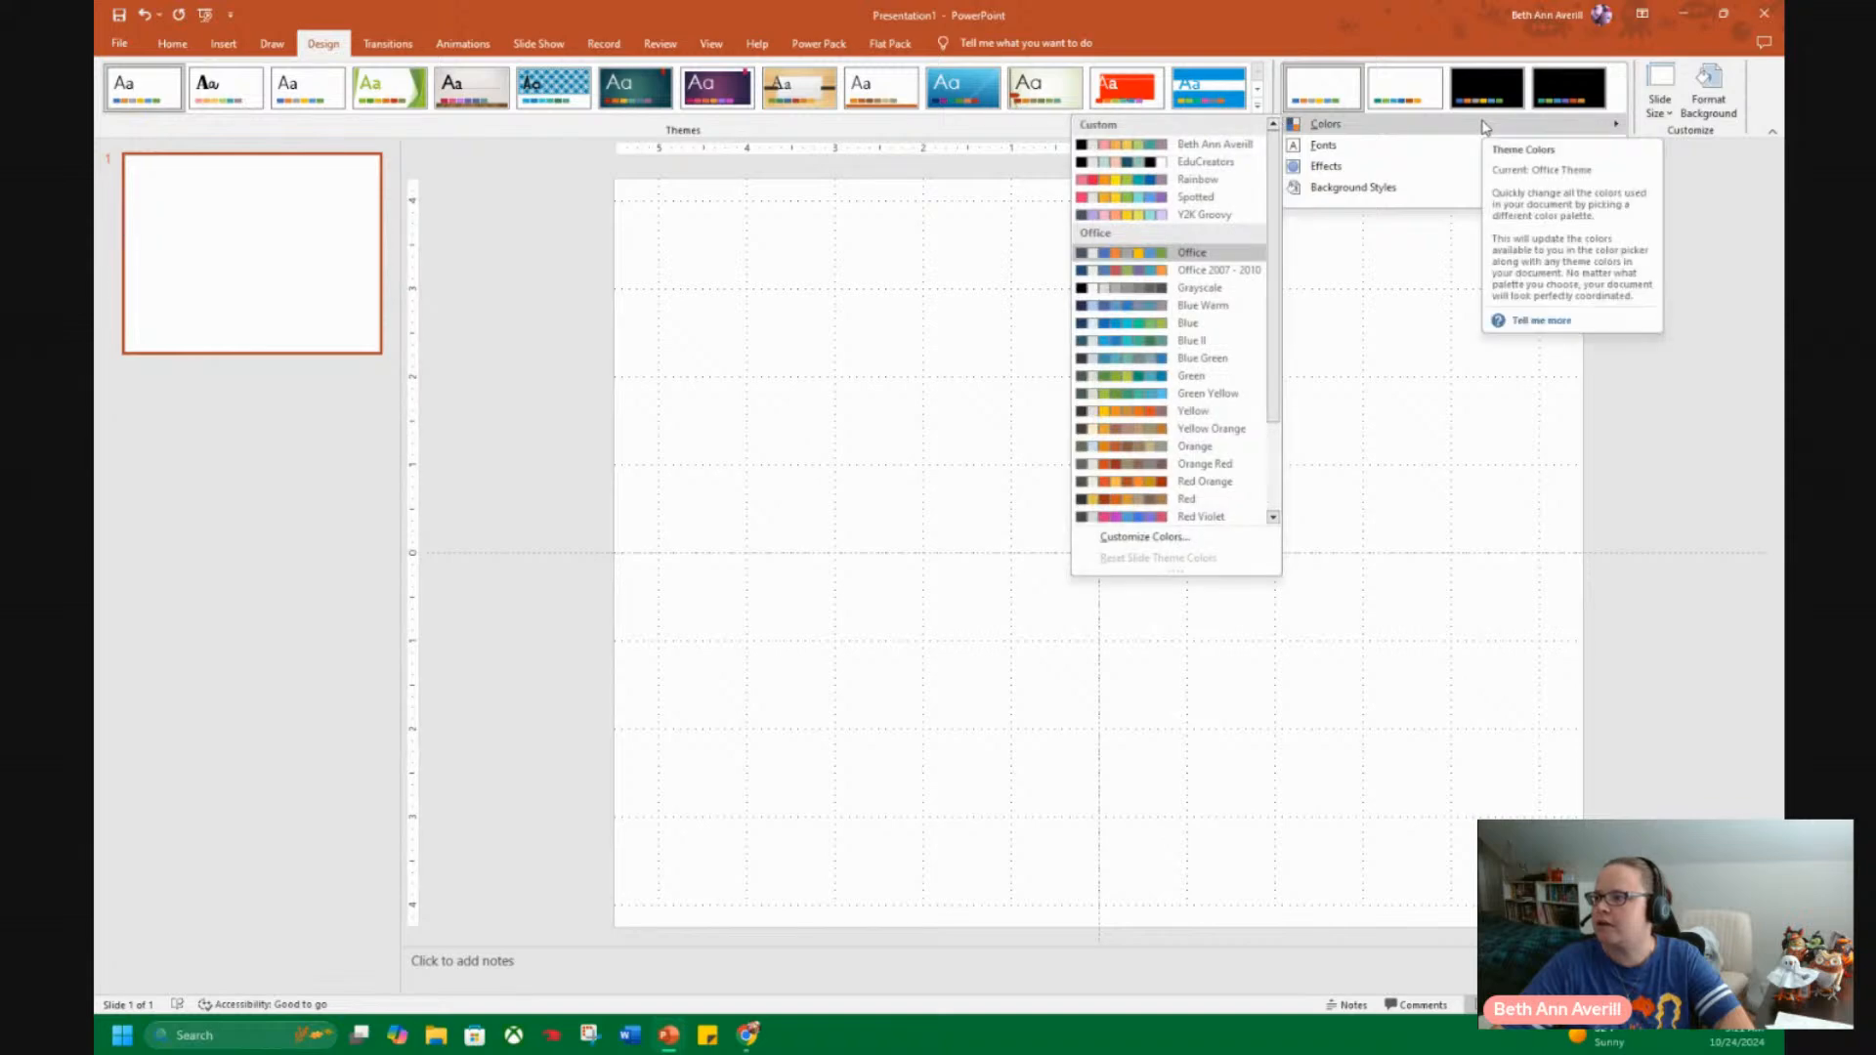
click(1142, 537)
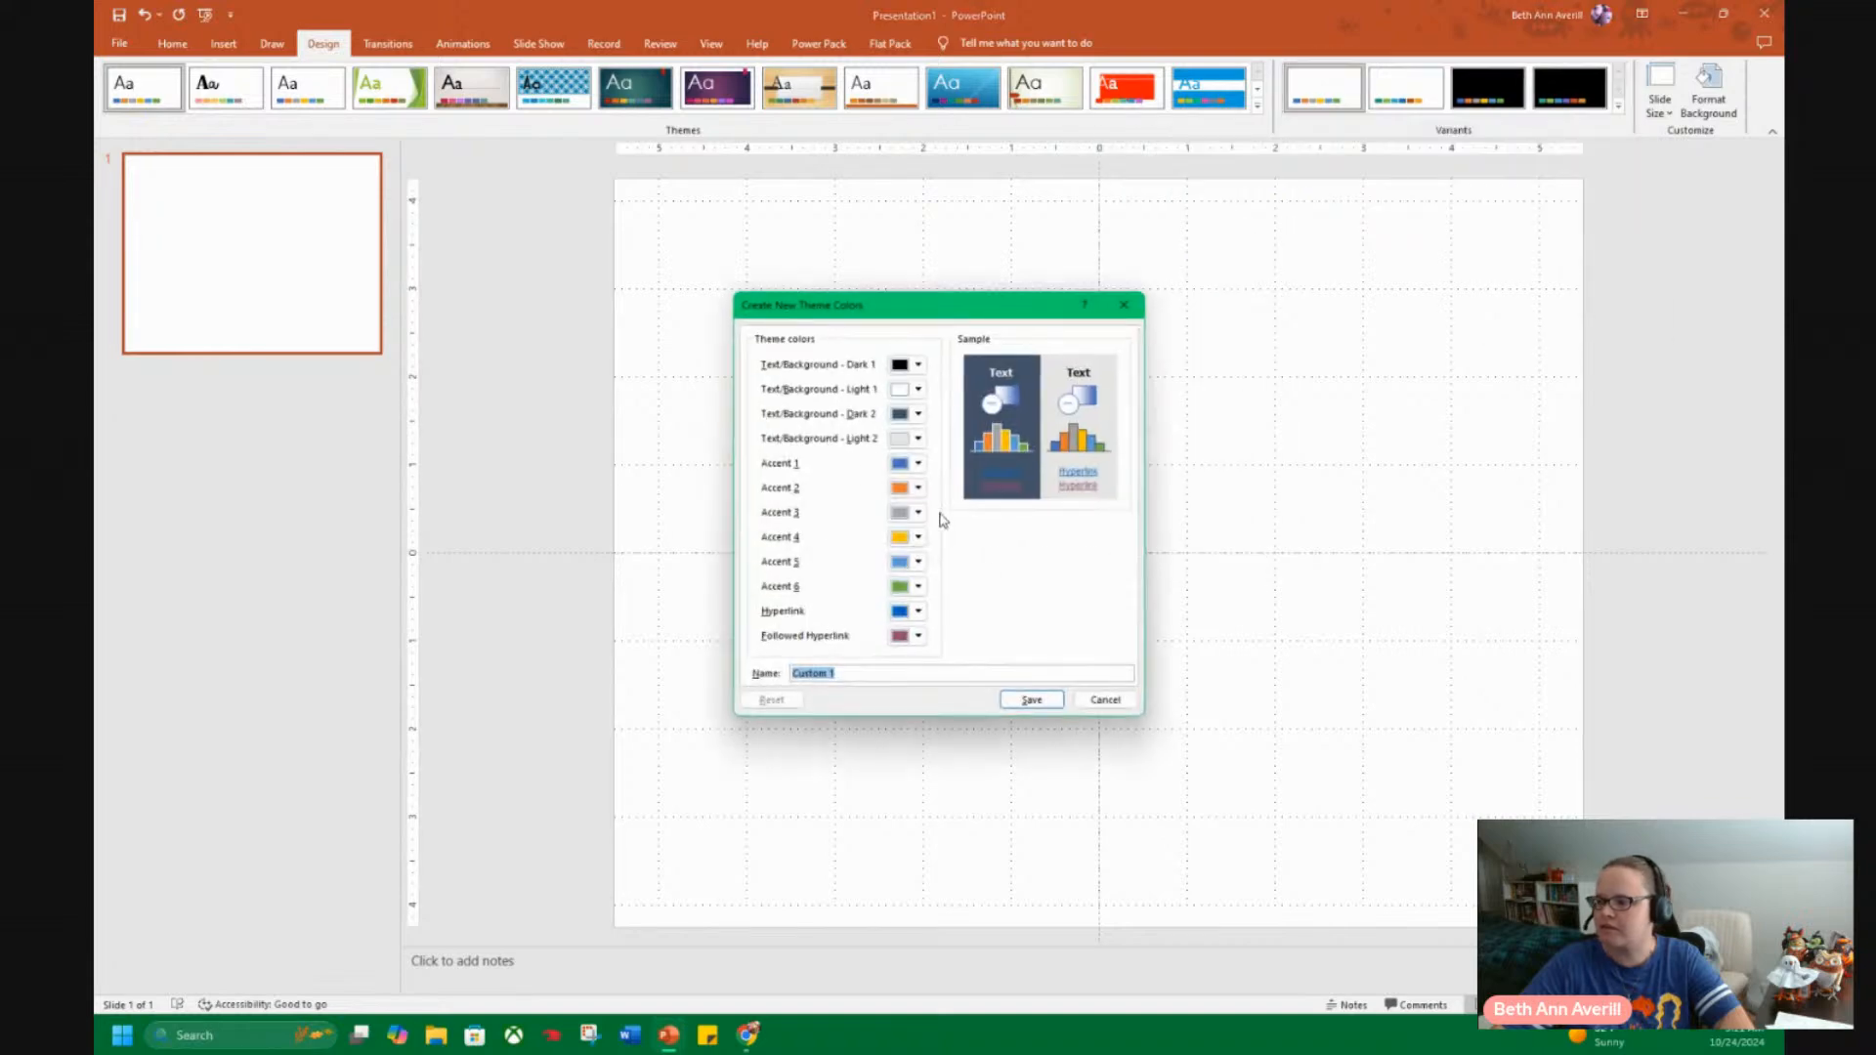
Switch to the Canva brand kit and resize its window beside PowerPoint so the Printables for Mom palette shows.
mouse_move(753, 1048)
click(763, 944)
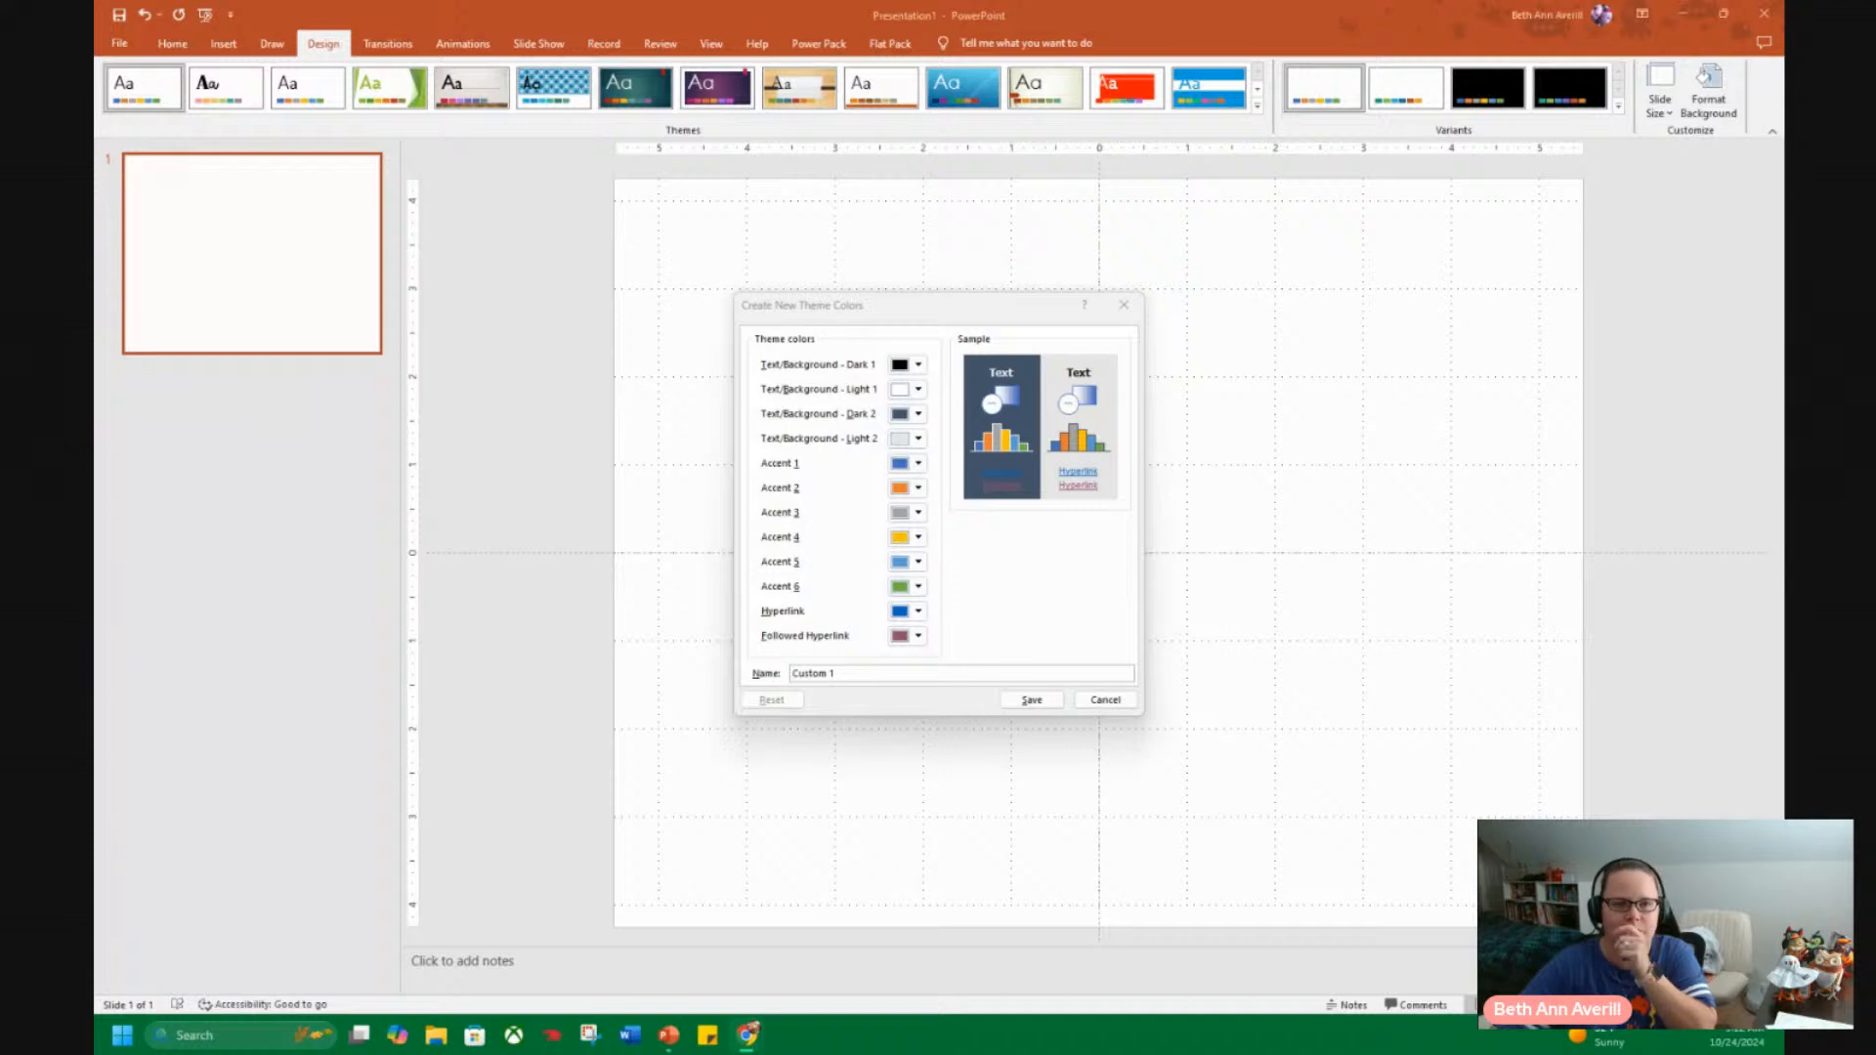
drag(96, 236, 94, 285)
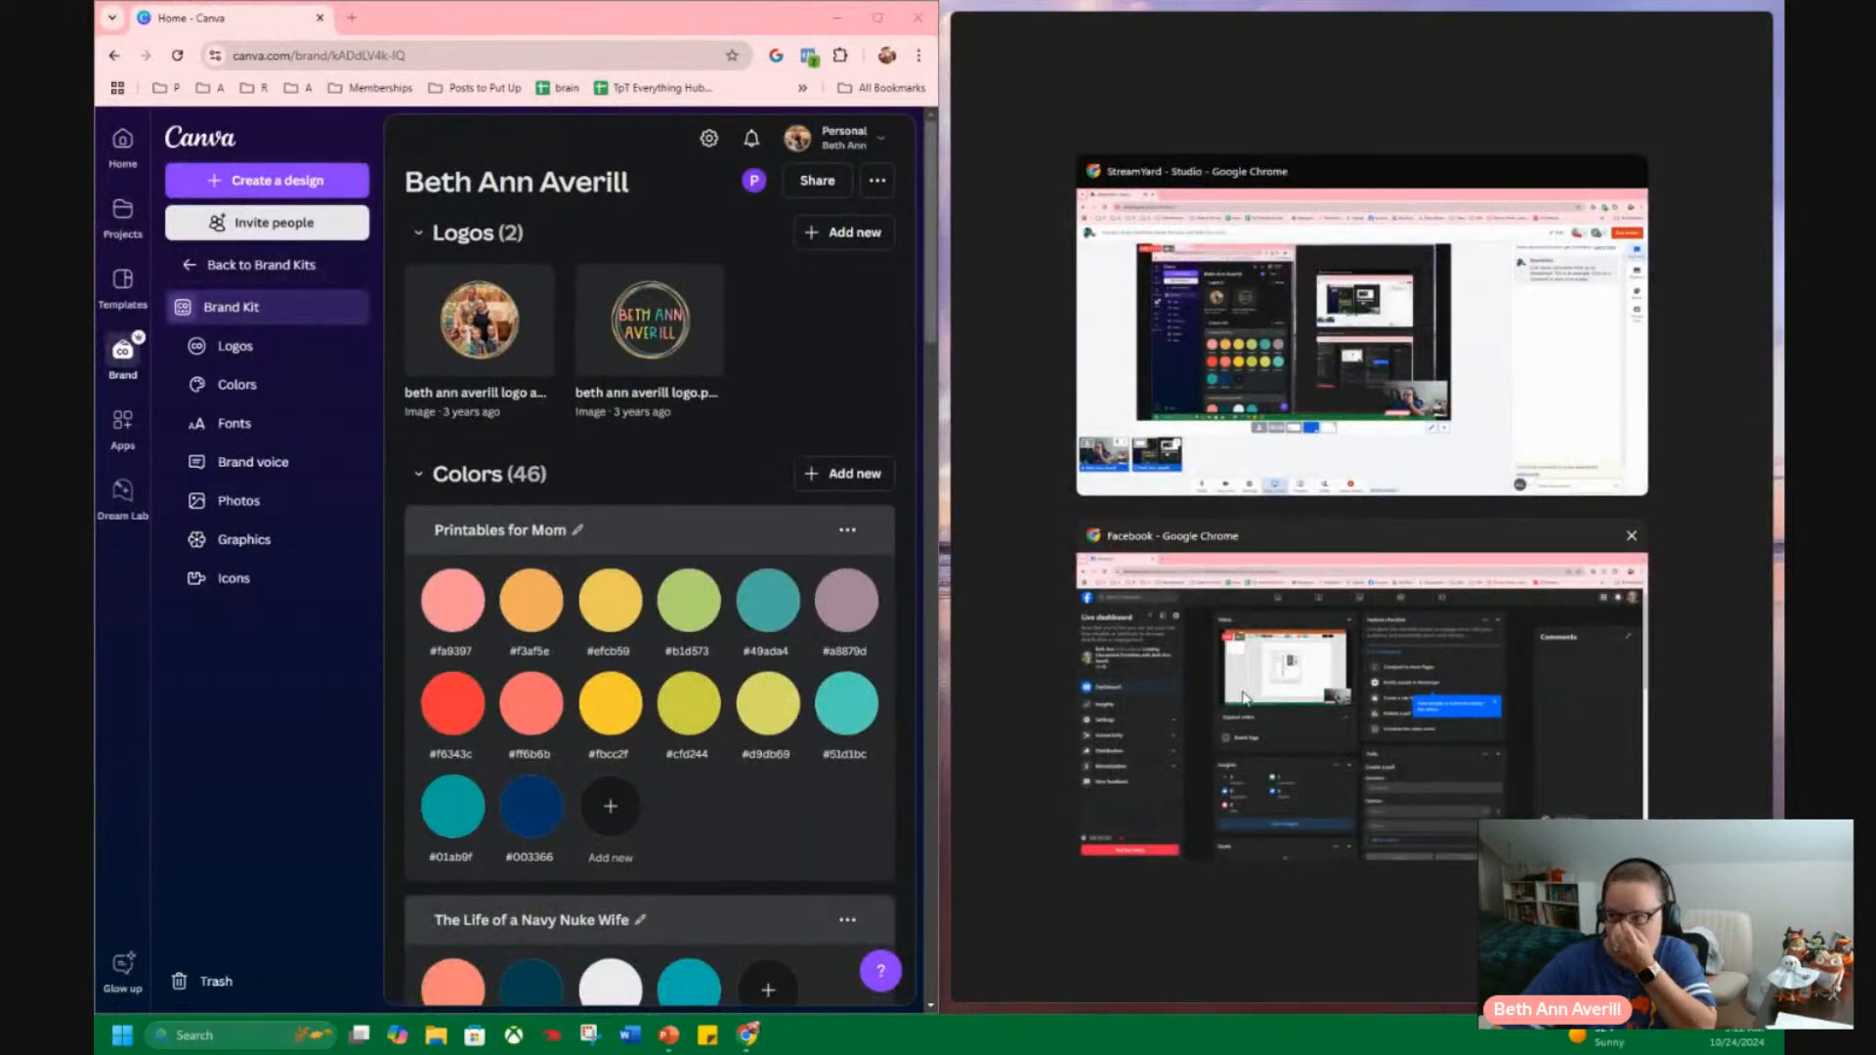
click(742, 7)
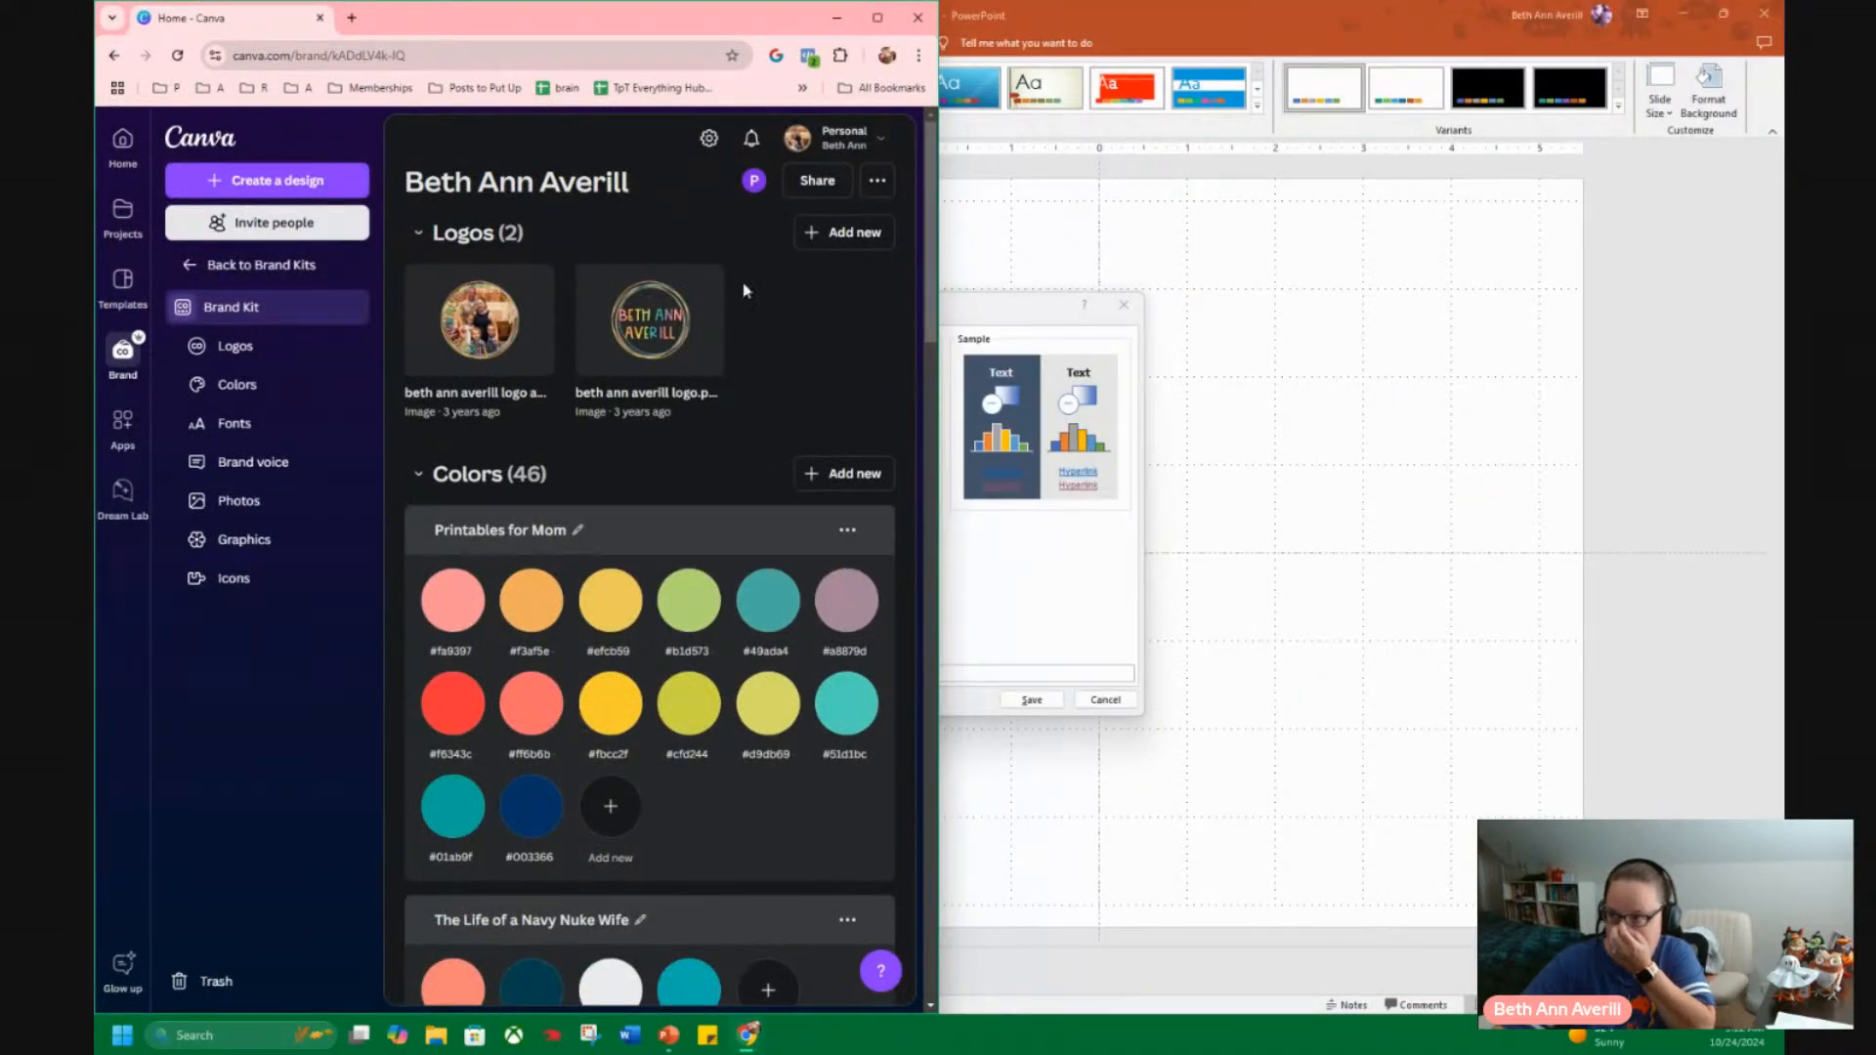
drag(610, 14, 1780, 5)
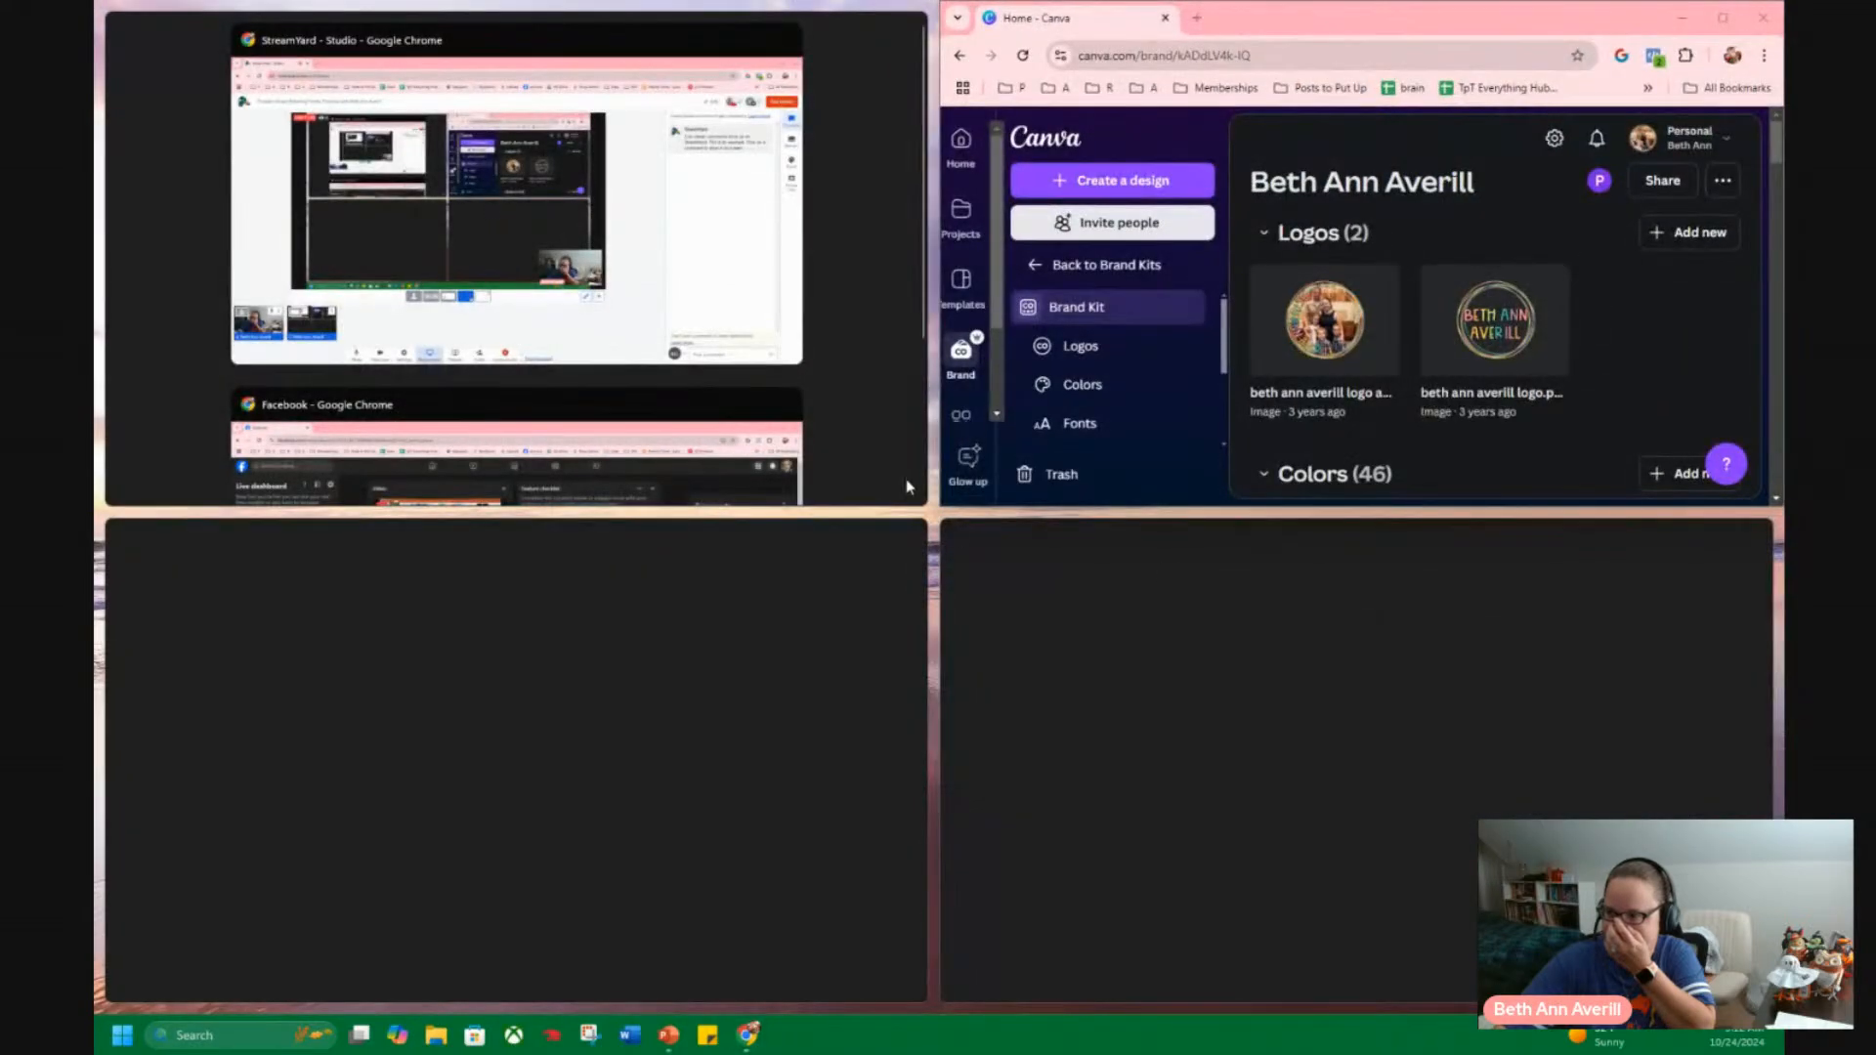
click(933, 525)
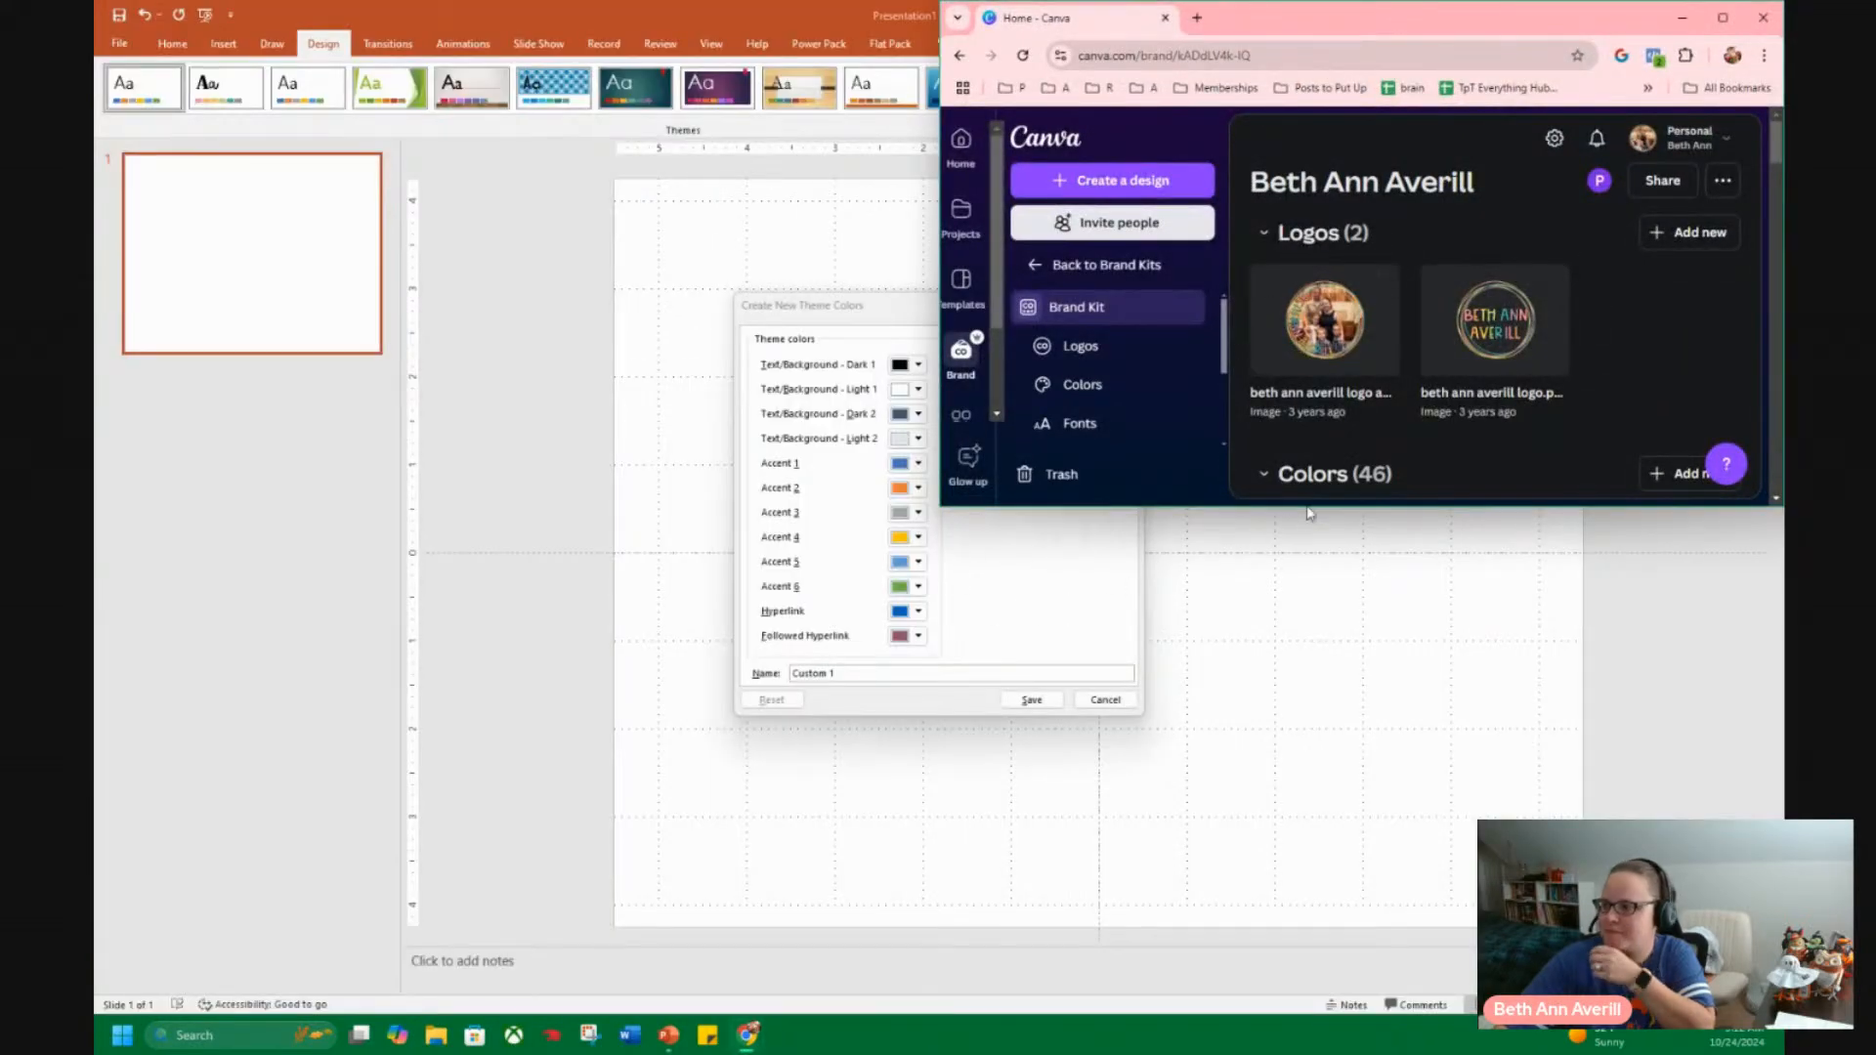
drag(1313, 506, 1302, 818)
Copy the red #f6343c from the Printables for Mom palette in Canva and set it as Accent 1 in PowerPoint's new theme colours.
double_click(1300, 754)
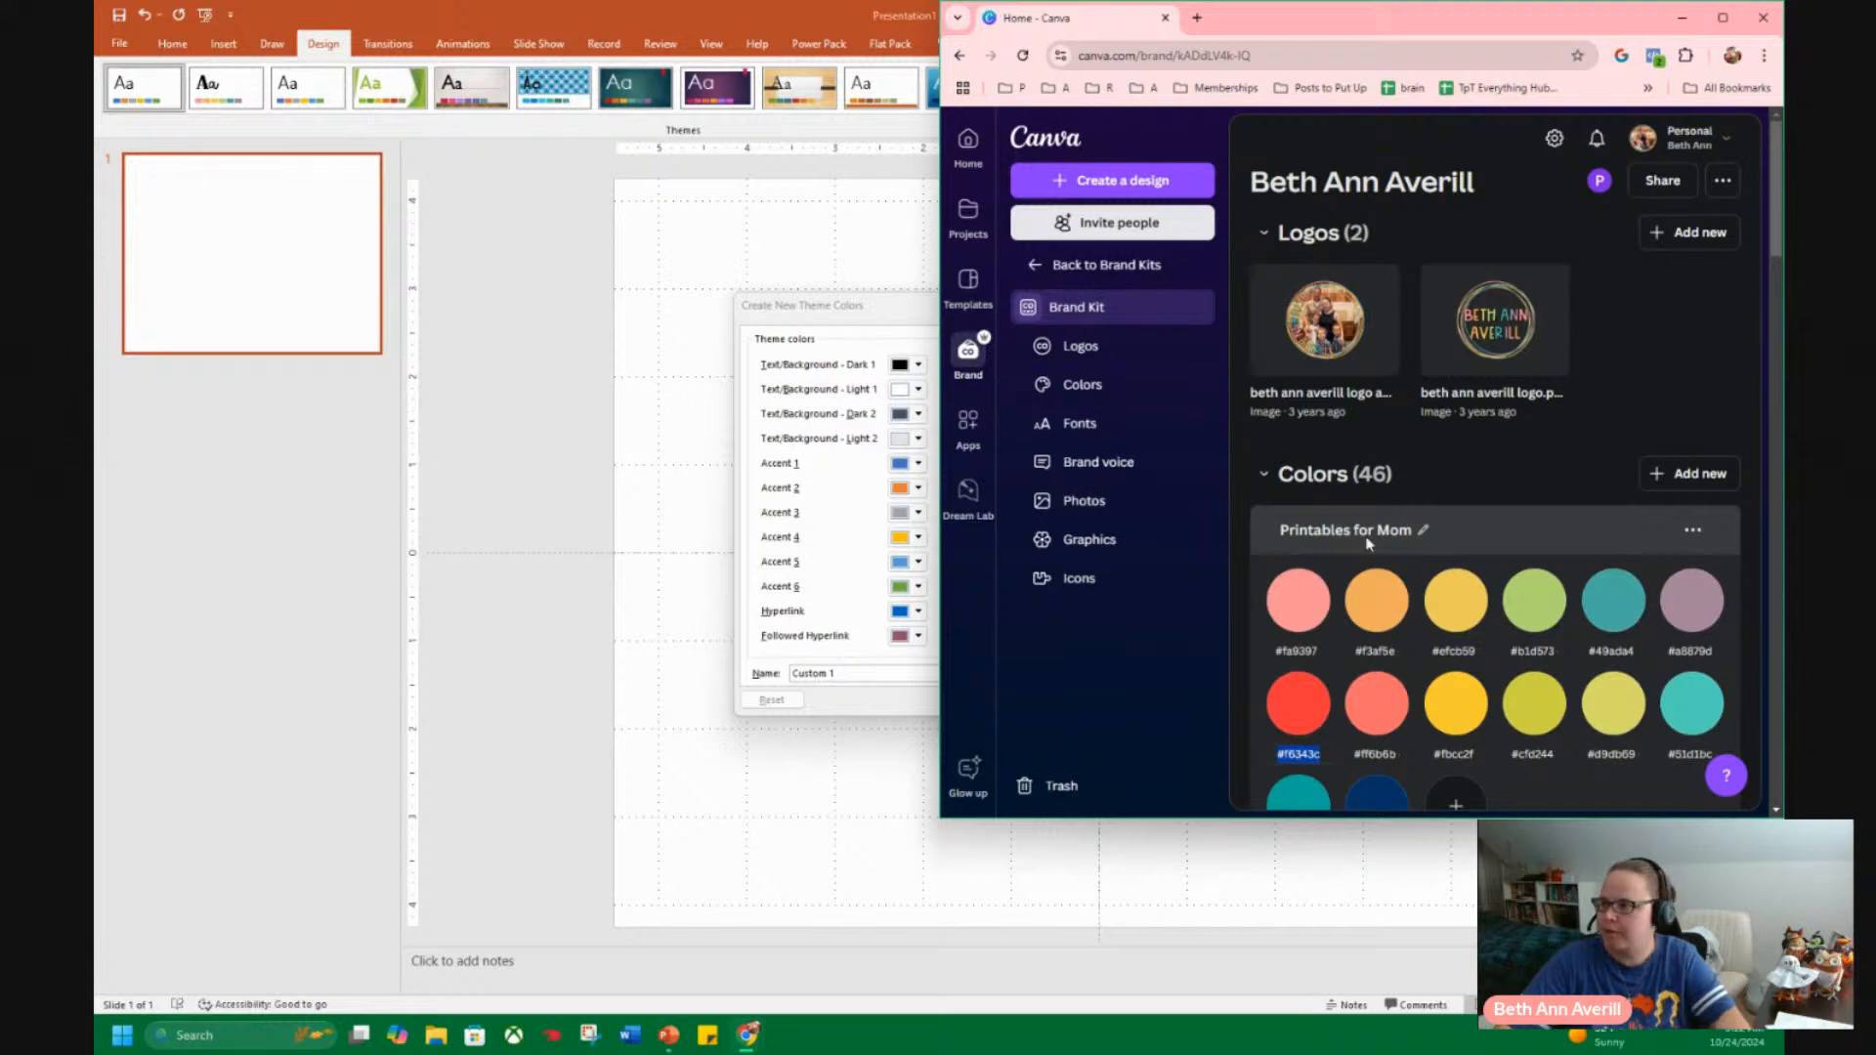
drag(1356, 20, 95, 421)
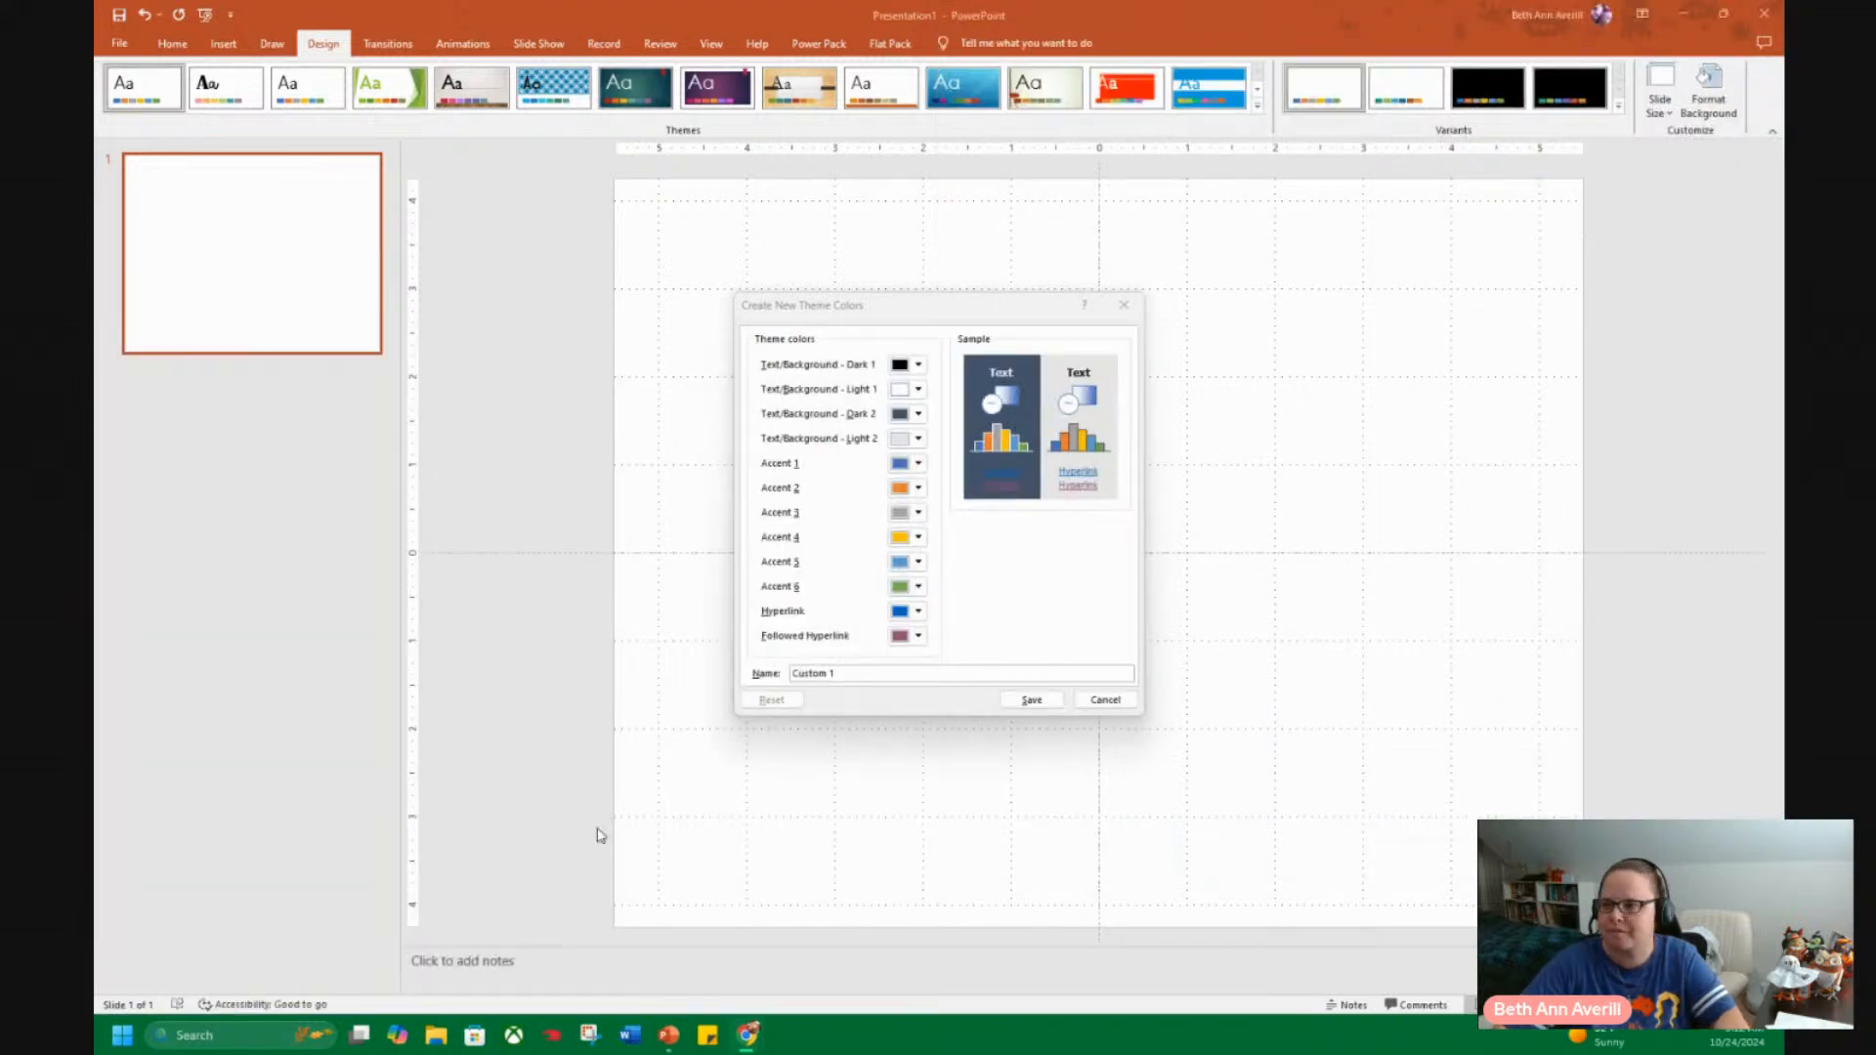
click(918, 464)
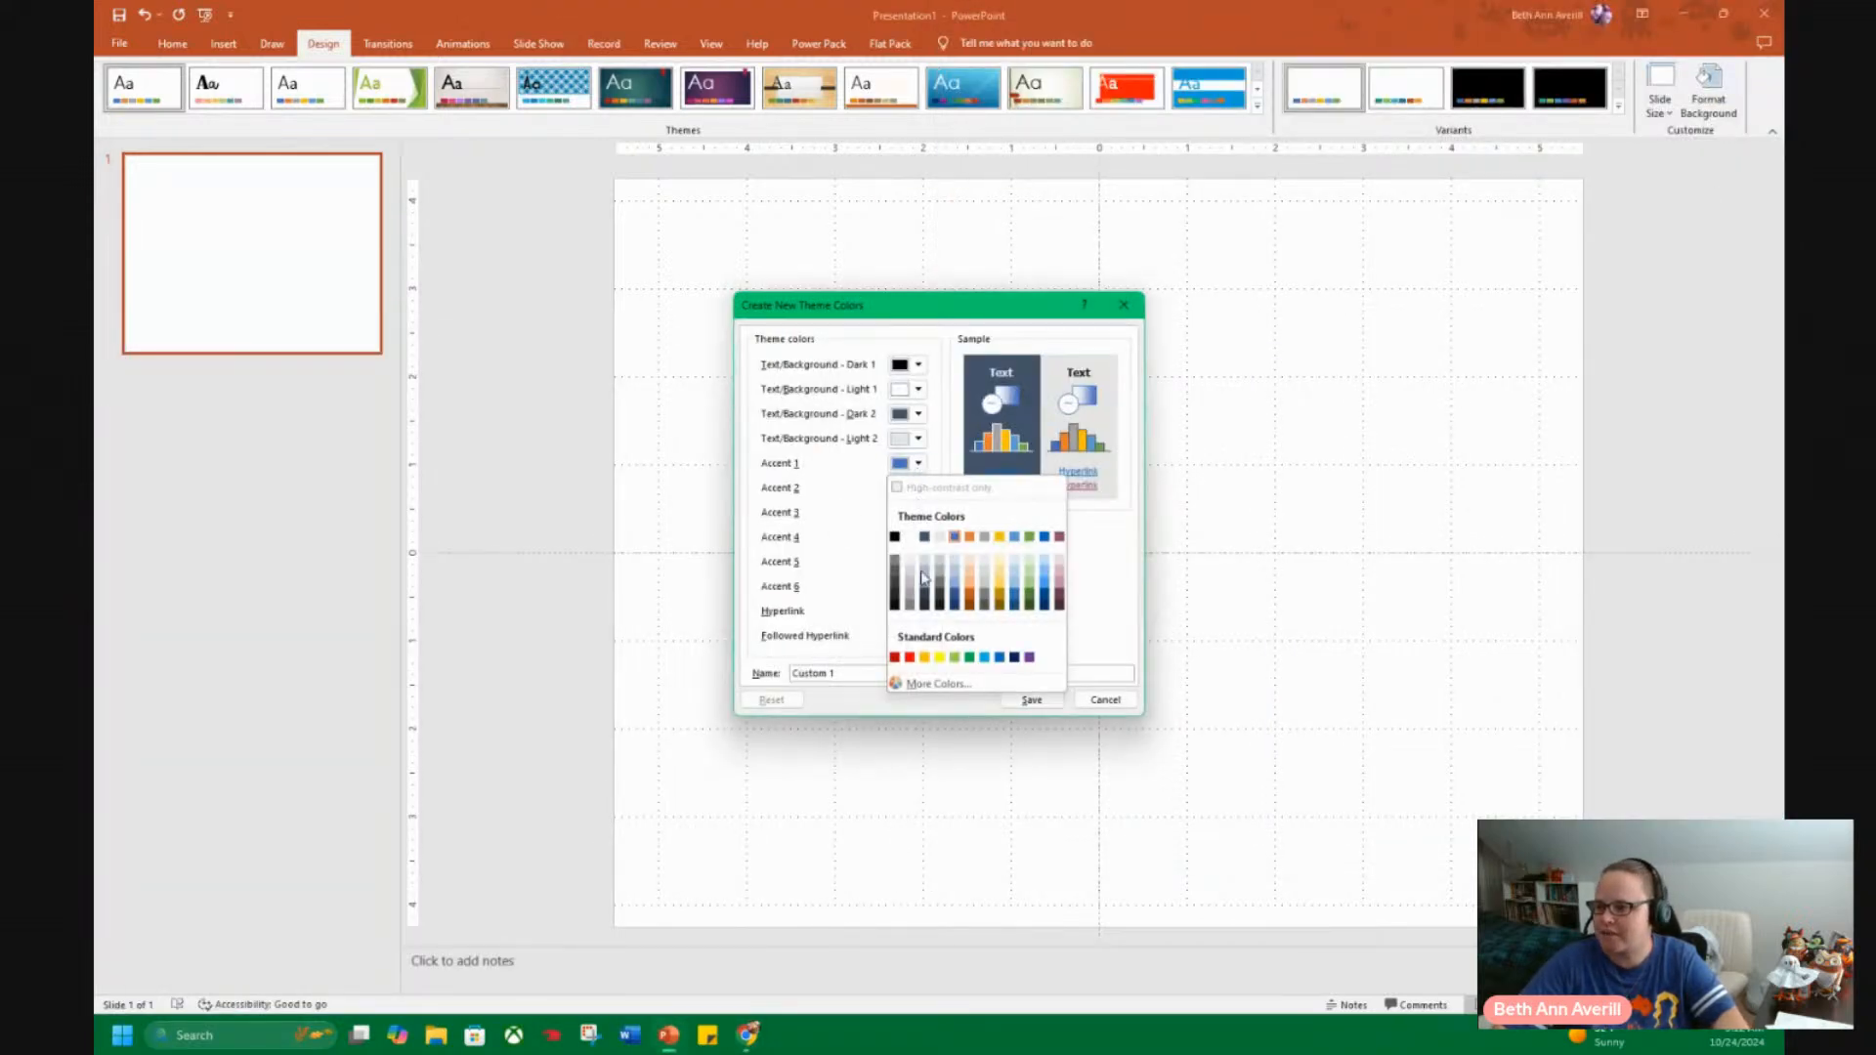
click(926, 685)
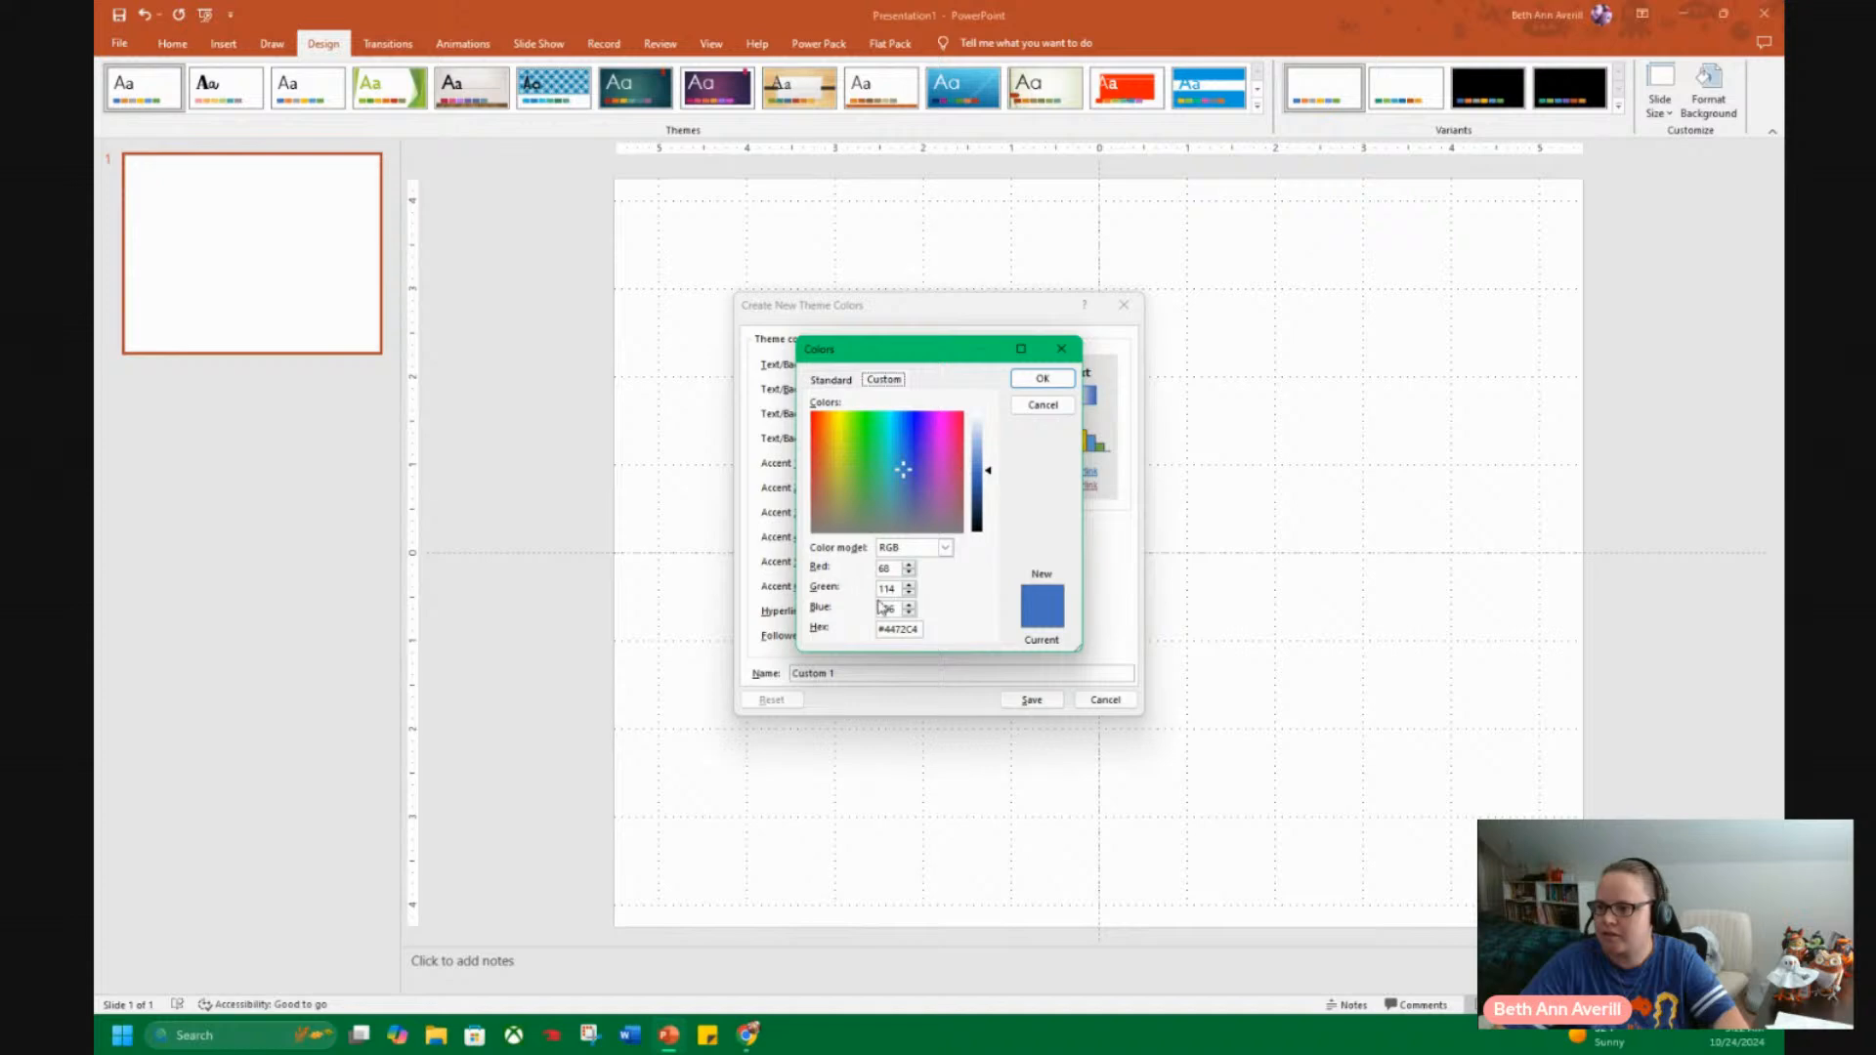
triple_click(902, 629)
text(#f6343c)
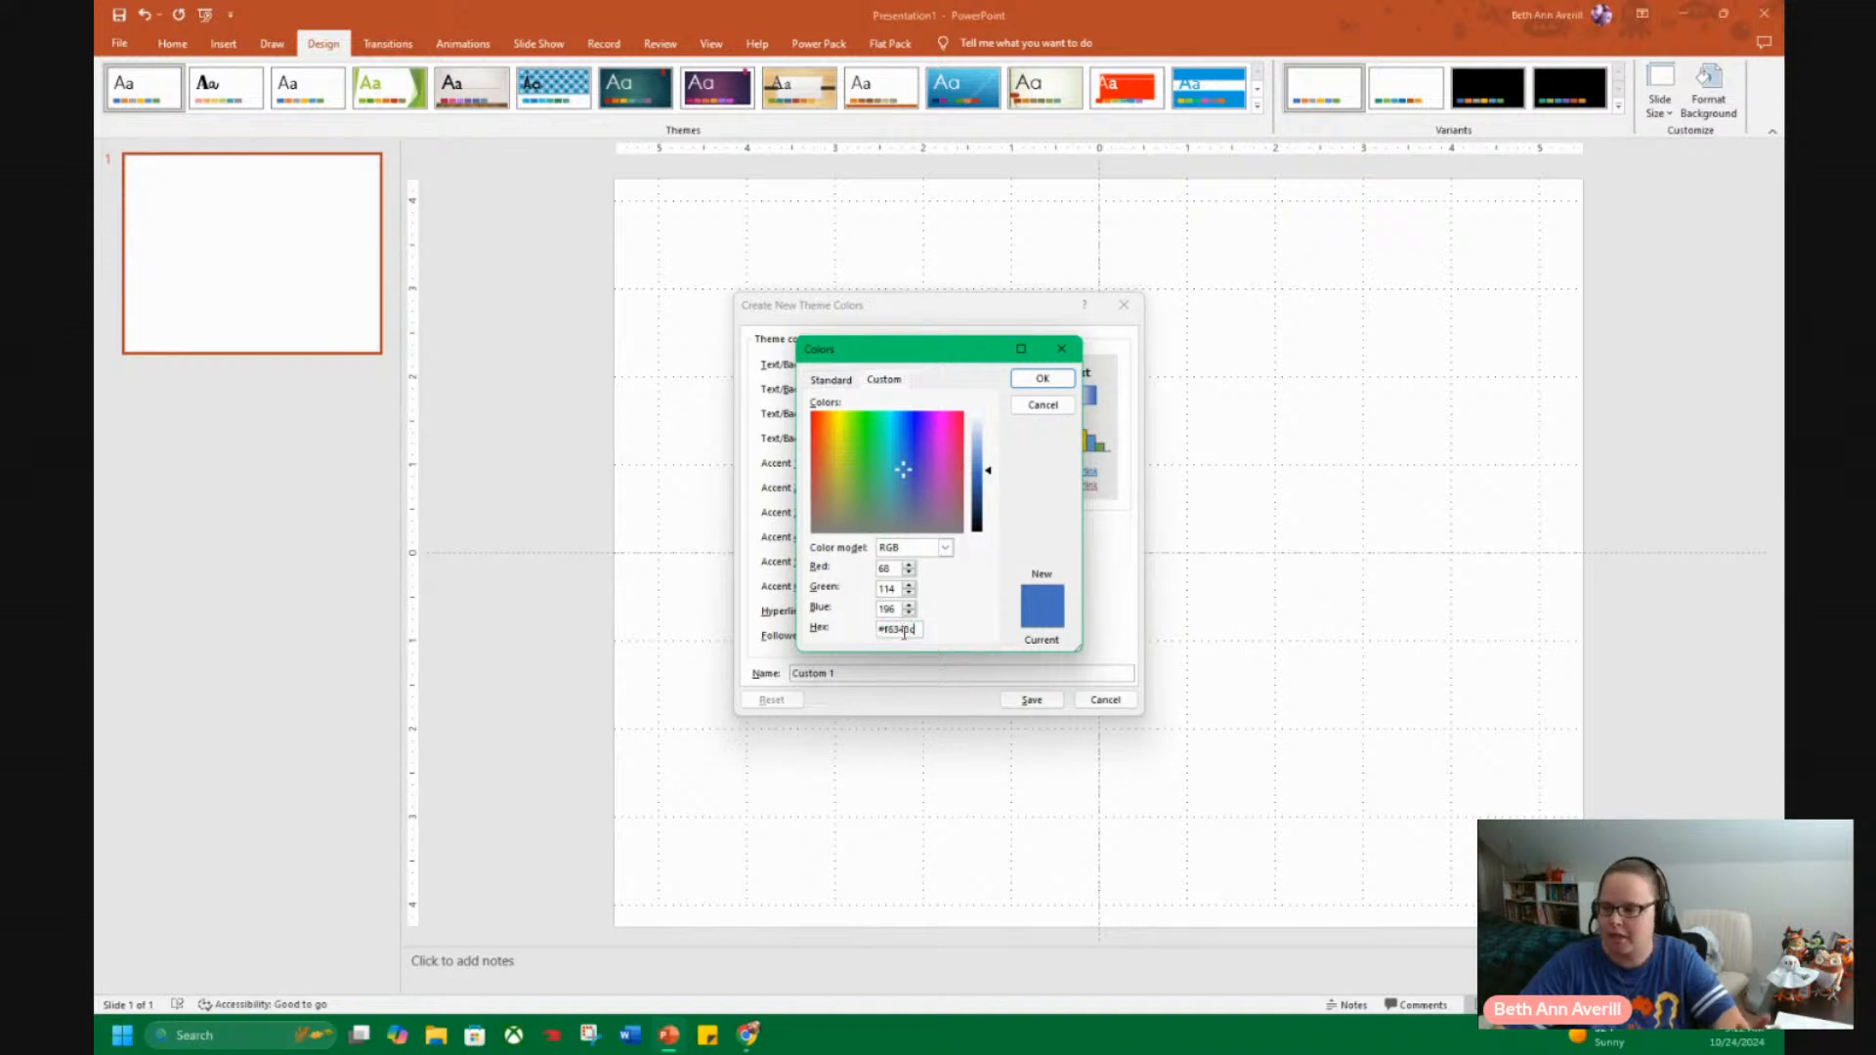
click(1042, 379)
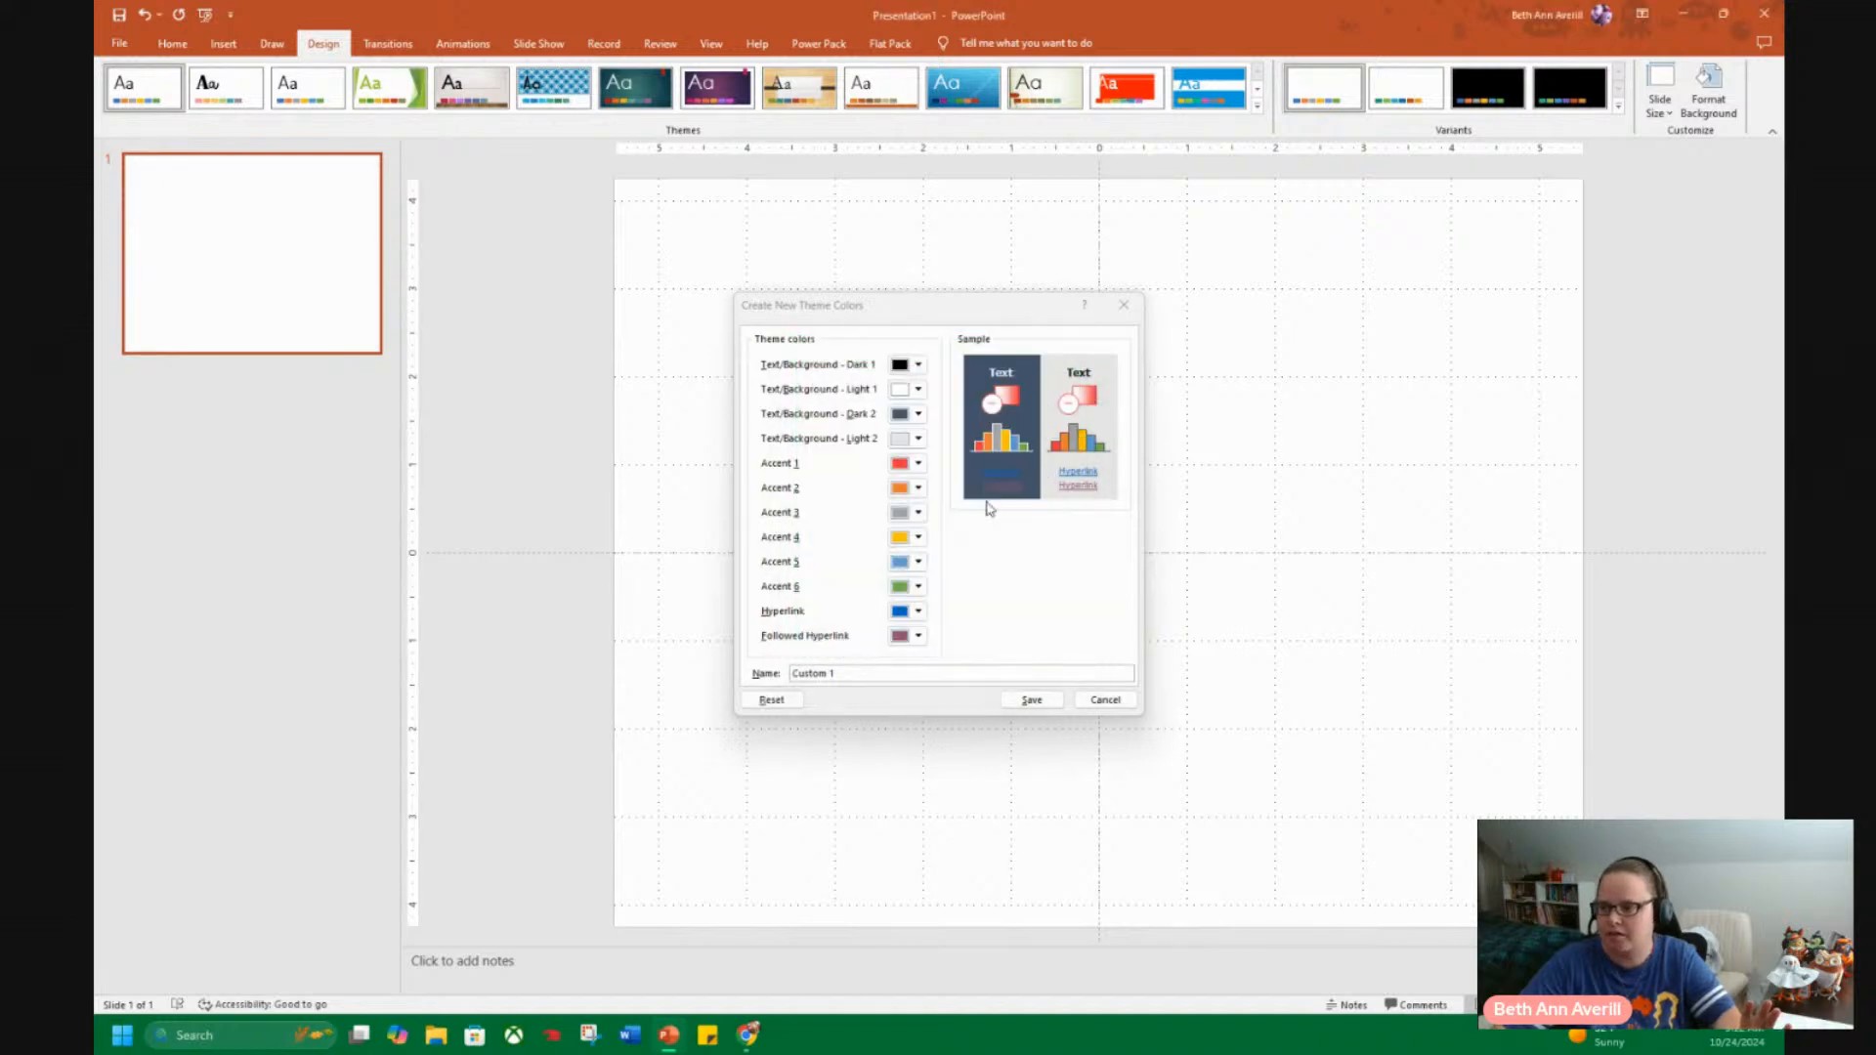
Copy the coral #ff6b6b from the Canva palette and set it as Accent 2 in PowerPoint's new theme colours.
drag(98, 411, 678, 2)
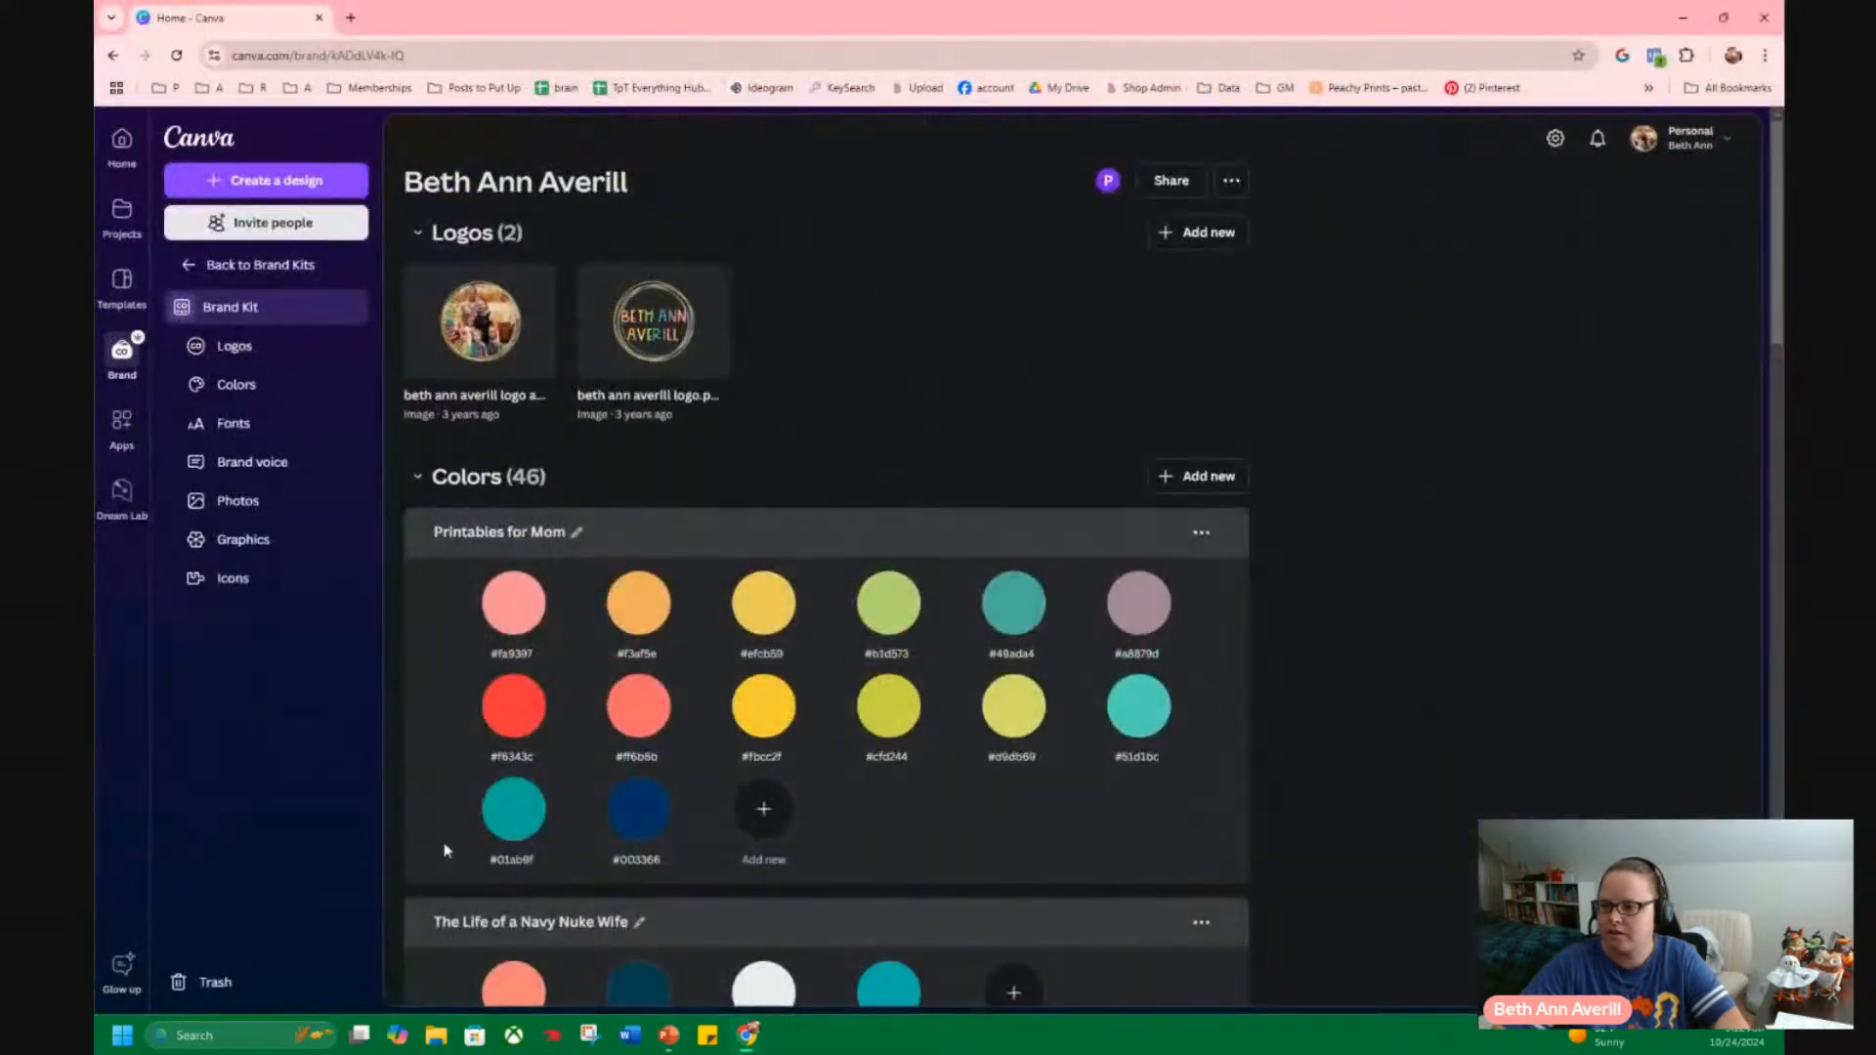
click(645, 757)
key(ctrl+c)
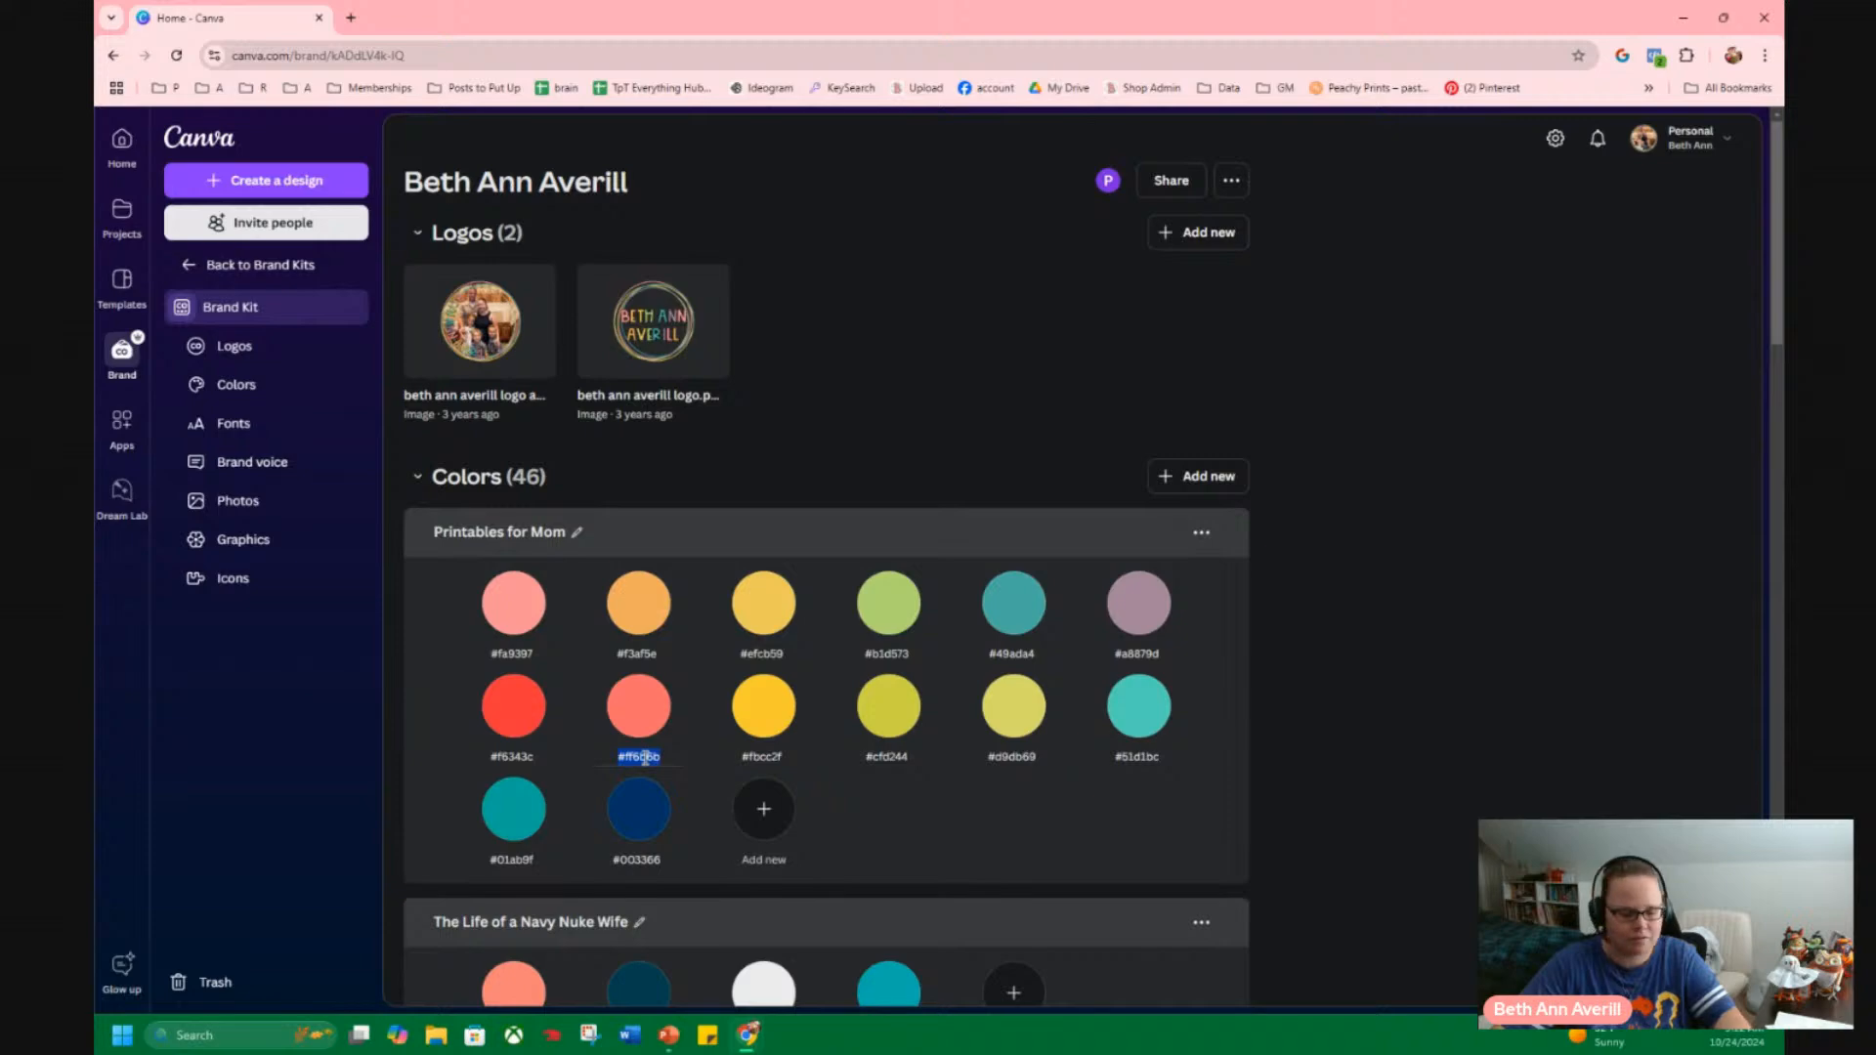
key(alt+Tab)
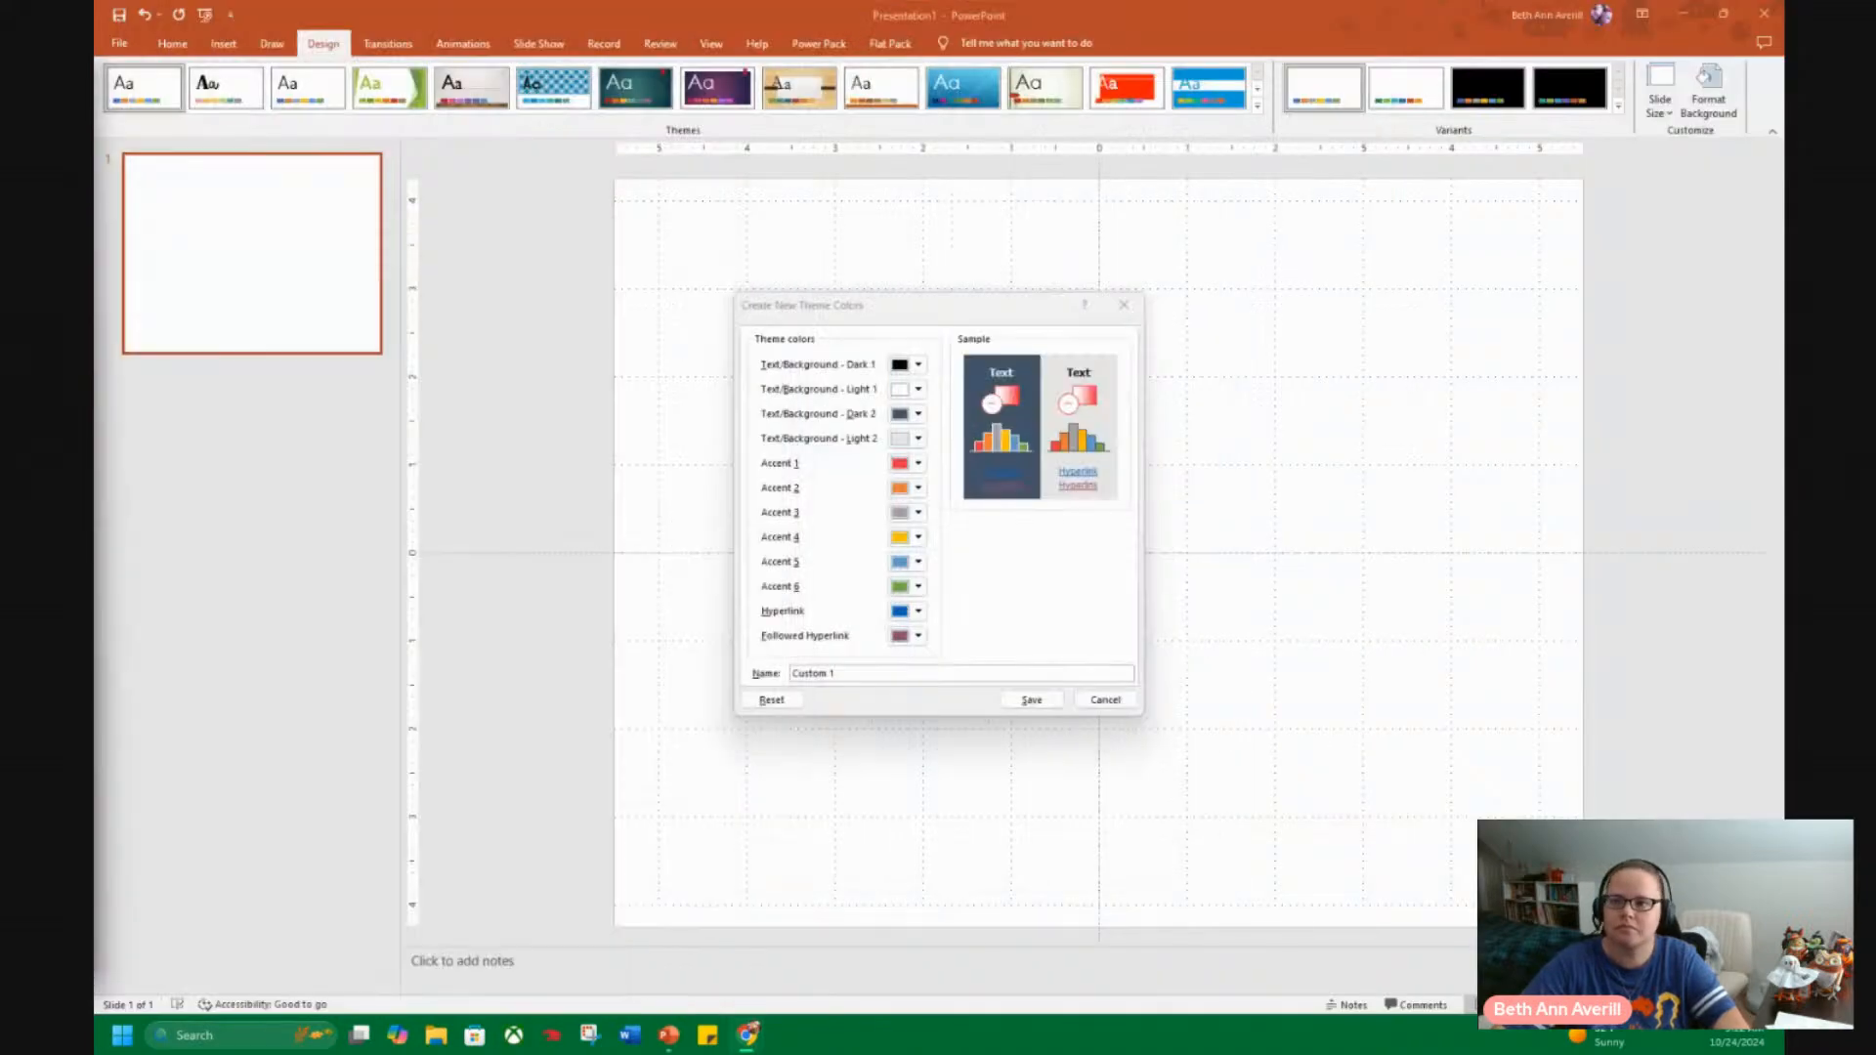
click(919, 489)
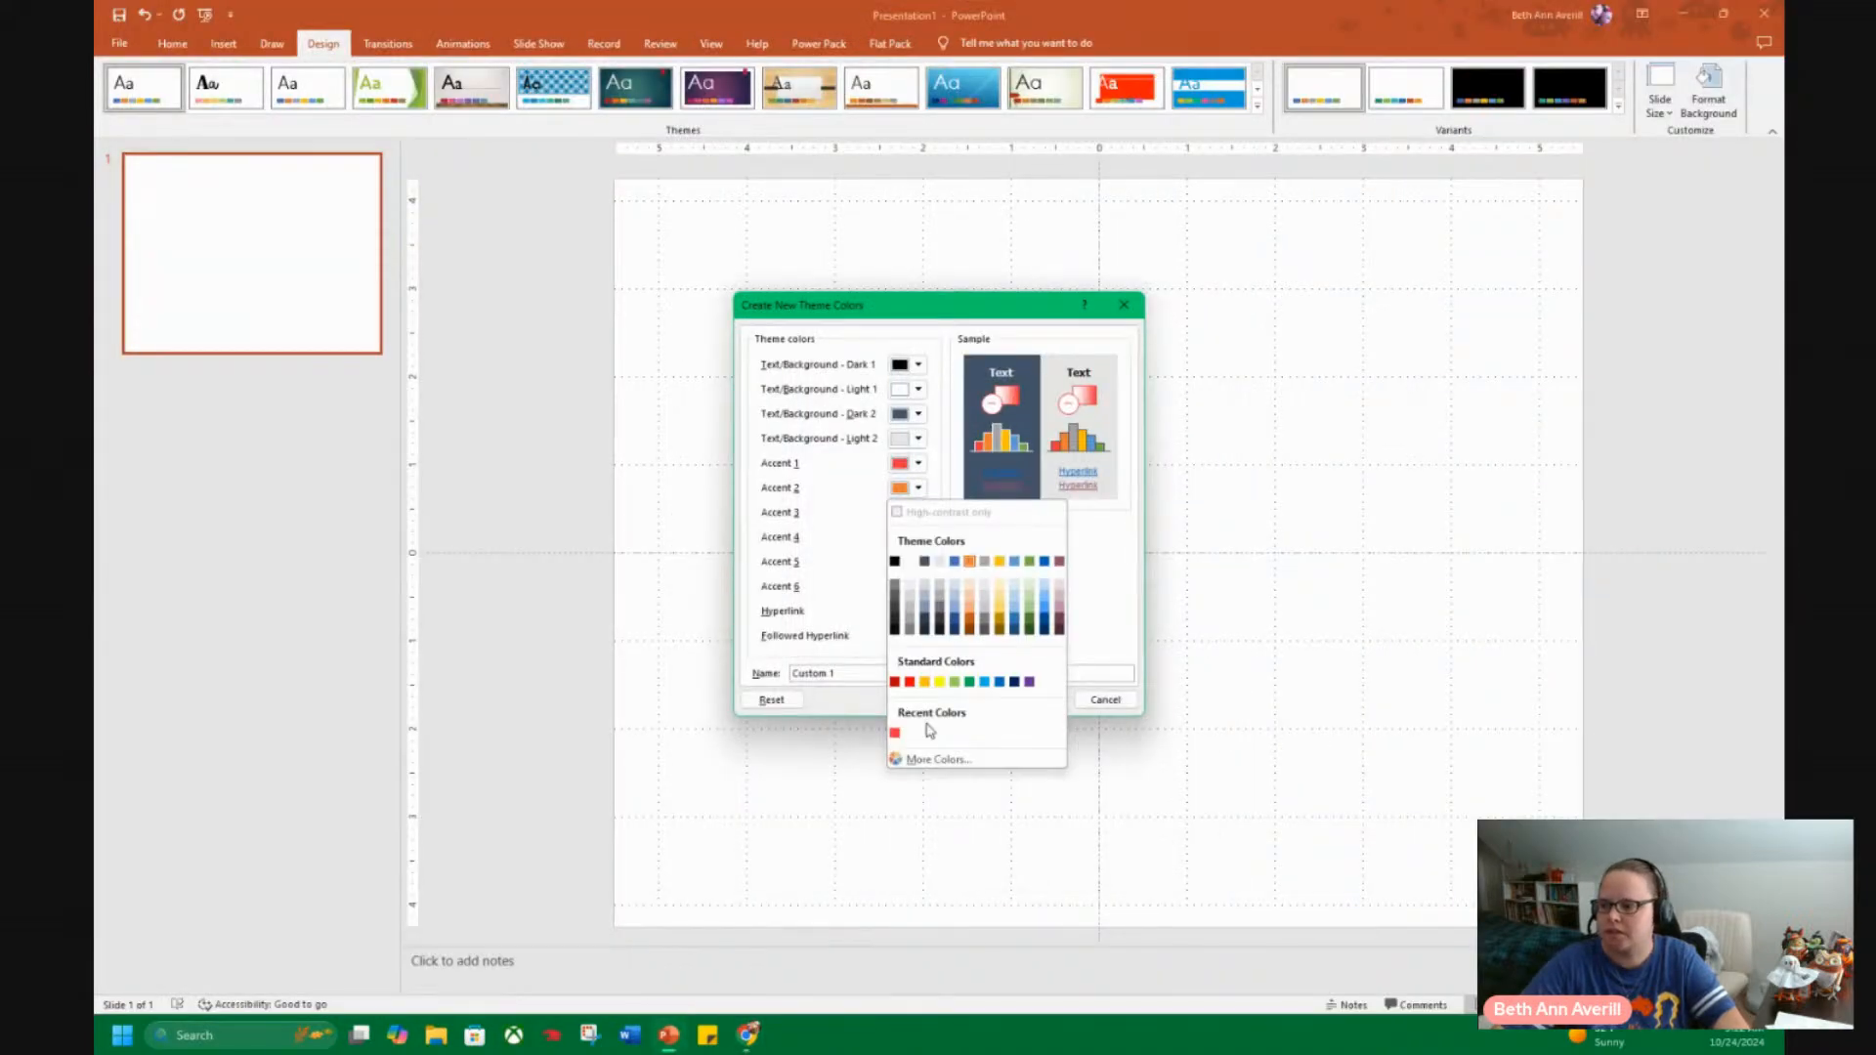
click(936, 759)
double_click(899, 629)
key(ctrl+v)
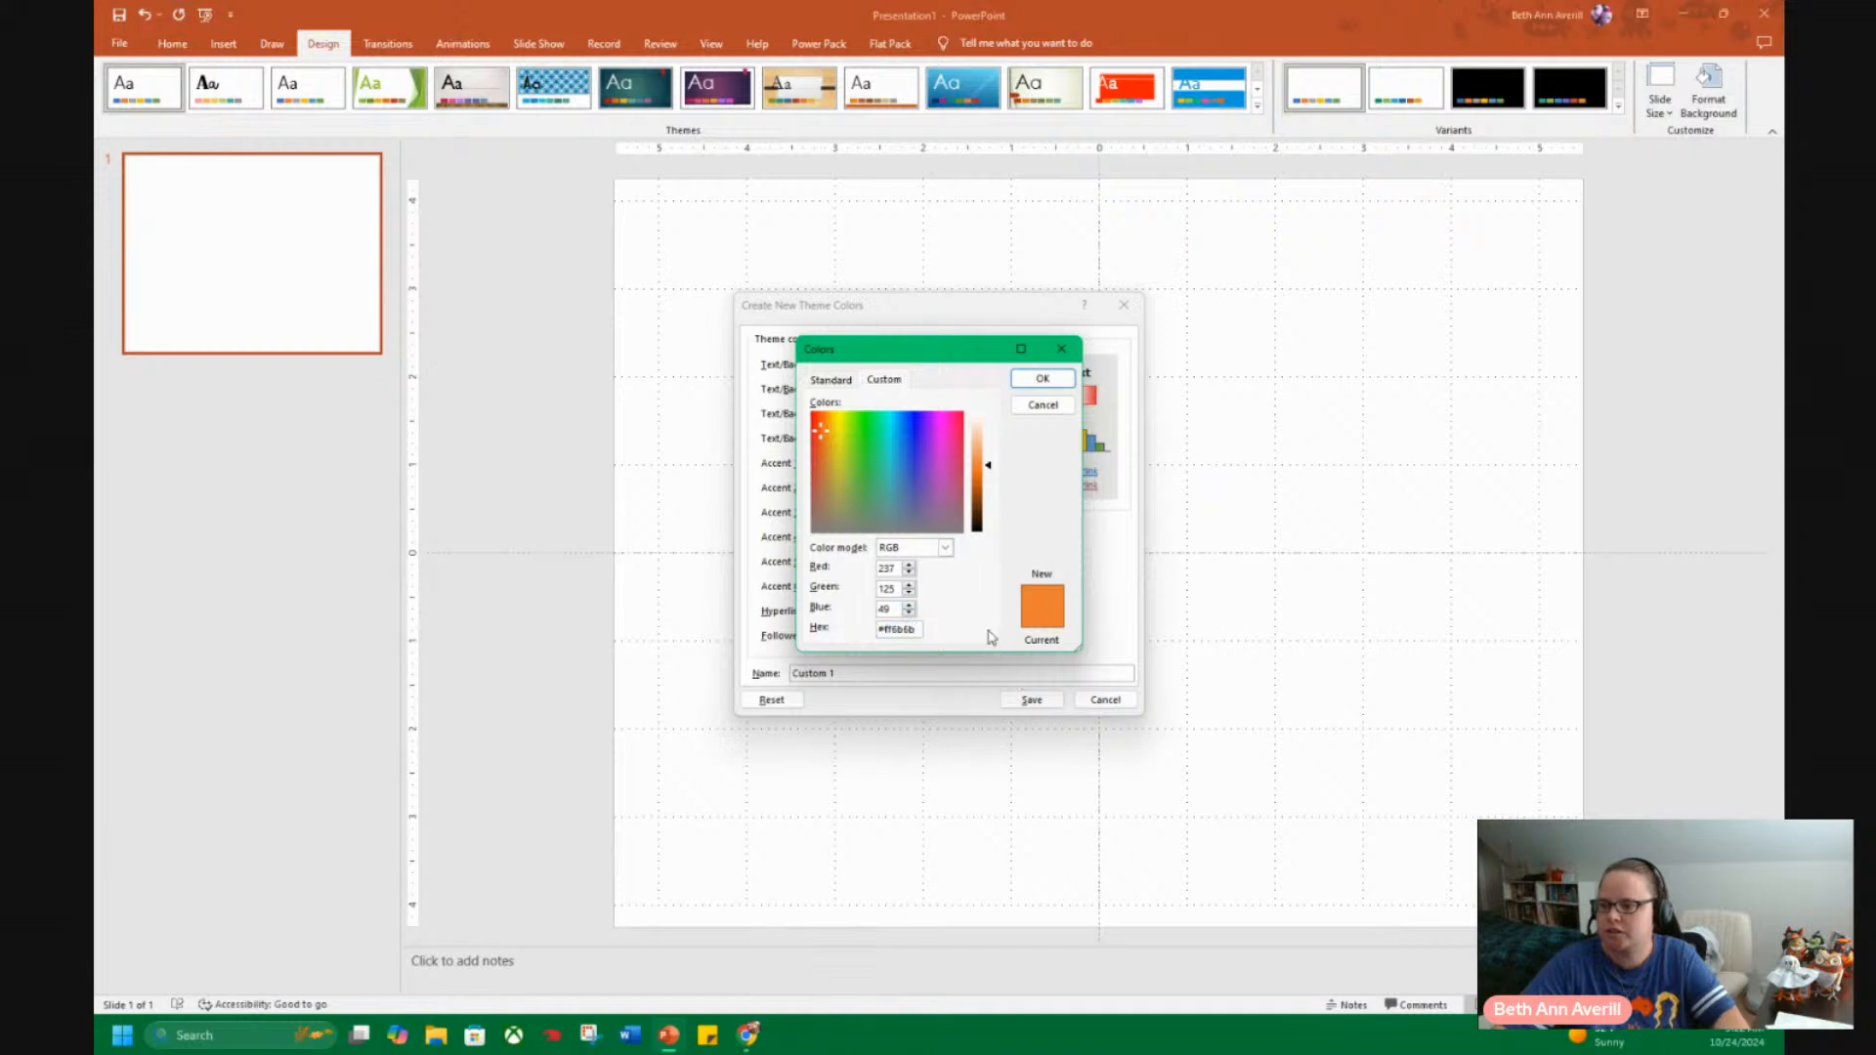
click(1043, 379)
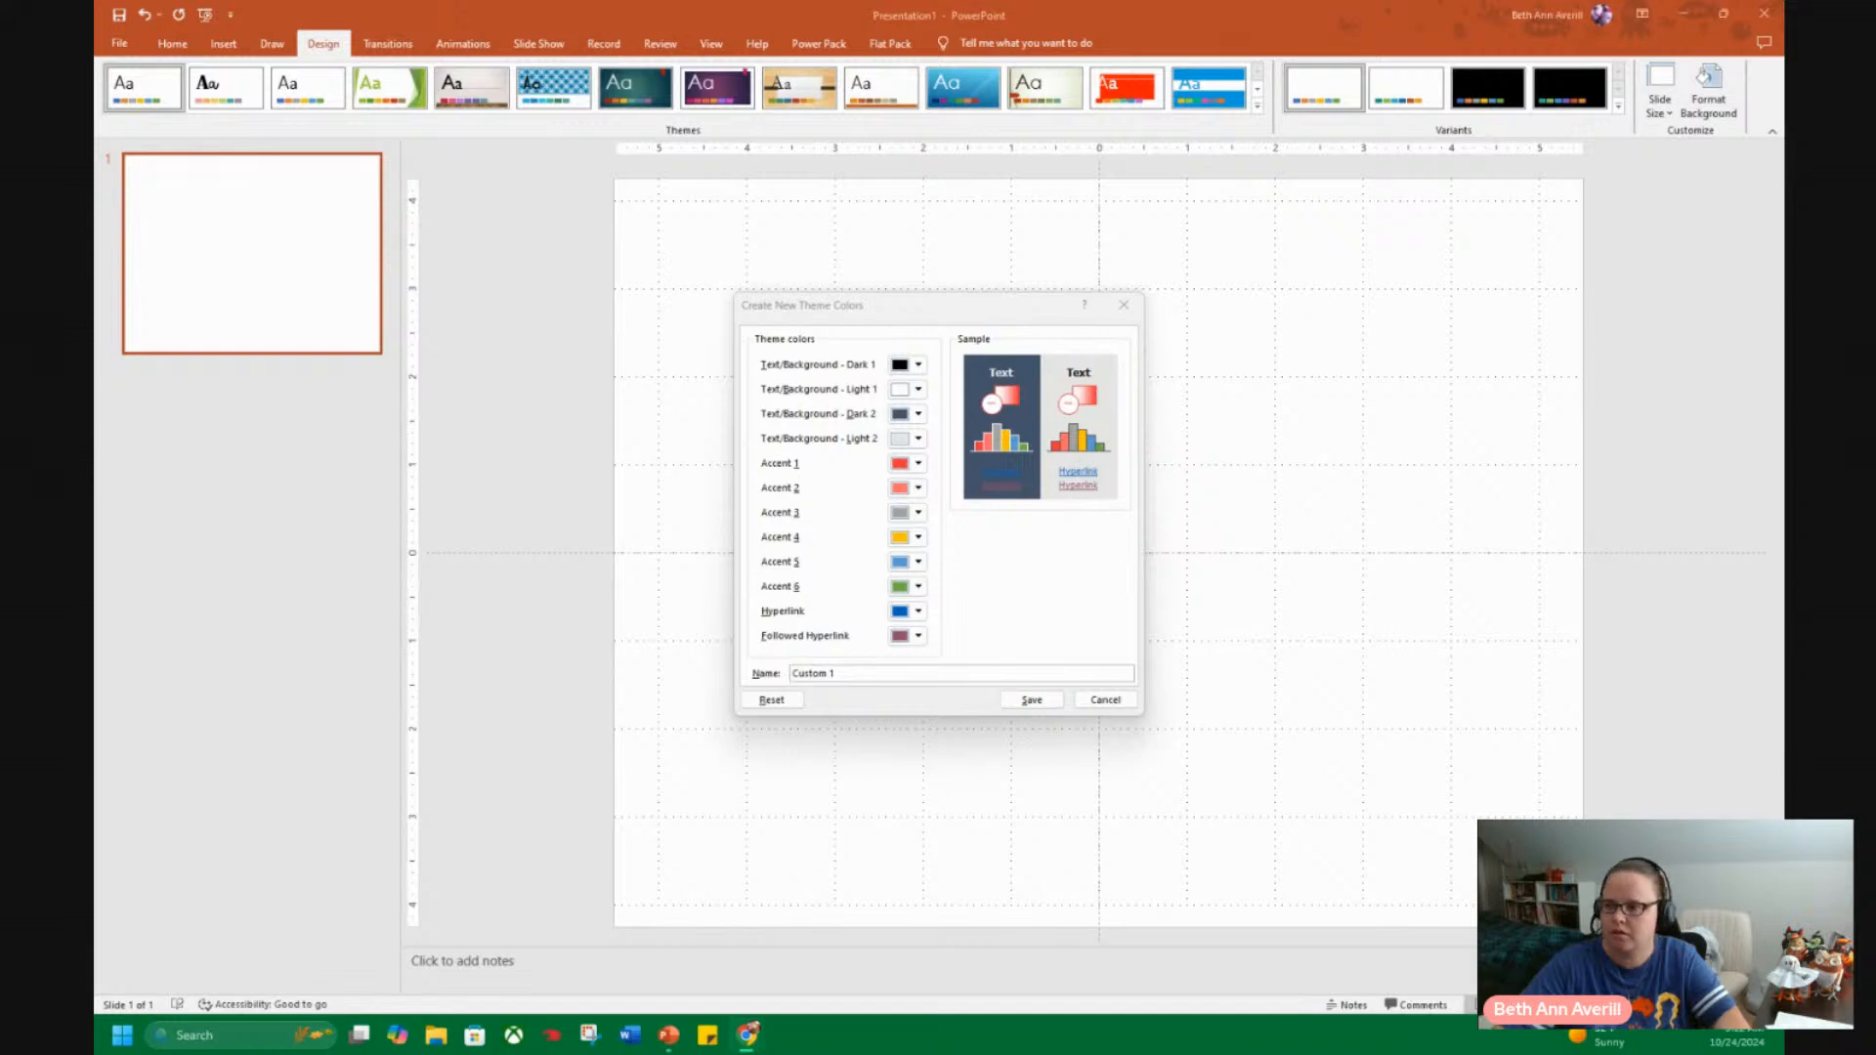
Set Accent 3 of the new theme colours to the Canva palette's yellow, #fbcc2f.
click(924, 518)
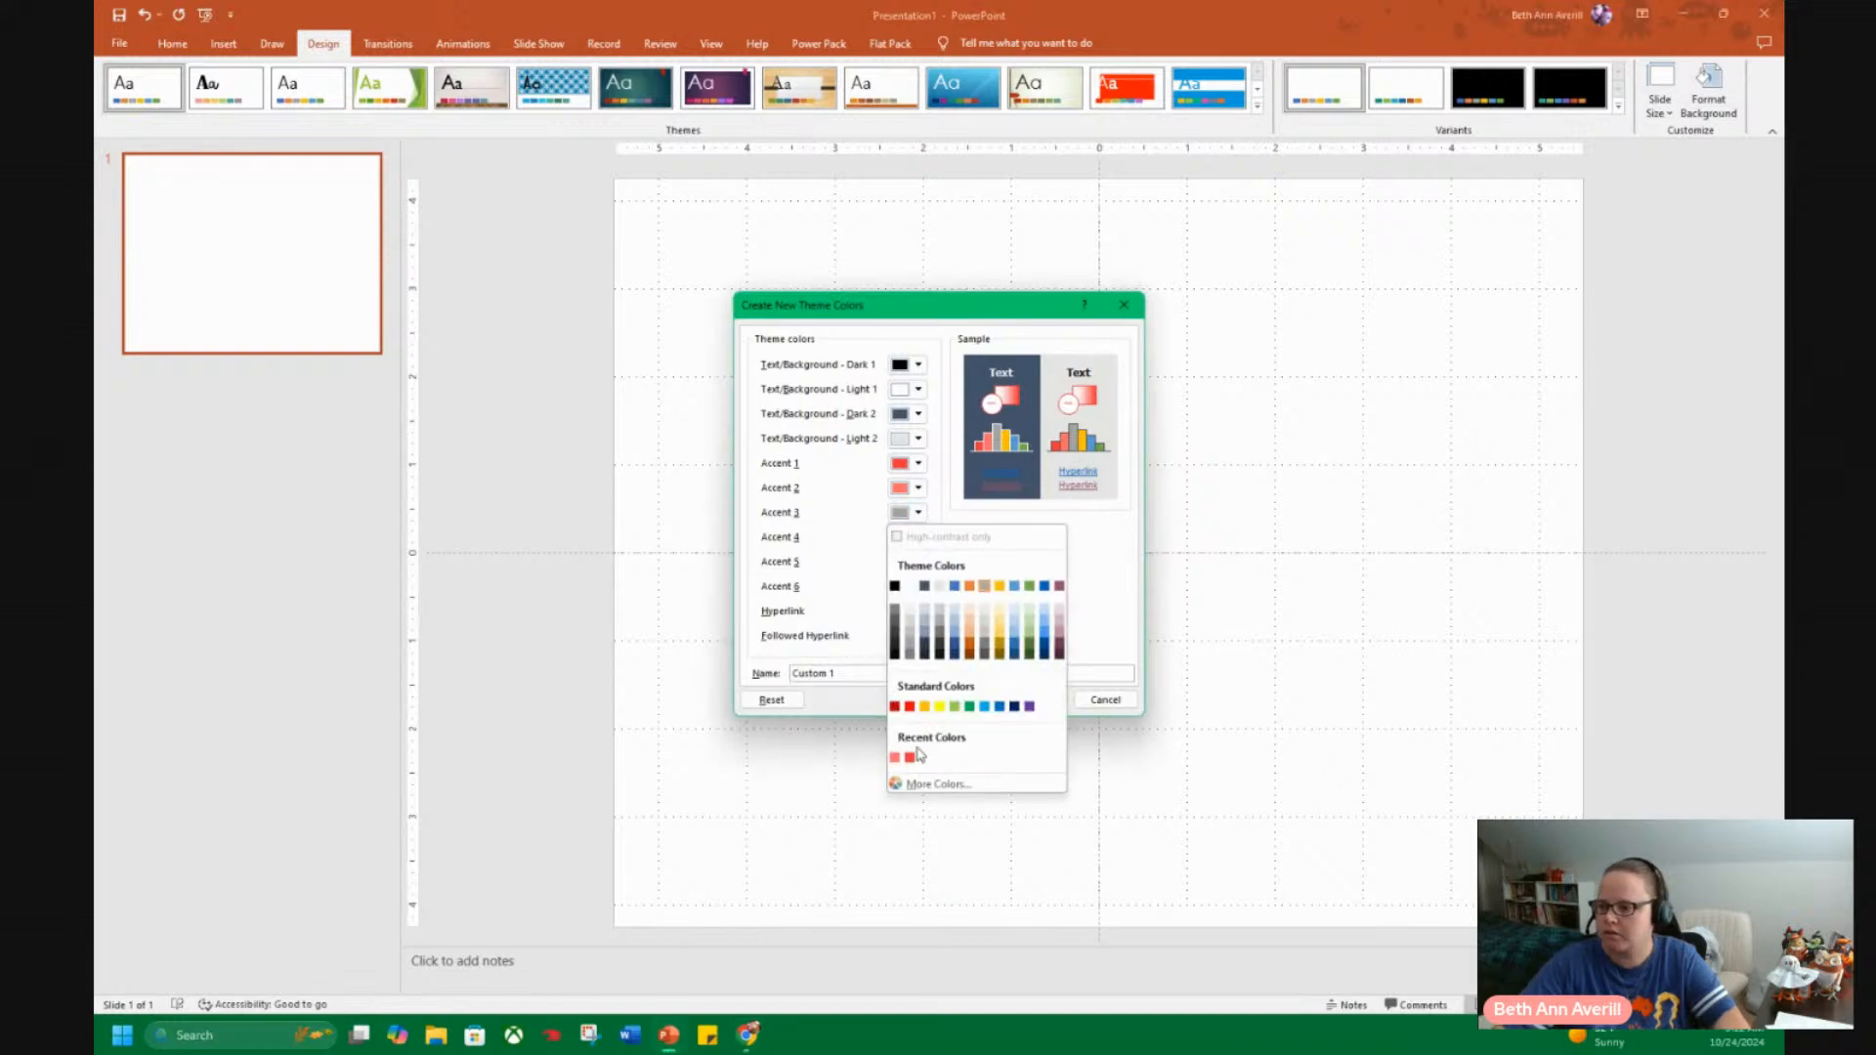
click(929, 784)
double_click(904, 629)
key(ctrl+v)
click(1043, 378)
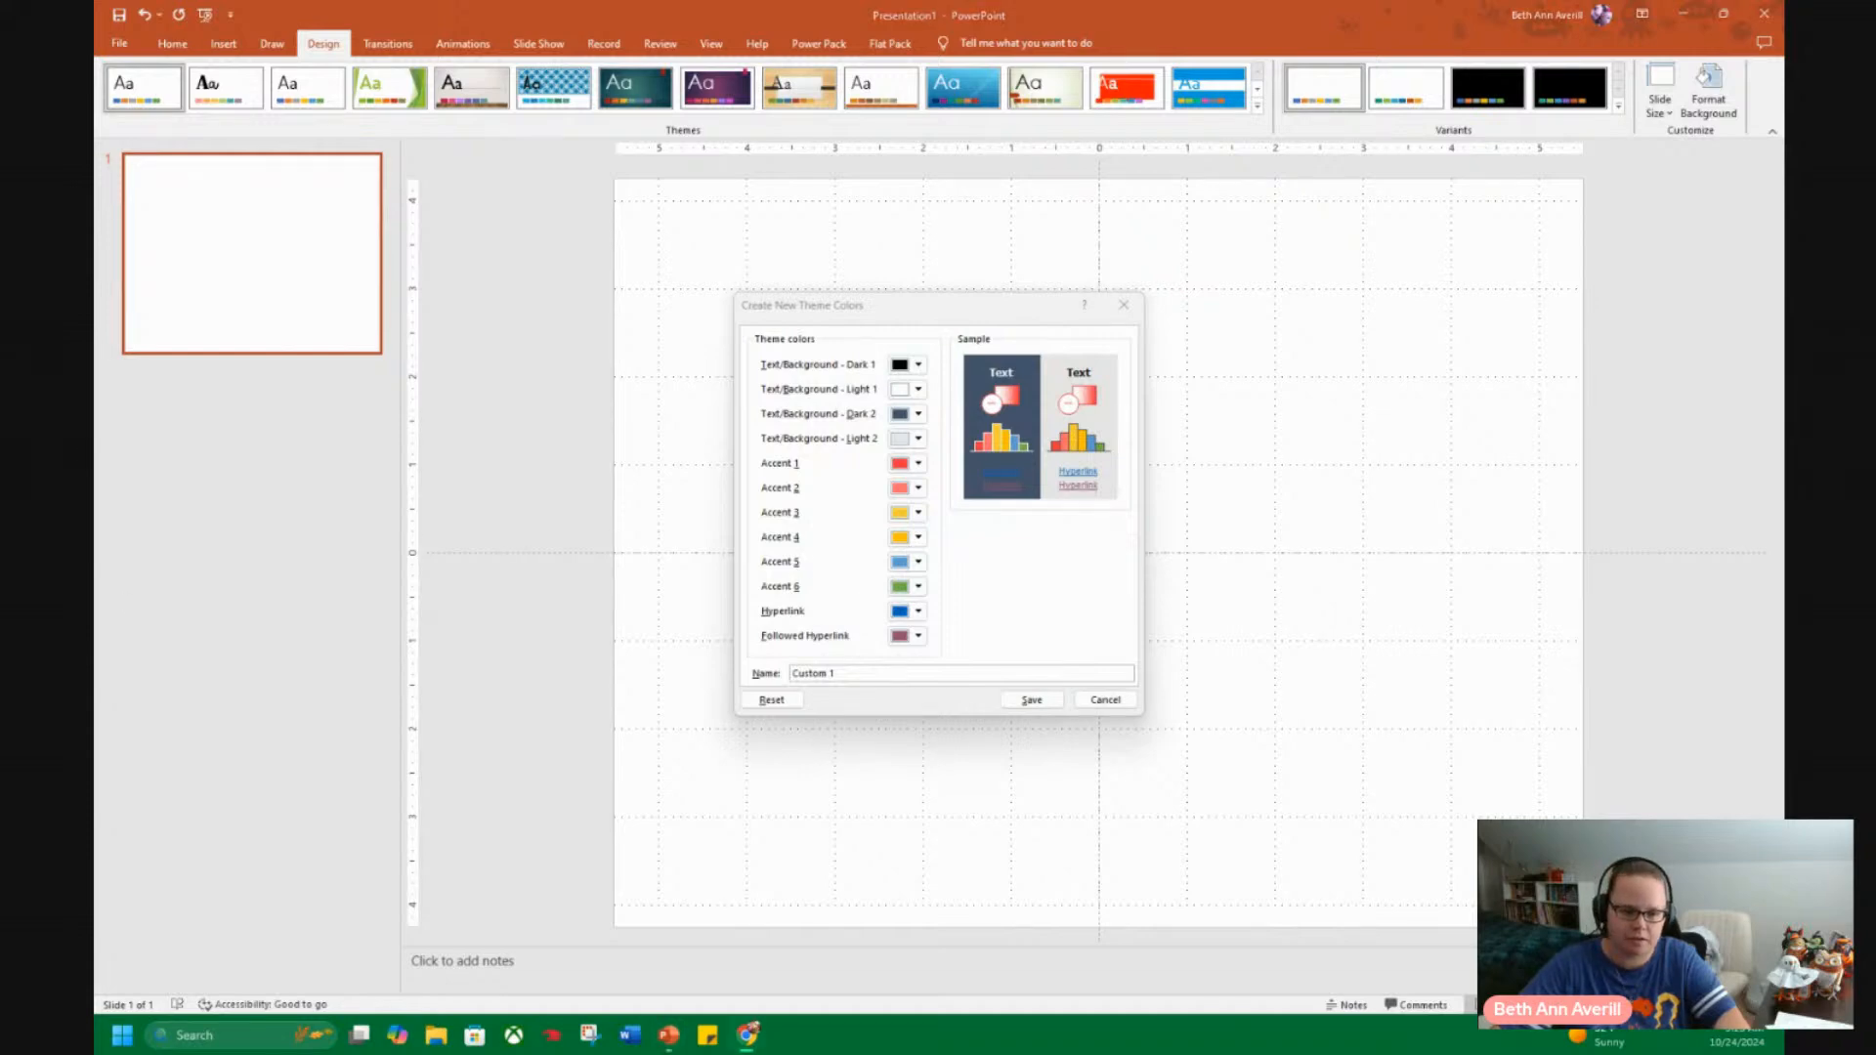
Set Accent 4 of the new theme colours to the Canva palette's yellow-green, #cfd244.
click(918, 538)
click(938, 810)
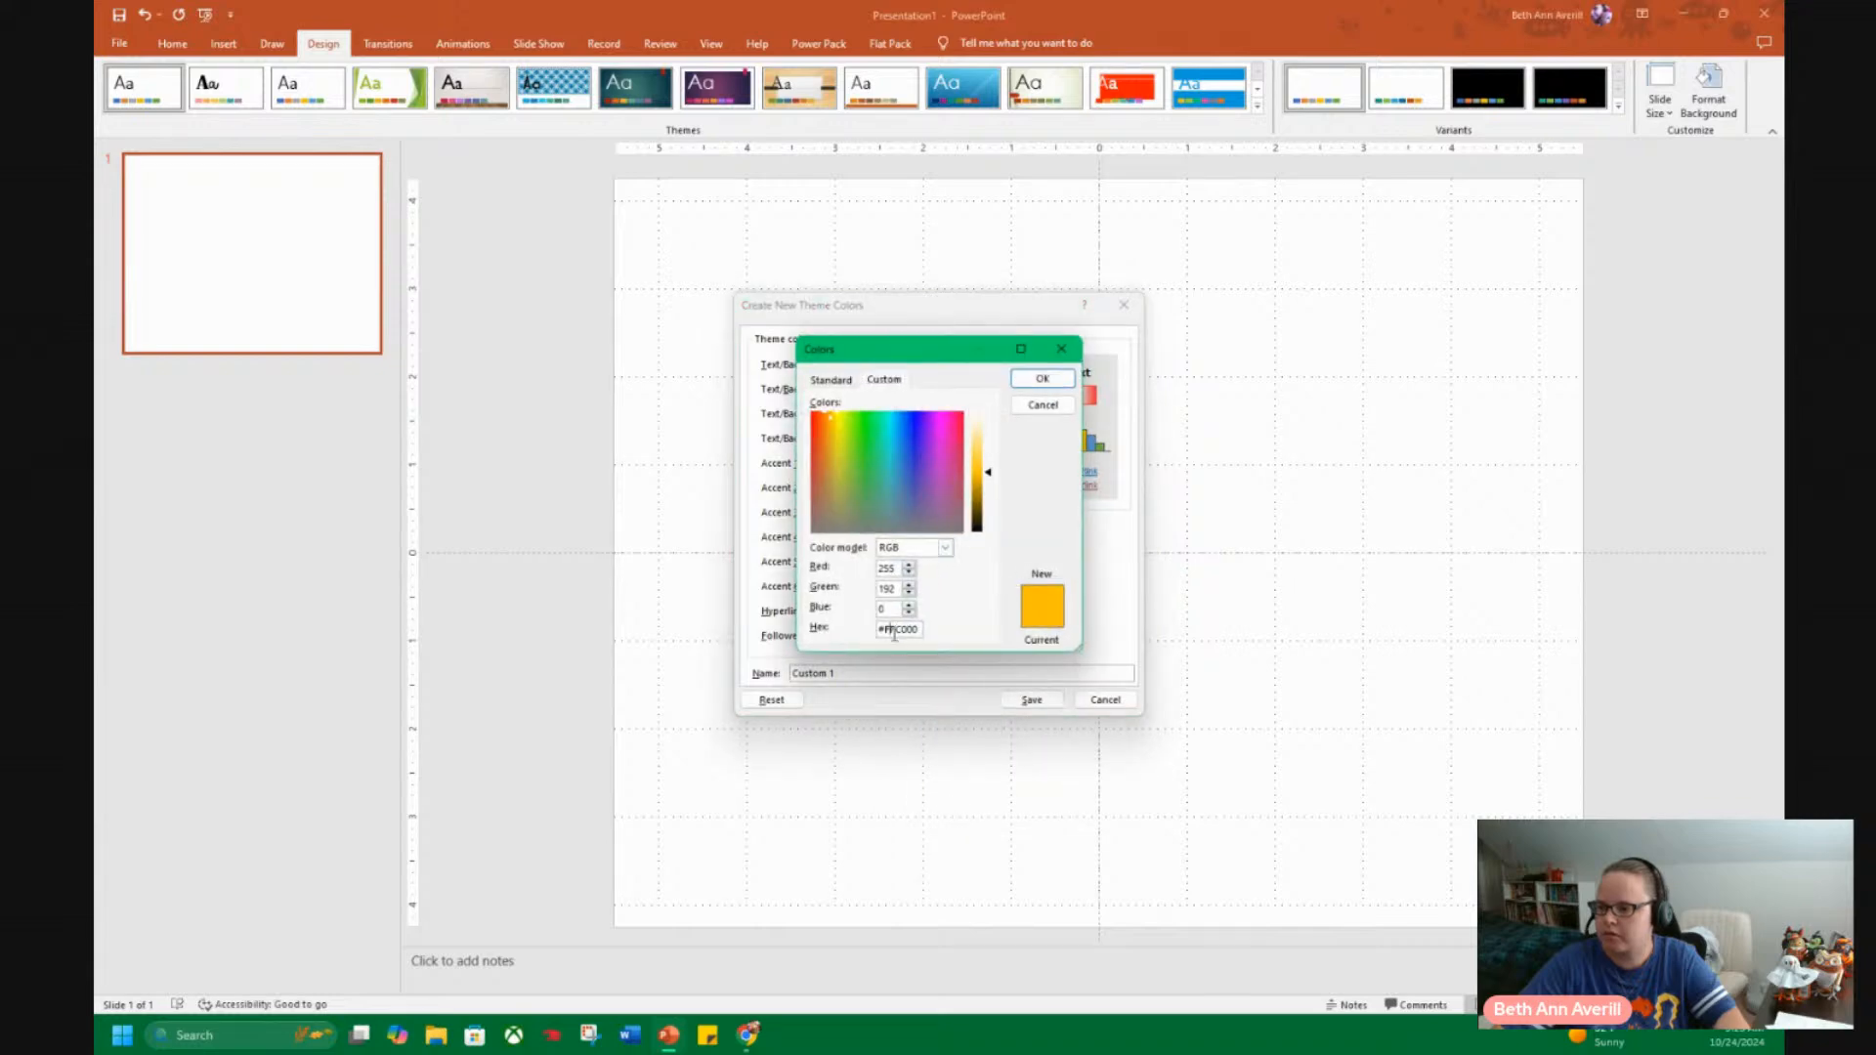
click(1042, 378)
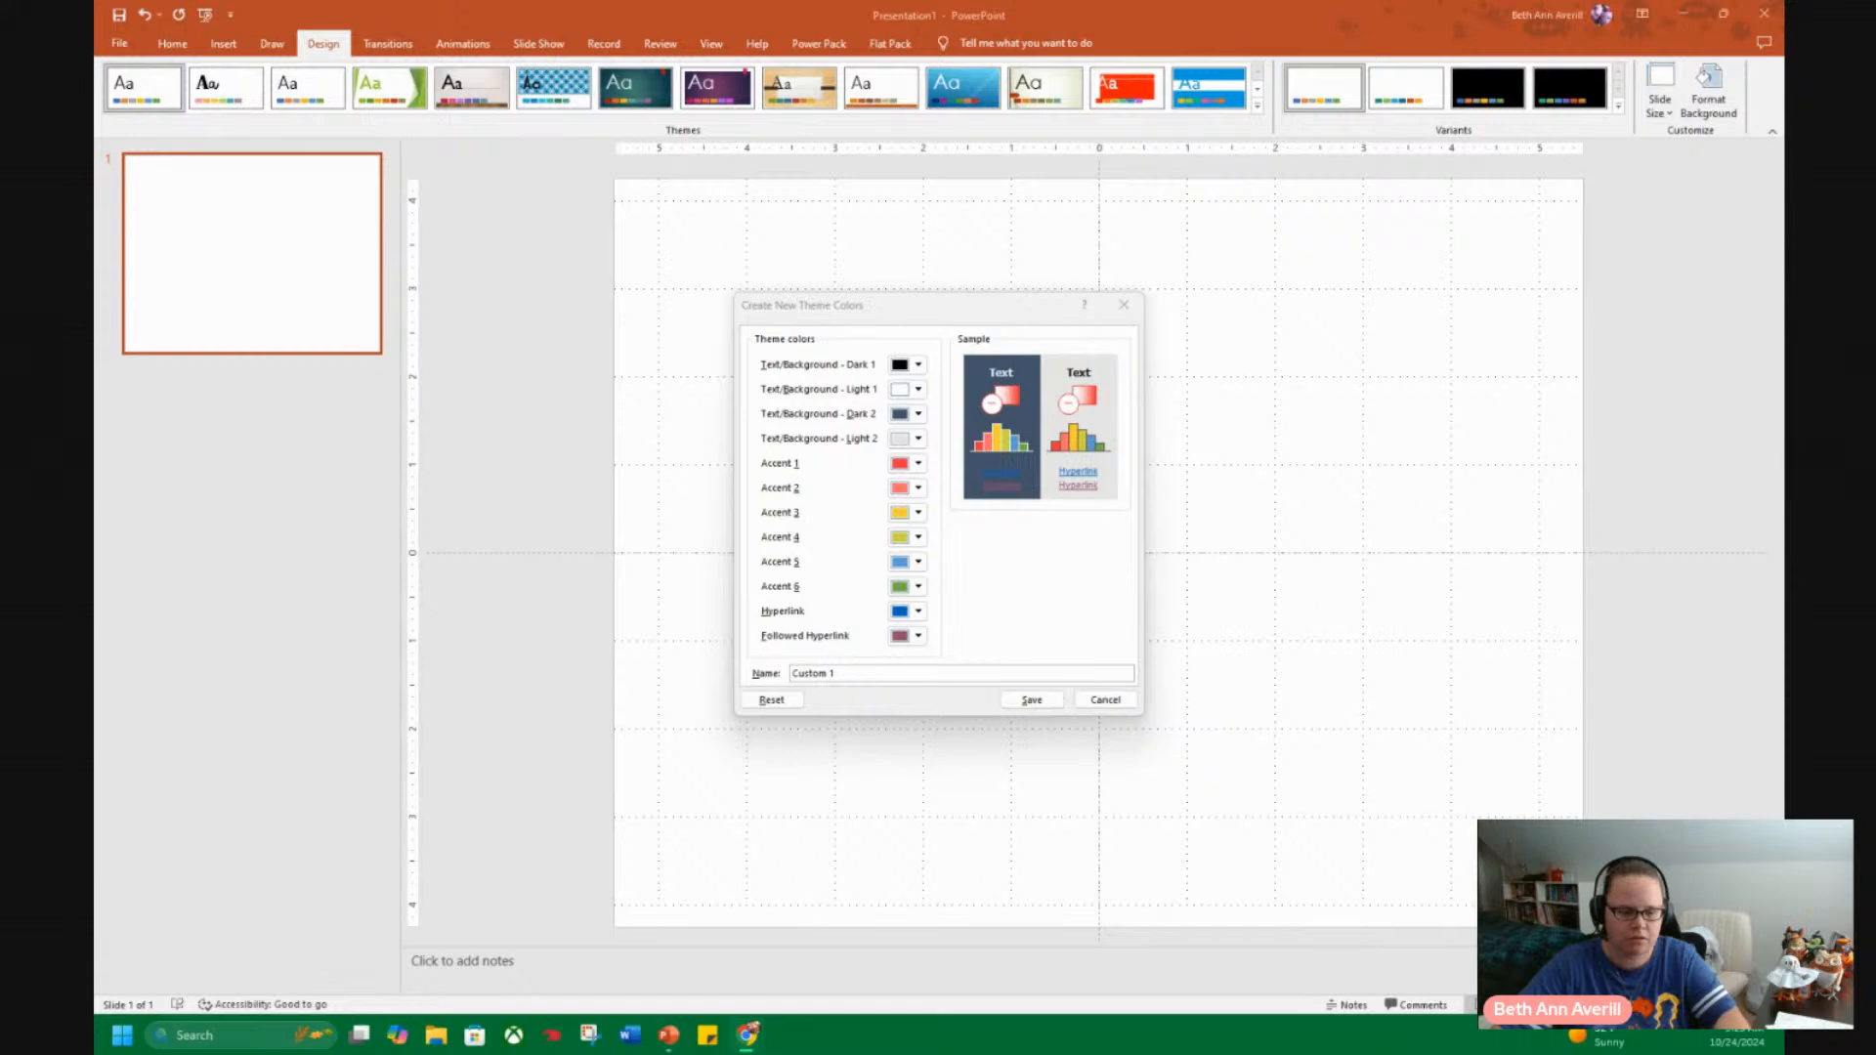
Set Accent 5 of the new theme colours to the turquoise #51d1bc.
click(918, 563)
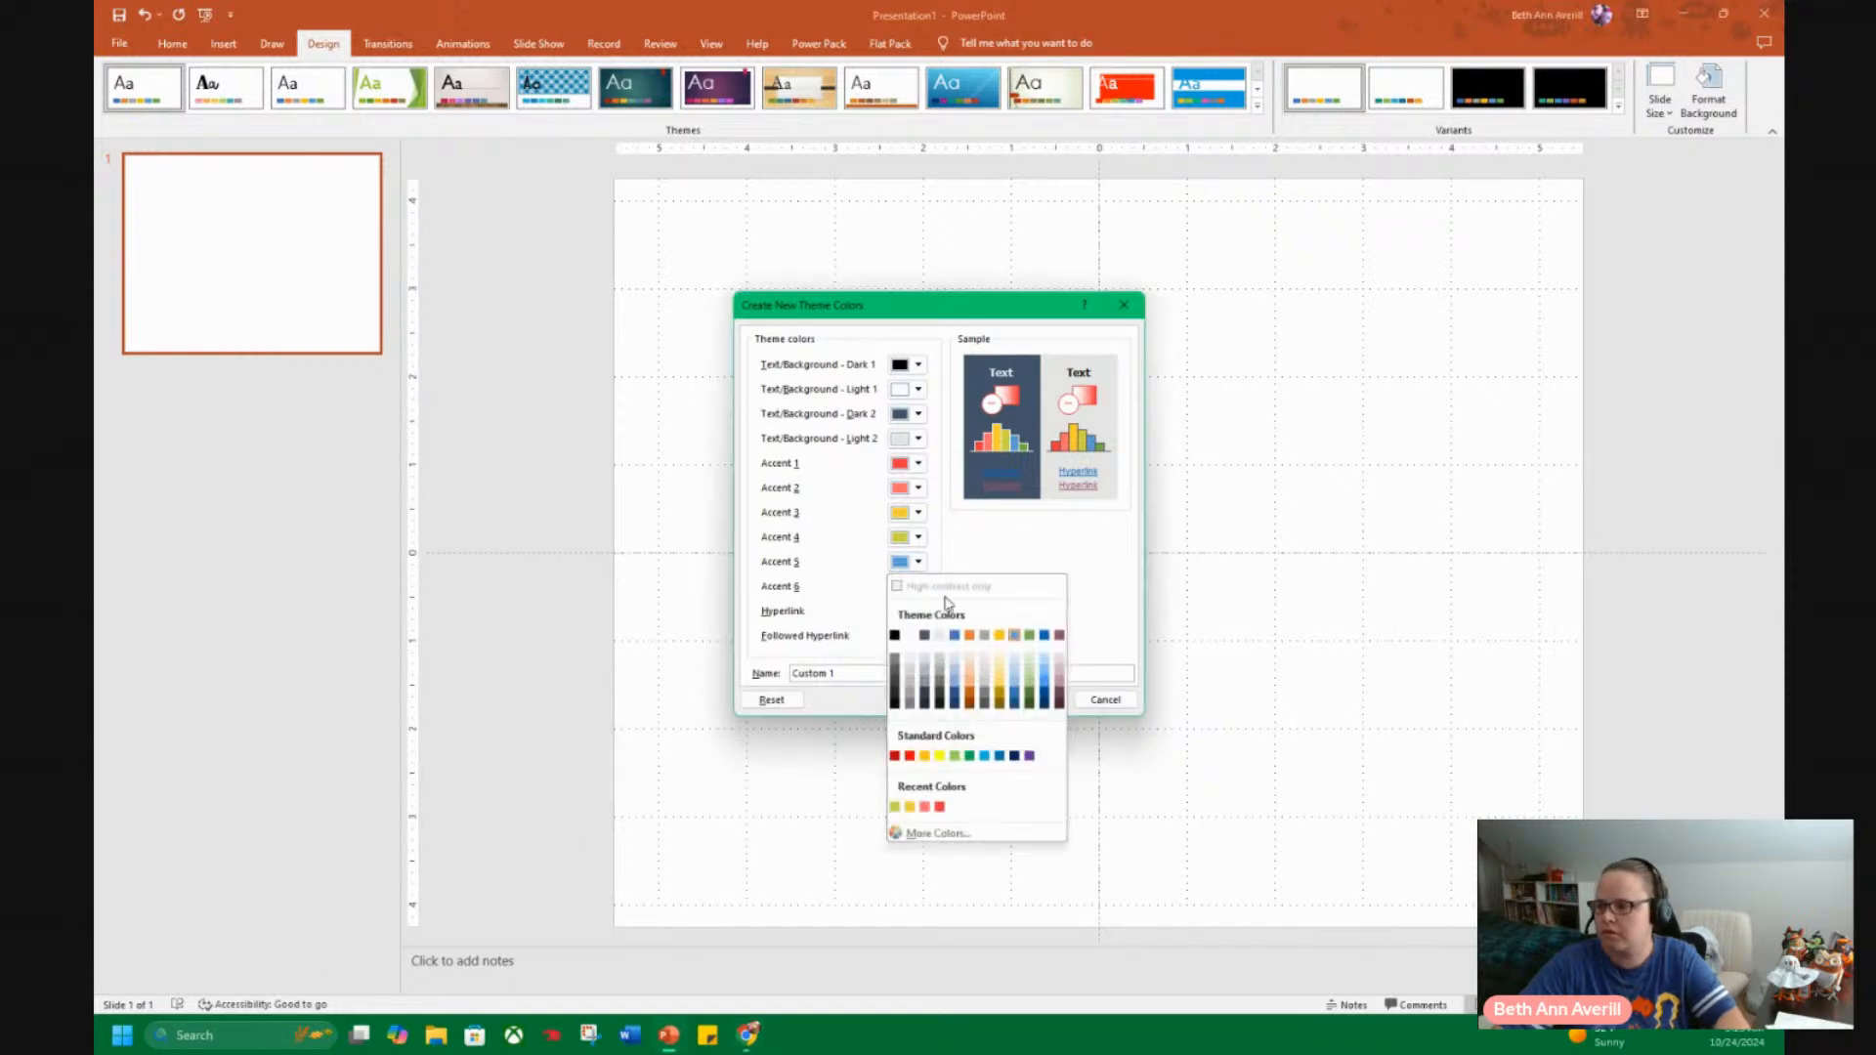
click(938, 833)
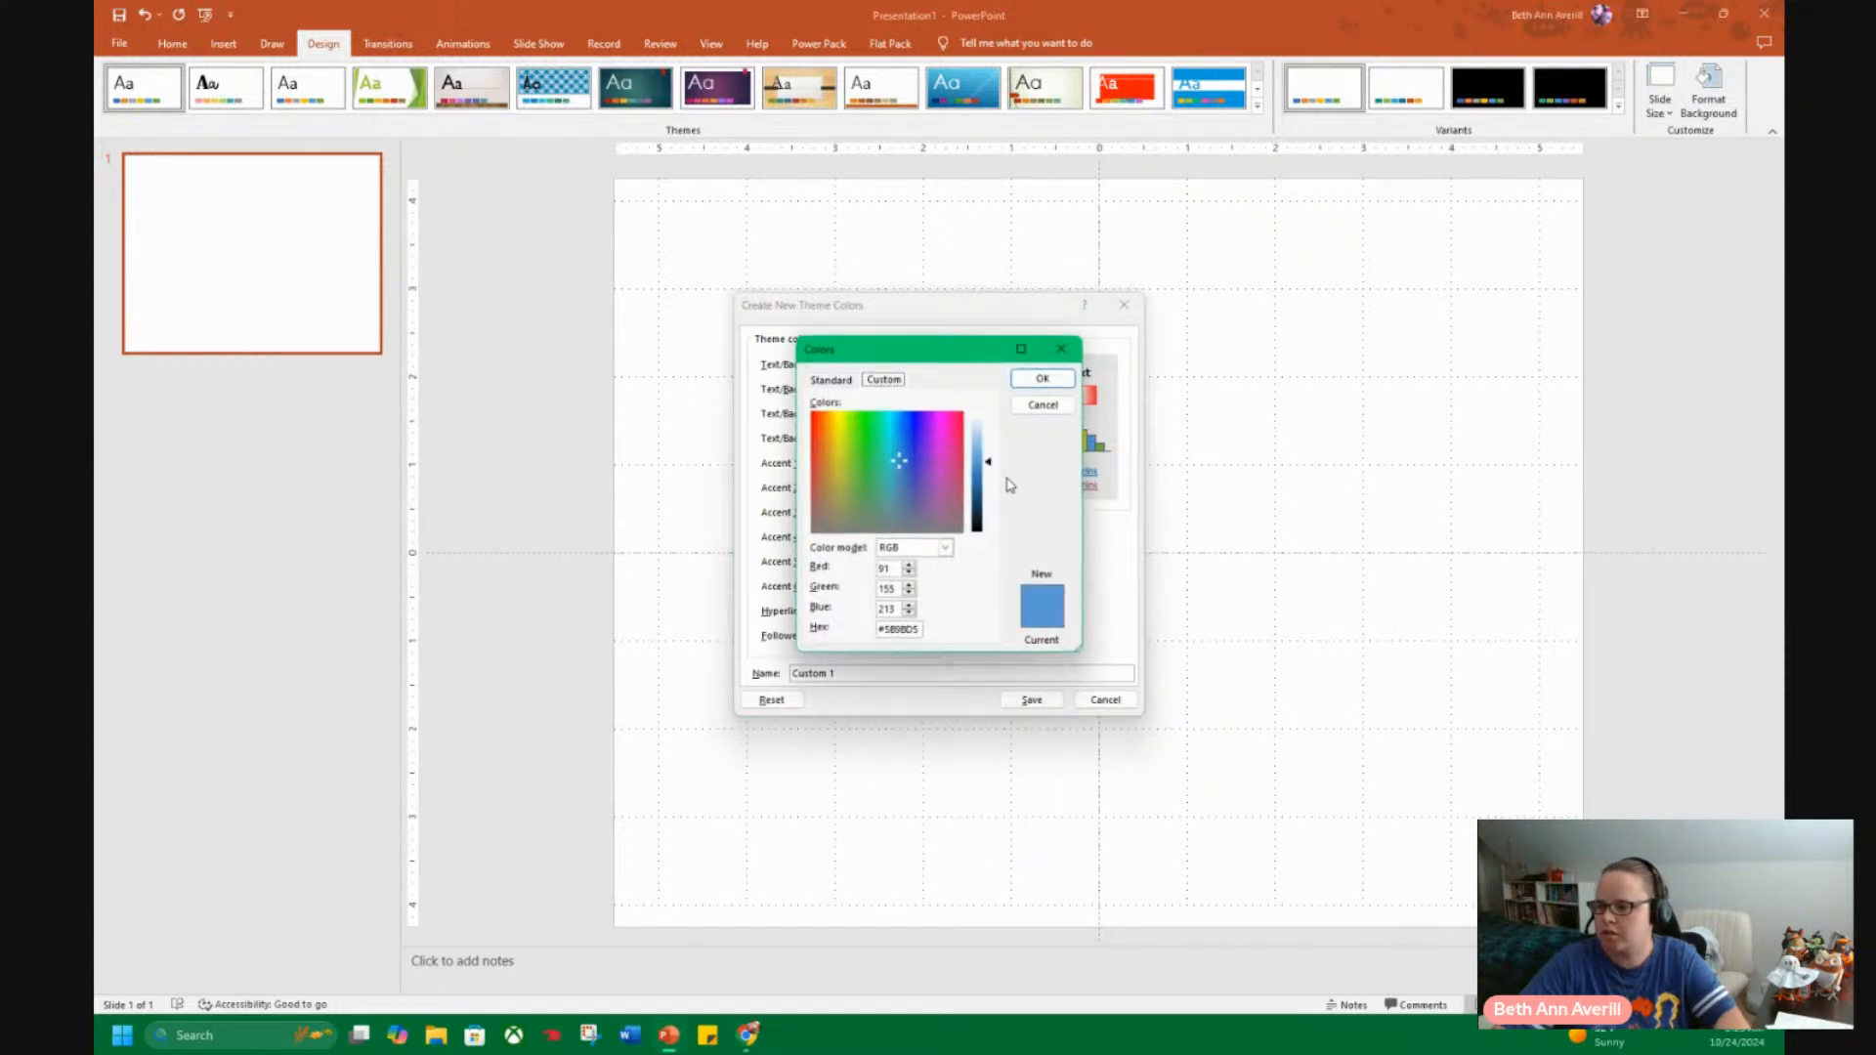
triple_click(899, 630)
text(#51d1bc)
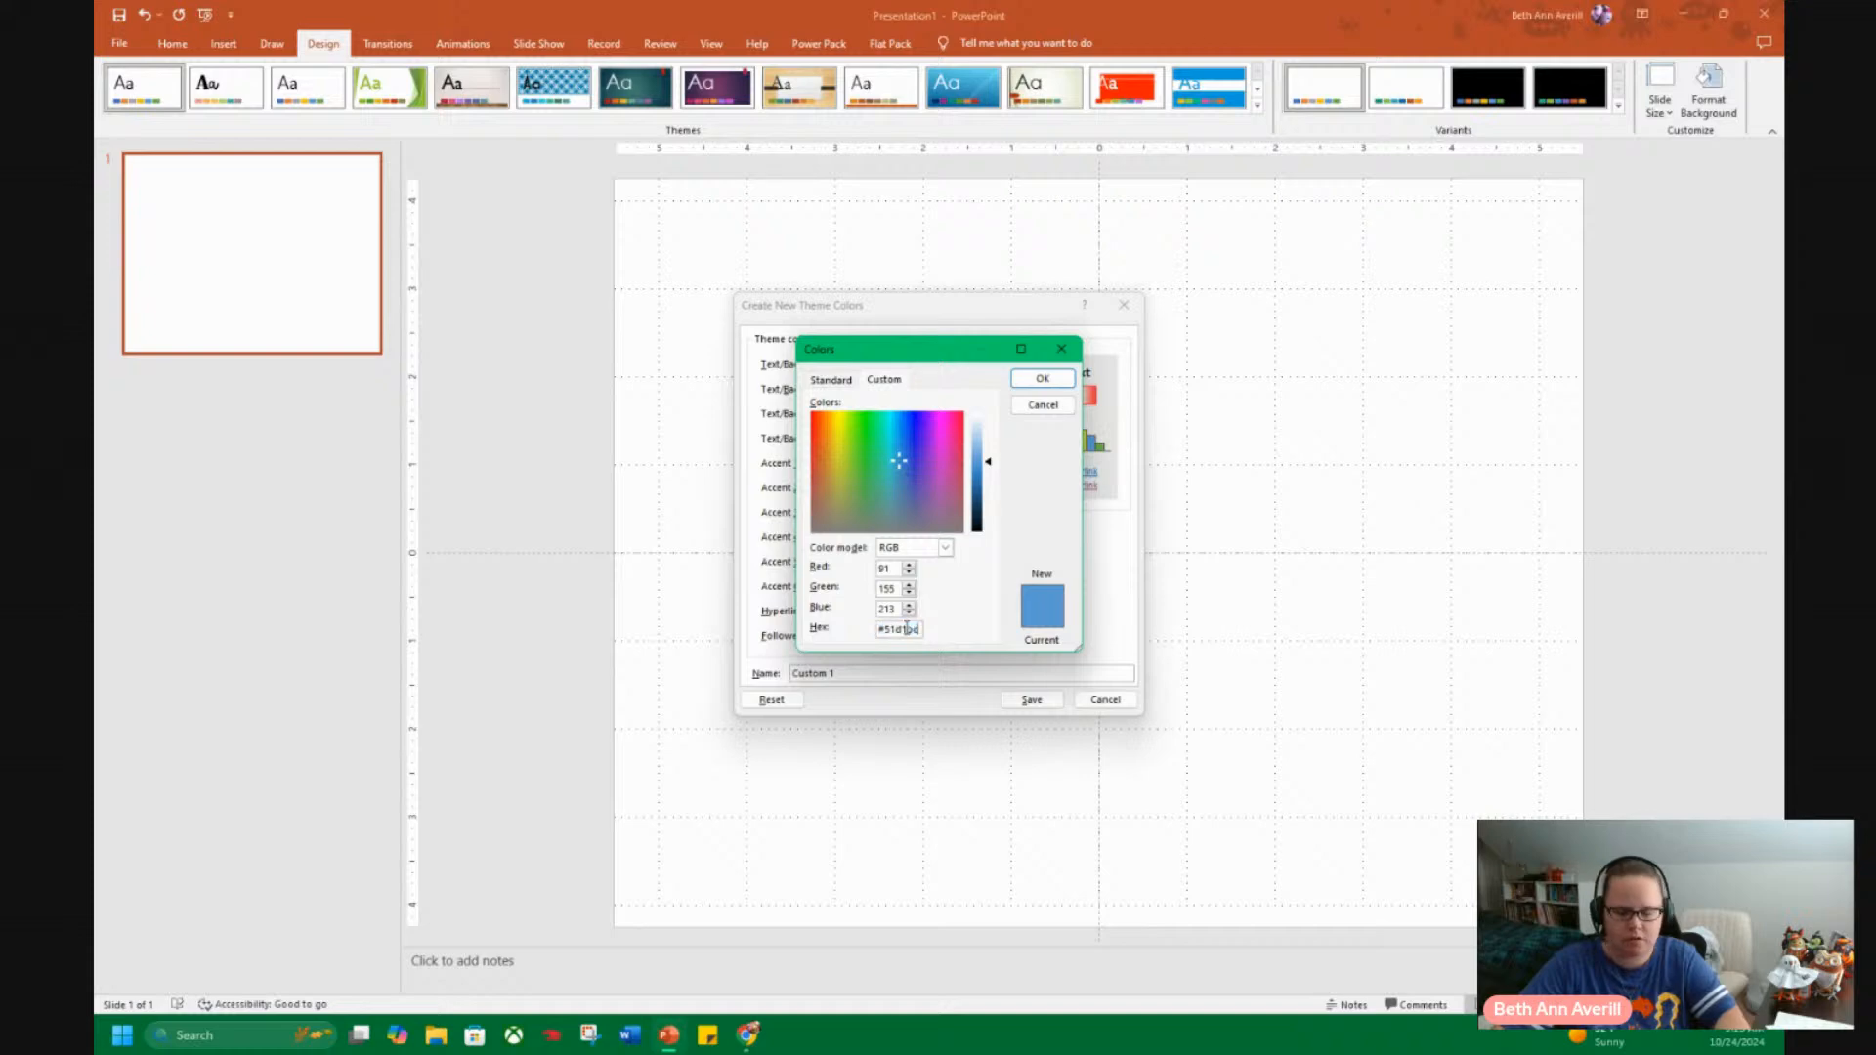
click(1042, 379)
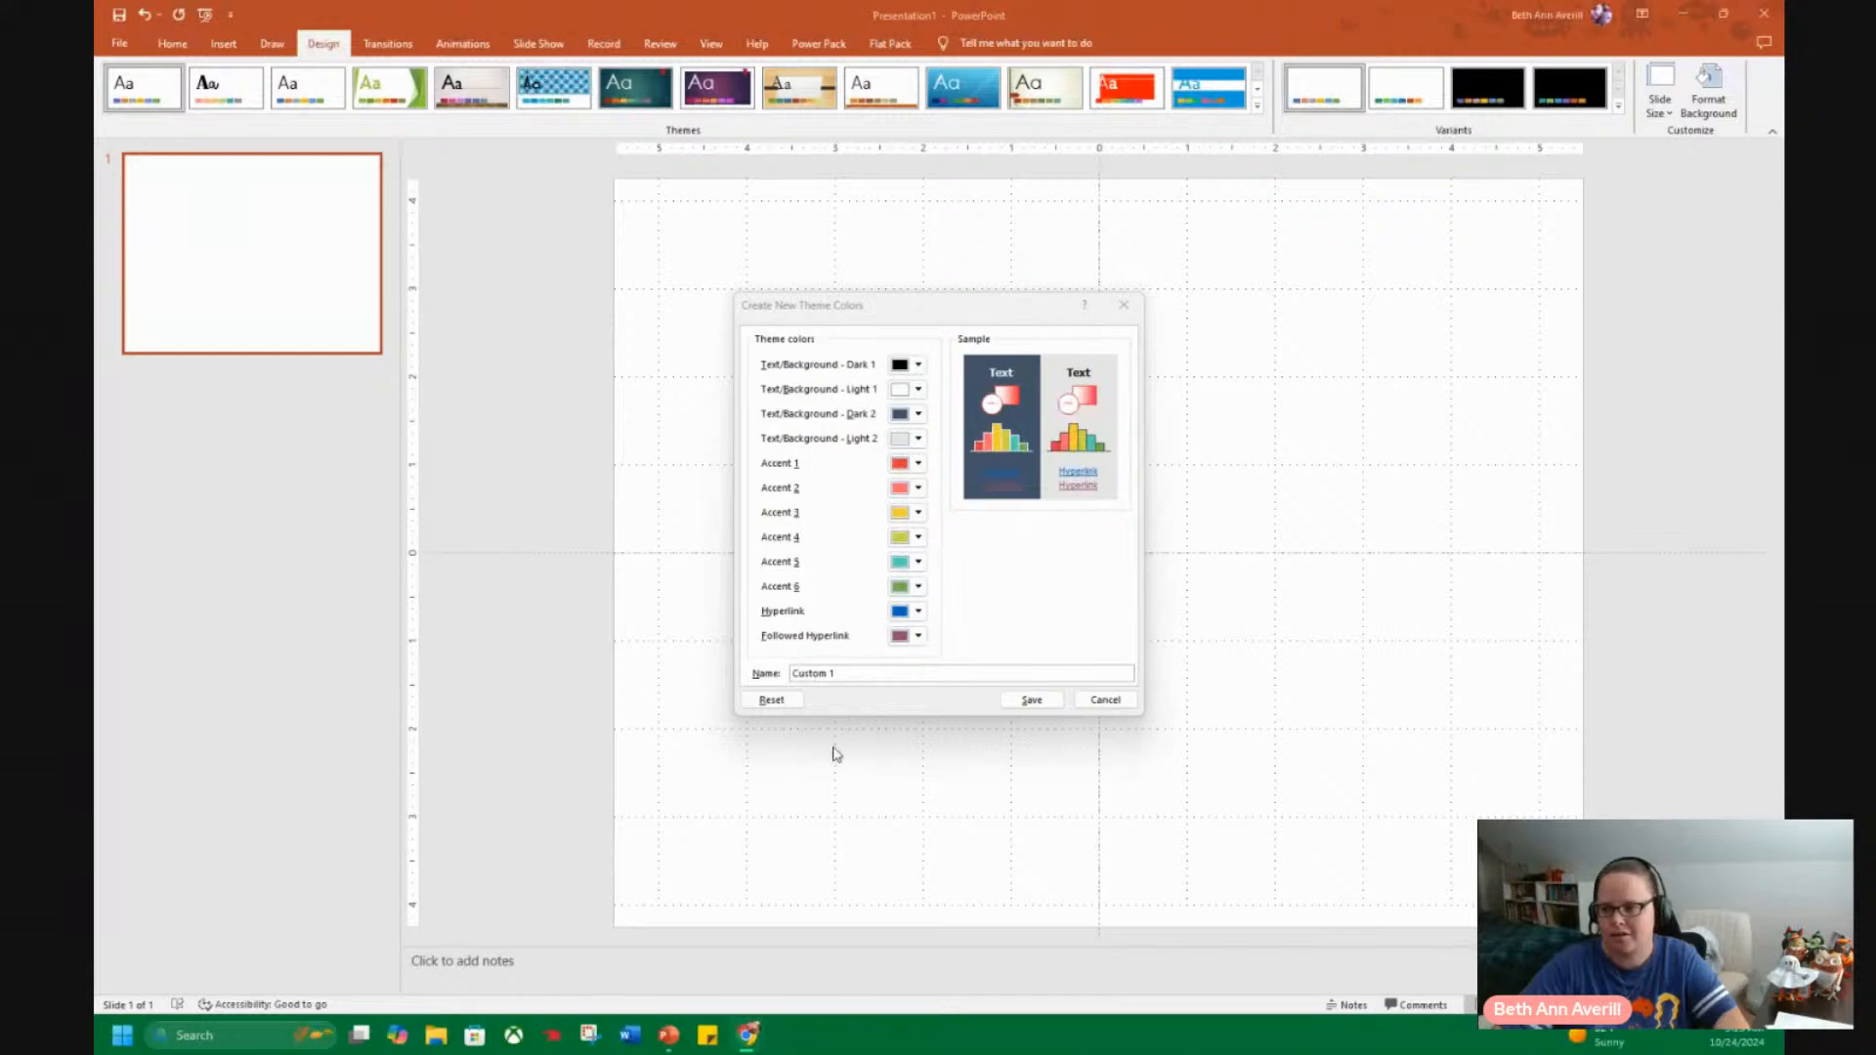
Set Accent 6 of the new theme colours to the dark blue #003366.
click(919, 587)
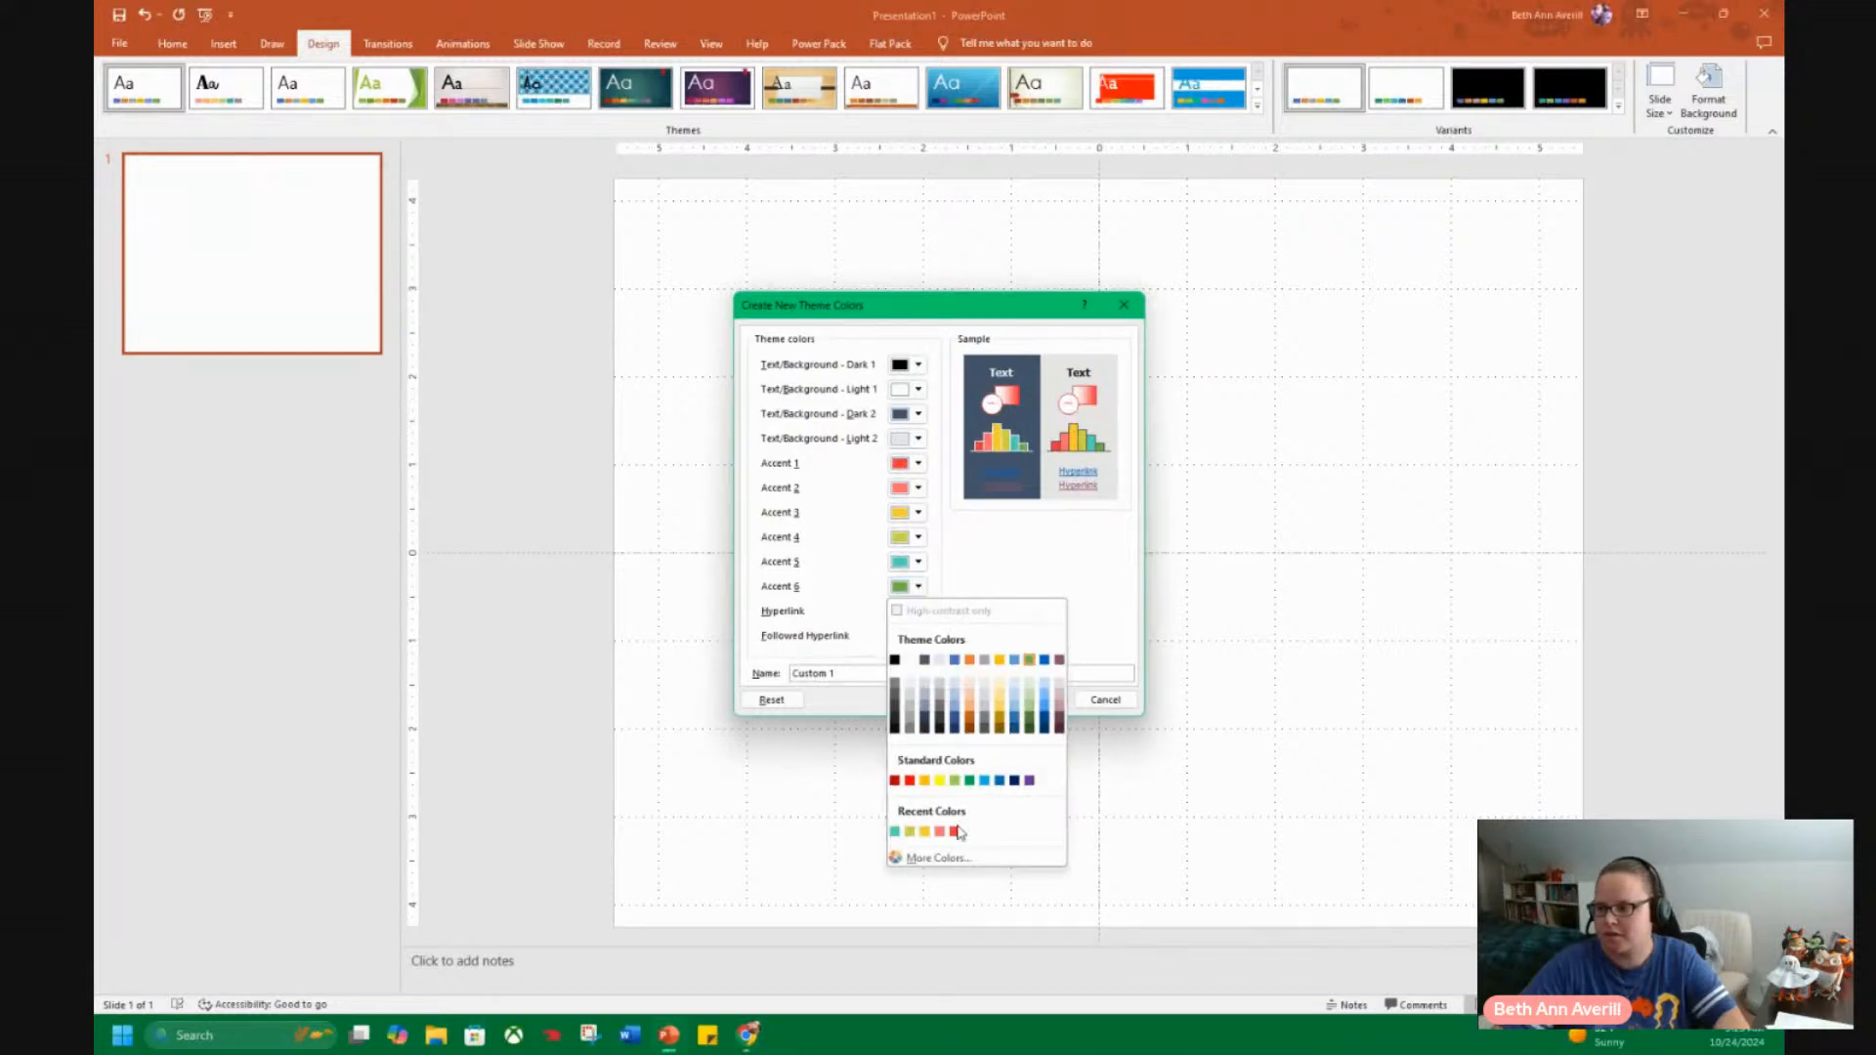
click(930, 860)
click(901, 629)
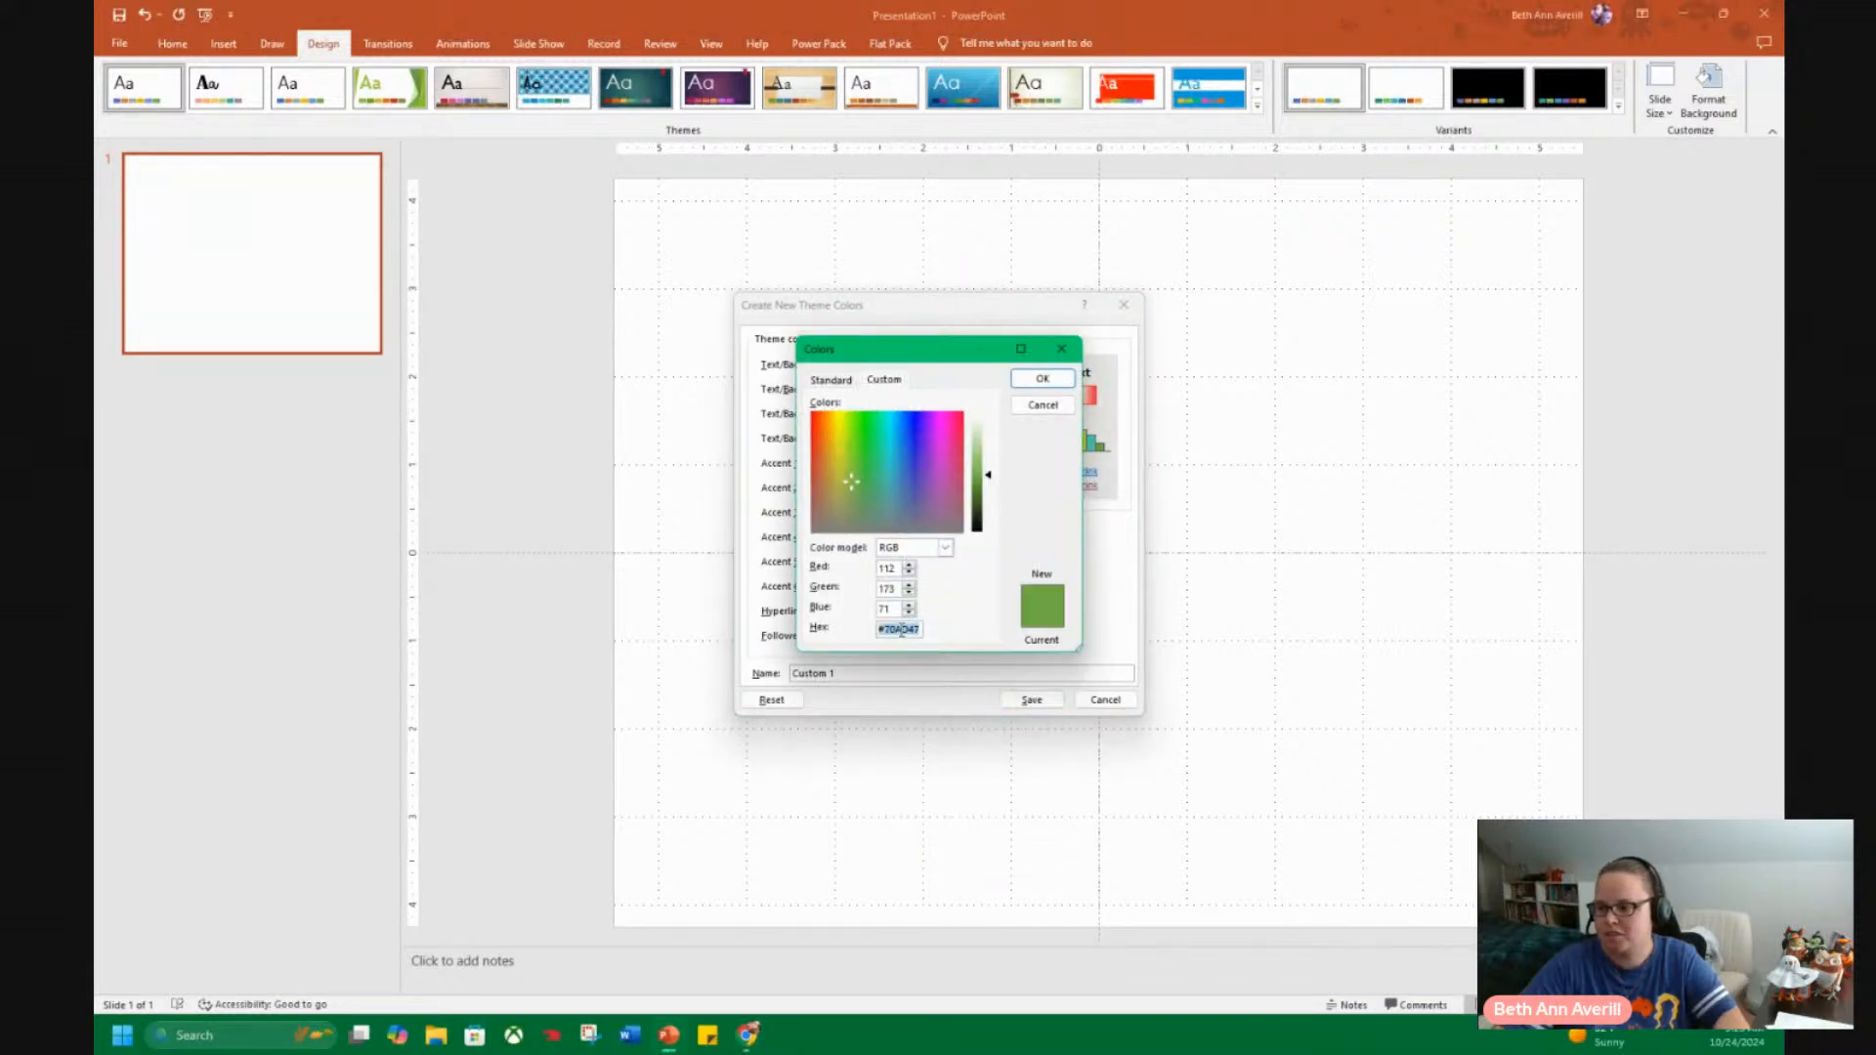
click(1042, 378)
Name the new theme colour set BAA and save it.
click(842, 673)
click(843, 673)
double_click(843, 674)
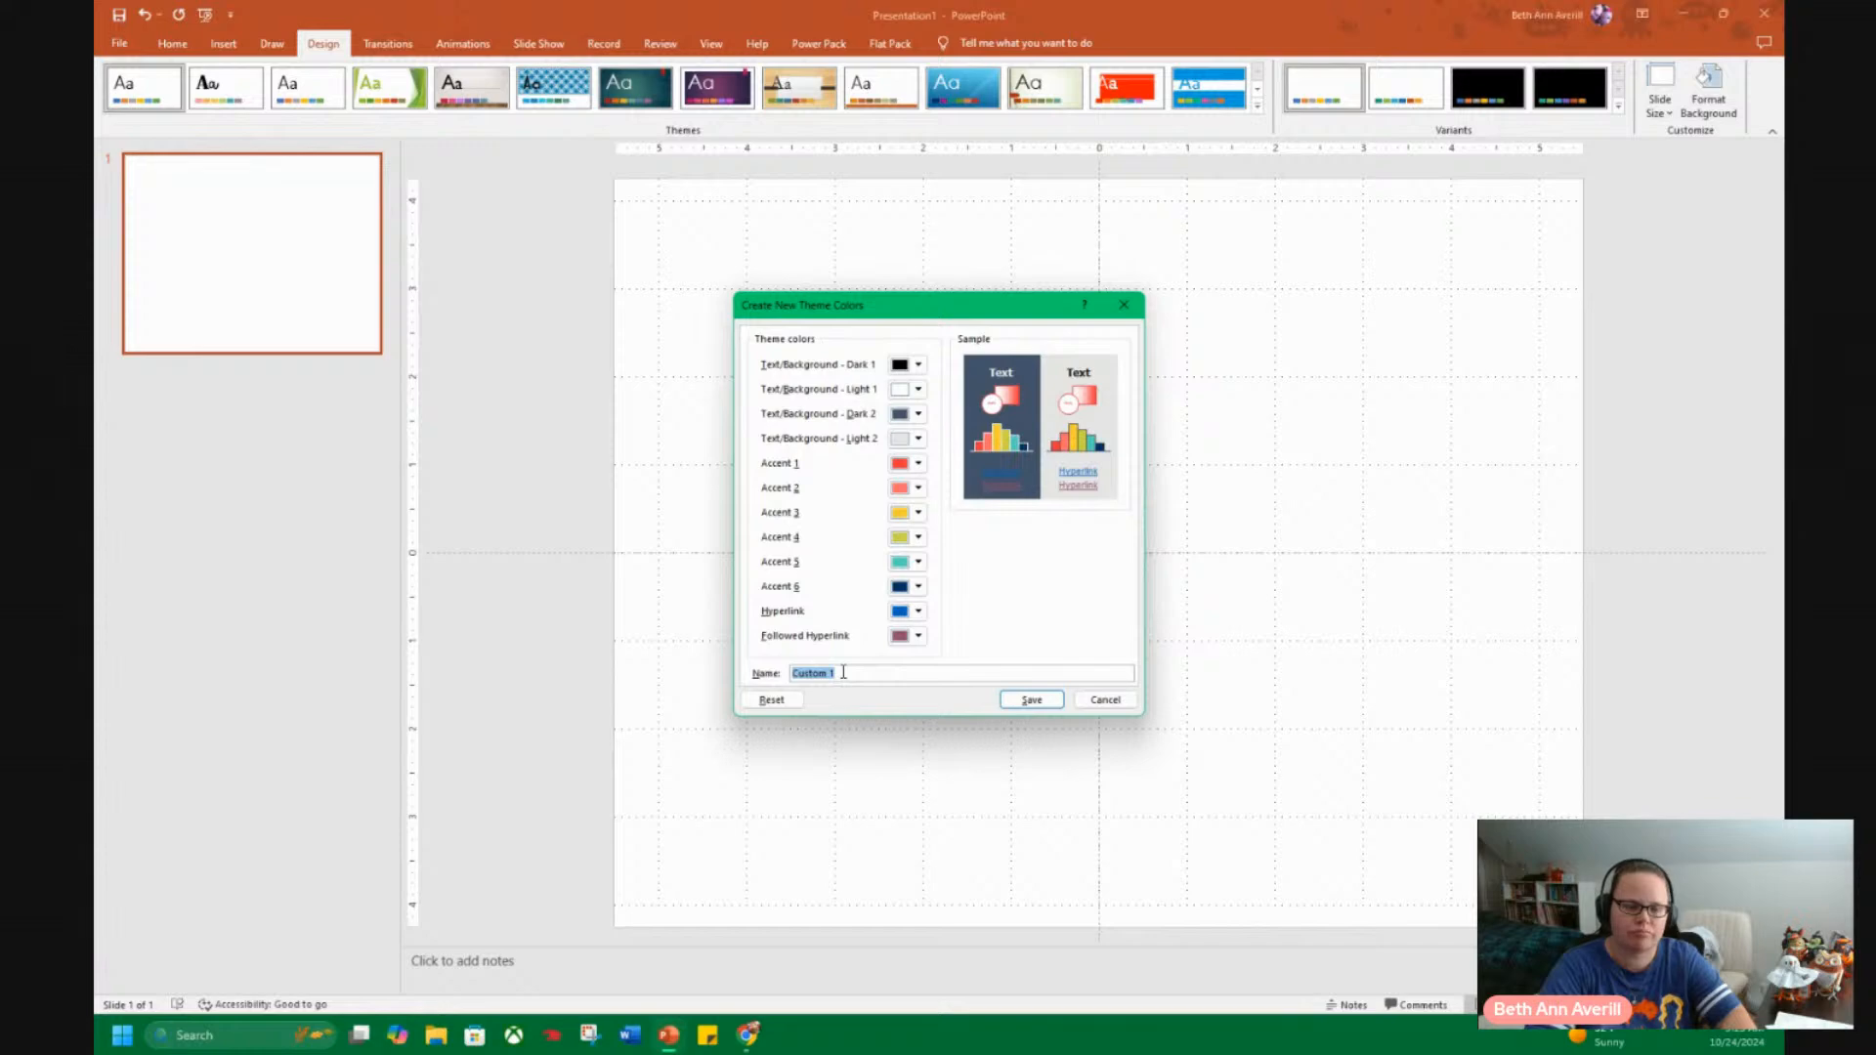
text(BAA)
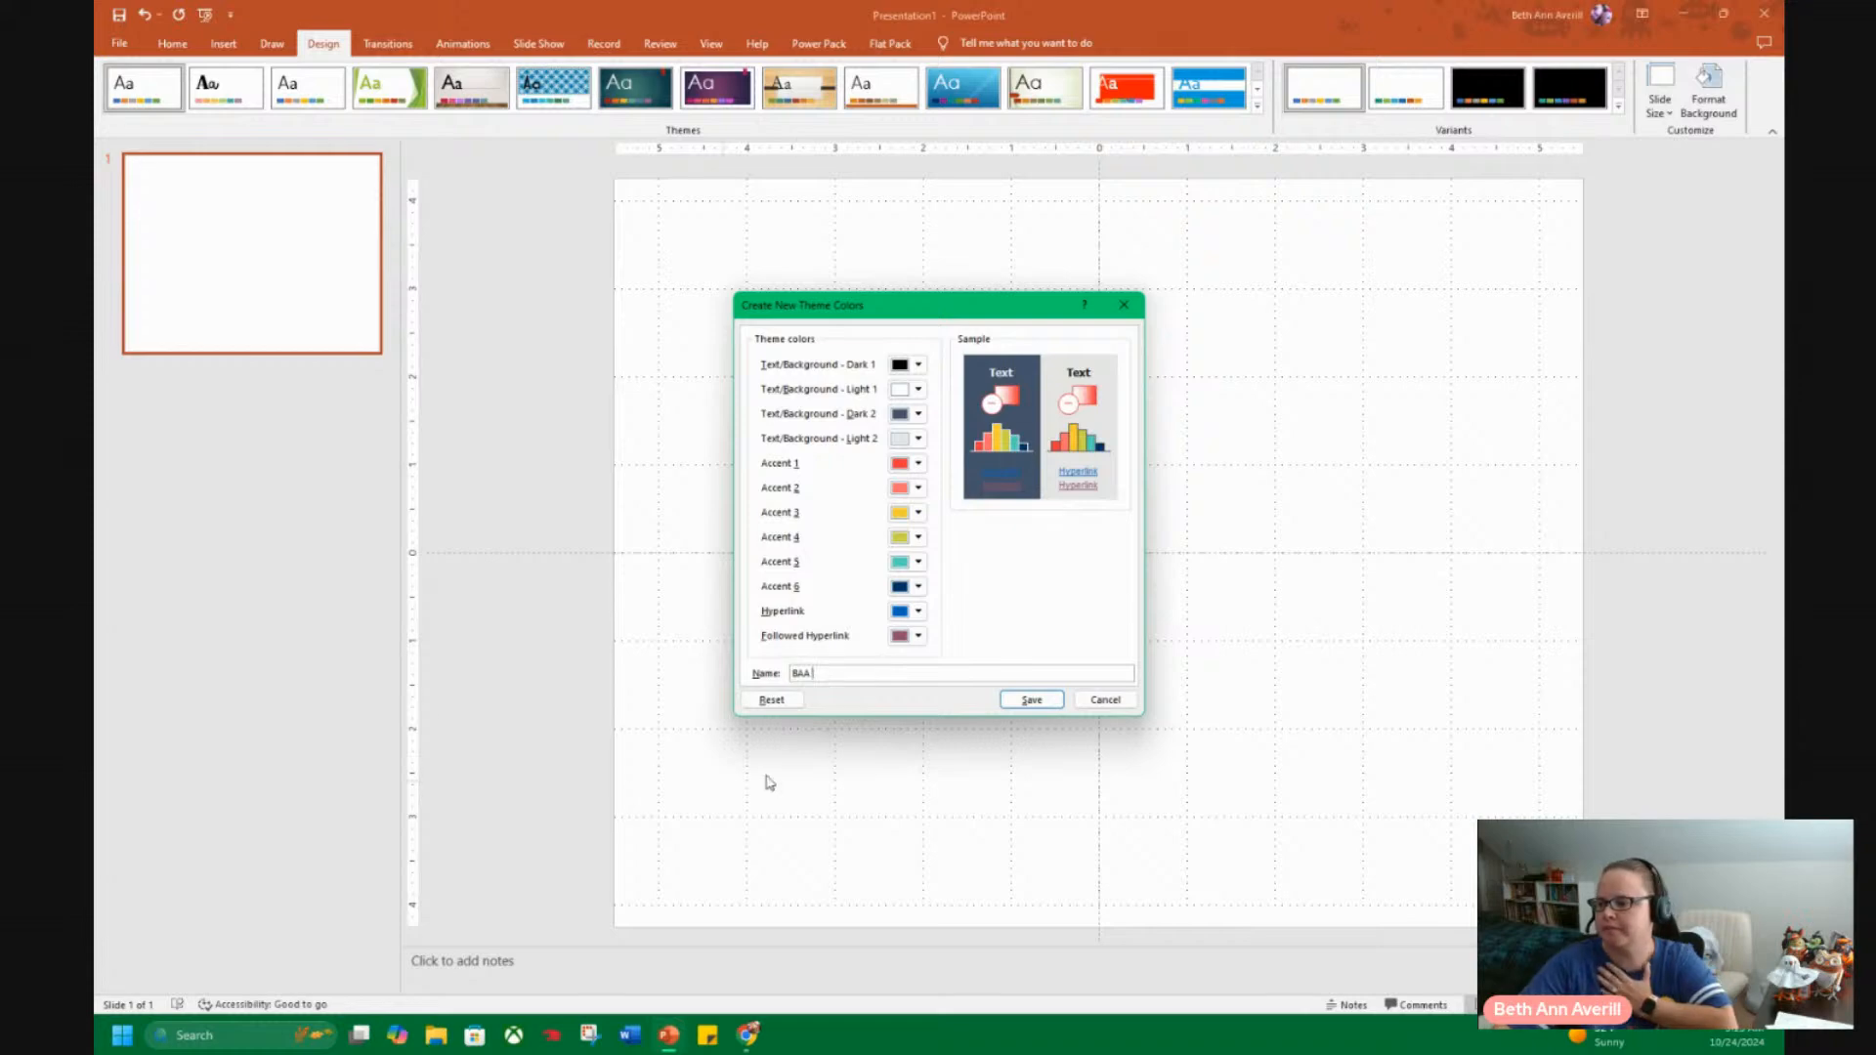
click(1033, 700)
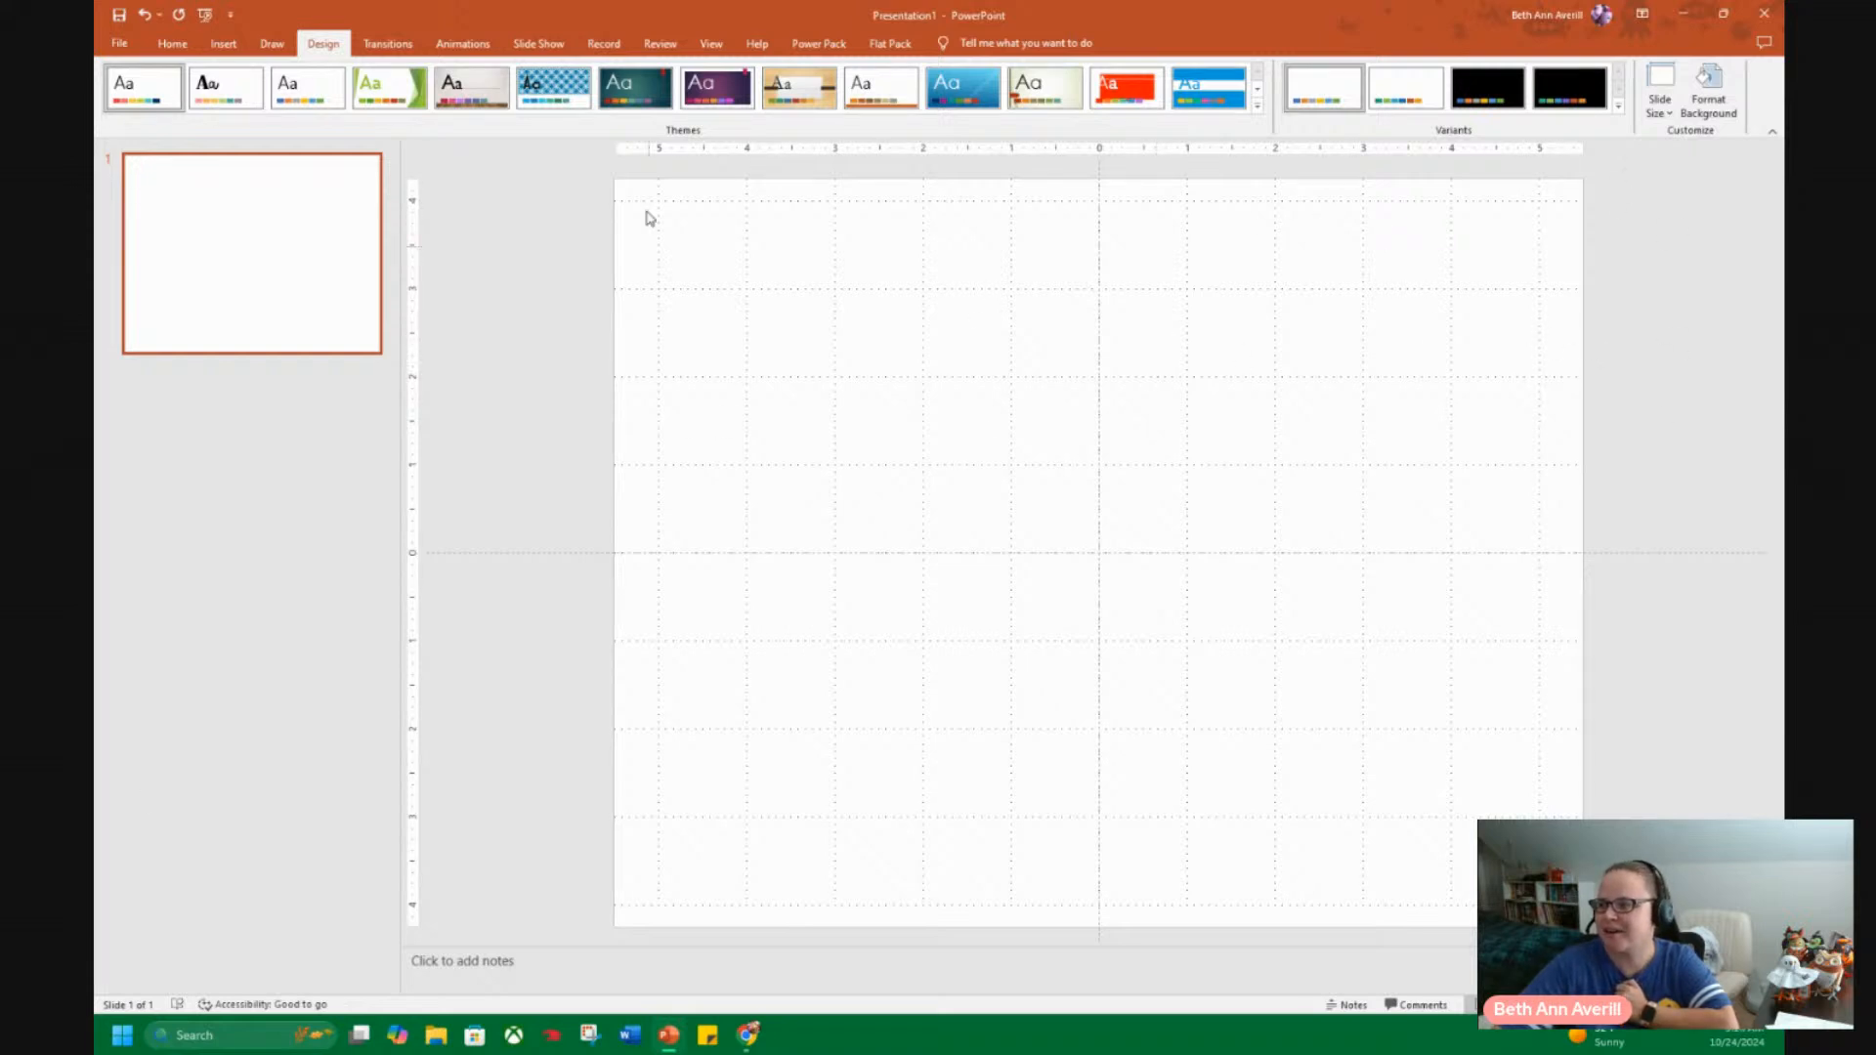
Check the custom theme colour sets for the saved BAA palette.
click(1619, 106)
mouse_move(1394, 123)
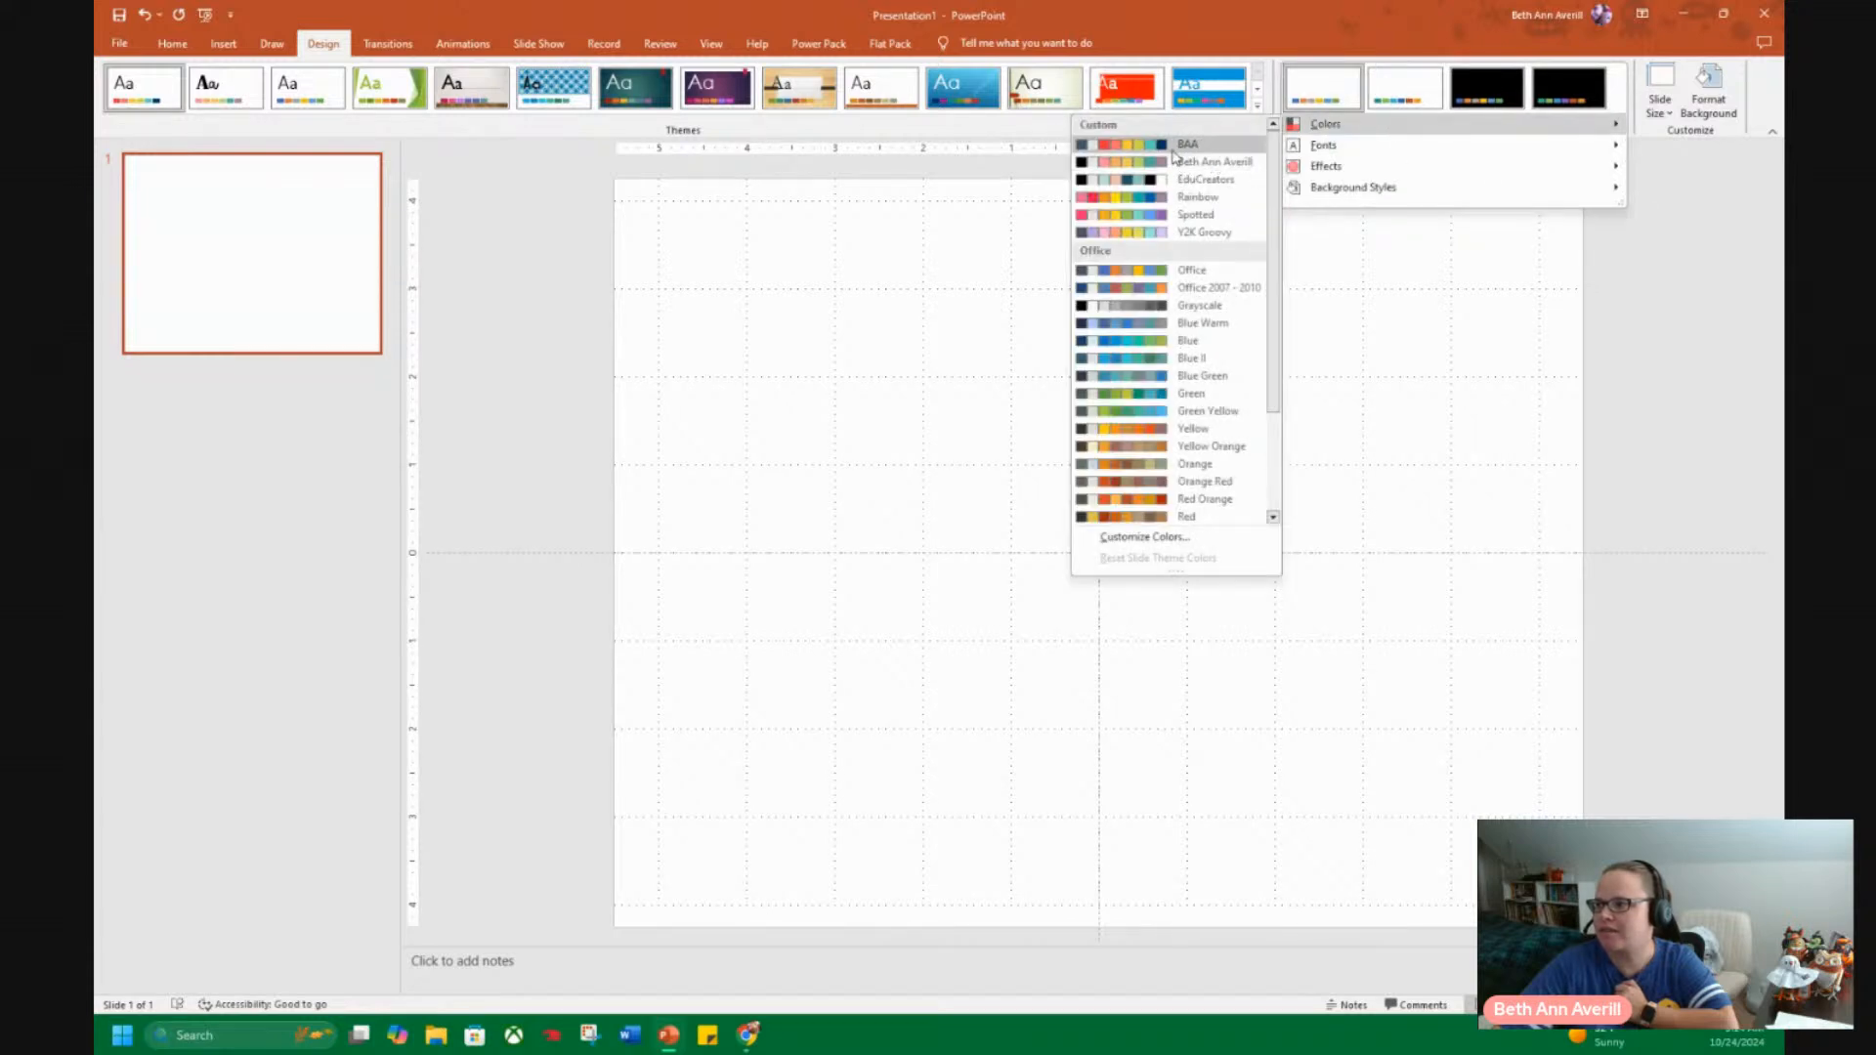
click(670, 311)
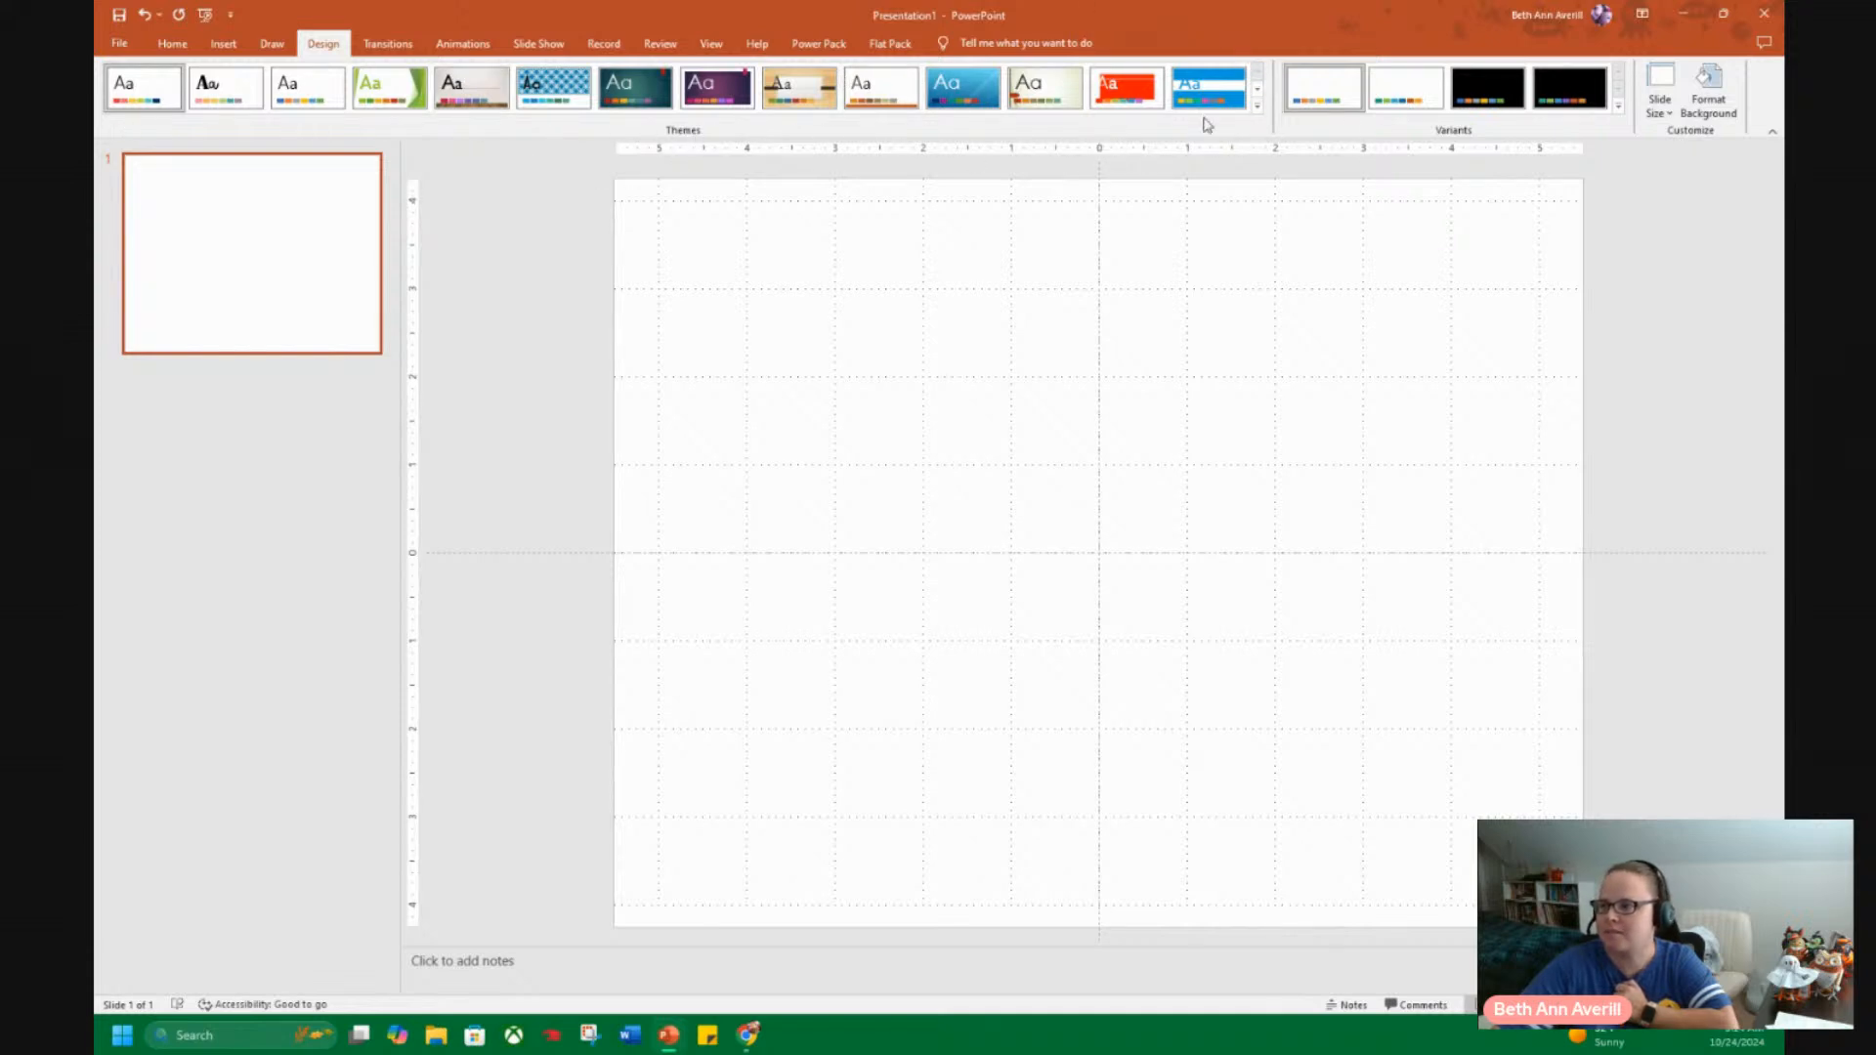
Save the current theme as an Office Theme file named Horizontal in the Document Themes folder.
click(1259, 106)
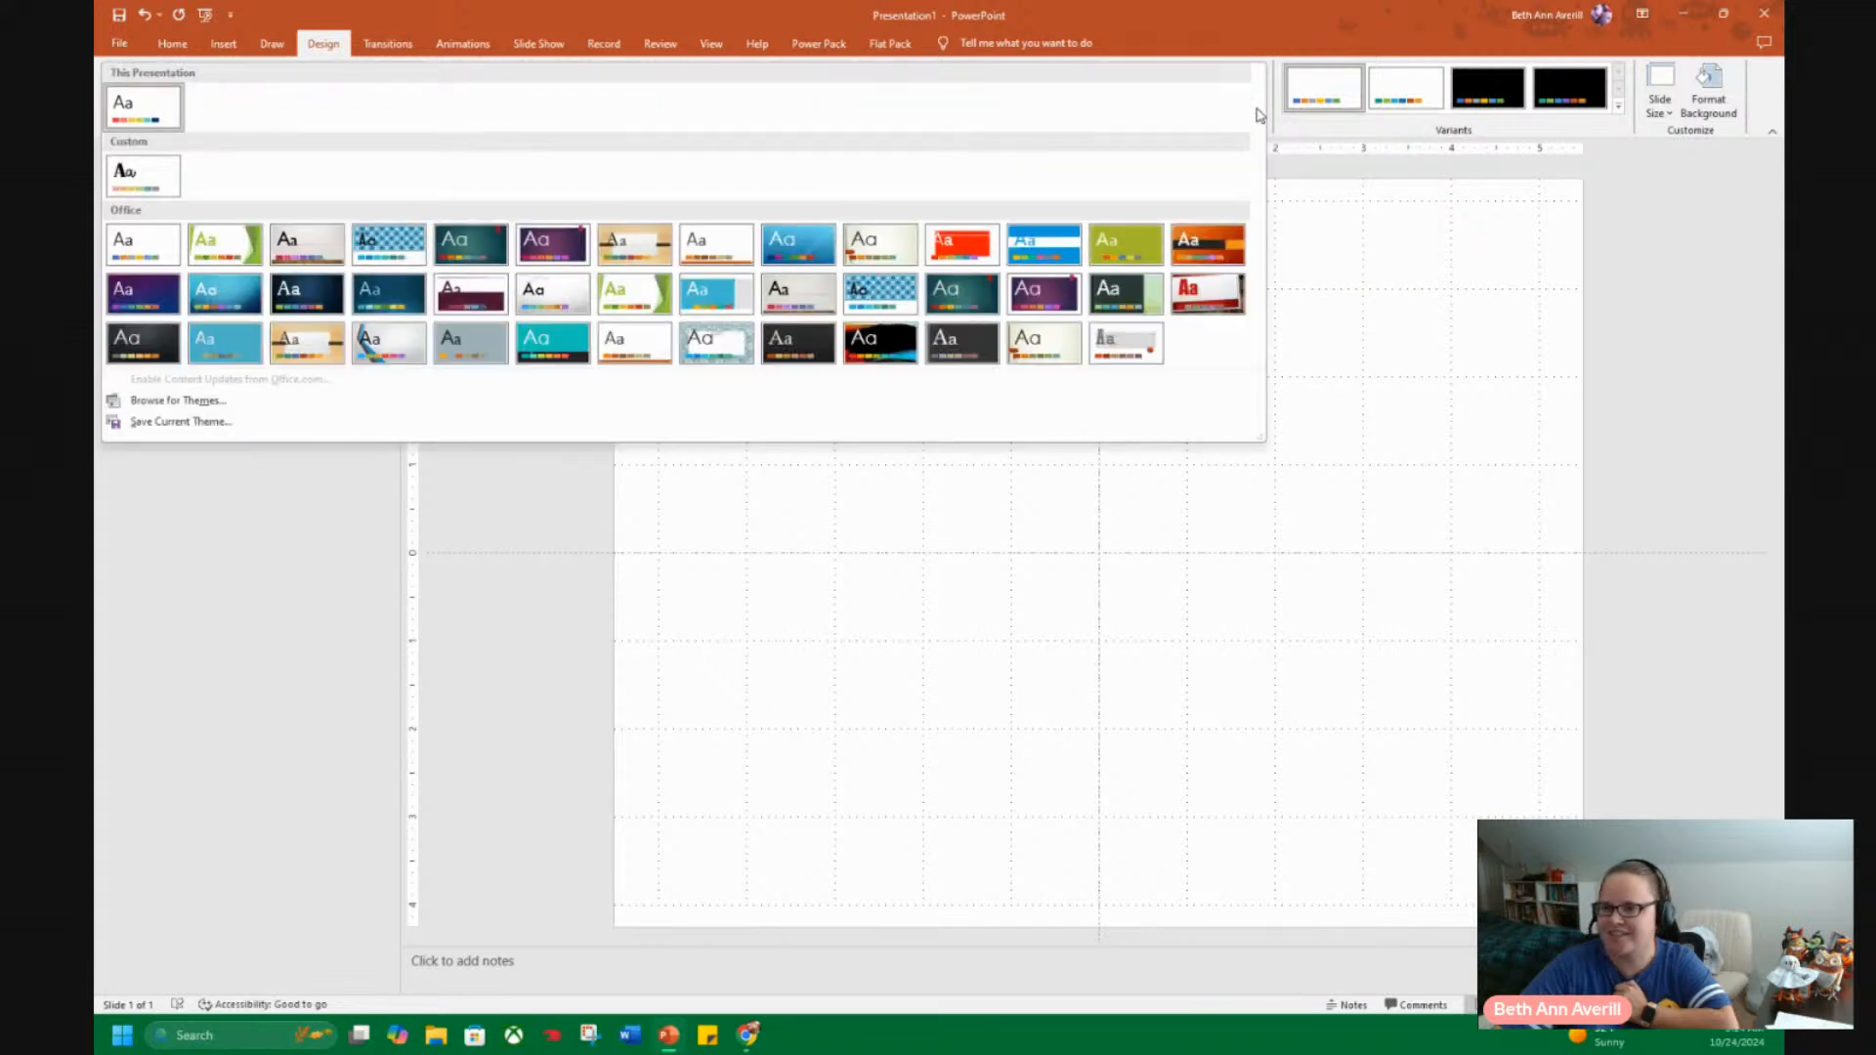
click(189, 423)
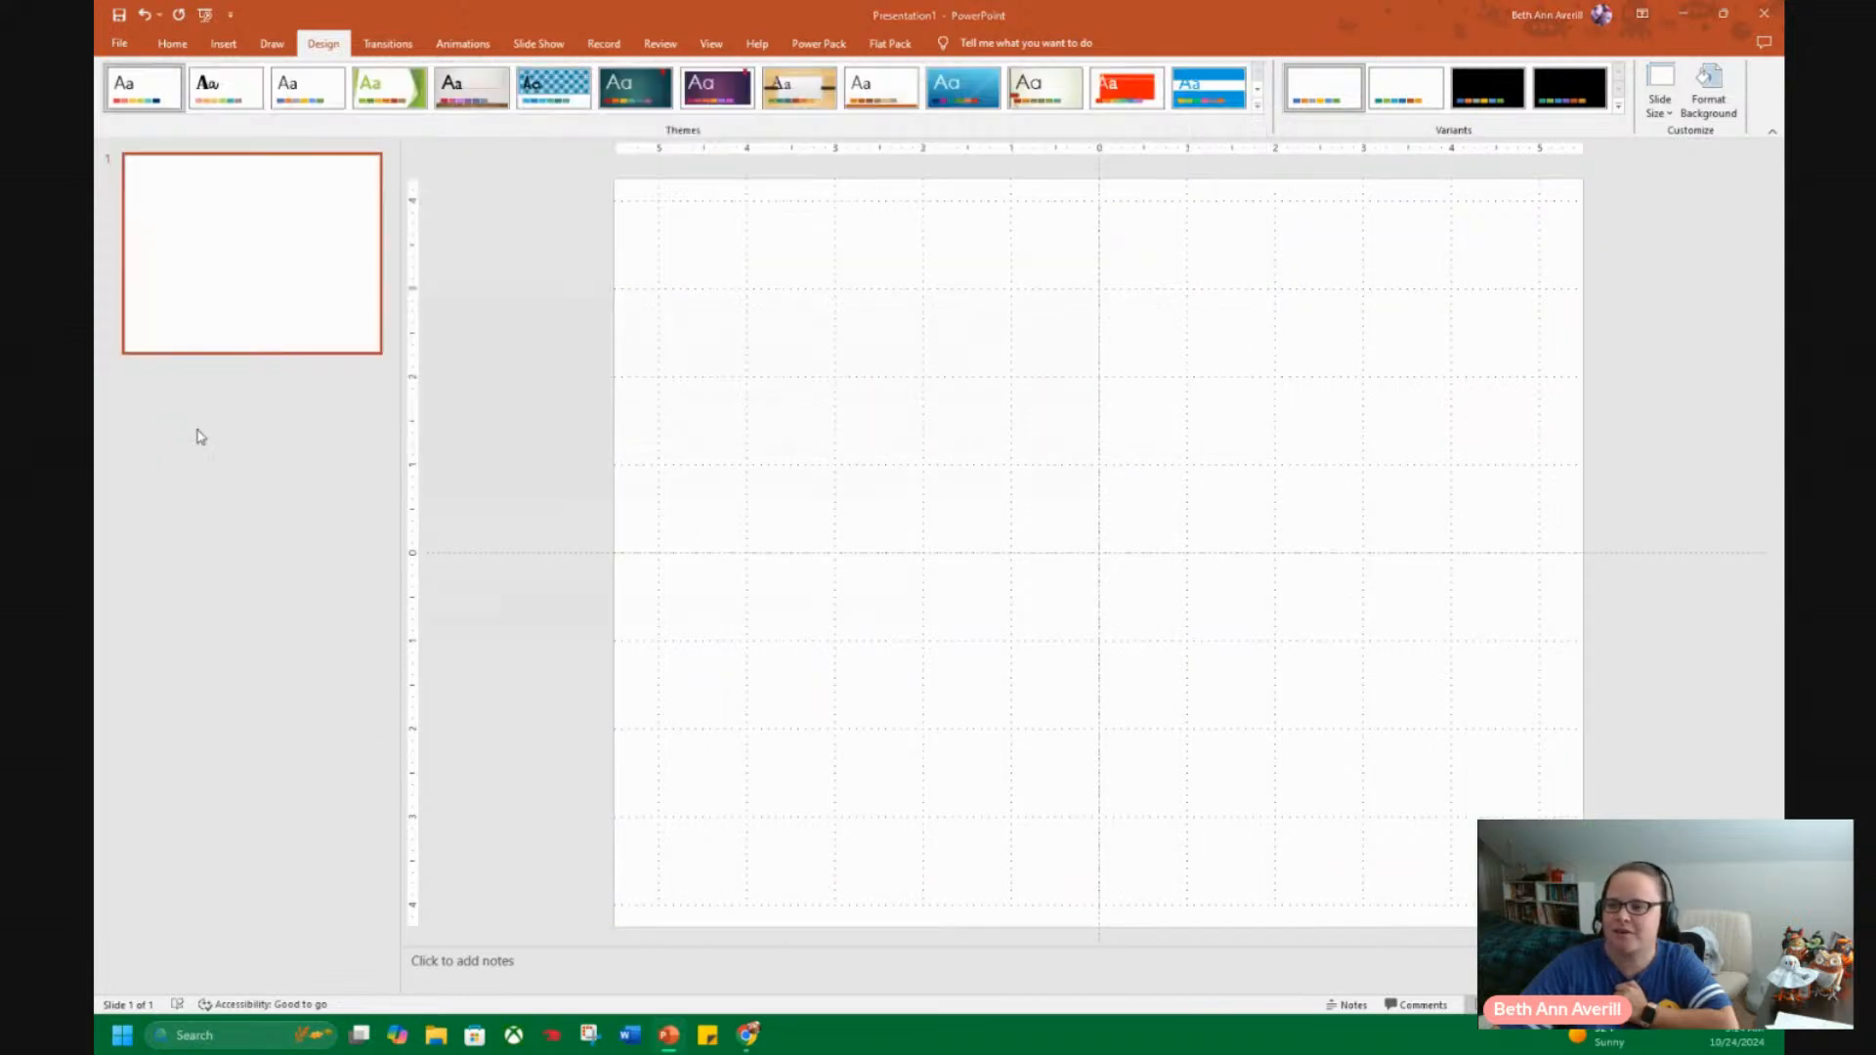
text(BAA)
key(BackSpace)
key(BackSpace)
key(BackSpace)
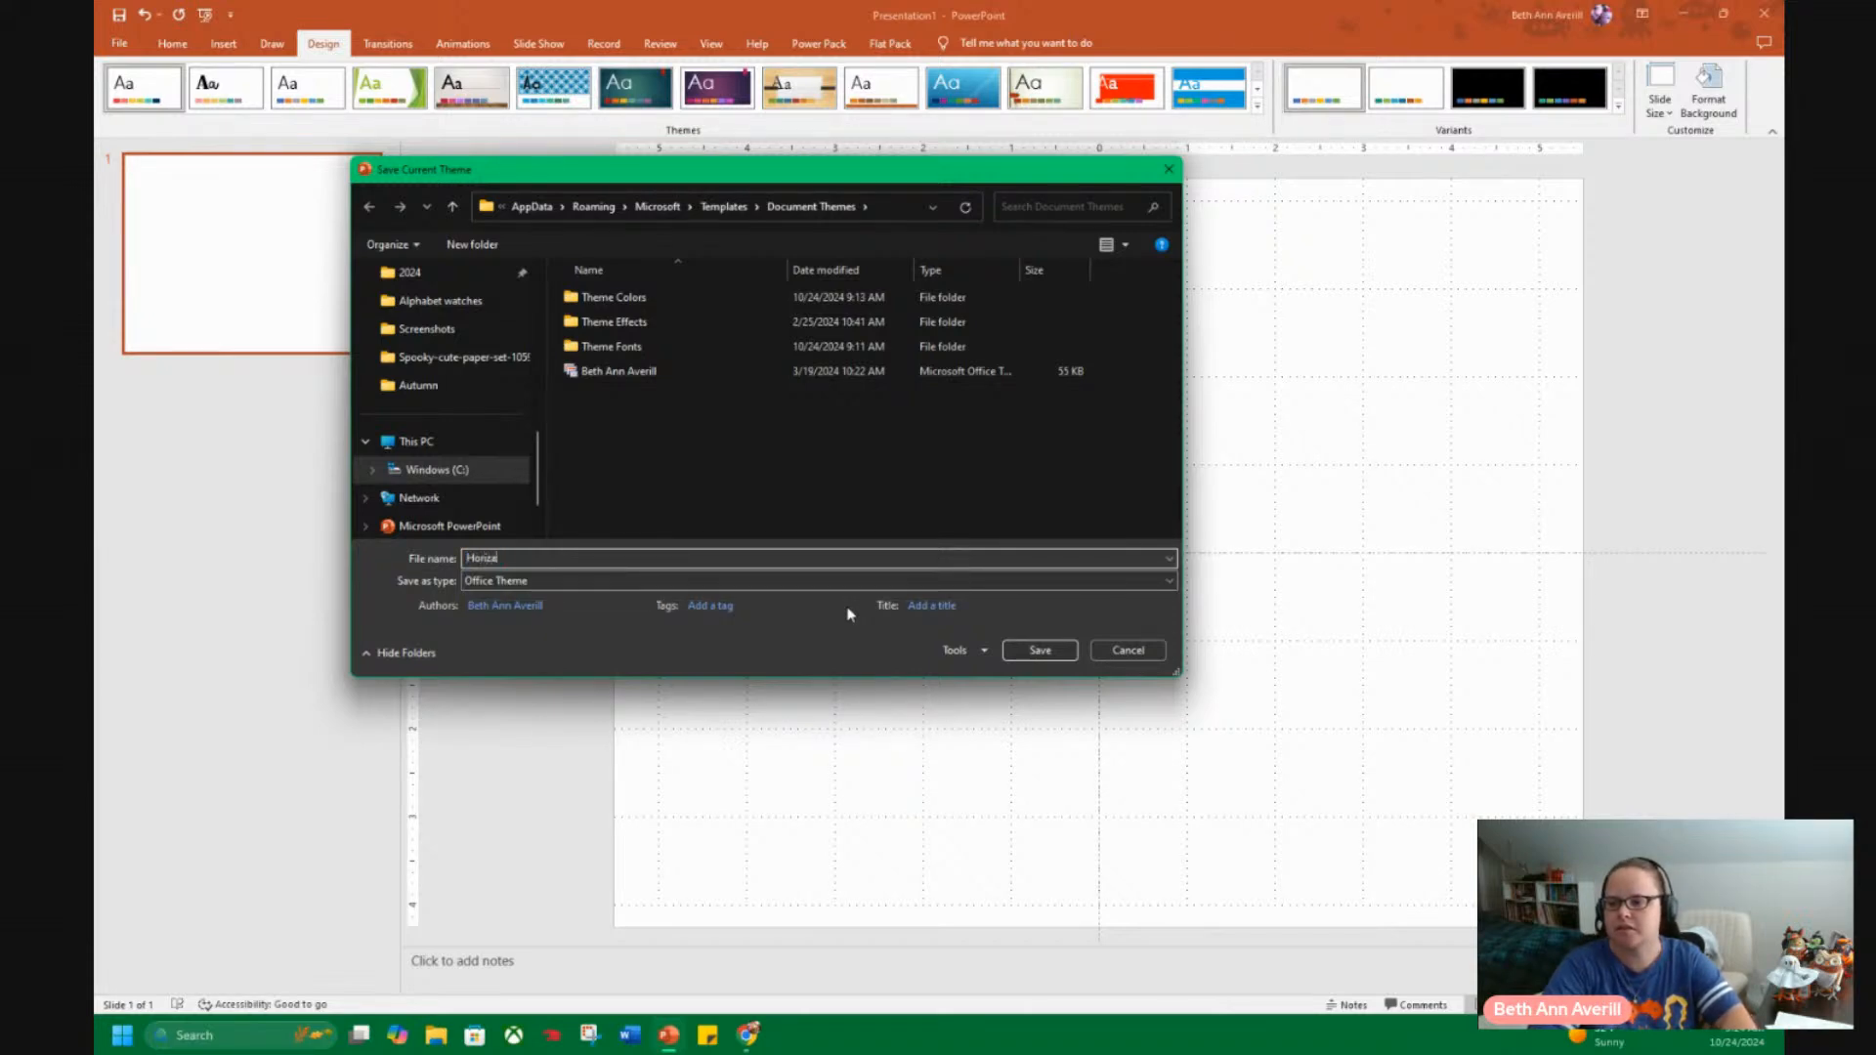
text(Horizontal)
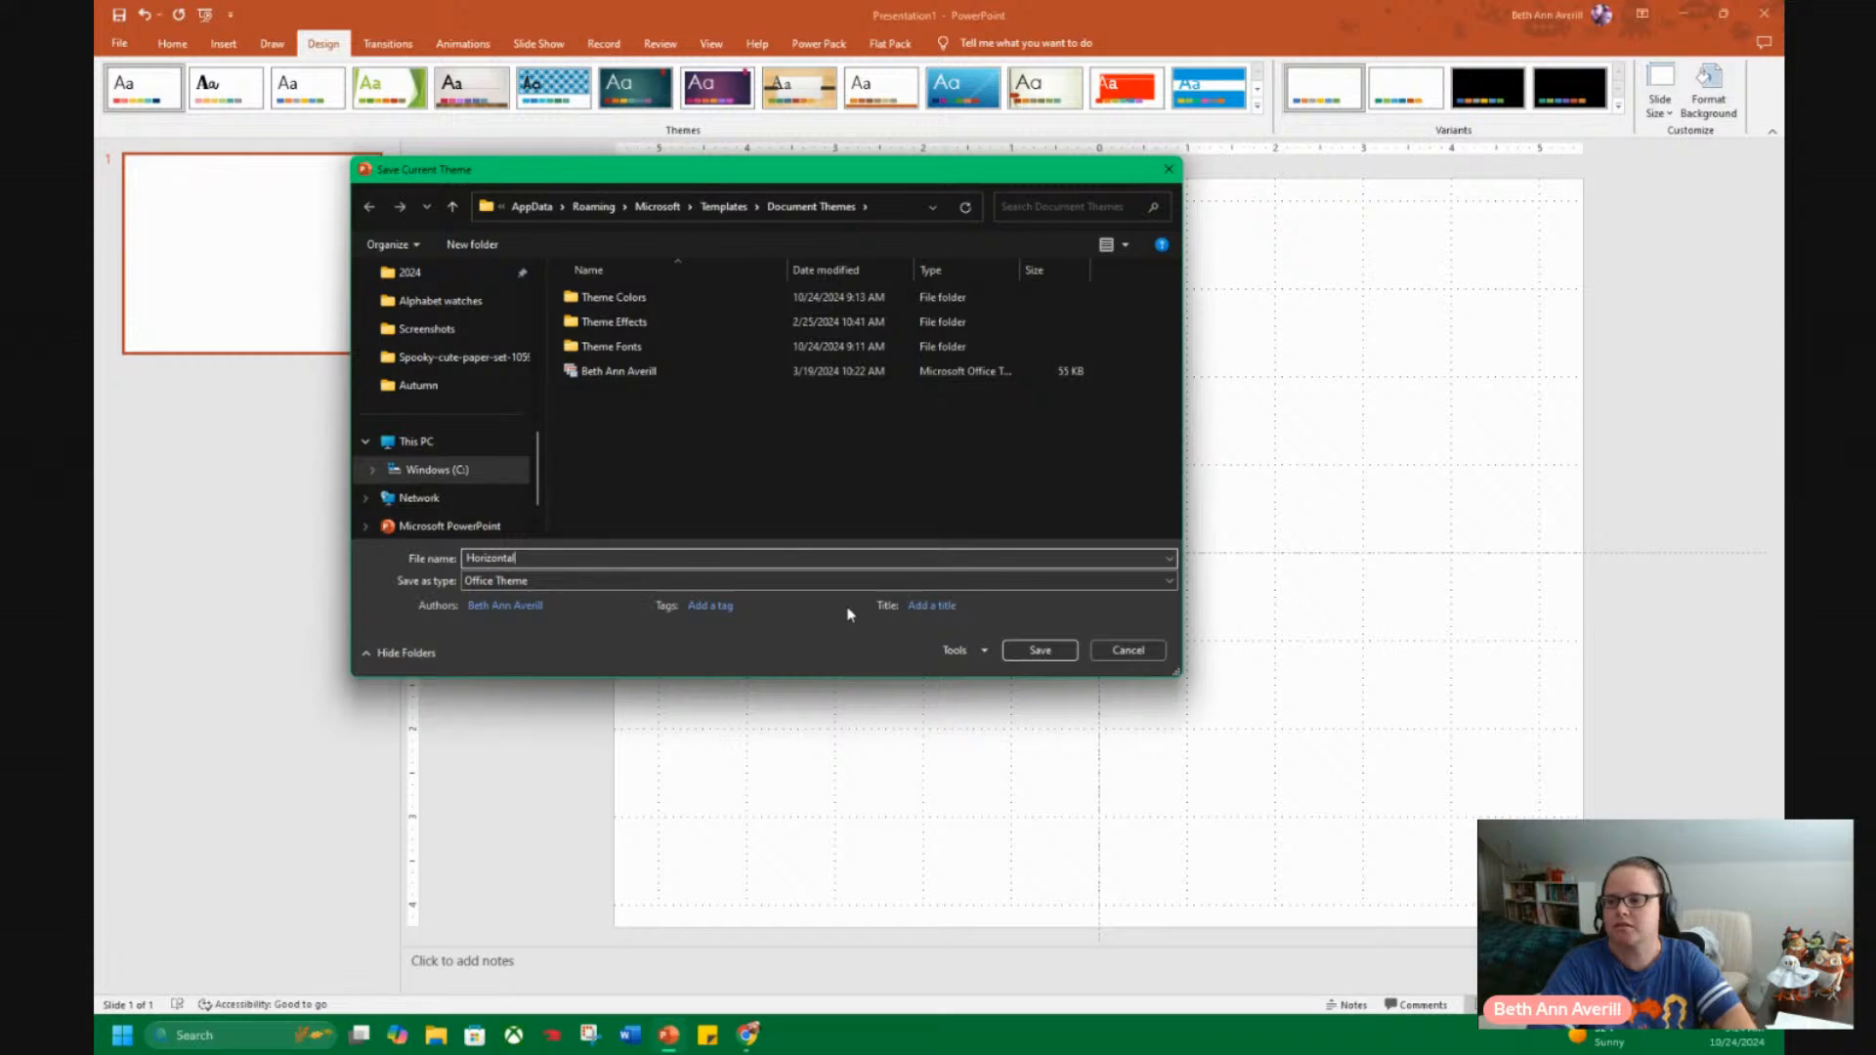
click(1040, 651)
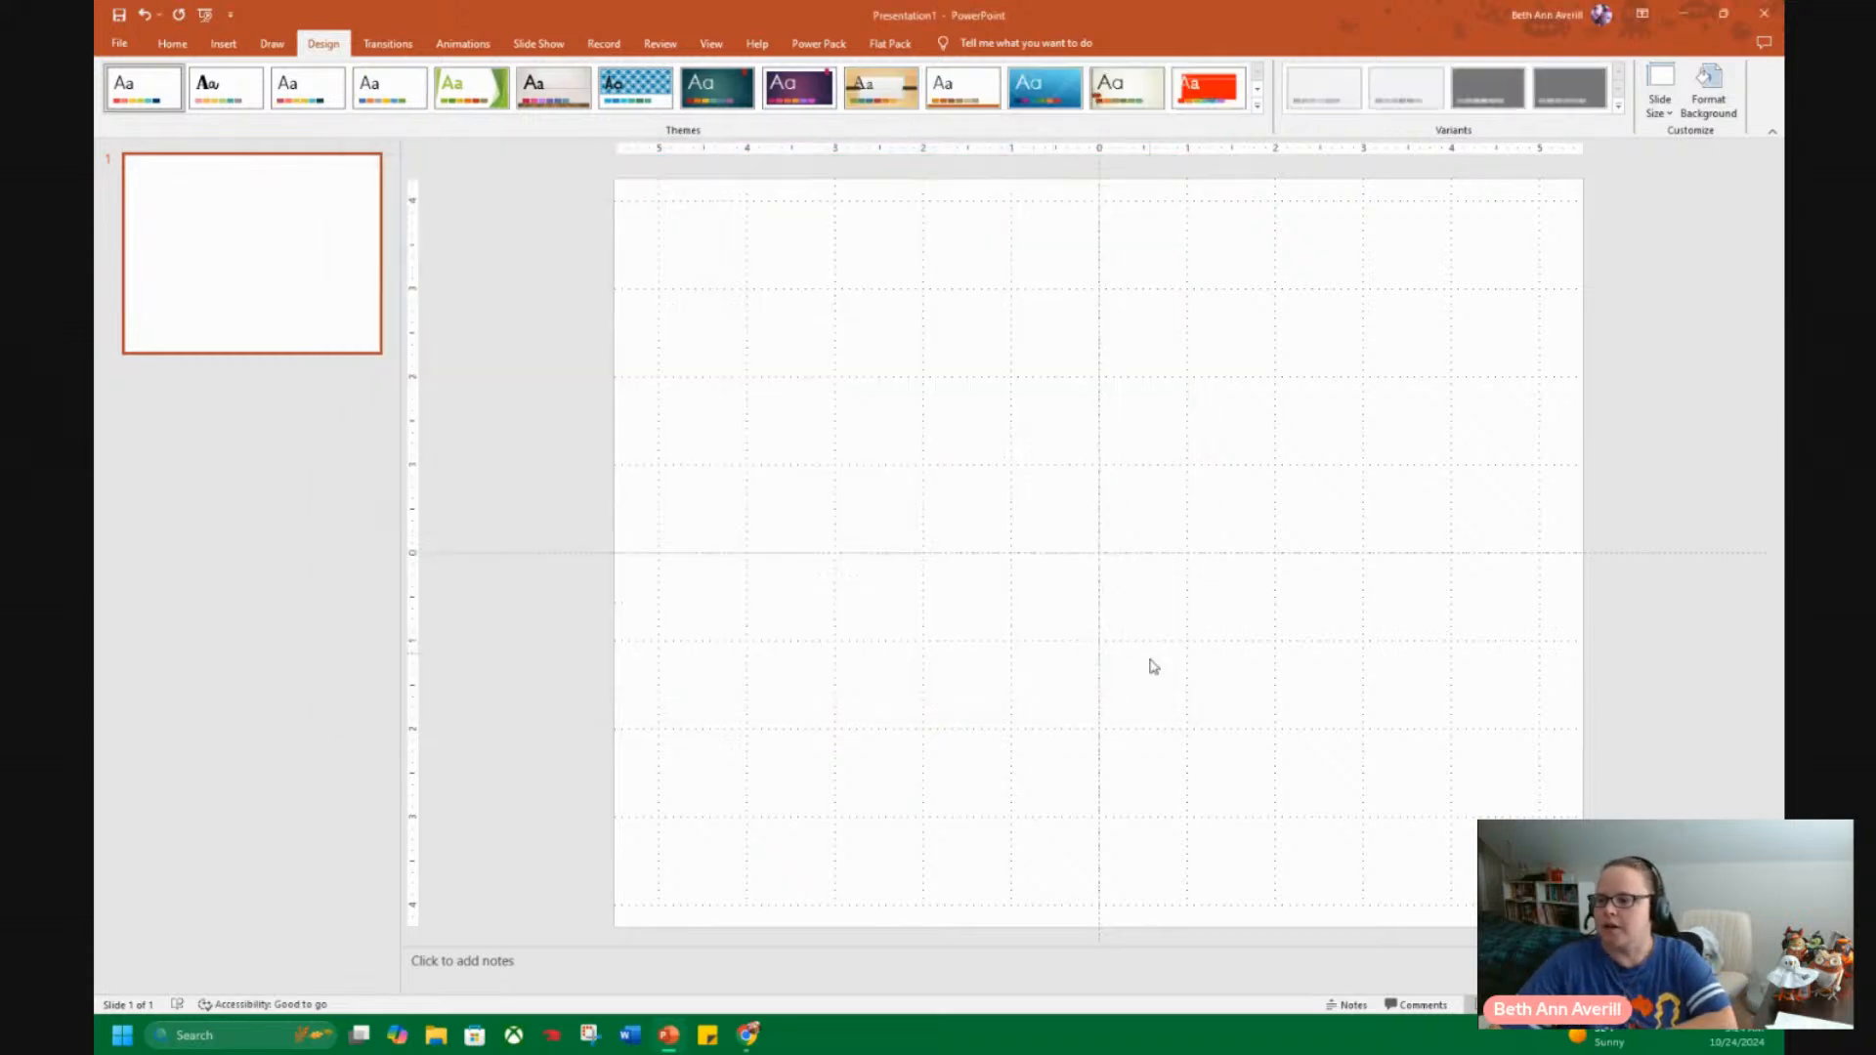
Pin the saved Horizontal theme from the custom templates and check the start page's new presentation list for it.
click(123, 45)
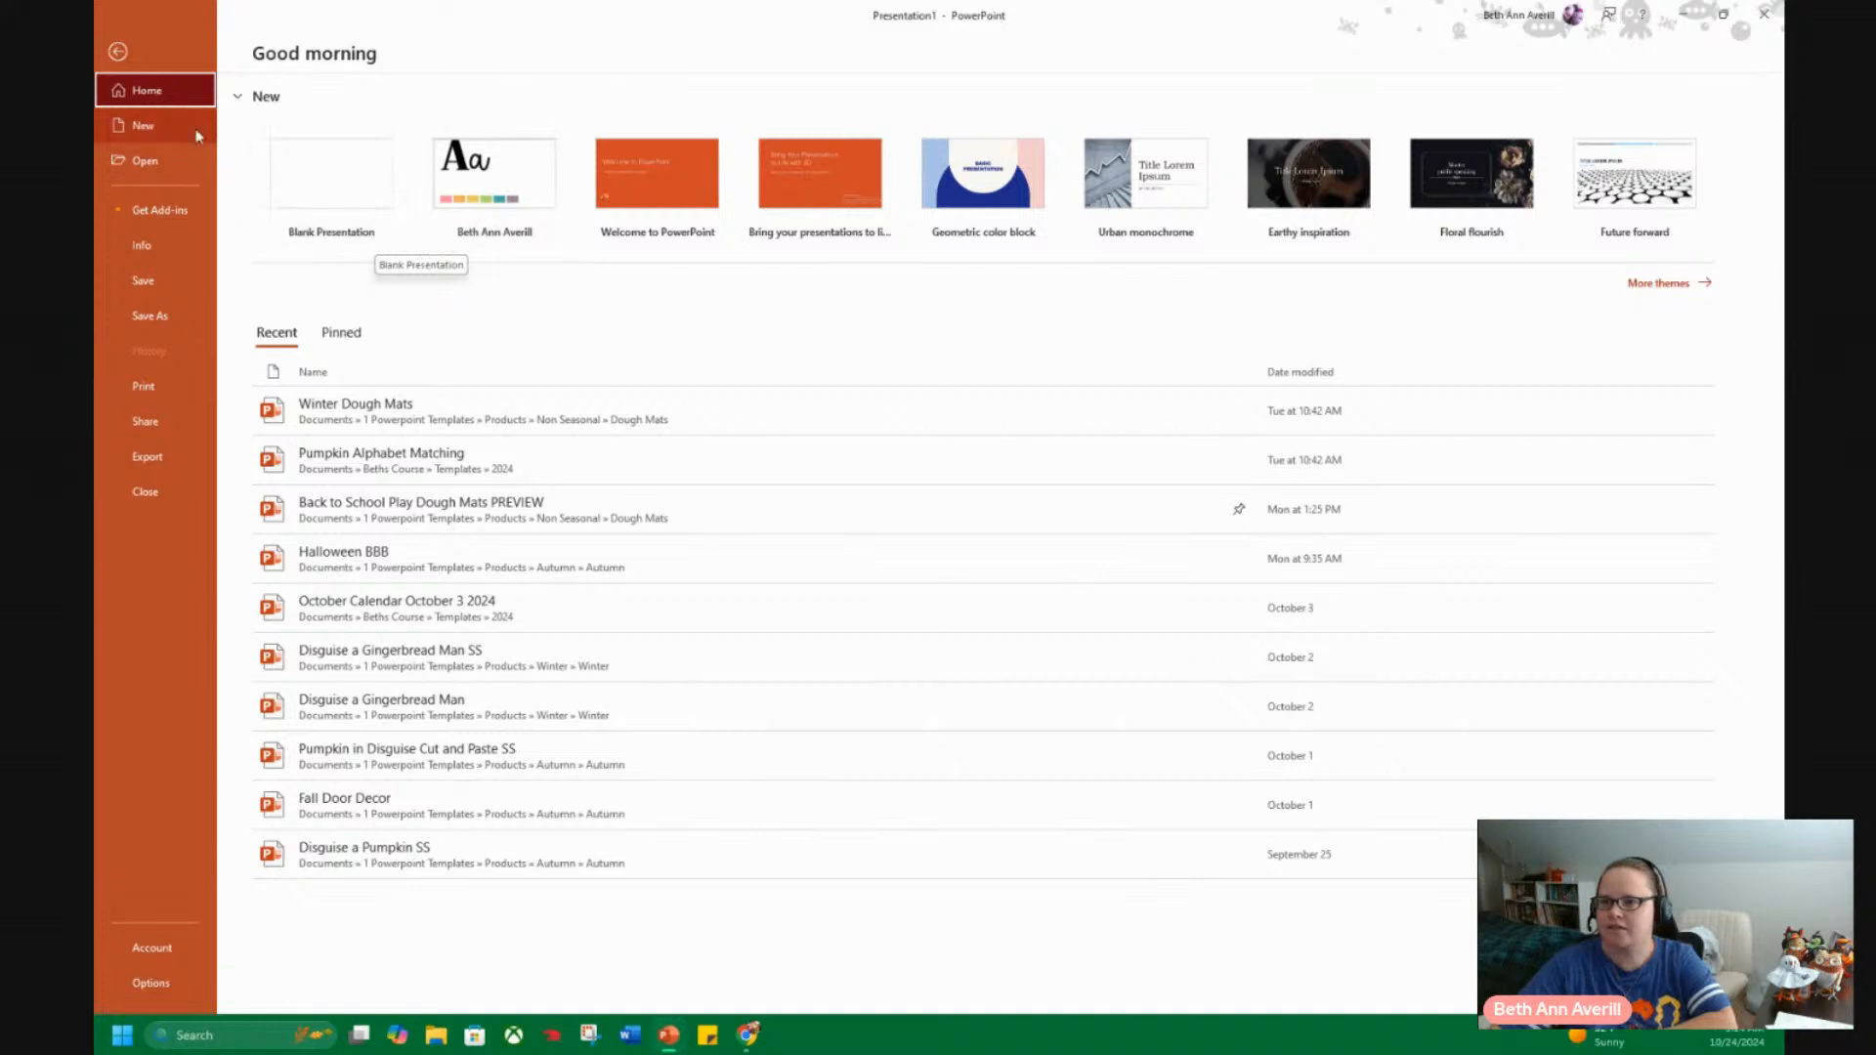
click(1680, 292)
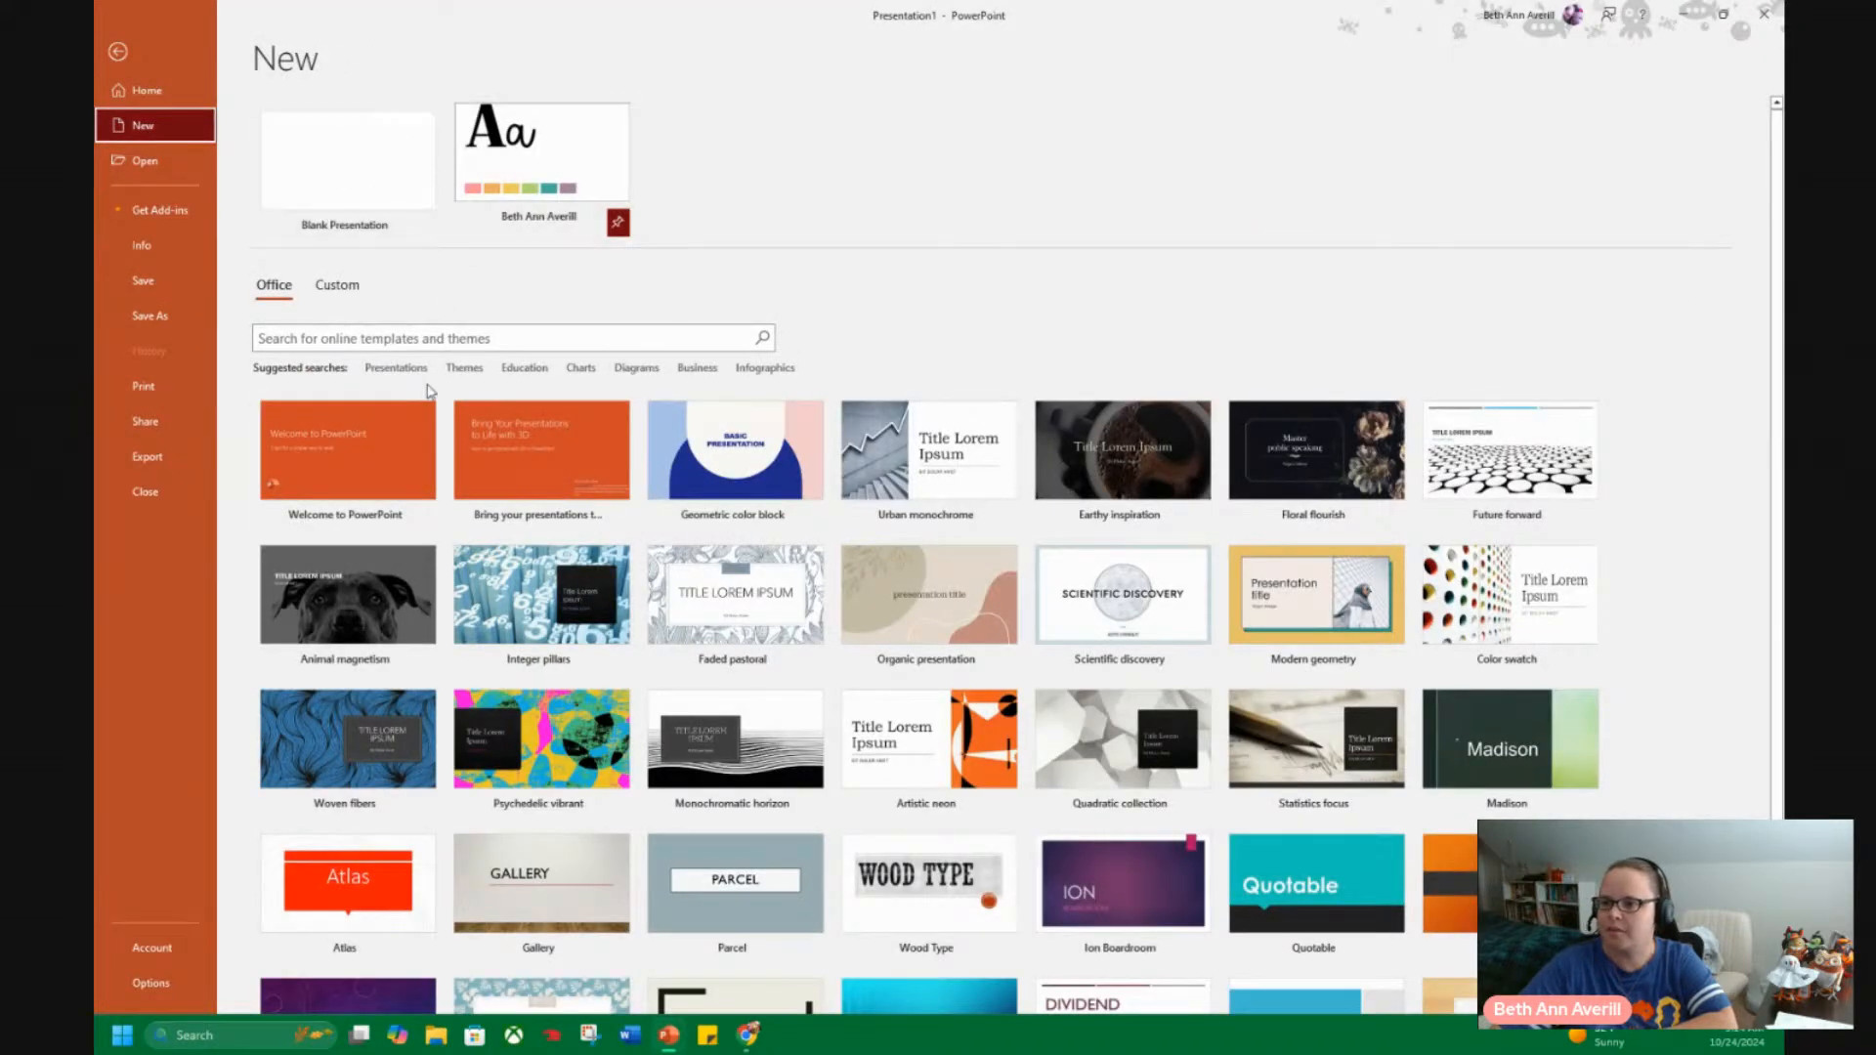
scroll(1124, 450, down, 1)
scroll(929, 450, up, 1)
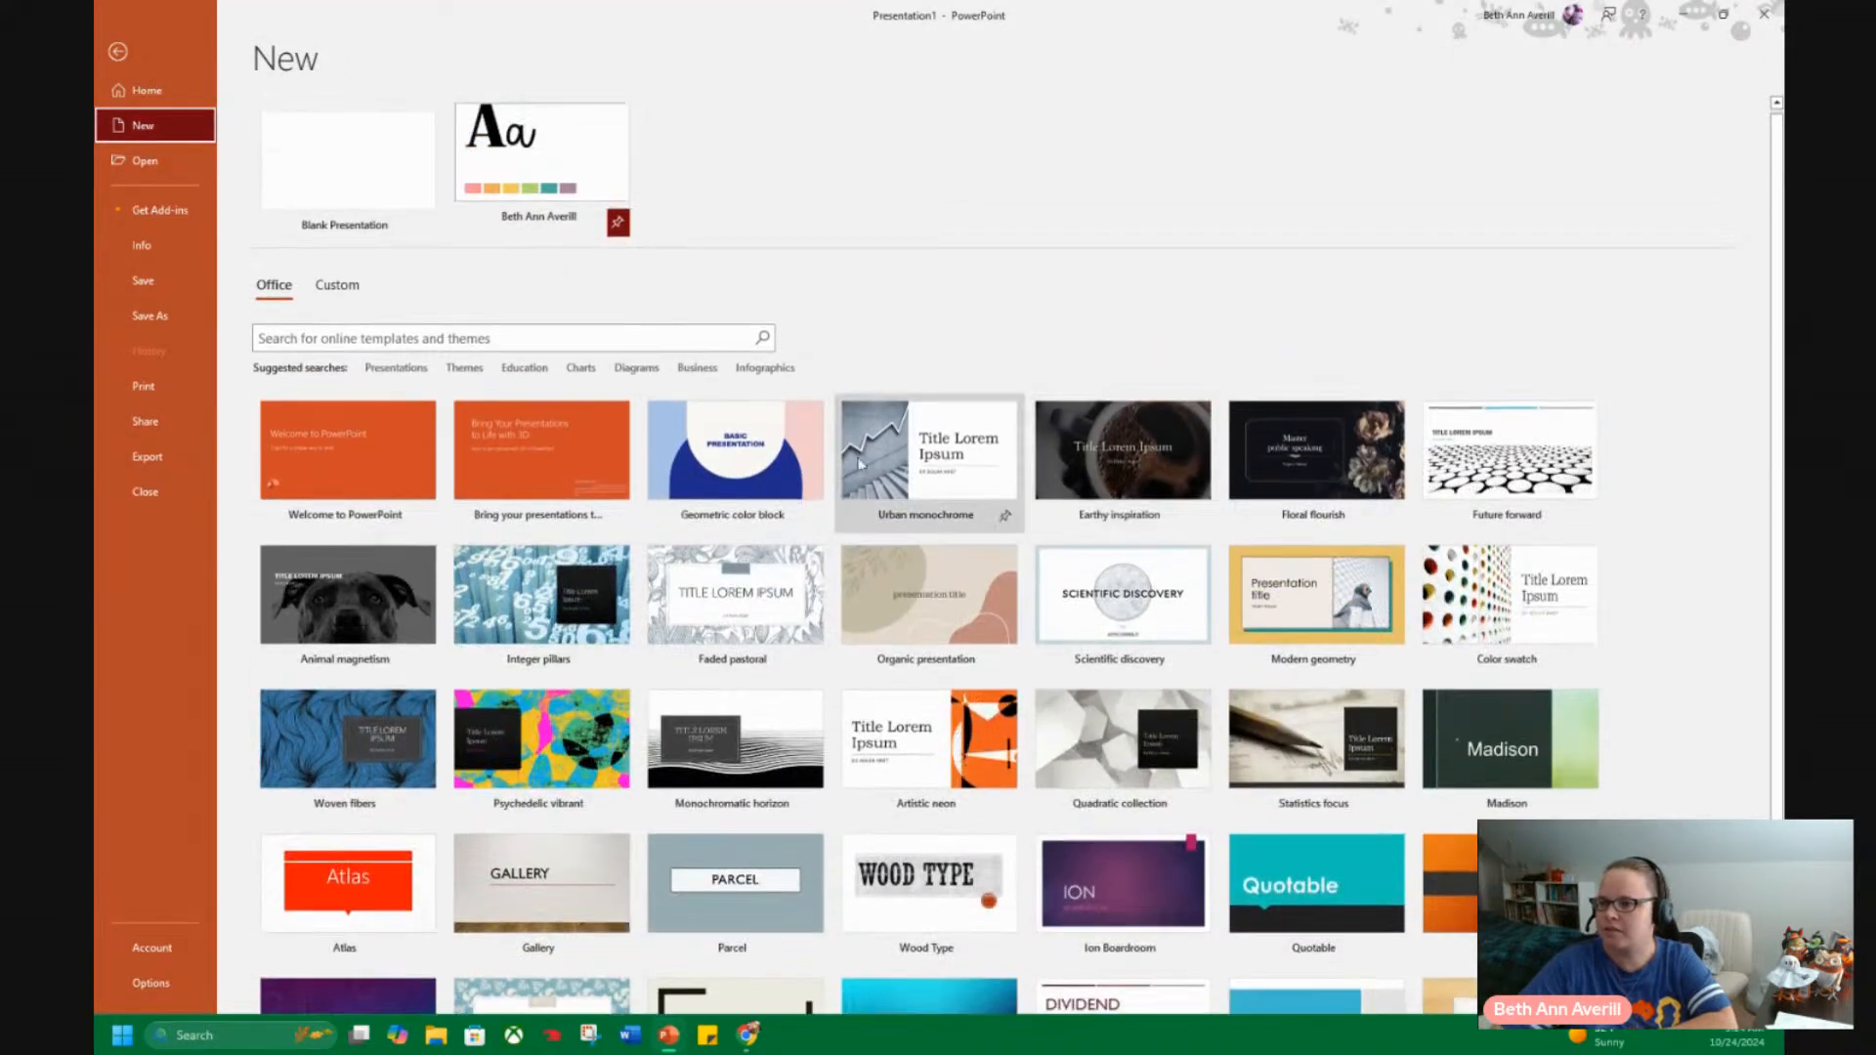
click(339, 286)
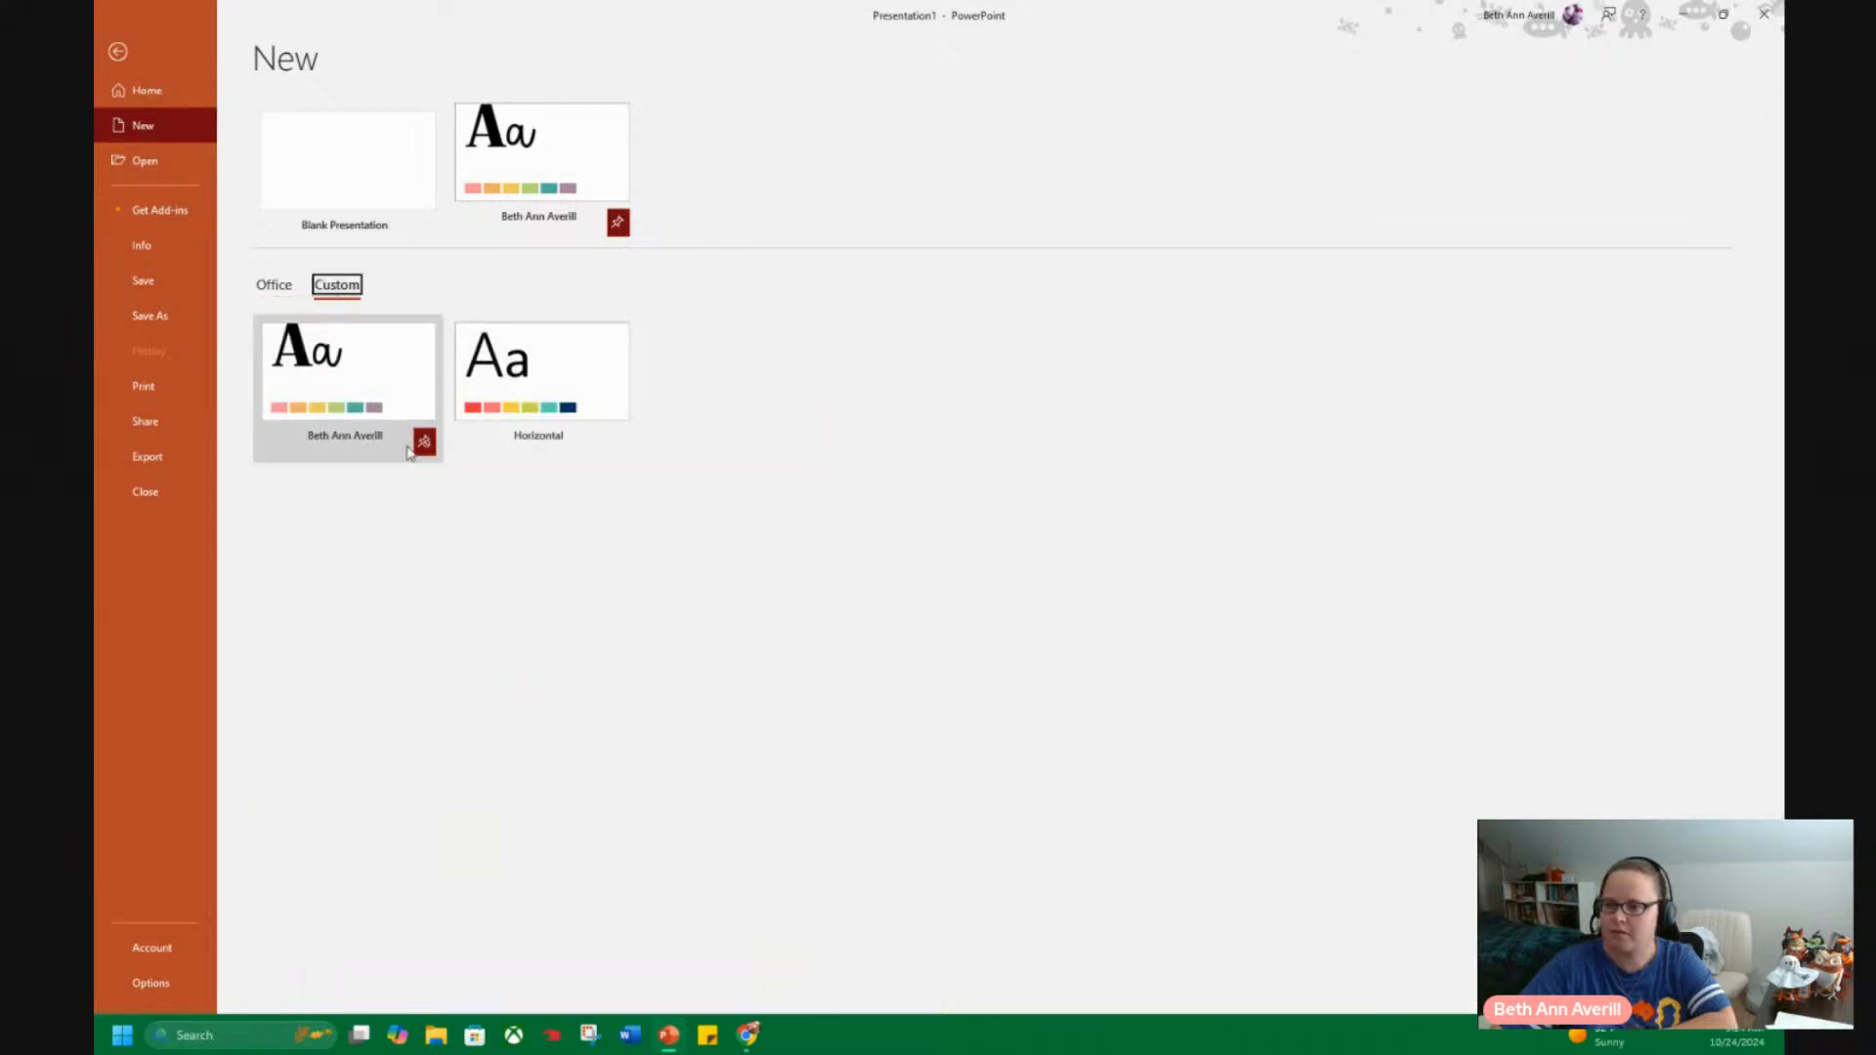
click(266, 292)
click(338, 286)
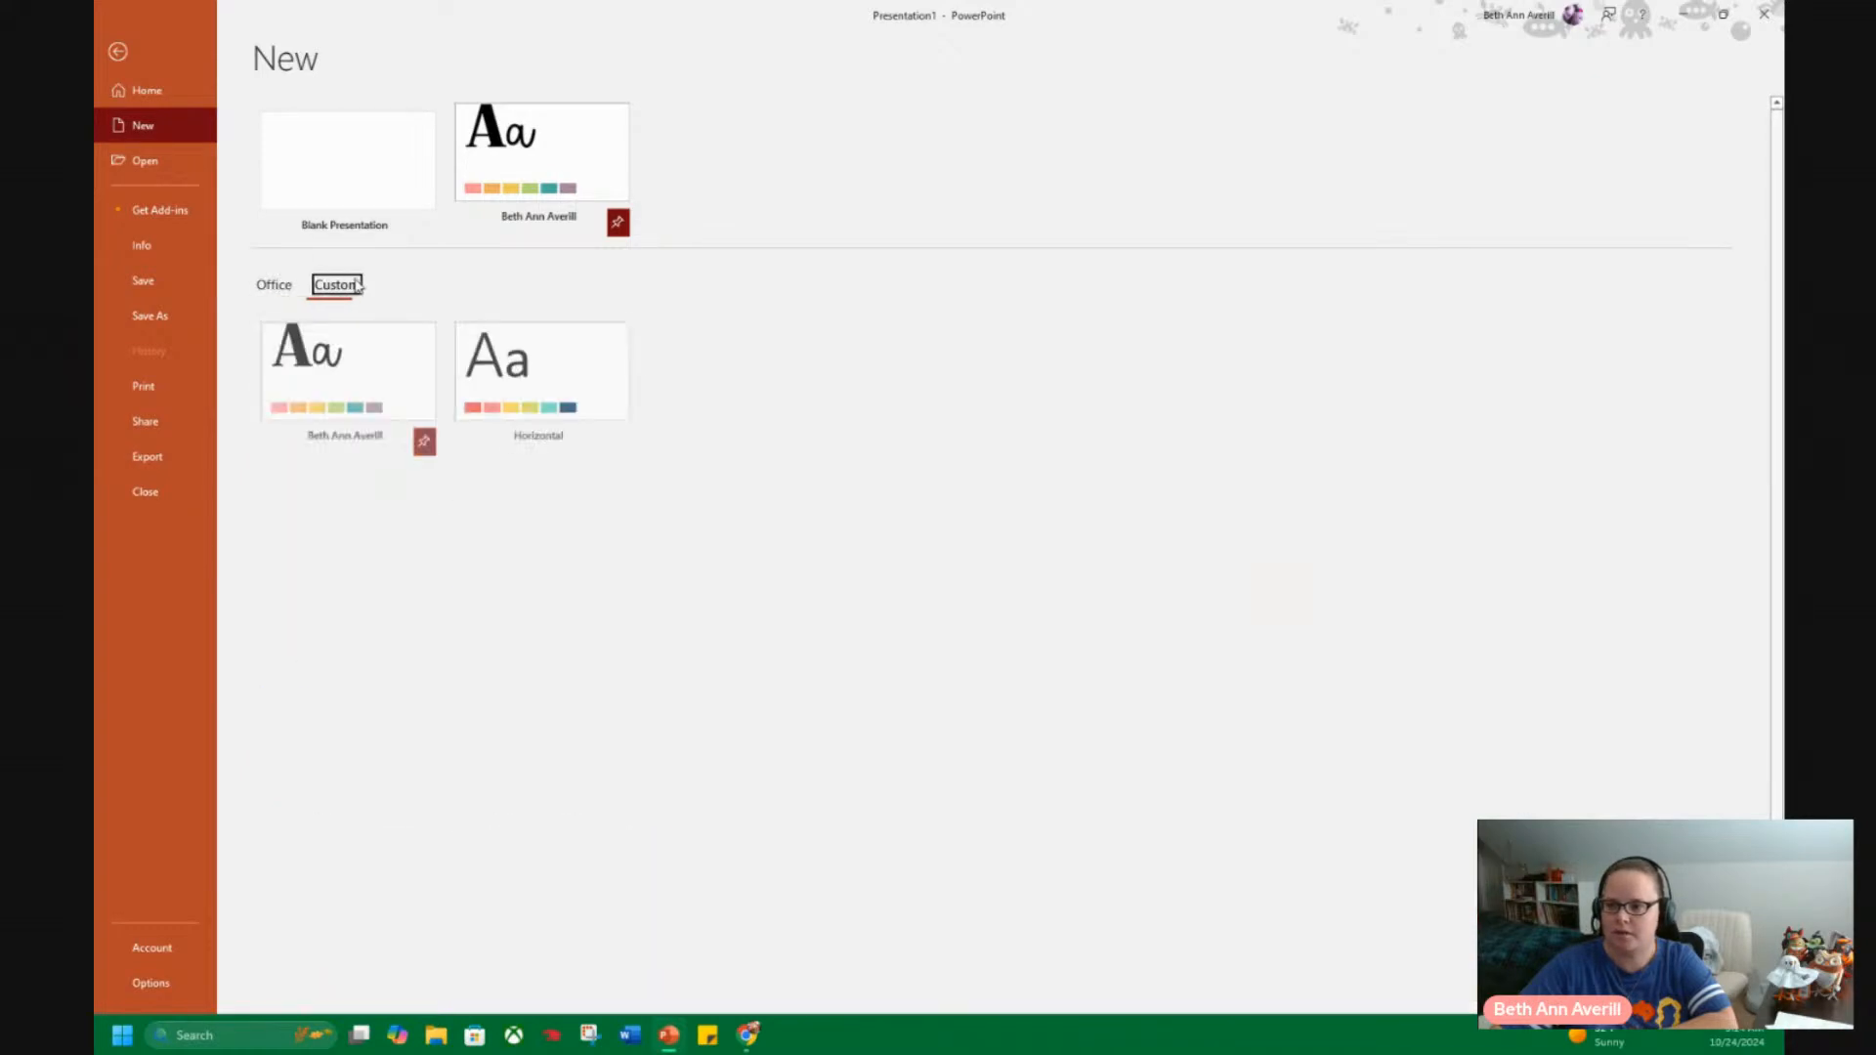
click(618, 444)
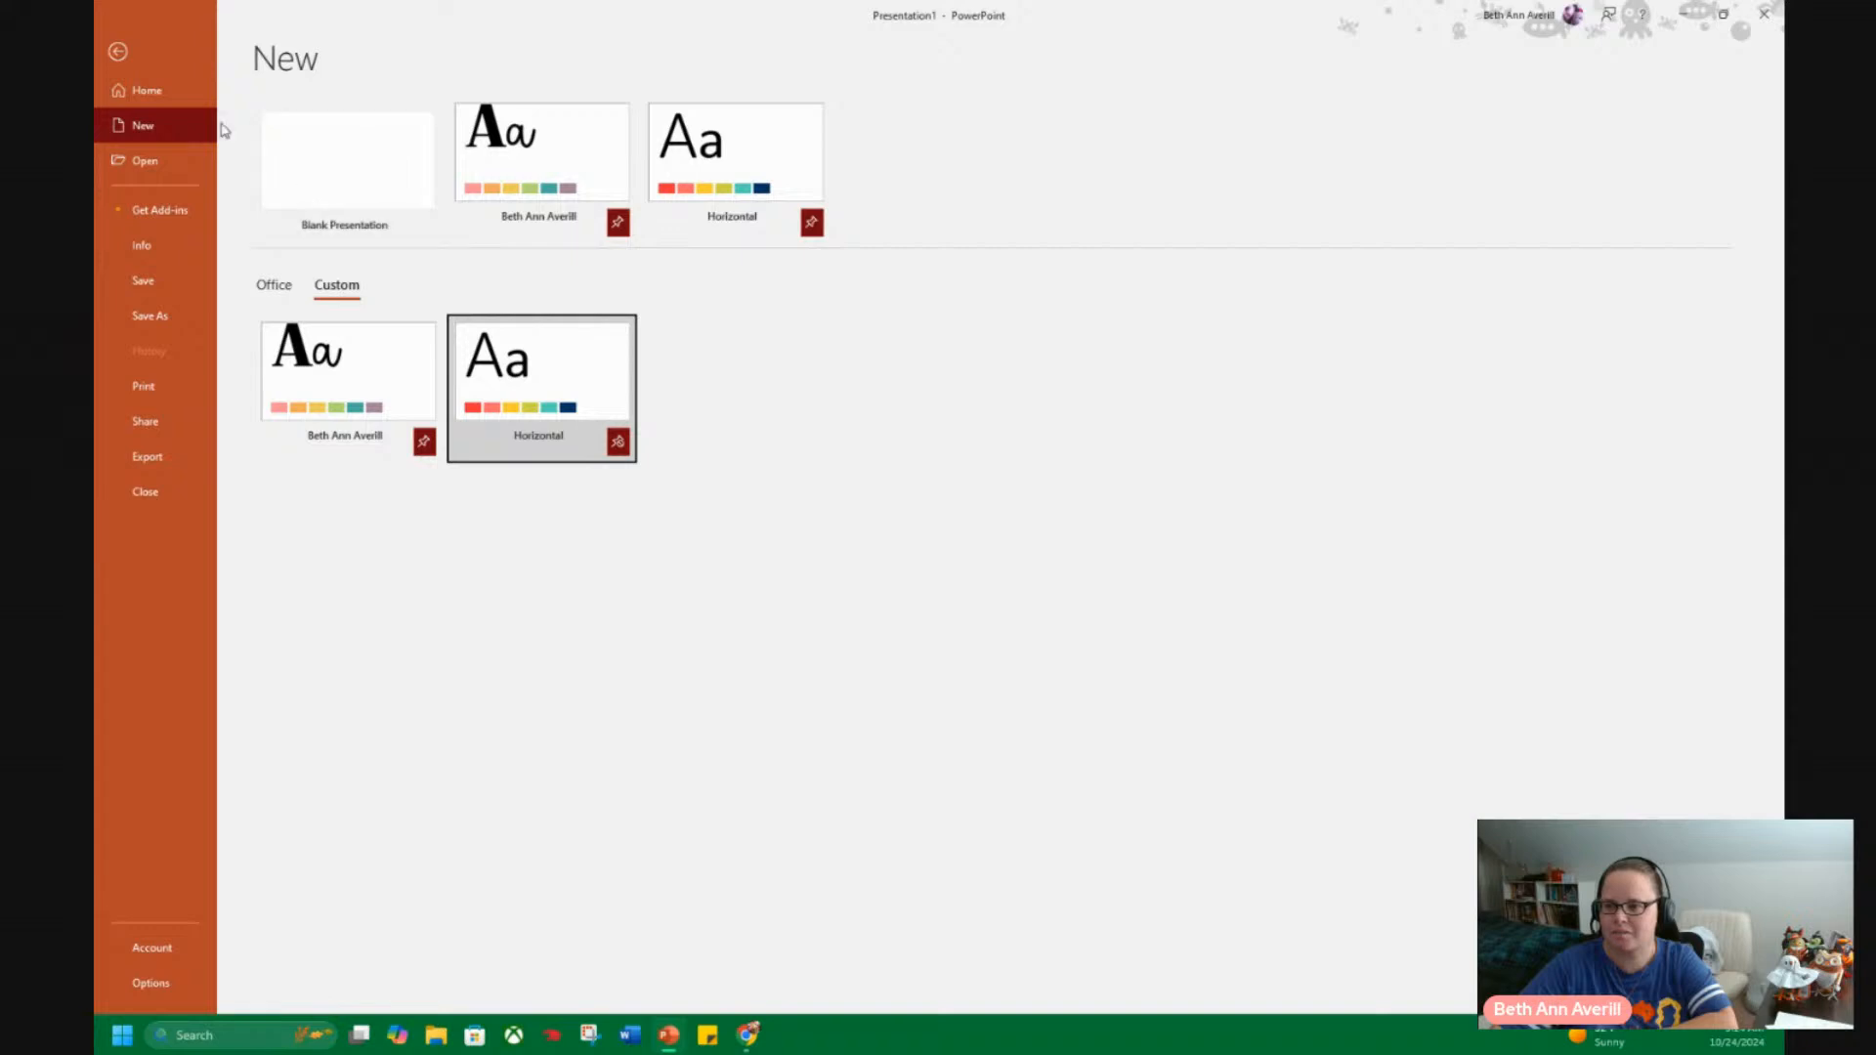
click(142, 88)
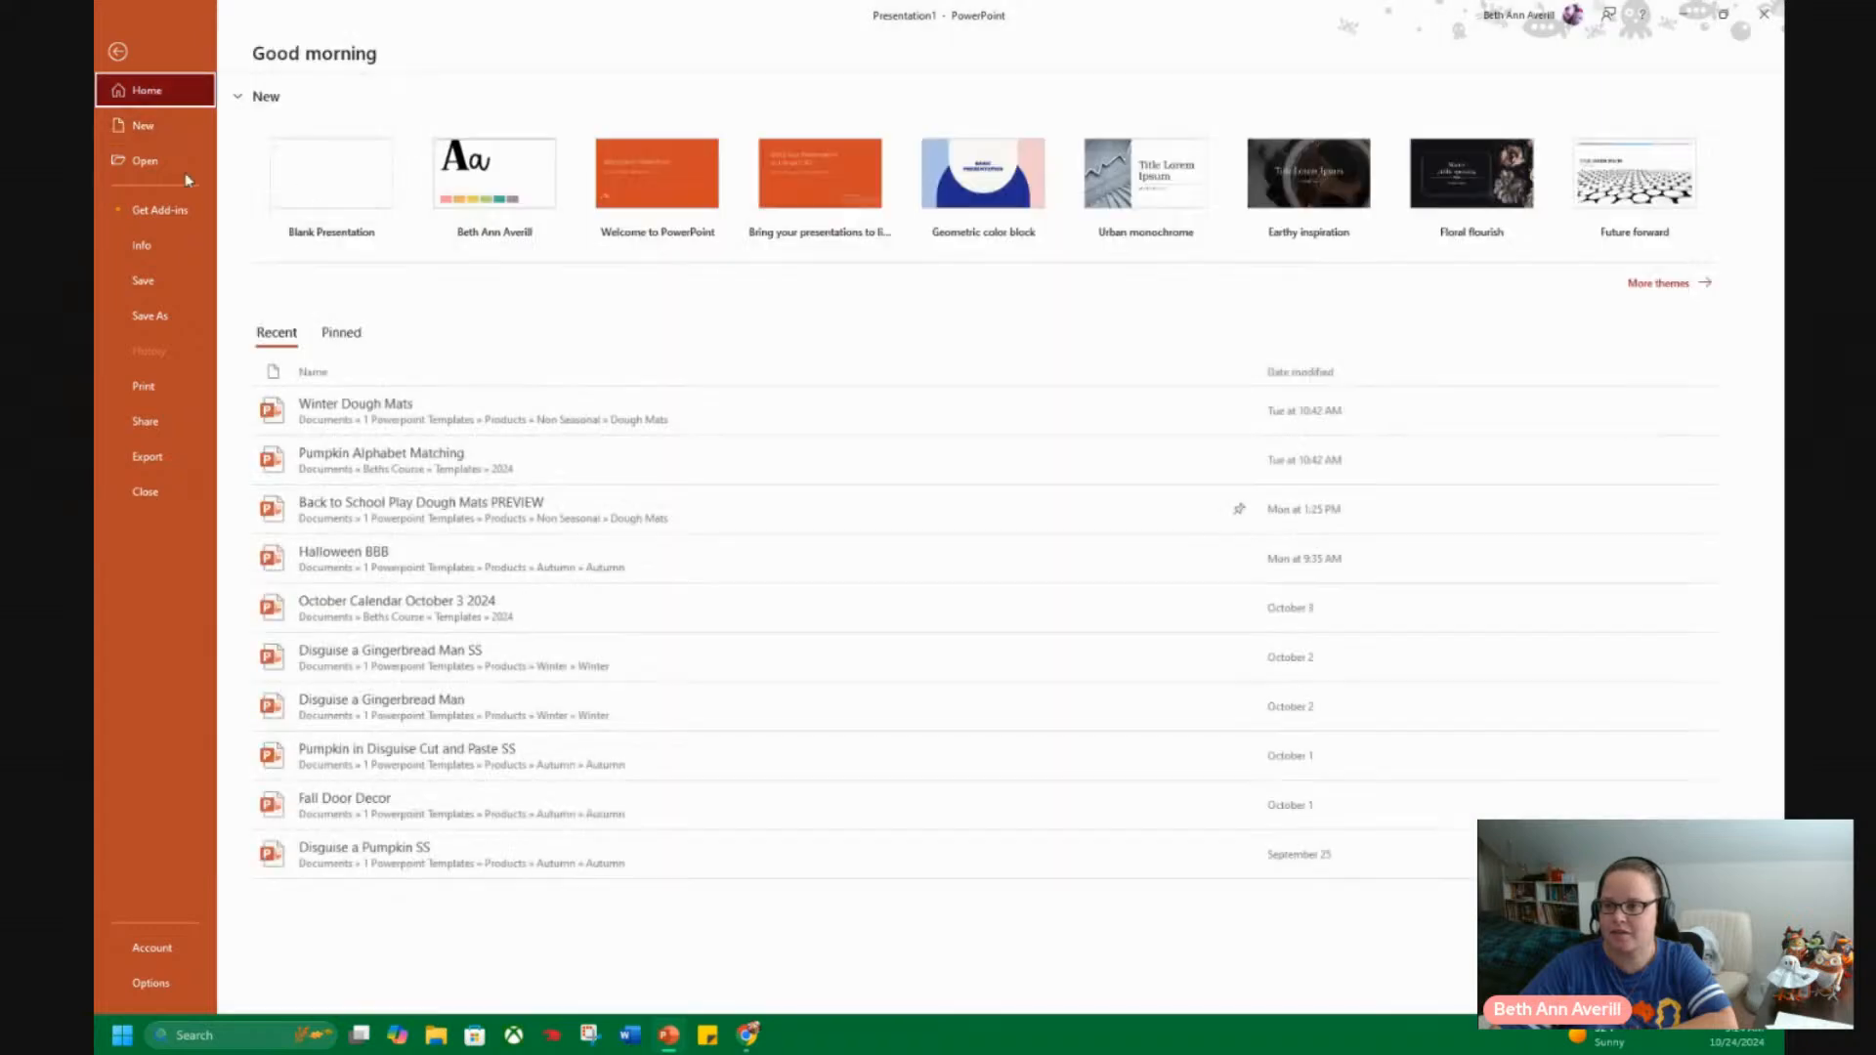
click(115, 52)
click(120, 43)
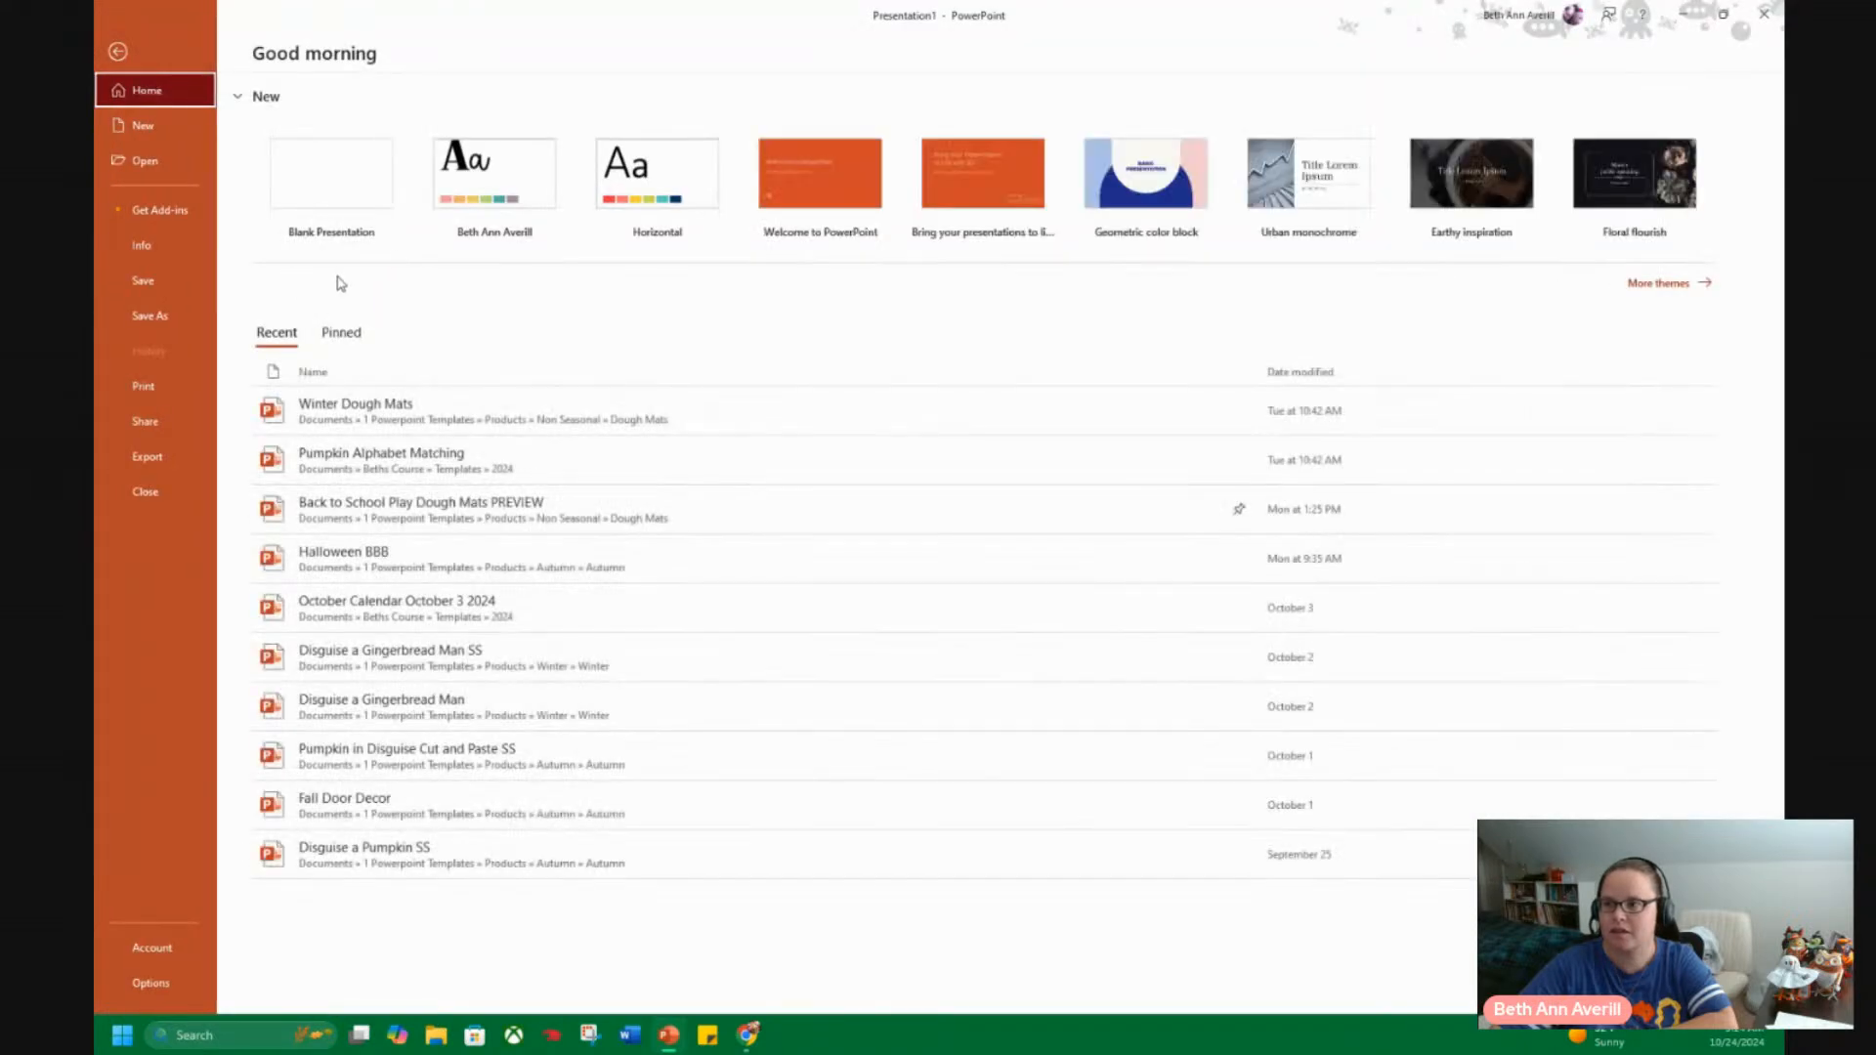
click(117, 51)
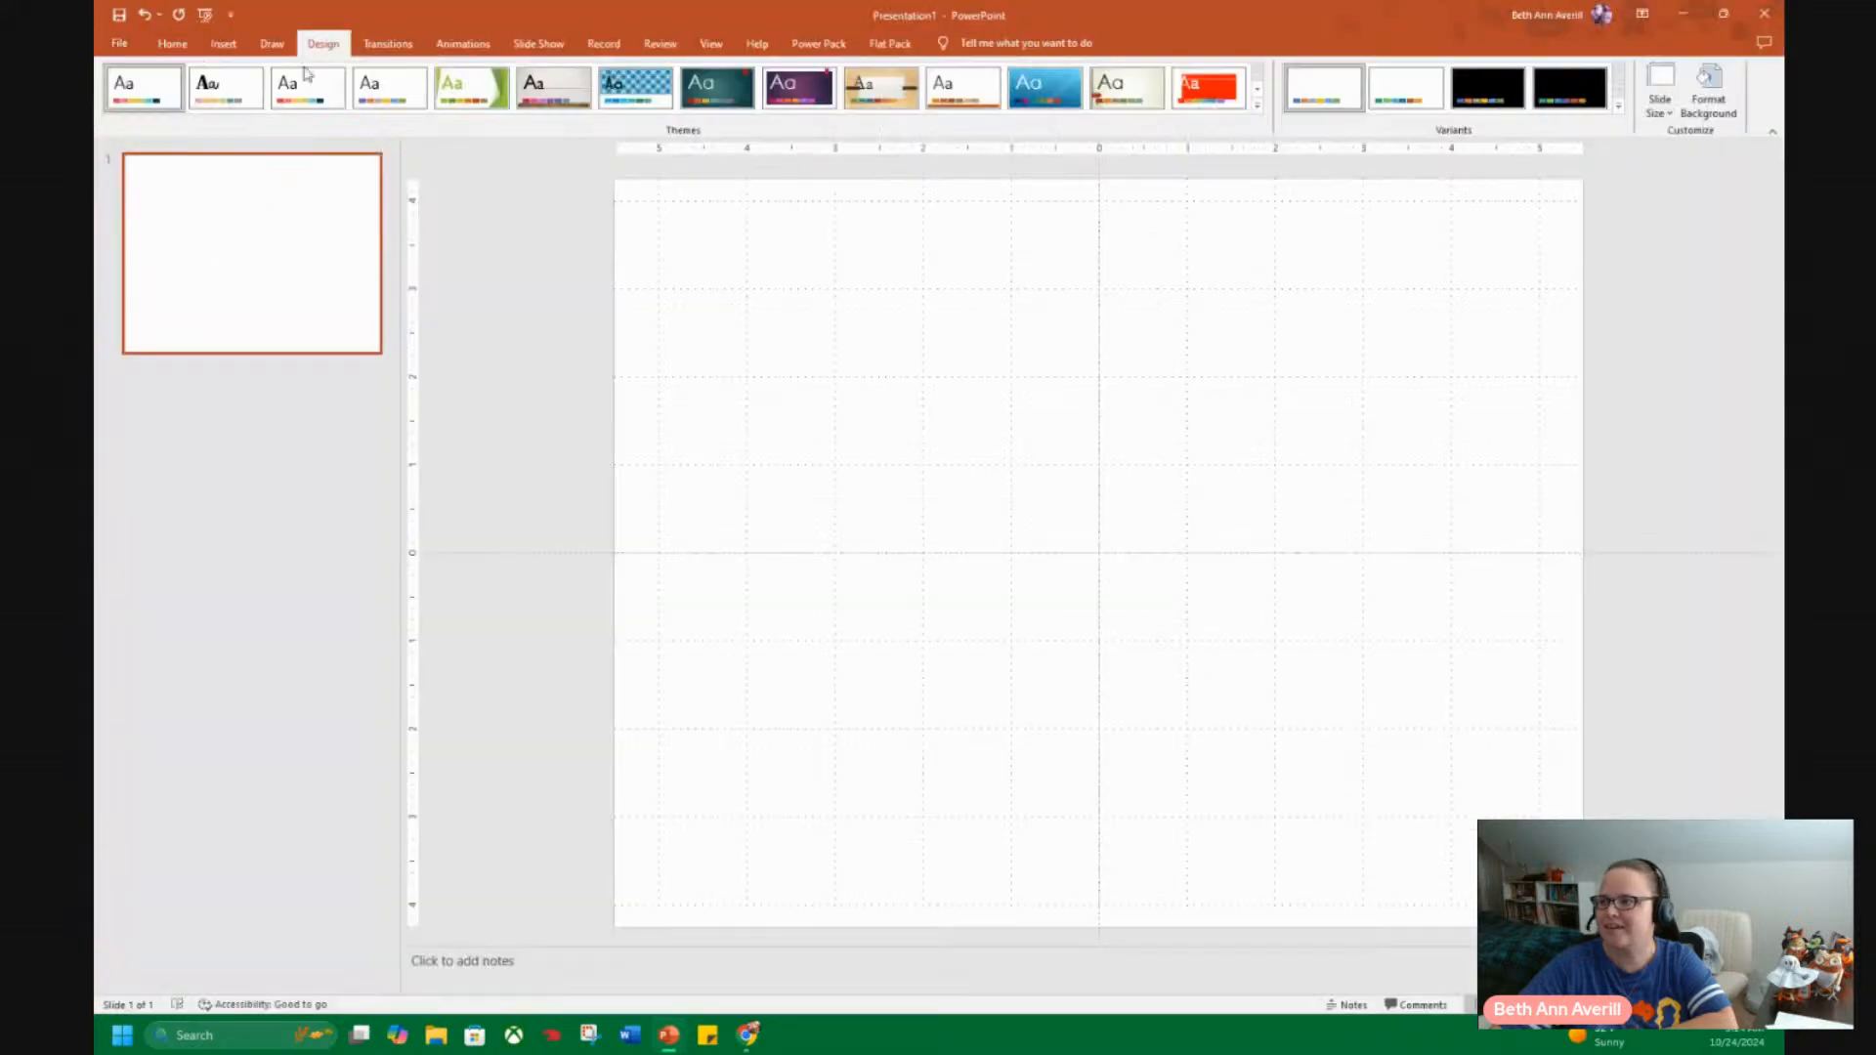
Apply the custom Weekdays font set to the current theme.
click(1619, 105)
mouse_move(1410, 152)
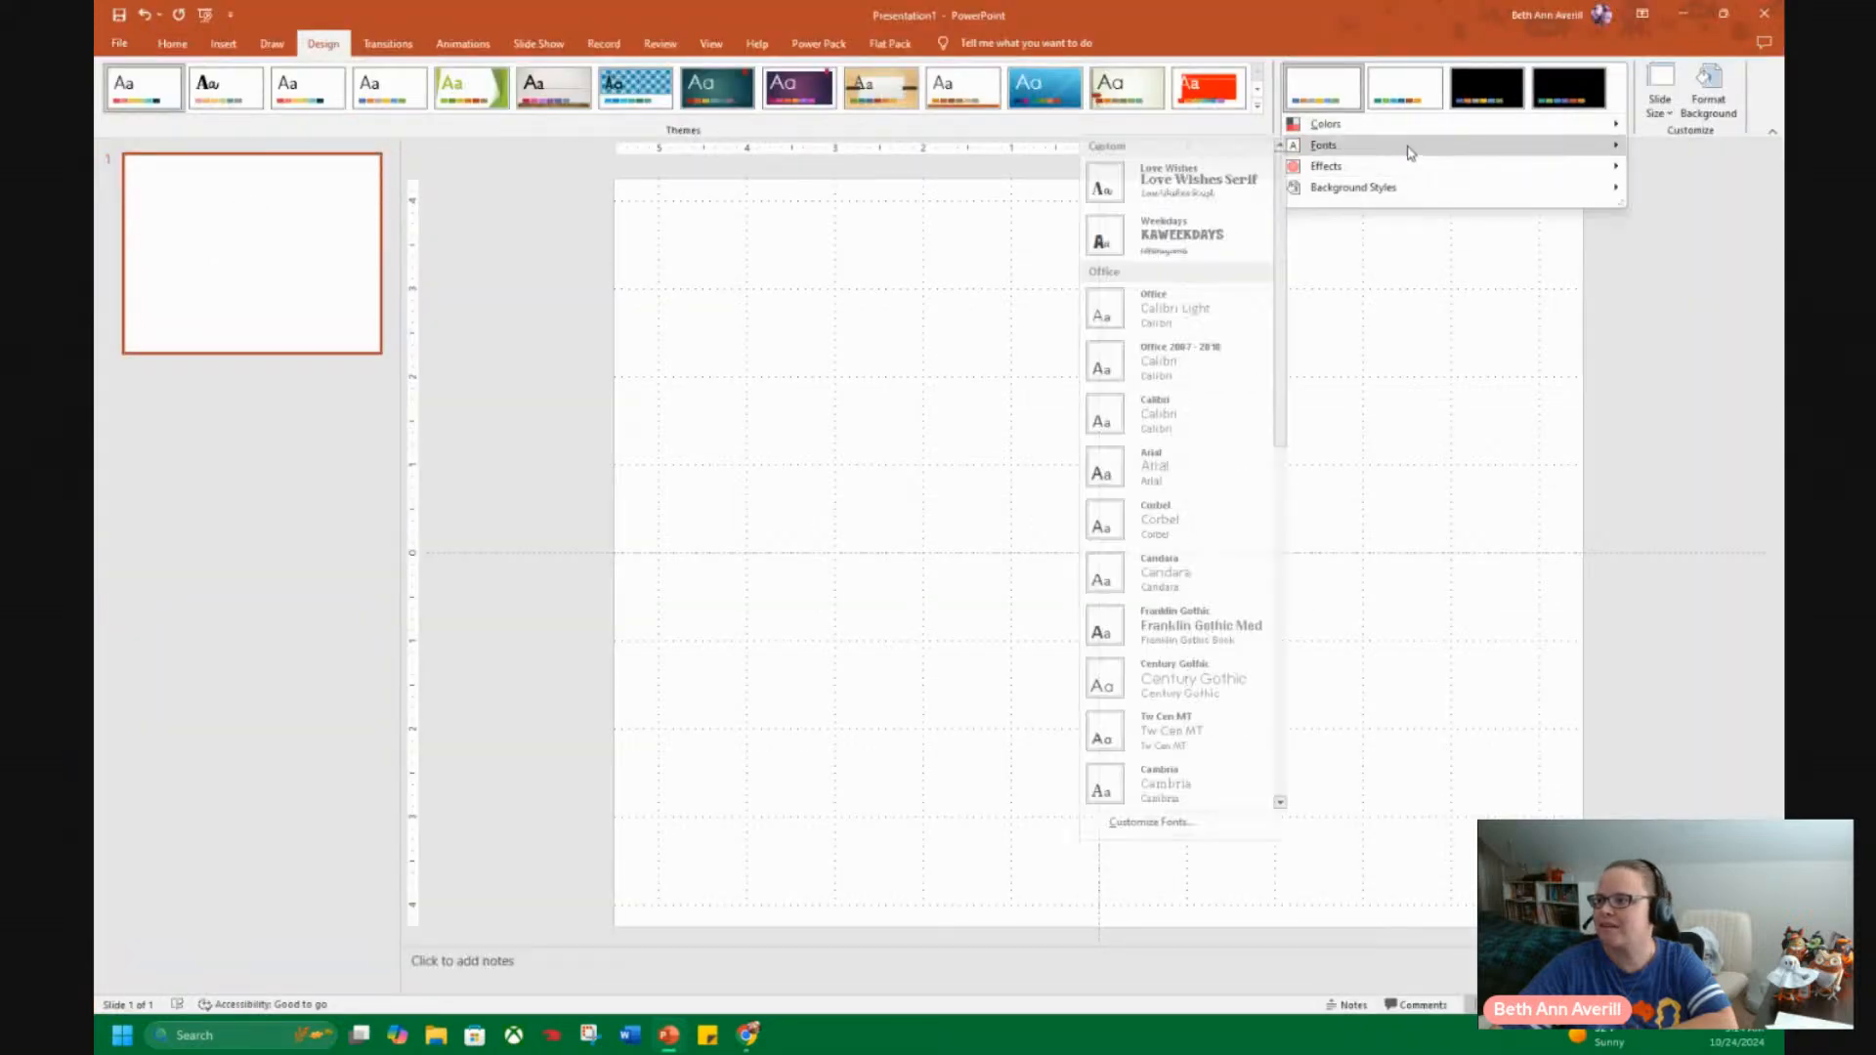
click(1189, 237)
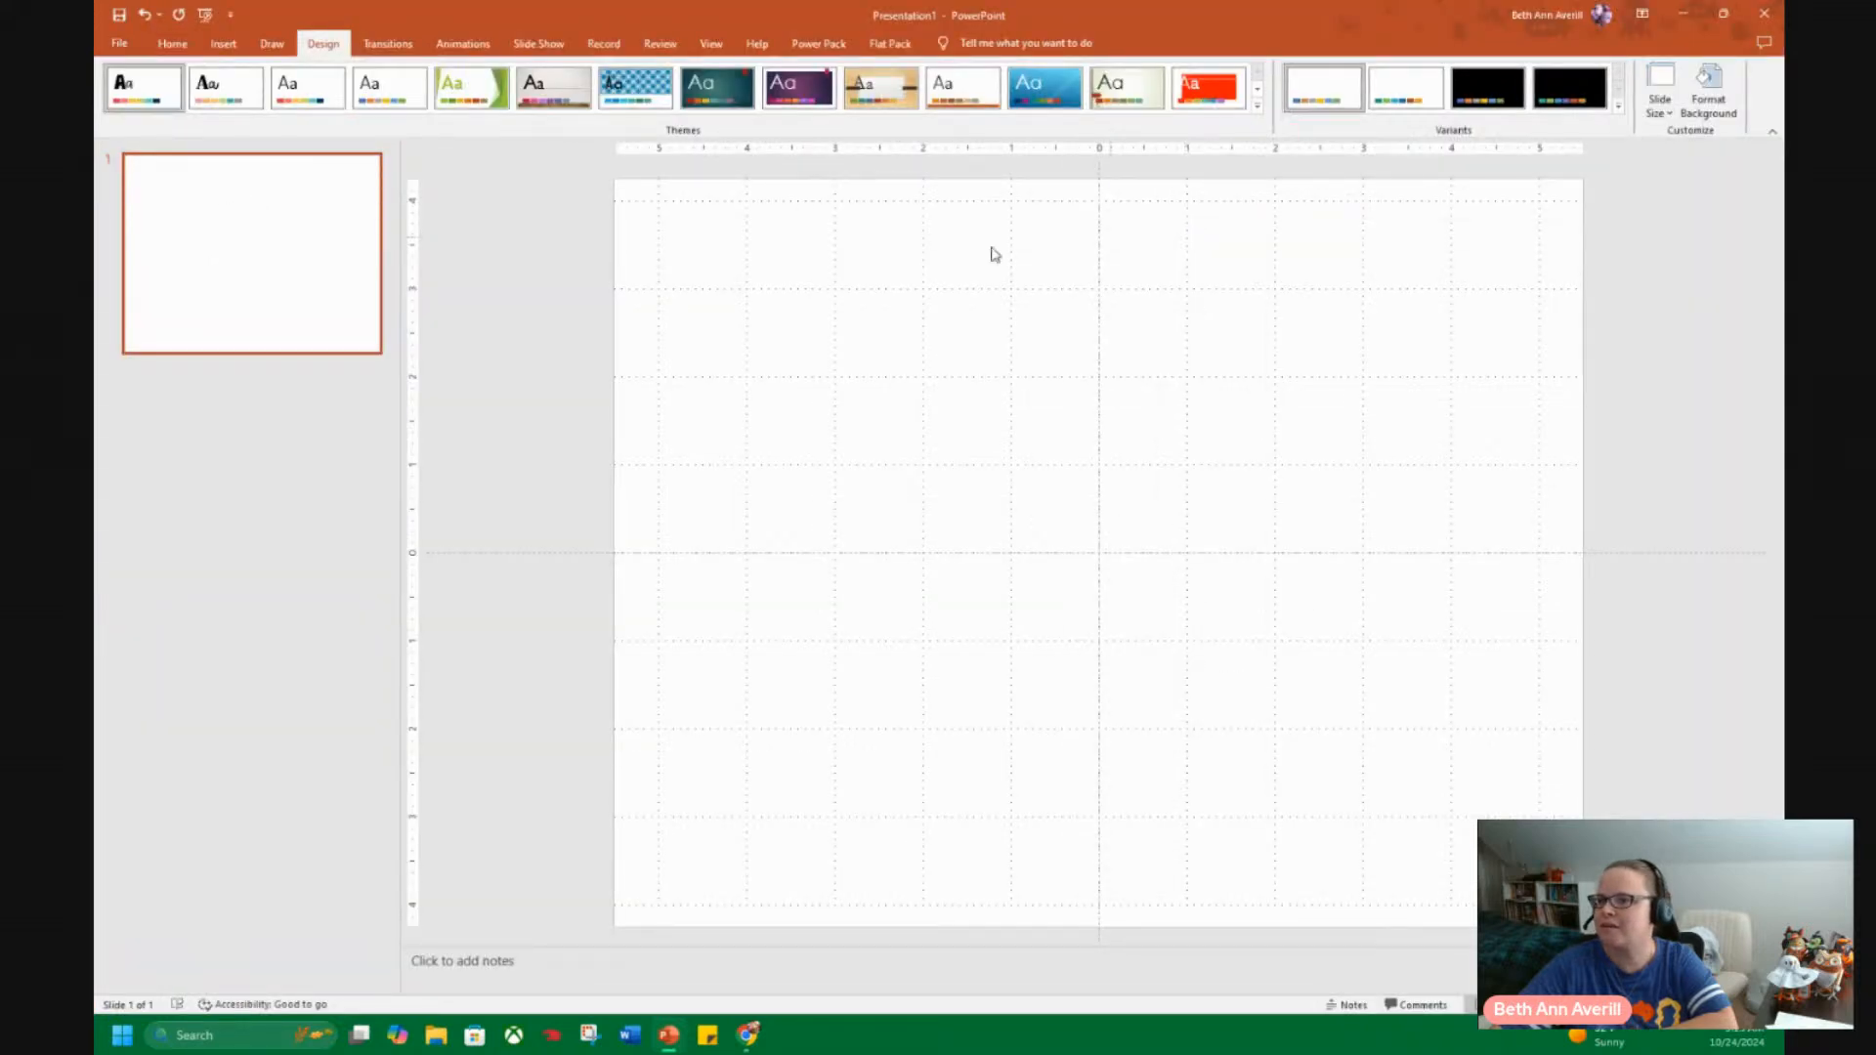
Save the current theme as Horizontal in the Document Themes folder, replacing the existing theme file.
click(1255, 105)
click(157, 424)
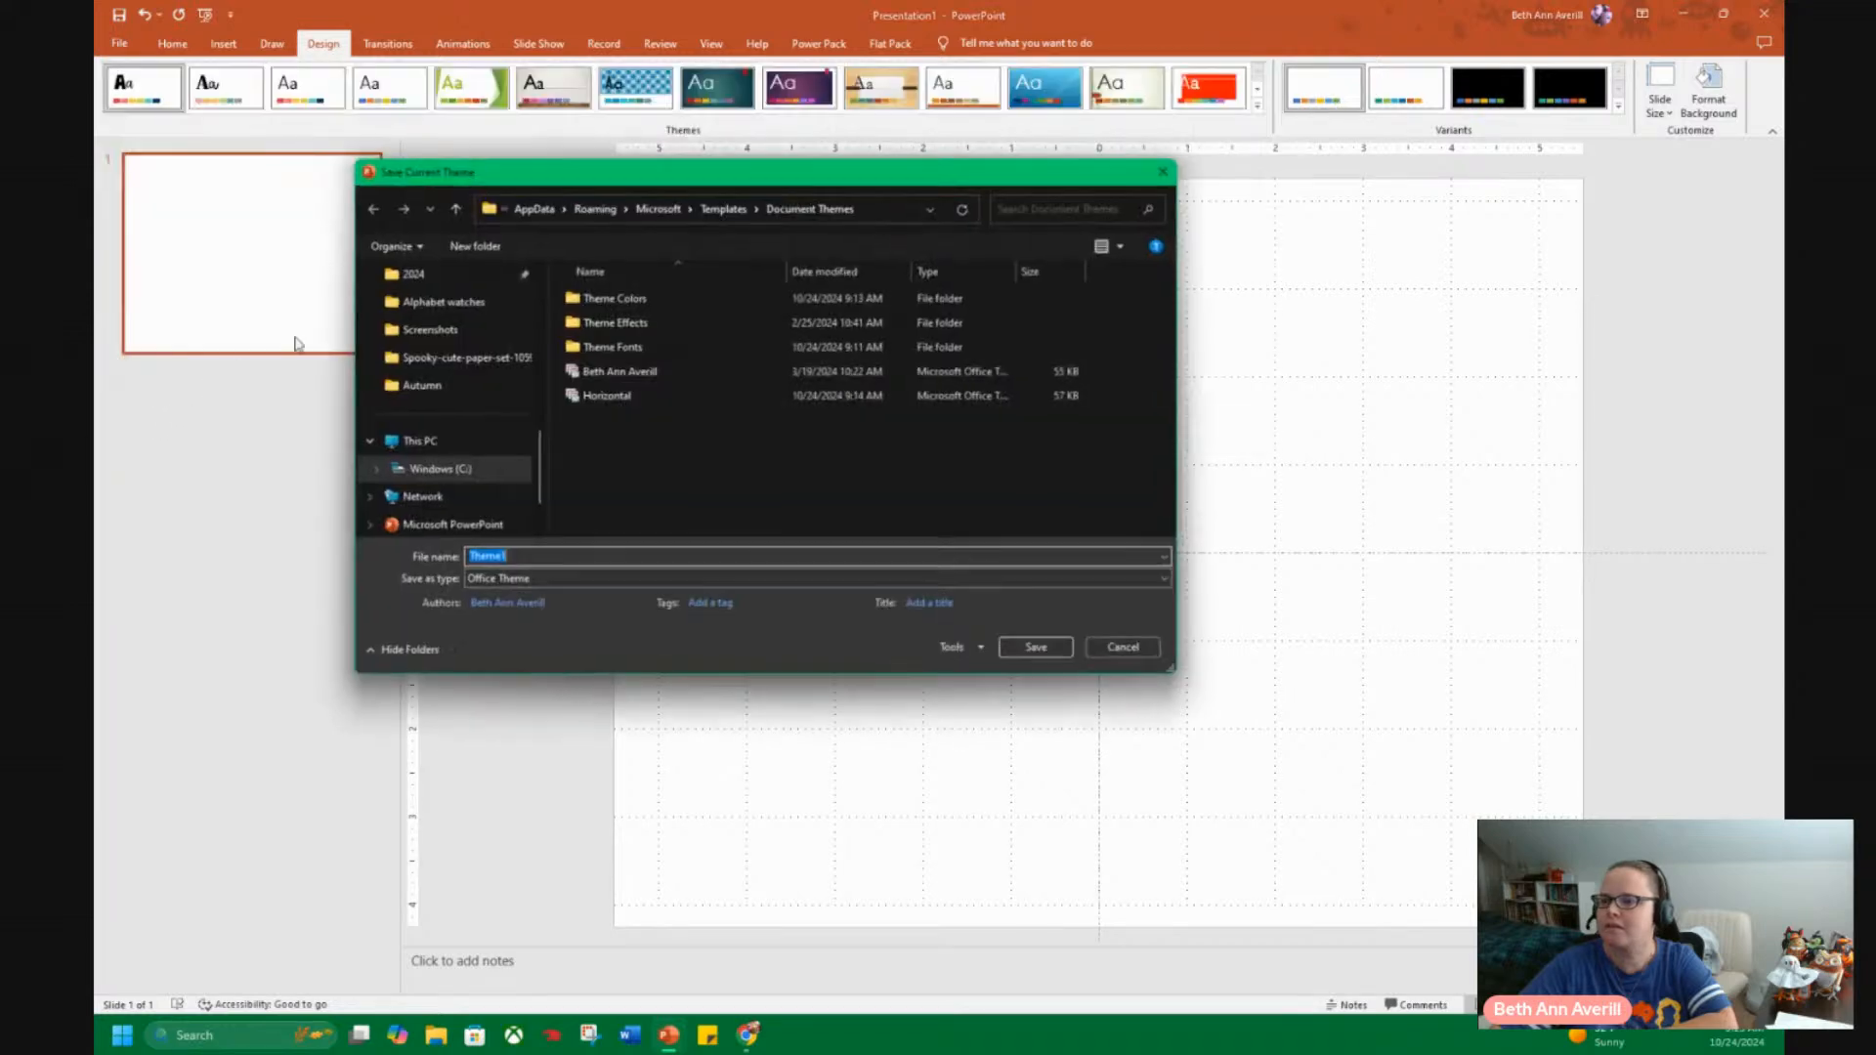
click(608, 397)
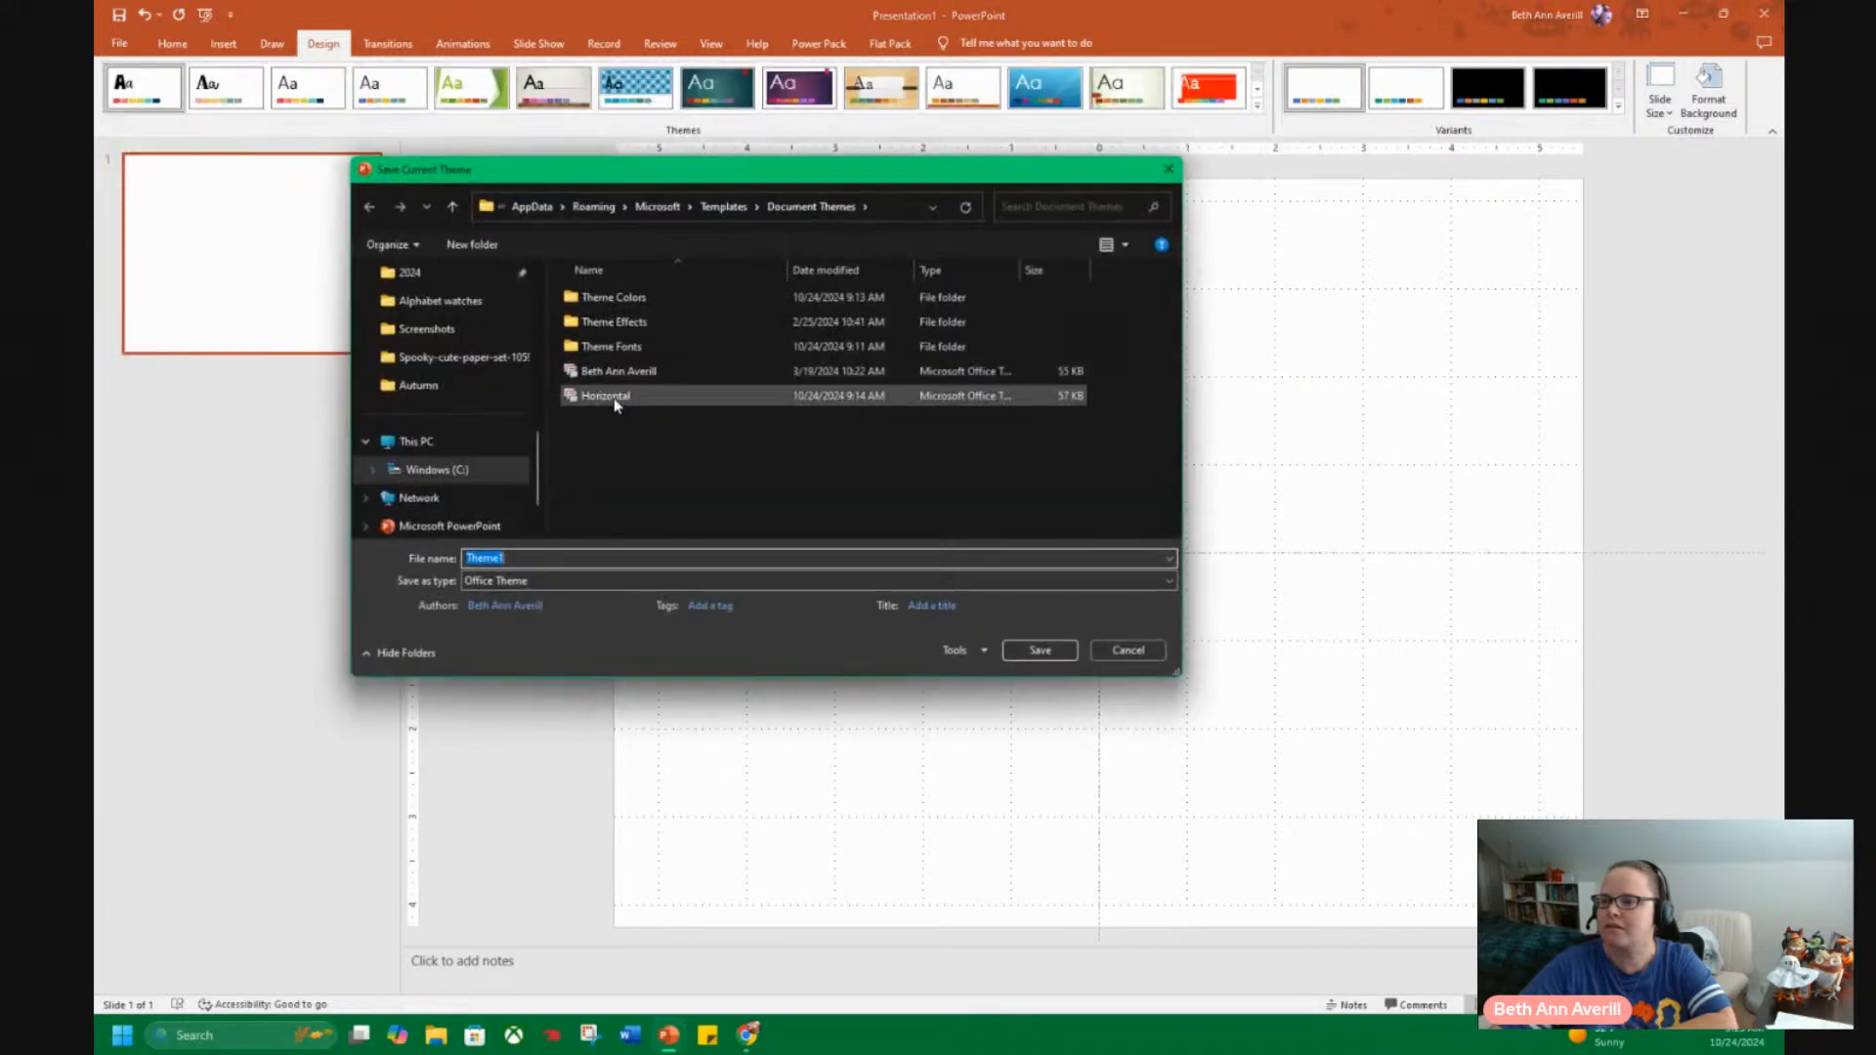
click(1039, 650)
click(975, 516)
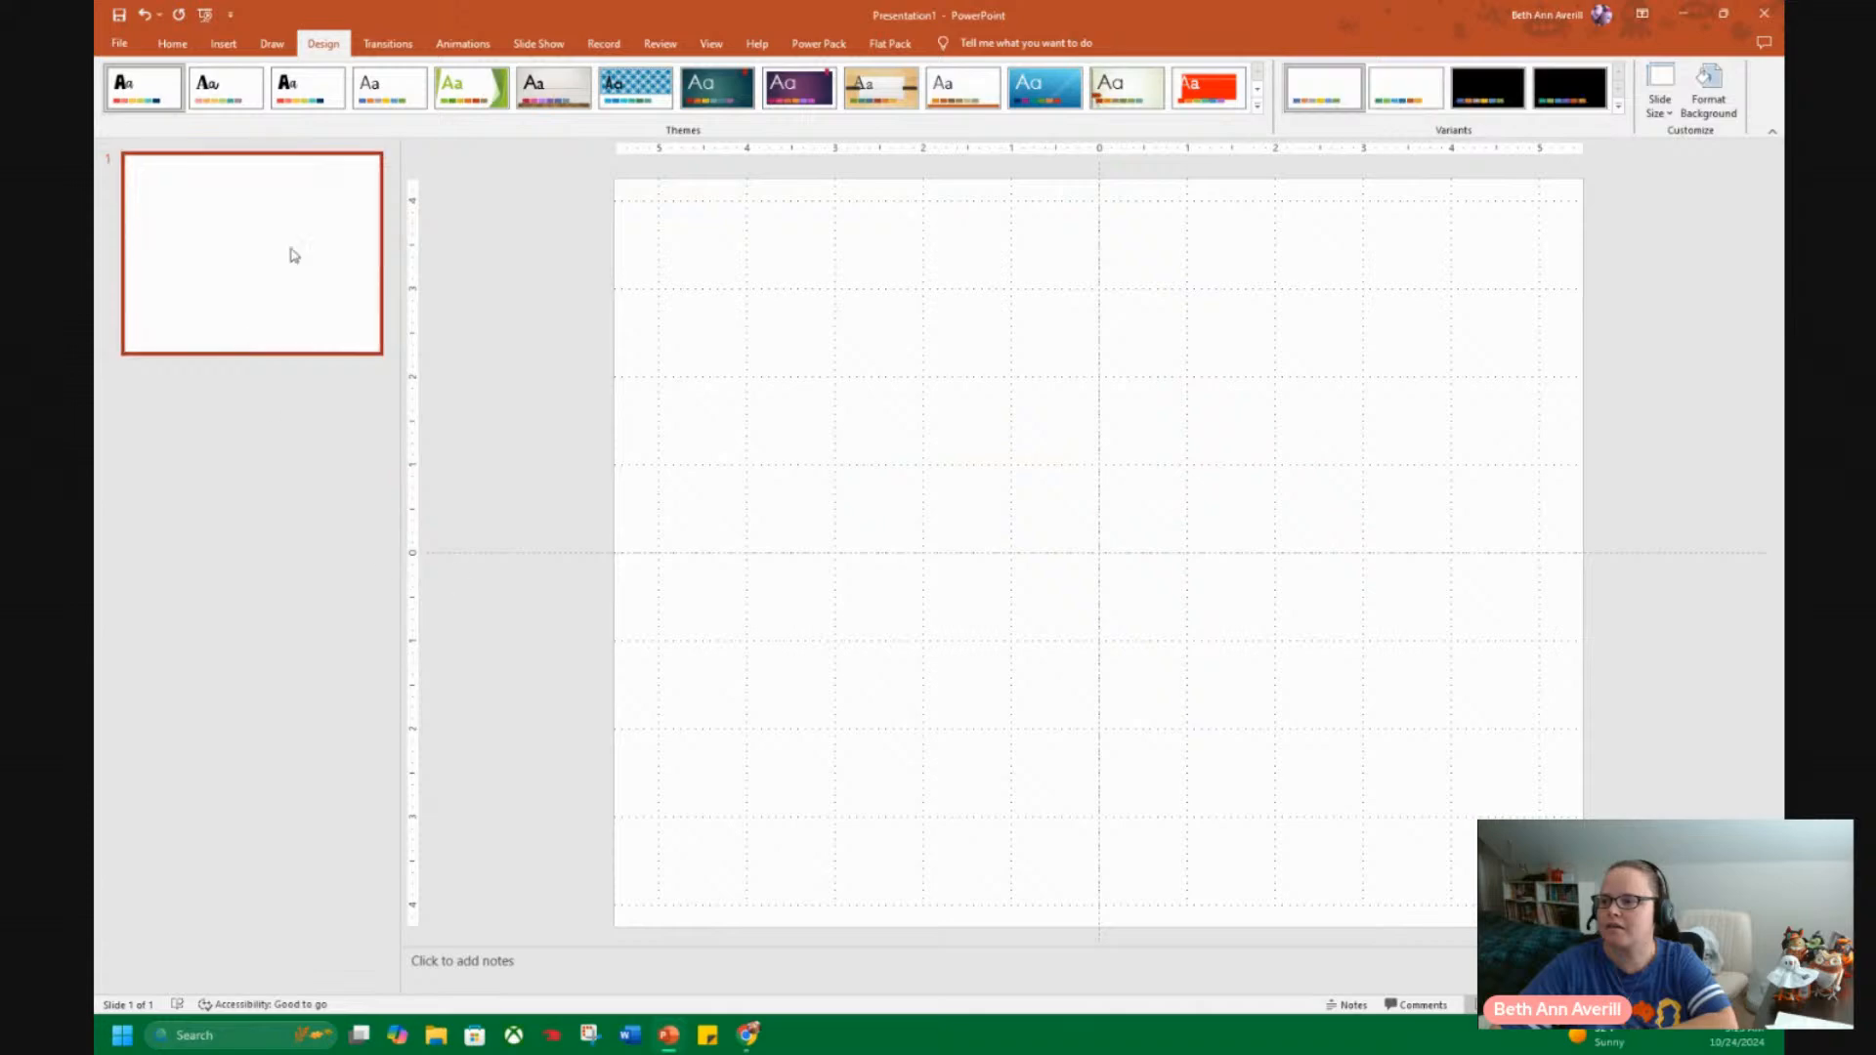
Create a new presentation from the pinned Horizontal theme.
click(120, 43)
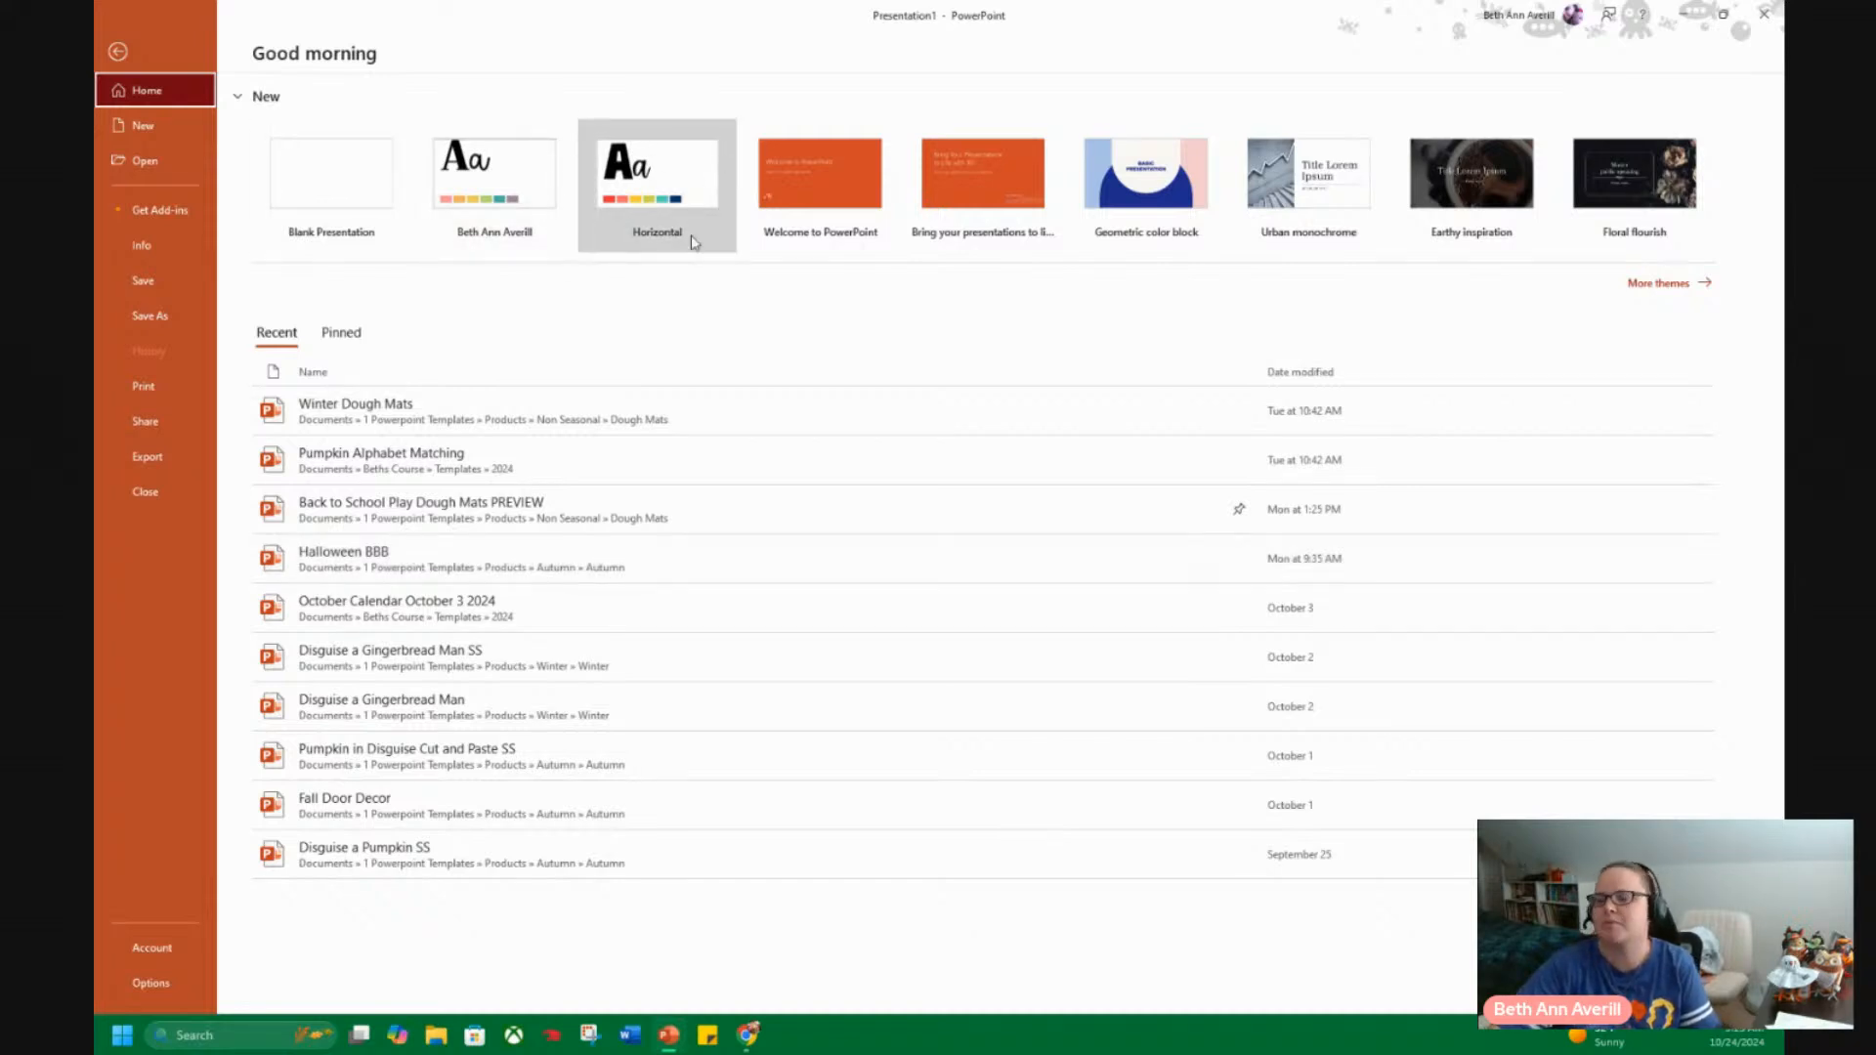
click(654, 246)
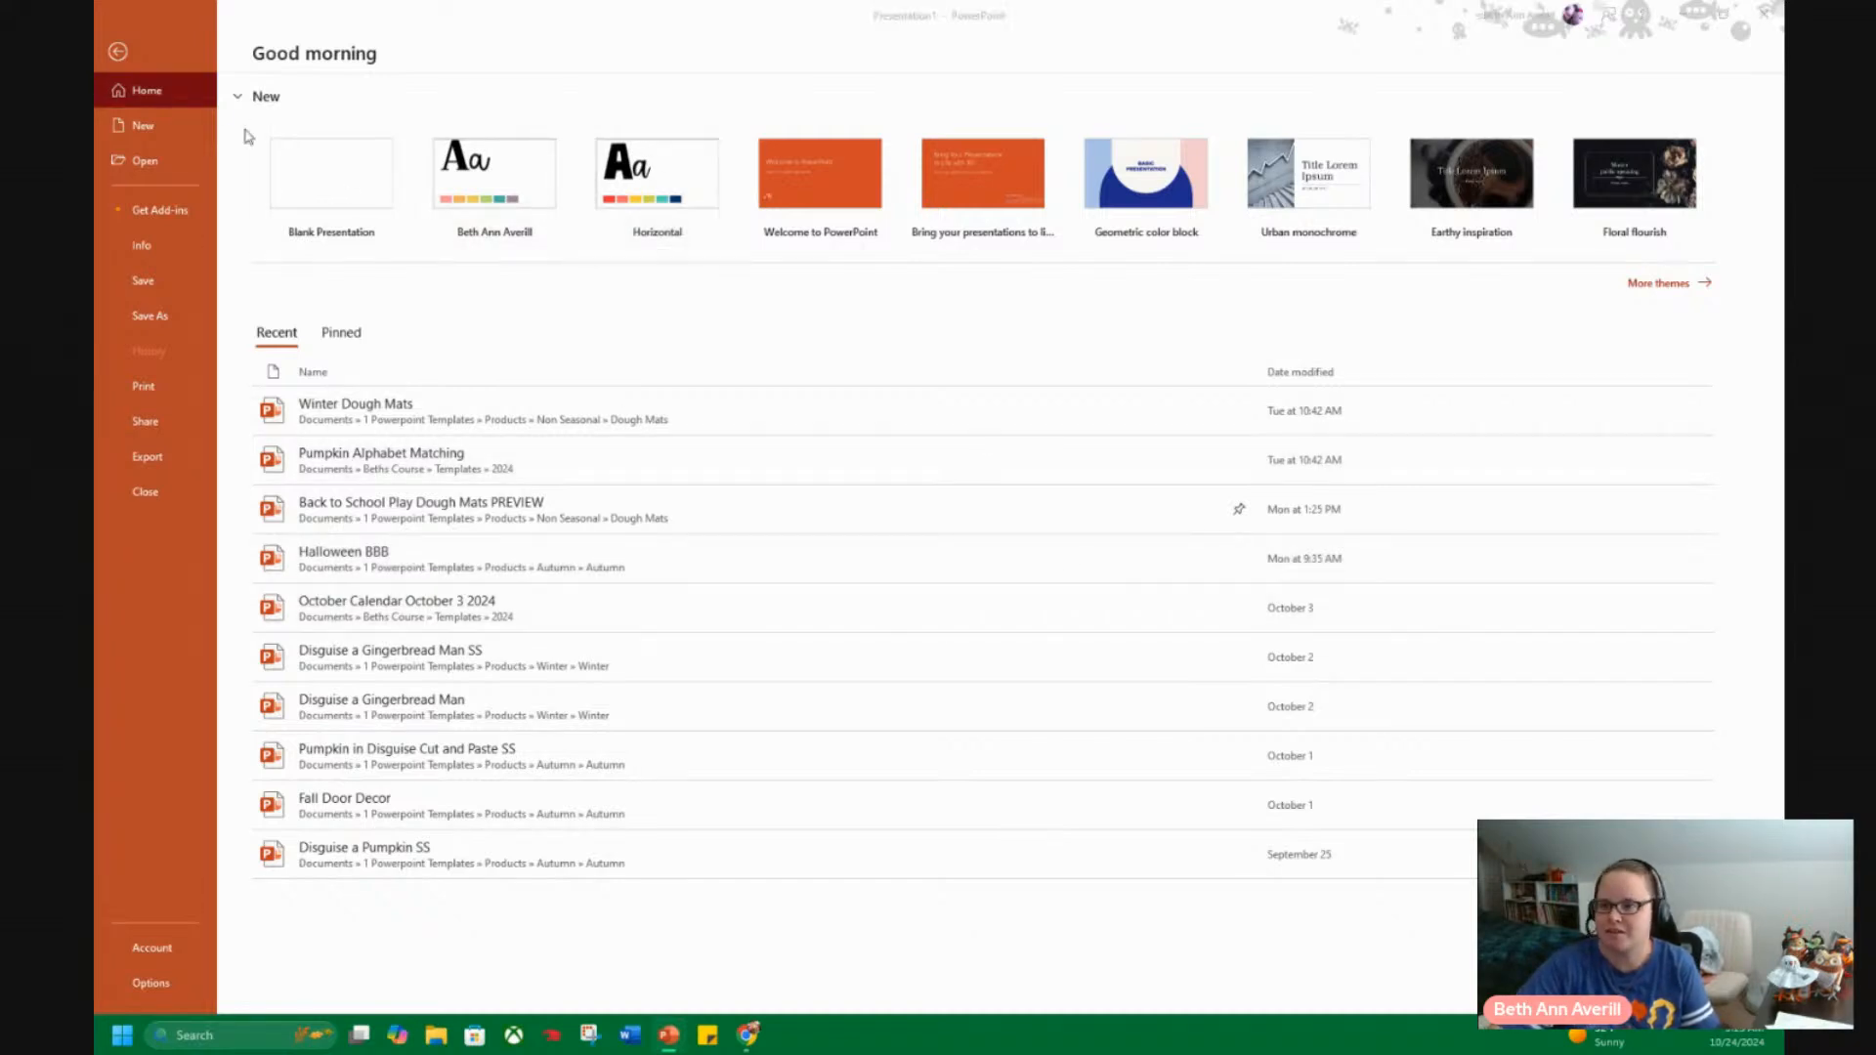
click(1025, 455)
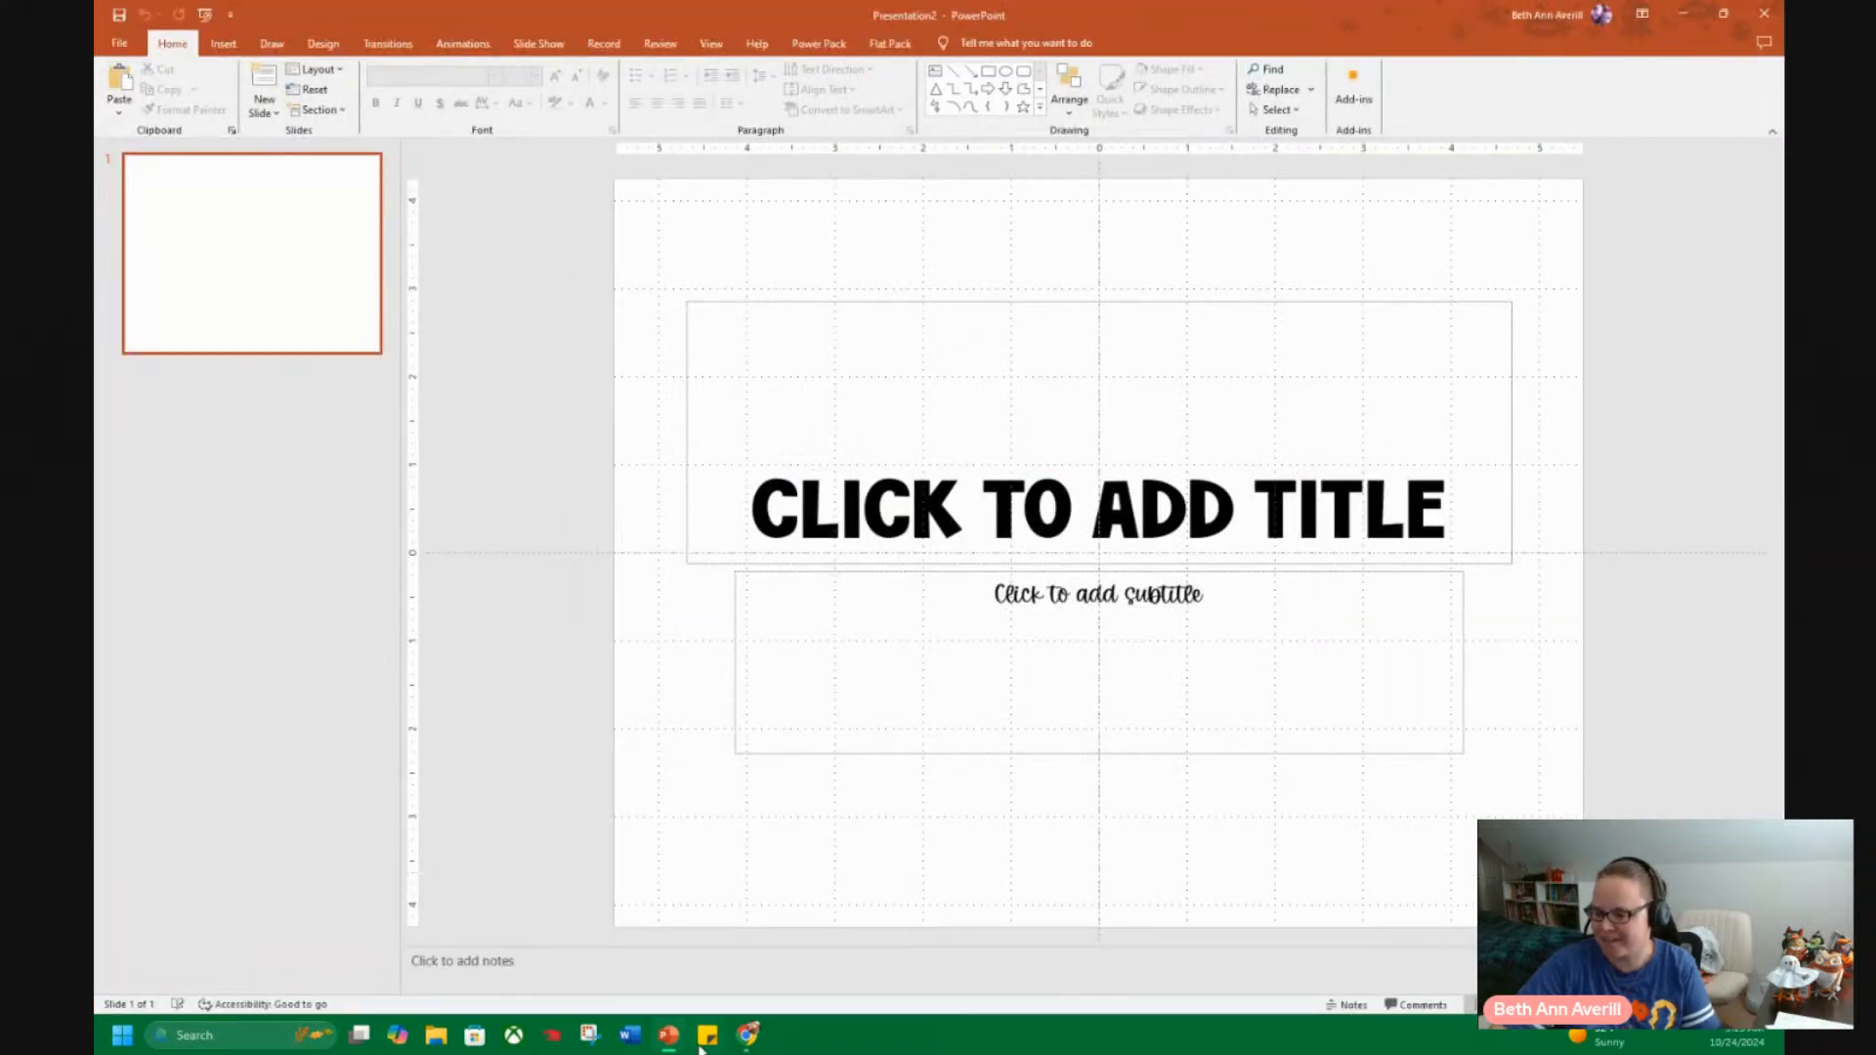
Close the original Presentation1 without saving its changes.
mouse_move(669, 1046)
click(657, 882)
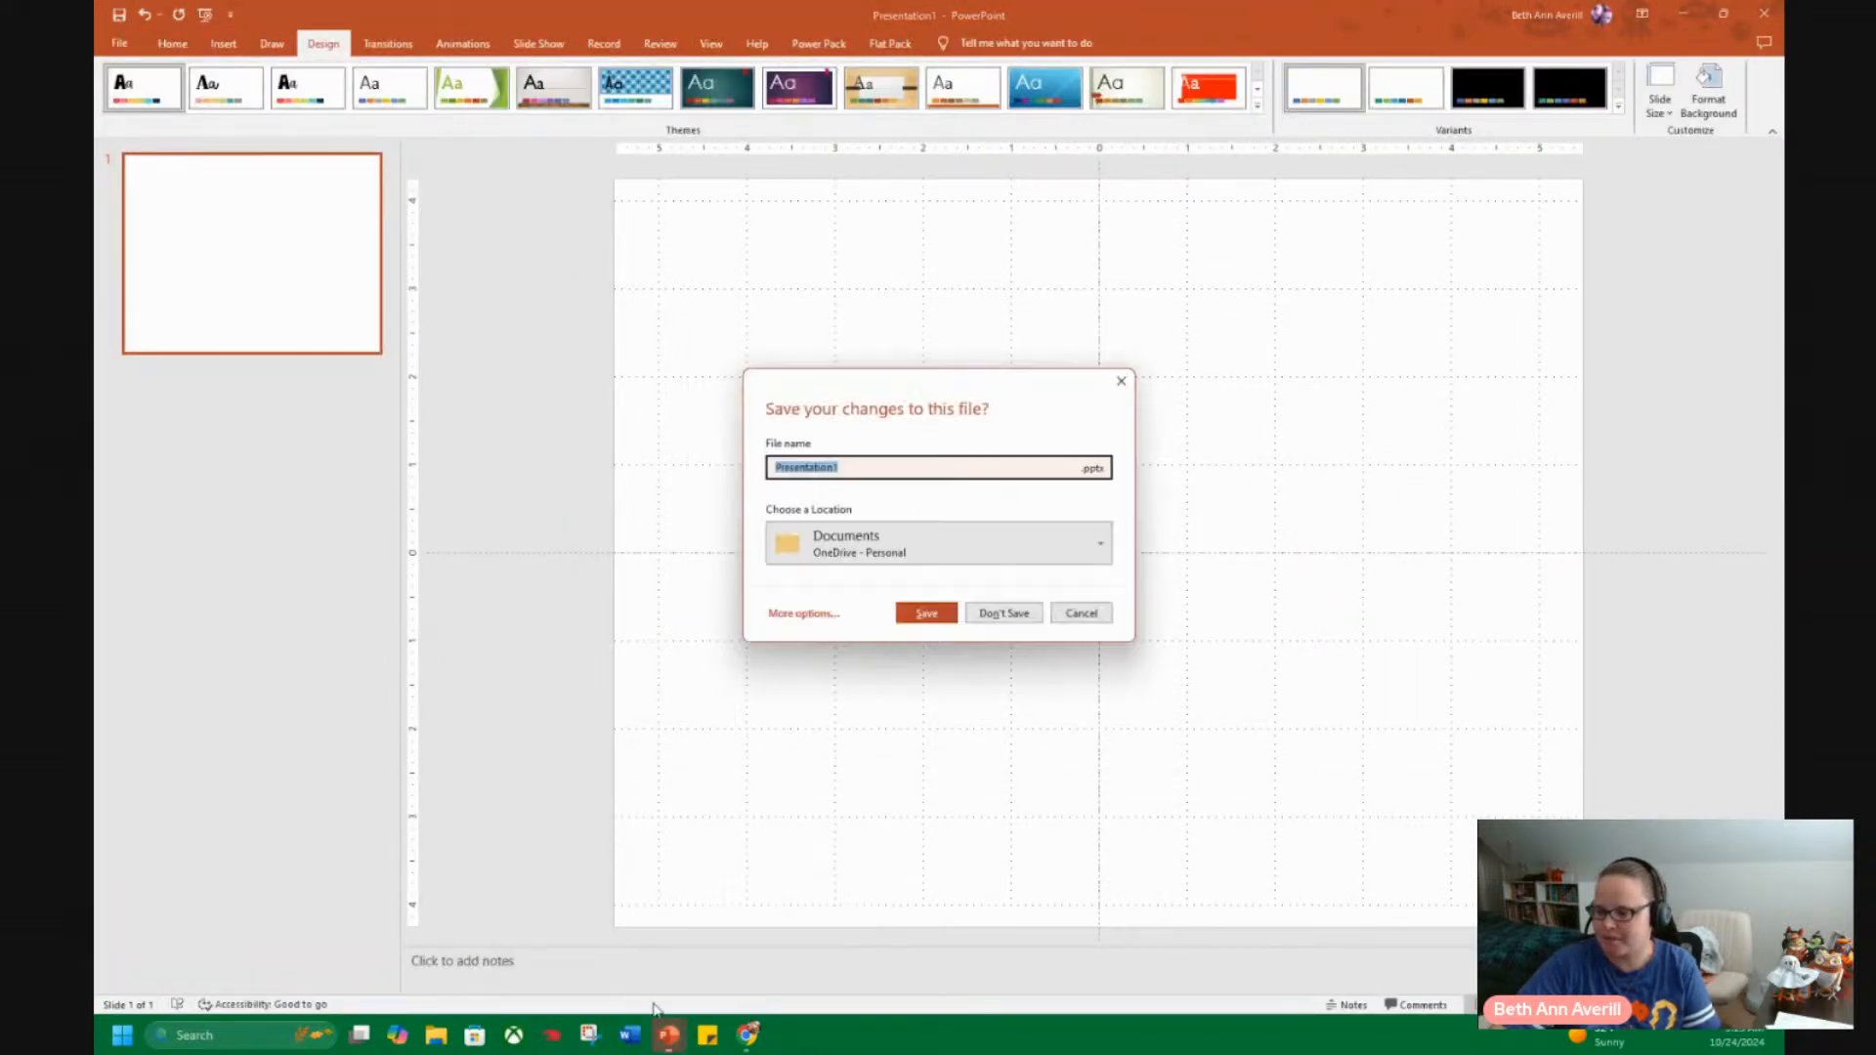
click(999, 616)
click(1002, 613)
Delete the title and subtitle placeholders from the slide of the new presentation.
click(1310, 457)
click(579, 524)
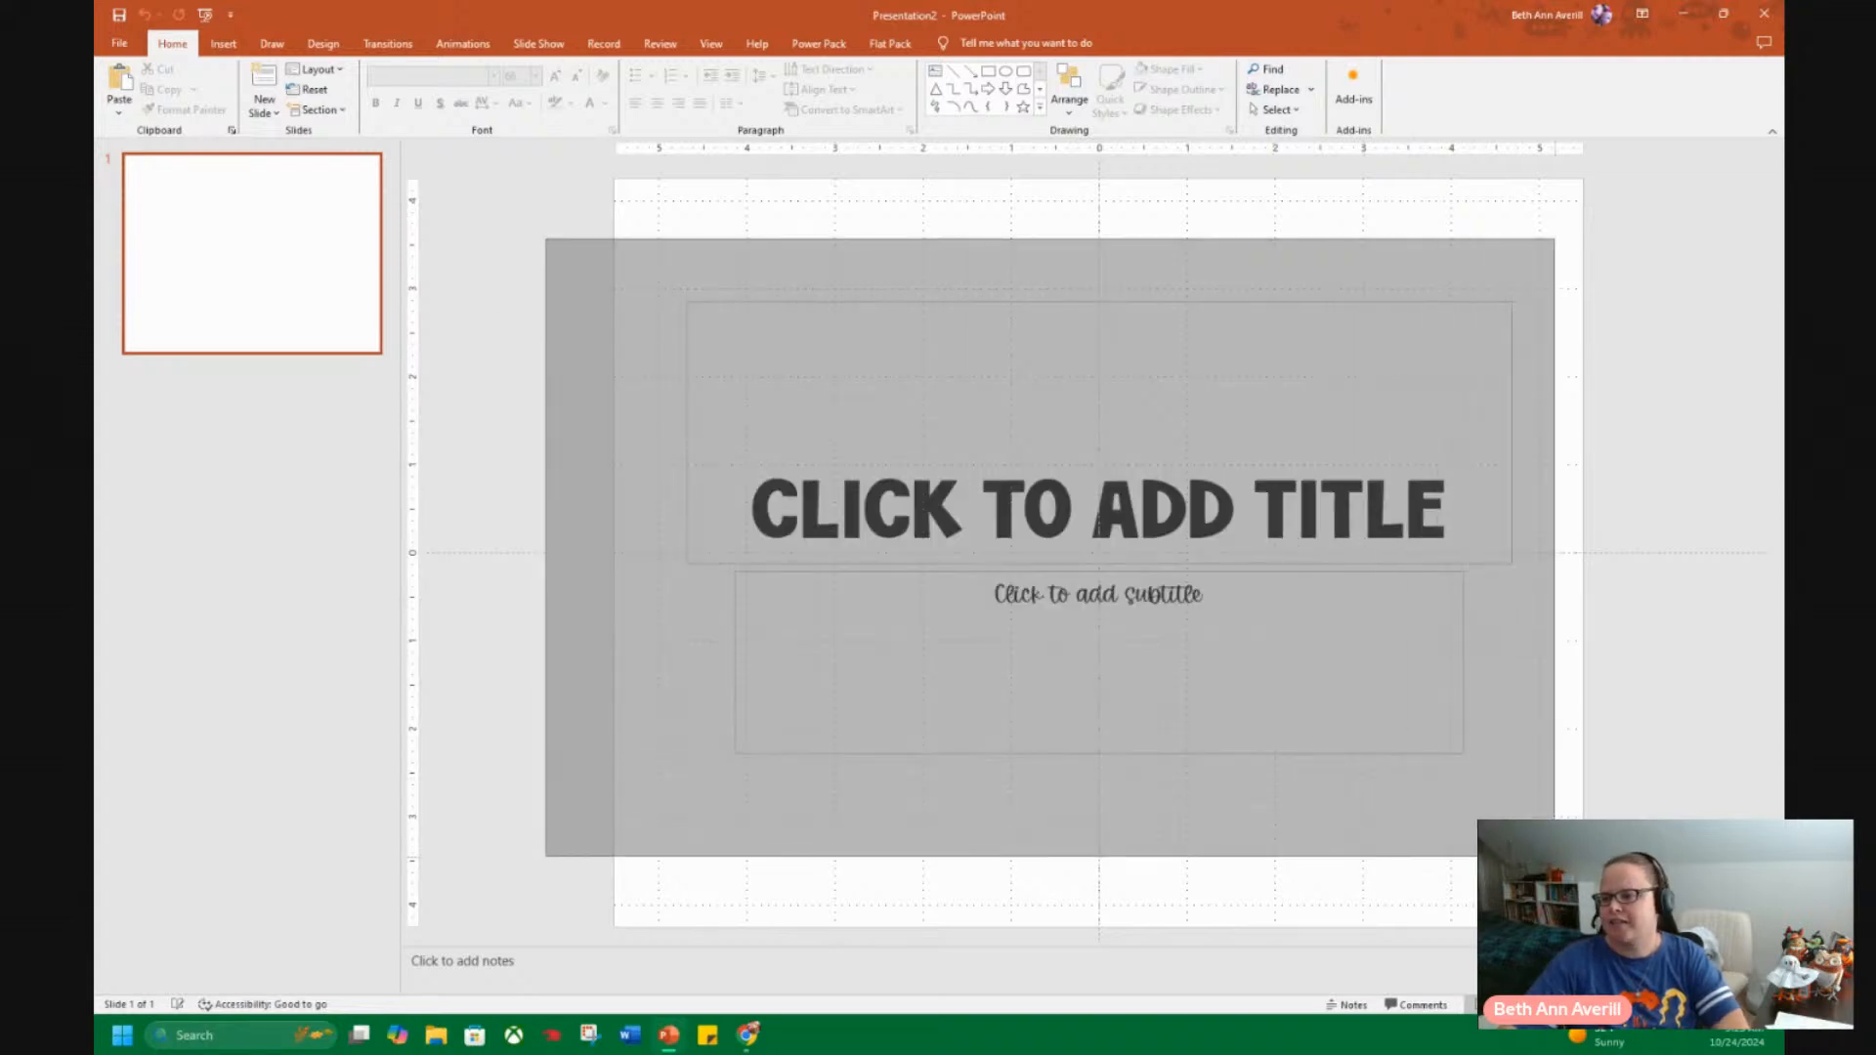
drag(545, 238, 1649, 868)
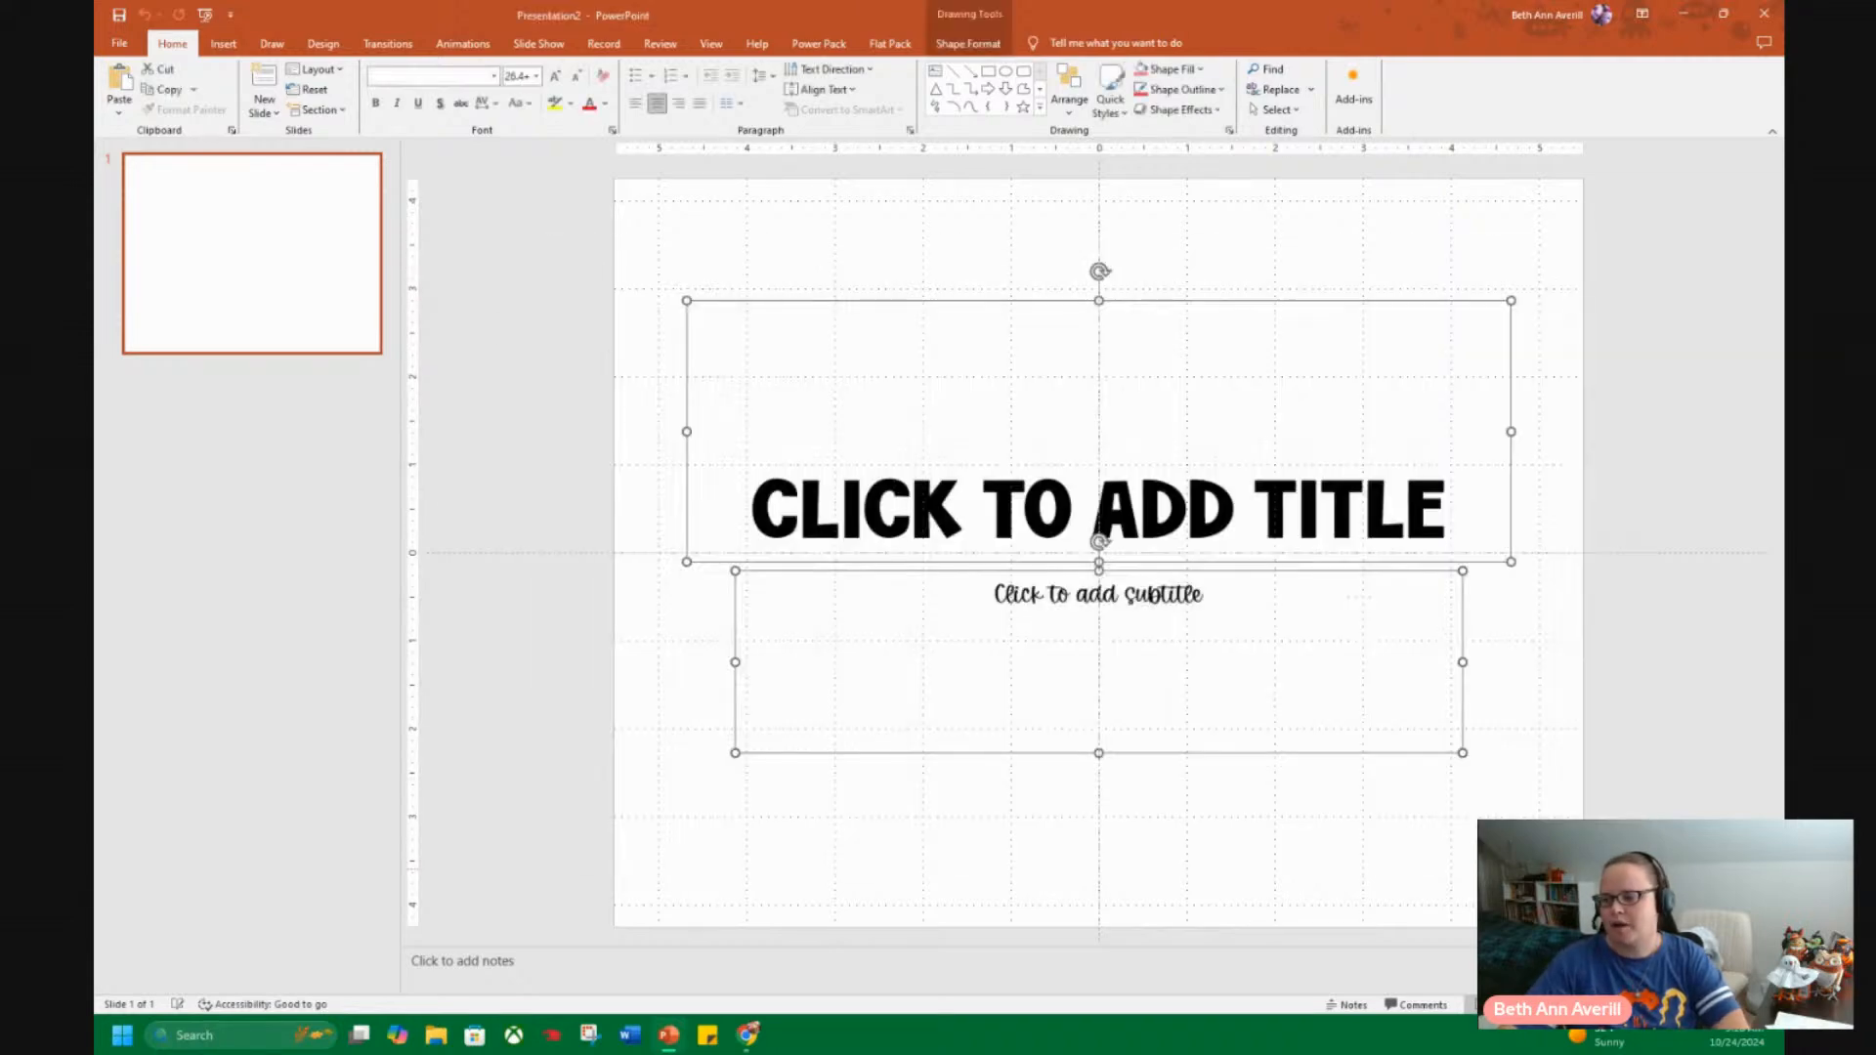
key(Delete)
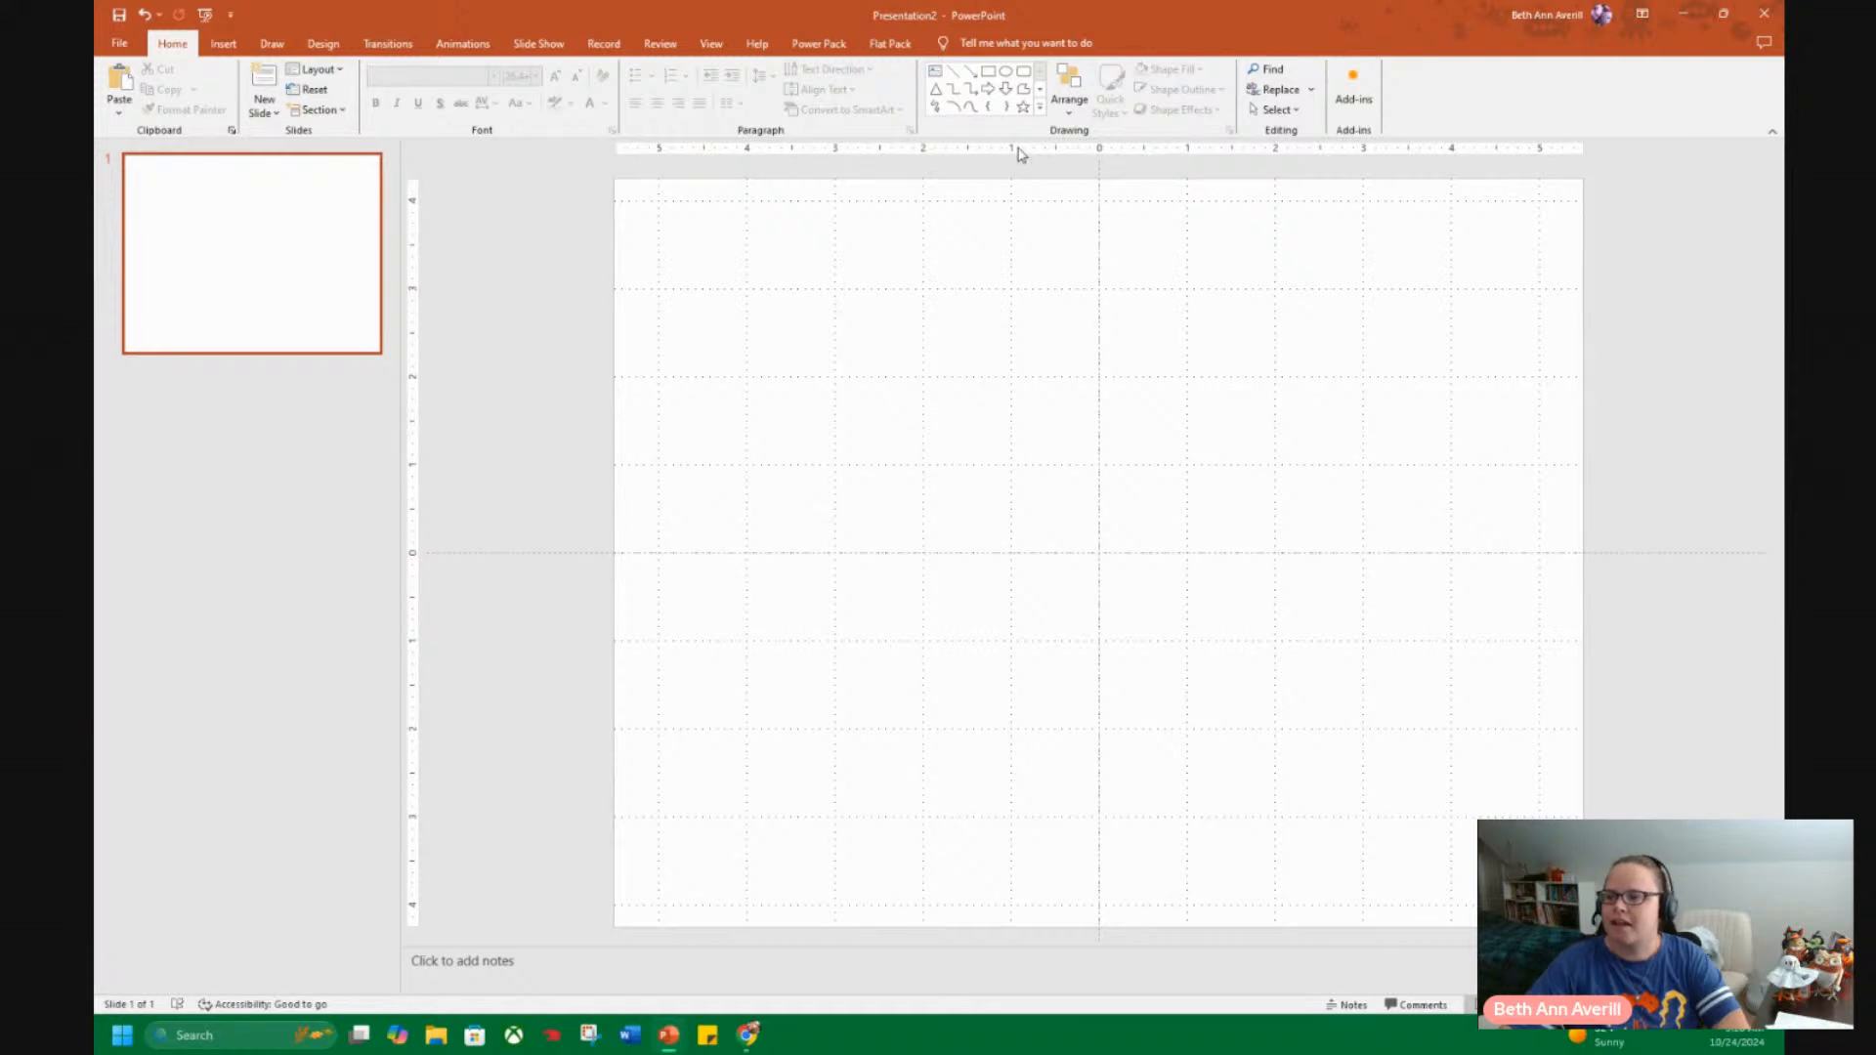
right_click(530, 379)
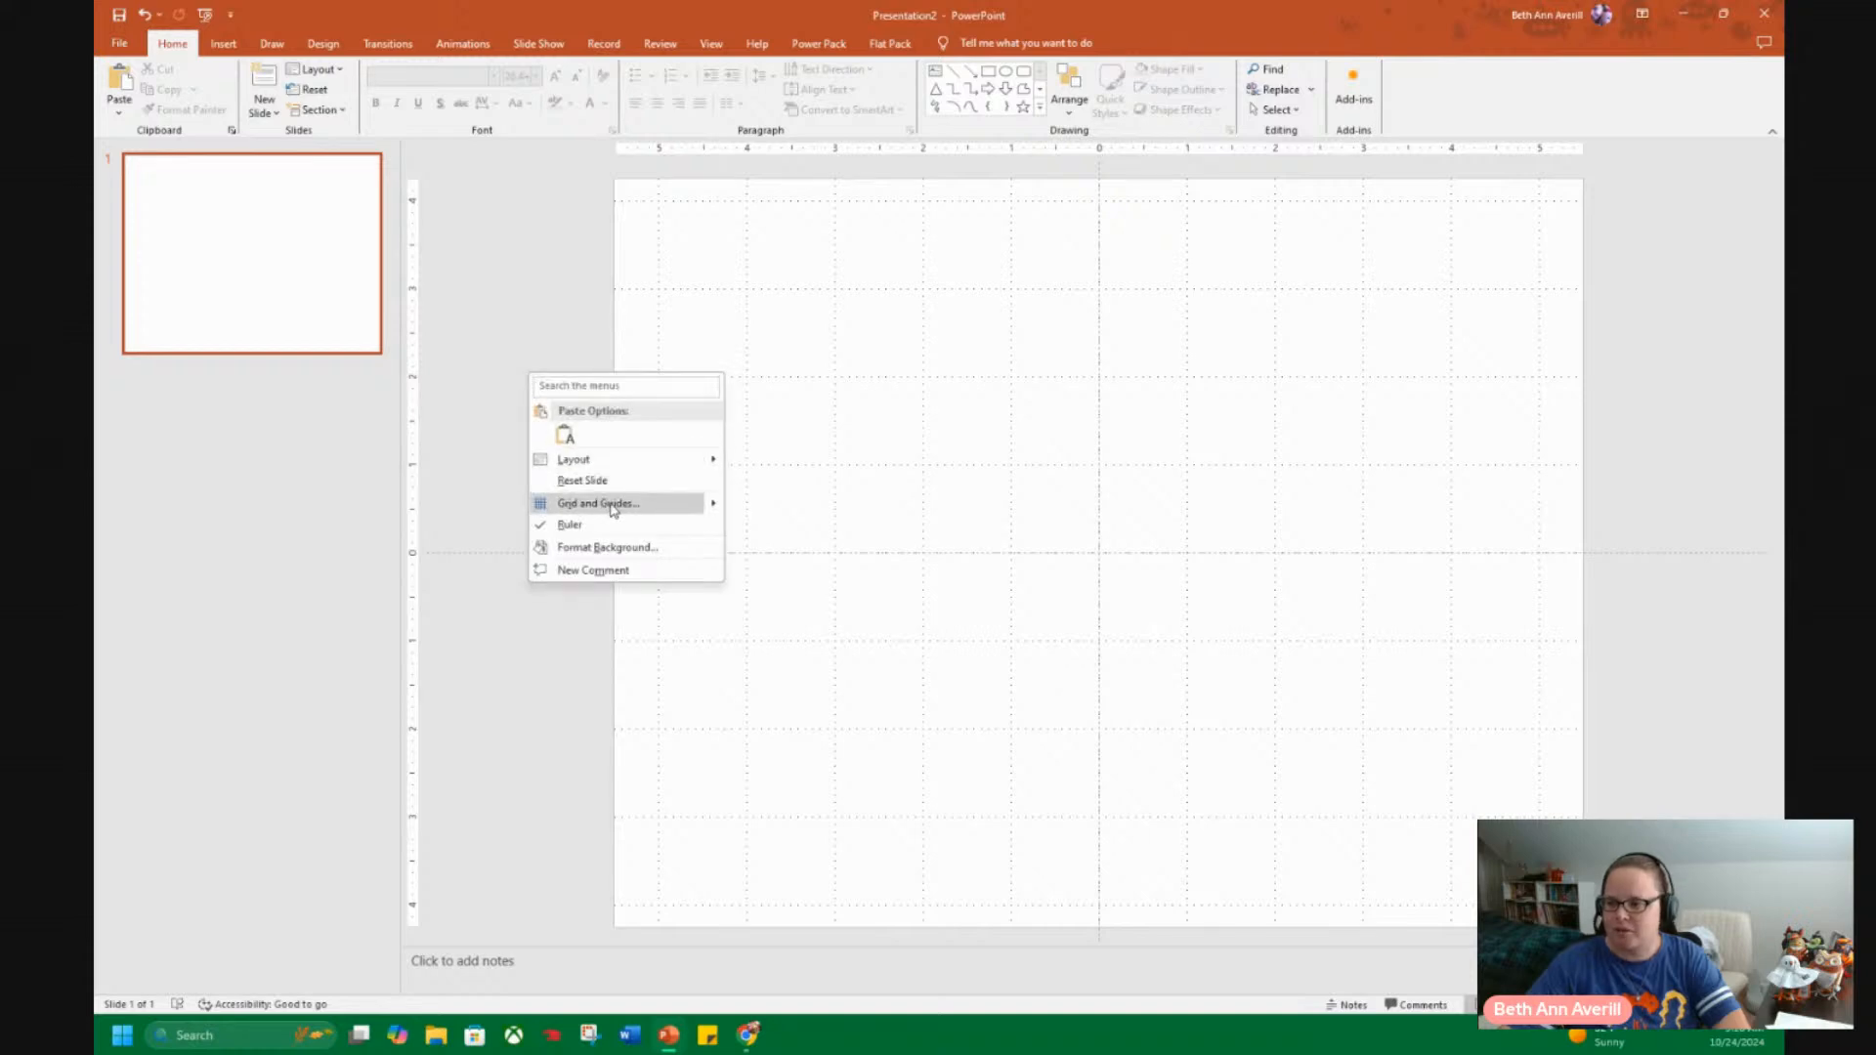
mouse_move(713, 504)
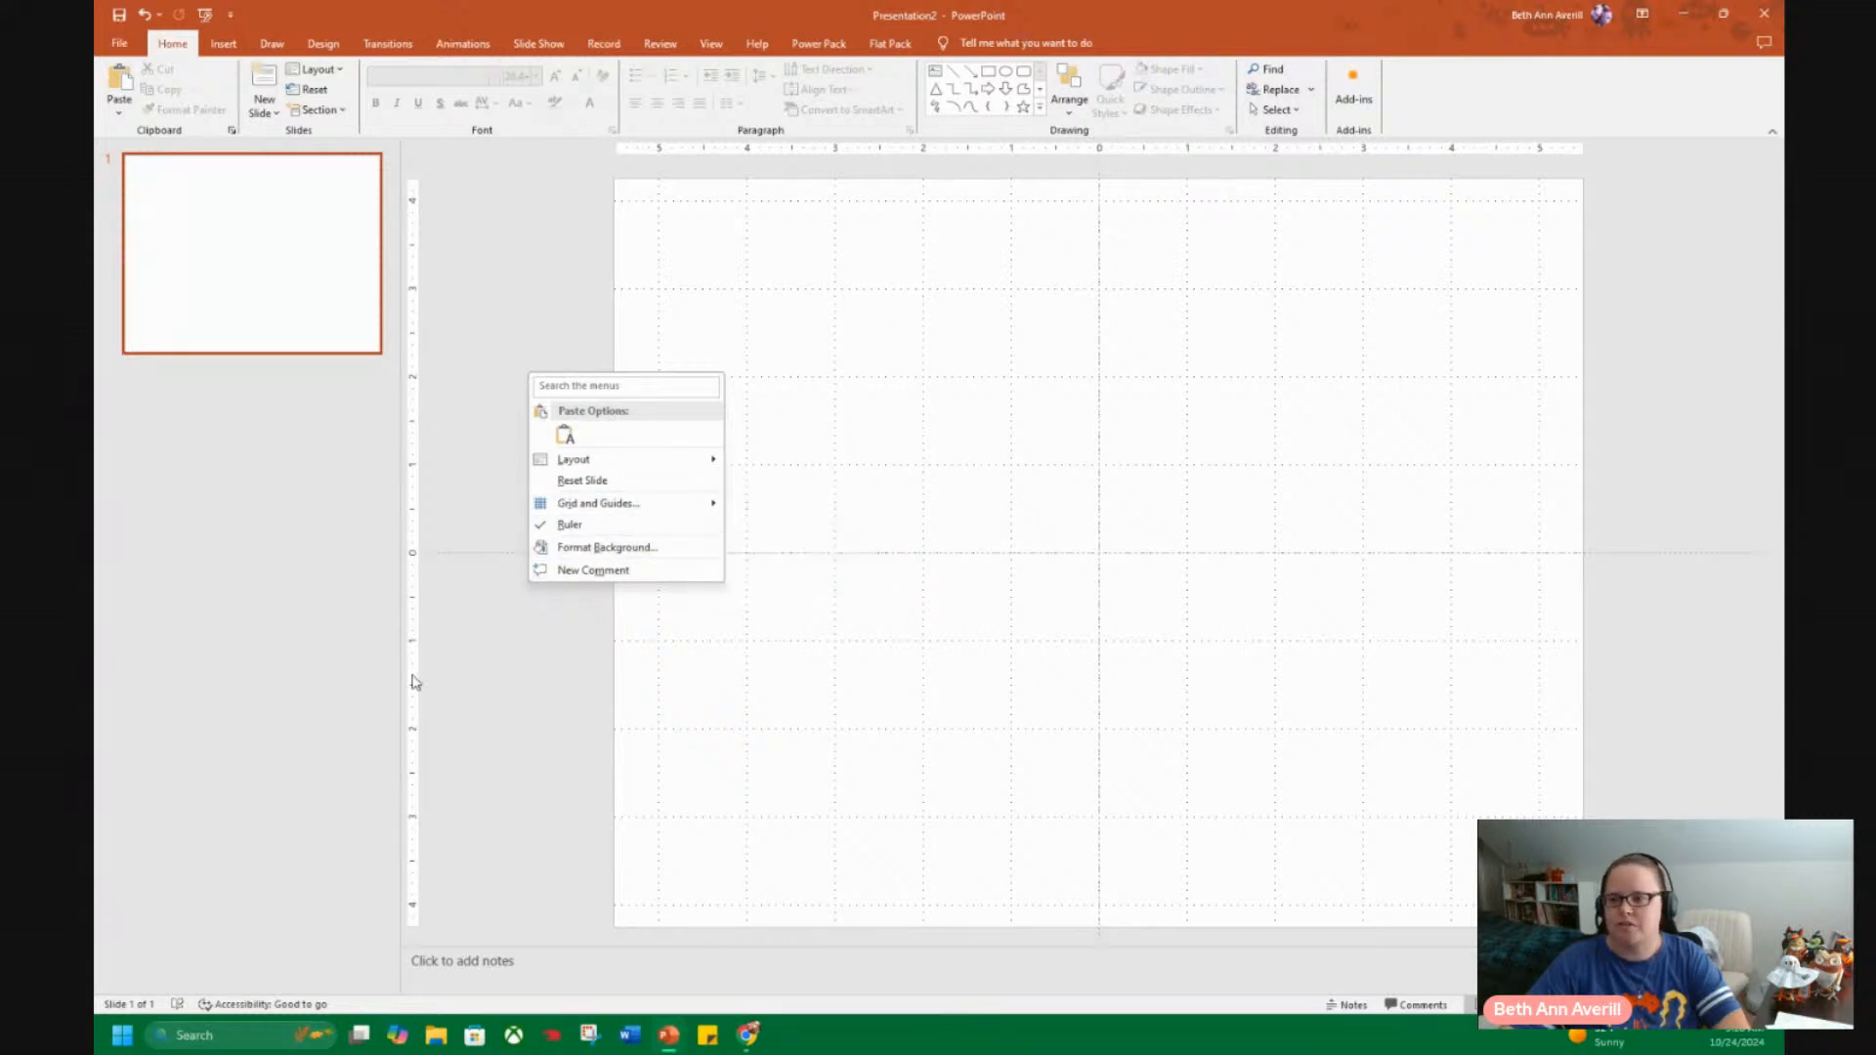
click(515, 776)
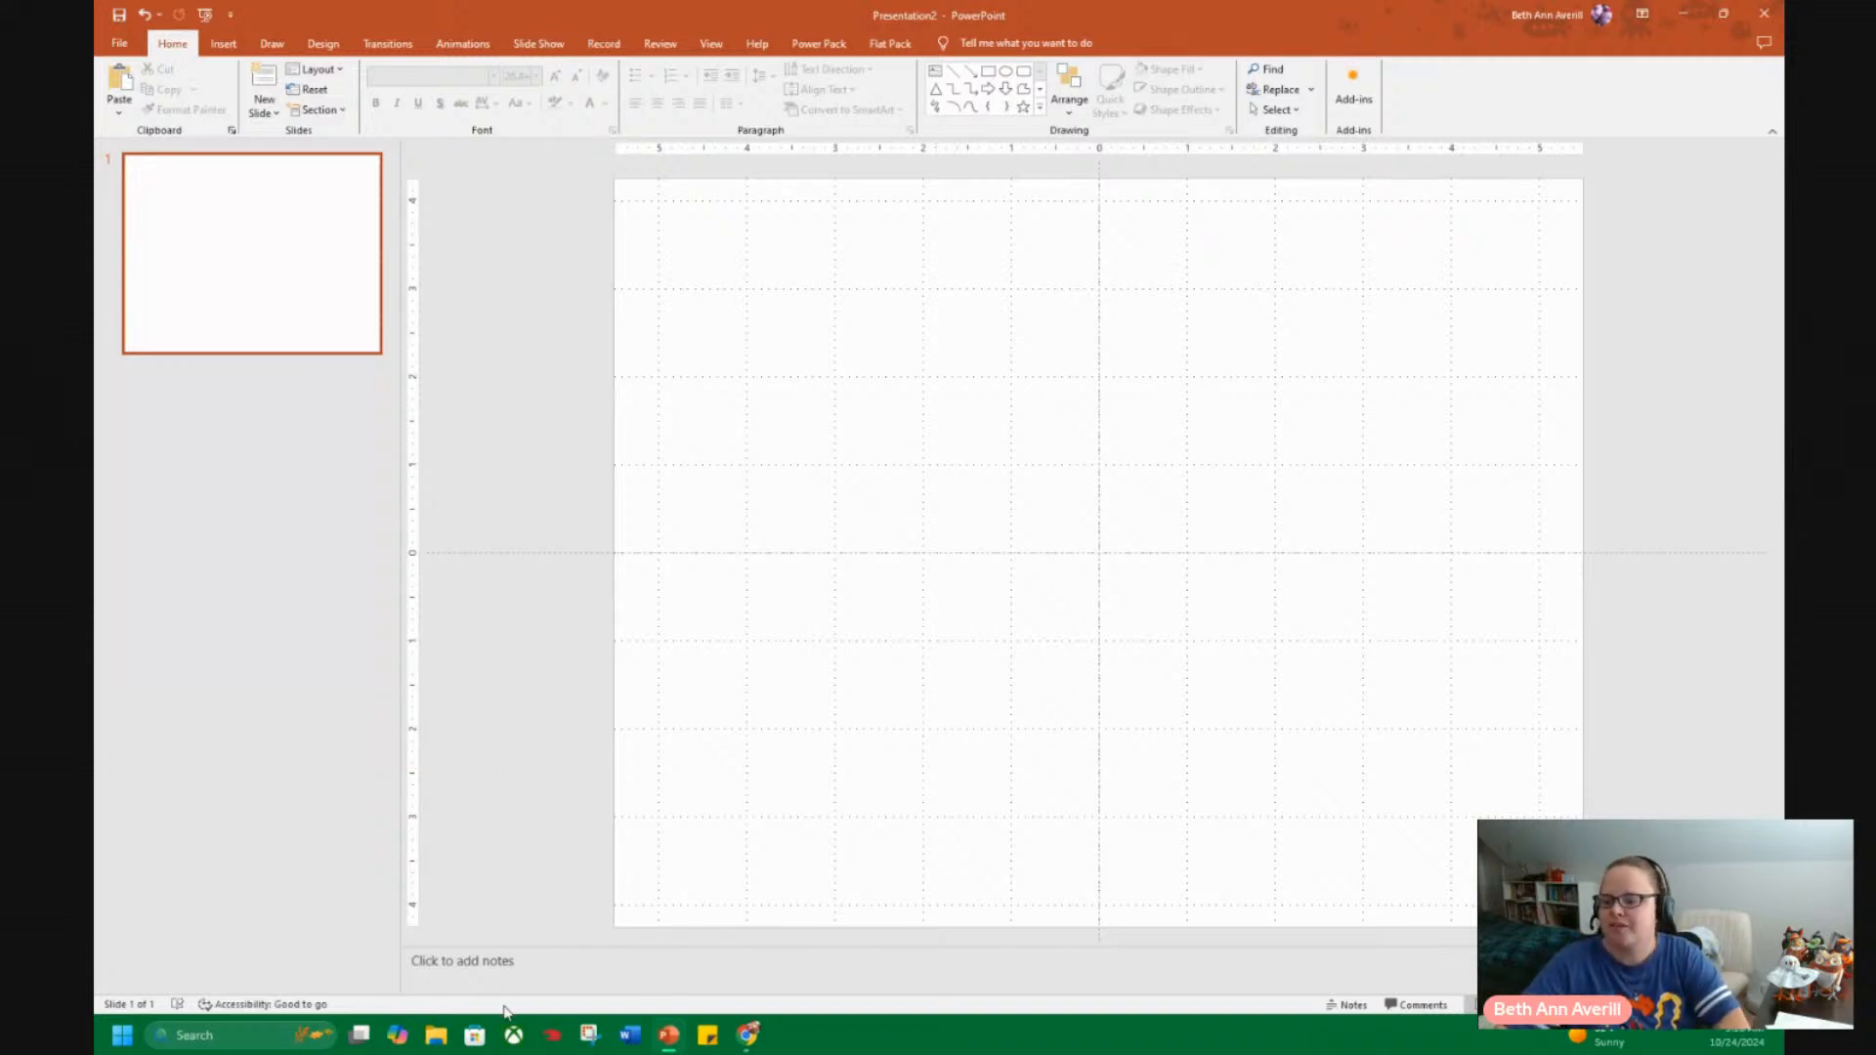
click(437, 1036)
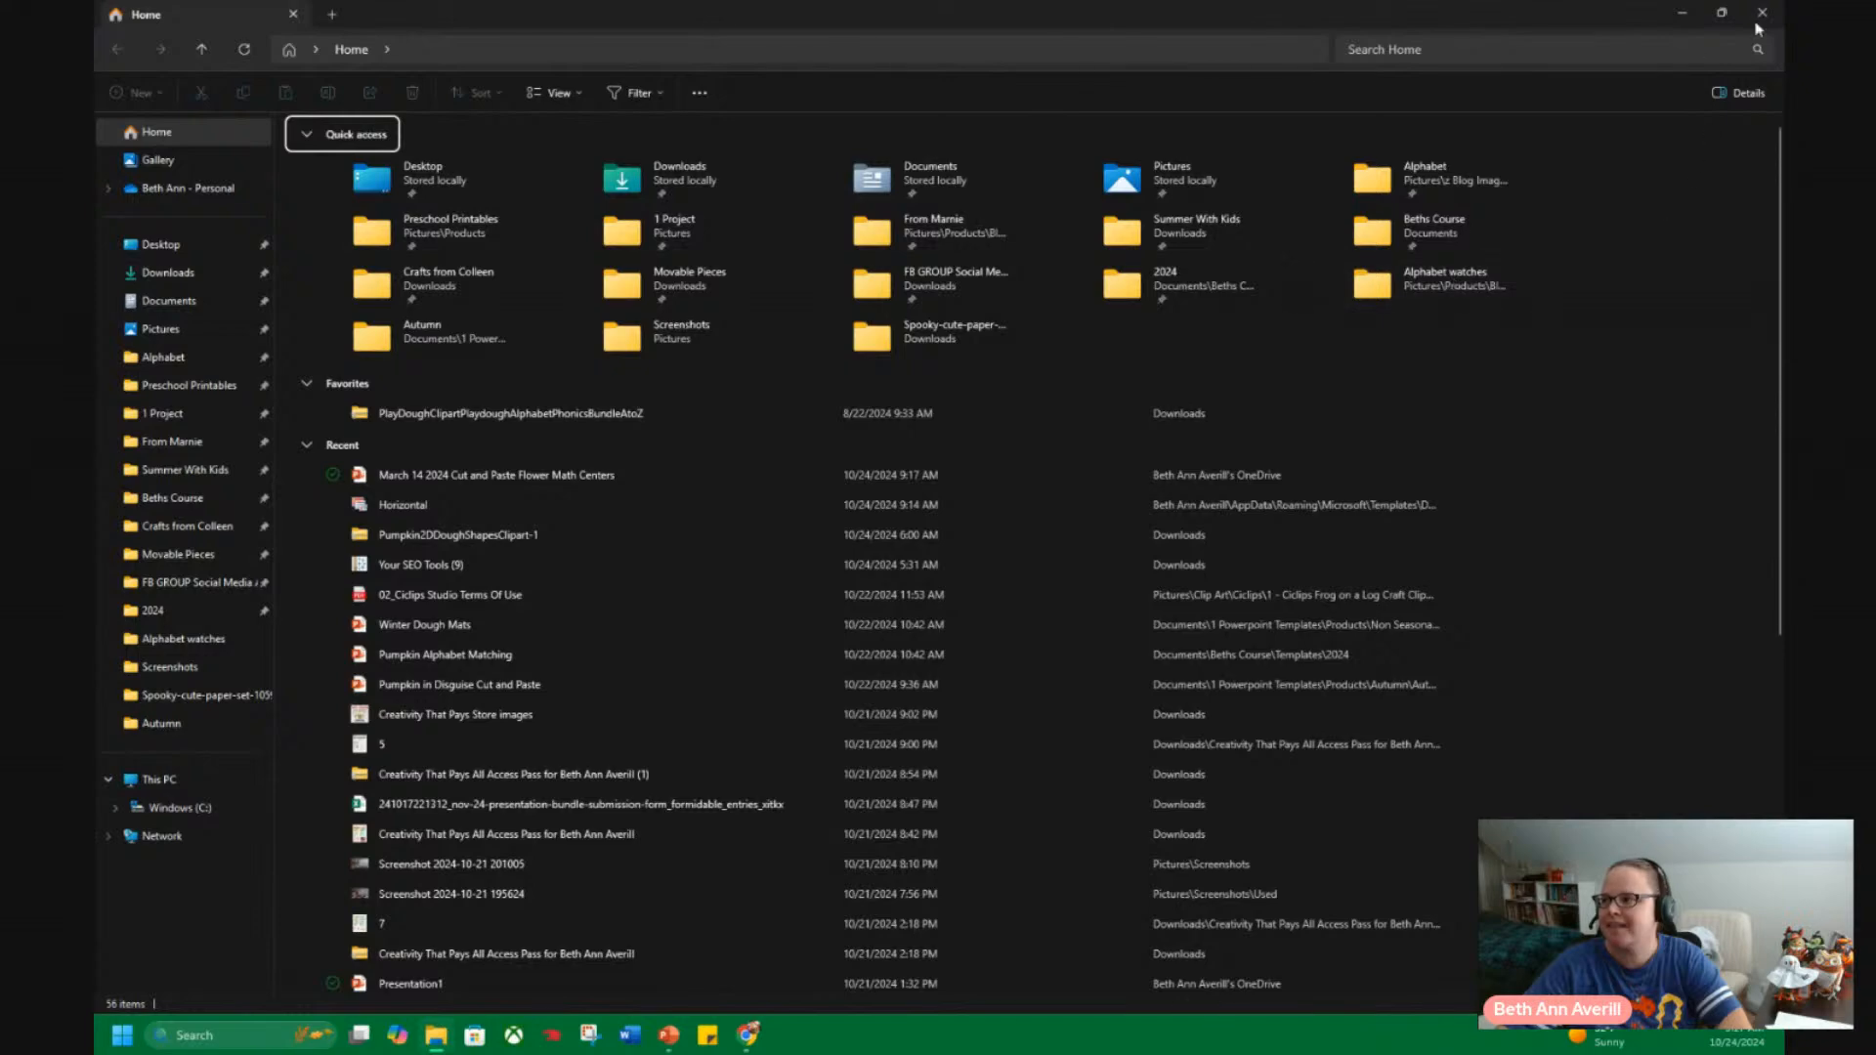
click(1762, 12)
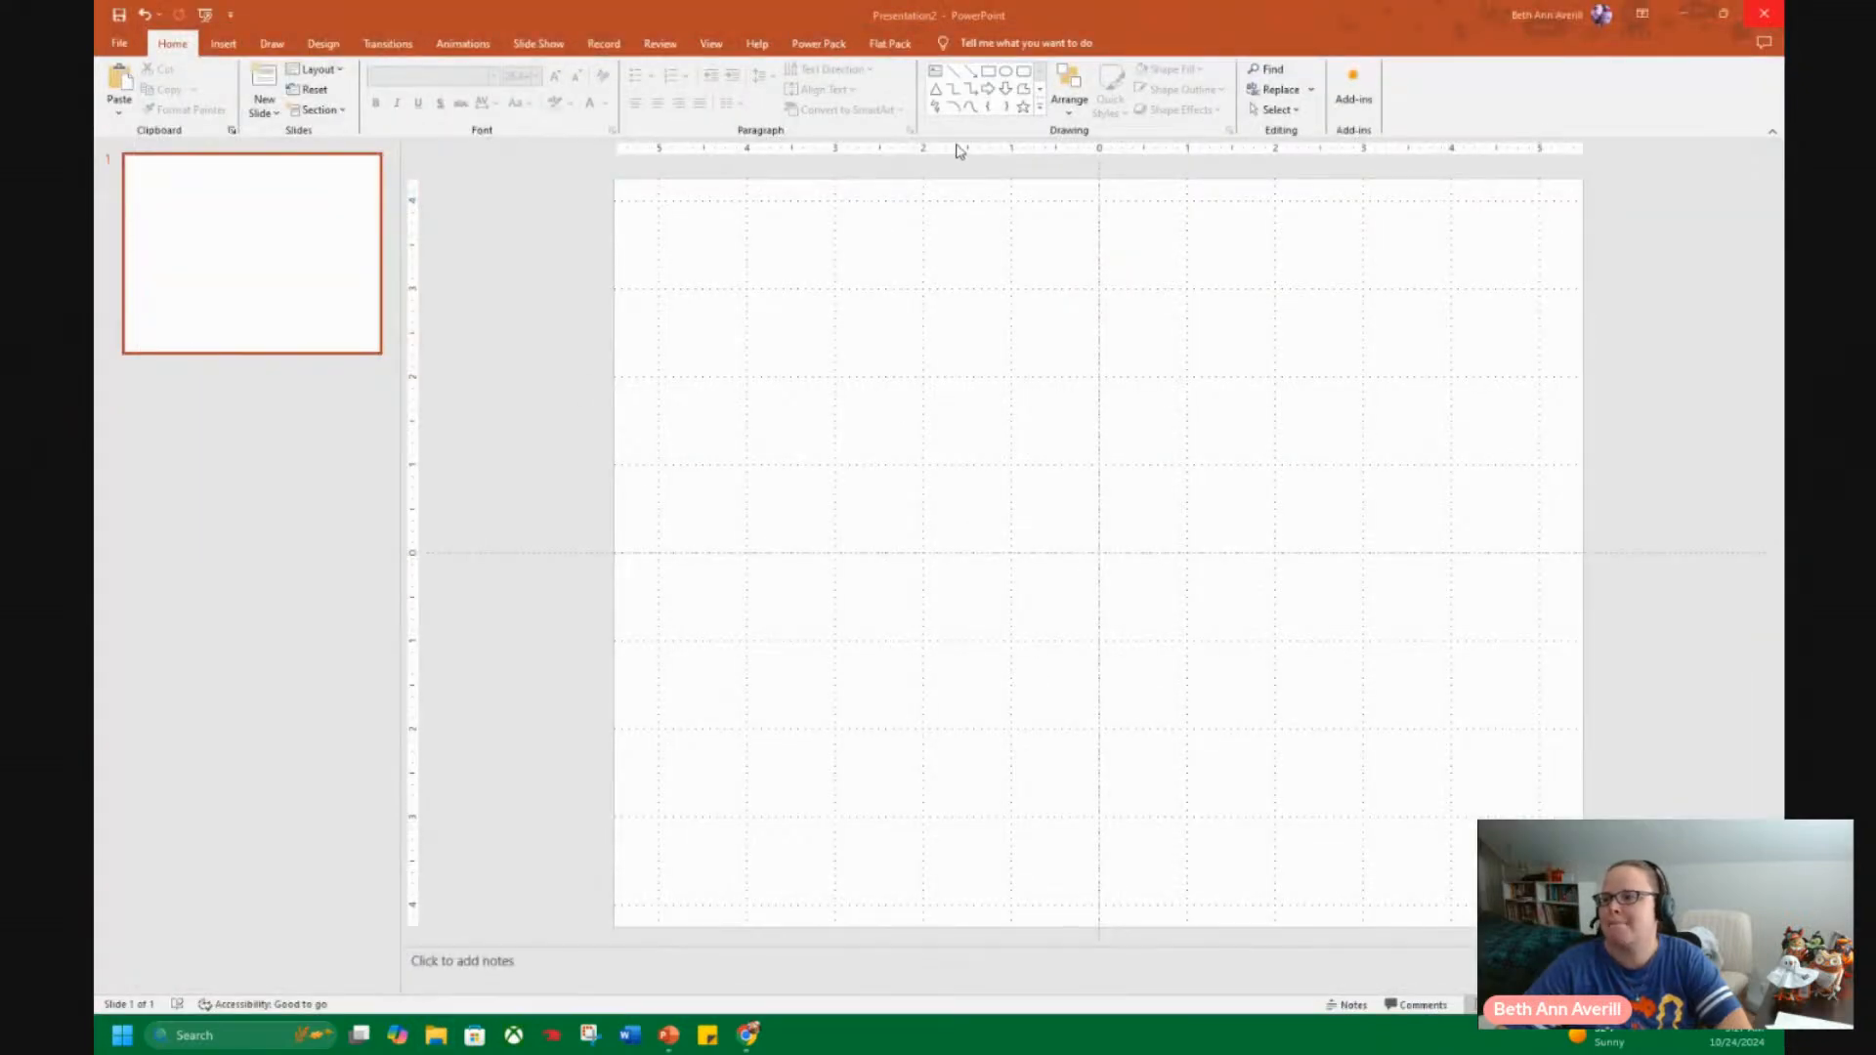
Insert a table with four columns and three rows on the blank slide.
click(224, 44)
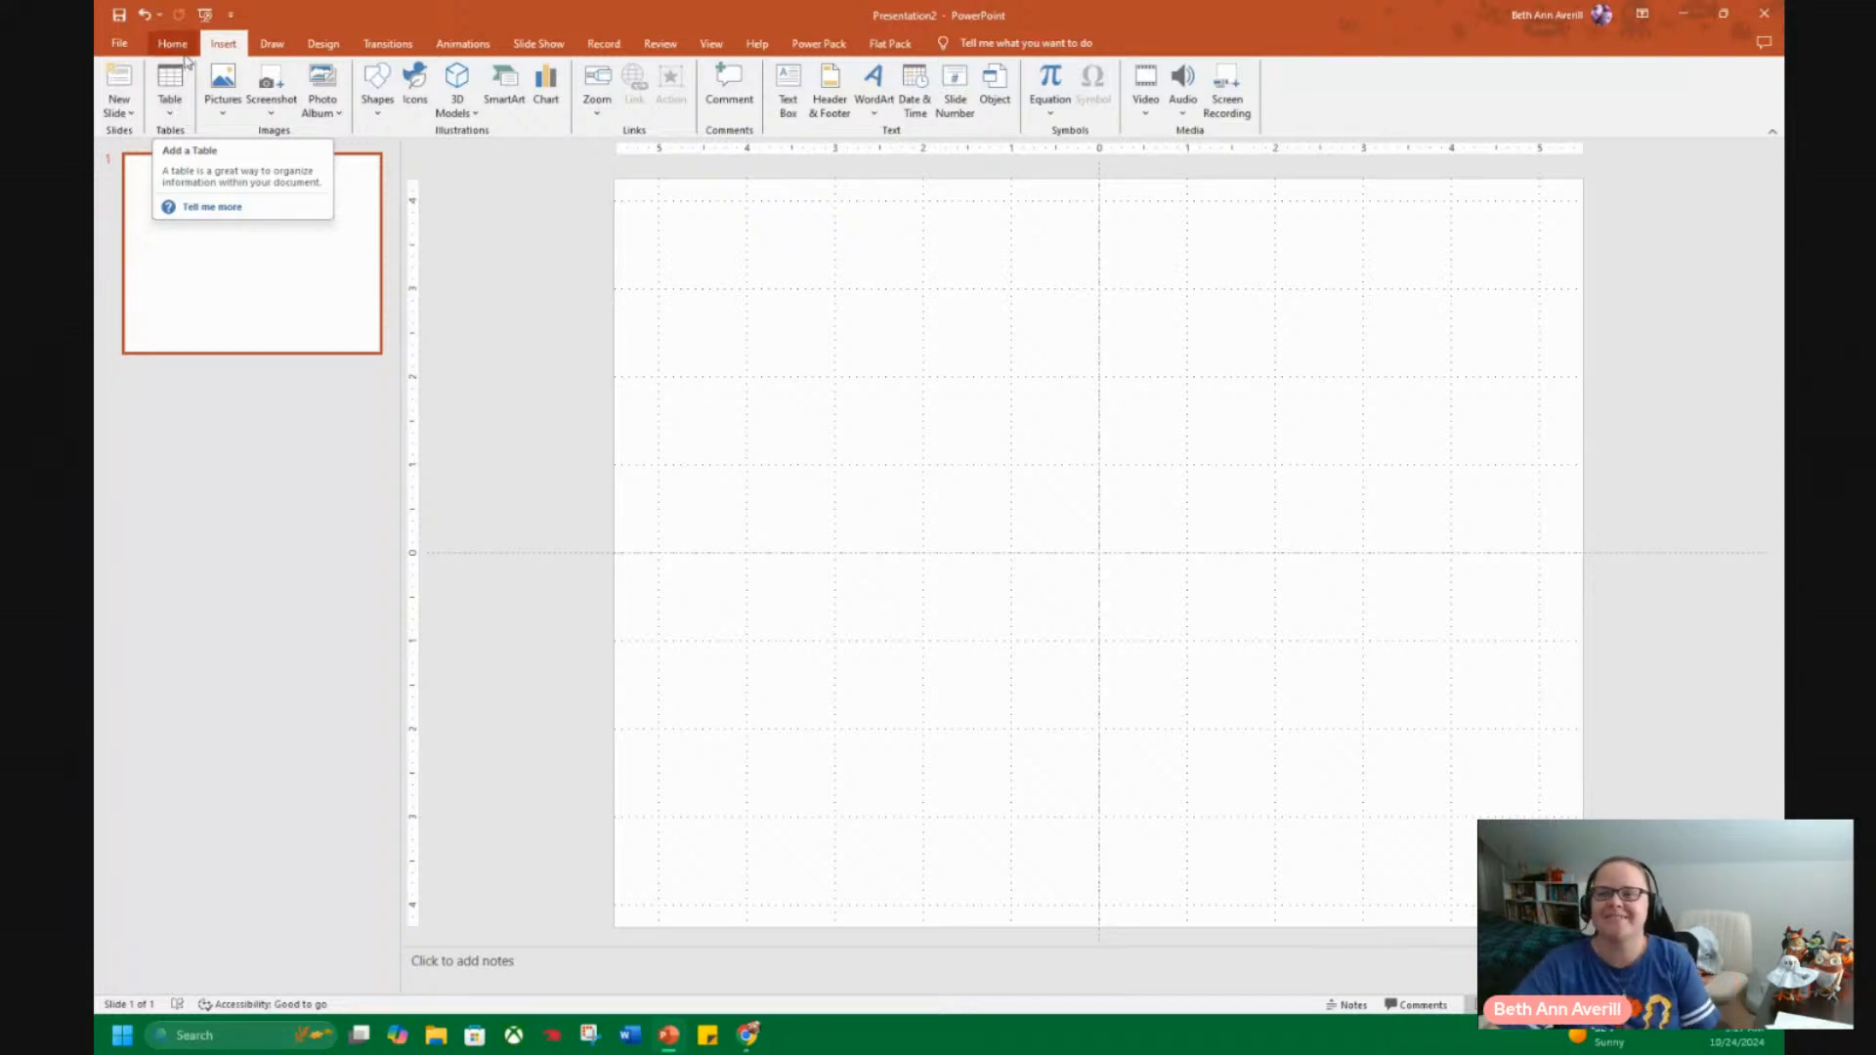
click(170, 105)
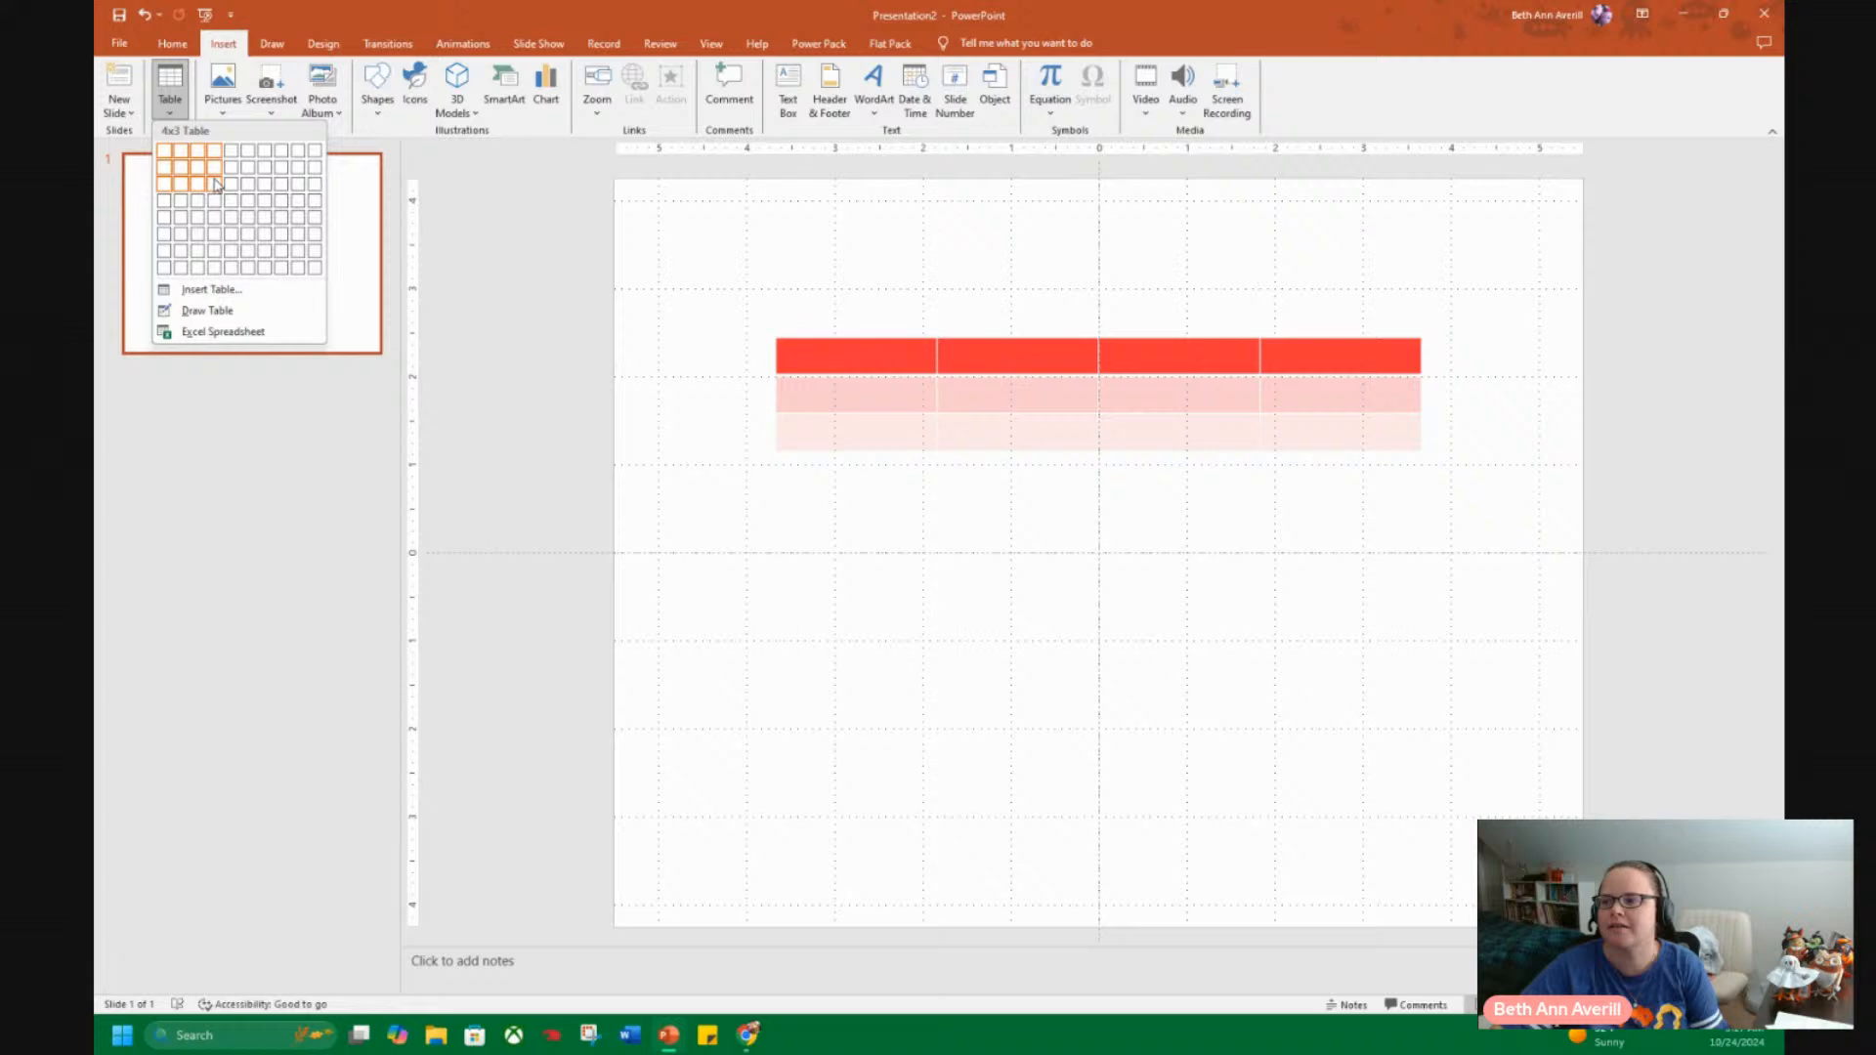
click(216, 183)
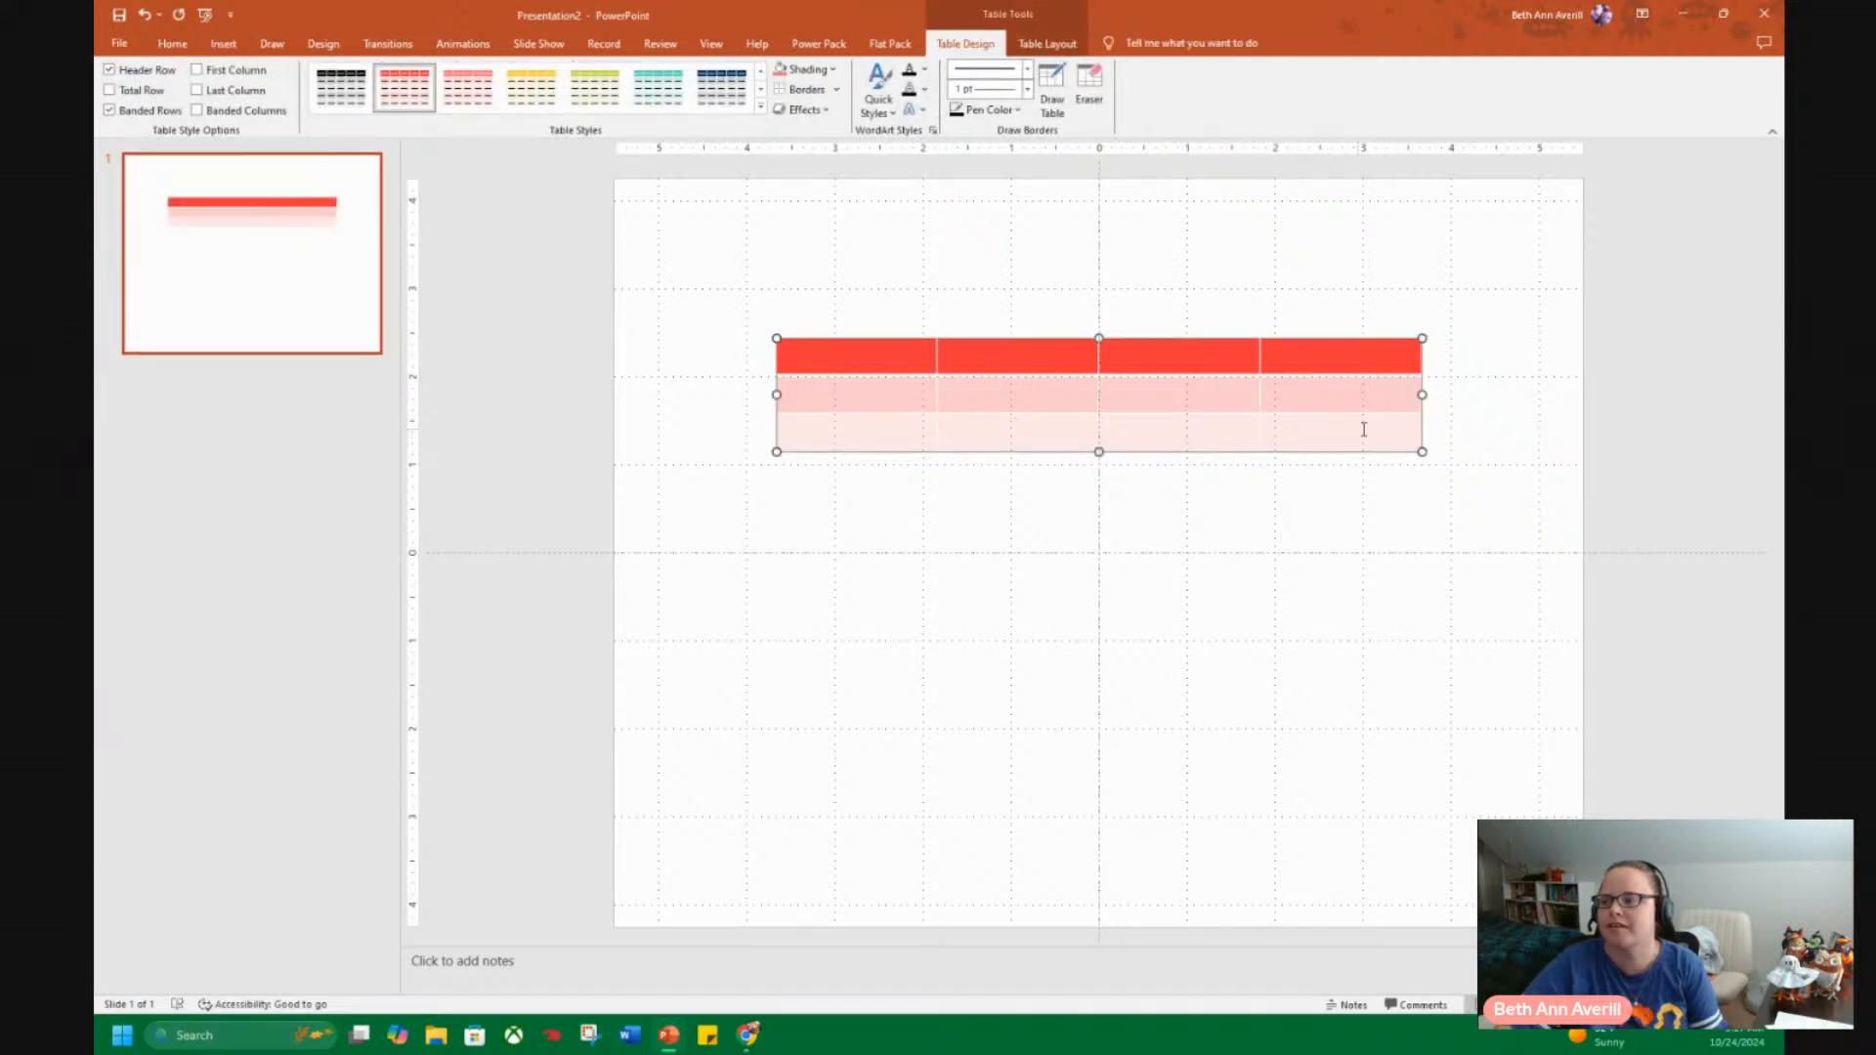
Resize the table to about 5.25 by 4 inches so it fills the slide's upper-left quadrant up to the centre guides.
drag(1423, 395, 1100, 554)
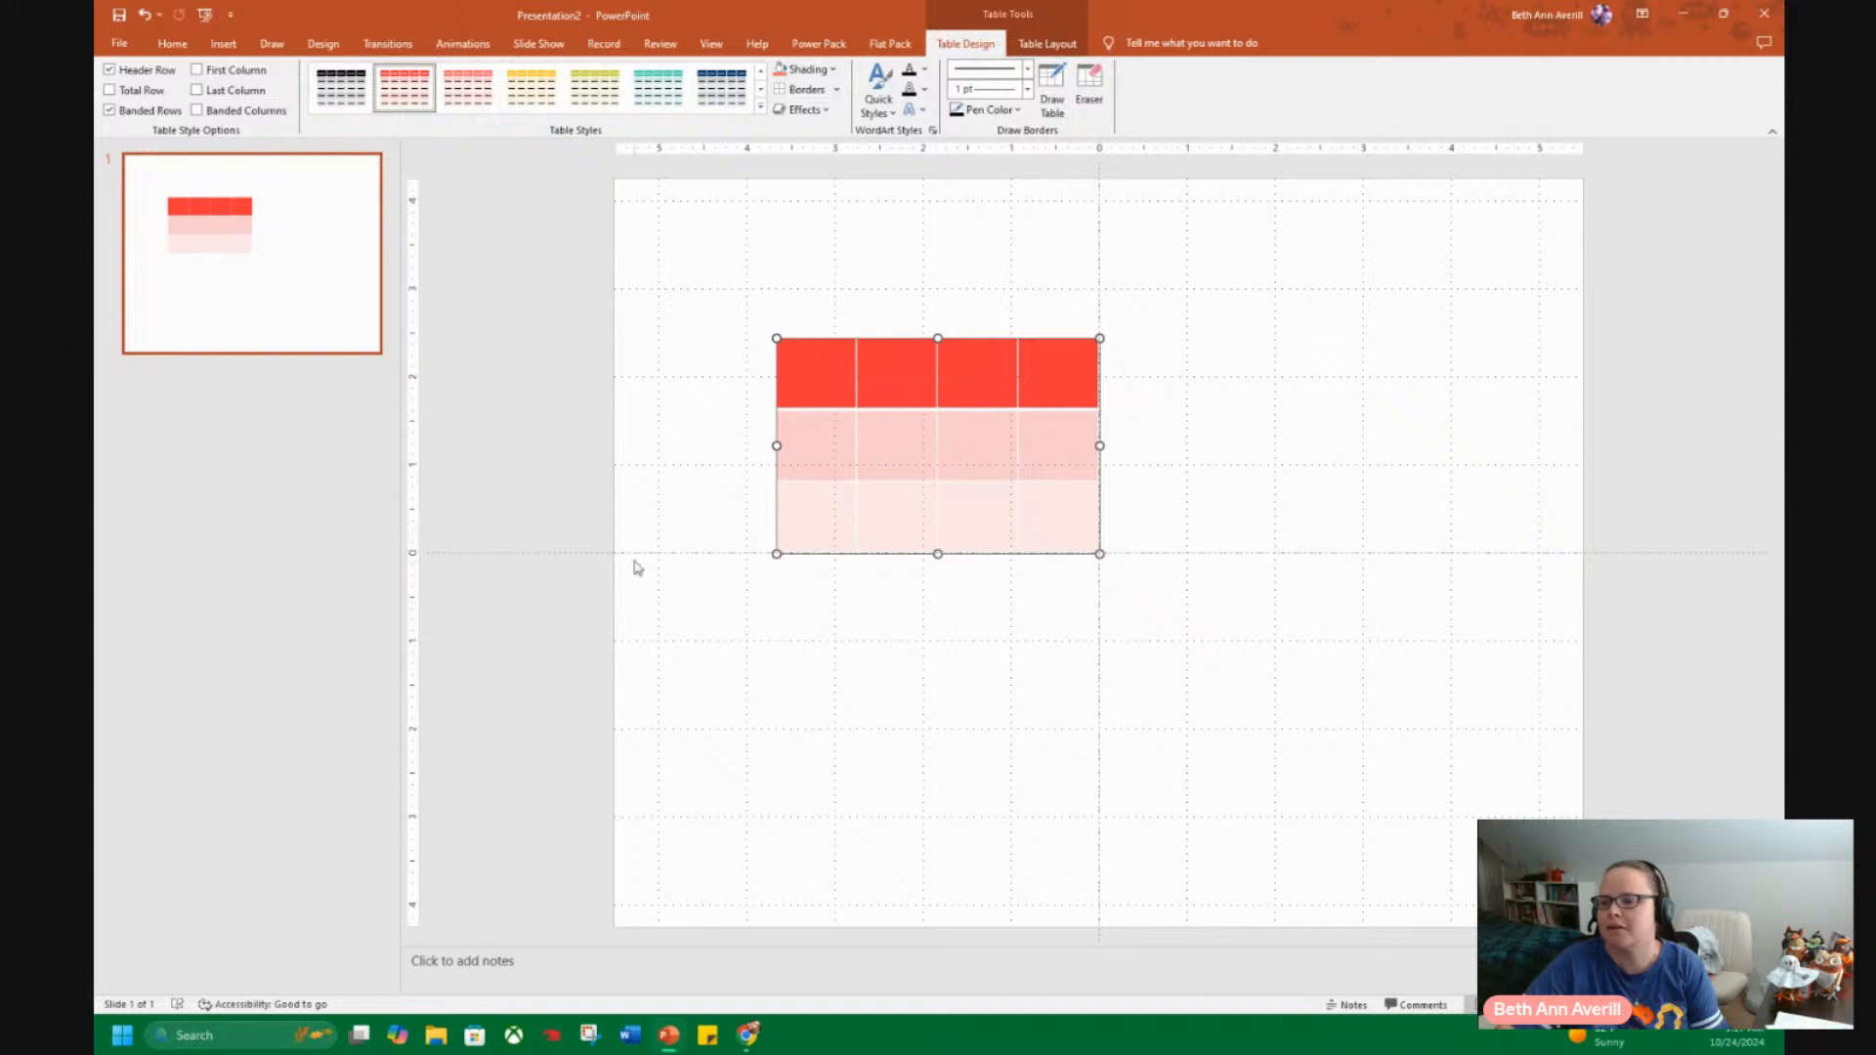
drag(777, 338, 660, 212)
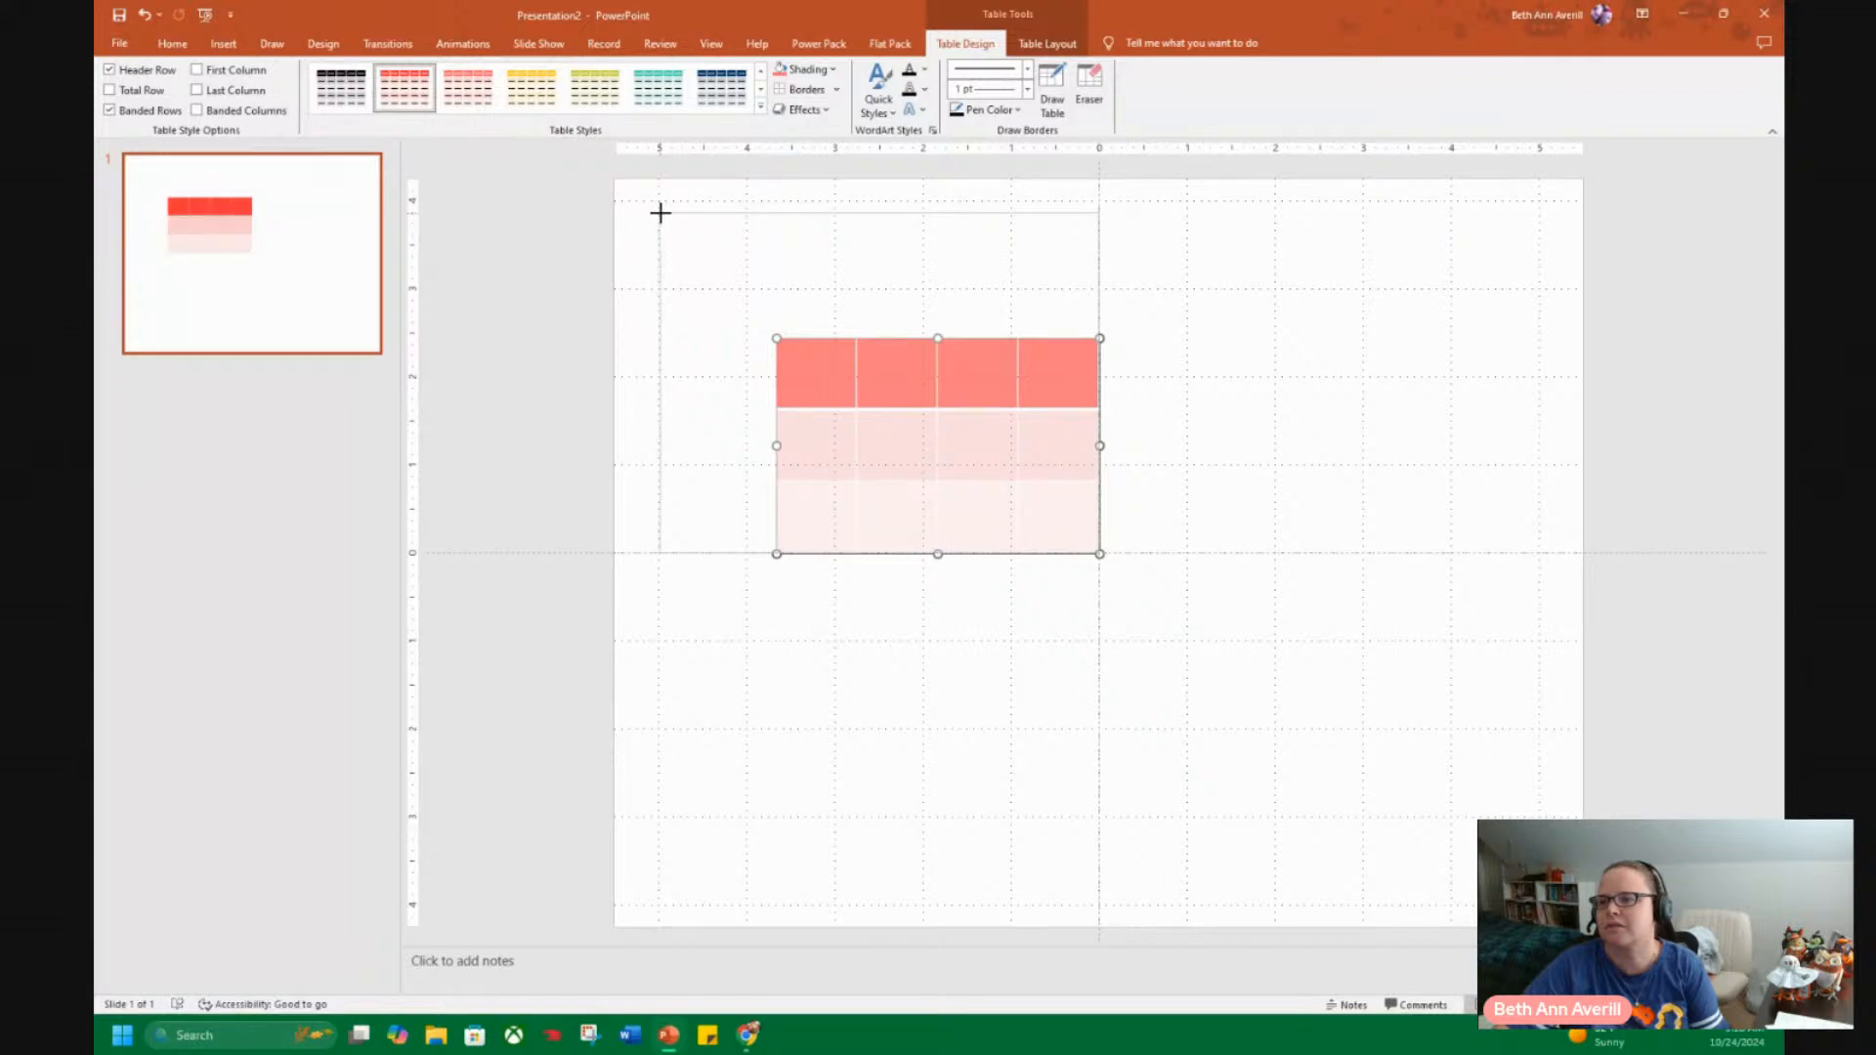
drag(660, 214, 637, 200)
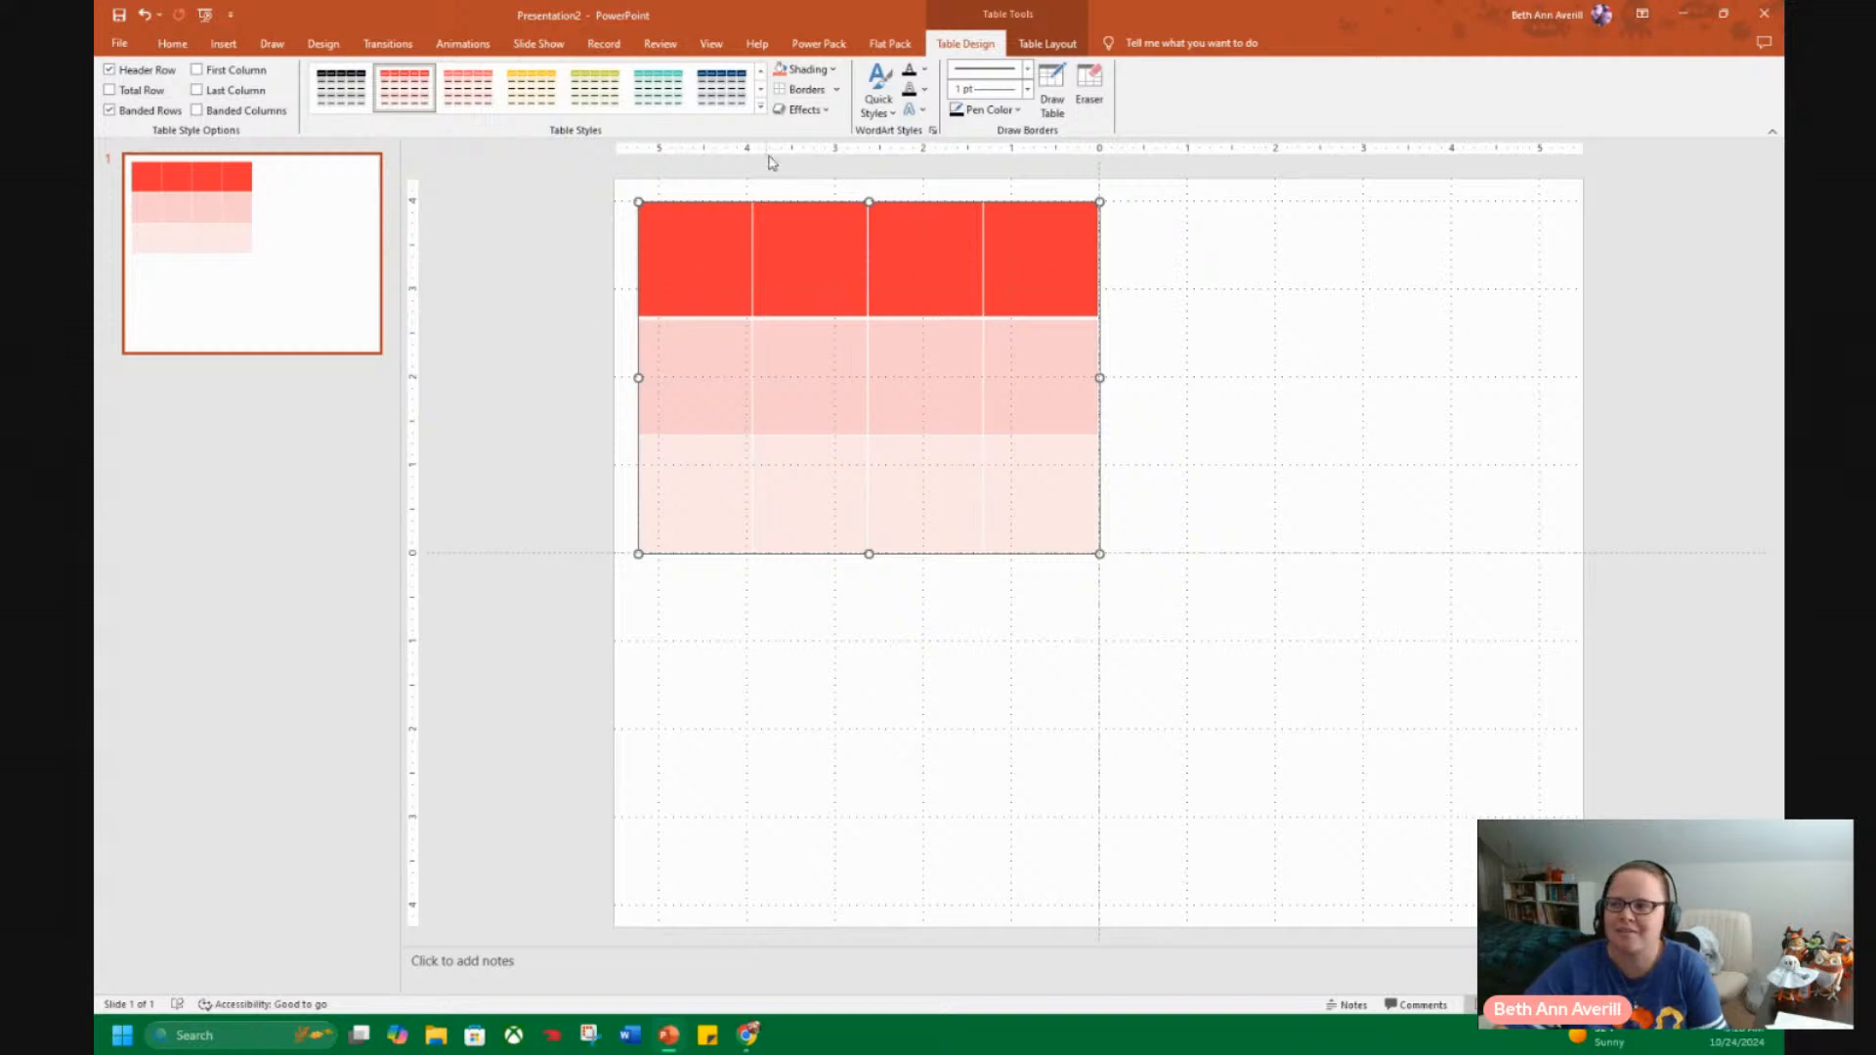
Set the table's border pen weight to 3 pt.
click(1027, 89)
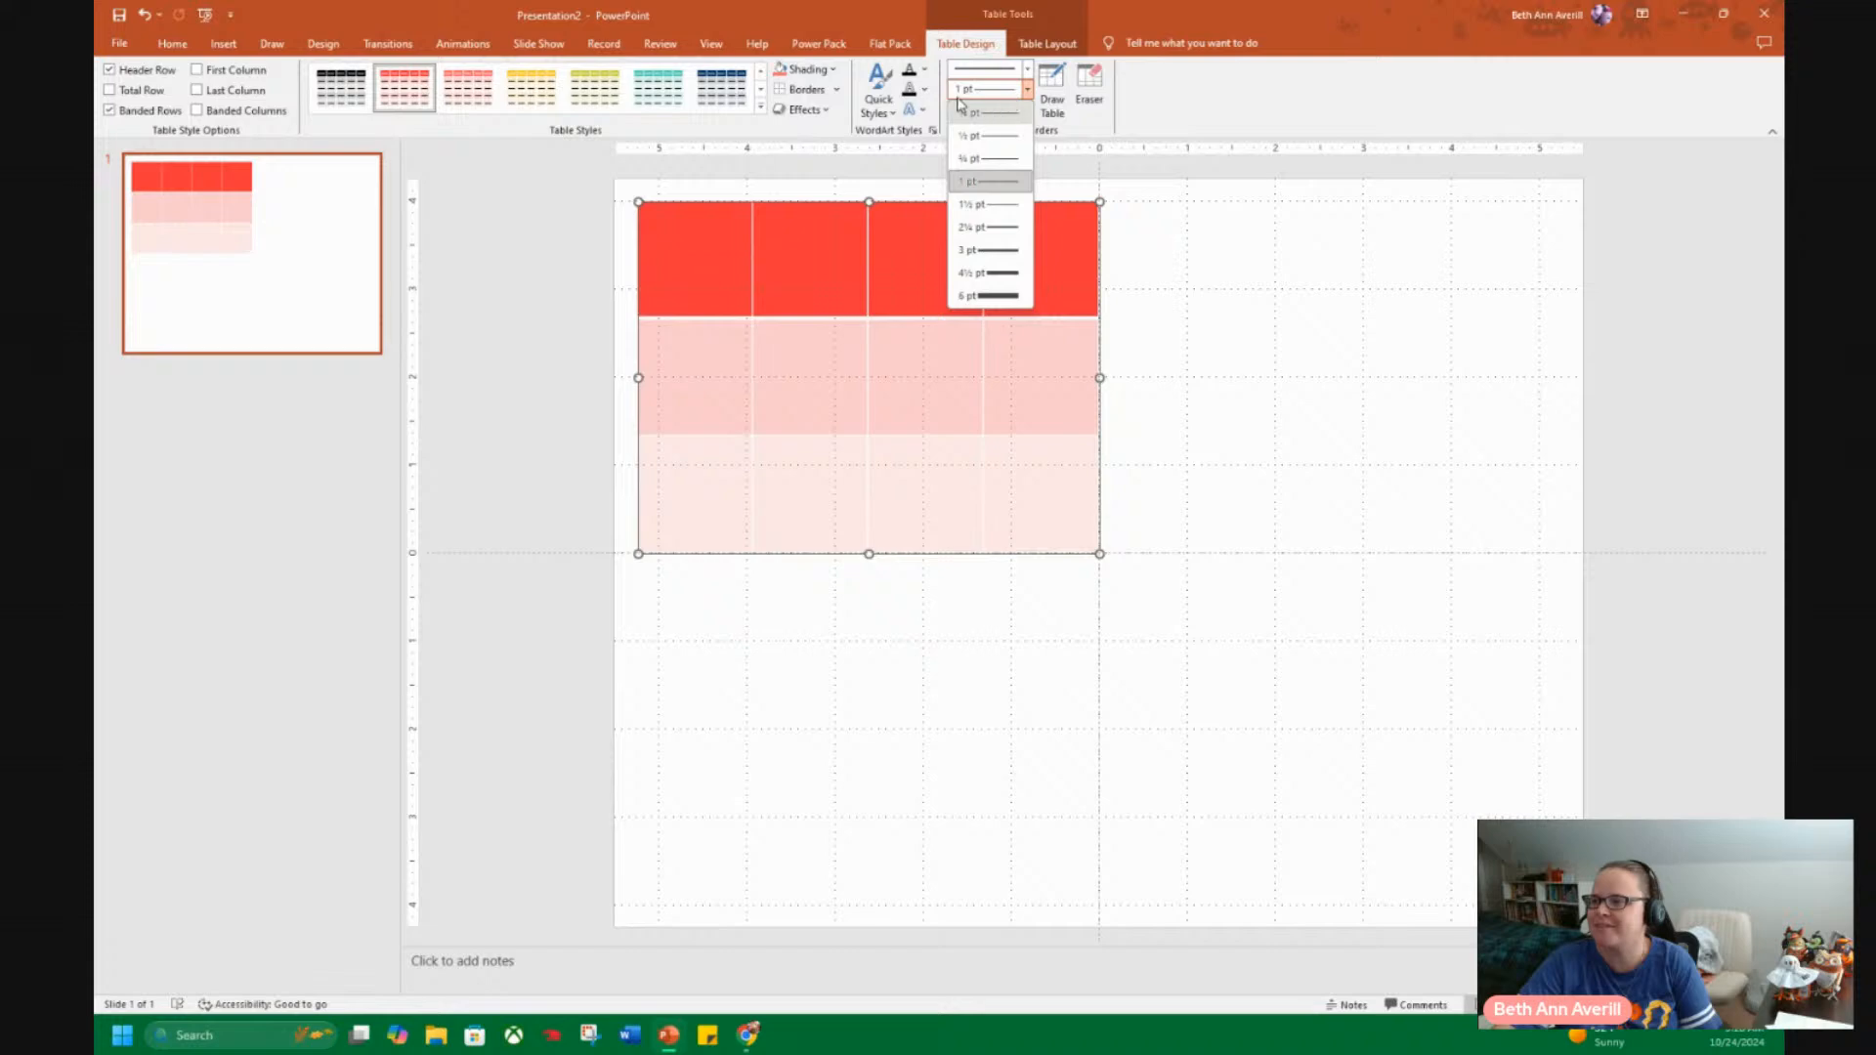
click(1021, 92)
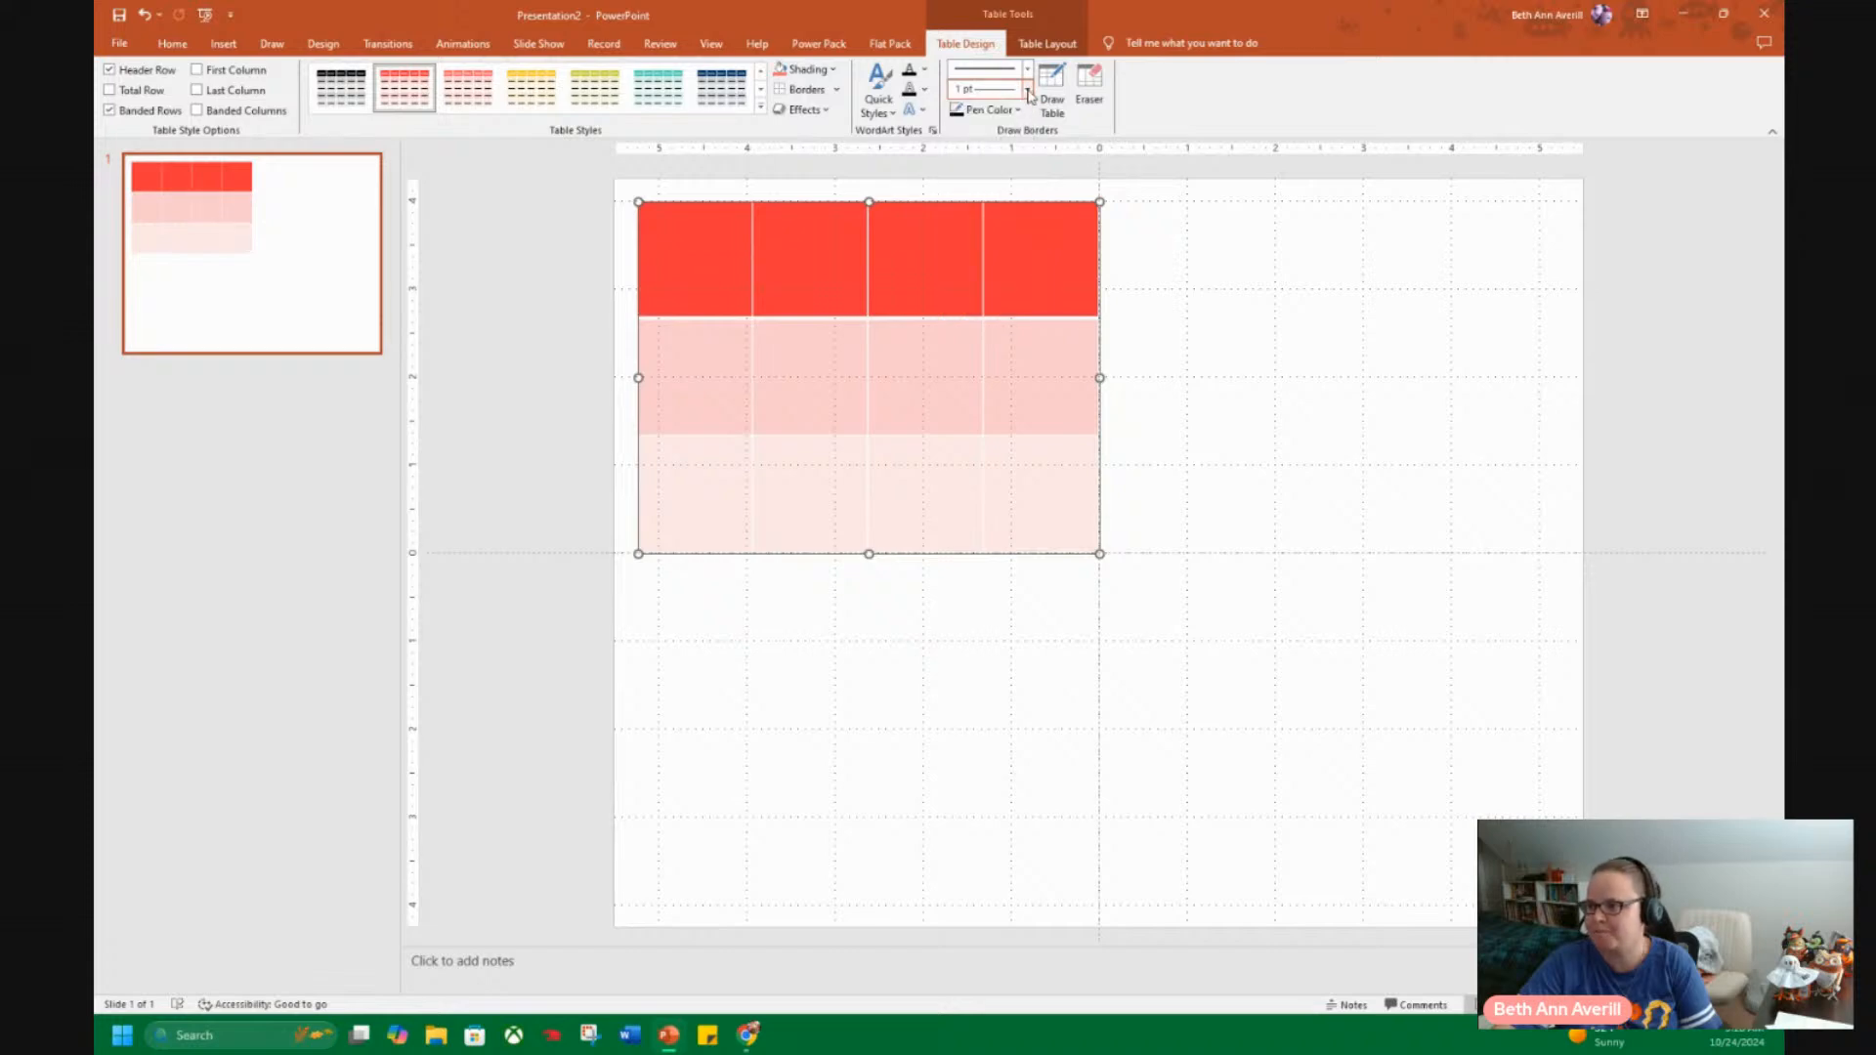
click(1028, 91)
click(995, 251)
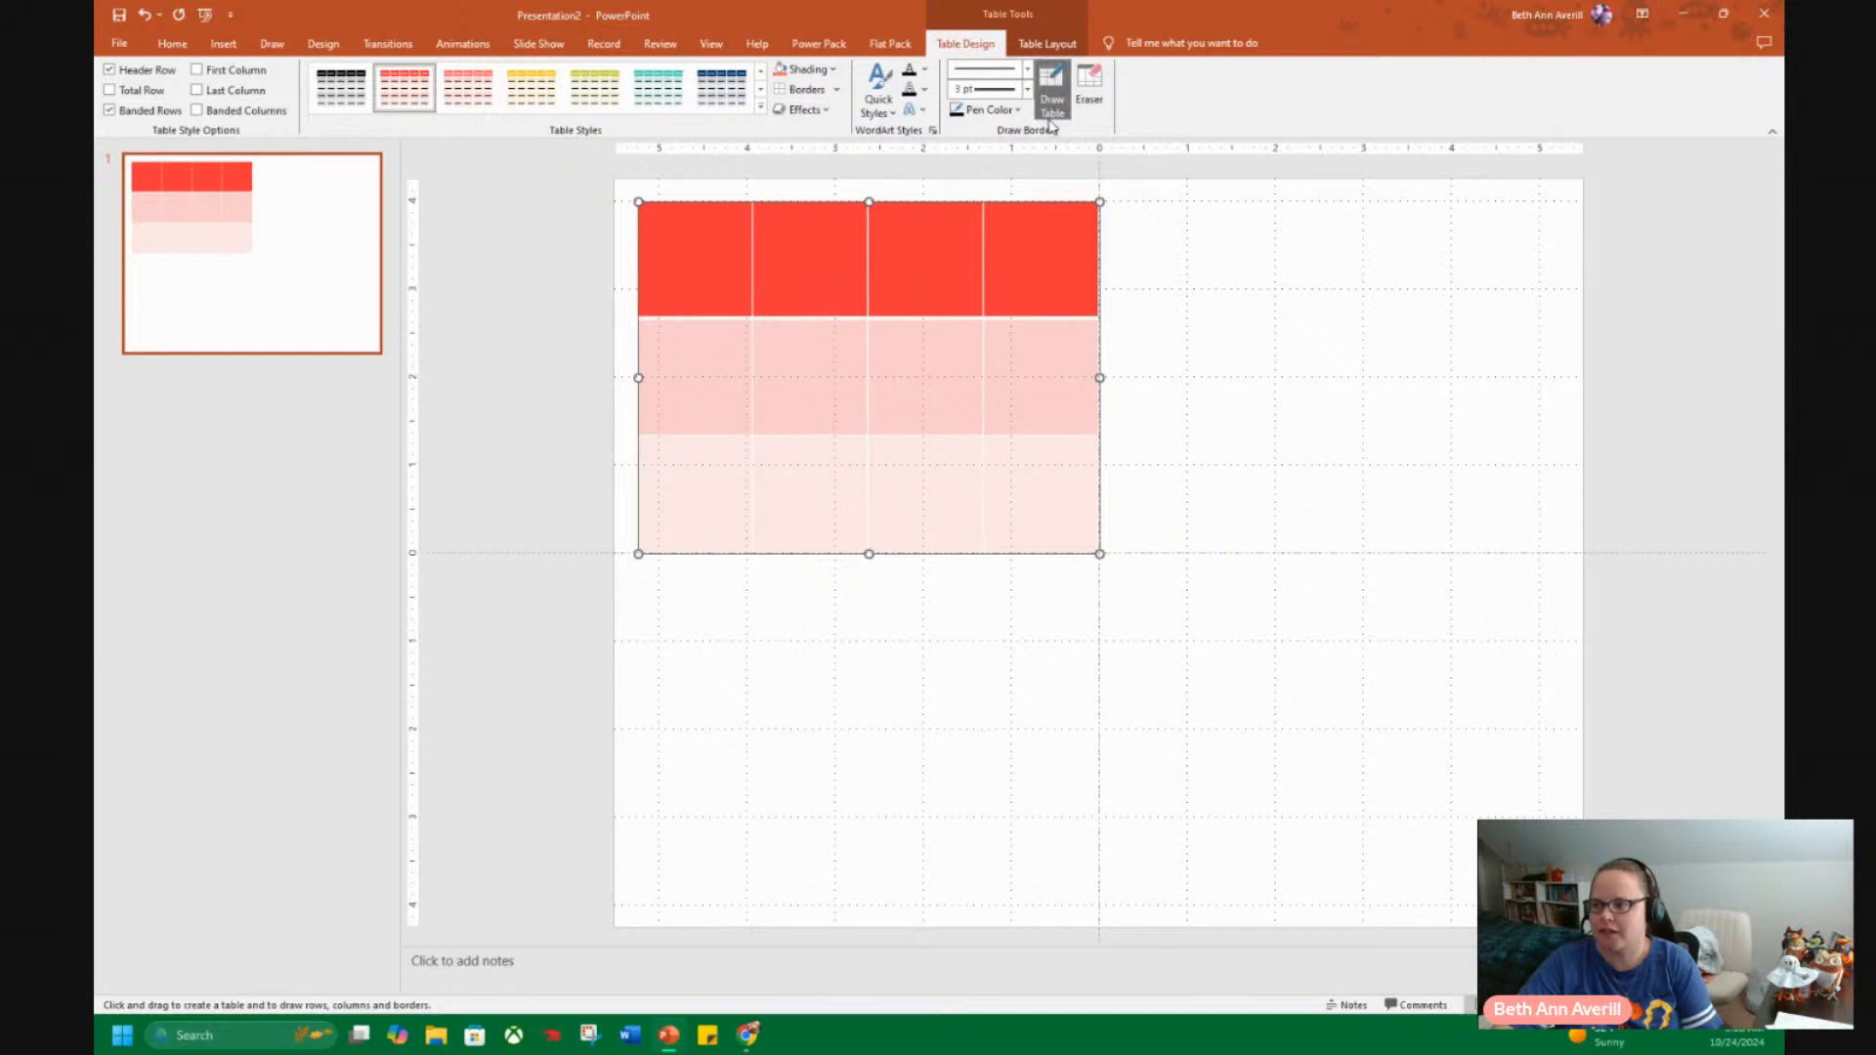
Apply all borders to the whole four-by-three table and shade its cells white.
click(836, 90)
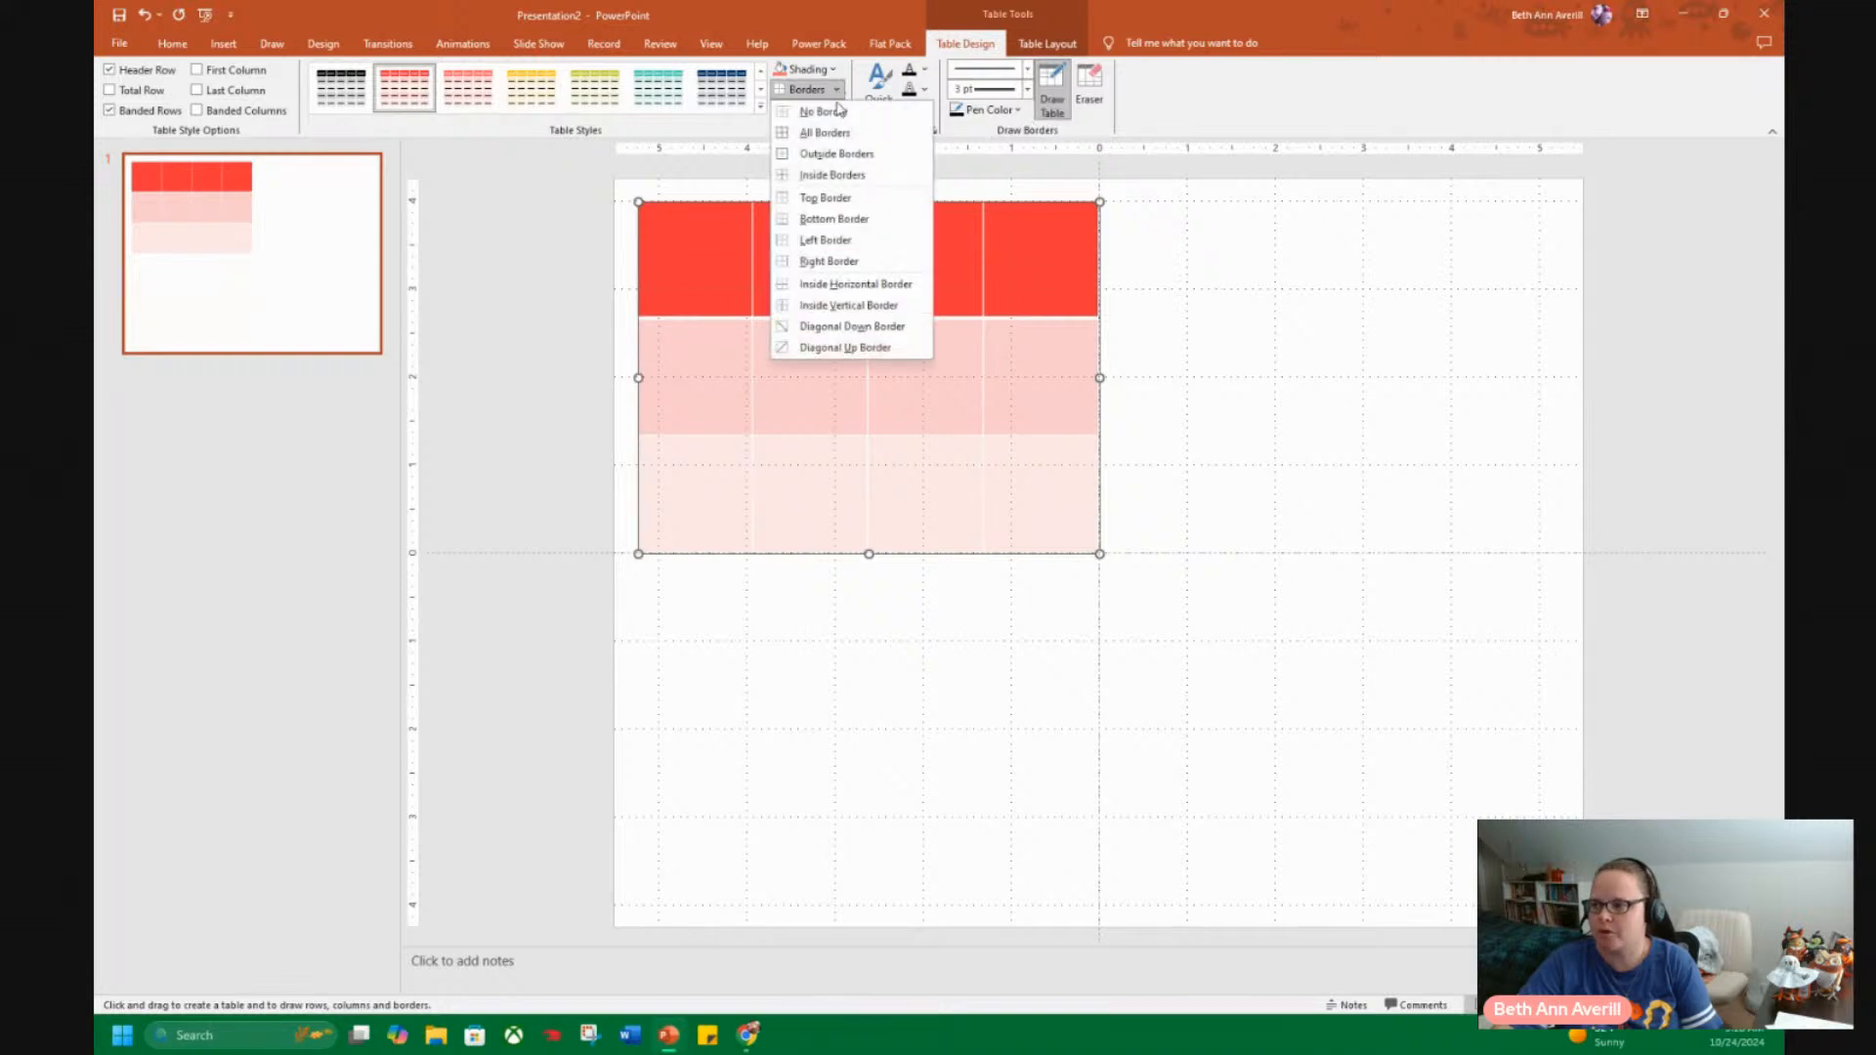
click(824, 133)
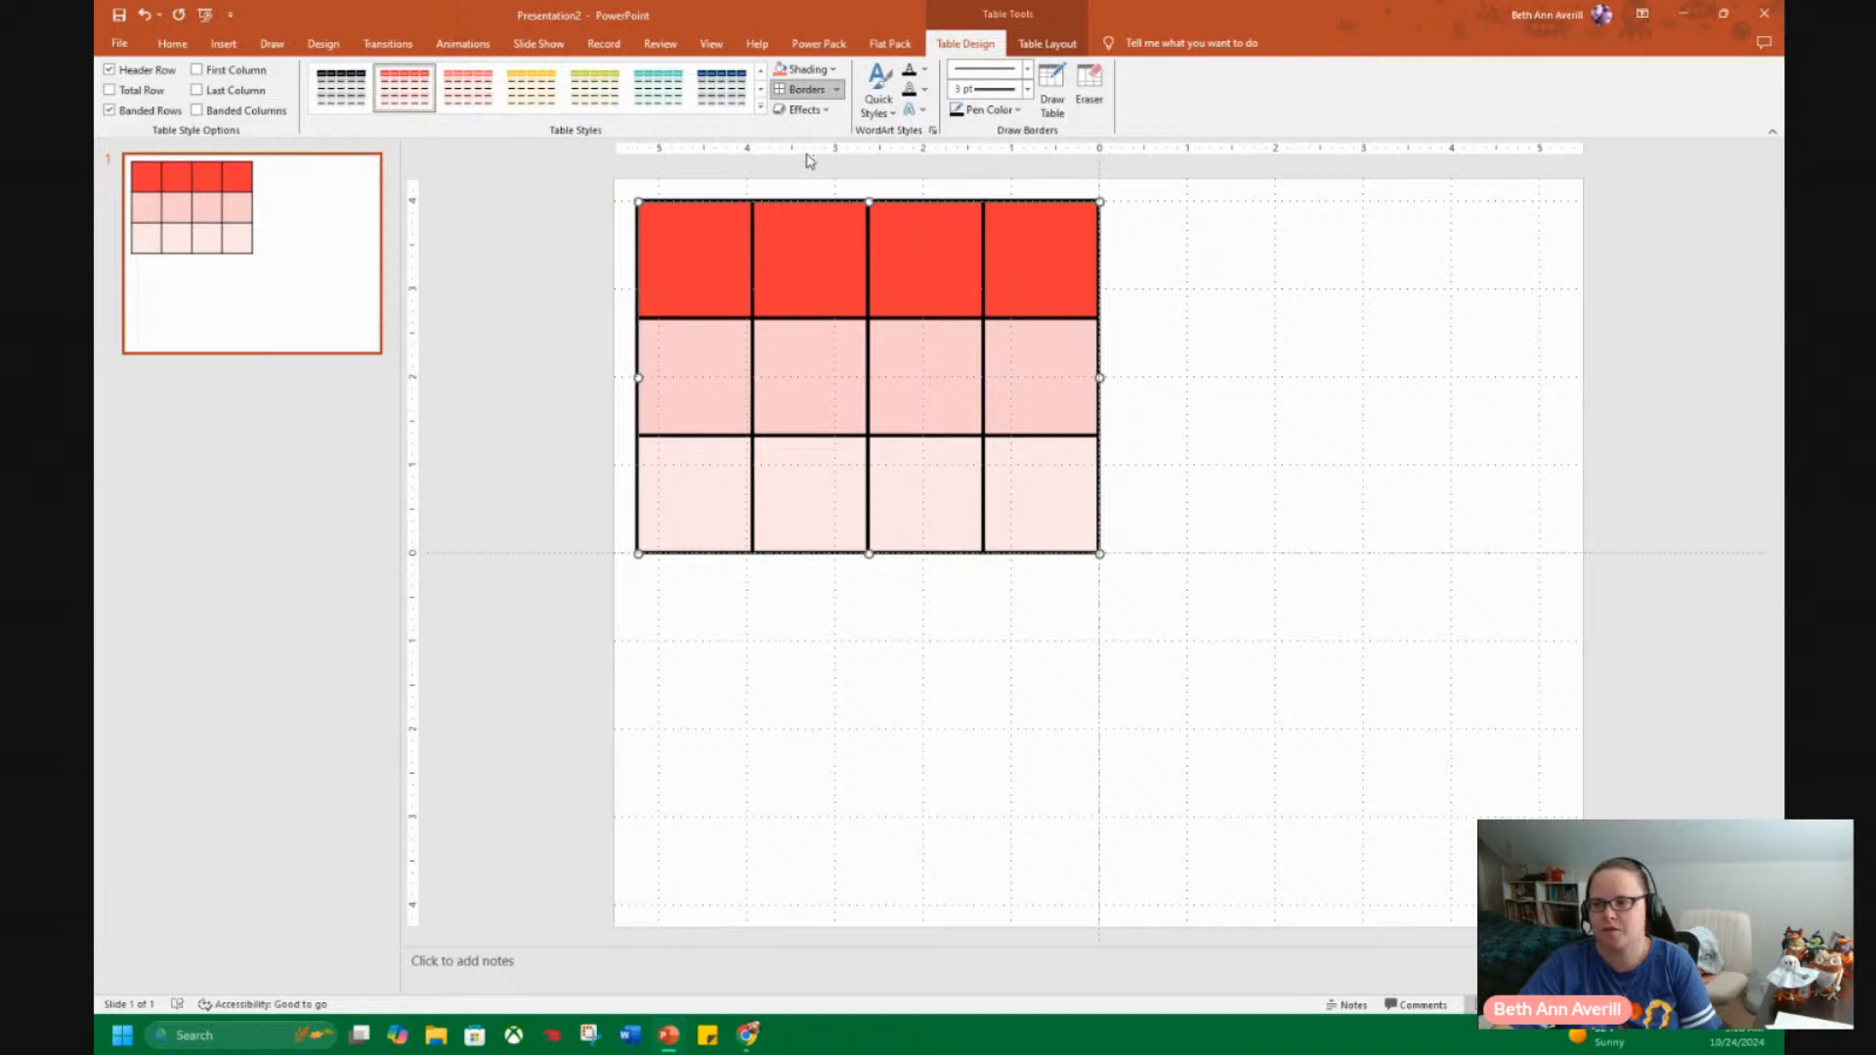
click(832, 70)
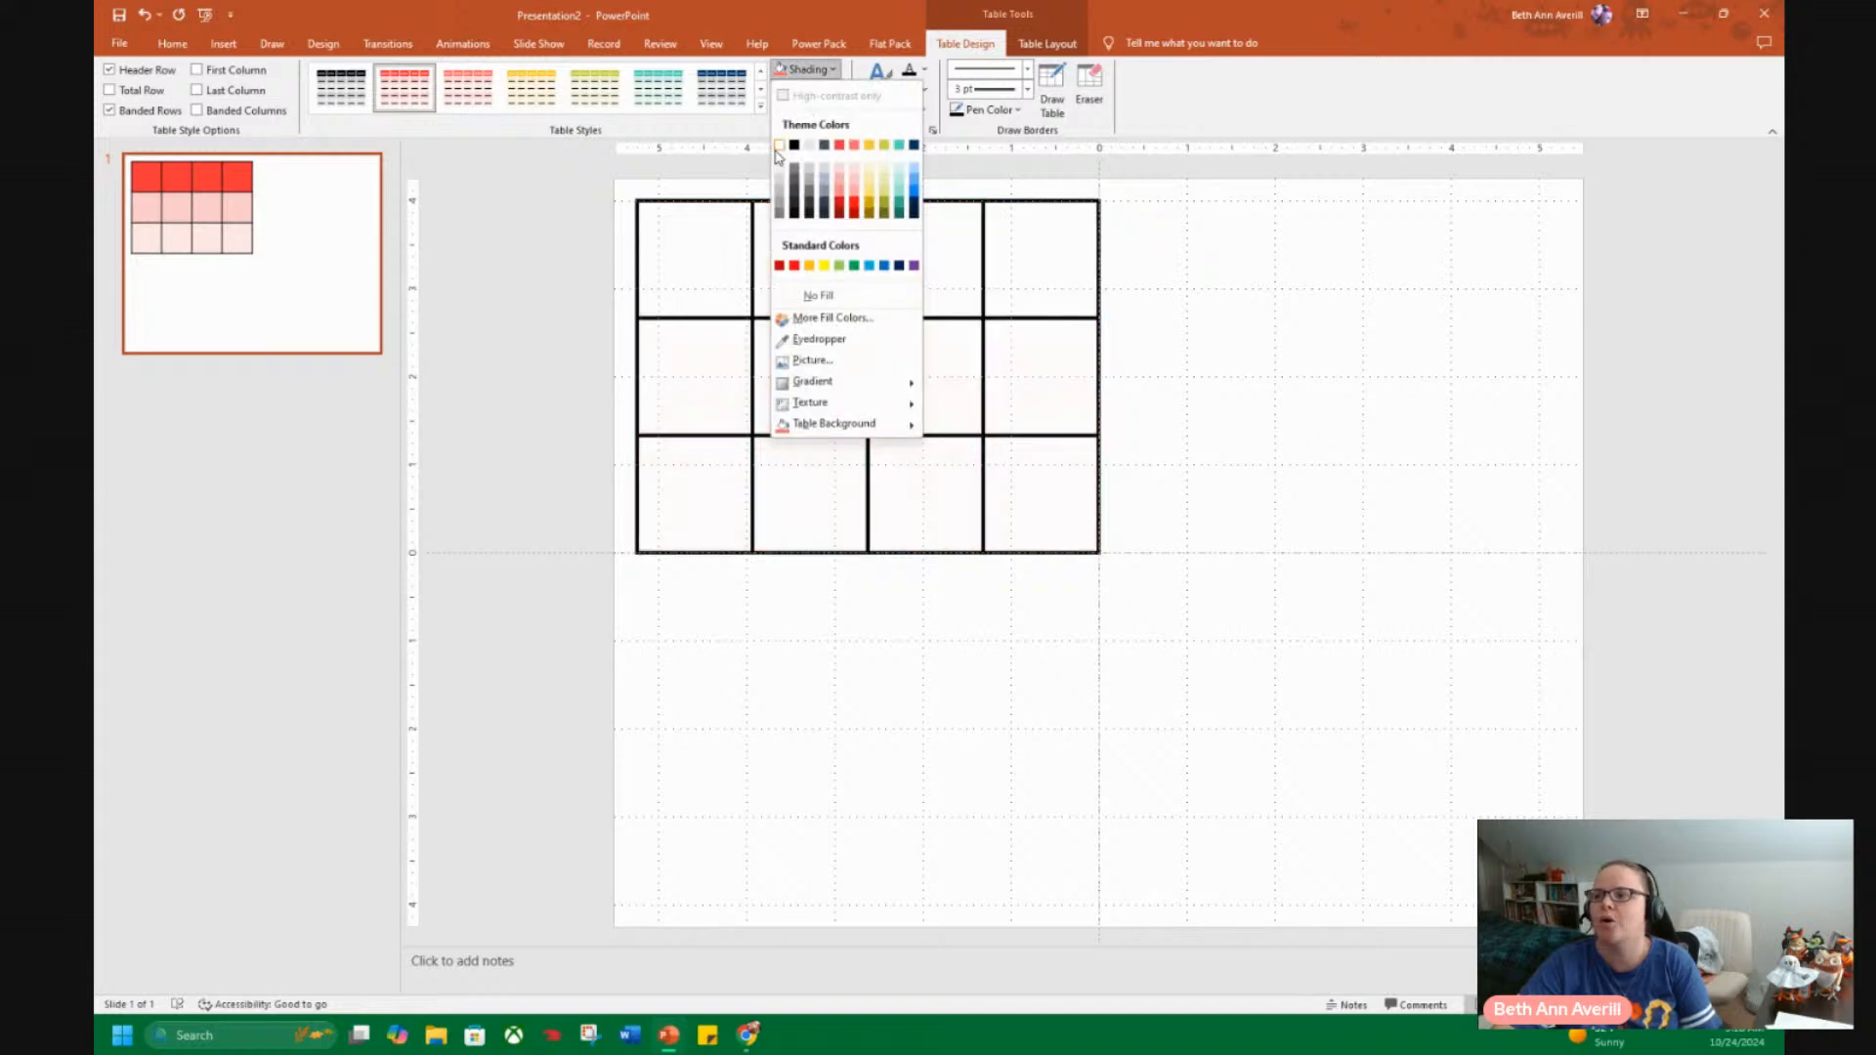
click(779, 147)
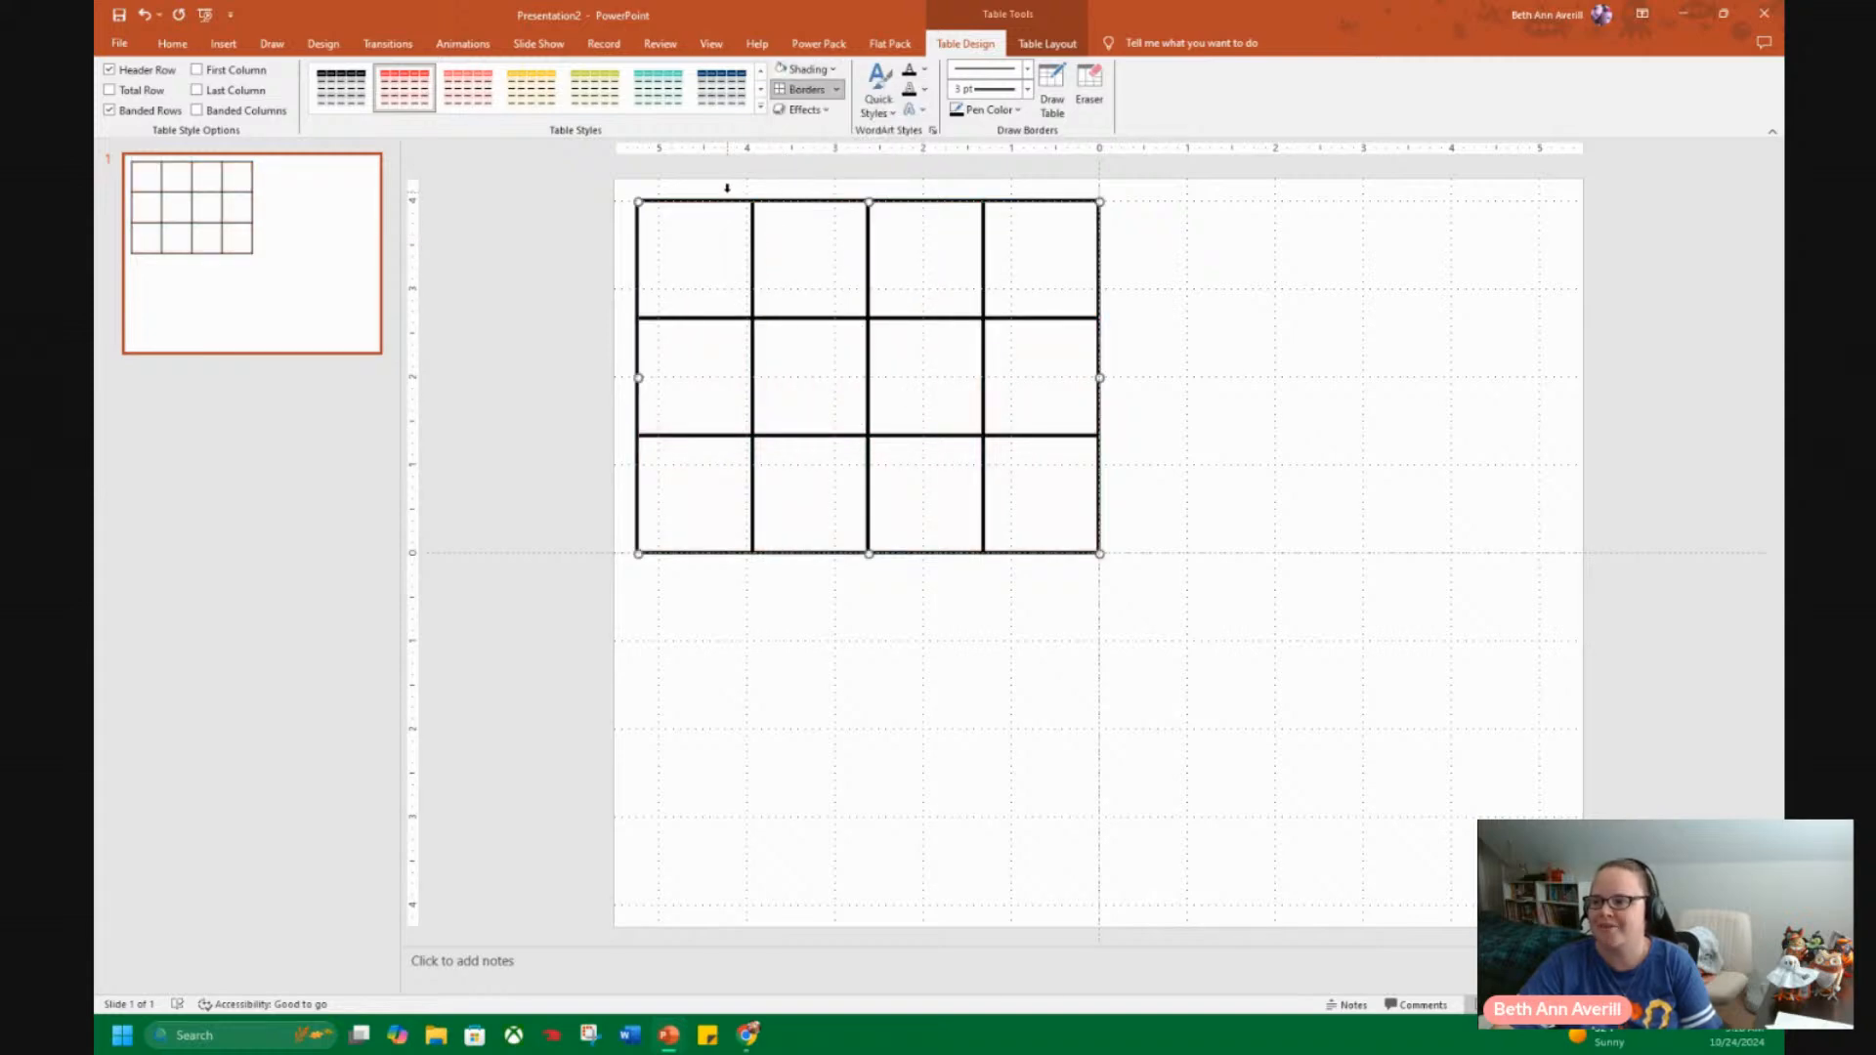
Remove the inside borders from the table's first three columns, leaving one large box beside the three small cells.
drag(727, 187, 806, 187)
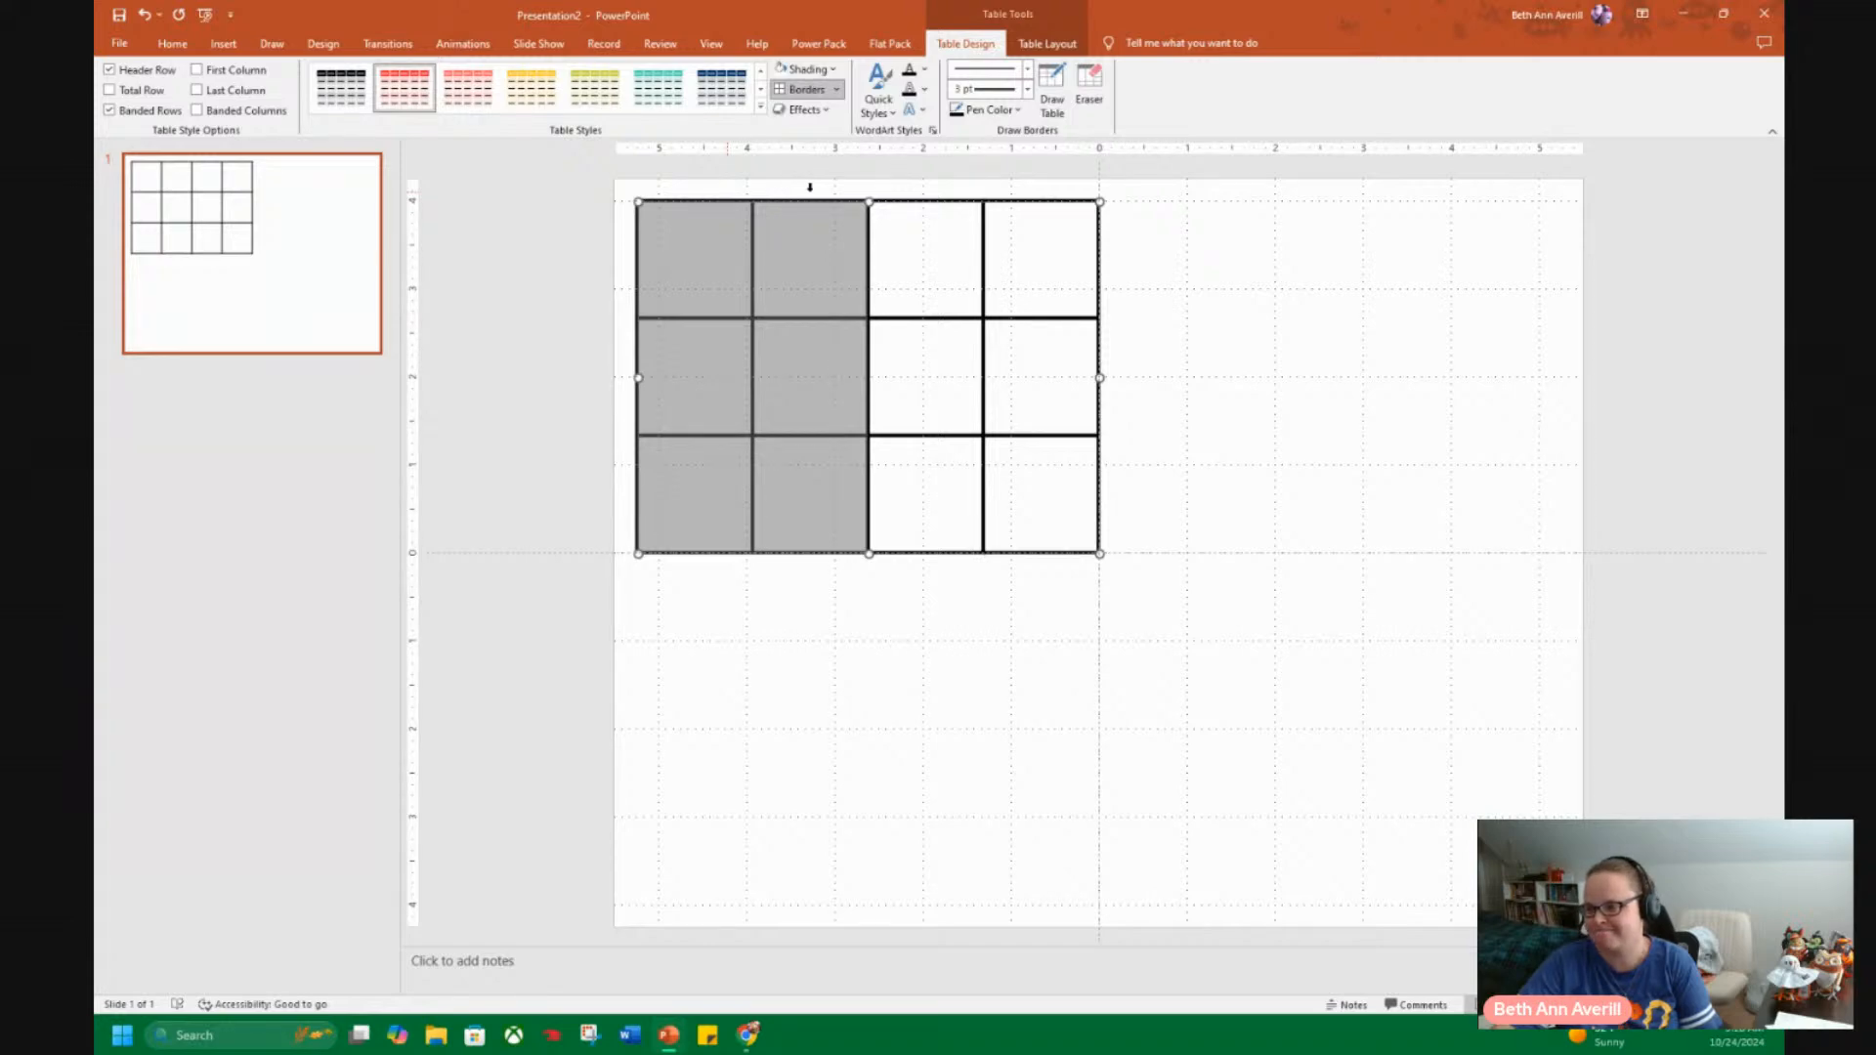
drag(848, 195, 919, 201)
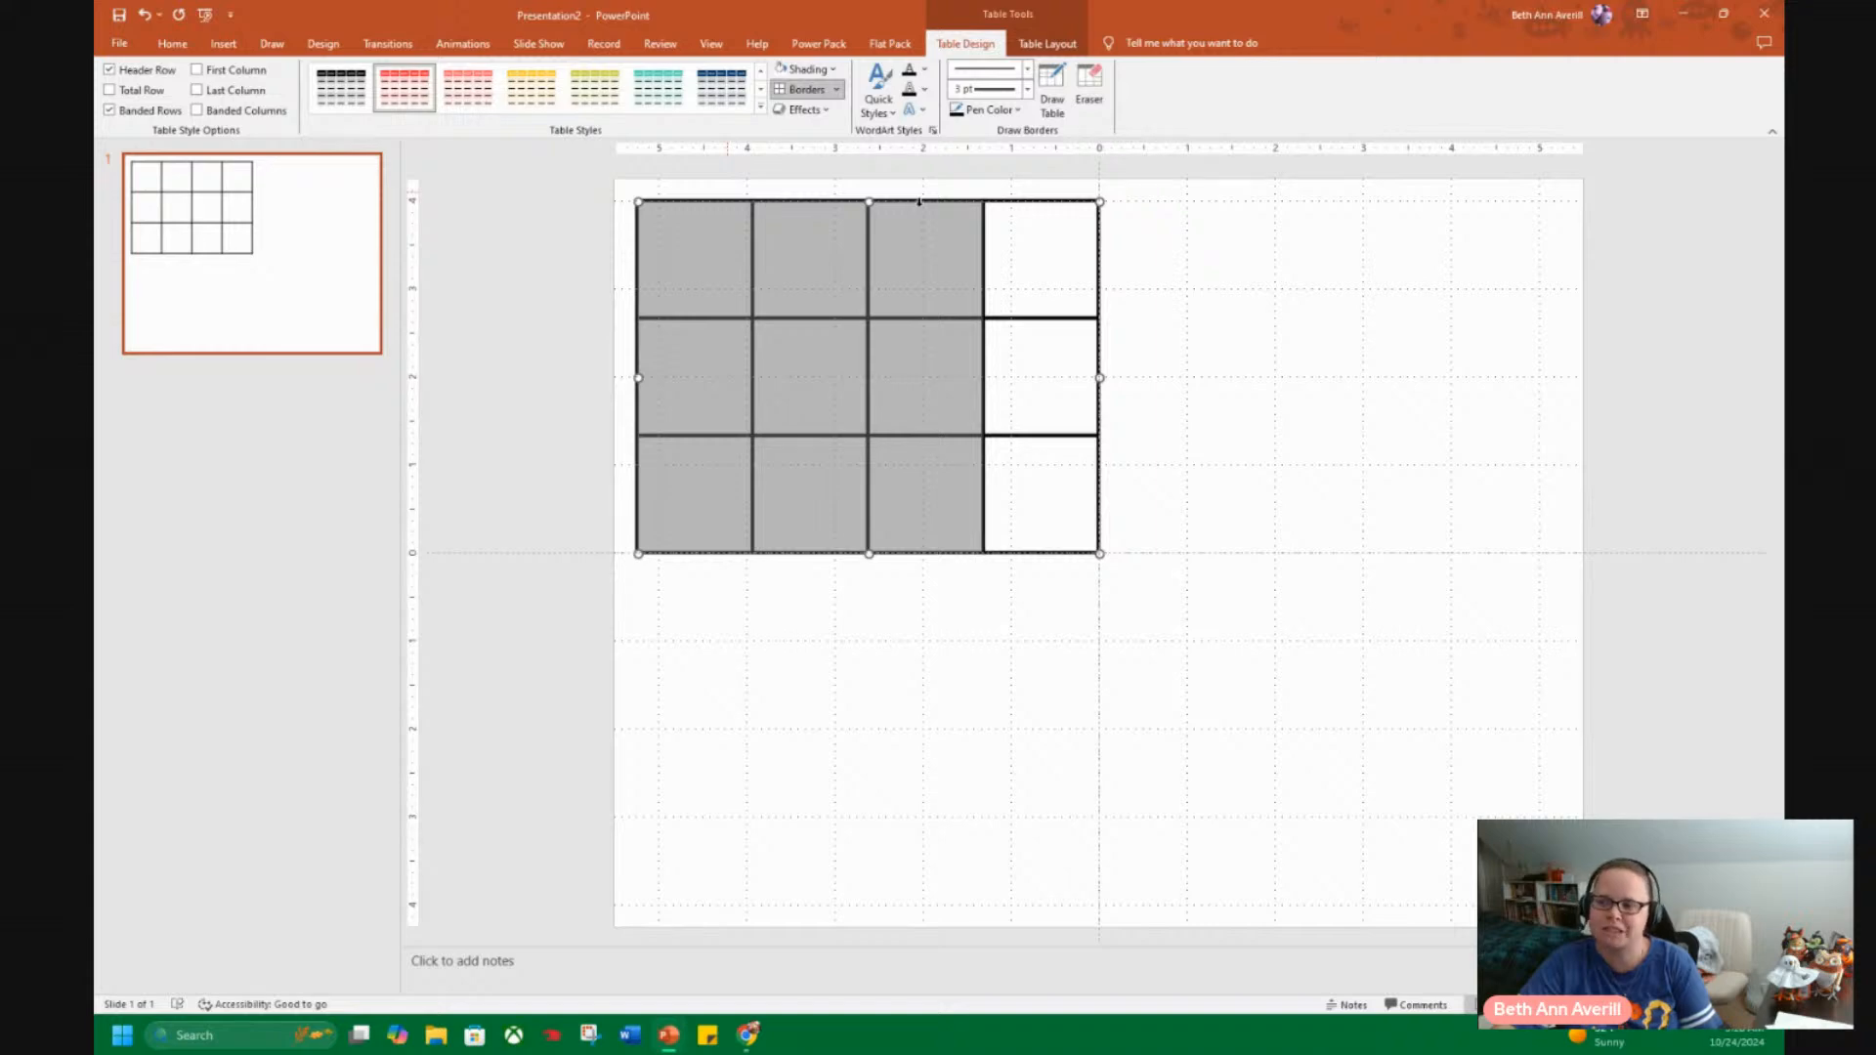
click(835, 90)
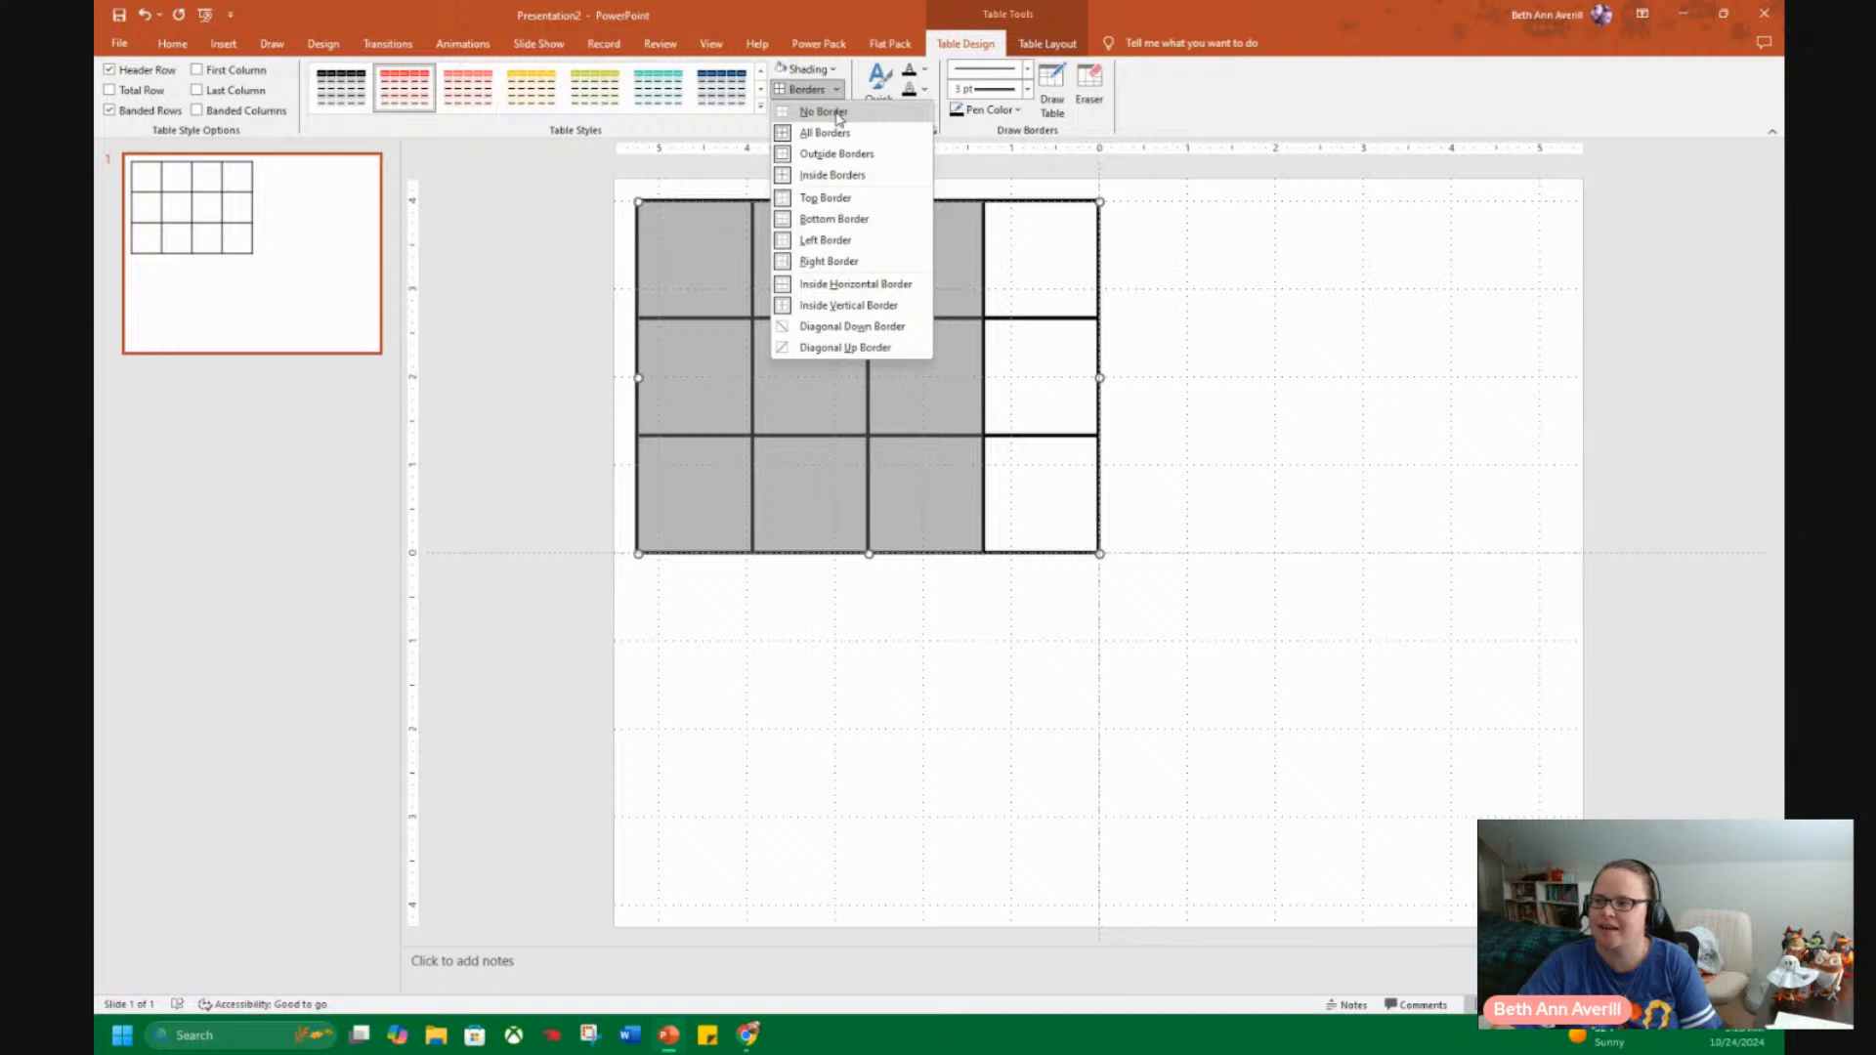
click(847, 175)
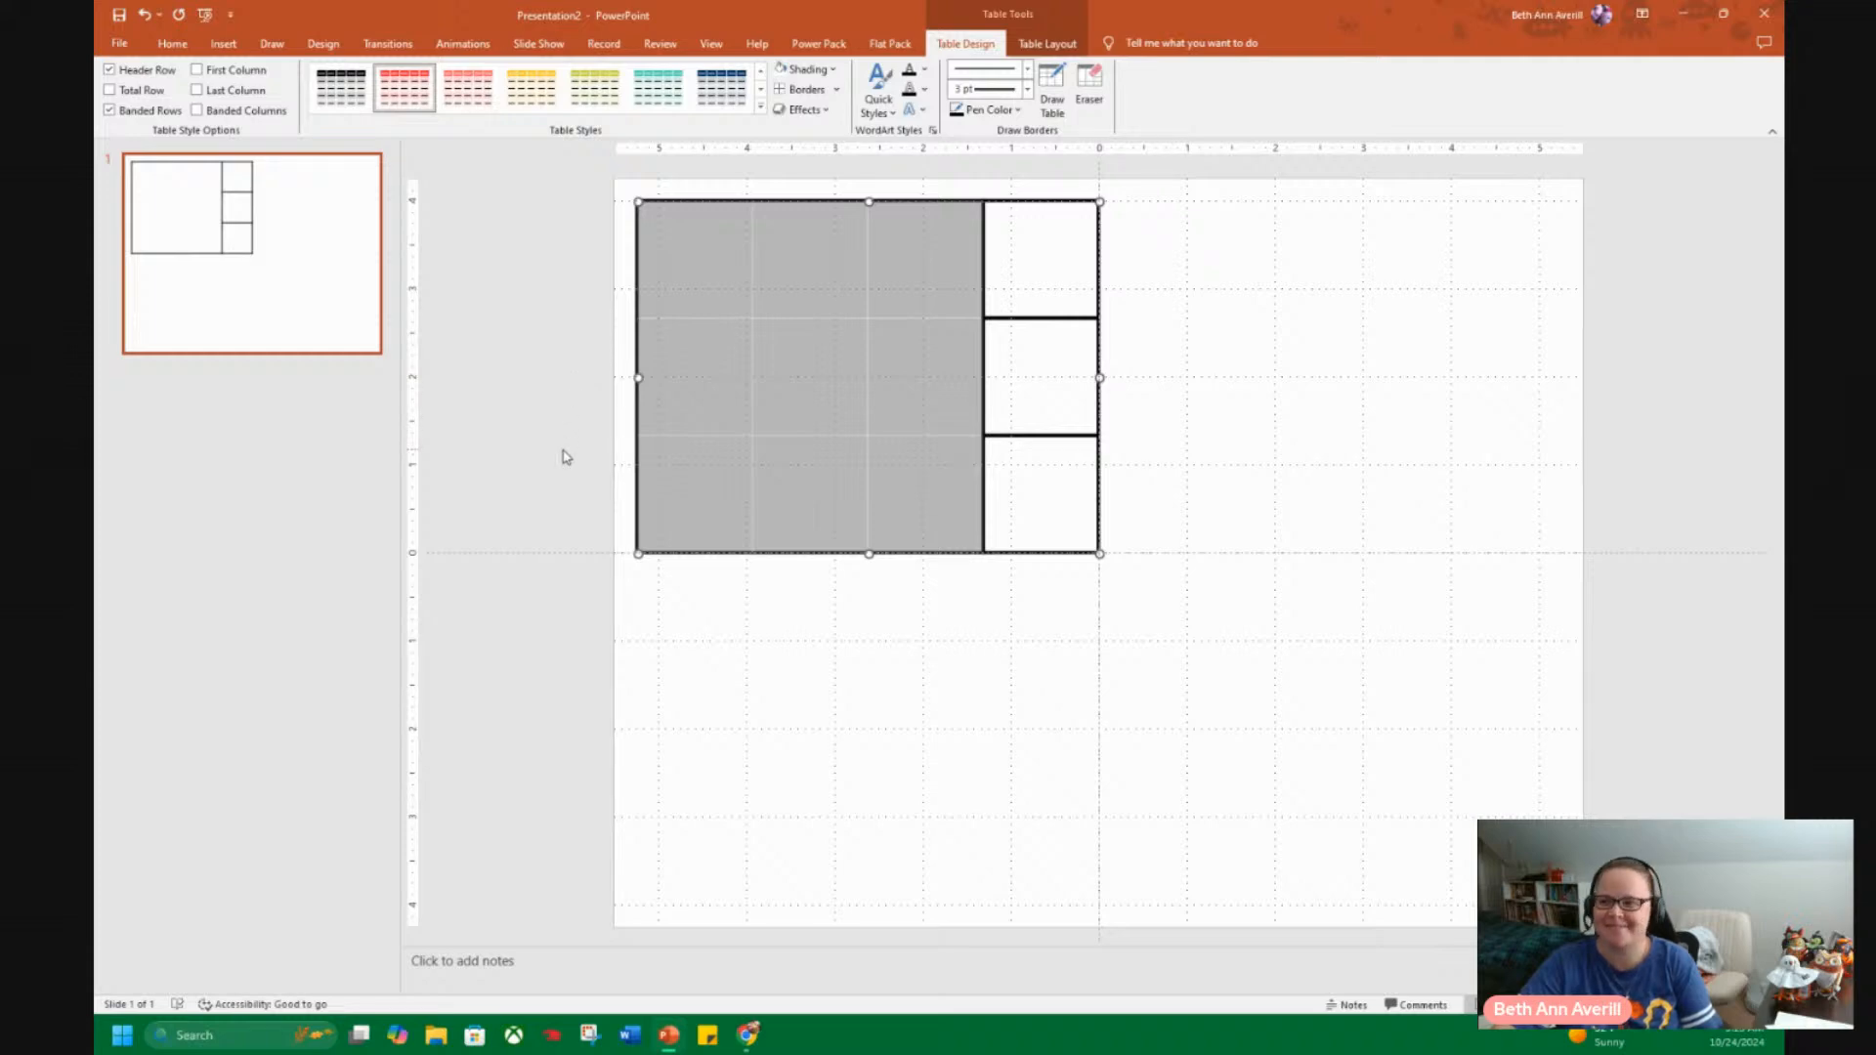
click(619, 626)
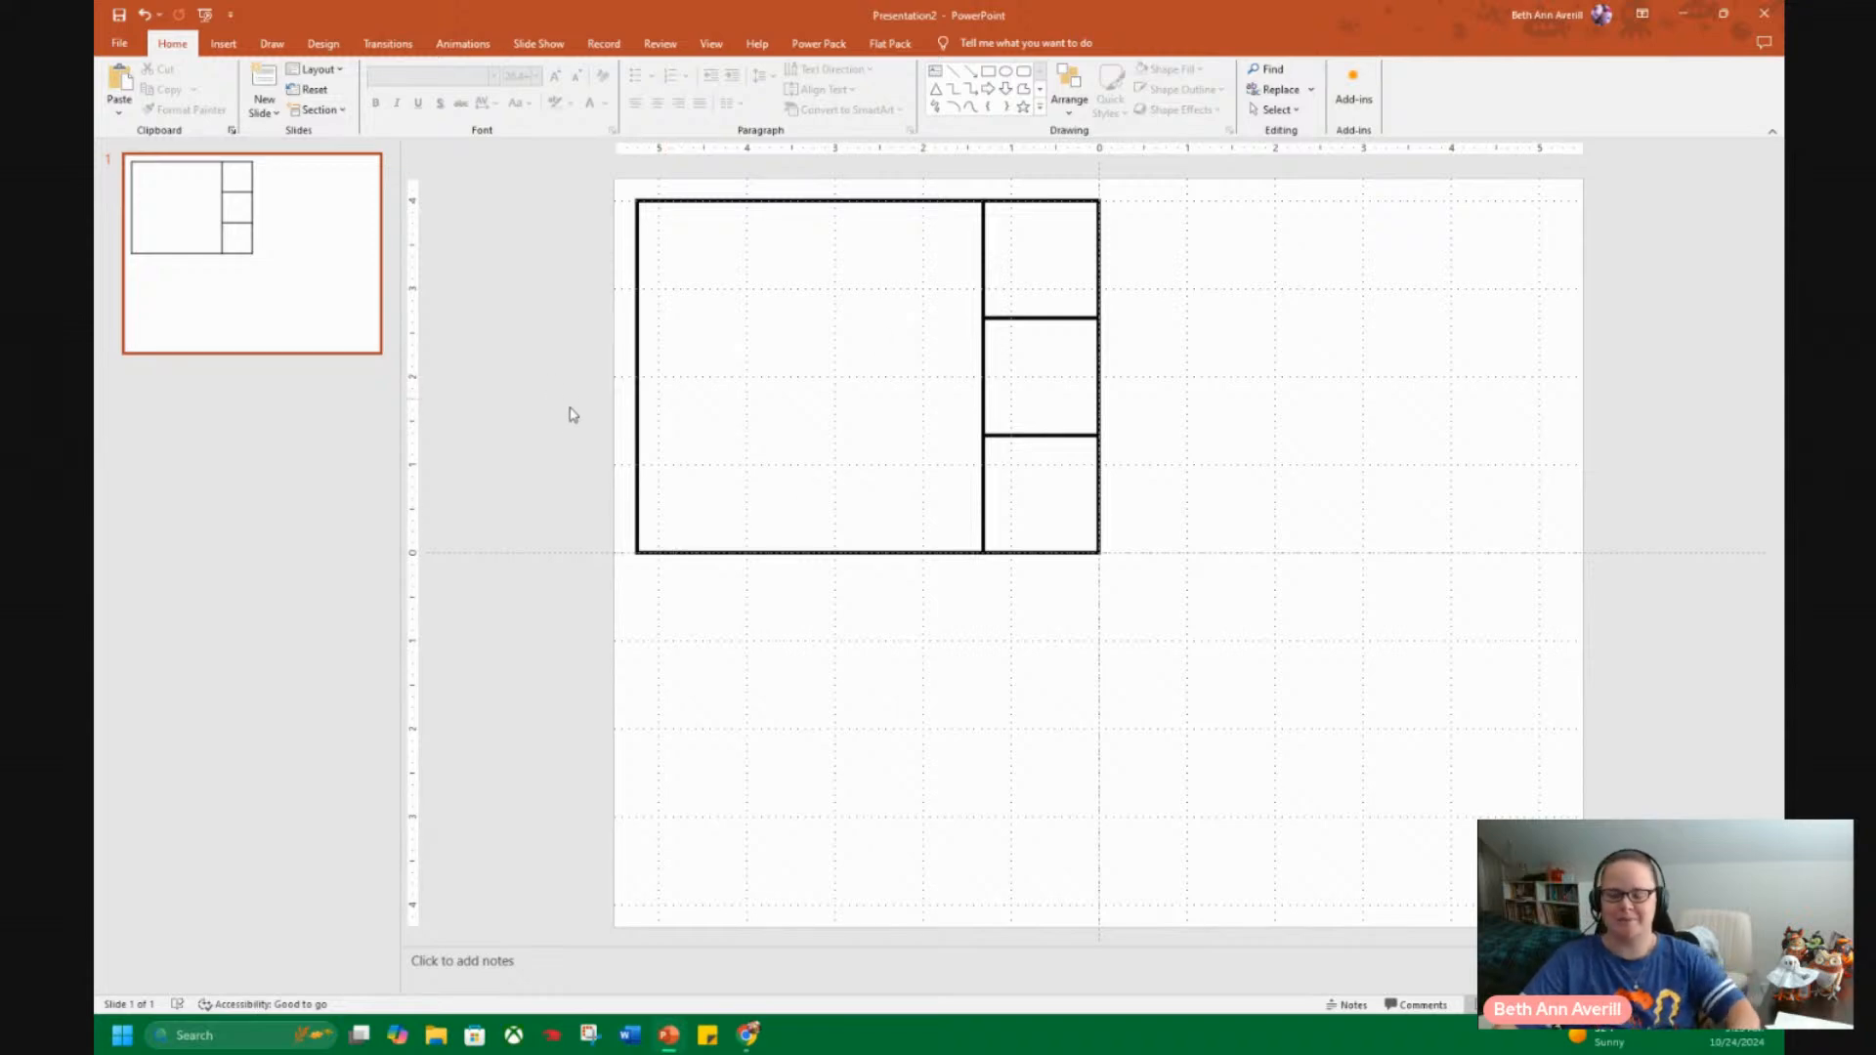
Duplicate the table and place the copy beside the original in the slide's upper-right quadrant.
click(791, 202)
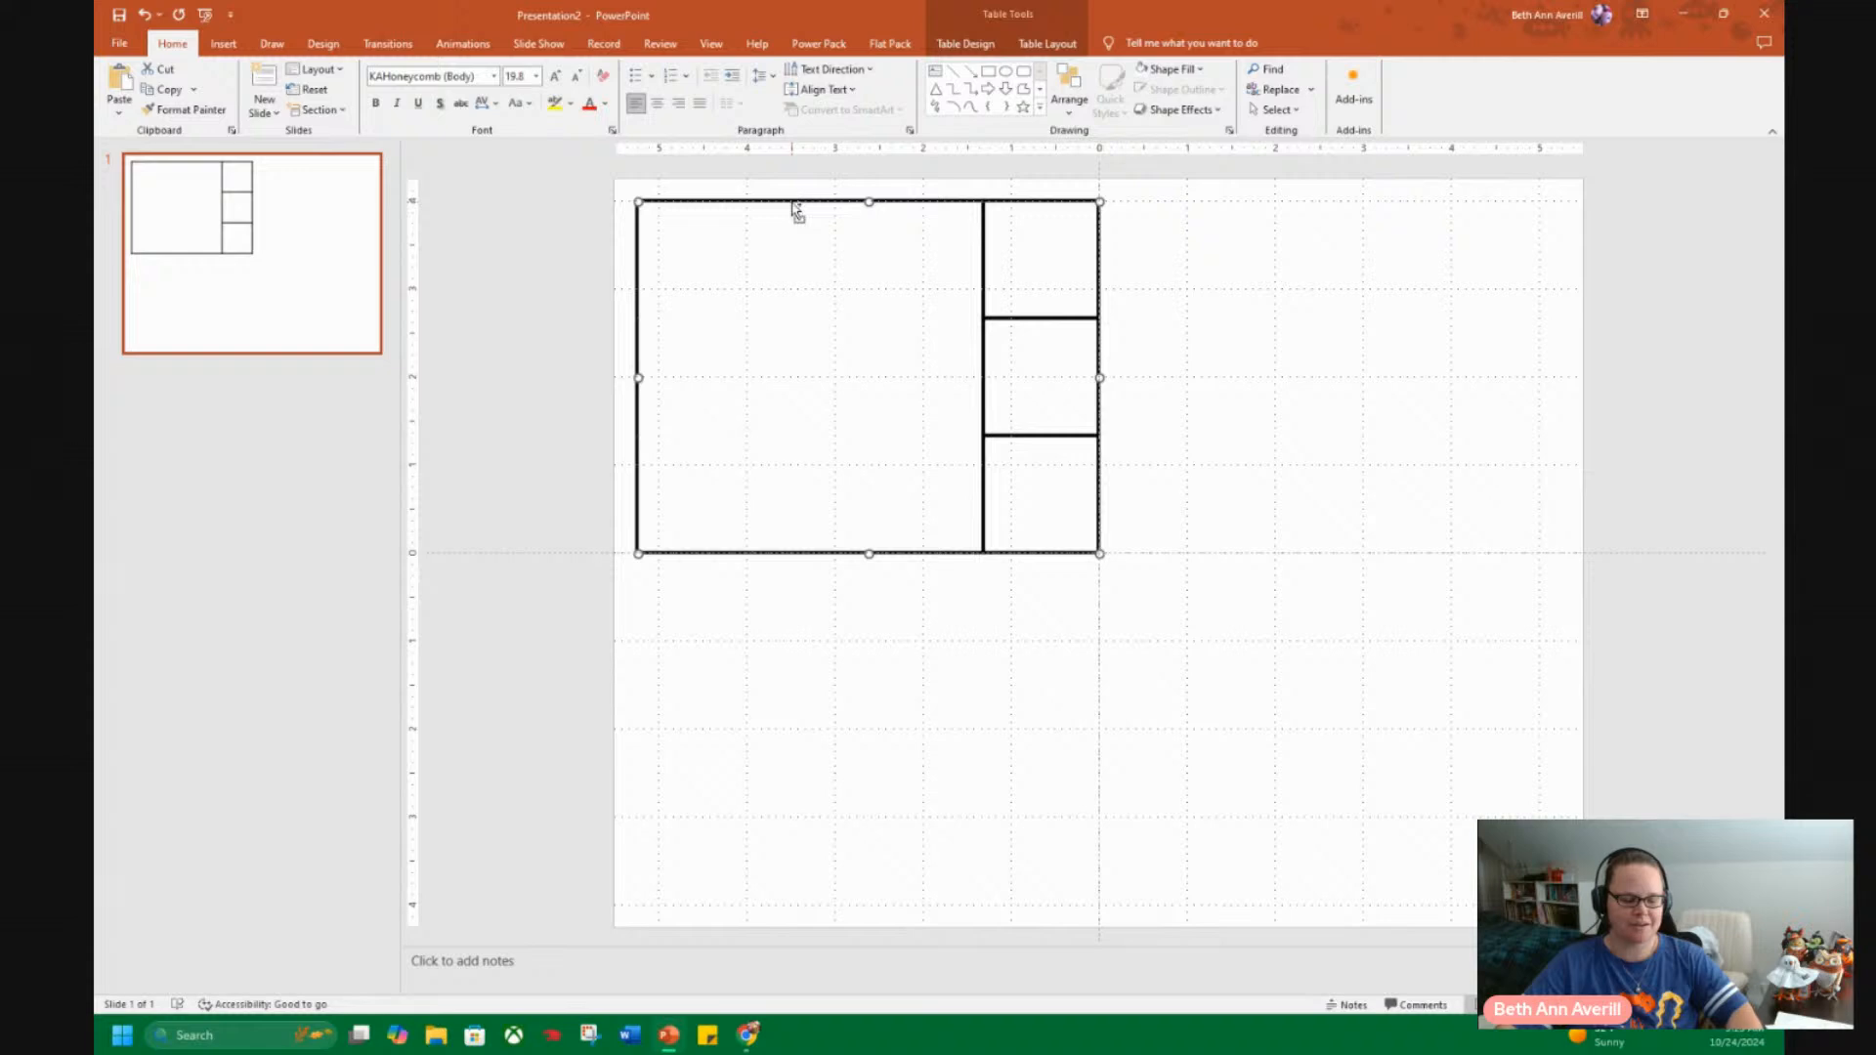
key(ctrl+d)
drag(832, 213, 1282, 207)
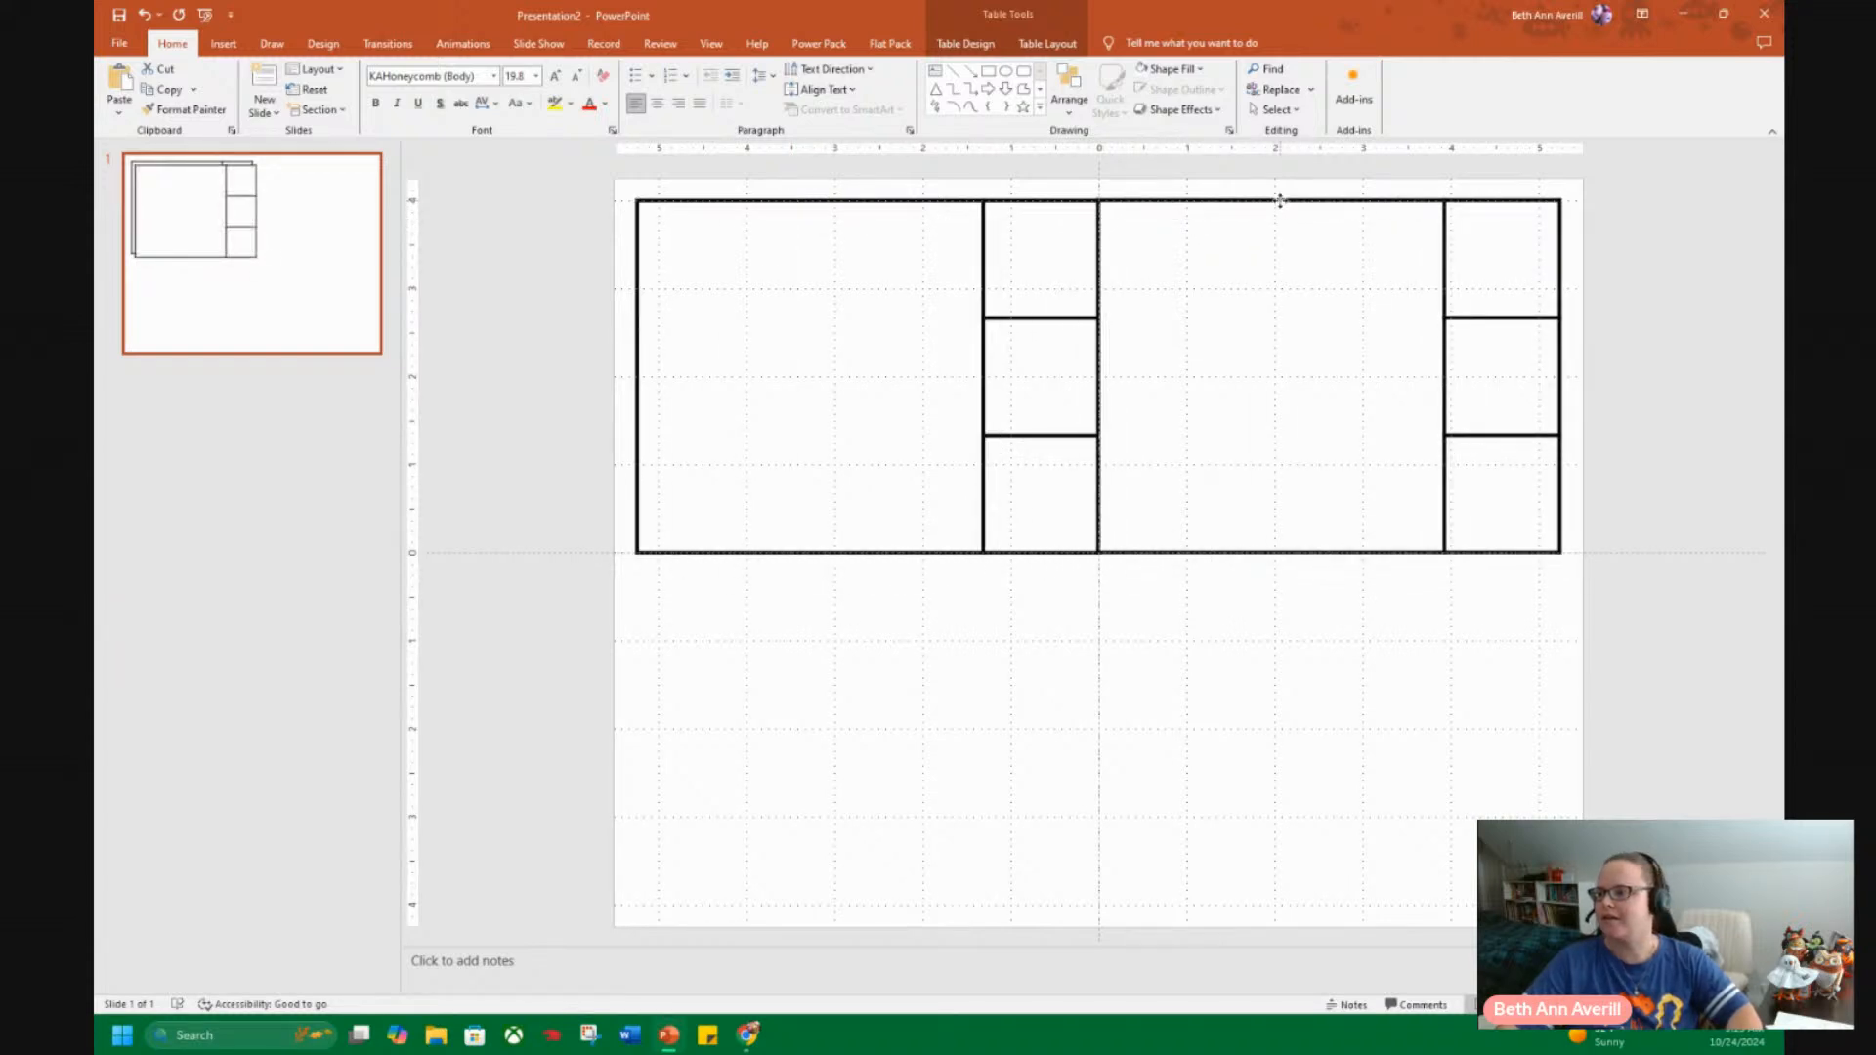
click(1642, 288)
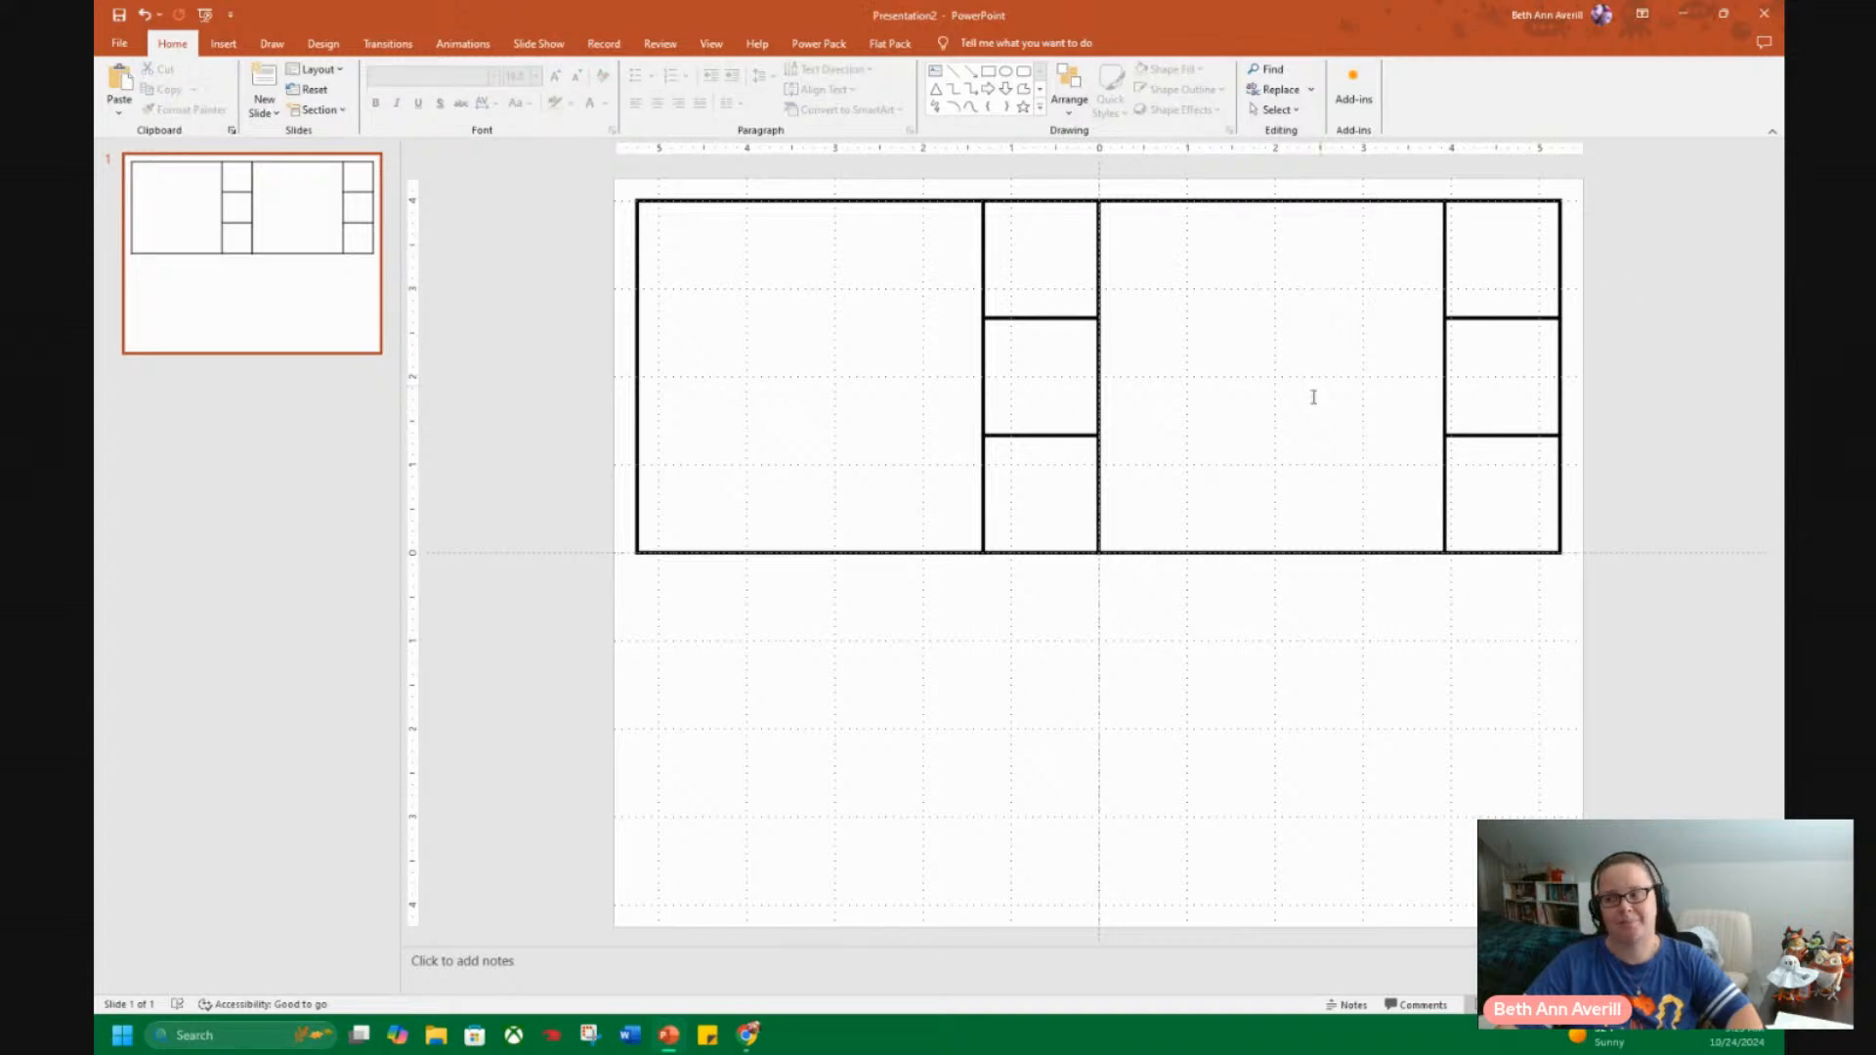
Clear every border from the duplicated table and reapply all borders to show its full four-by-three grid.
click(1192, 203)
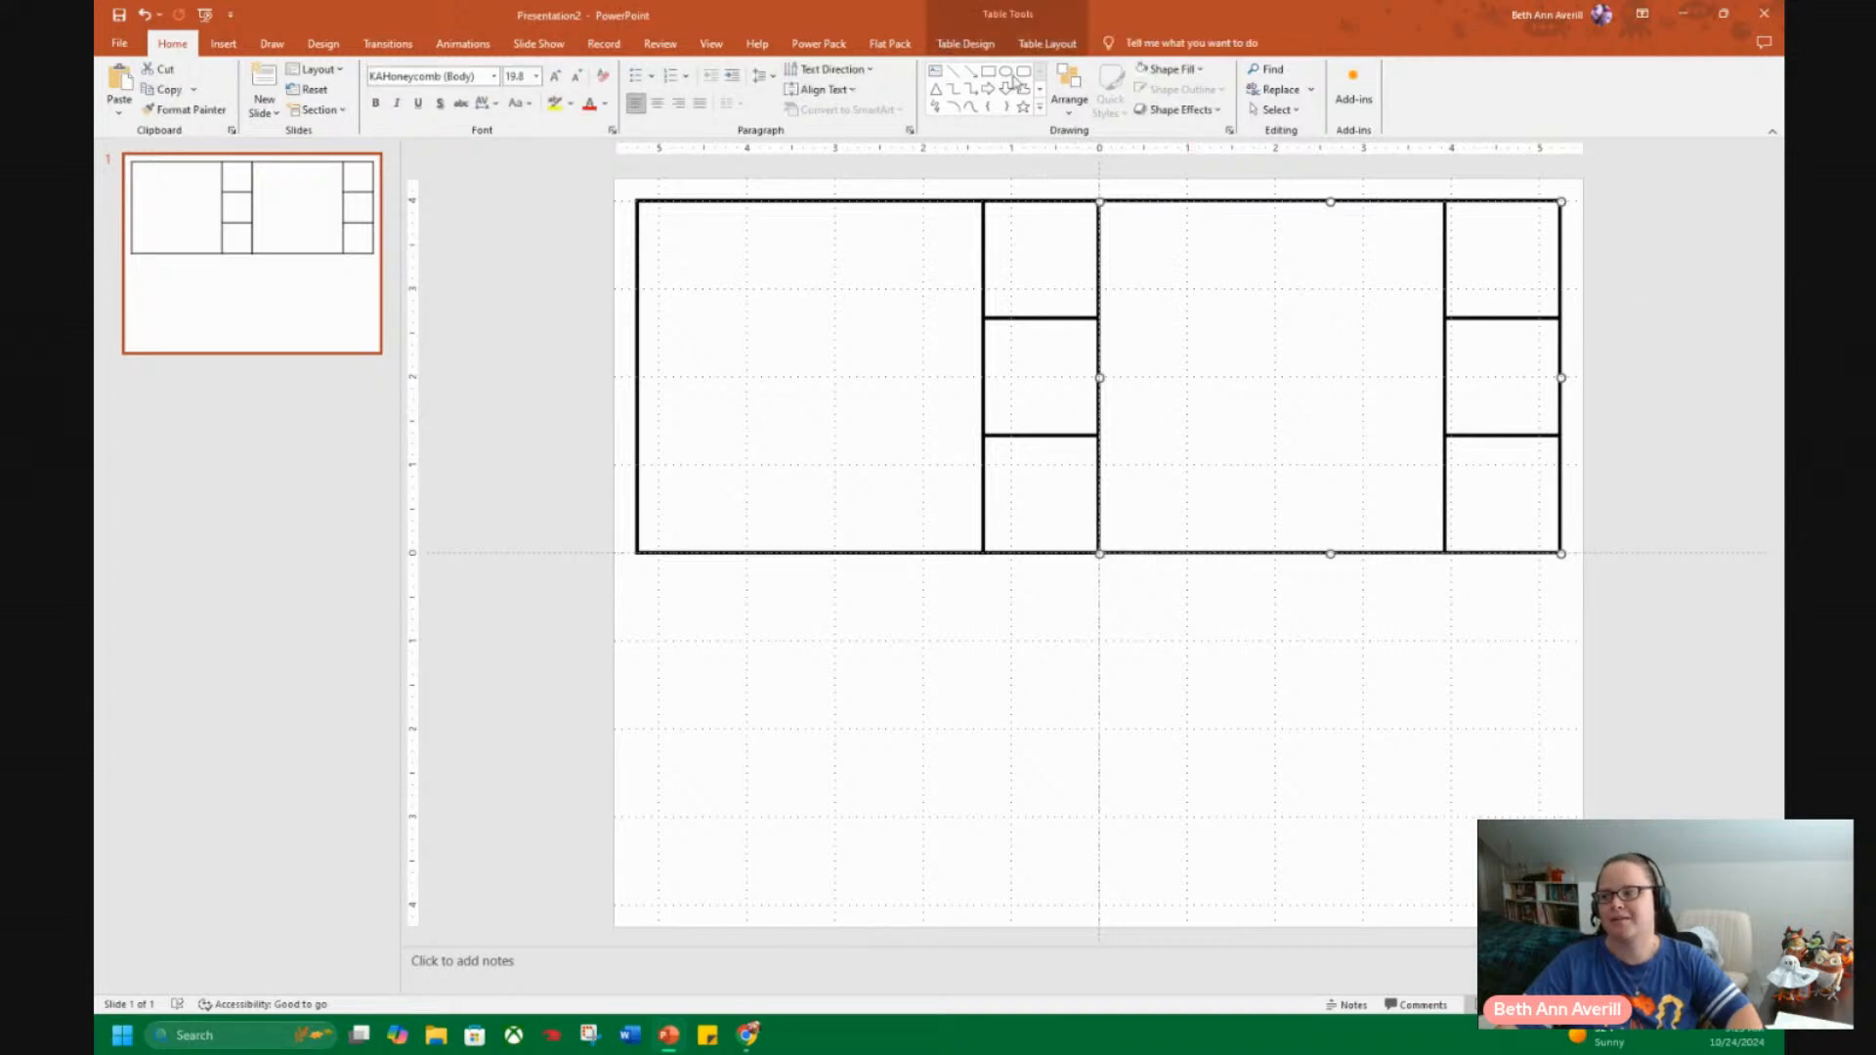
click(1048, 43)
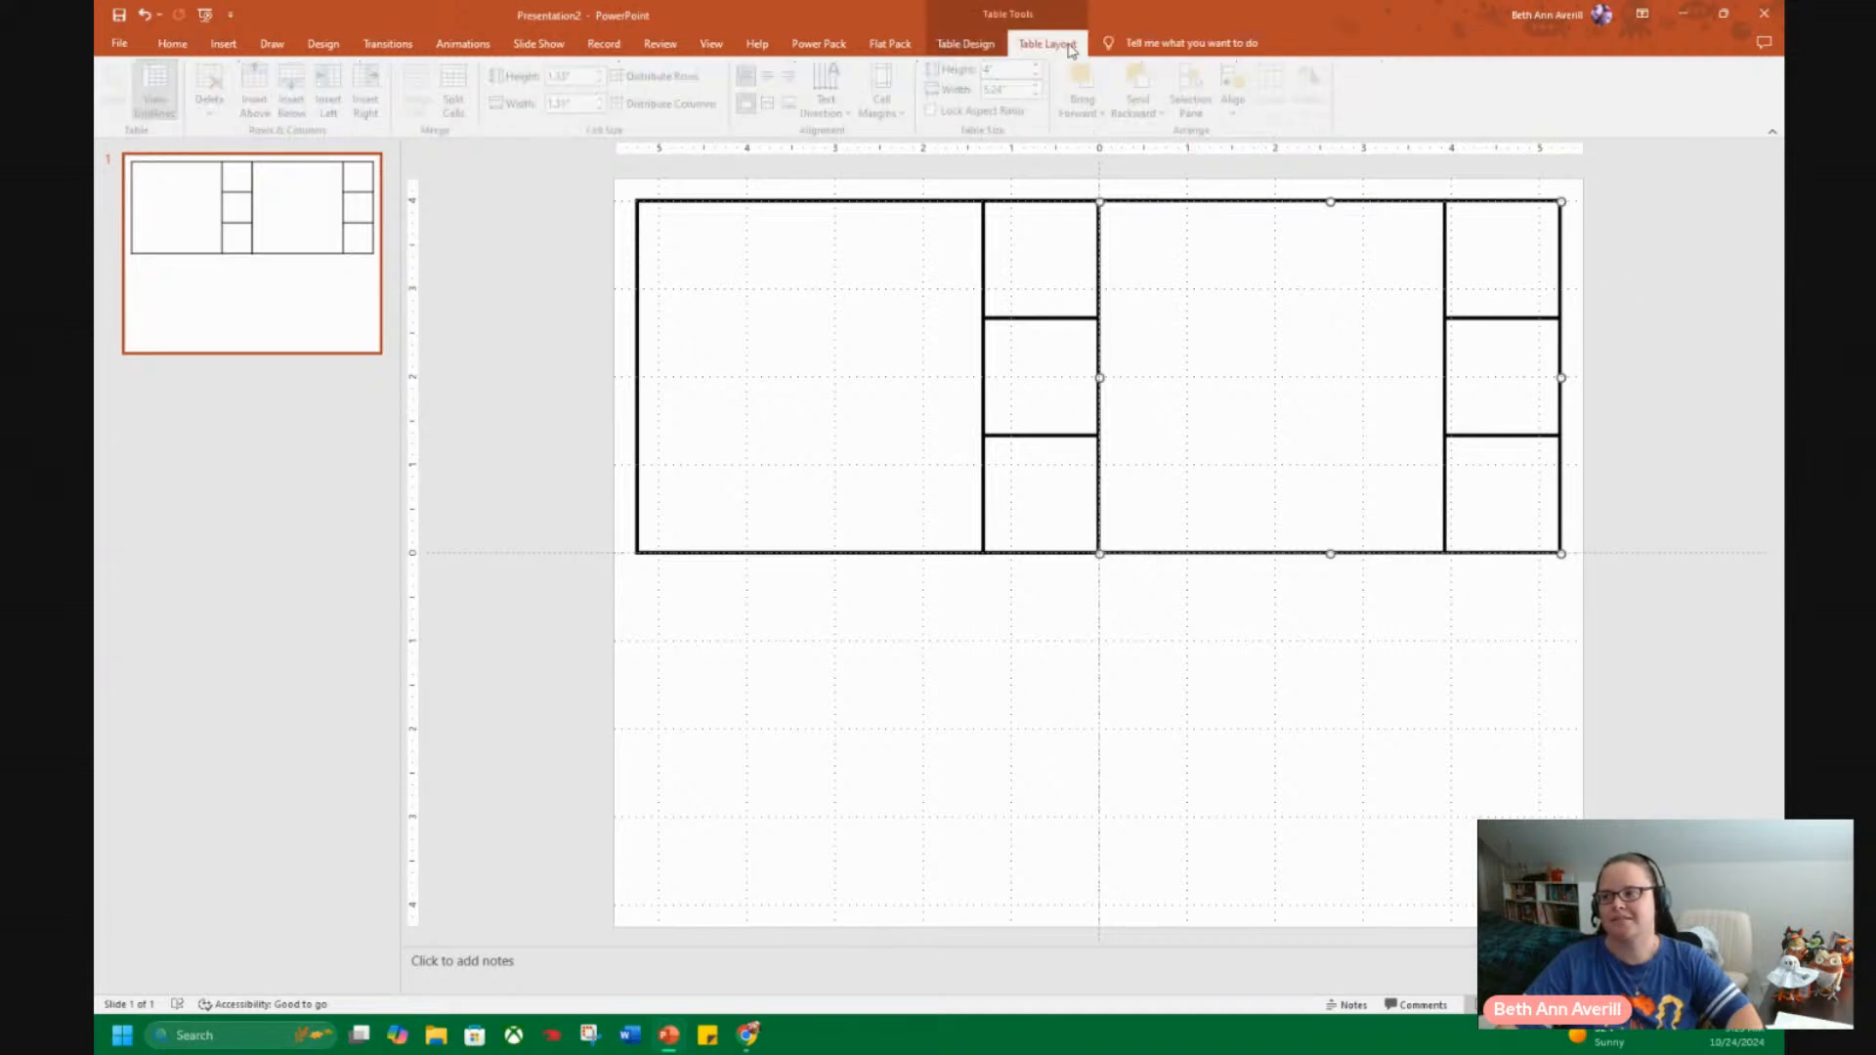
click(957, 46)
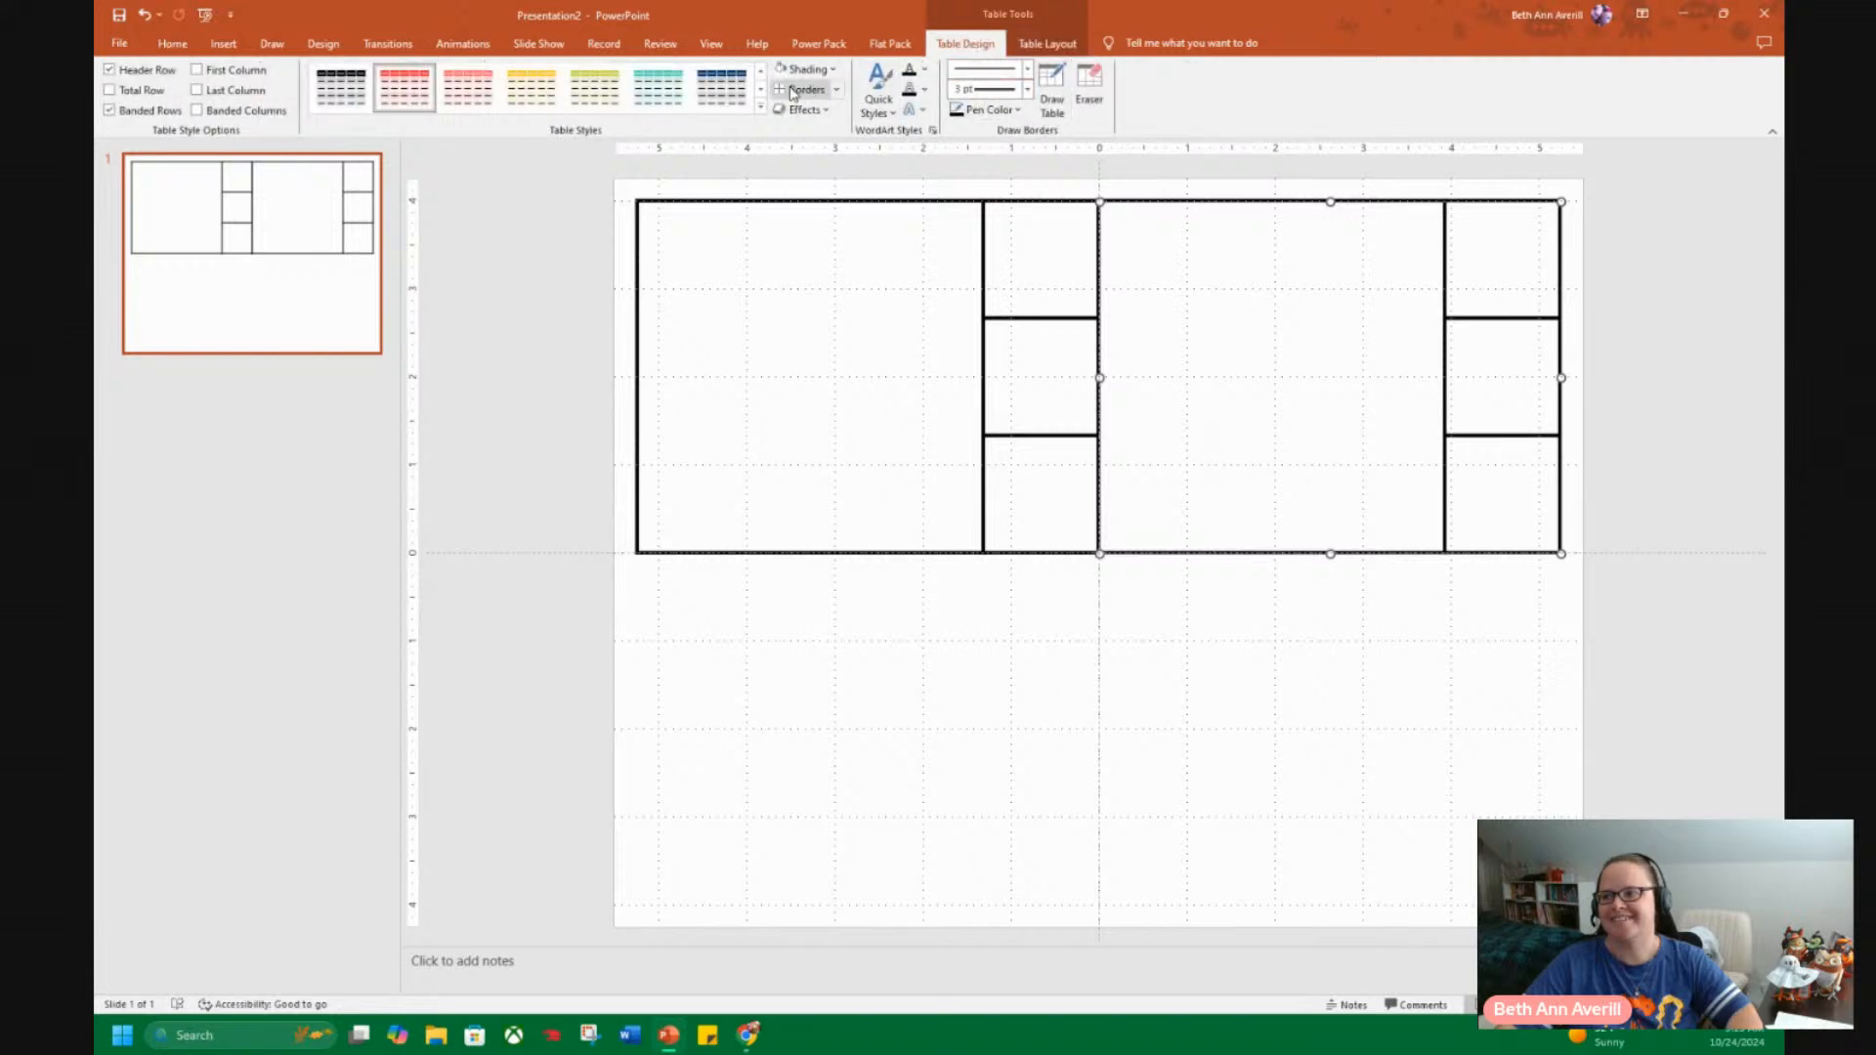
click(837, 89)
click(821, 115)
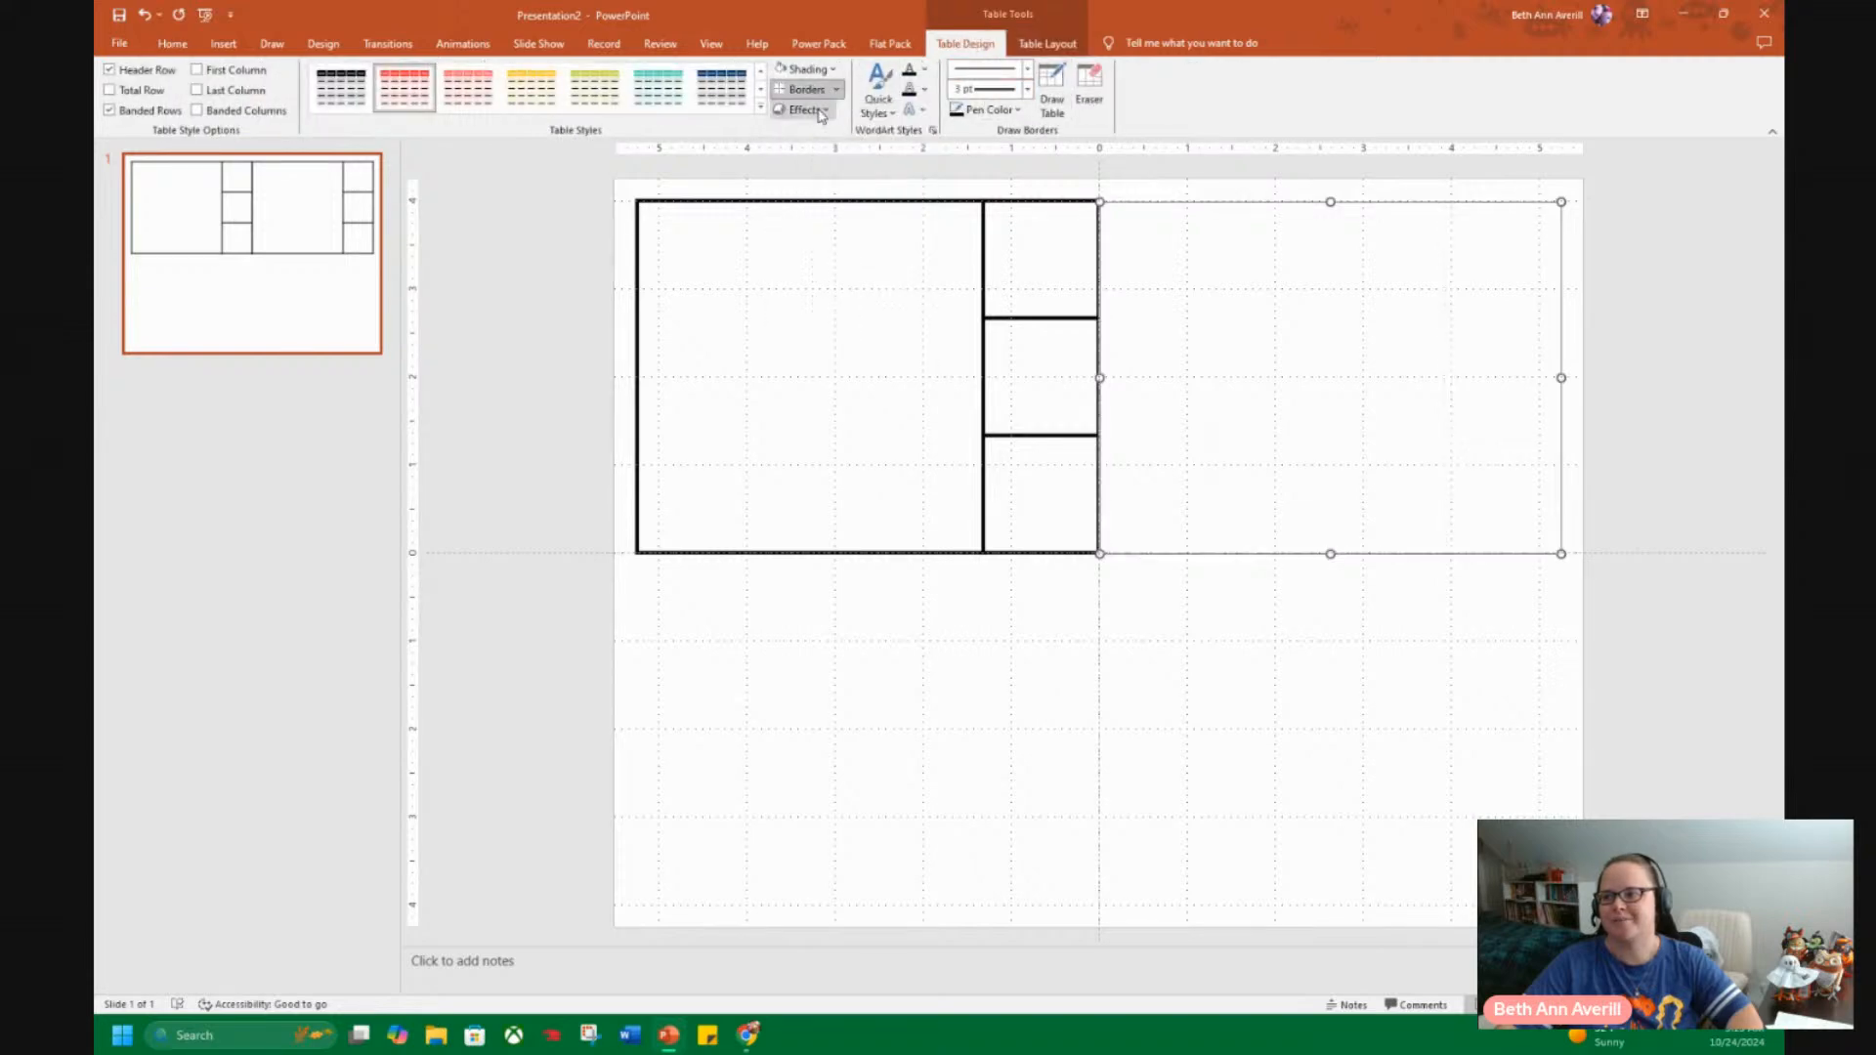
click(837, 89)
click(811, 134)
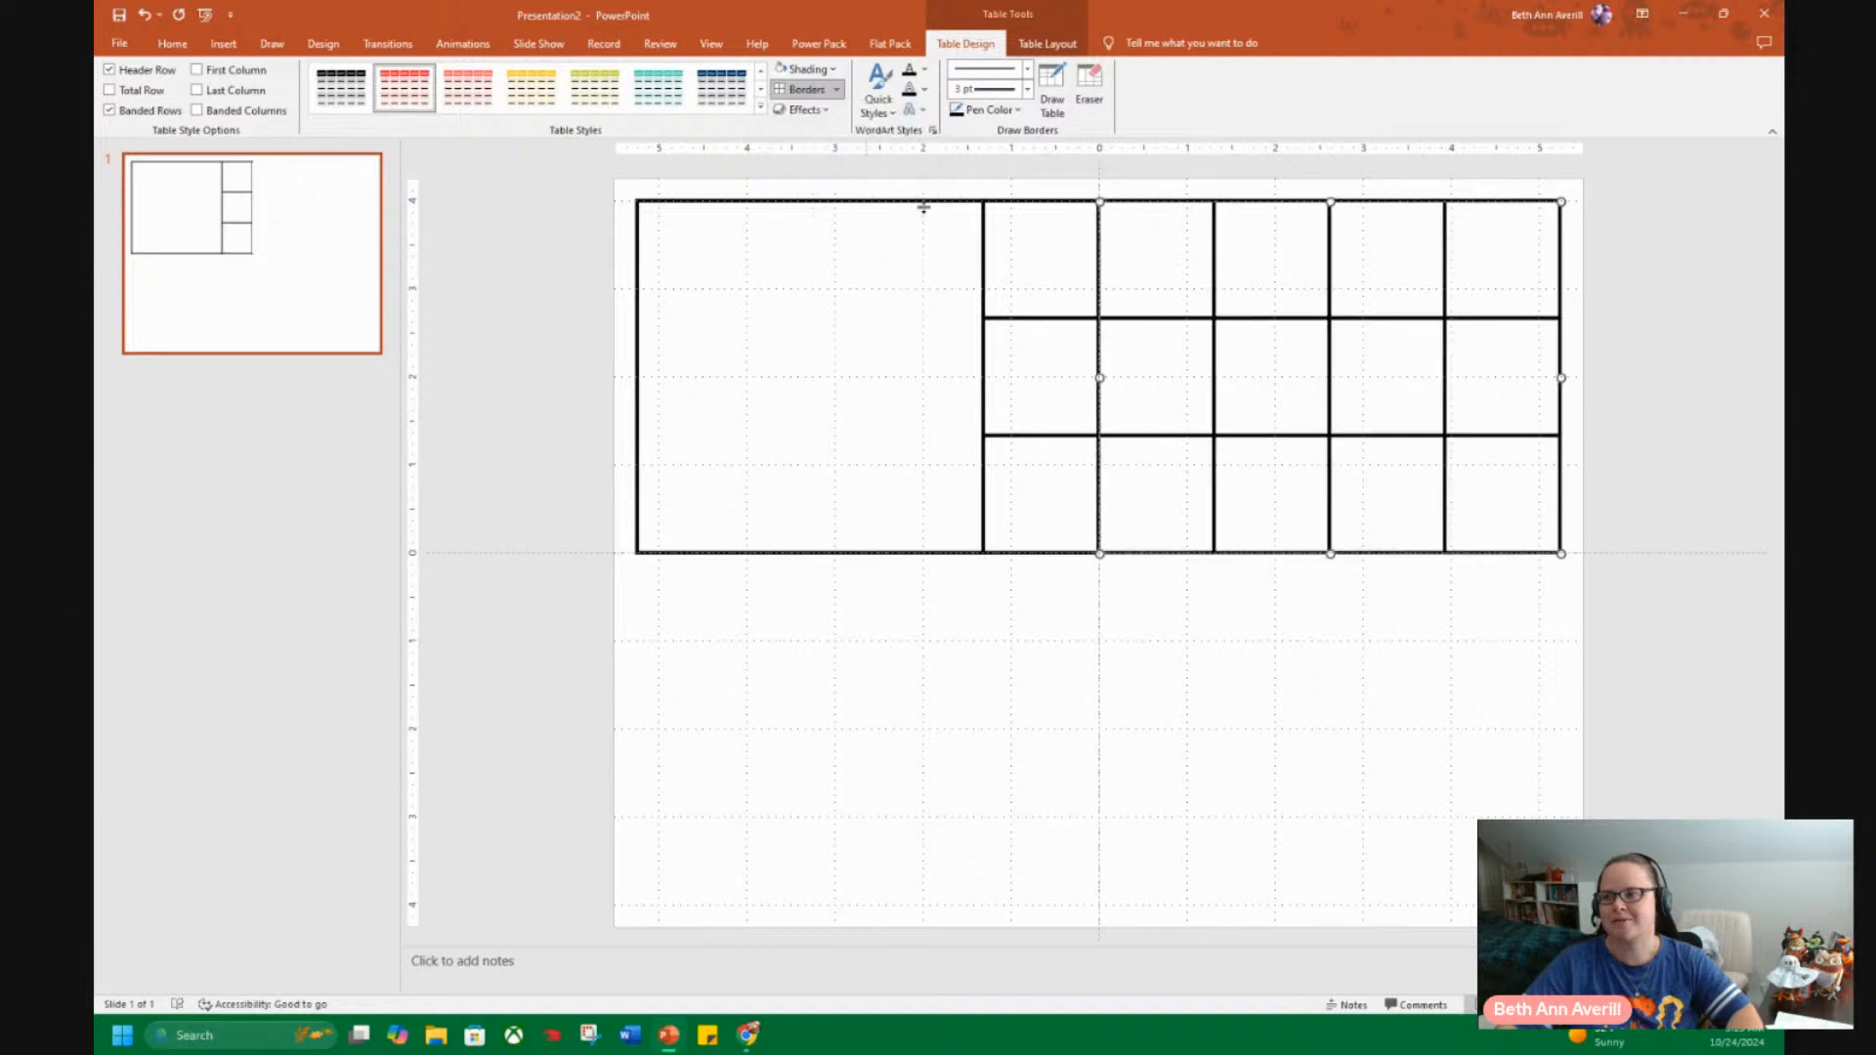
click(1433, 683)
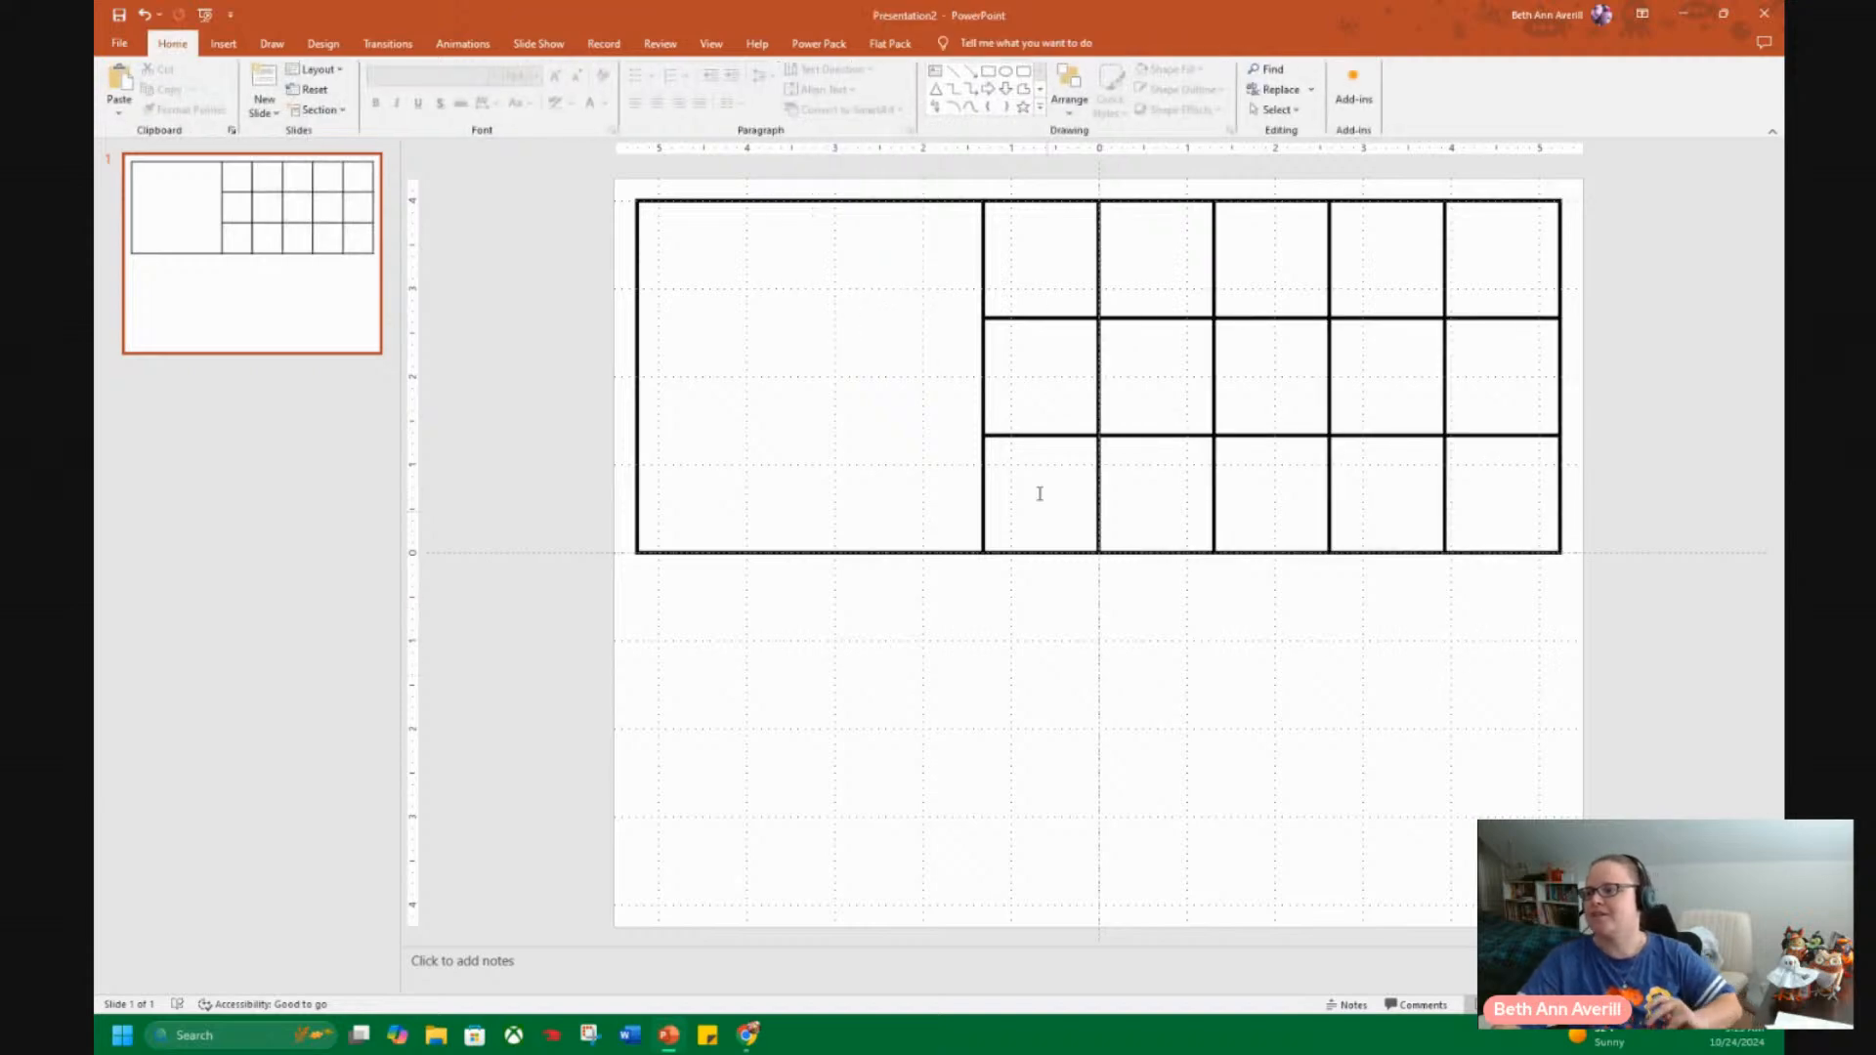
Move the duplicated table down into the slide's lower-right quadrant, aligned with the centre guides.
click(1097, 192)
click(1163, 204)
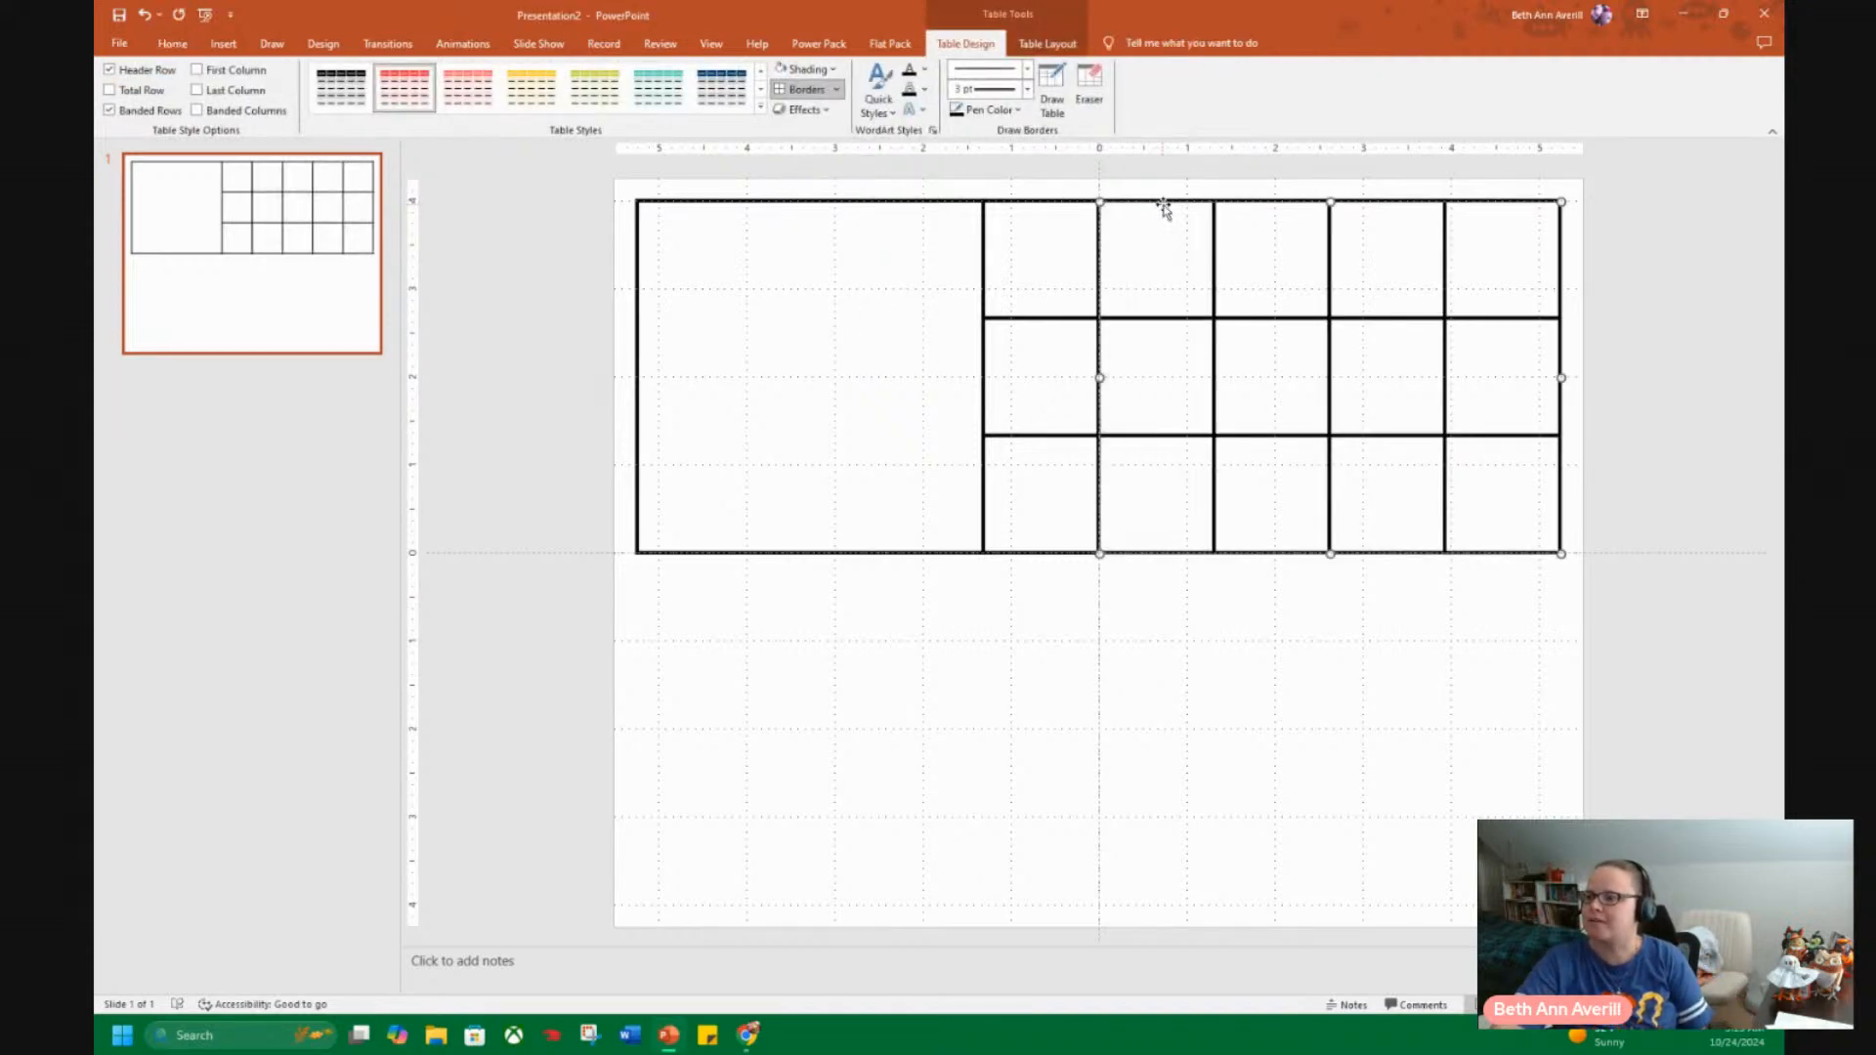
drag(1176, 201, 1179, 557)
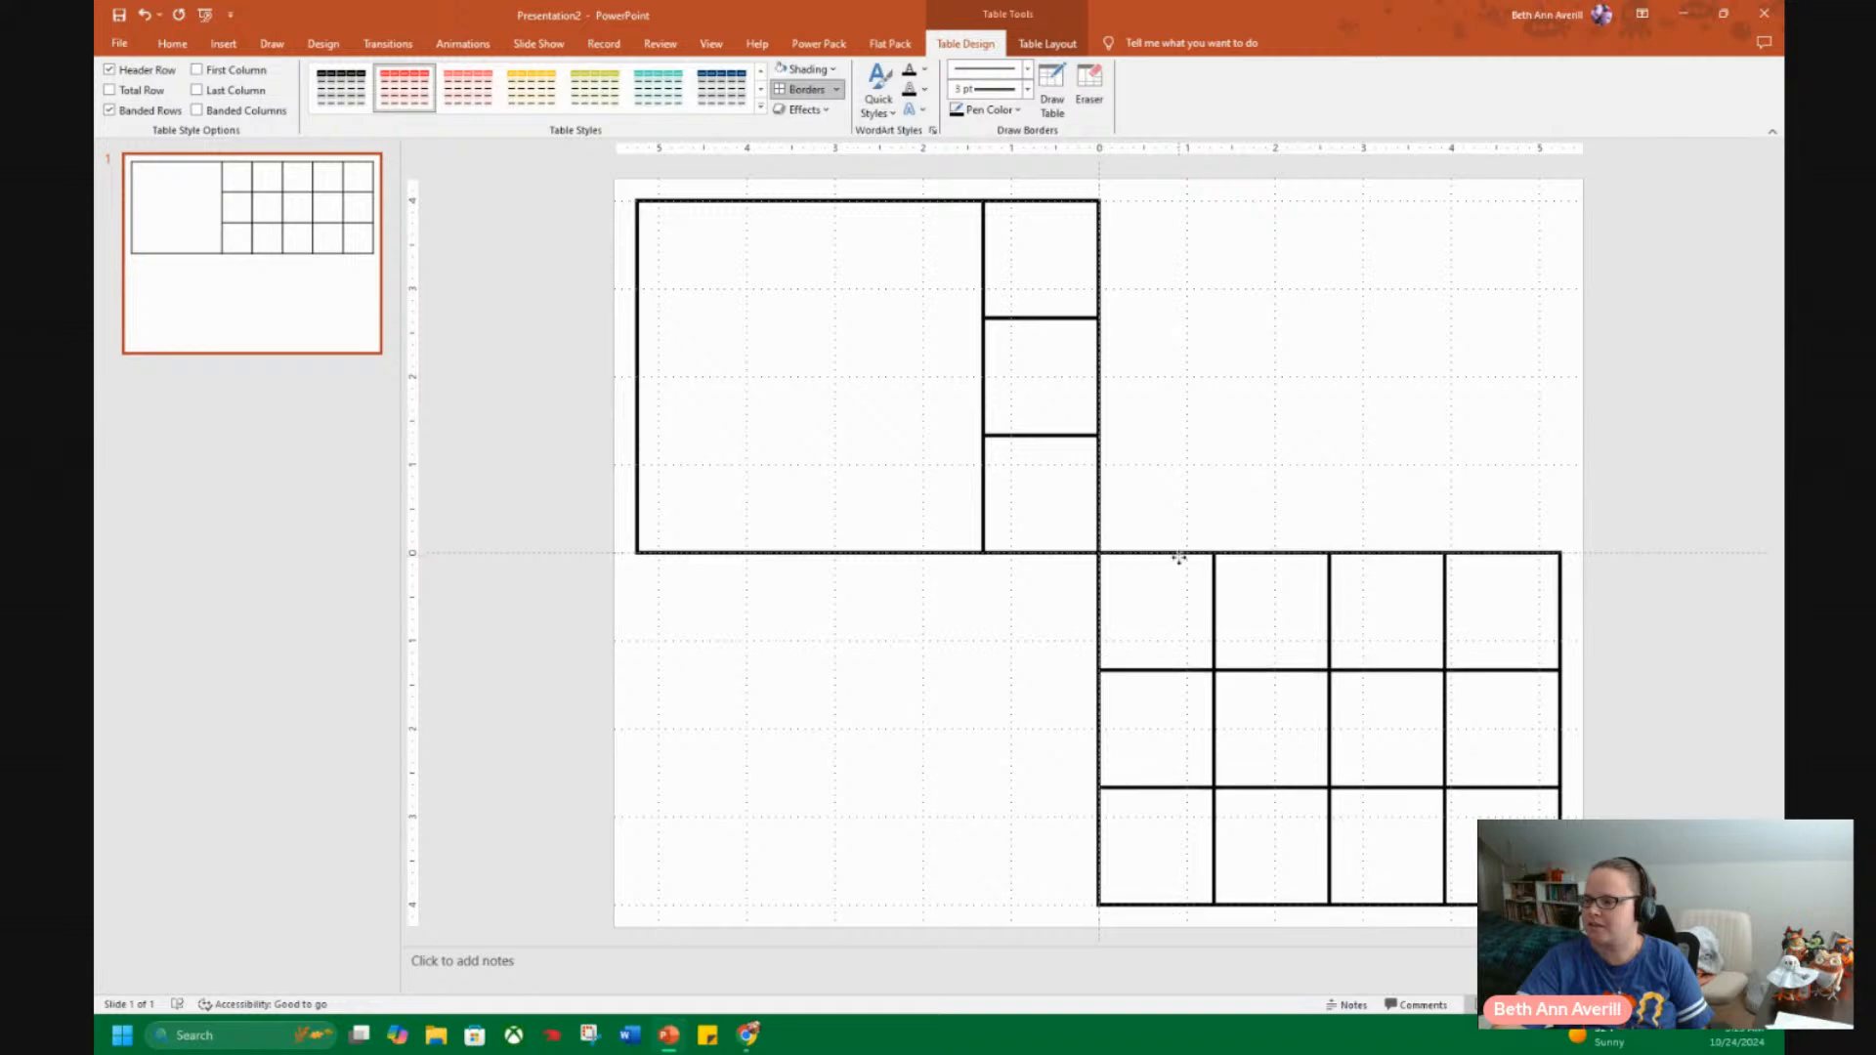
click(1662, 421)
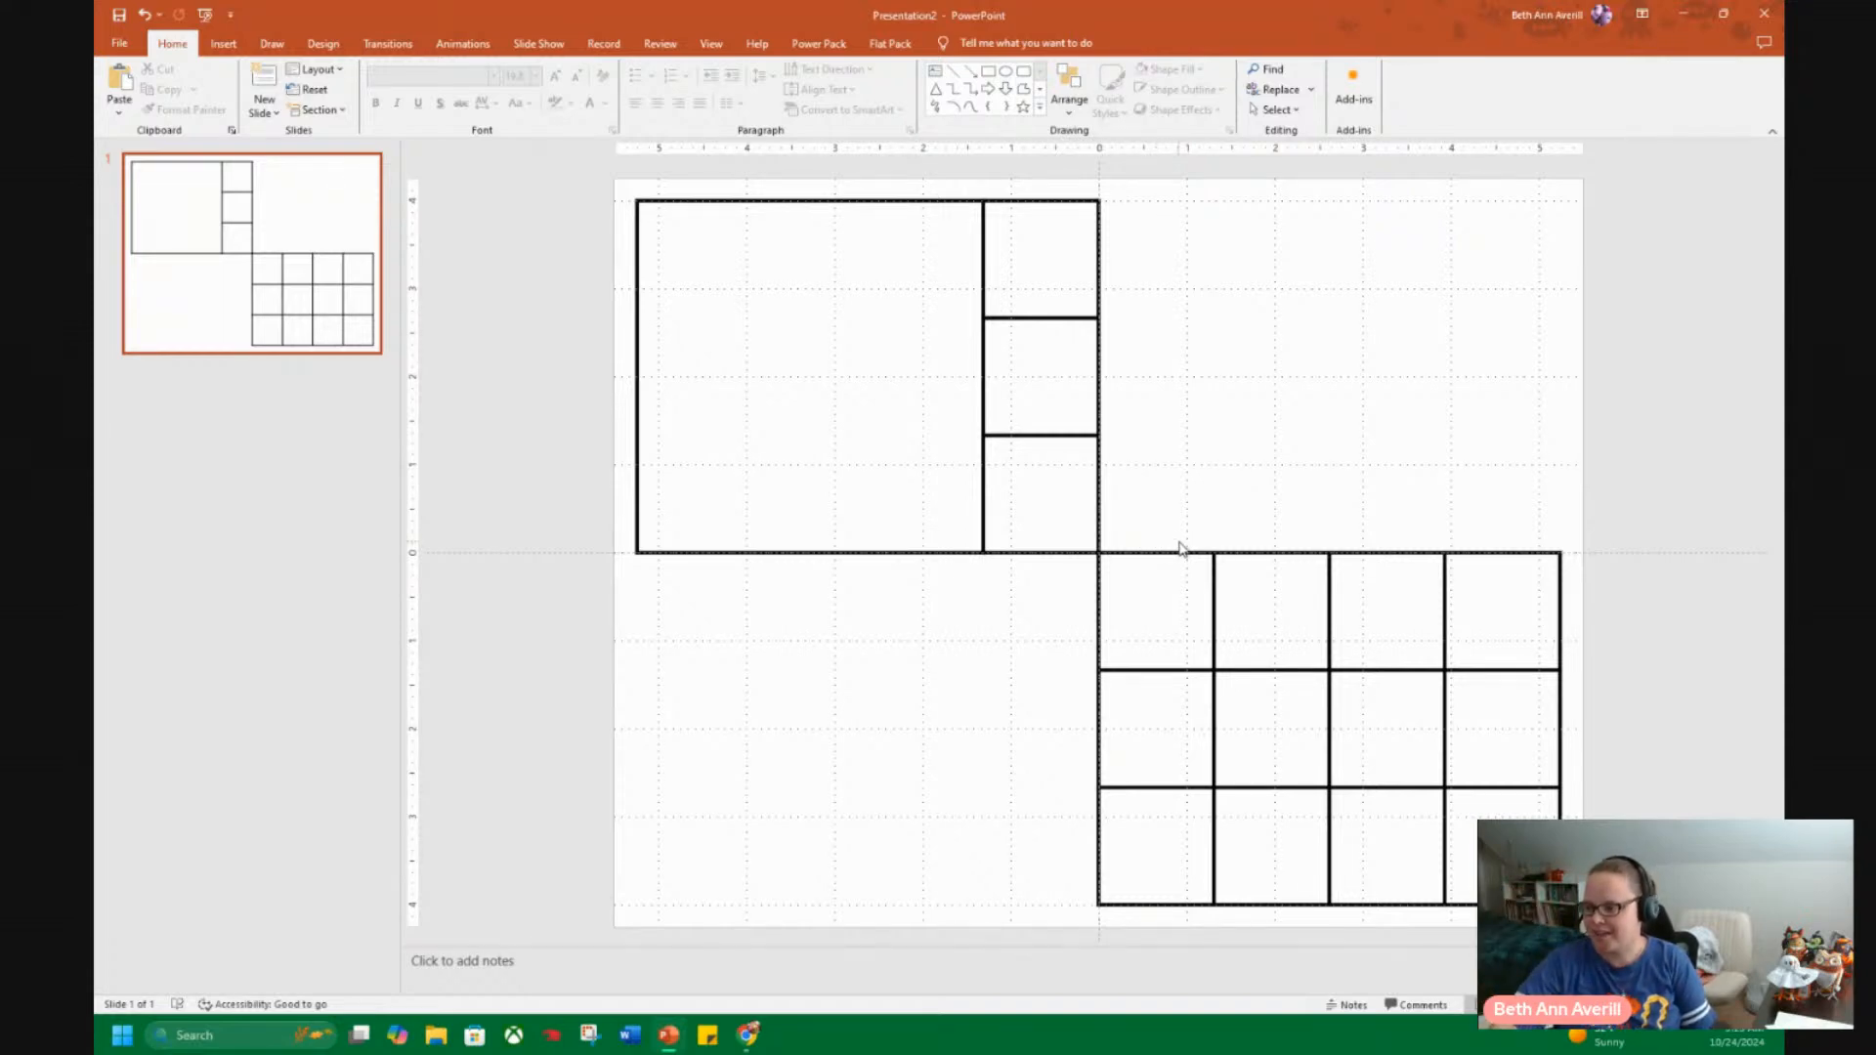
Remove the top, bottom and inside borders from the first three columns of the lower-right table.
drag(1181, 539, 1356, 539)
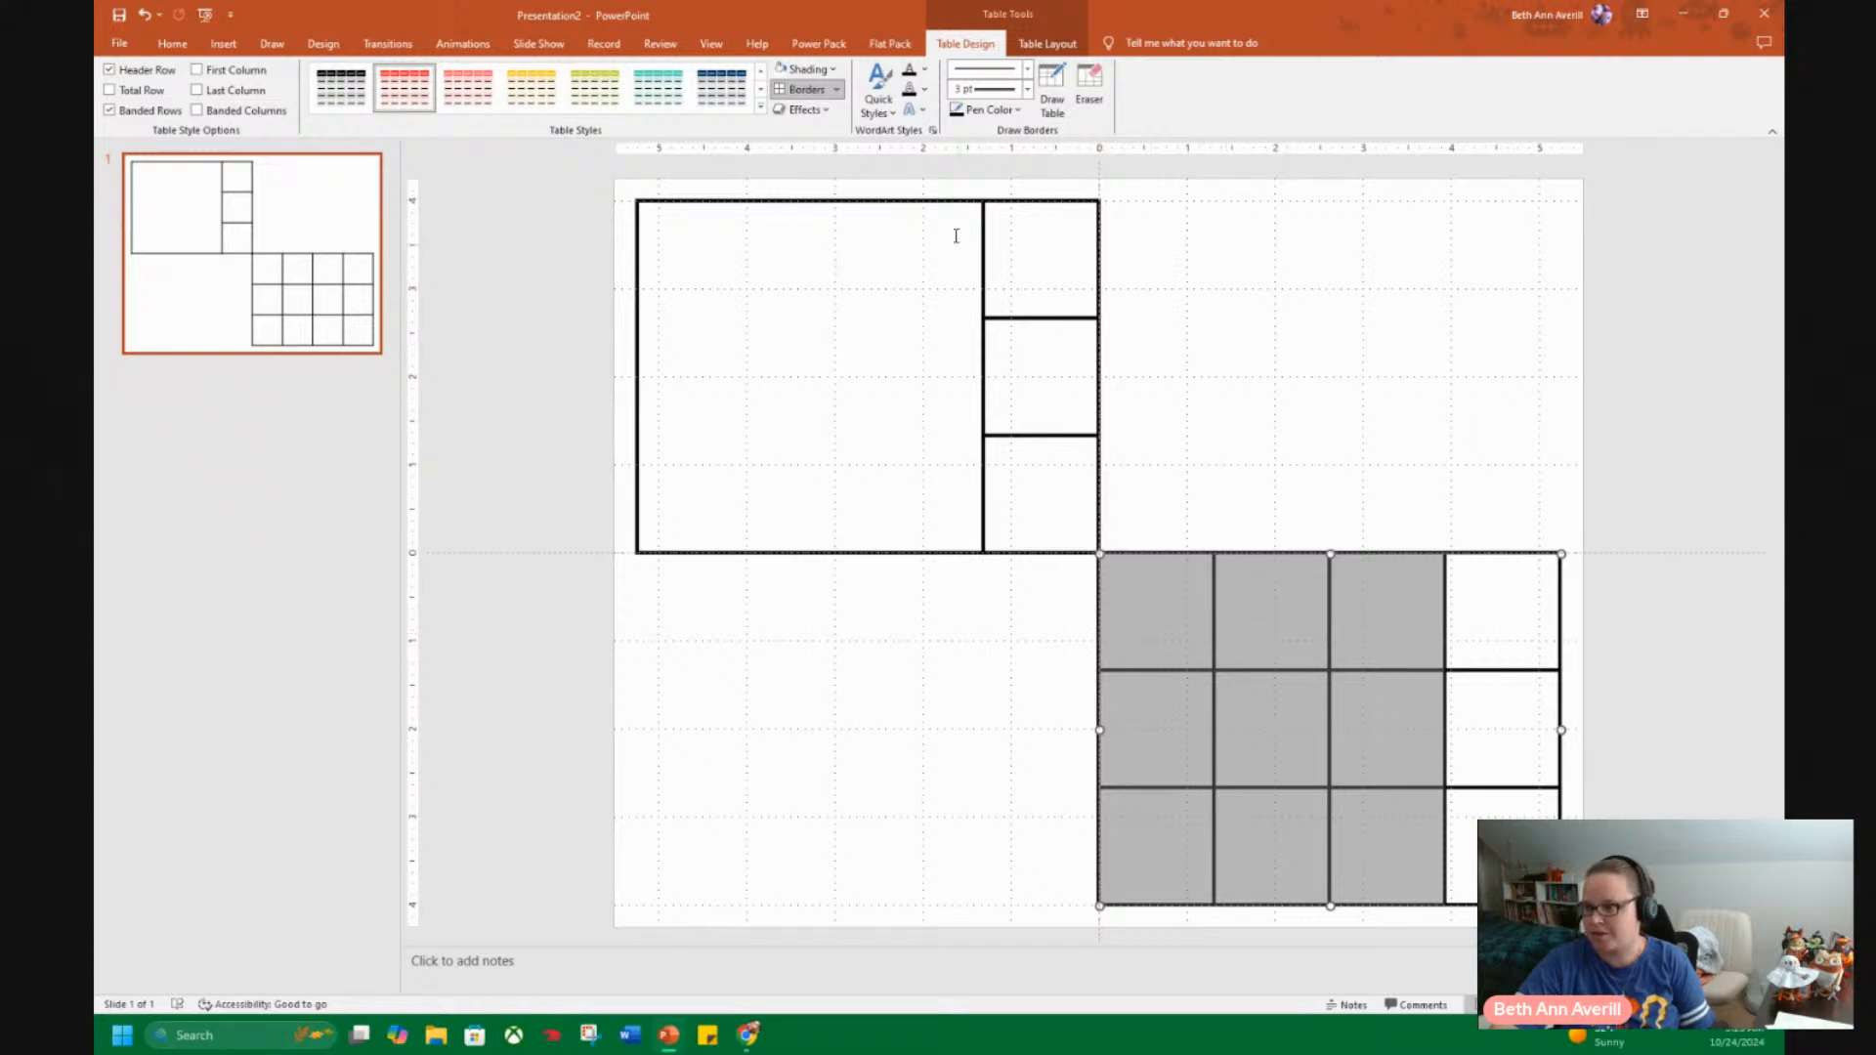
click(837, 91)
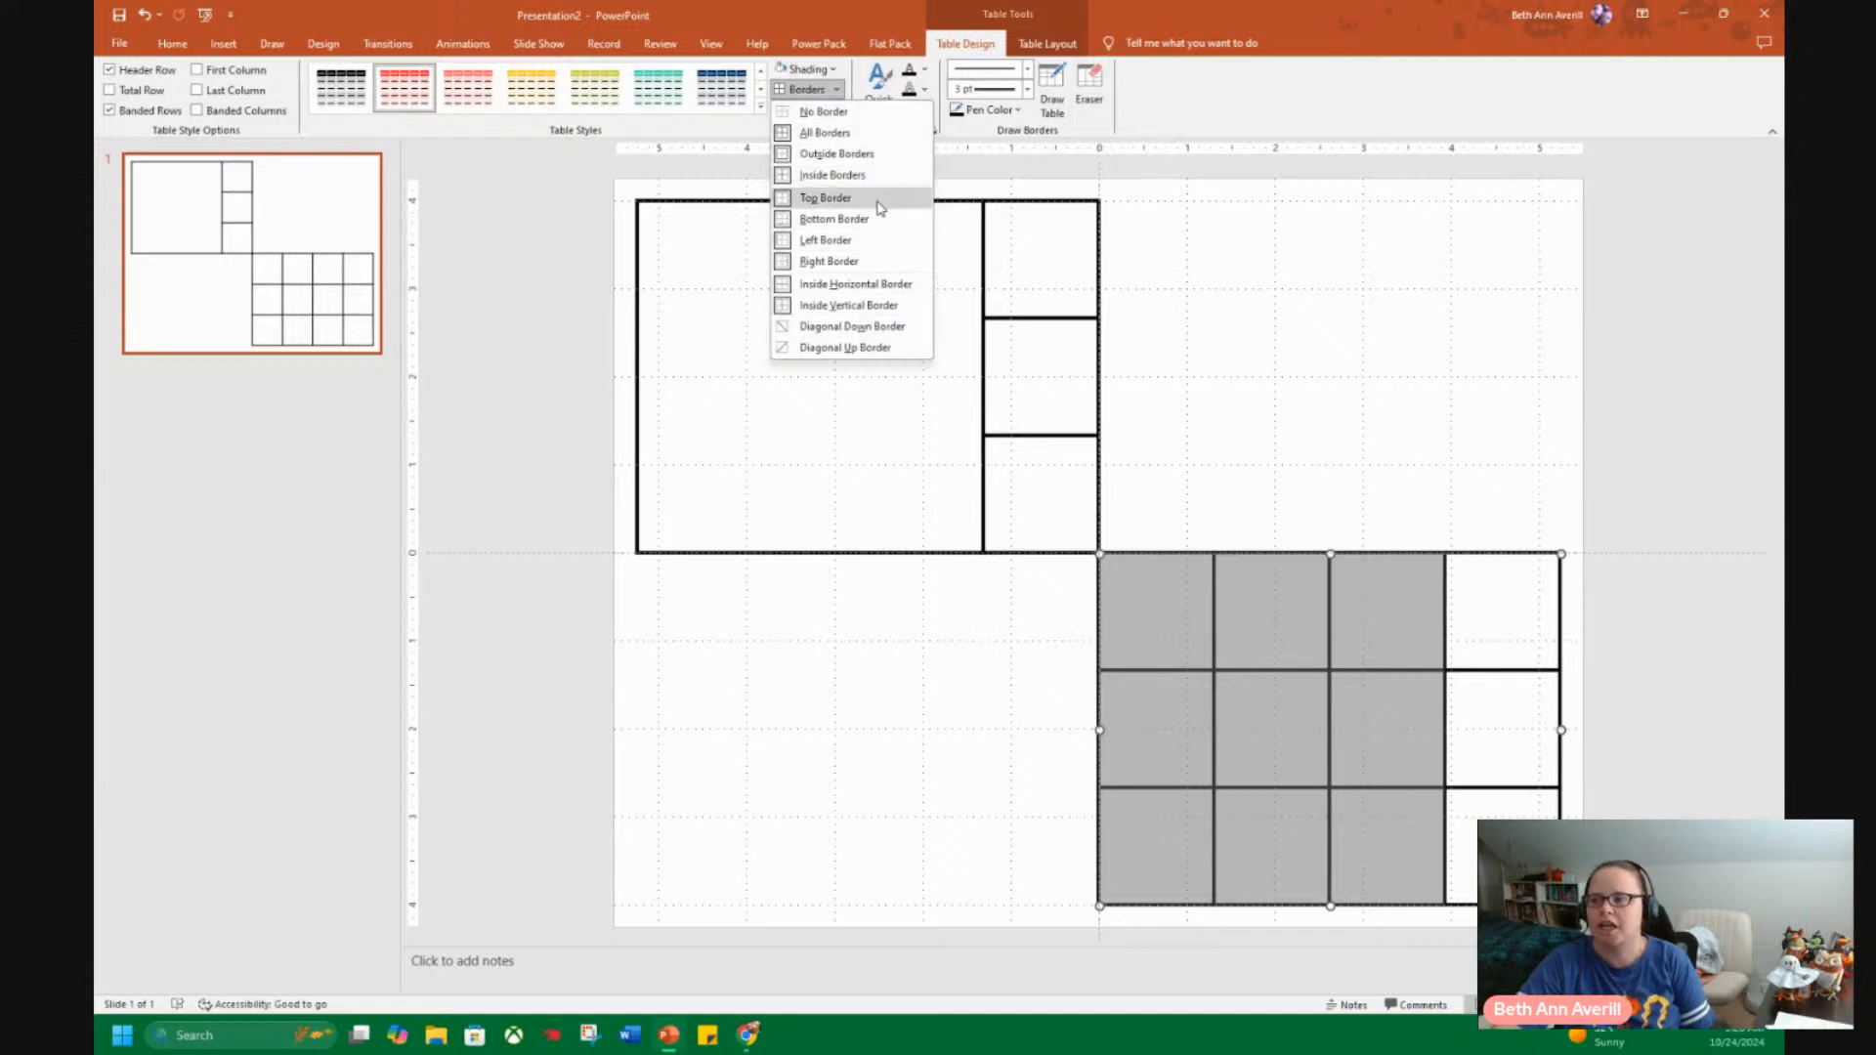
click(826, 197)
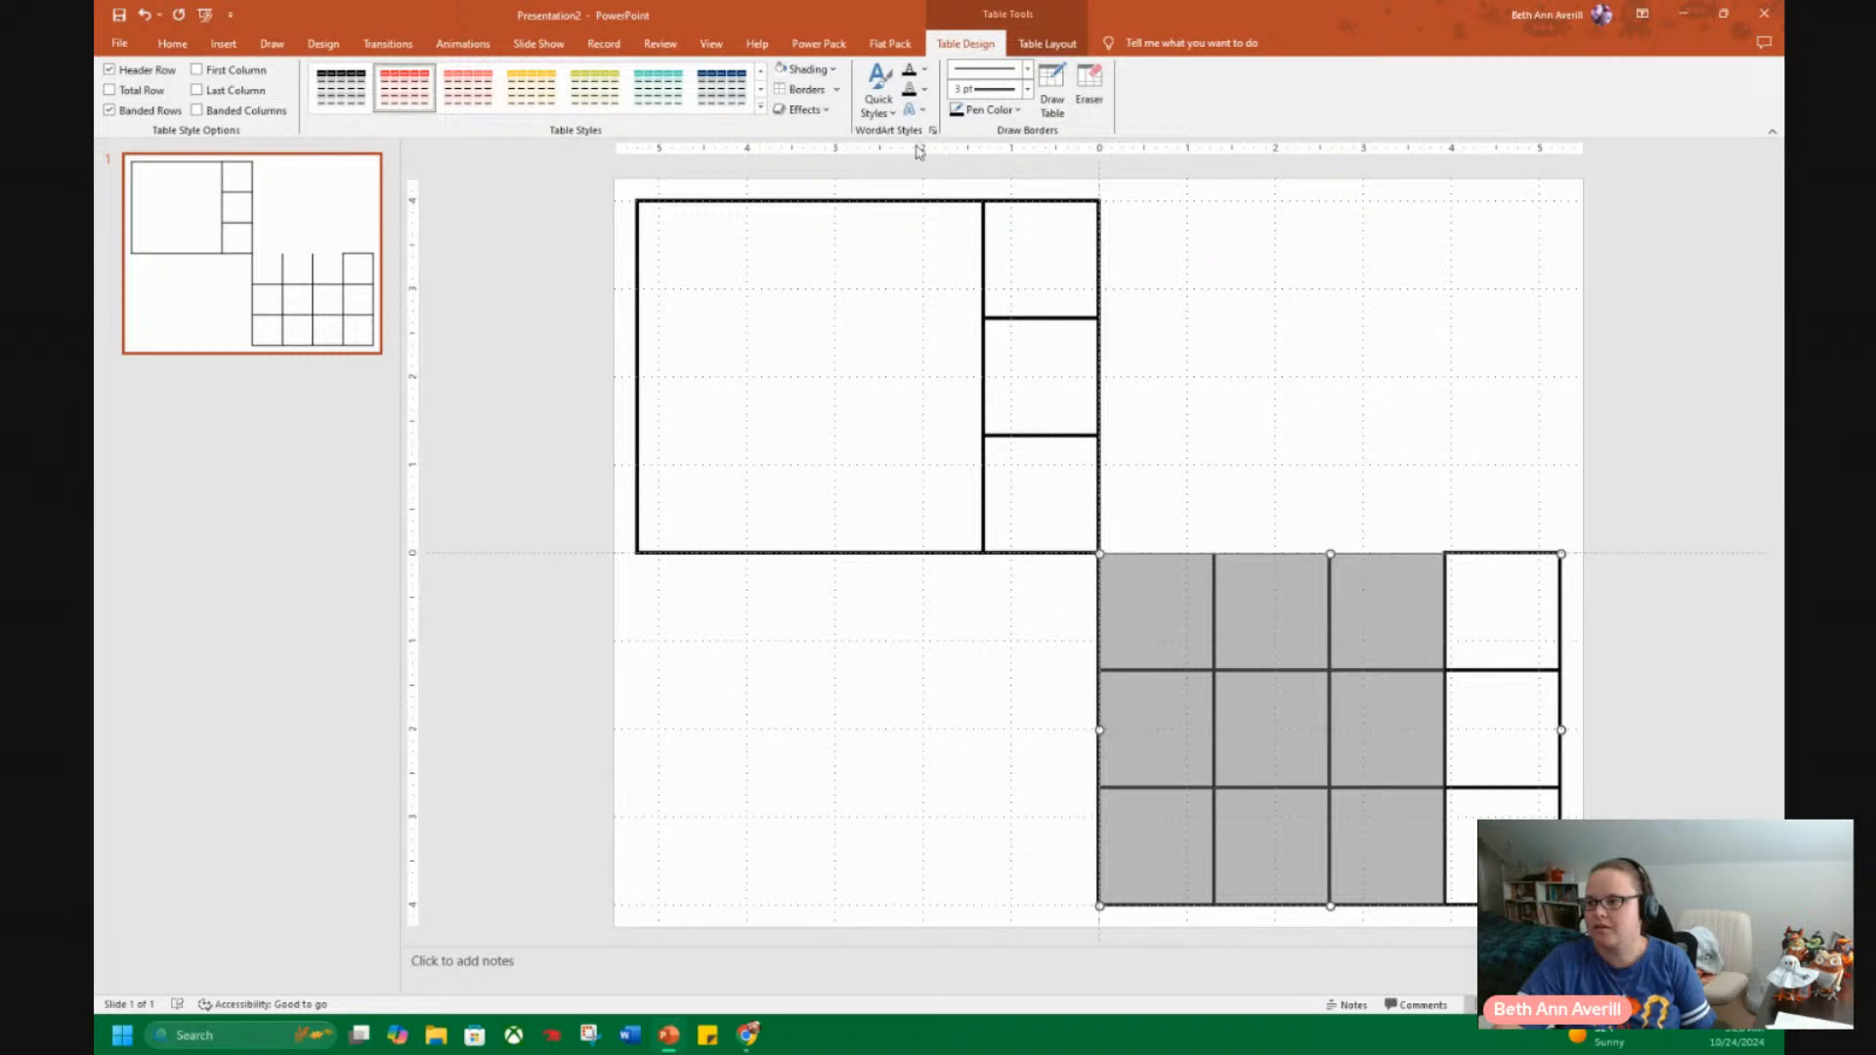
click(822, 90)
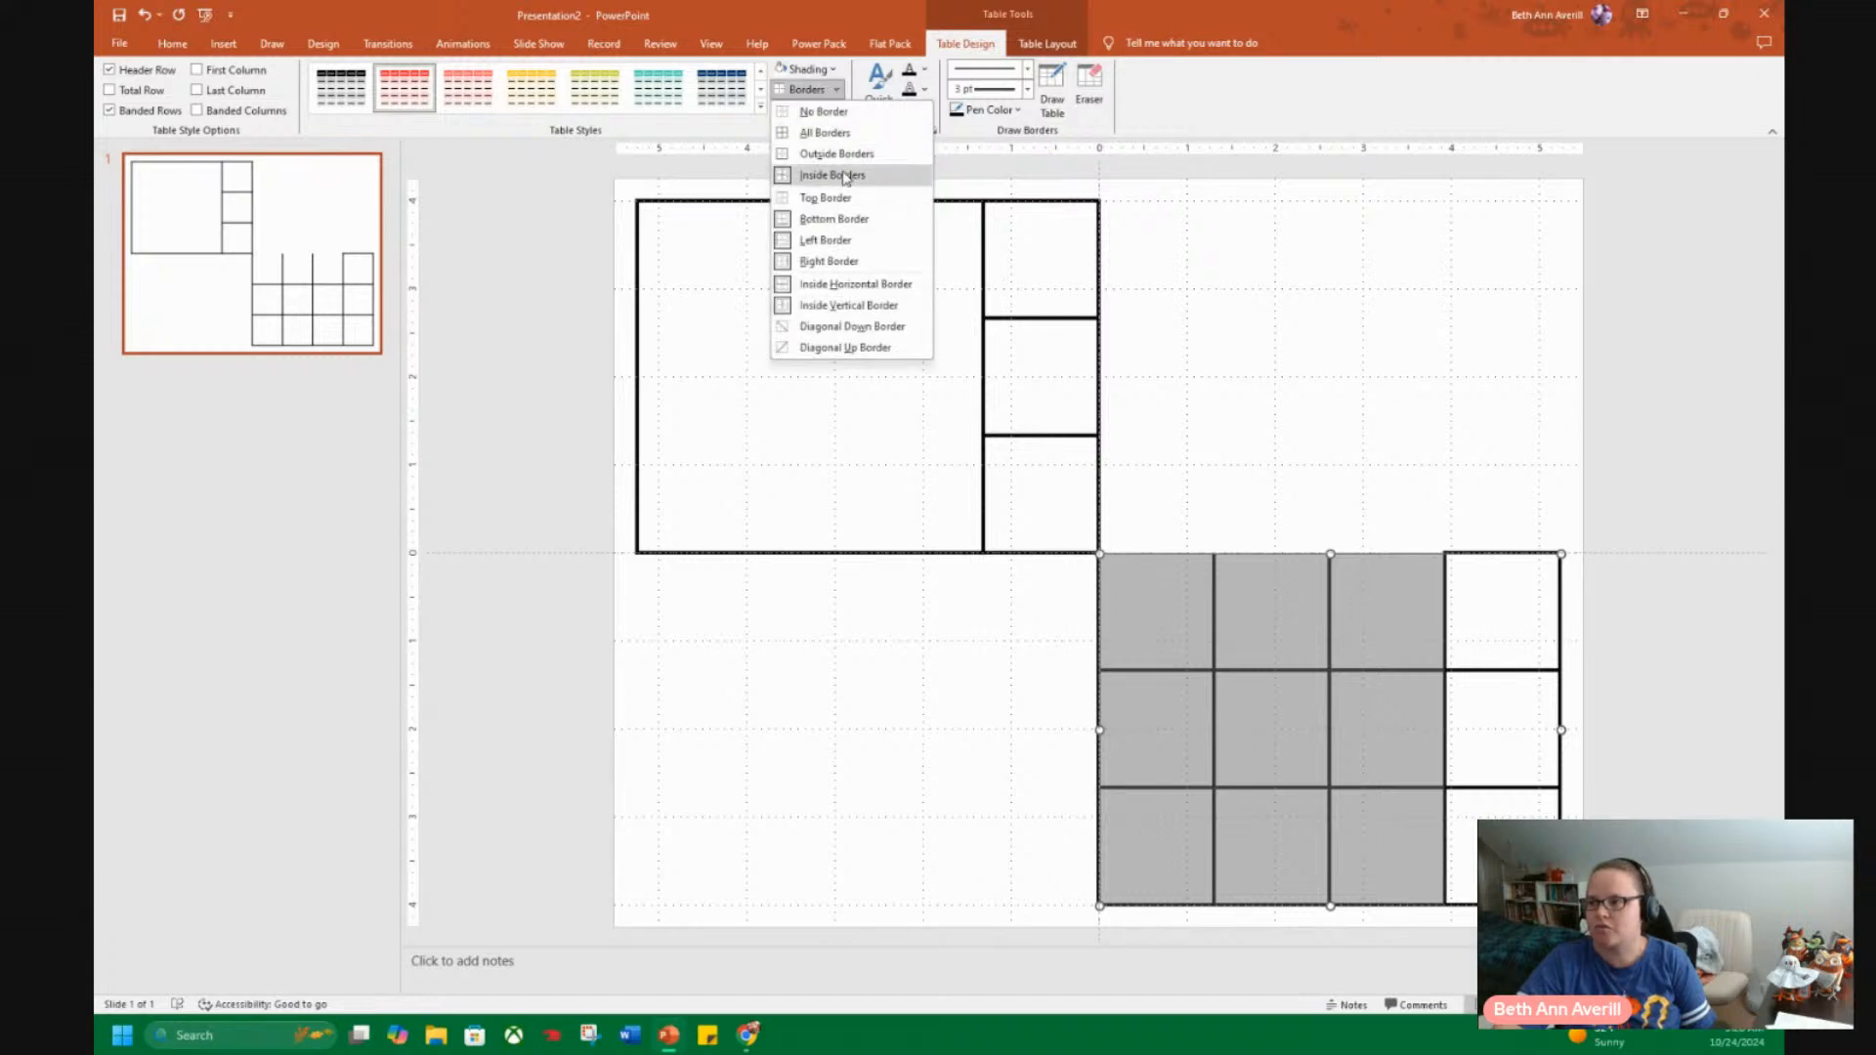
click(861, 222)
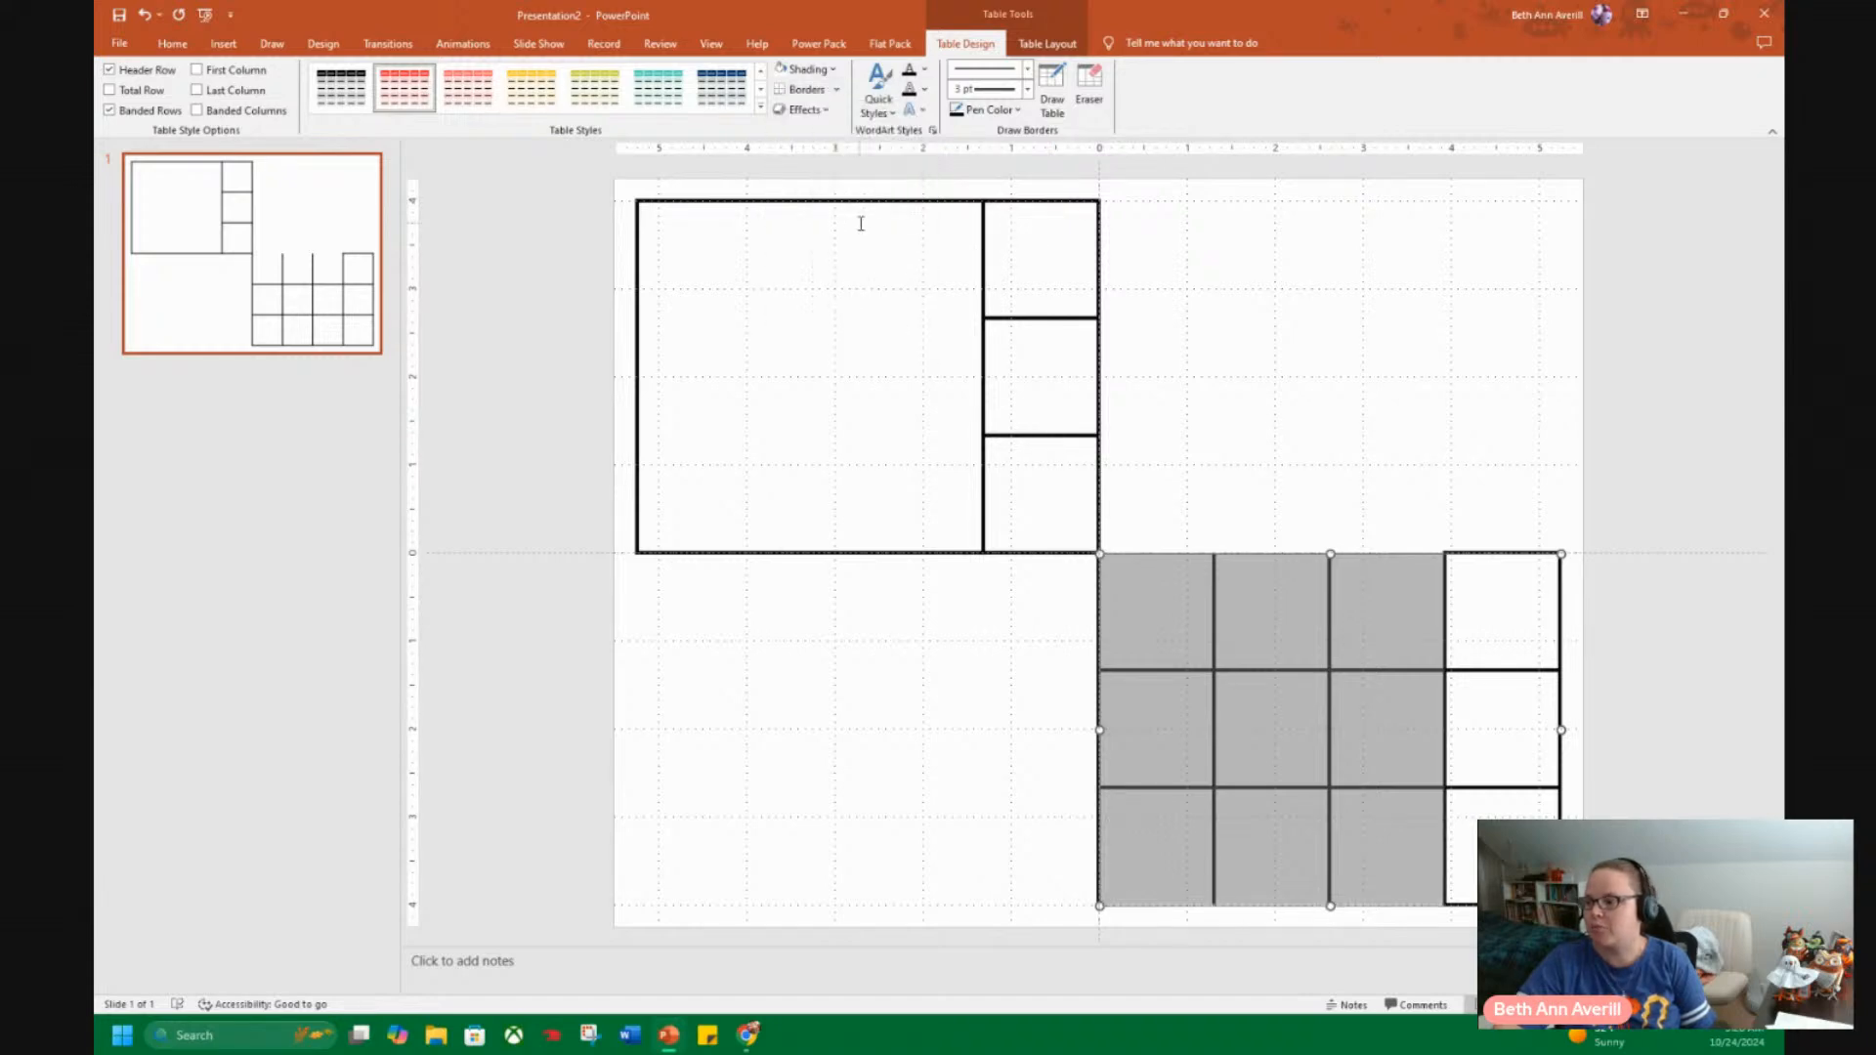
click(833, 89)
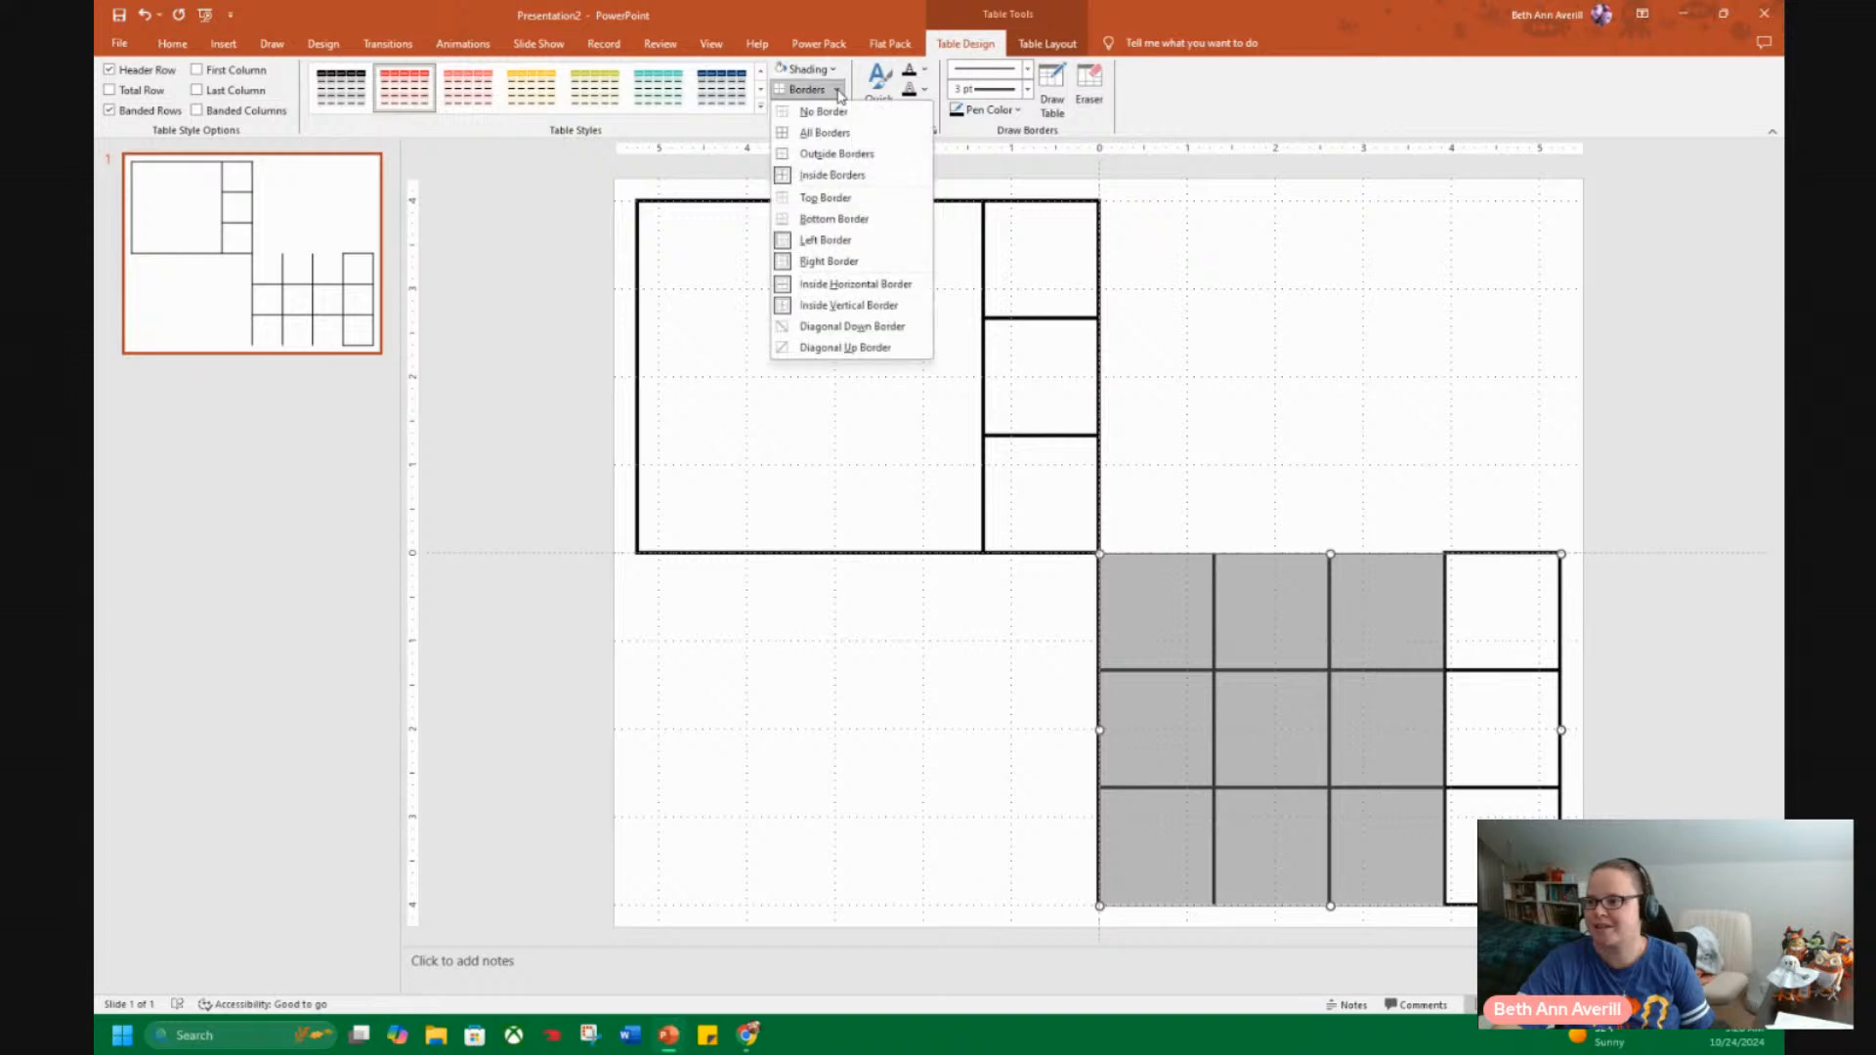
click(858, 176)
Reapply all borders to the lower-right table's first three columns and remove only their inside borders.
click(837, 90)
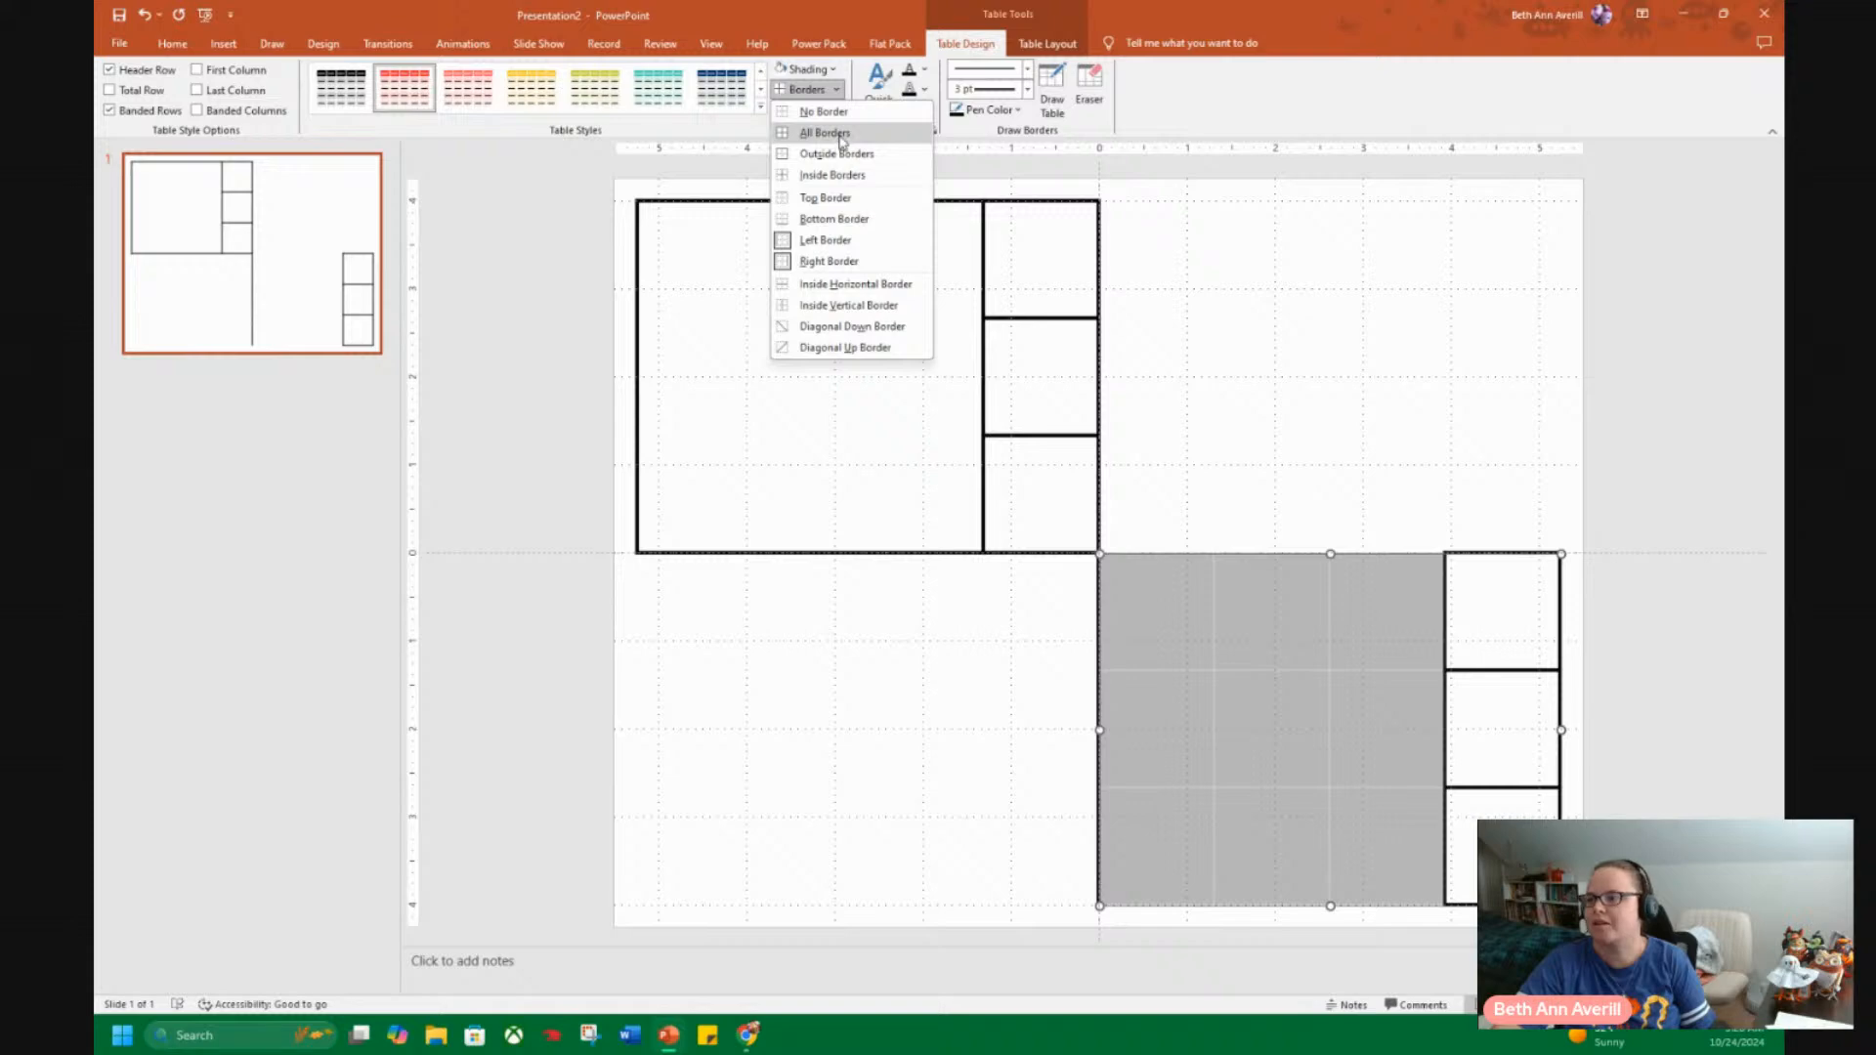
click(840, 137)
click(838, 90)
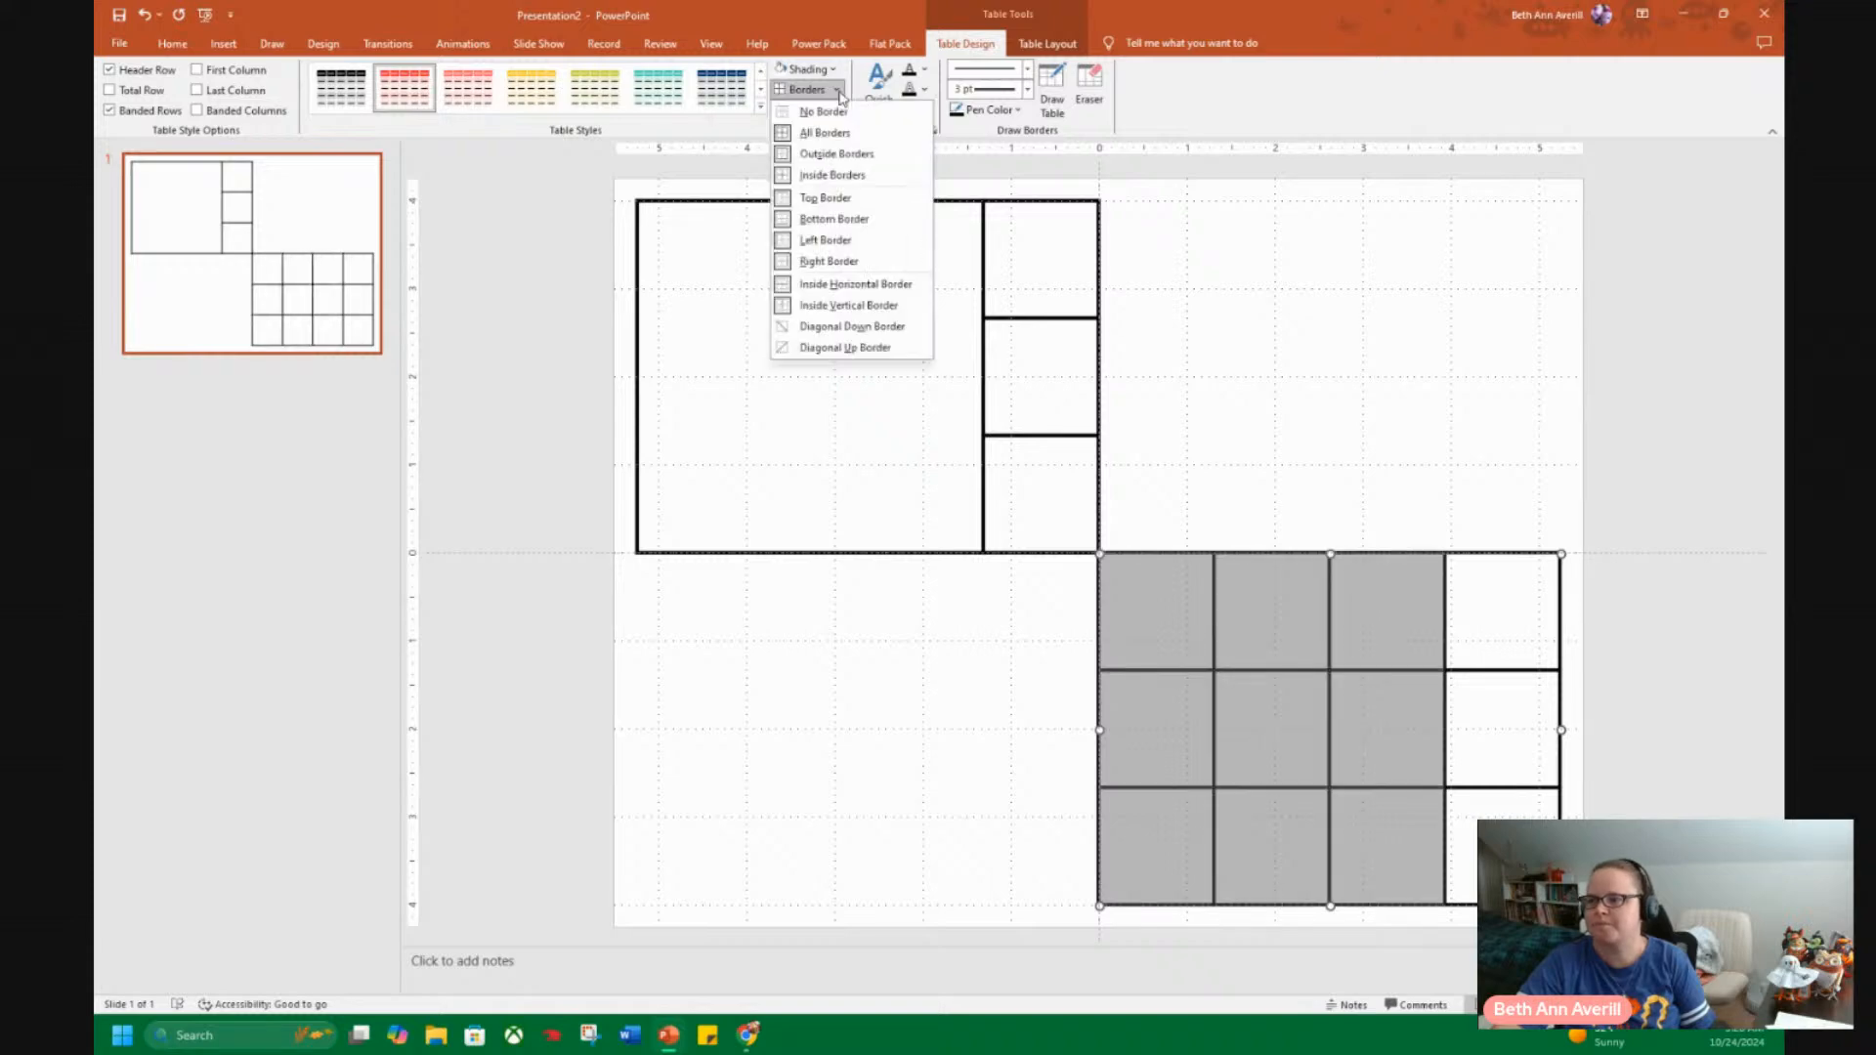
click(852, 176)
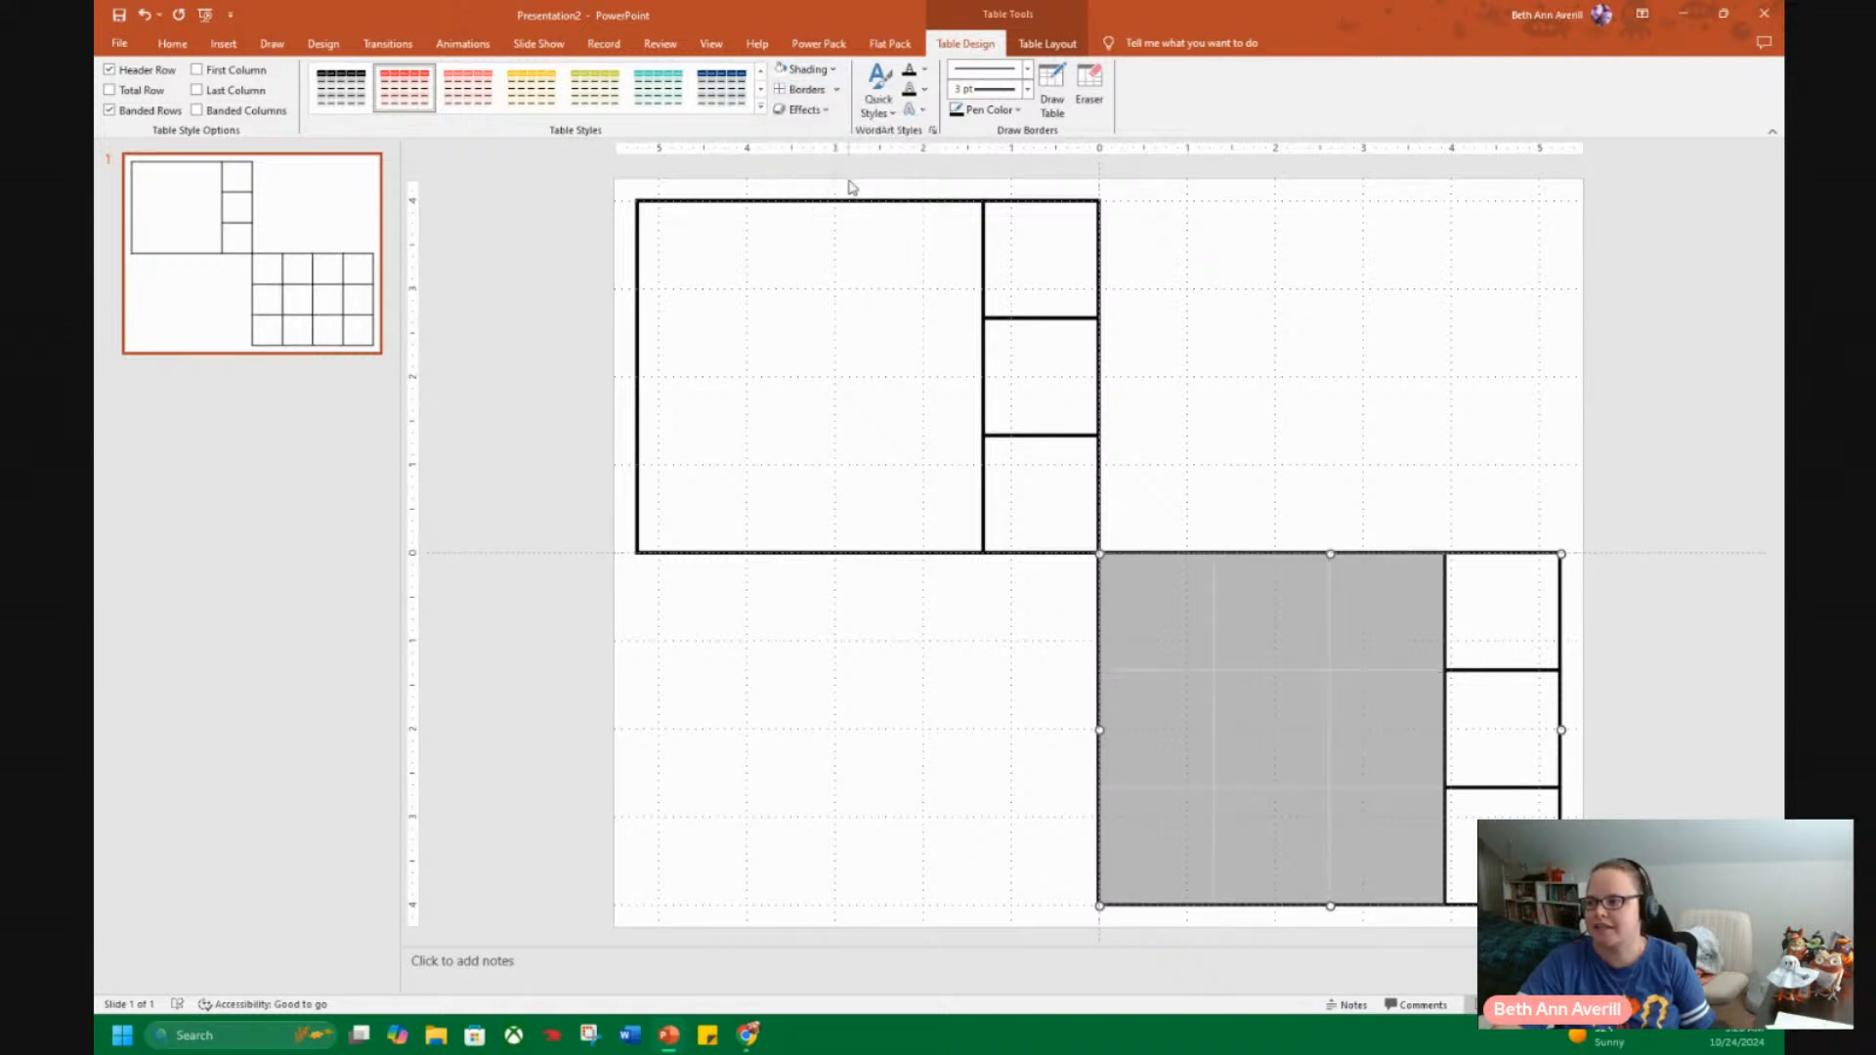
click(1620, 416)
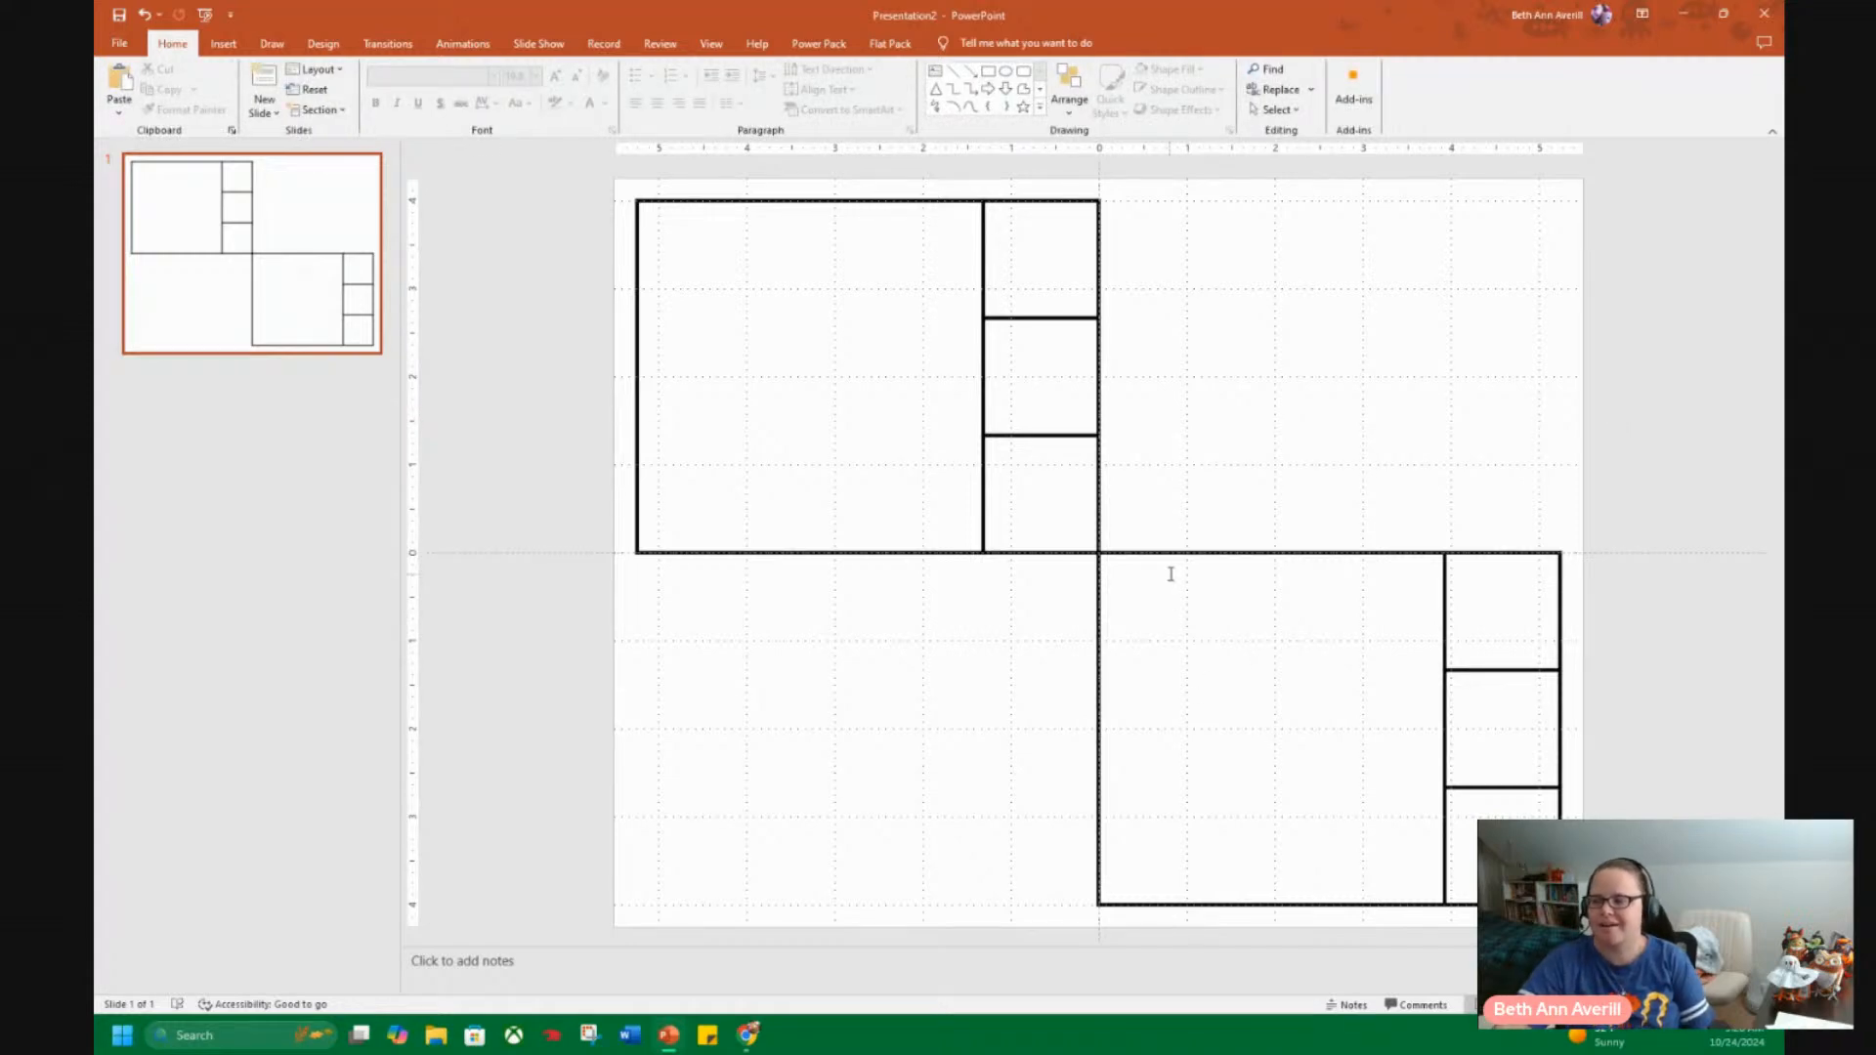
click(1192, 553)
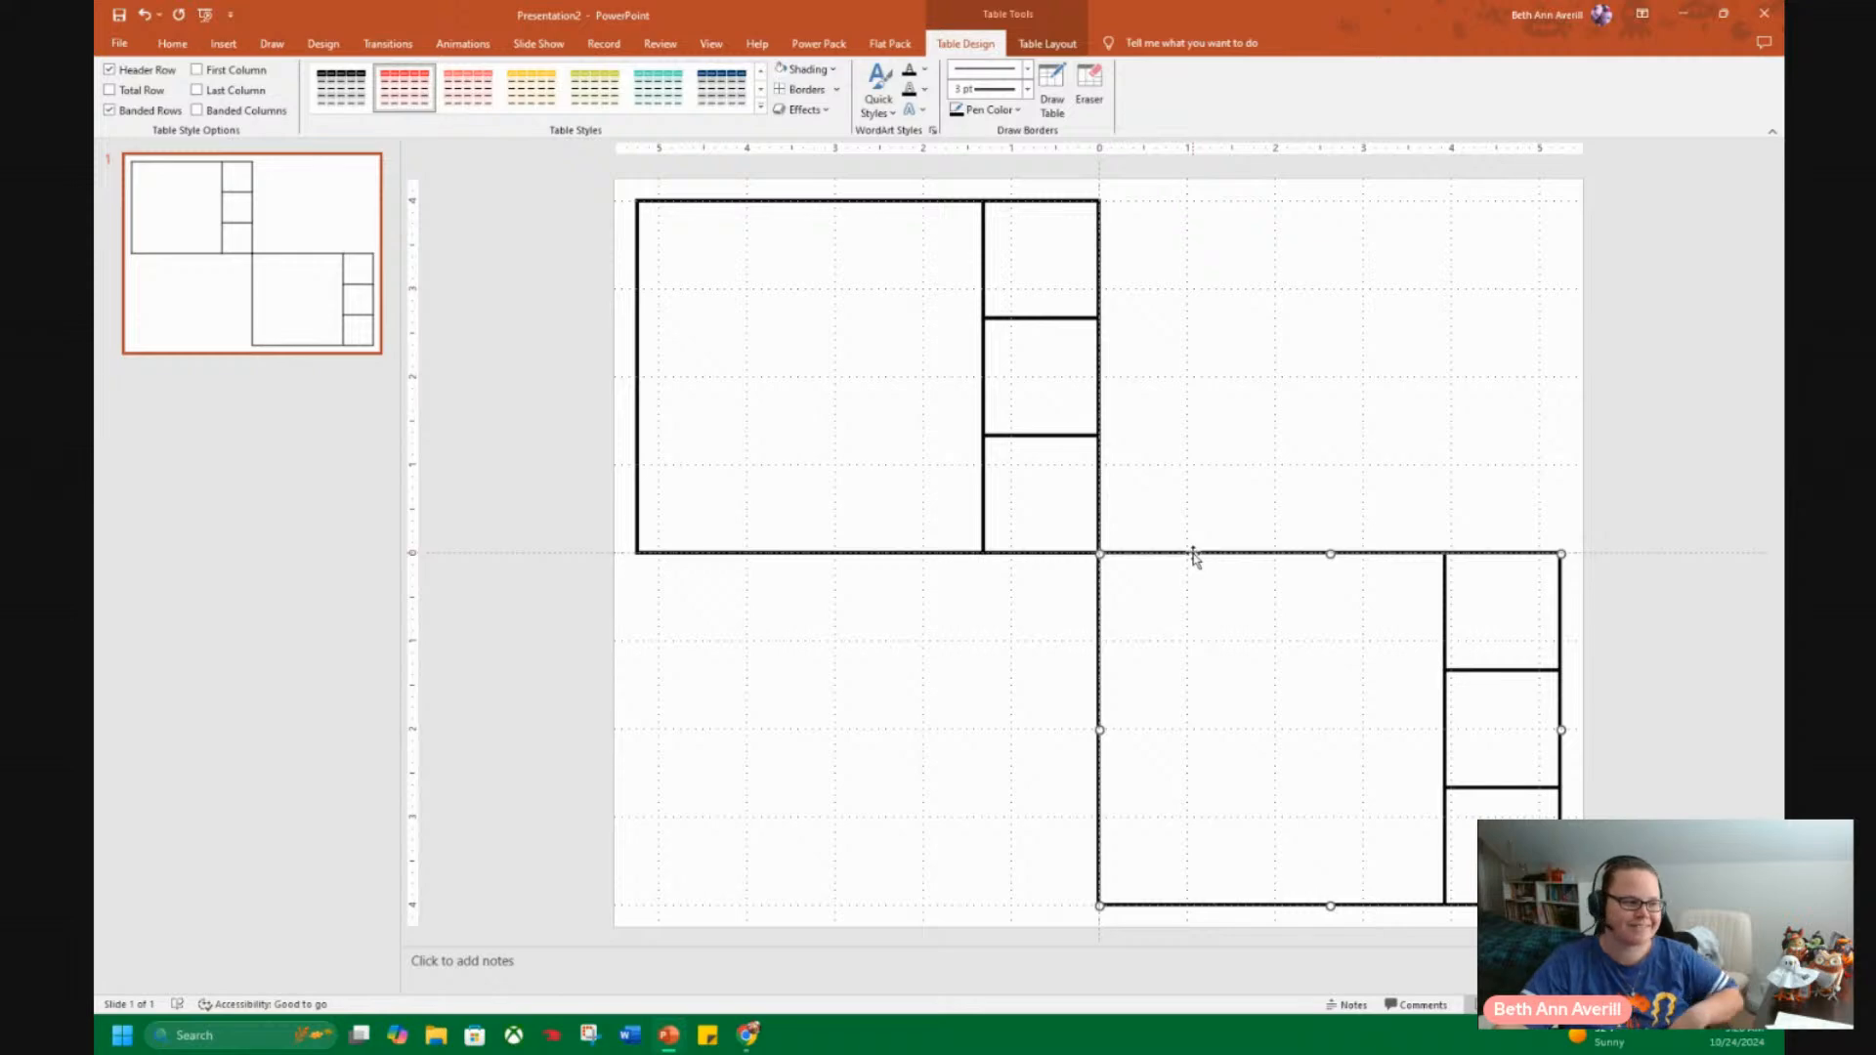
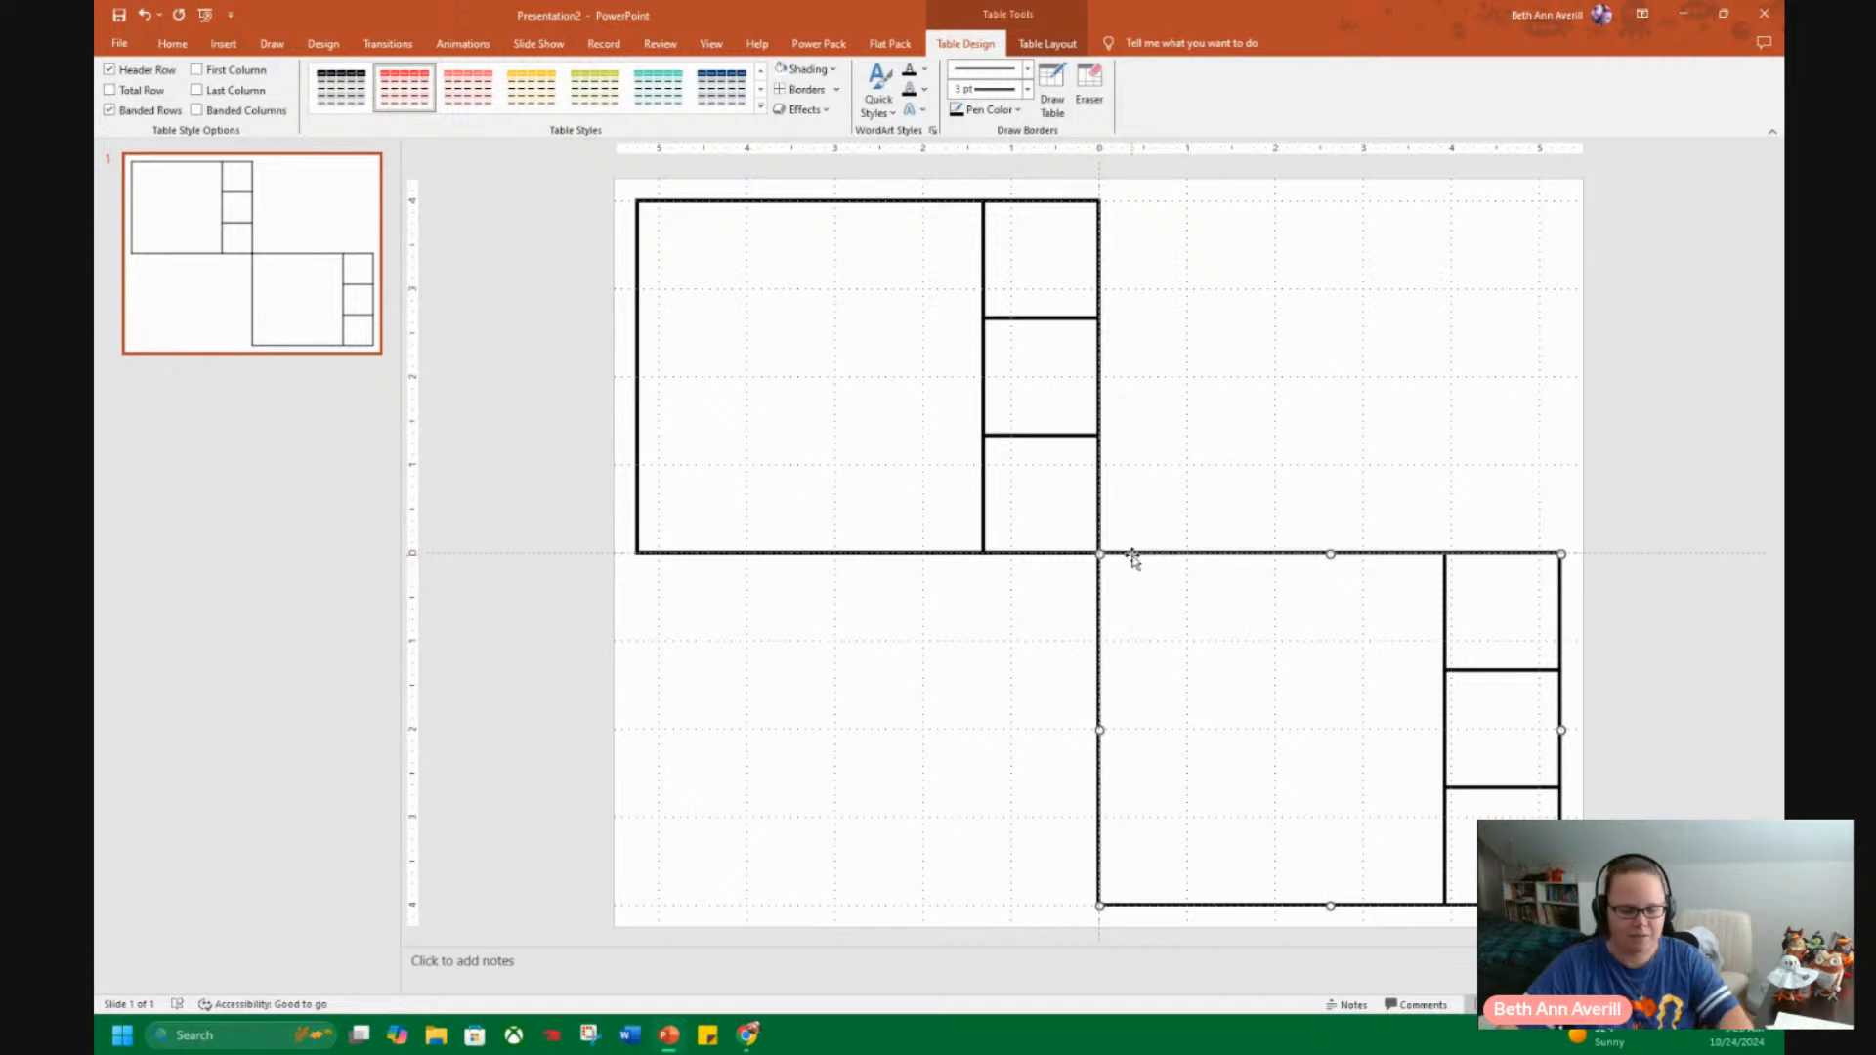
Duplicate the lower-right table twice and place the copies in the slide's upper-right and lower-left quadrants, flush with the neighbouring tables.
key(ctrl+d)
drag(1190, 569, 1175, 201)
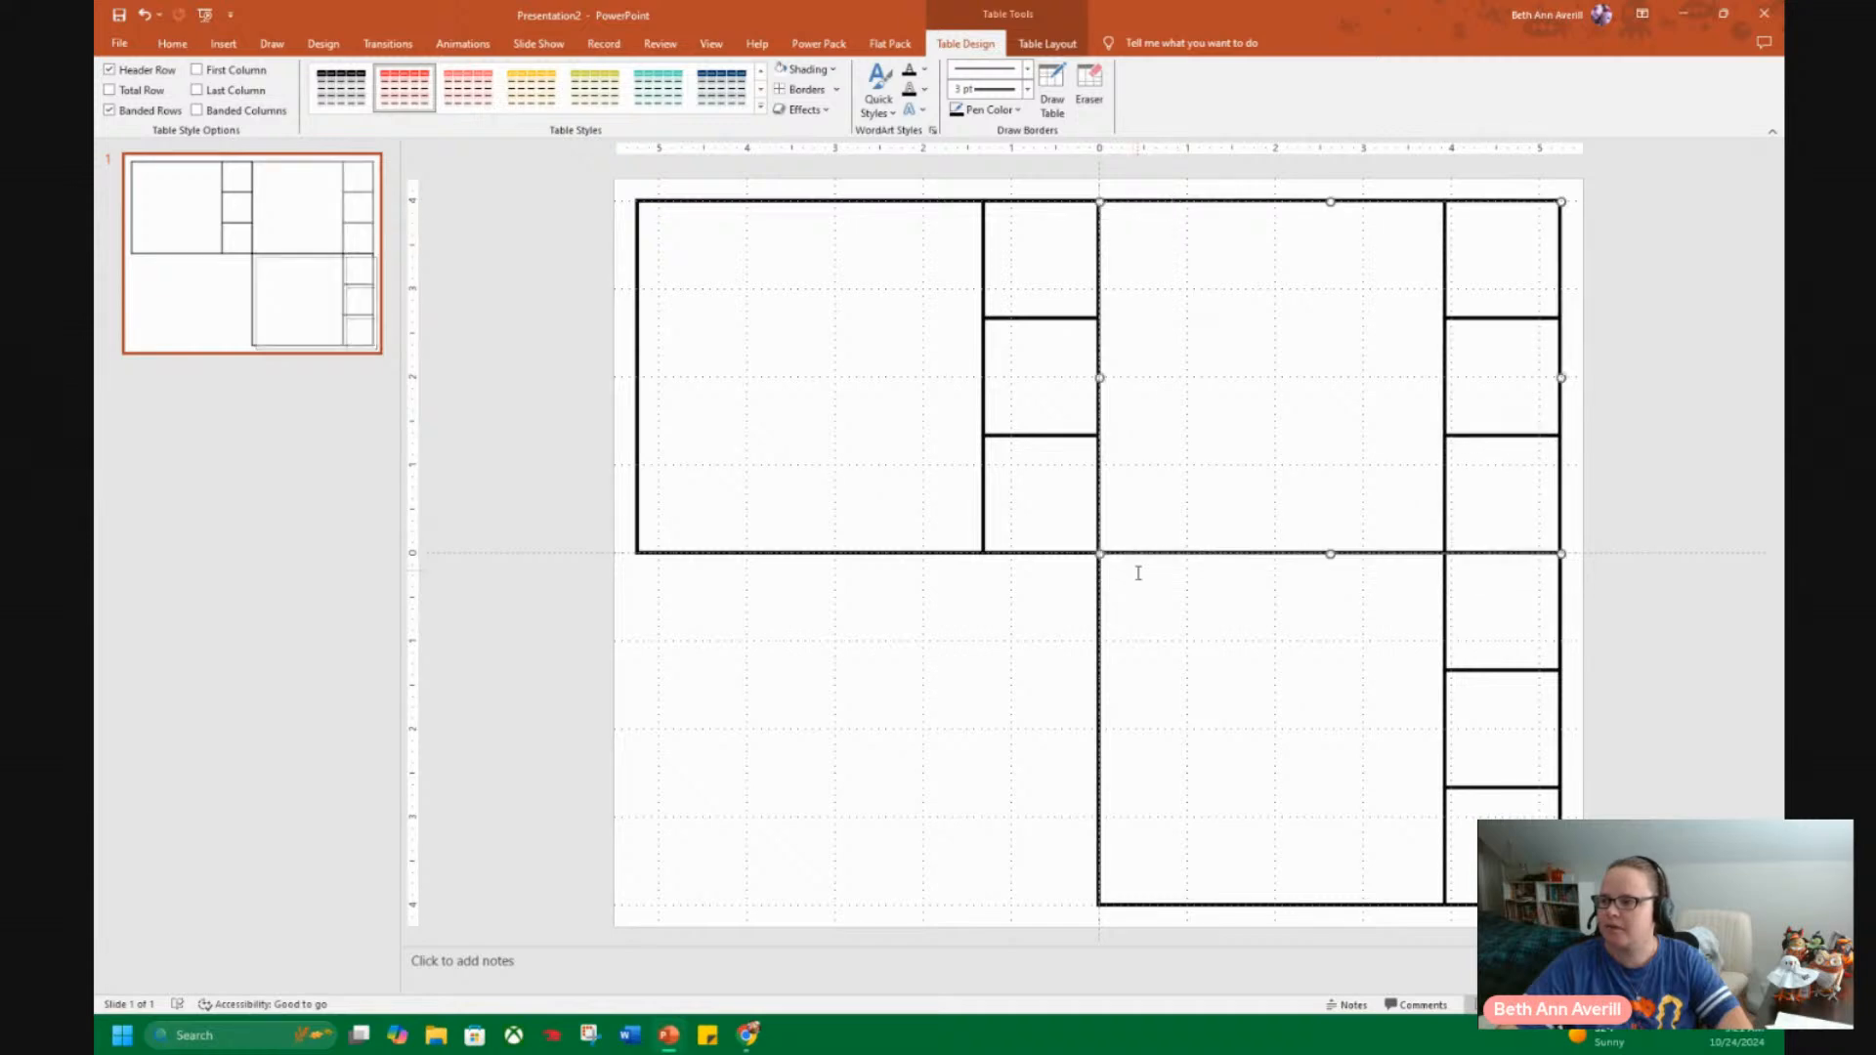
key(ctrl+d)
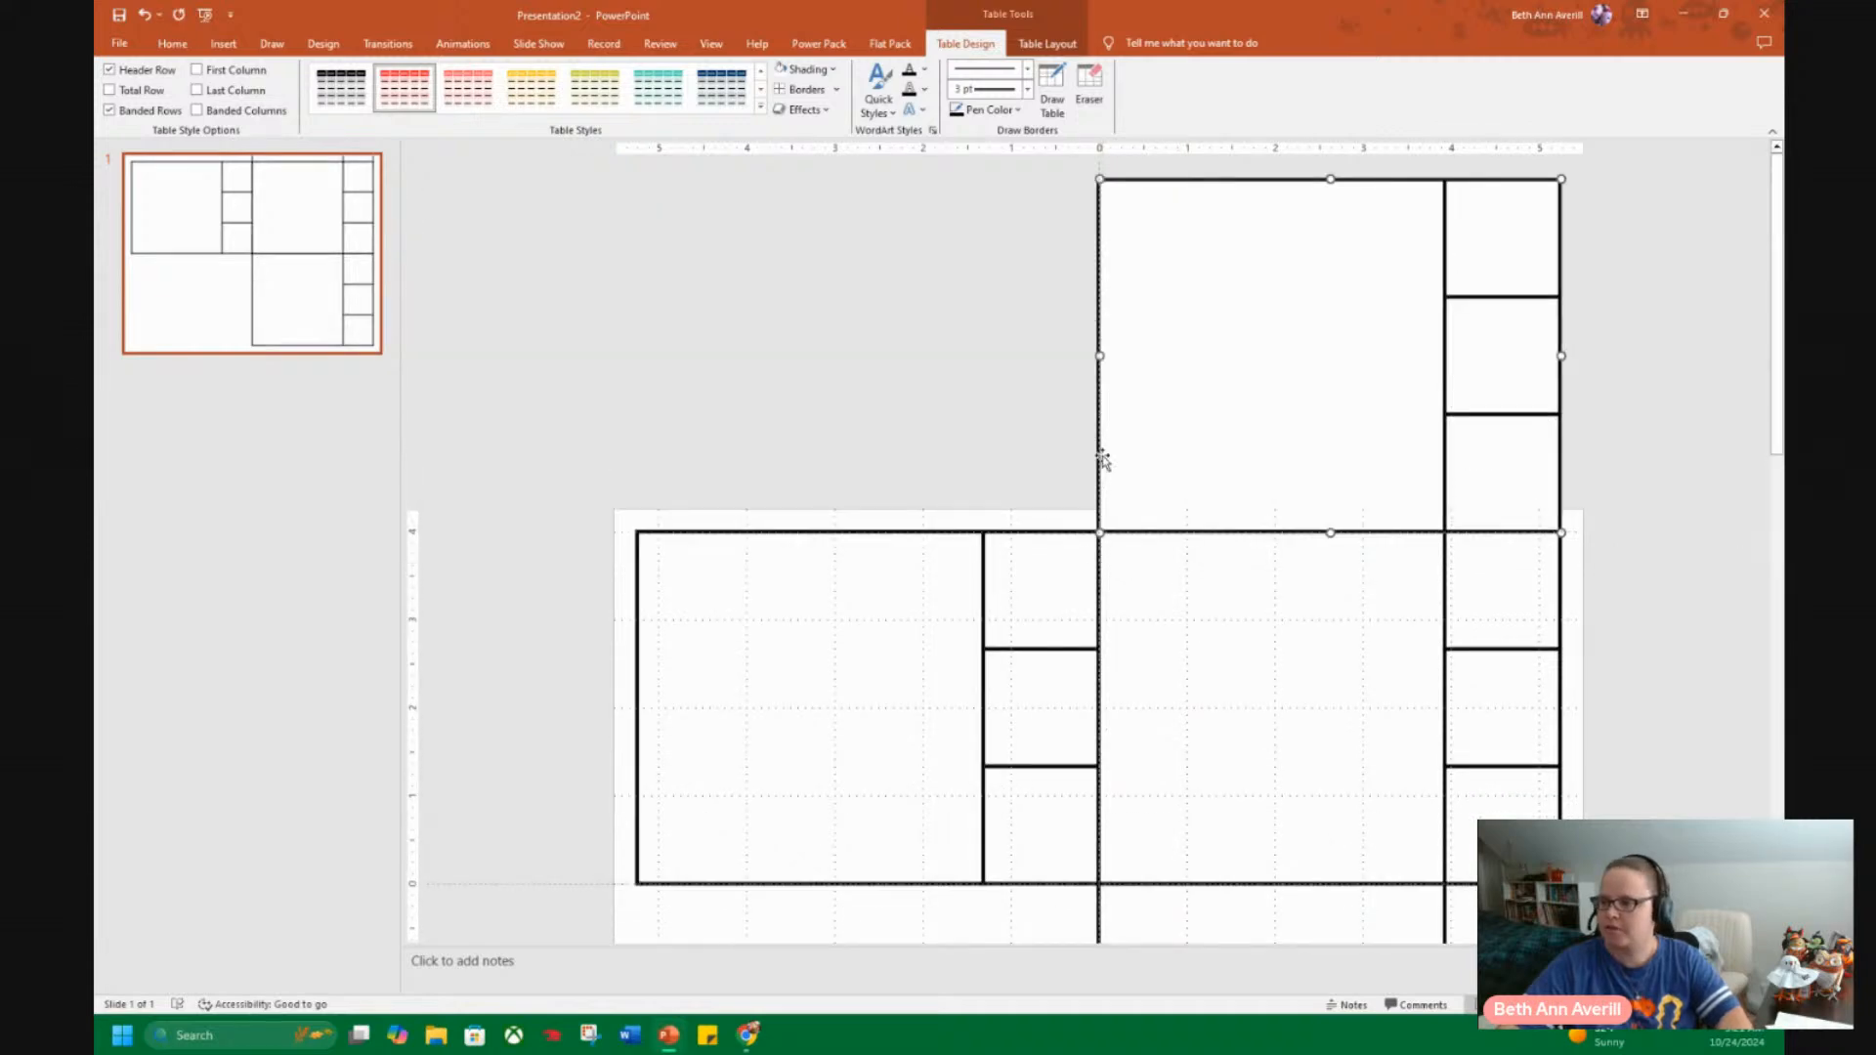
drag(1097, 450, 752, 880)
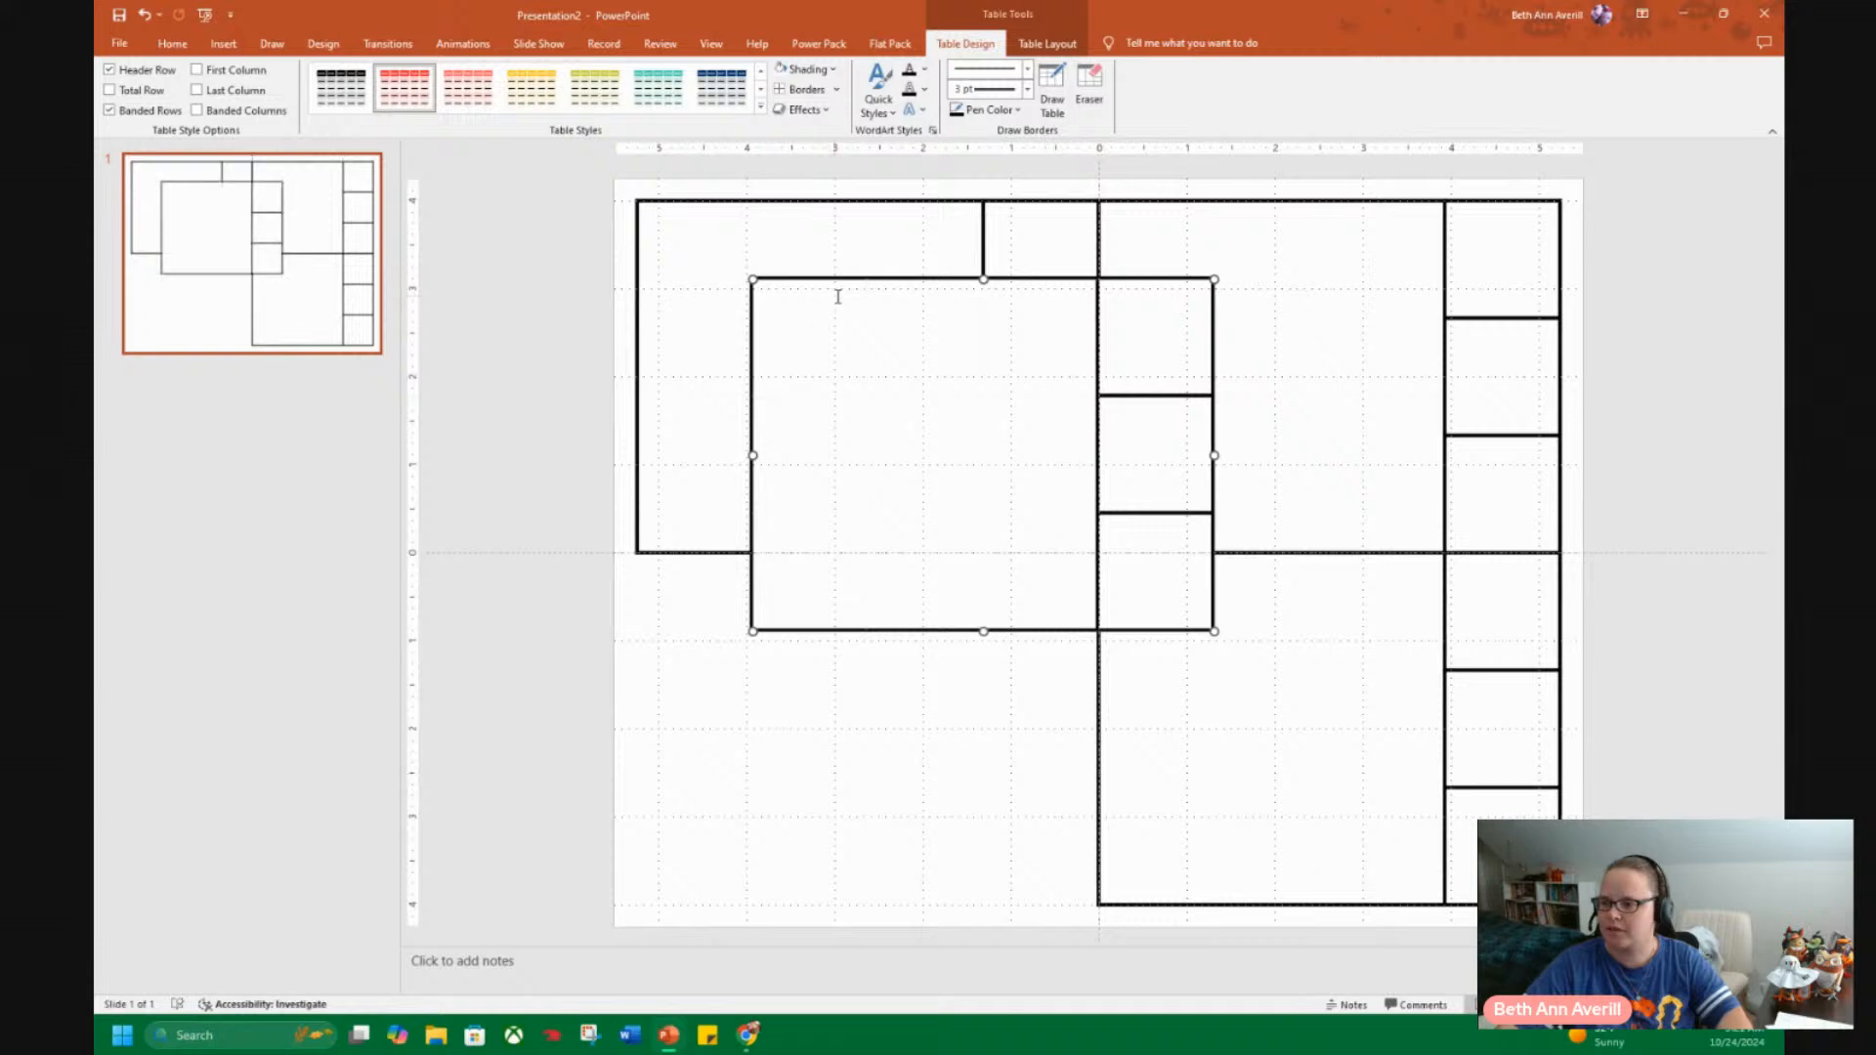
drag(846, 284, 730, 556)
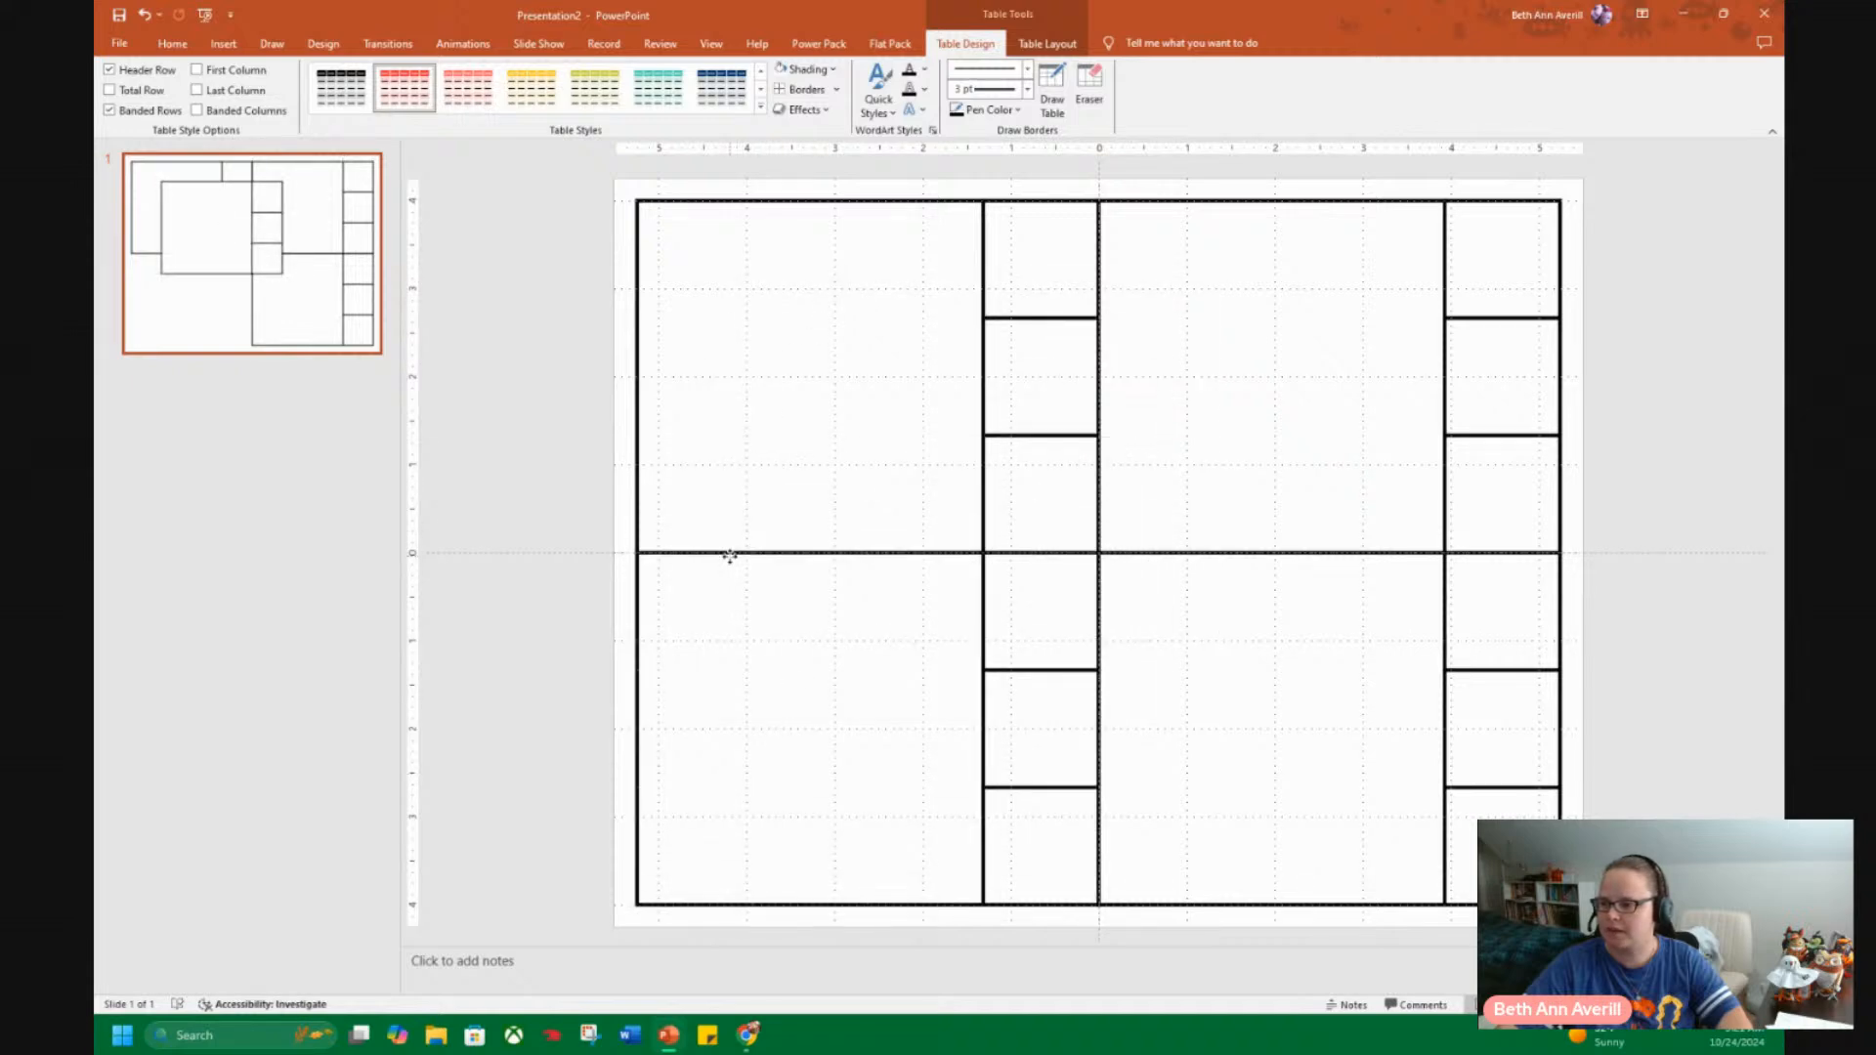
click(1701, 692)
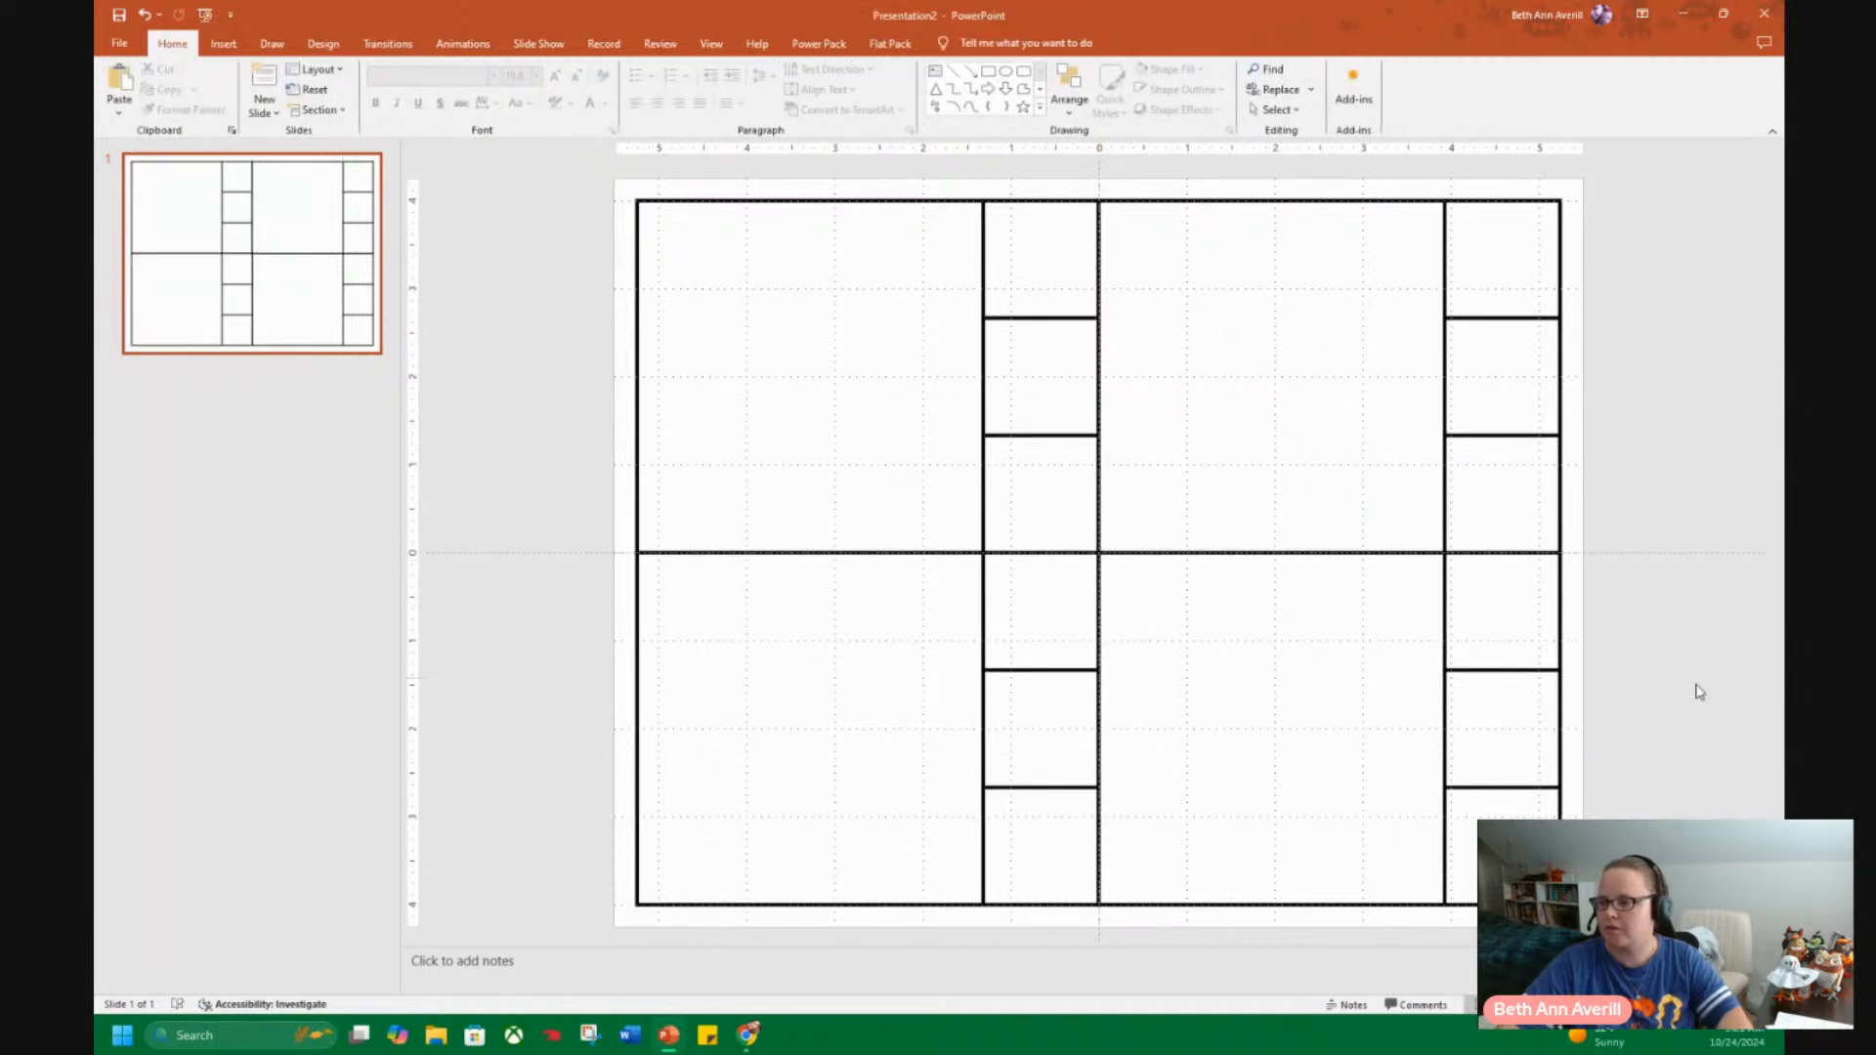
Align the top edges of the two tables in the slide's lower half with each other.
click(1378, 702)
shift+click(817, 737)
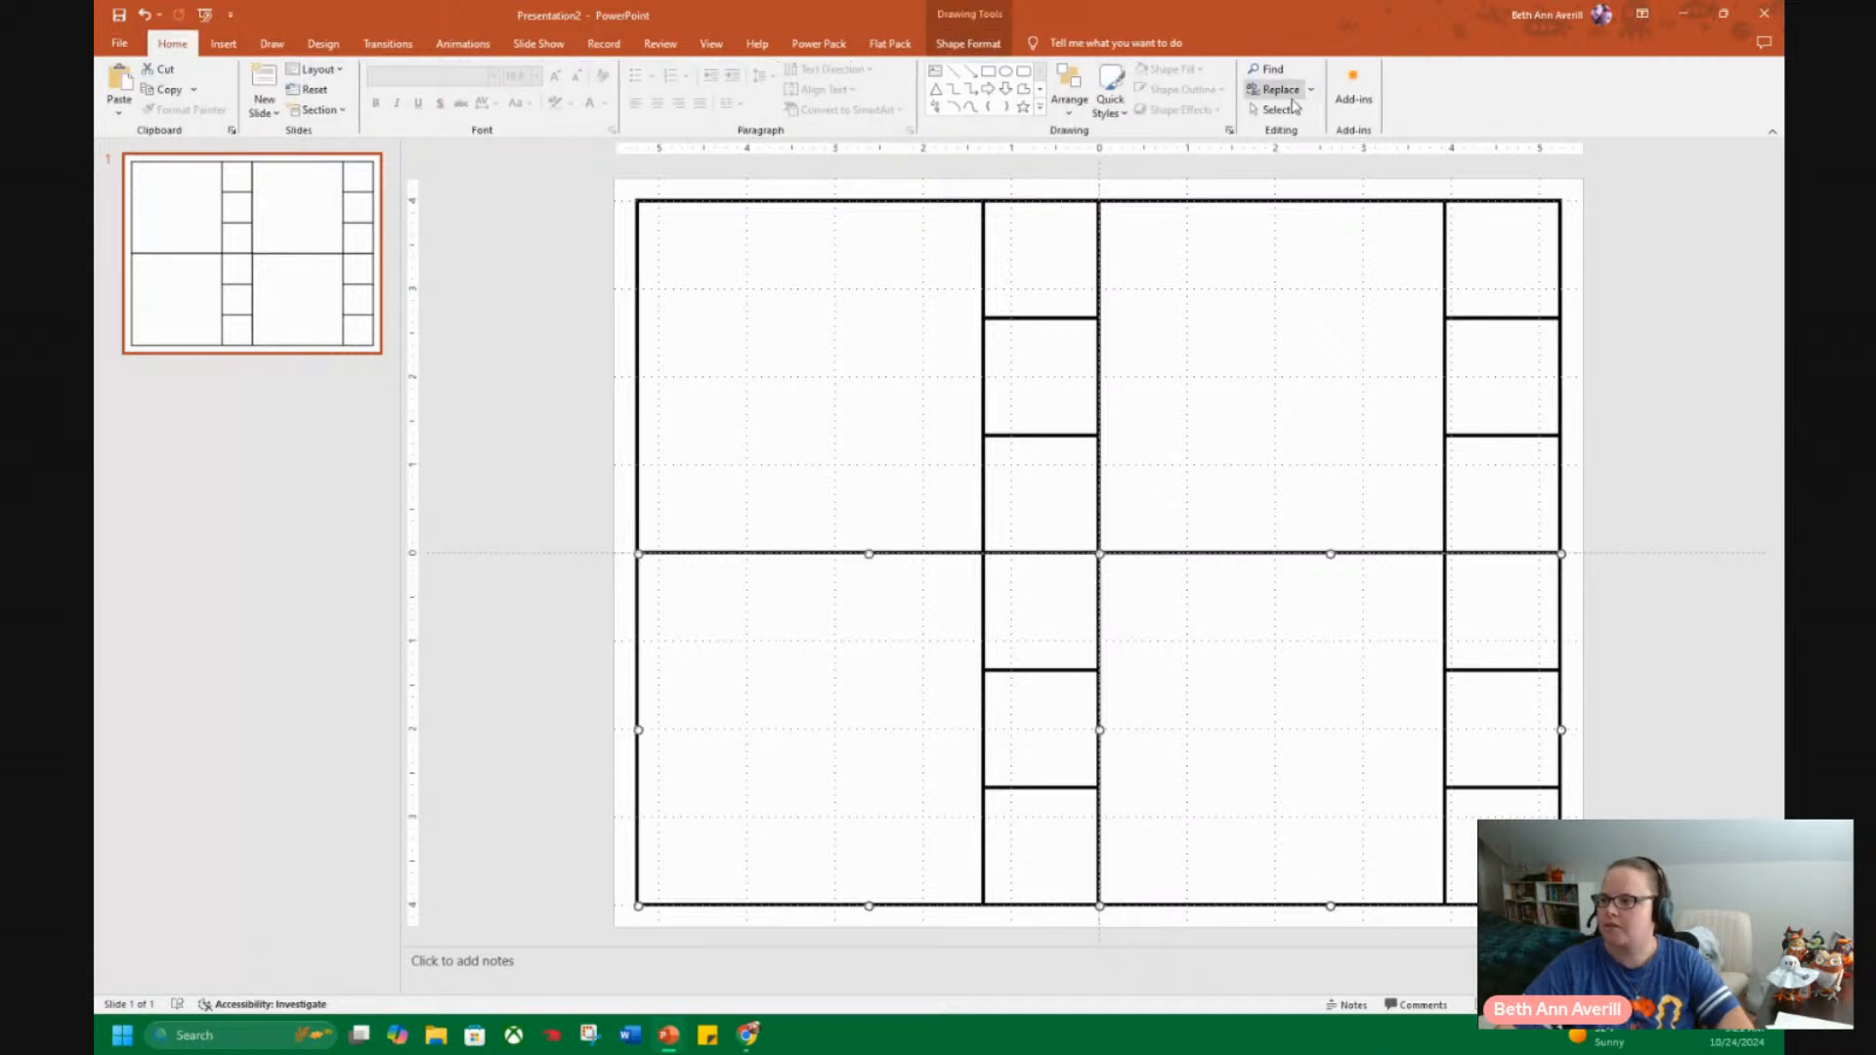
click(1070, 86)
mouse_move(1154, 344)
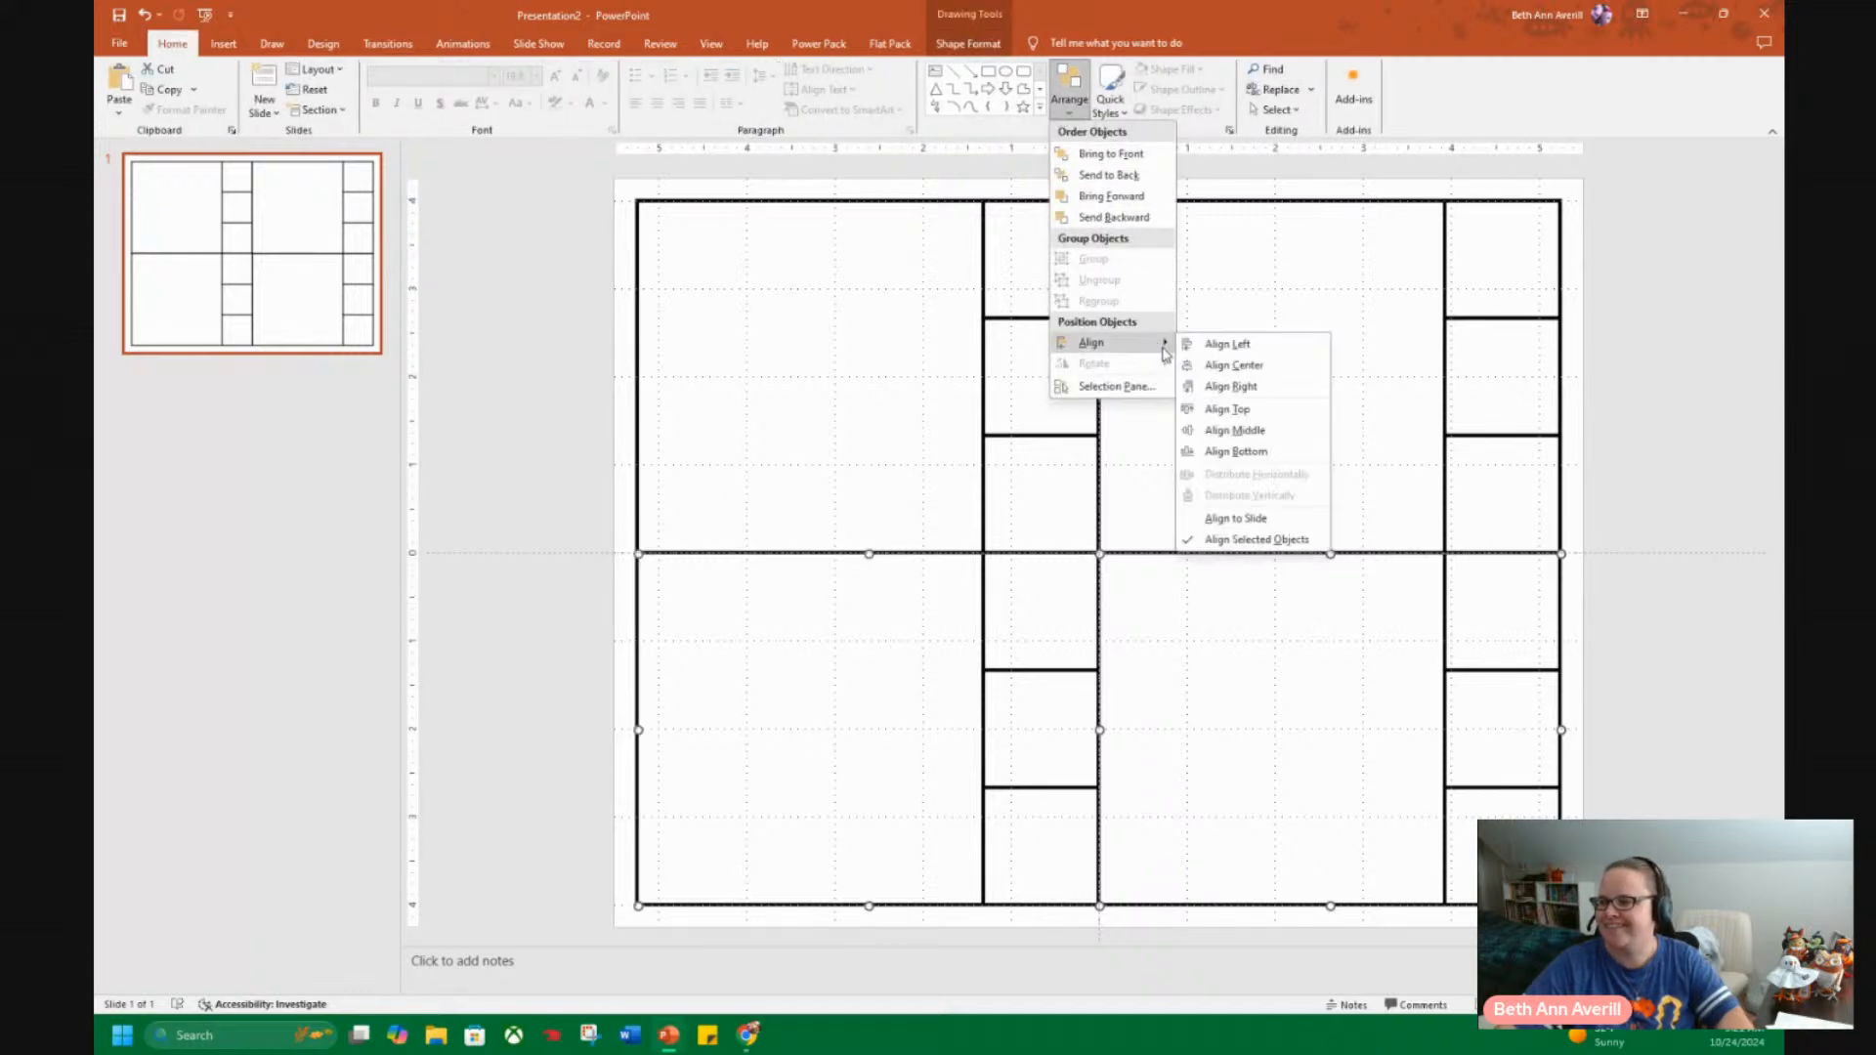
click(1274, 409)
Align the two tables in the slide's upper half with each other by their middles.
click(870, 471)
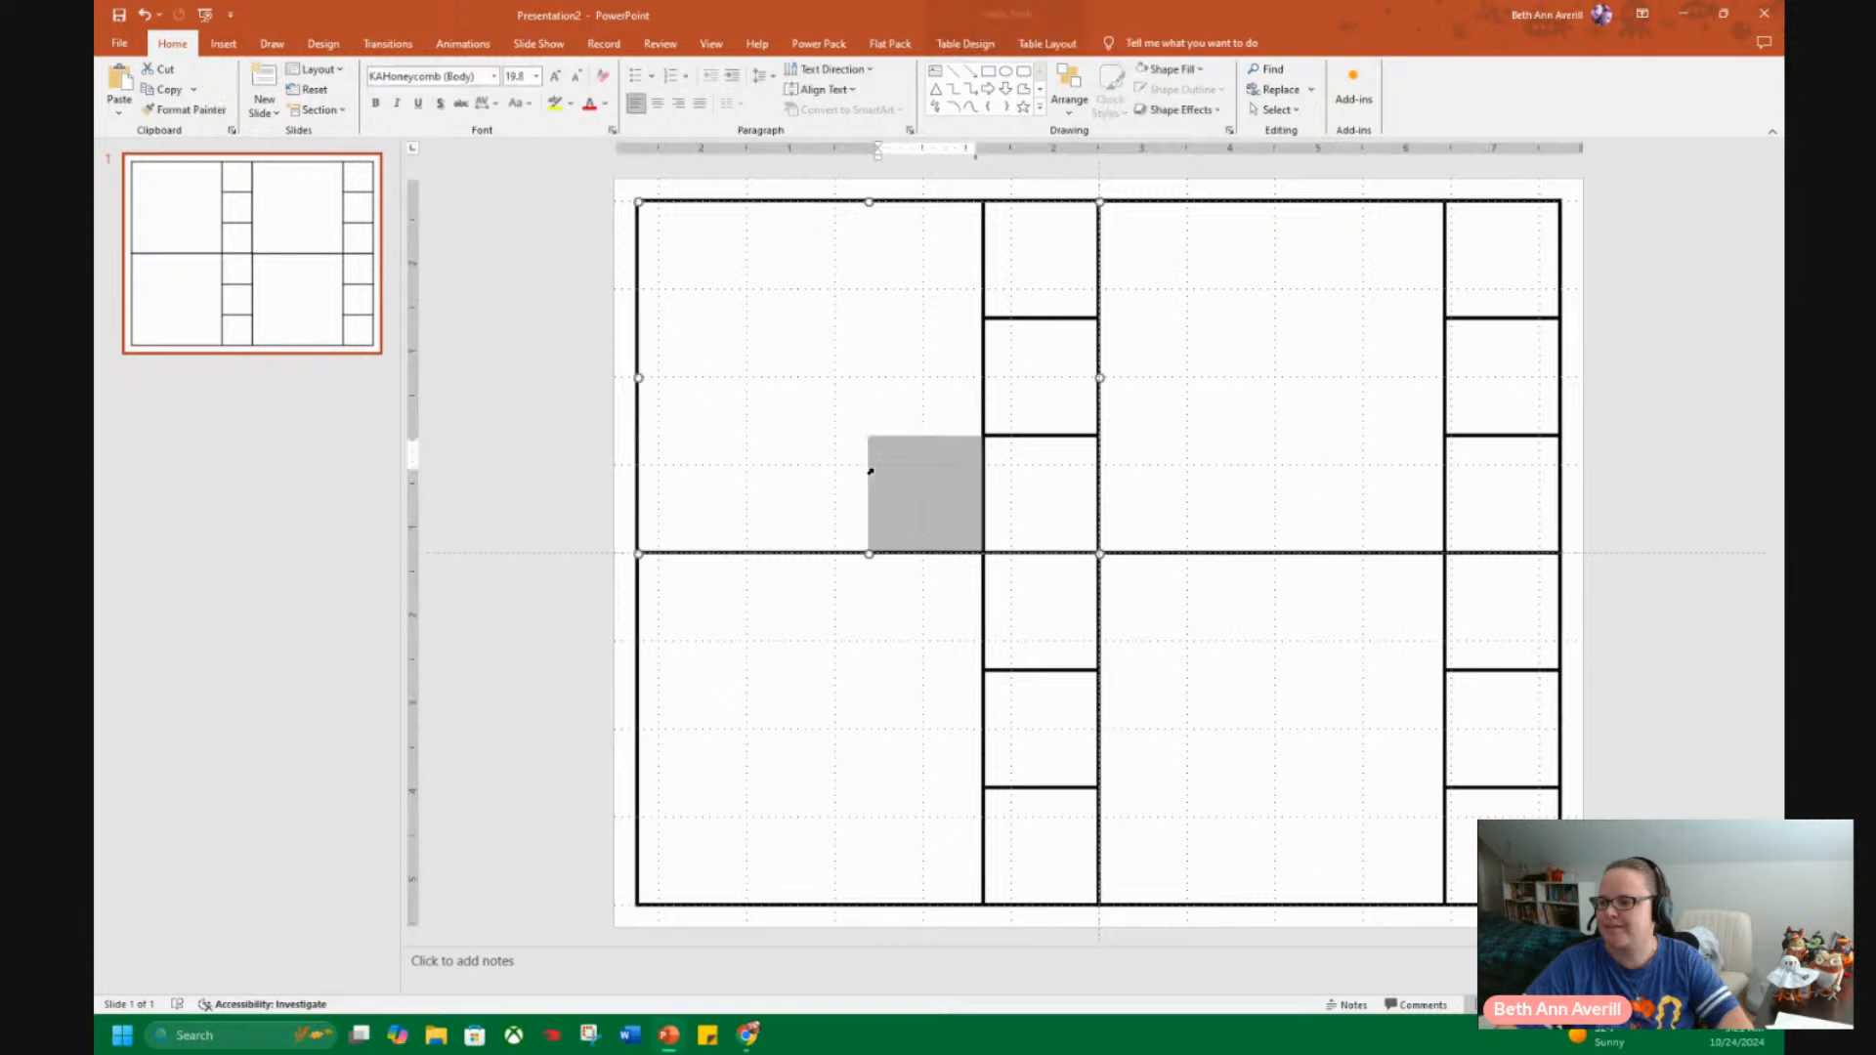
shift+click(1255, 389)
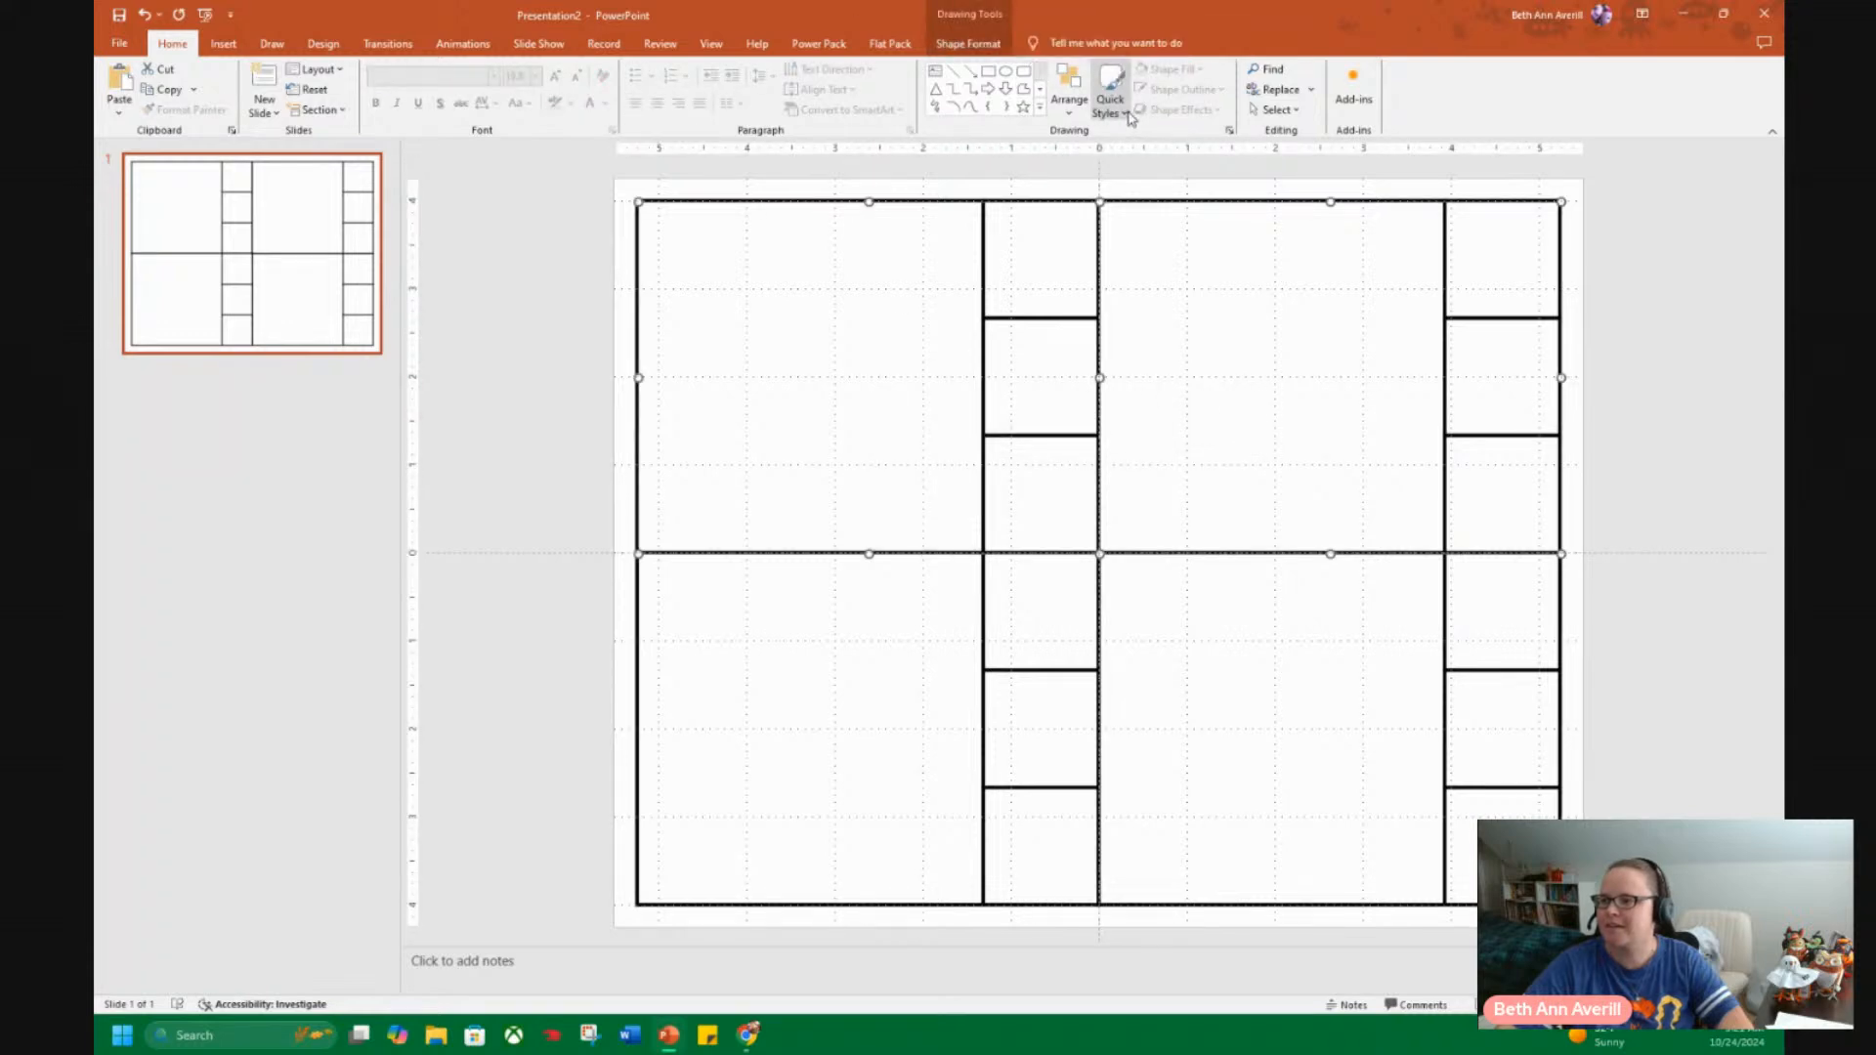
click(1069, 88)
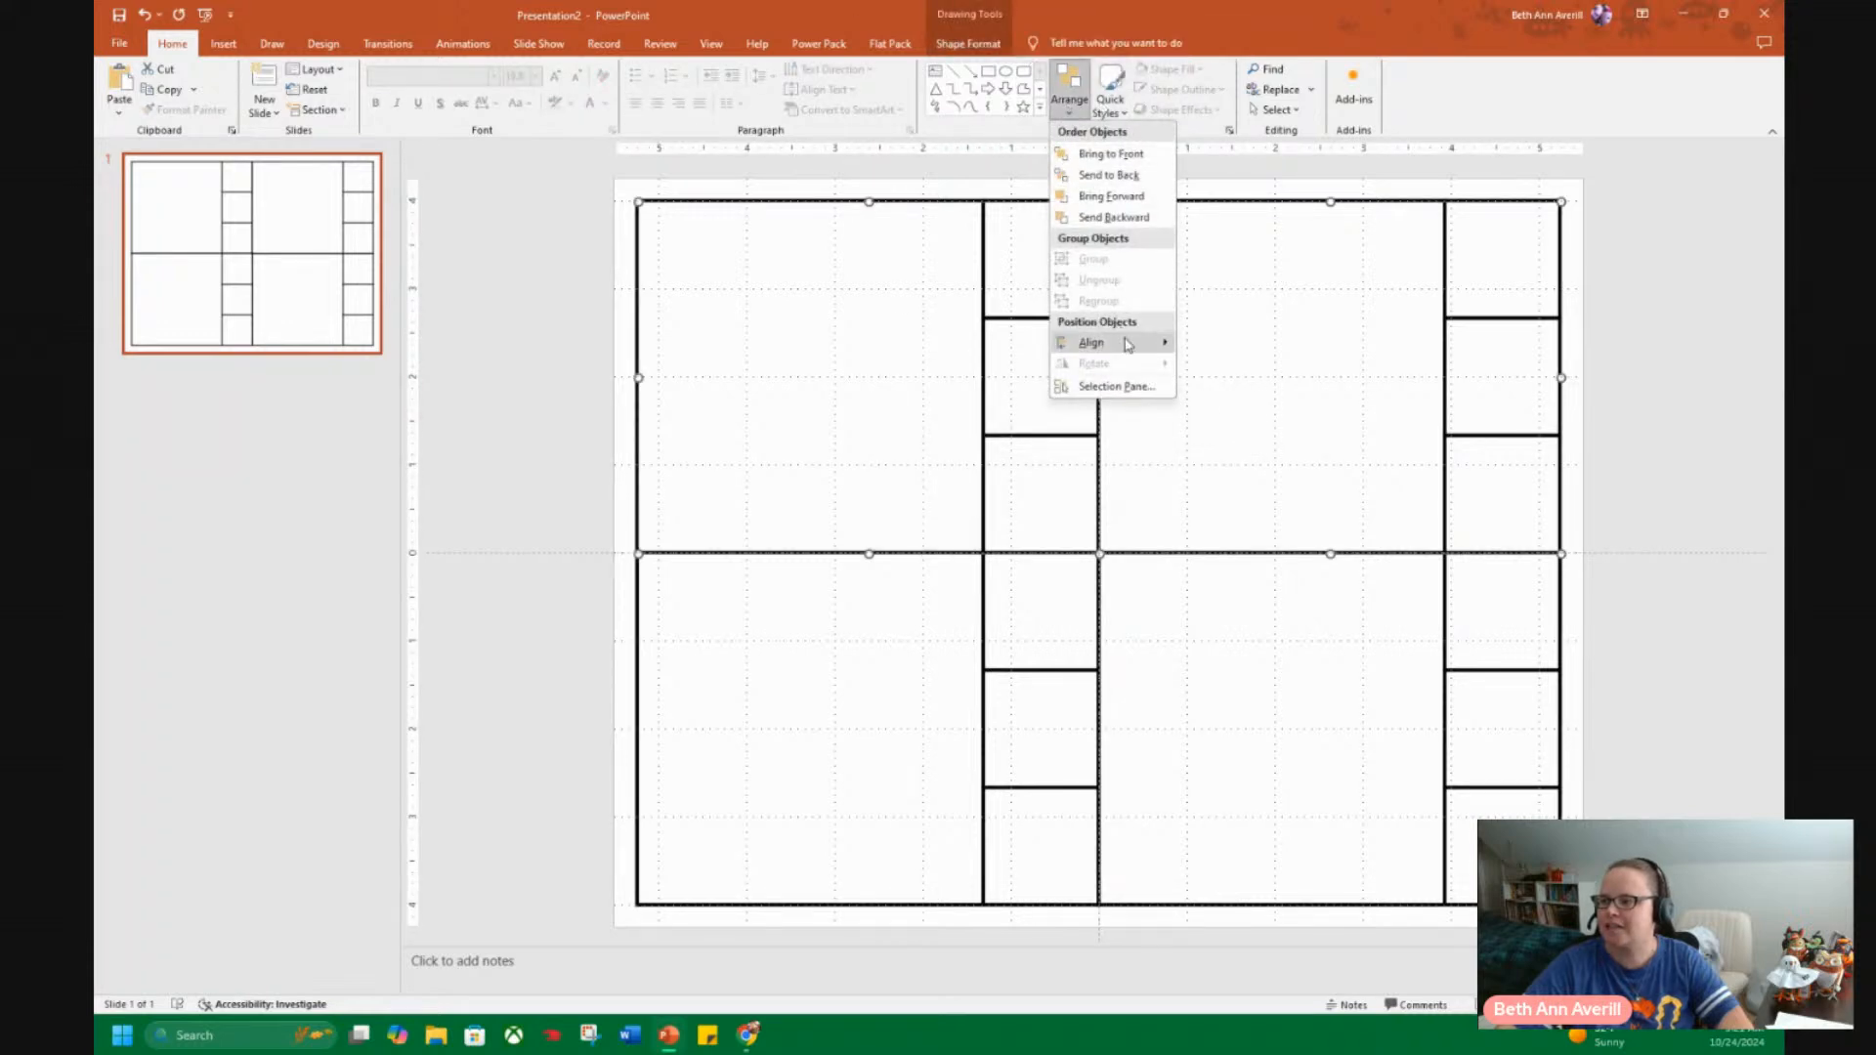
mouse_move(1133, 343)
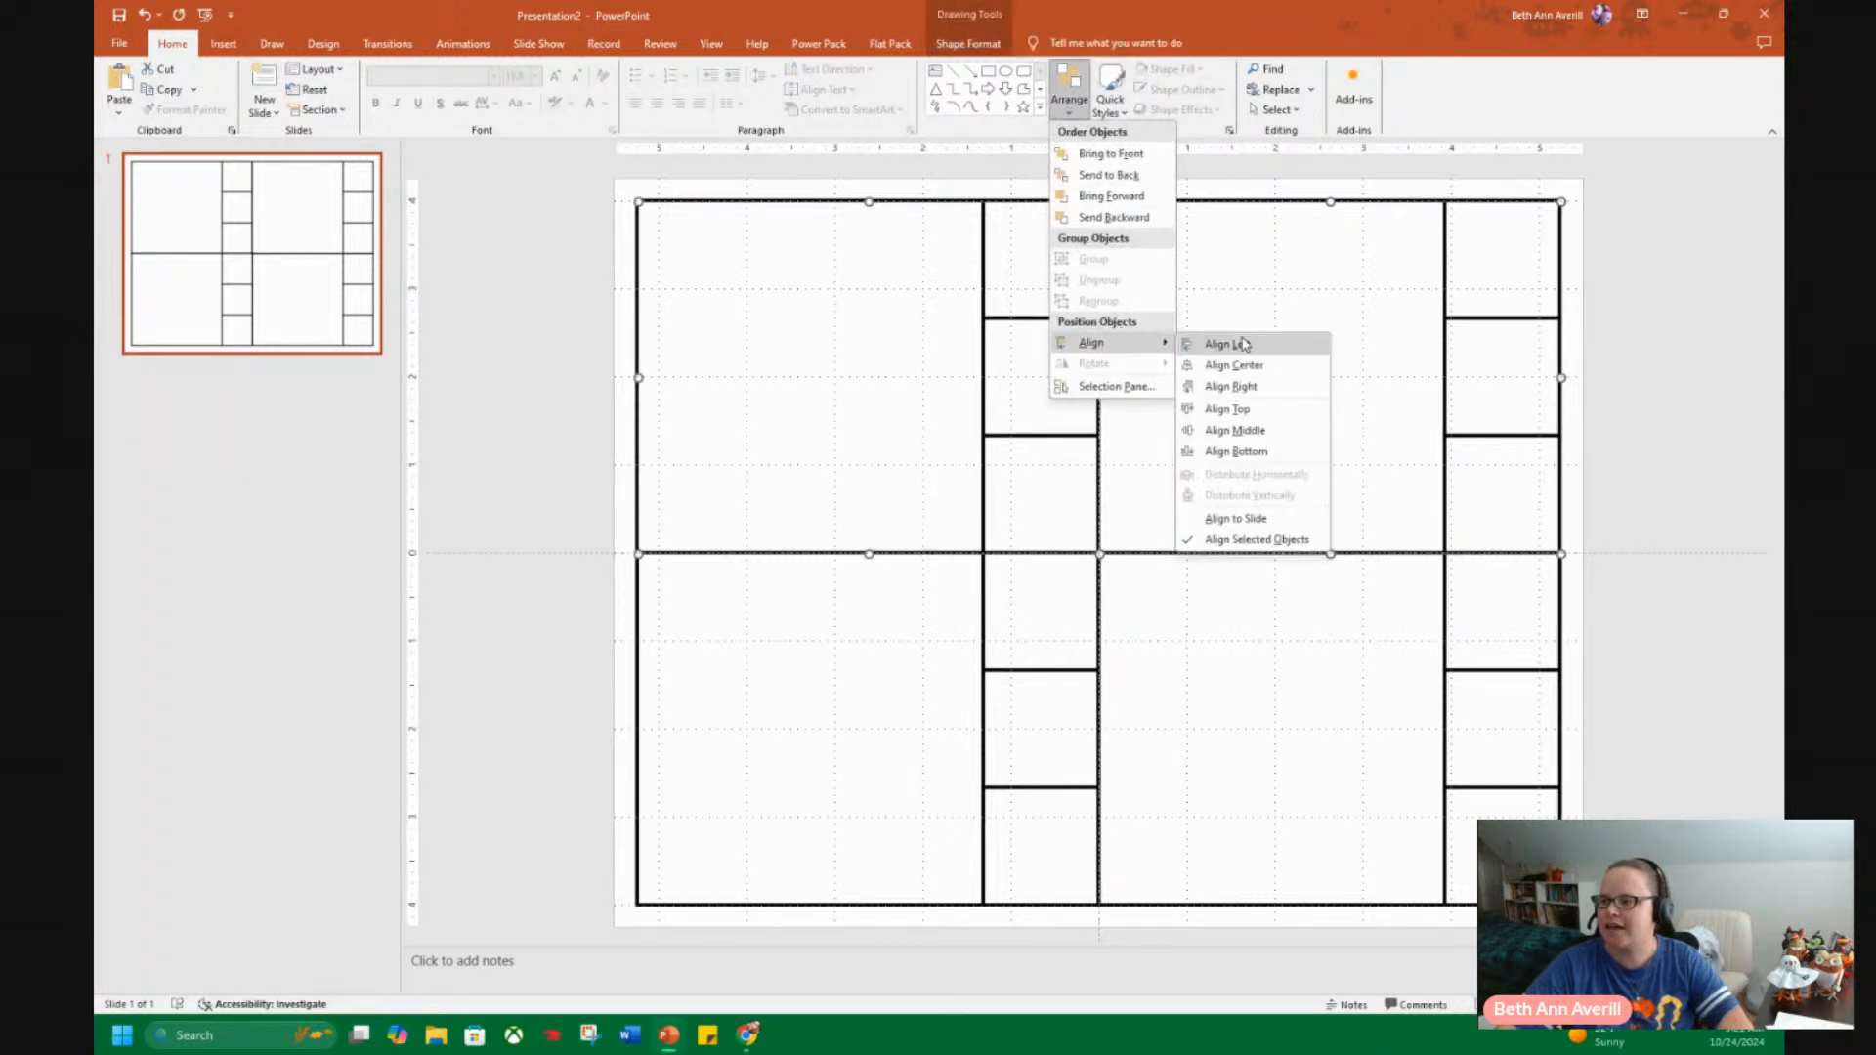
click(1285, 432)
click(570, 447)
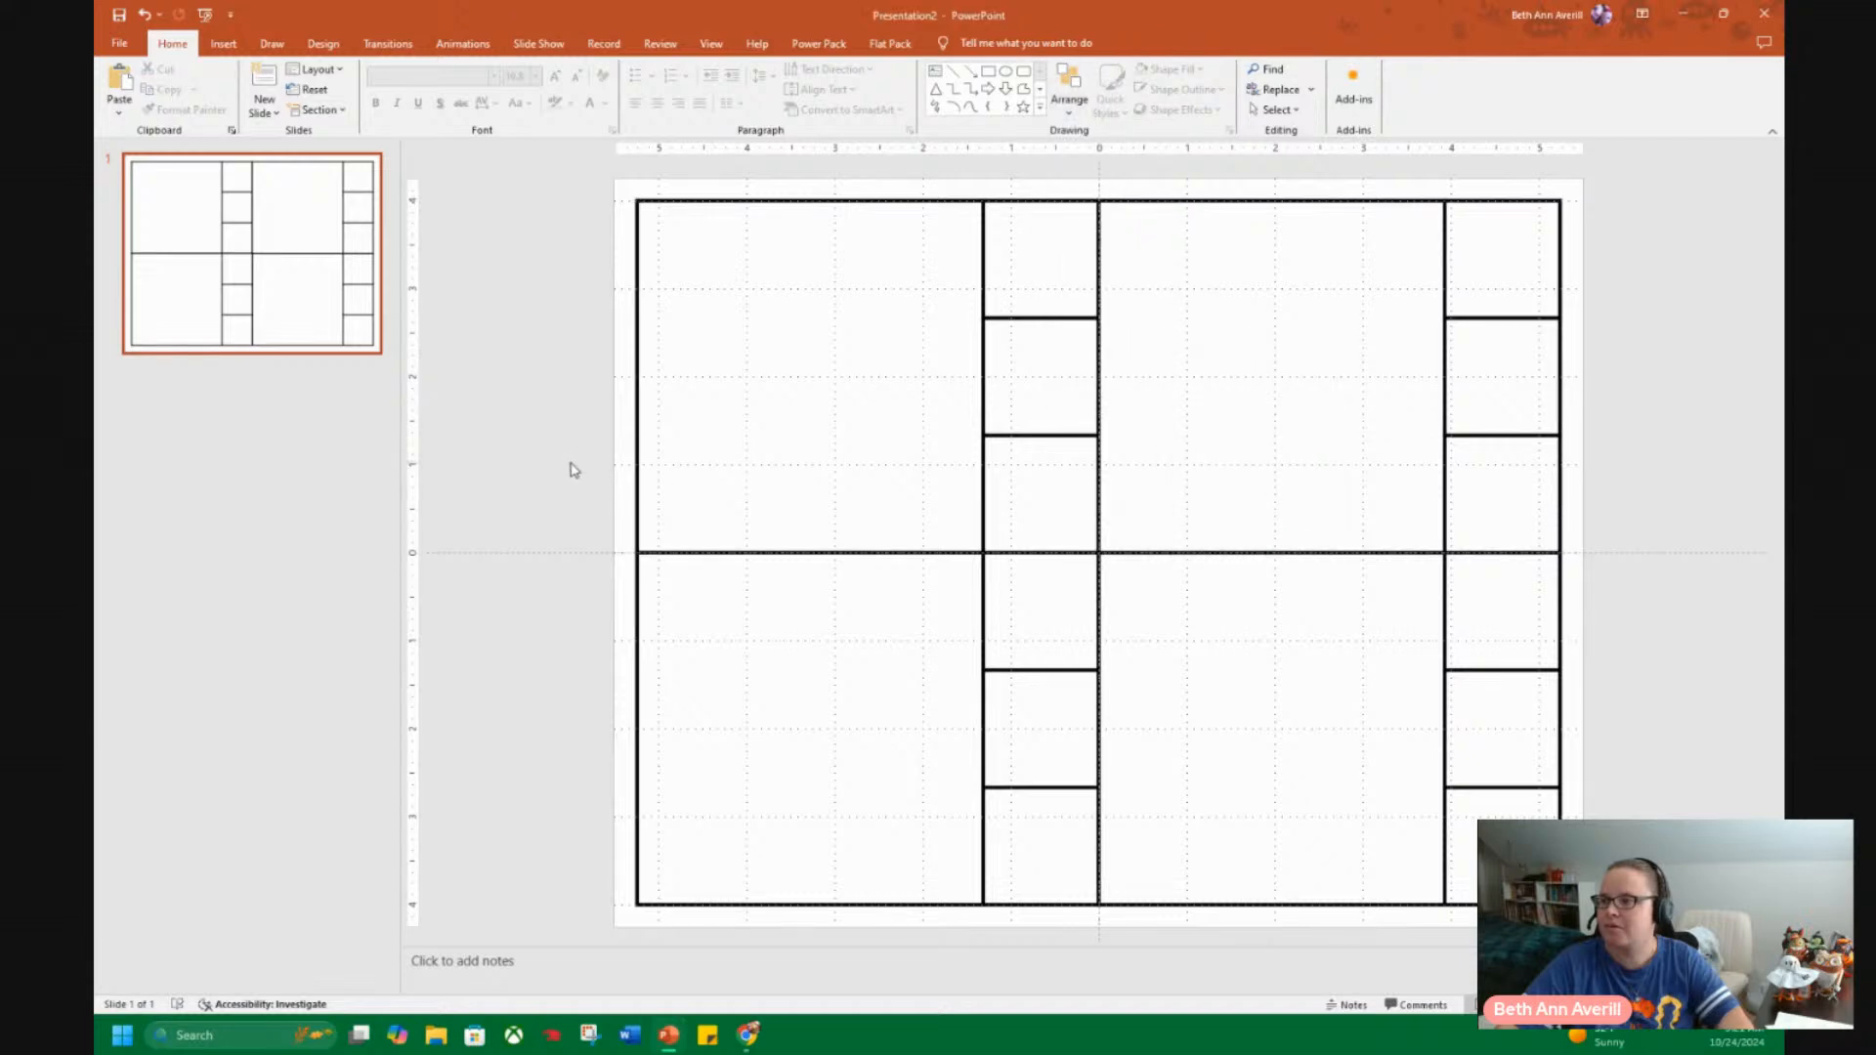
Align the left edges of the upper-left and lower-left tables with each other.
click(675, 378)
shift+click(777, 612)
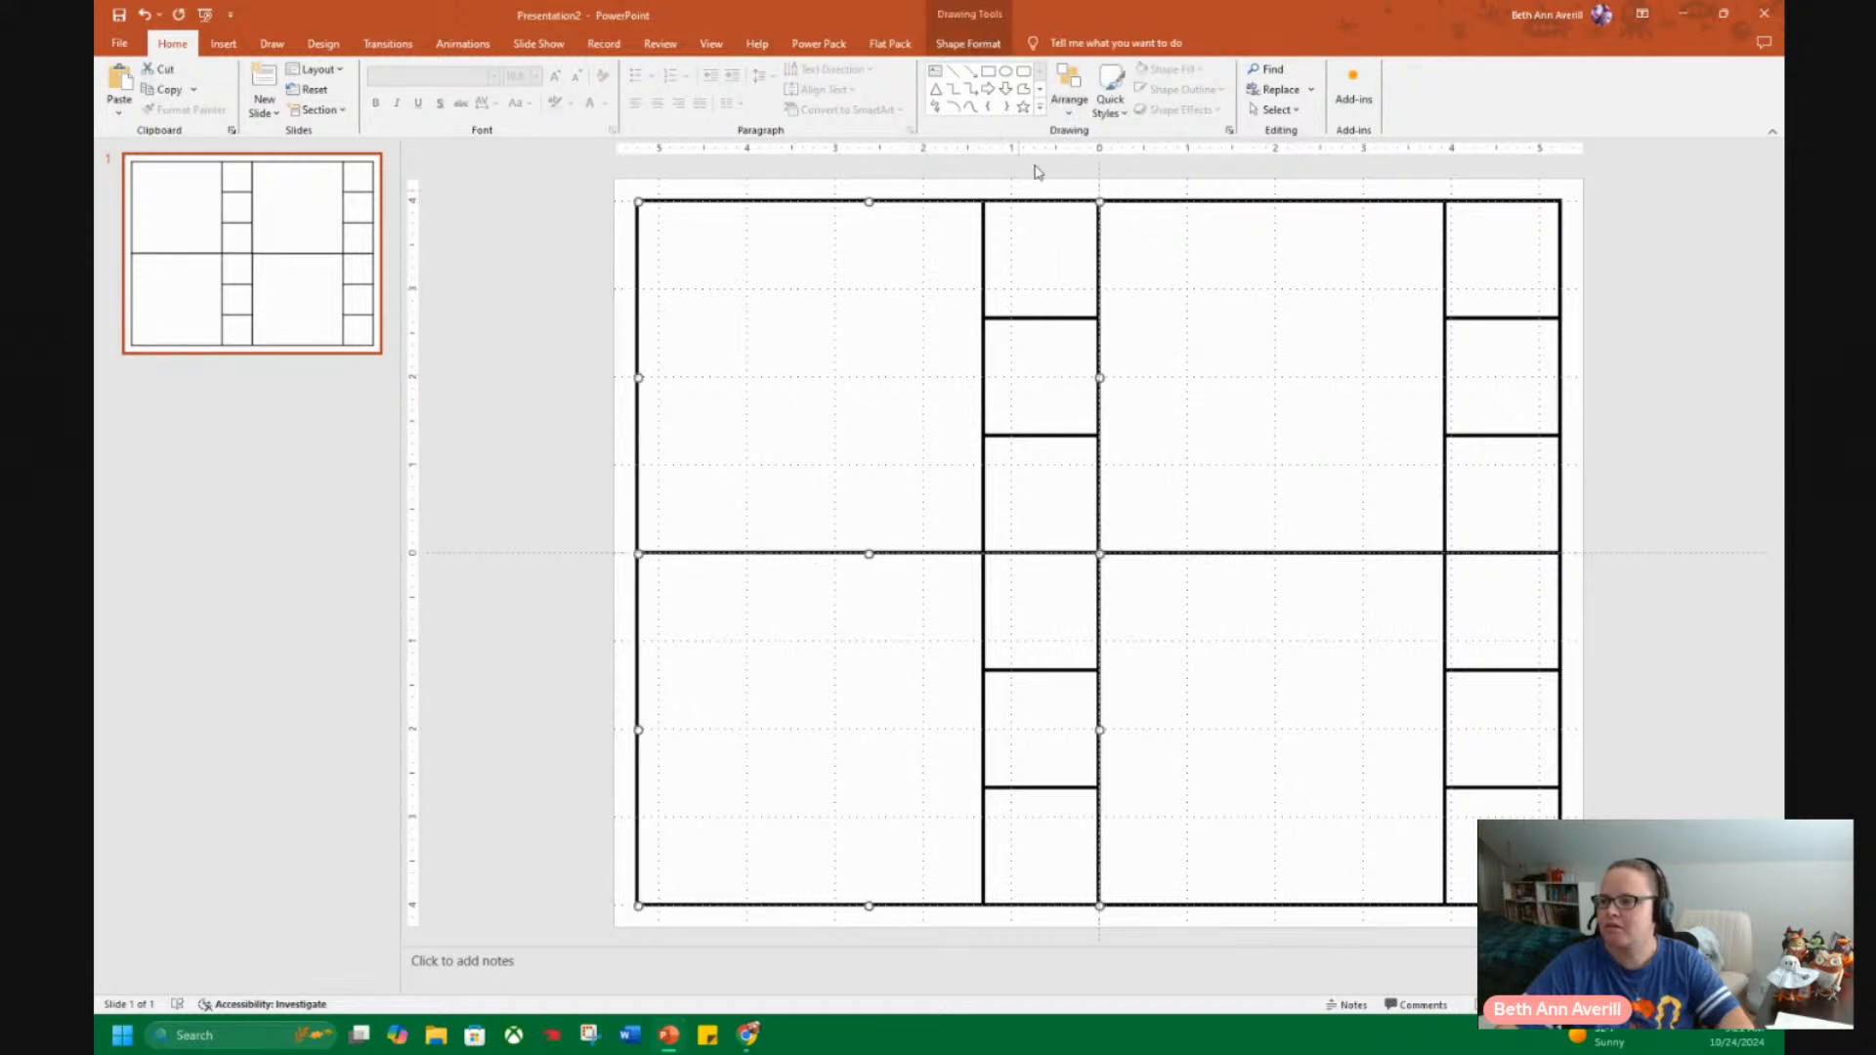
click(1085, 103)
mouse_move(1145, 343)
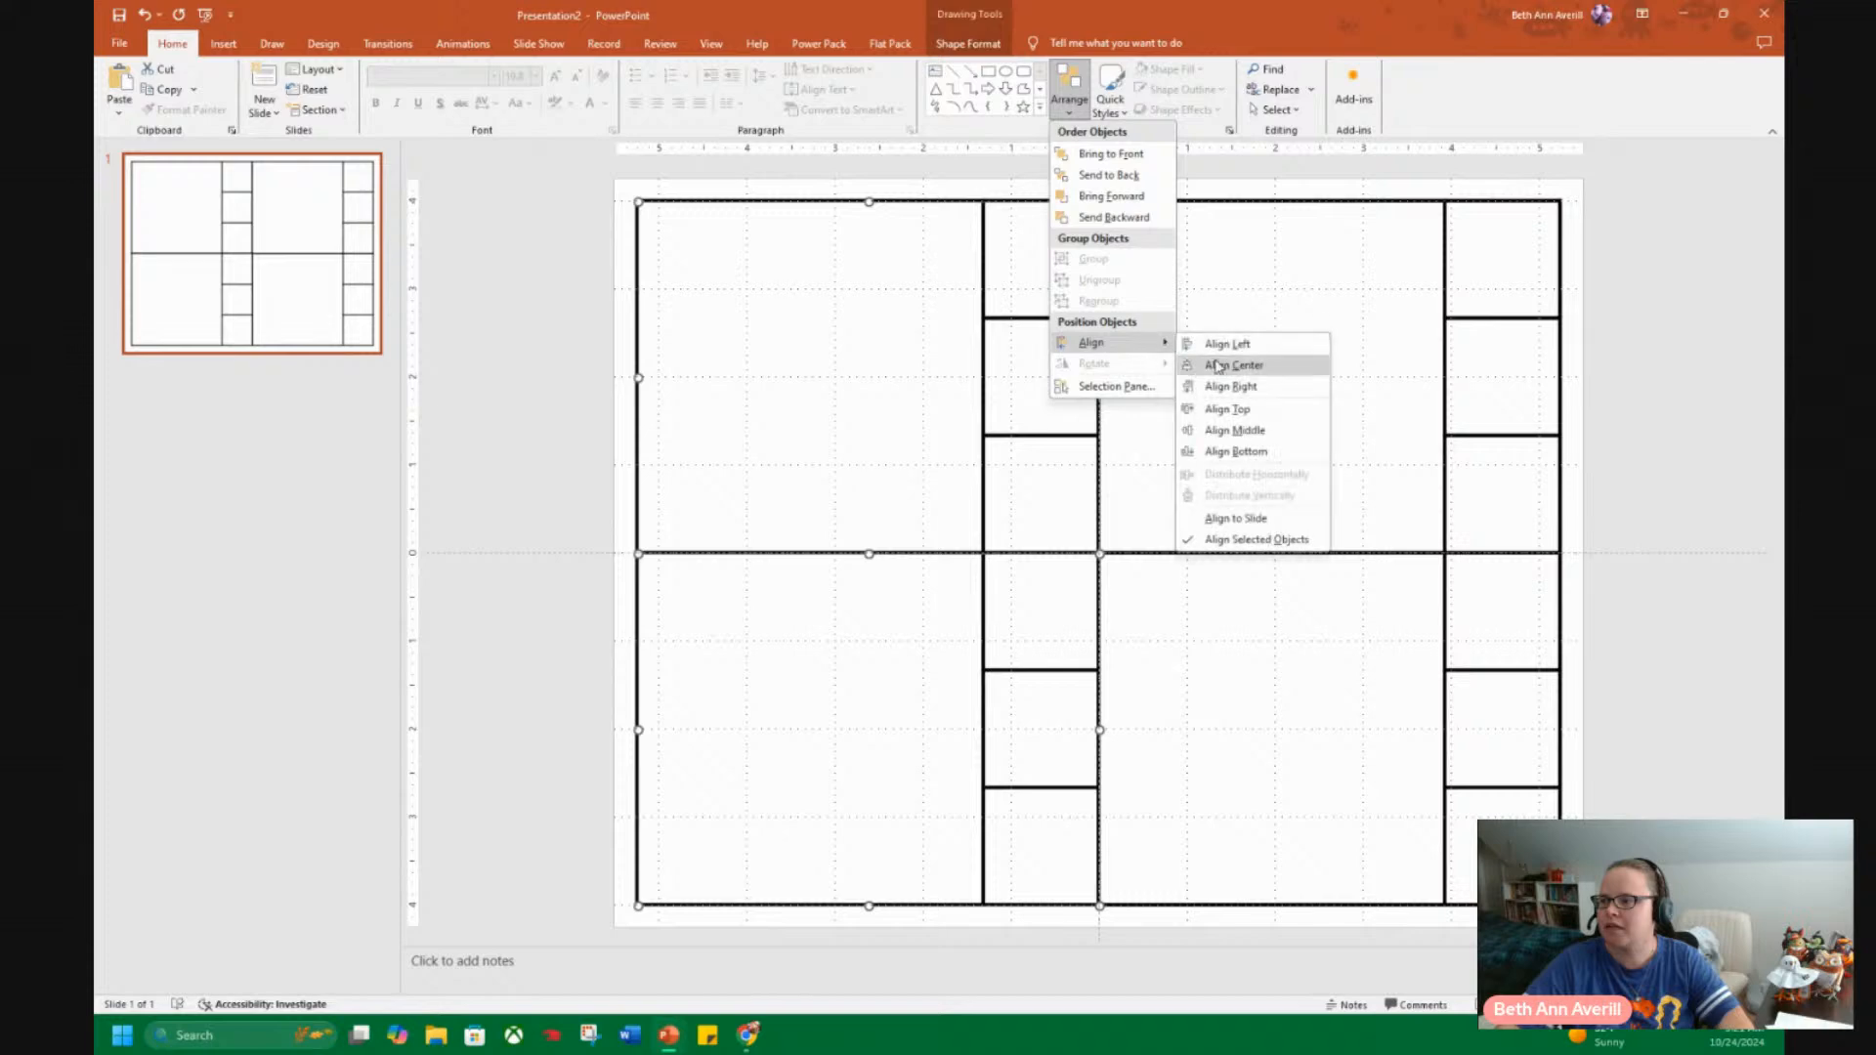
click(1254, 344)
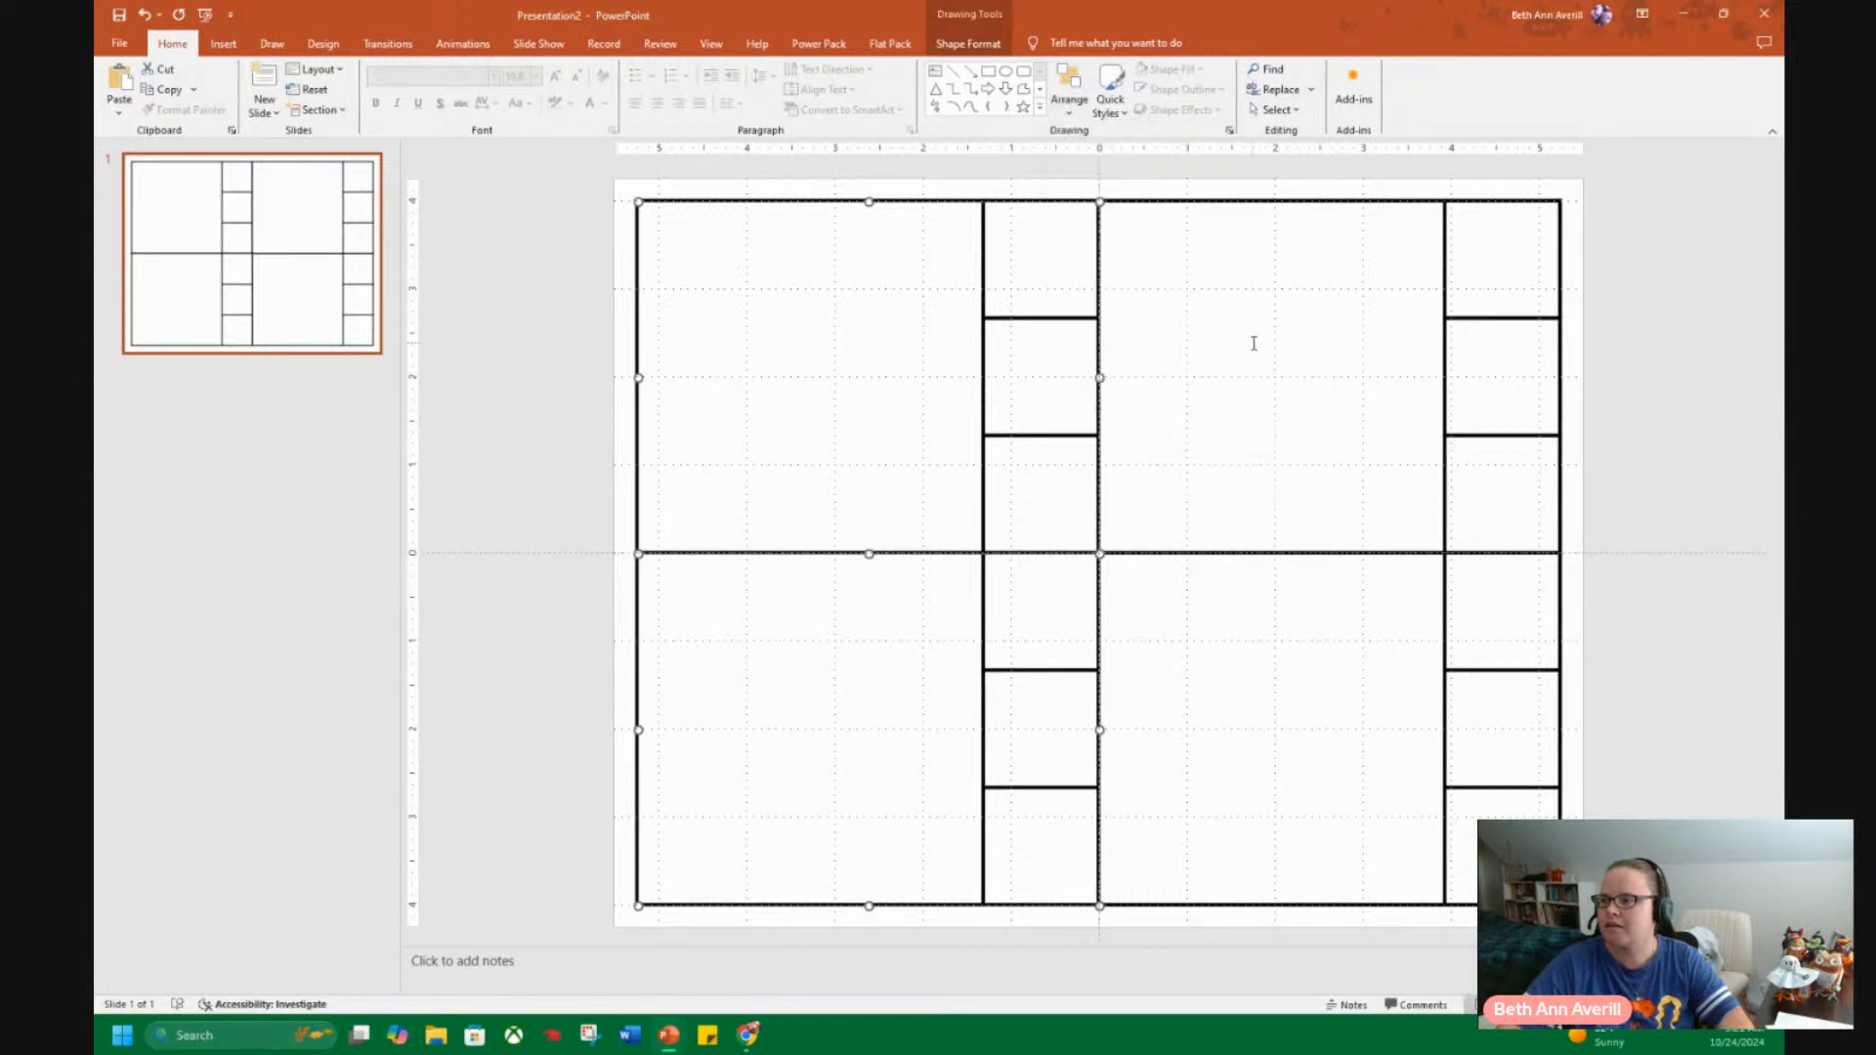
Align the right edges of the upper-right and lower-right tables with each other.
click(1302, 350)
shift+click(1310, 645)
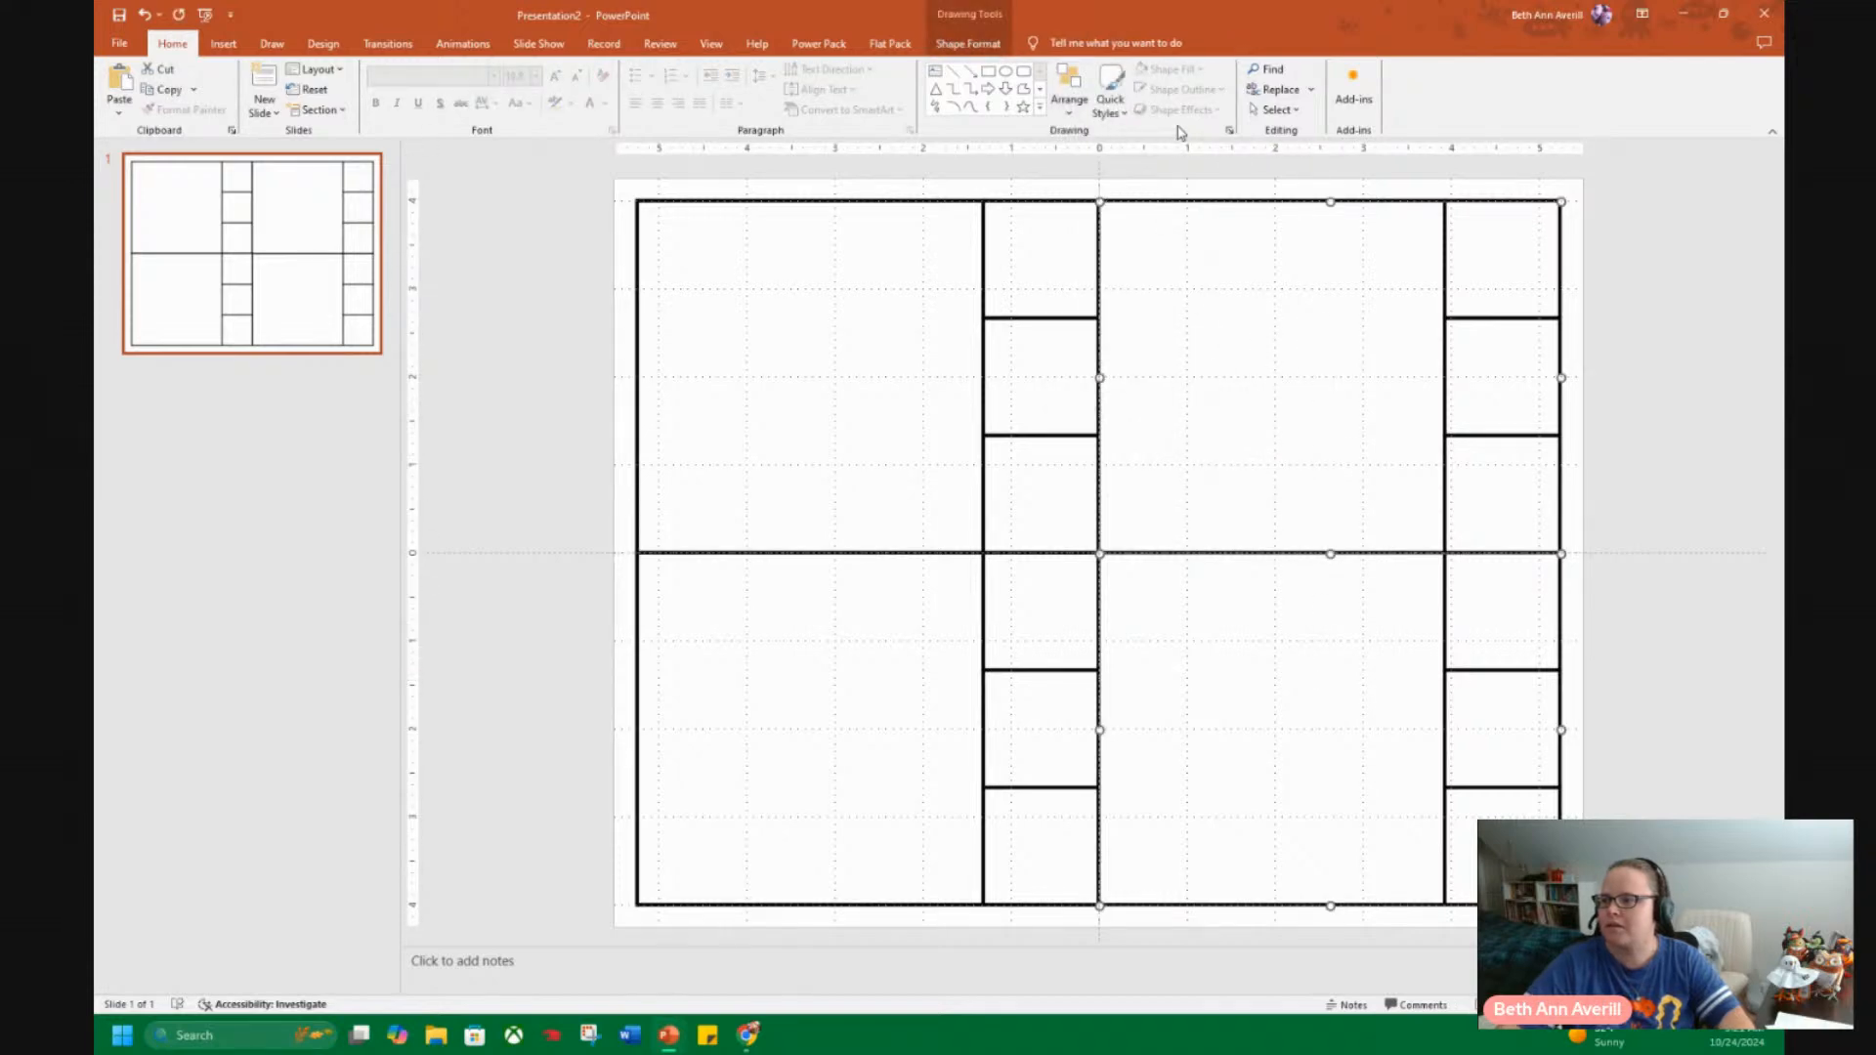
click(1079, 114)
mouse_move(1160, 343)
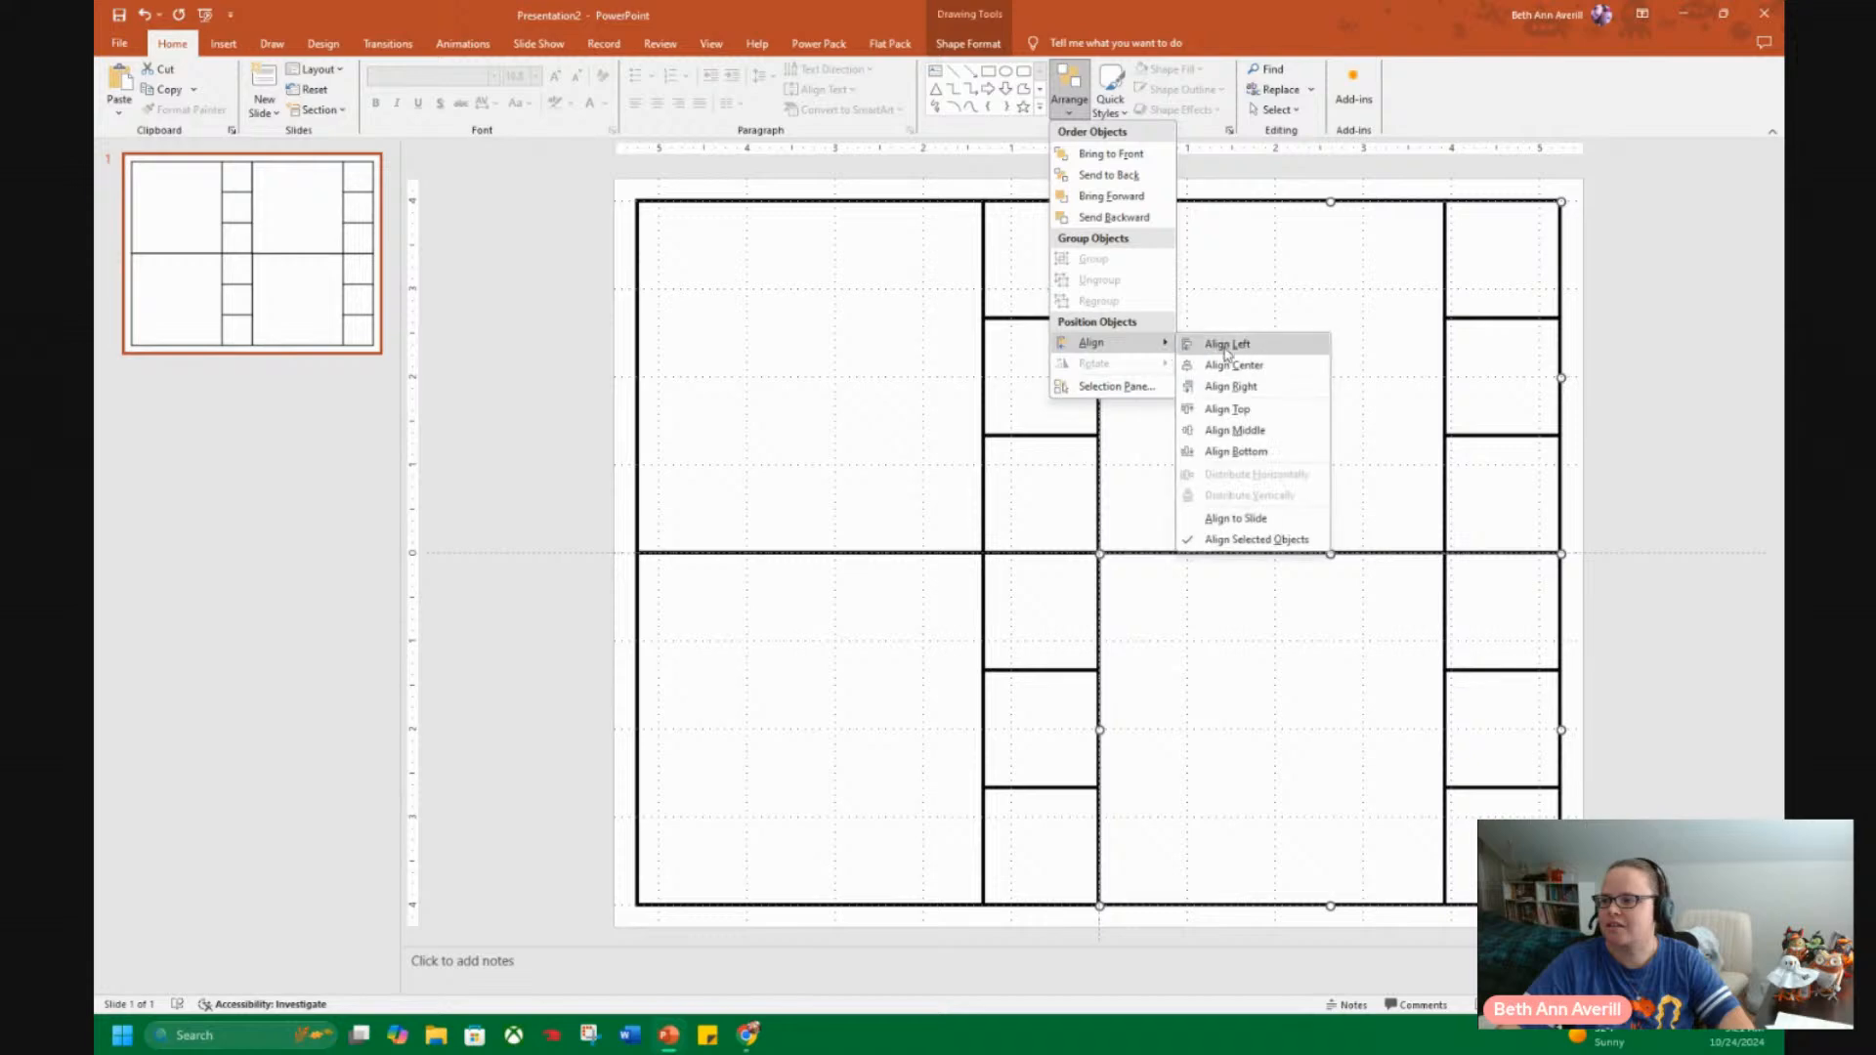
click(1247, 387)
click(1624, 398)
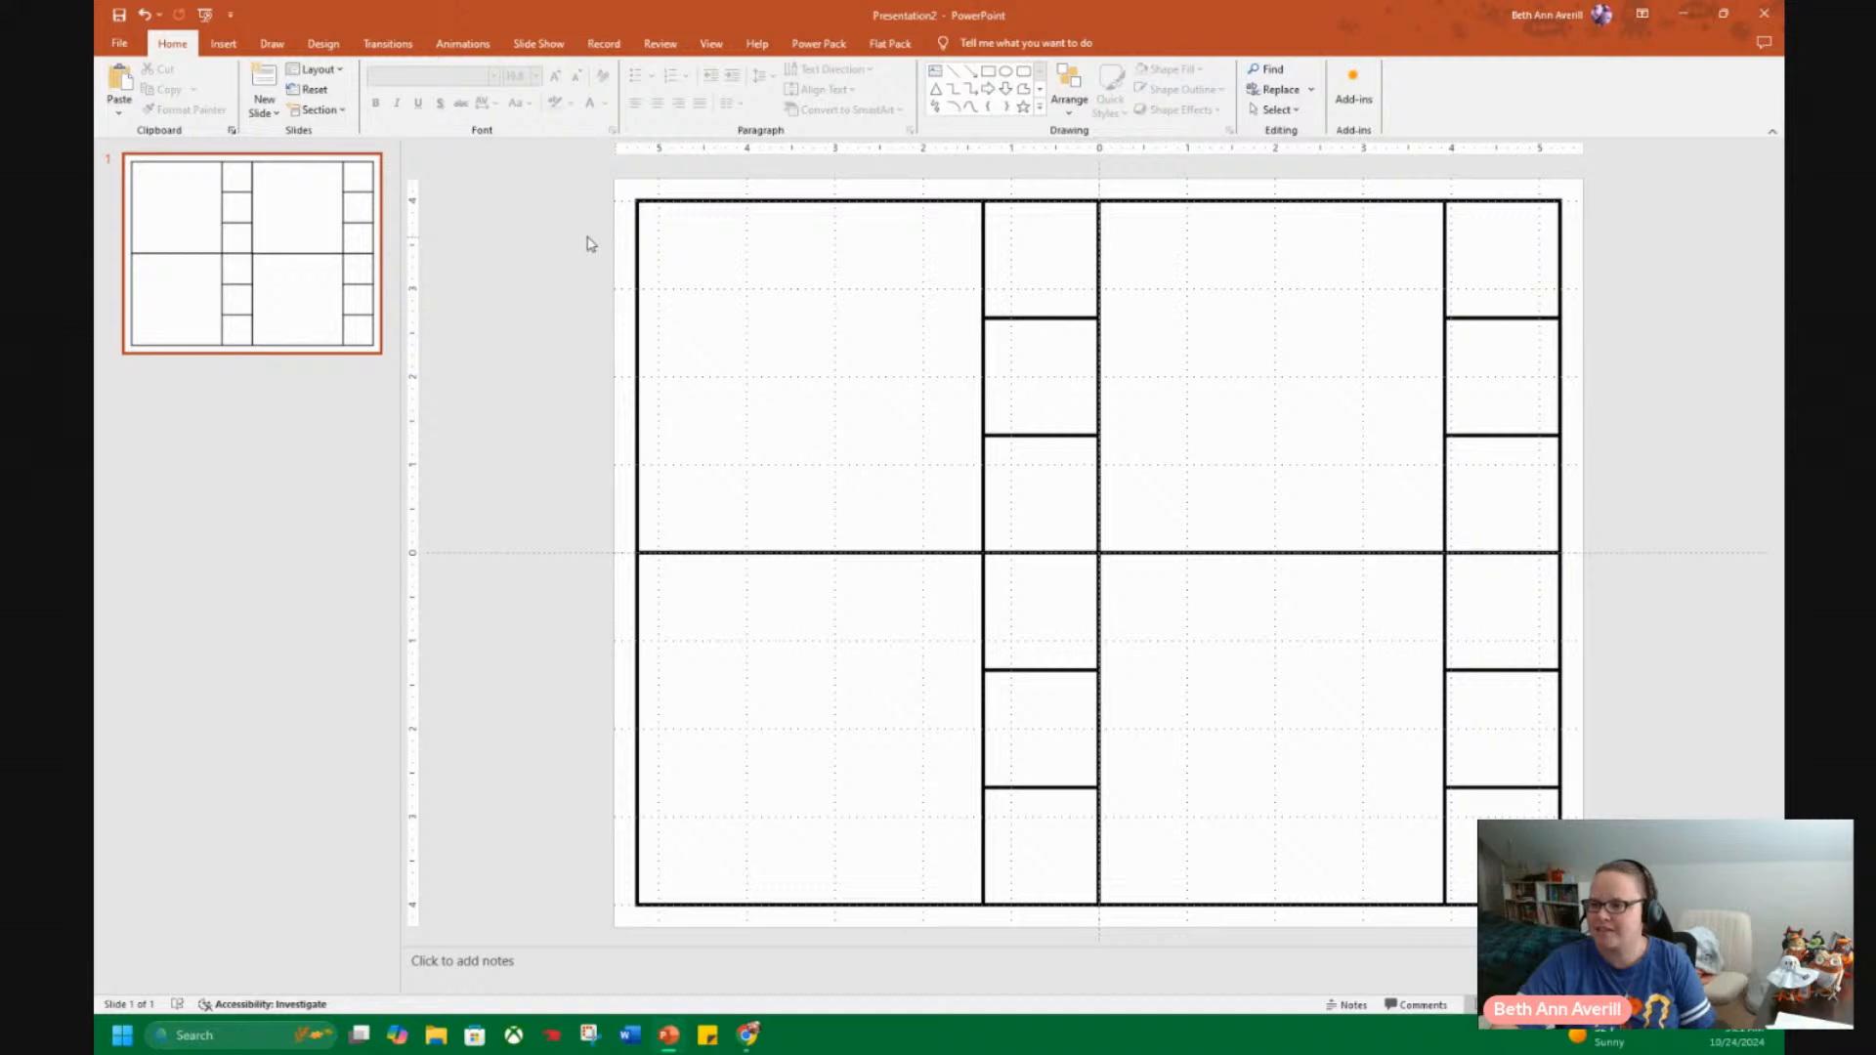
Save all four tables together as a PNG picture named "clip cards" in the Downloads folder.
drag(579, 187, 1608, 926)
right_click(1126, 554)
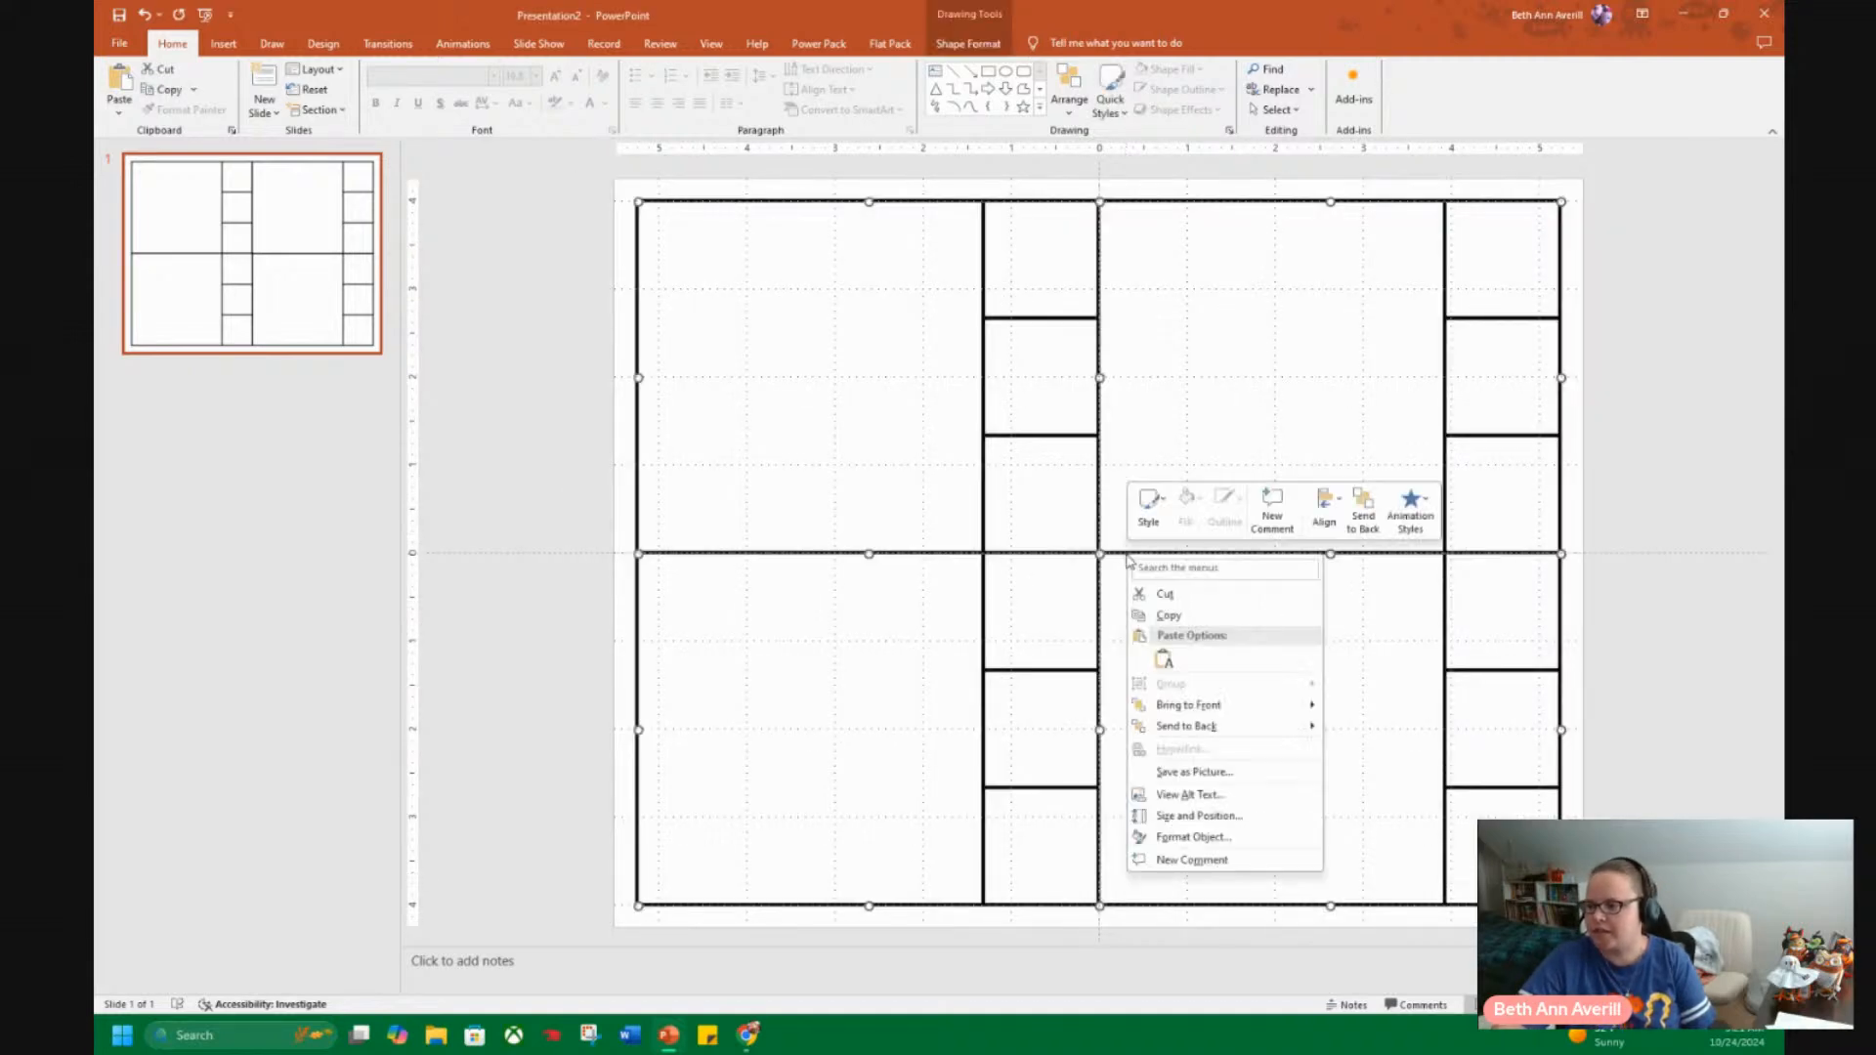
click(1249, 773)
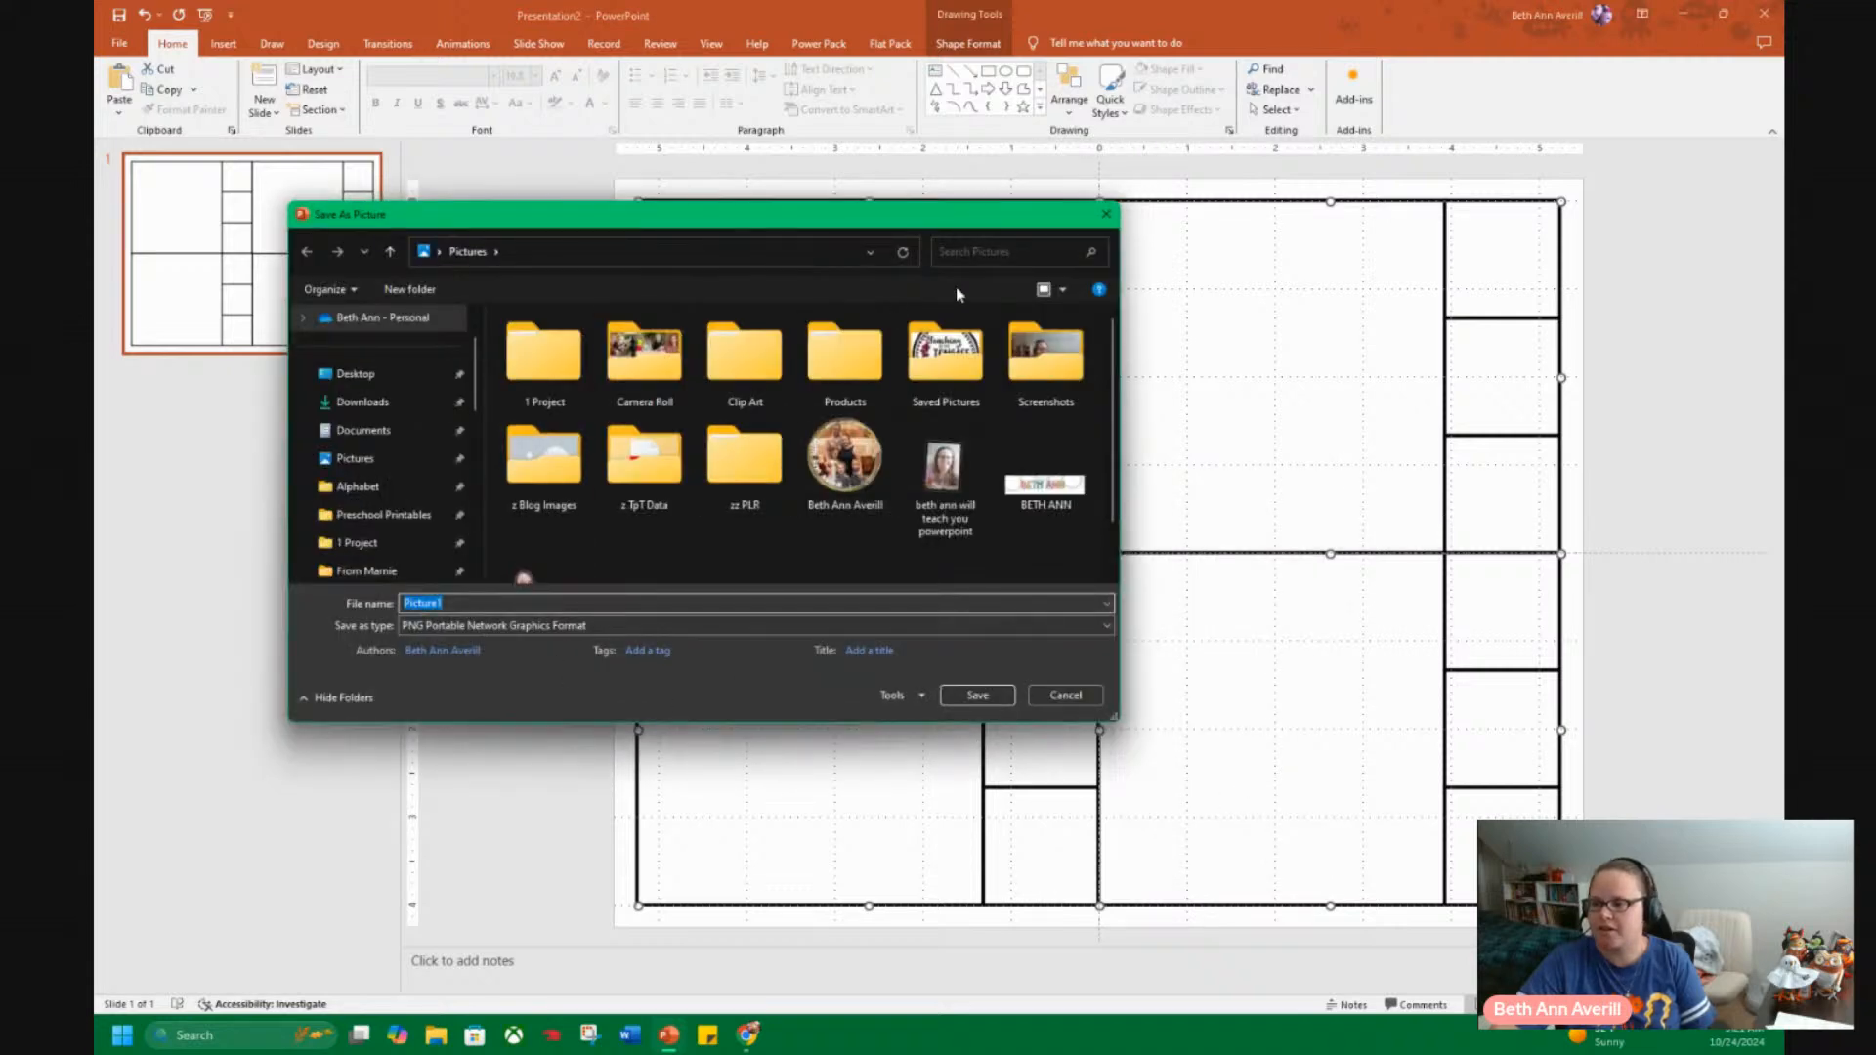
text(clip cards)
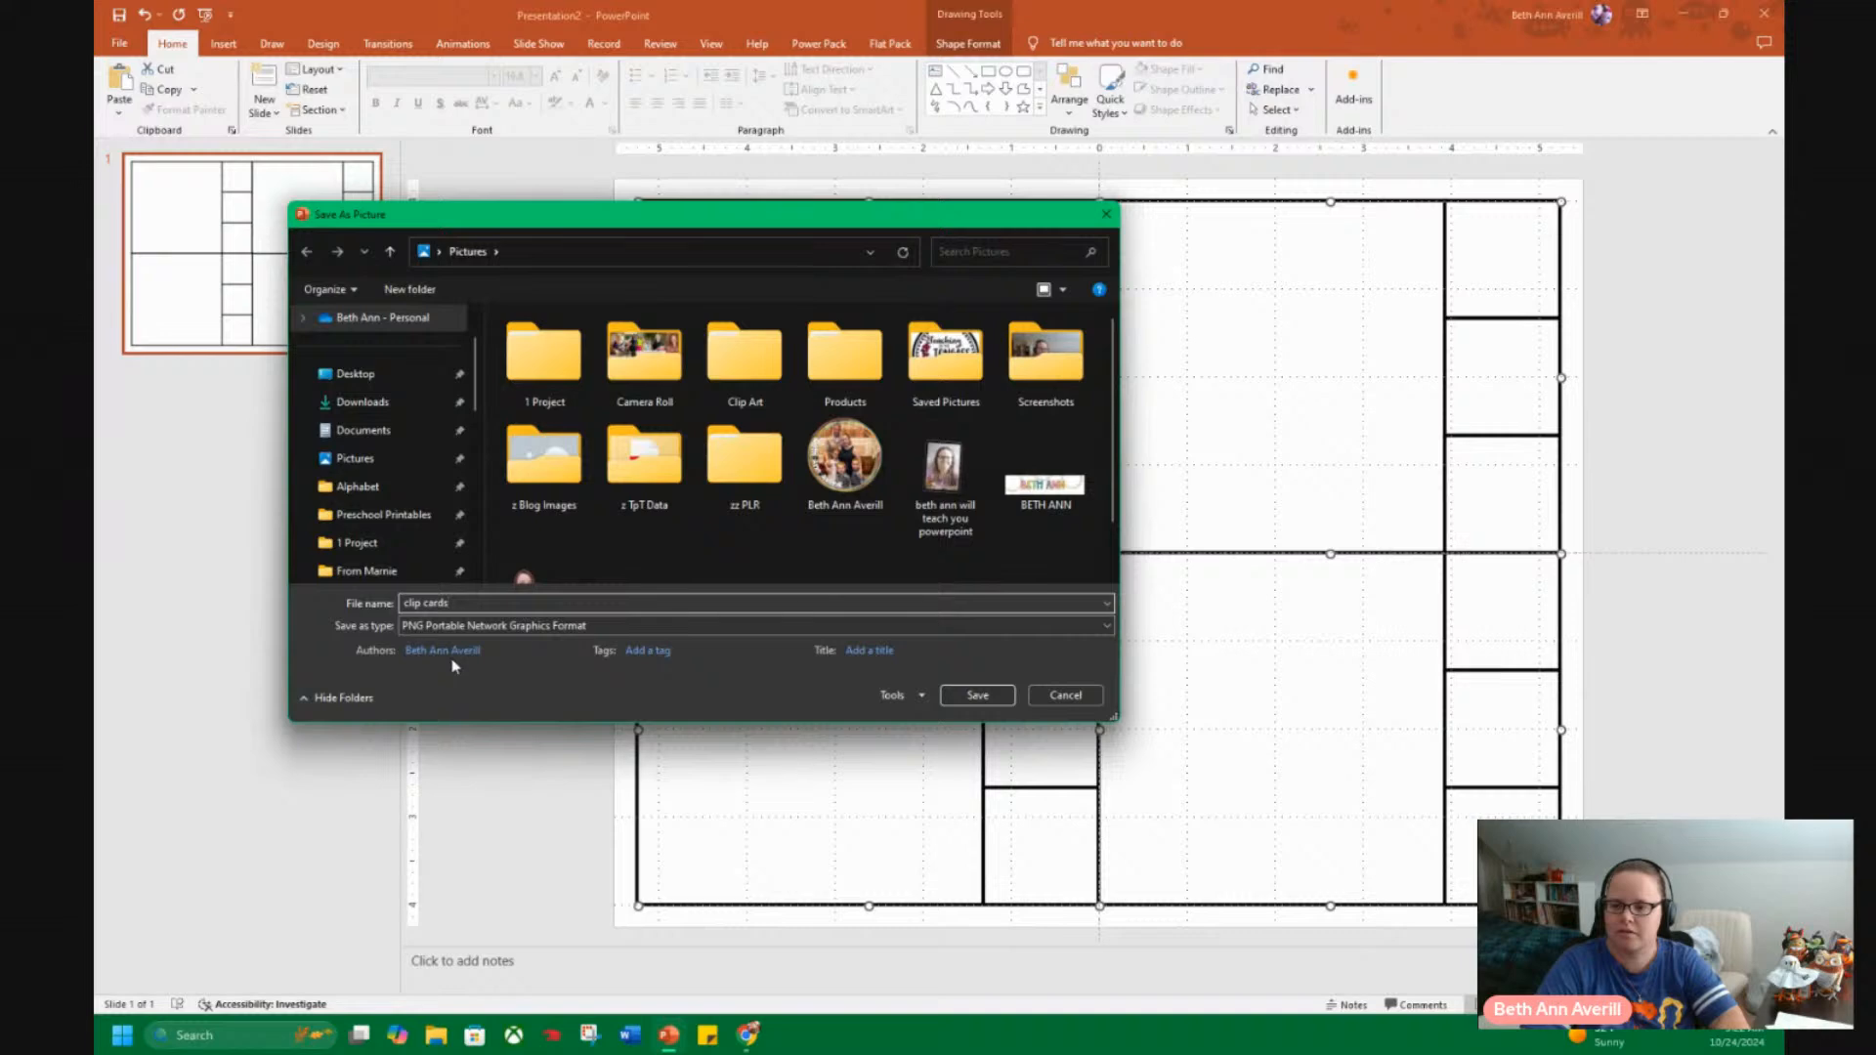
click(372, 406)
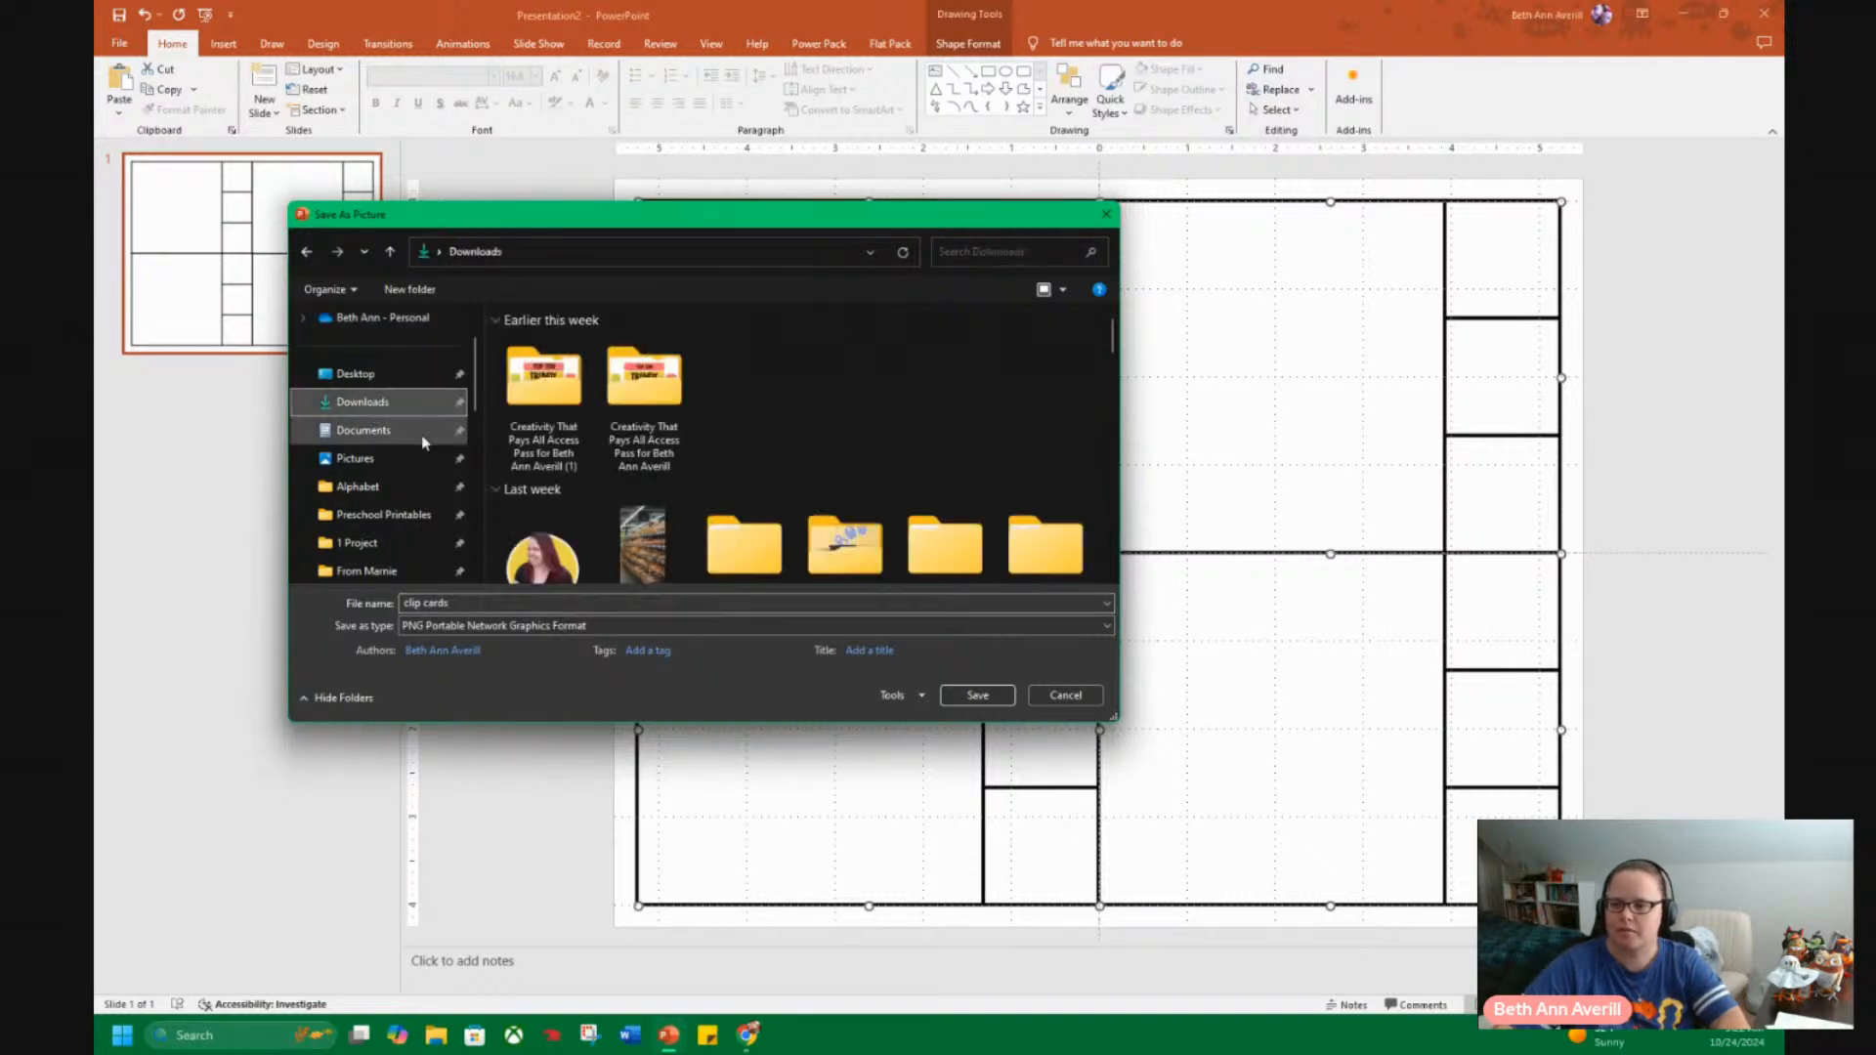
click(953, 696)
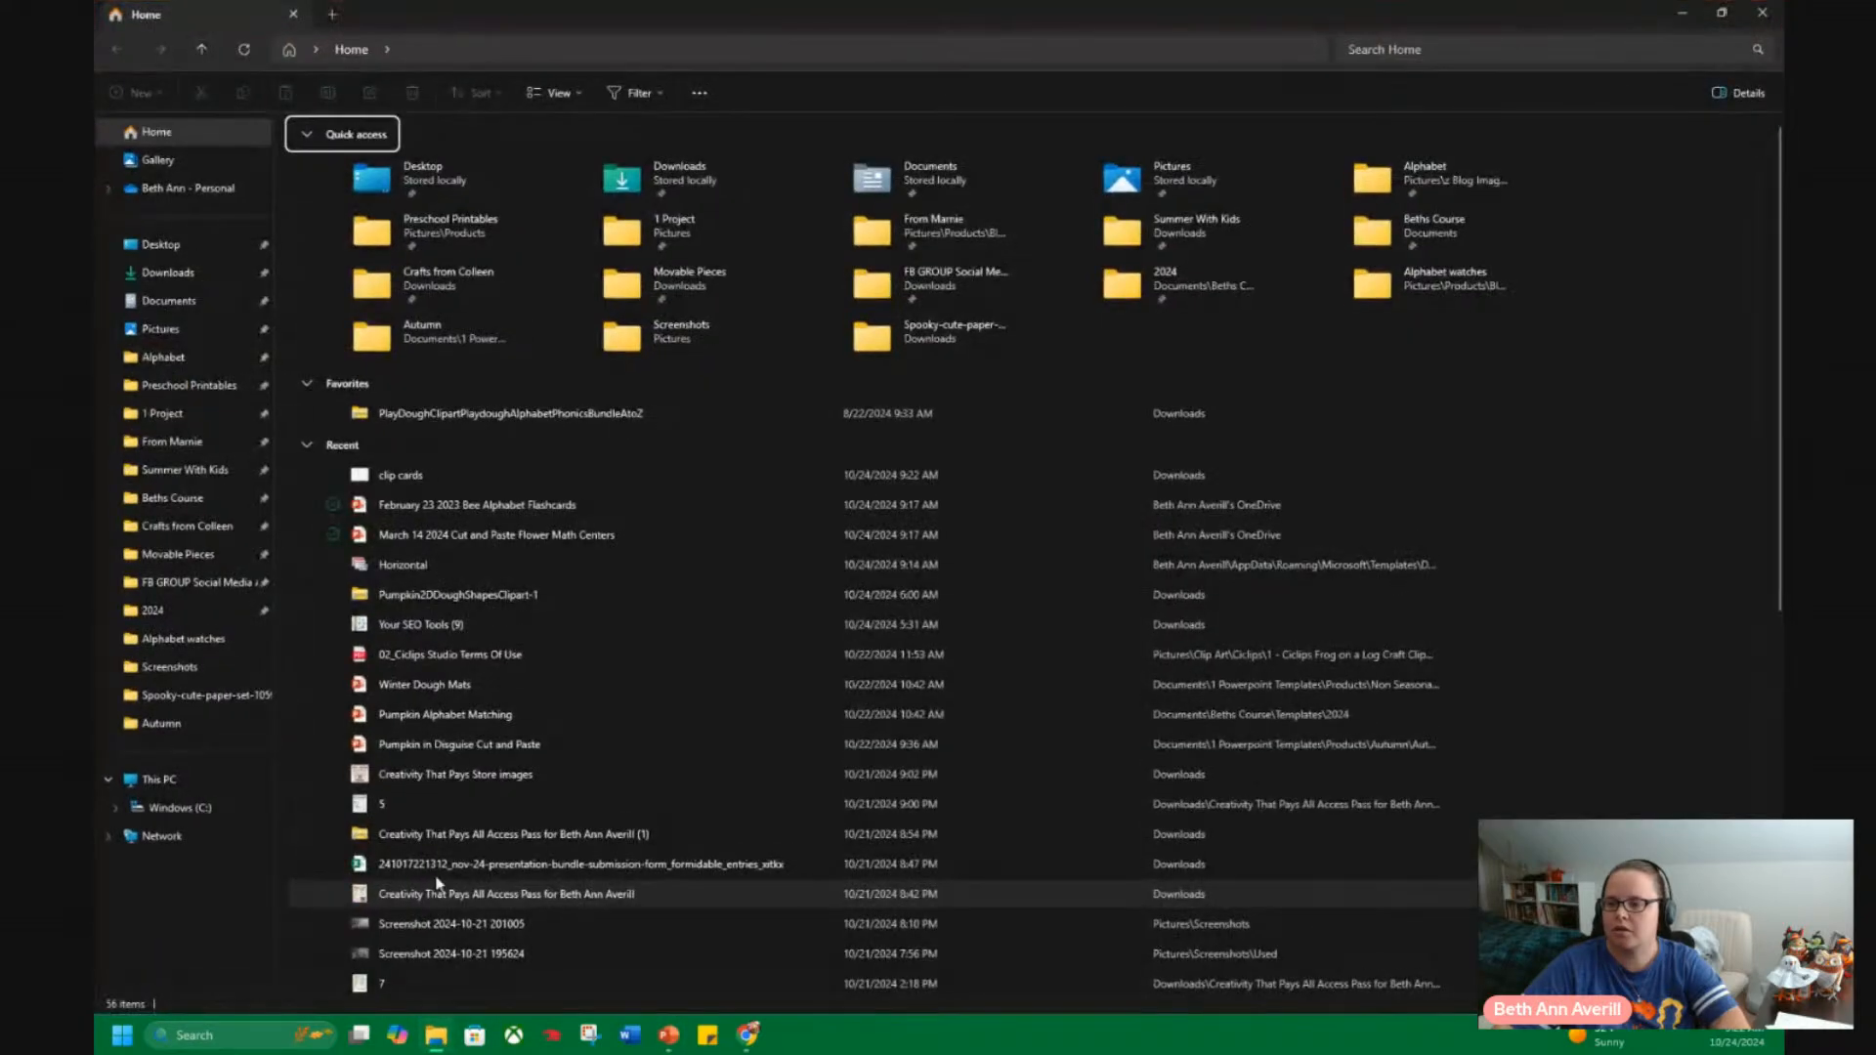
Check the saved "clip cards" picture from the Downloads folder in File Explorer and return to the PowerPoint slide.
click(185, 274)
click(451, 309)
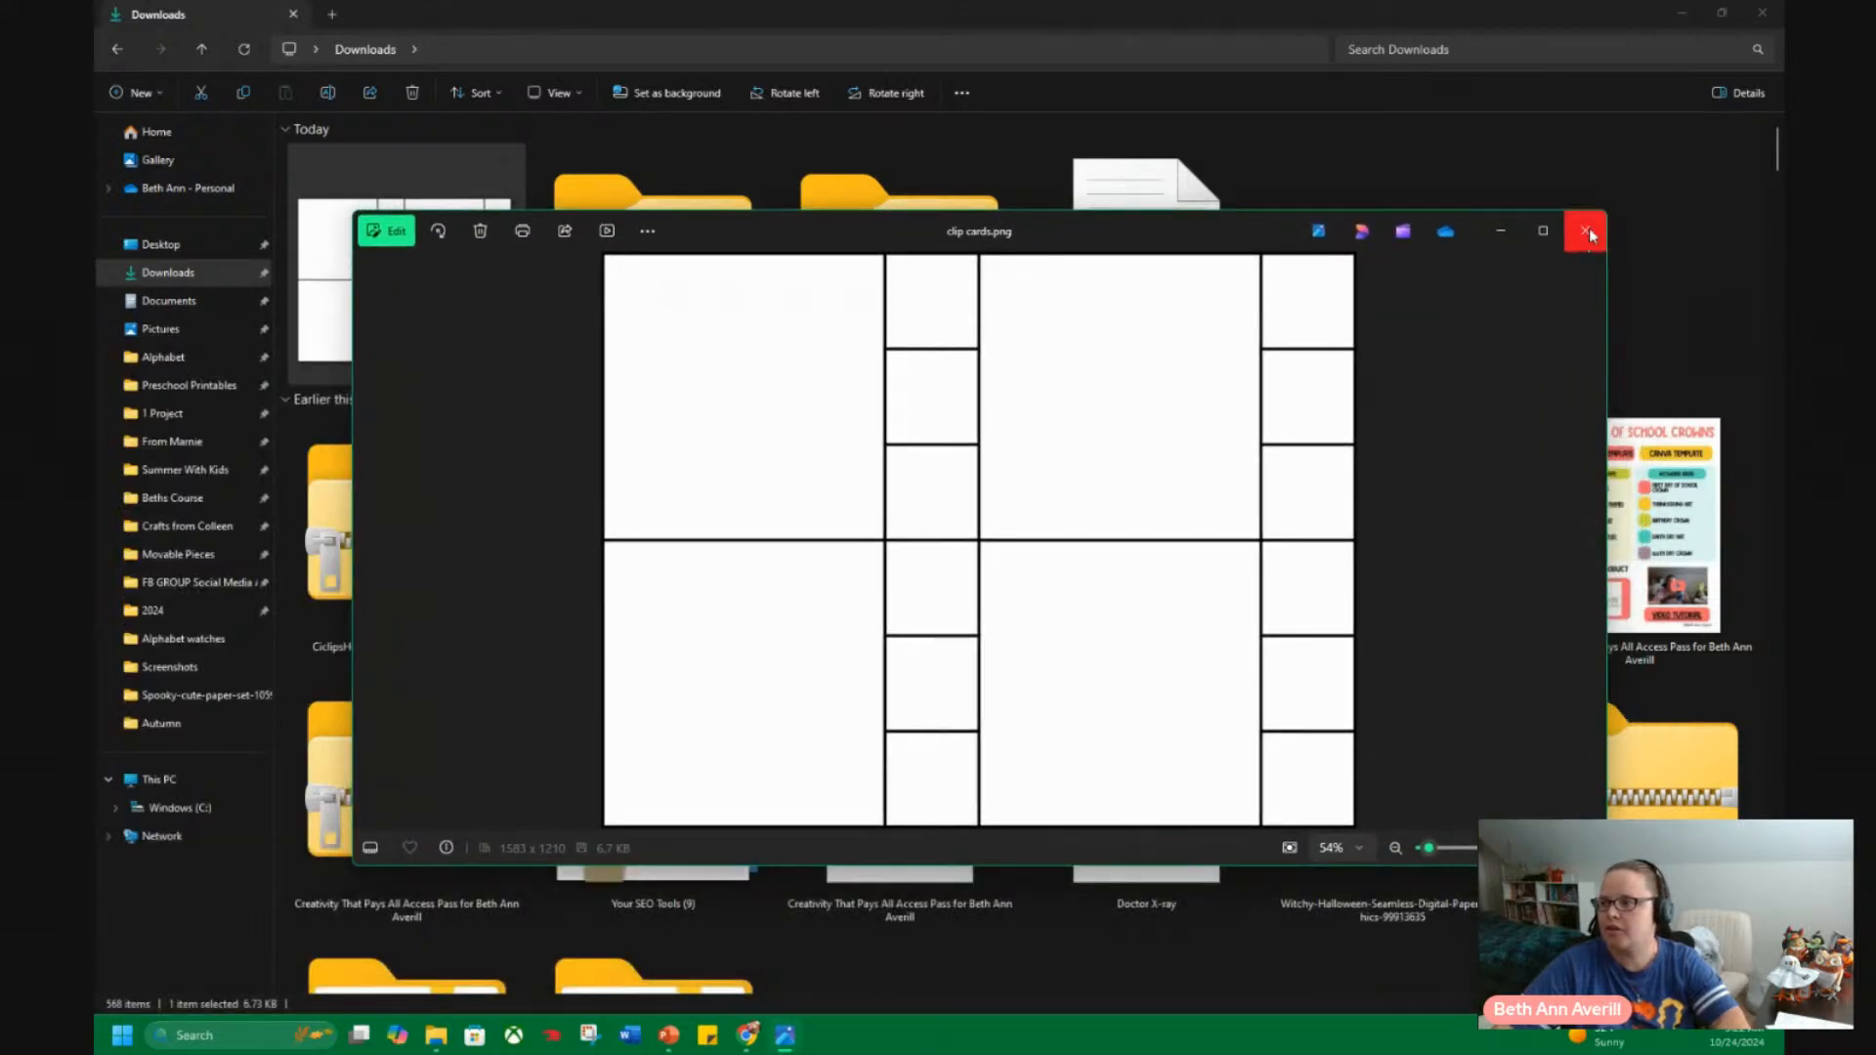
click(1763, 14)
click(1599, 231)
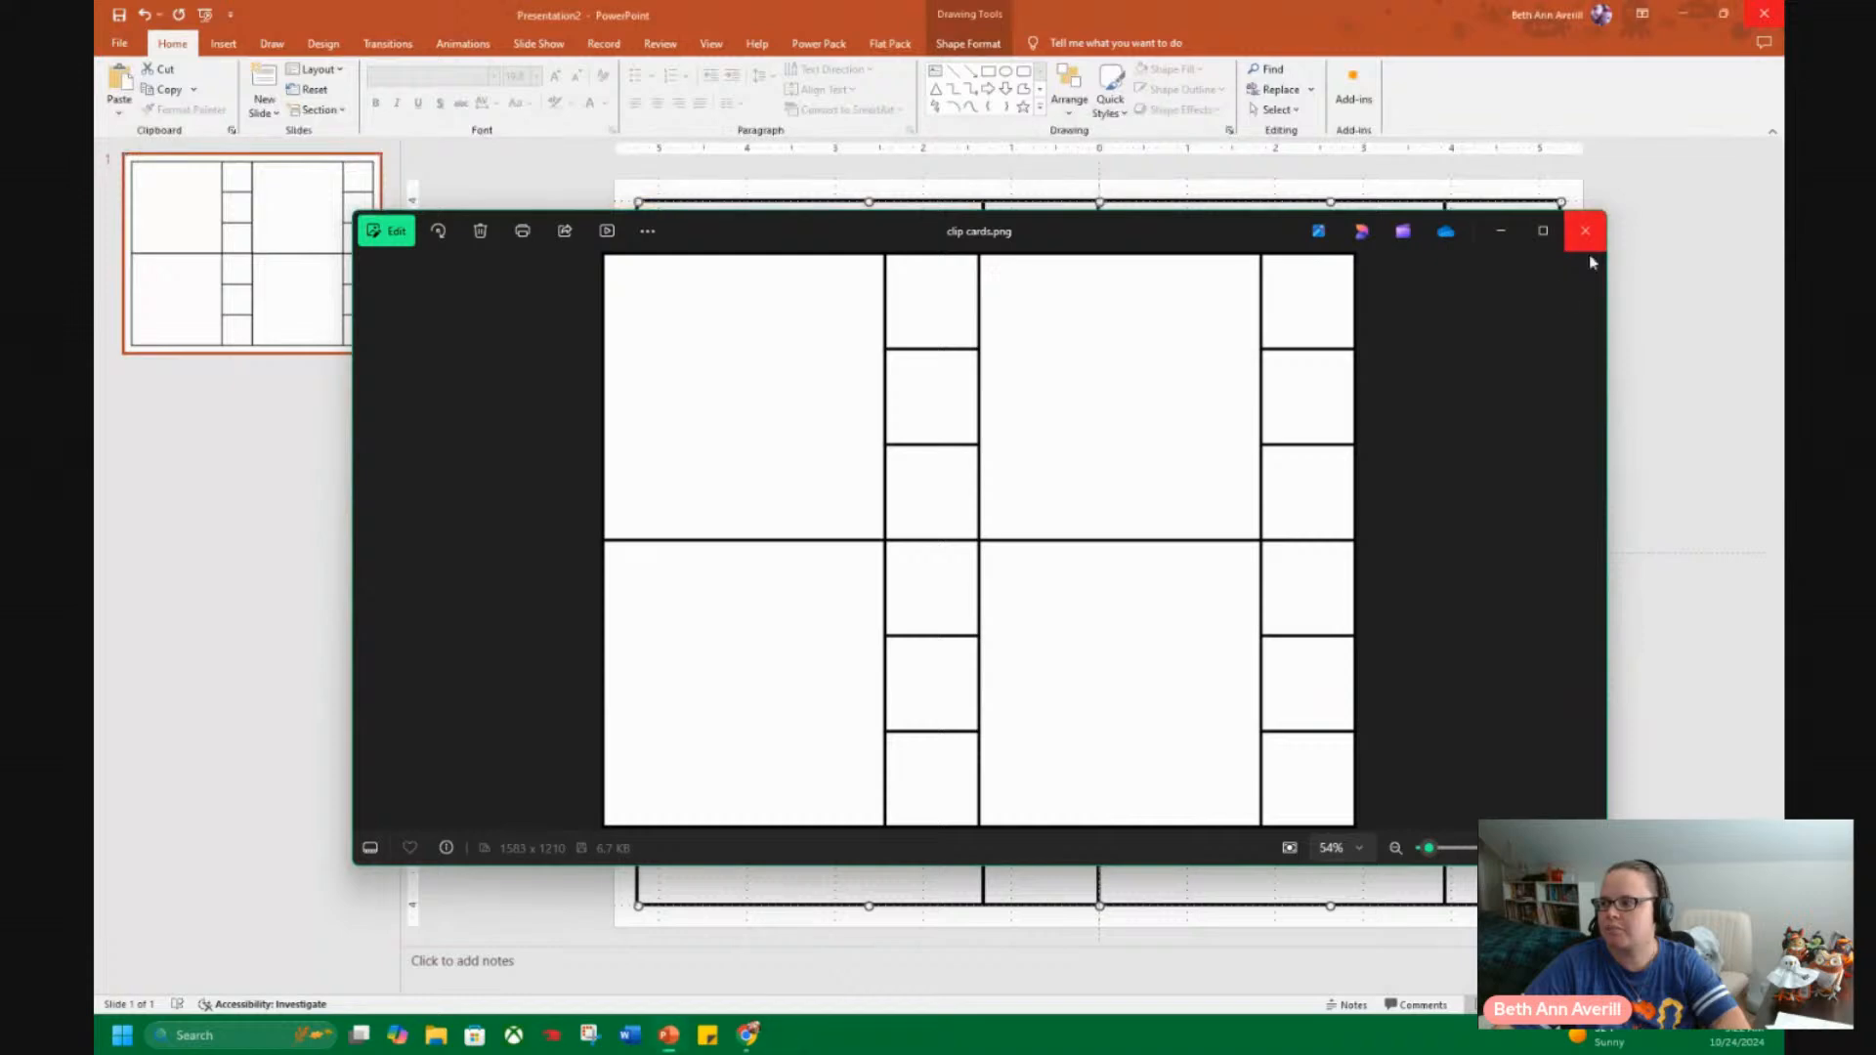
click(1639, 352)
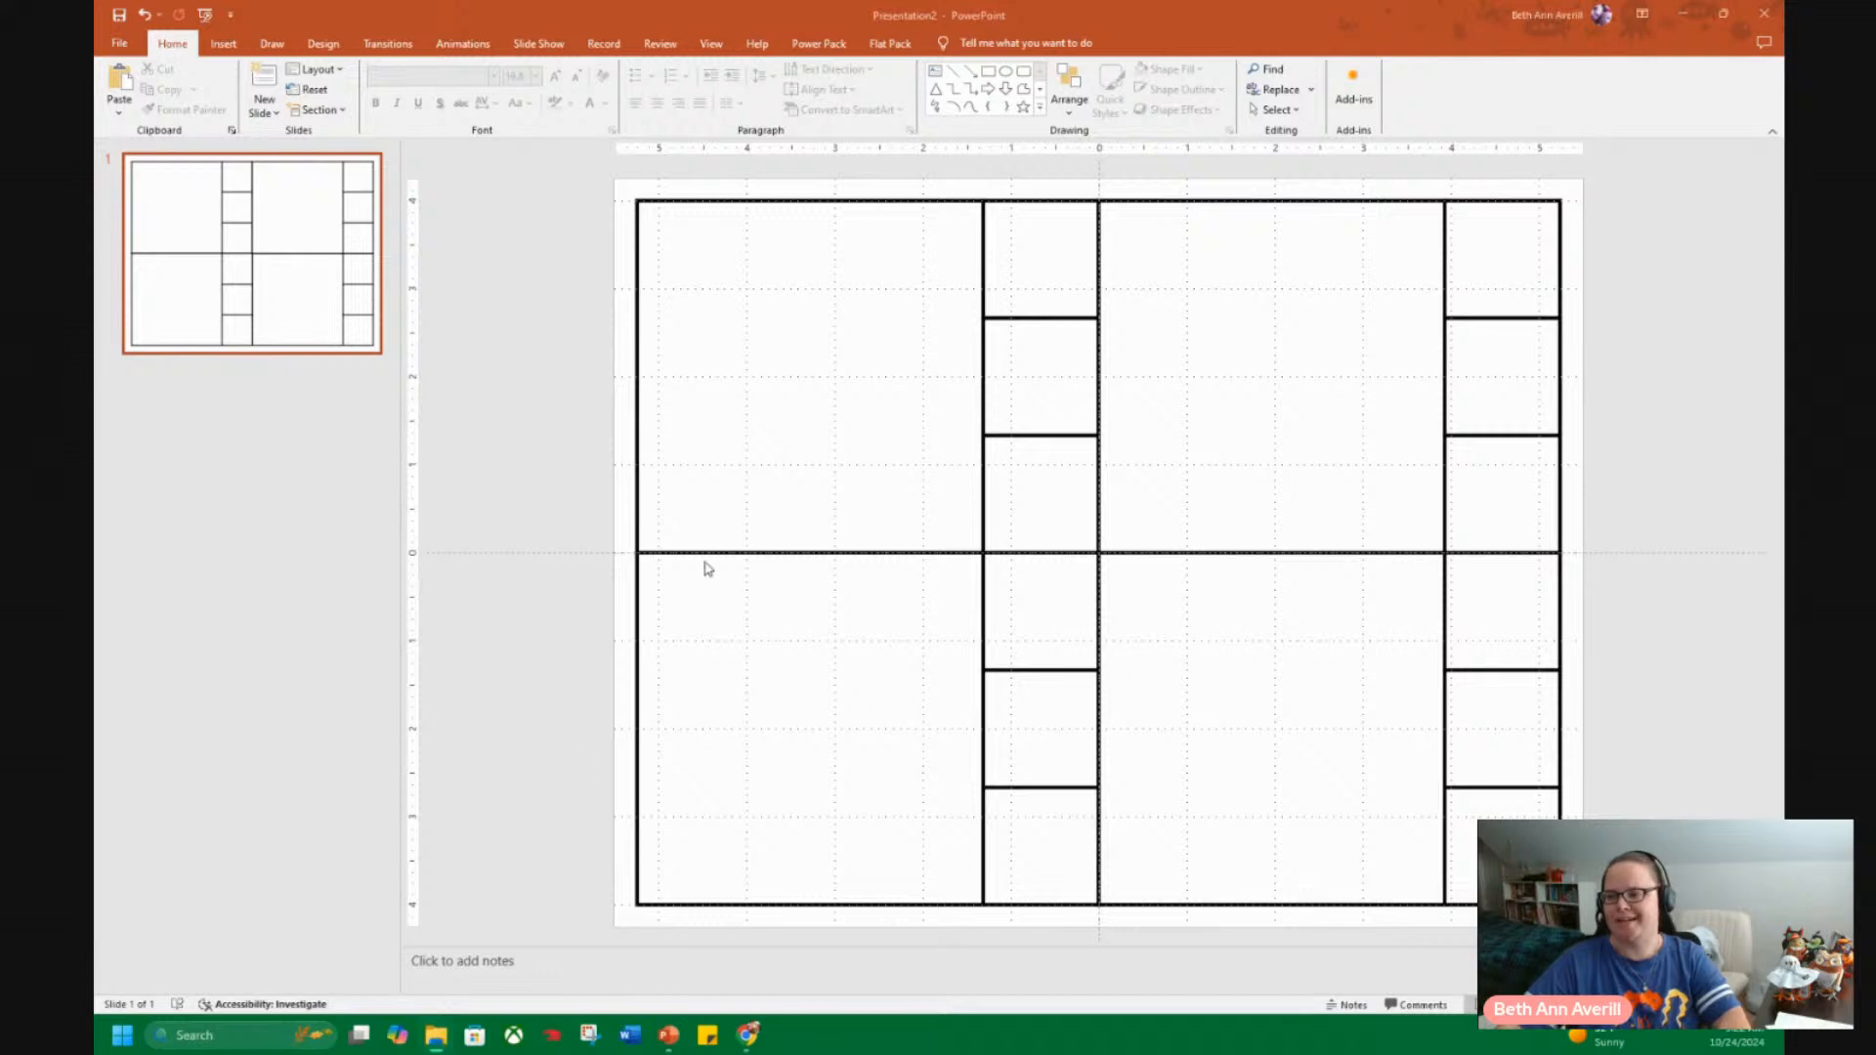
Switch to File Explorer and browse the Pumpkin2DShapesClipart-1 folder in Downloads with extra large icons.
click(436, 1035)
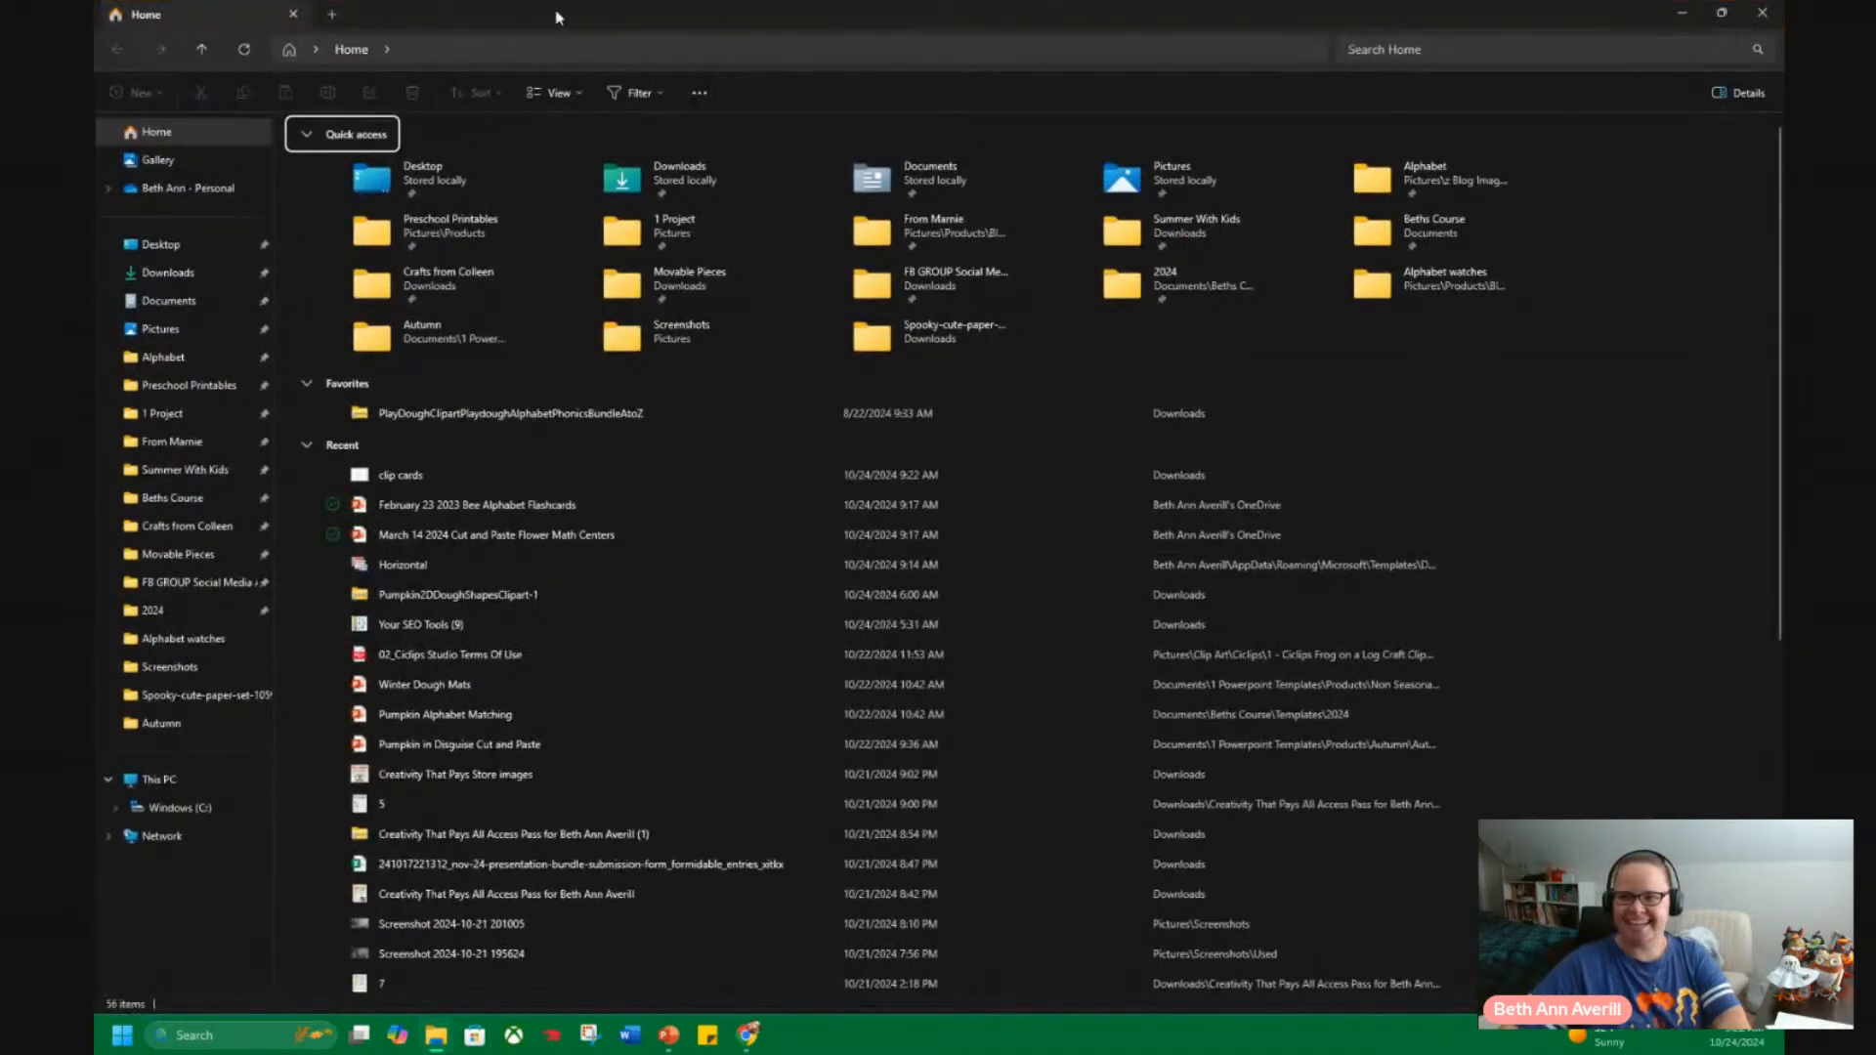
drag(613, 14, 95, 93)
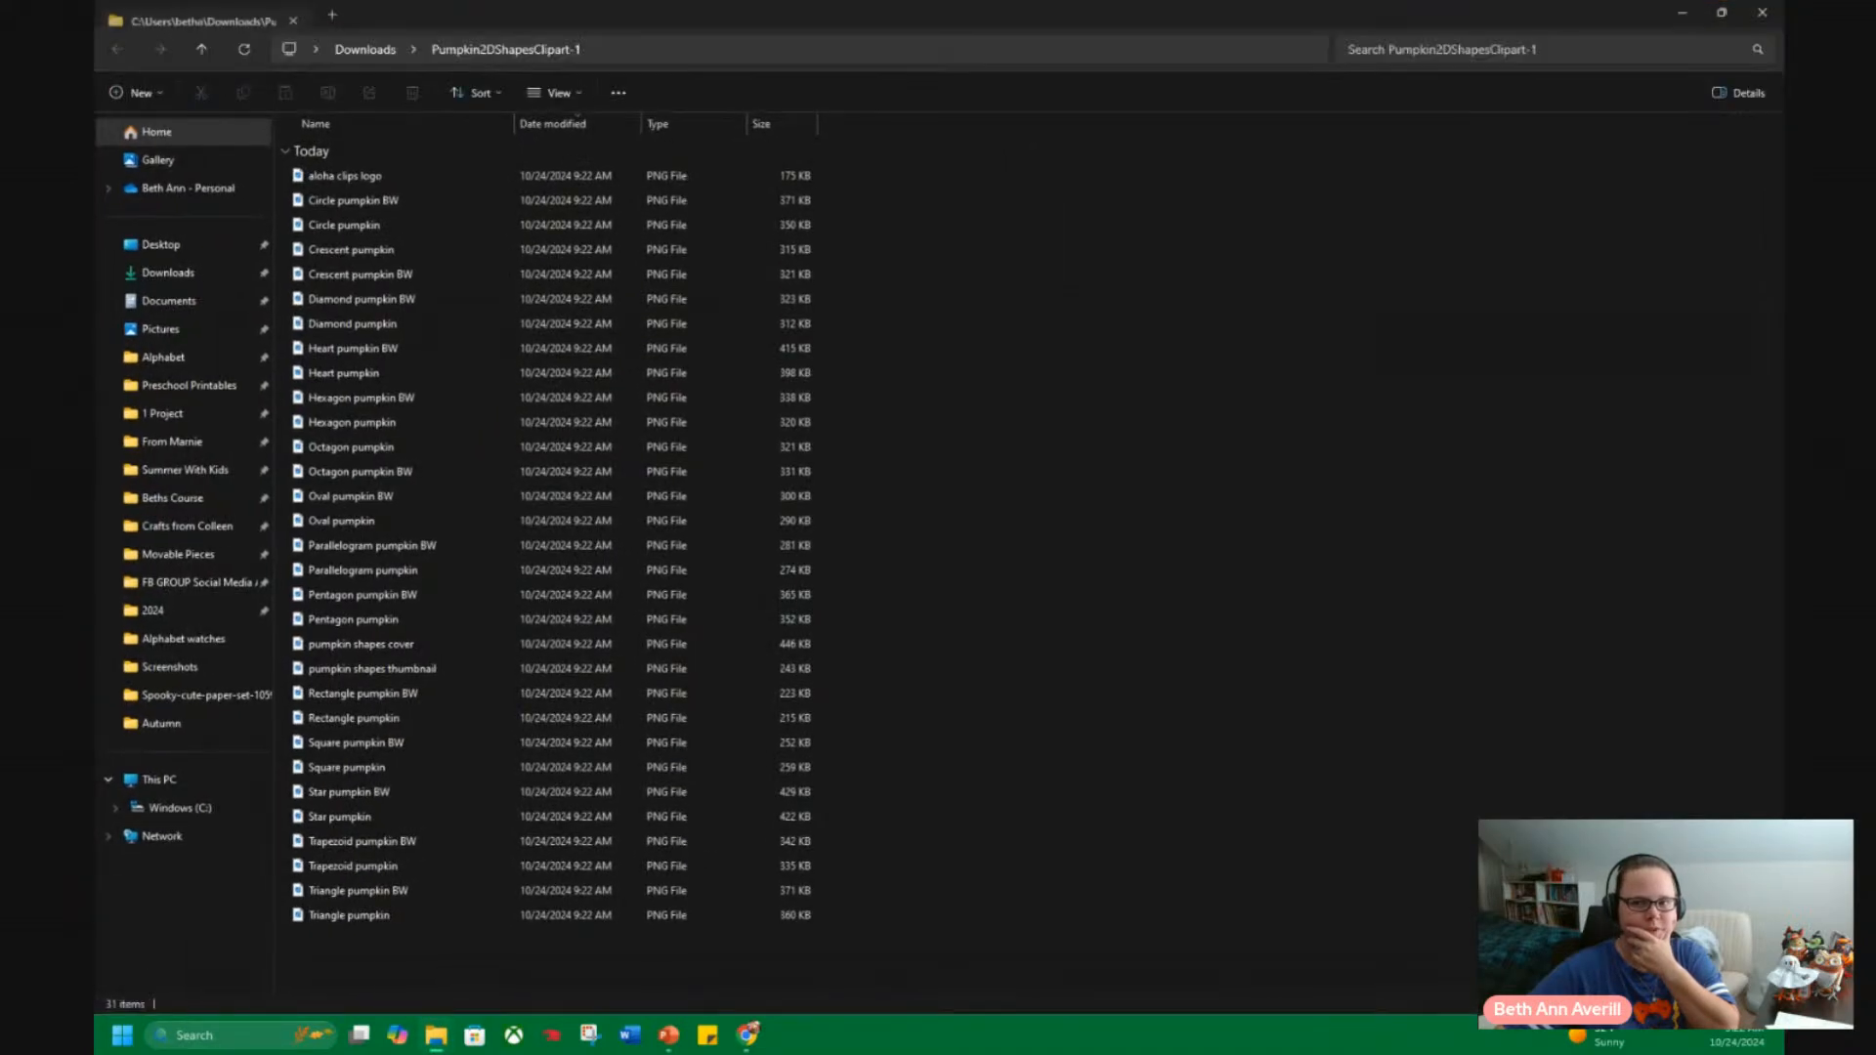
click(557, 92)
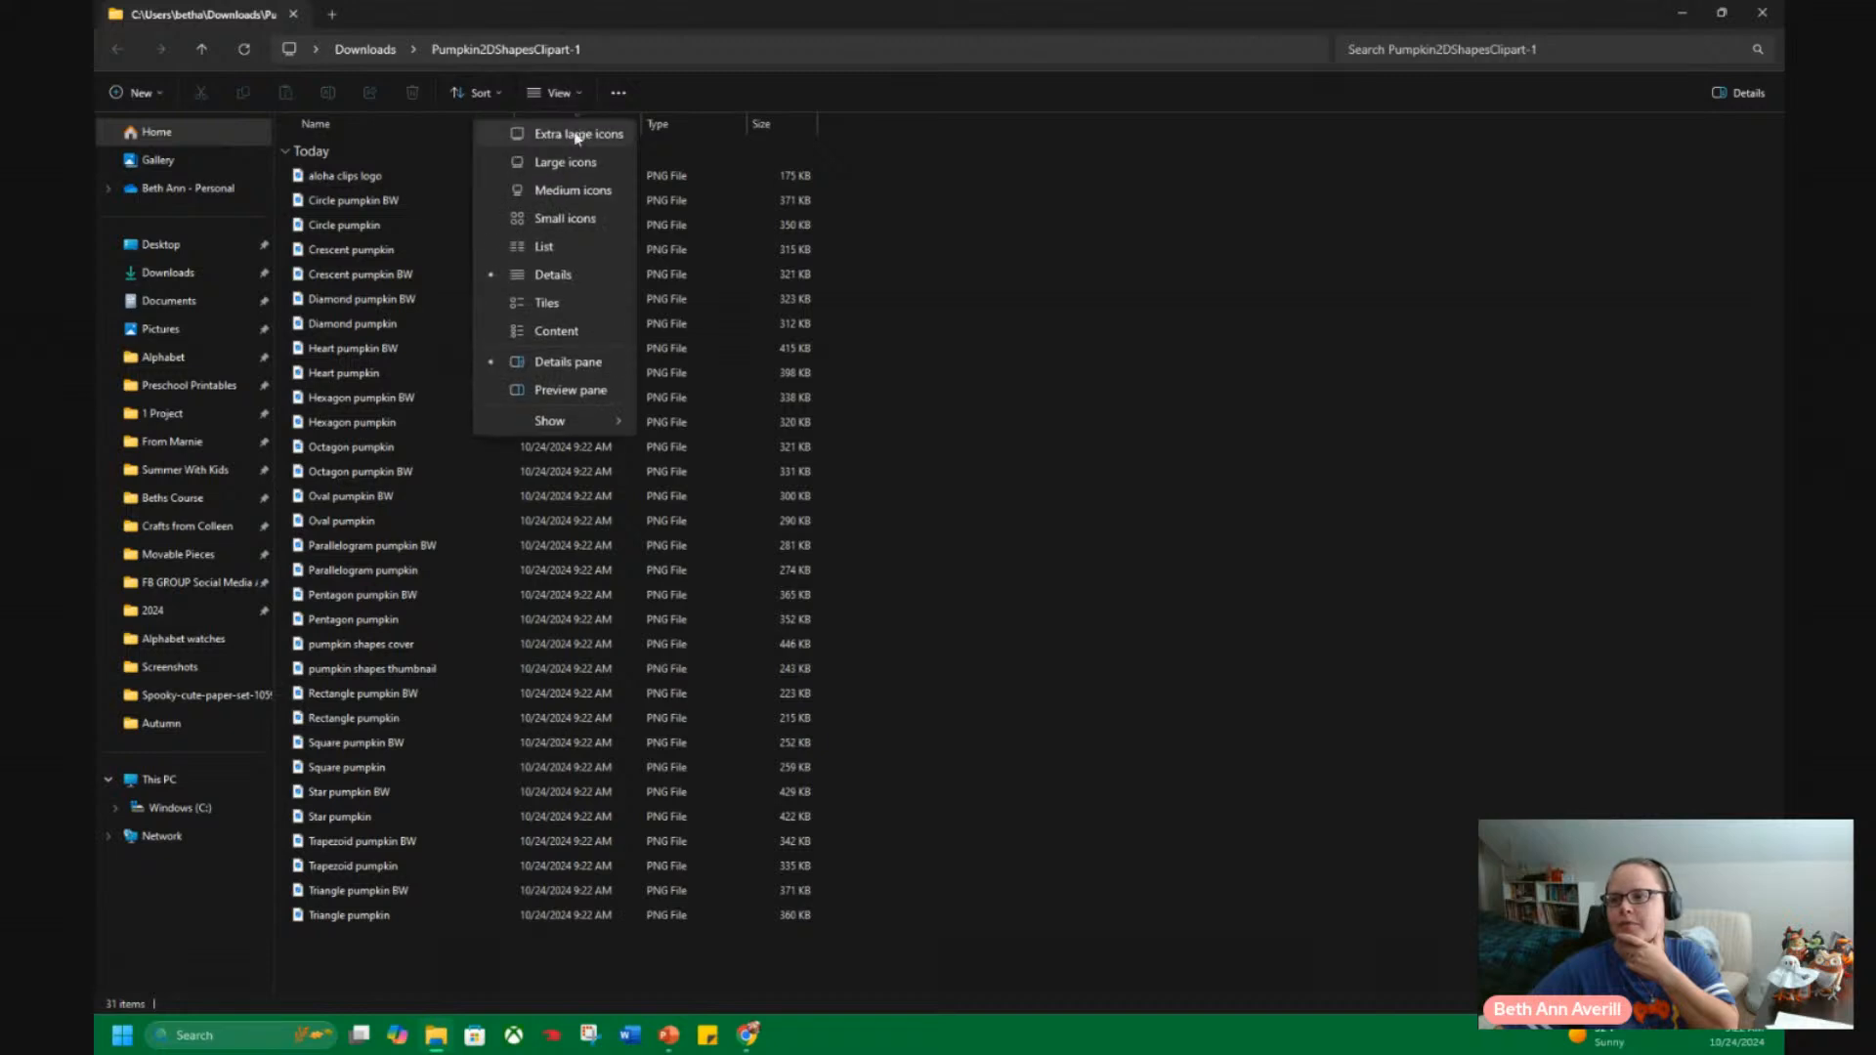
click(574, 136)
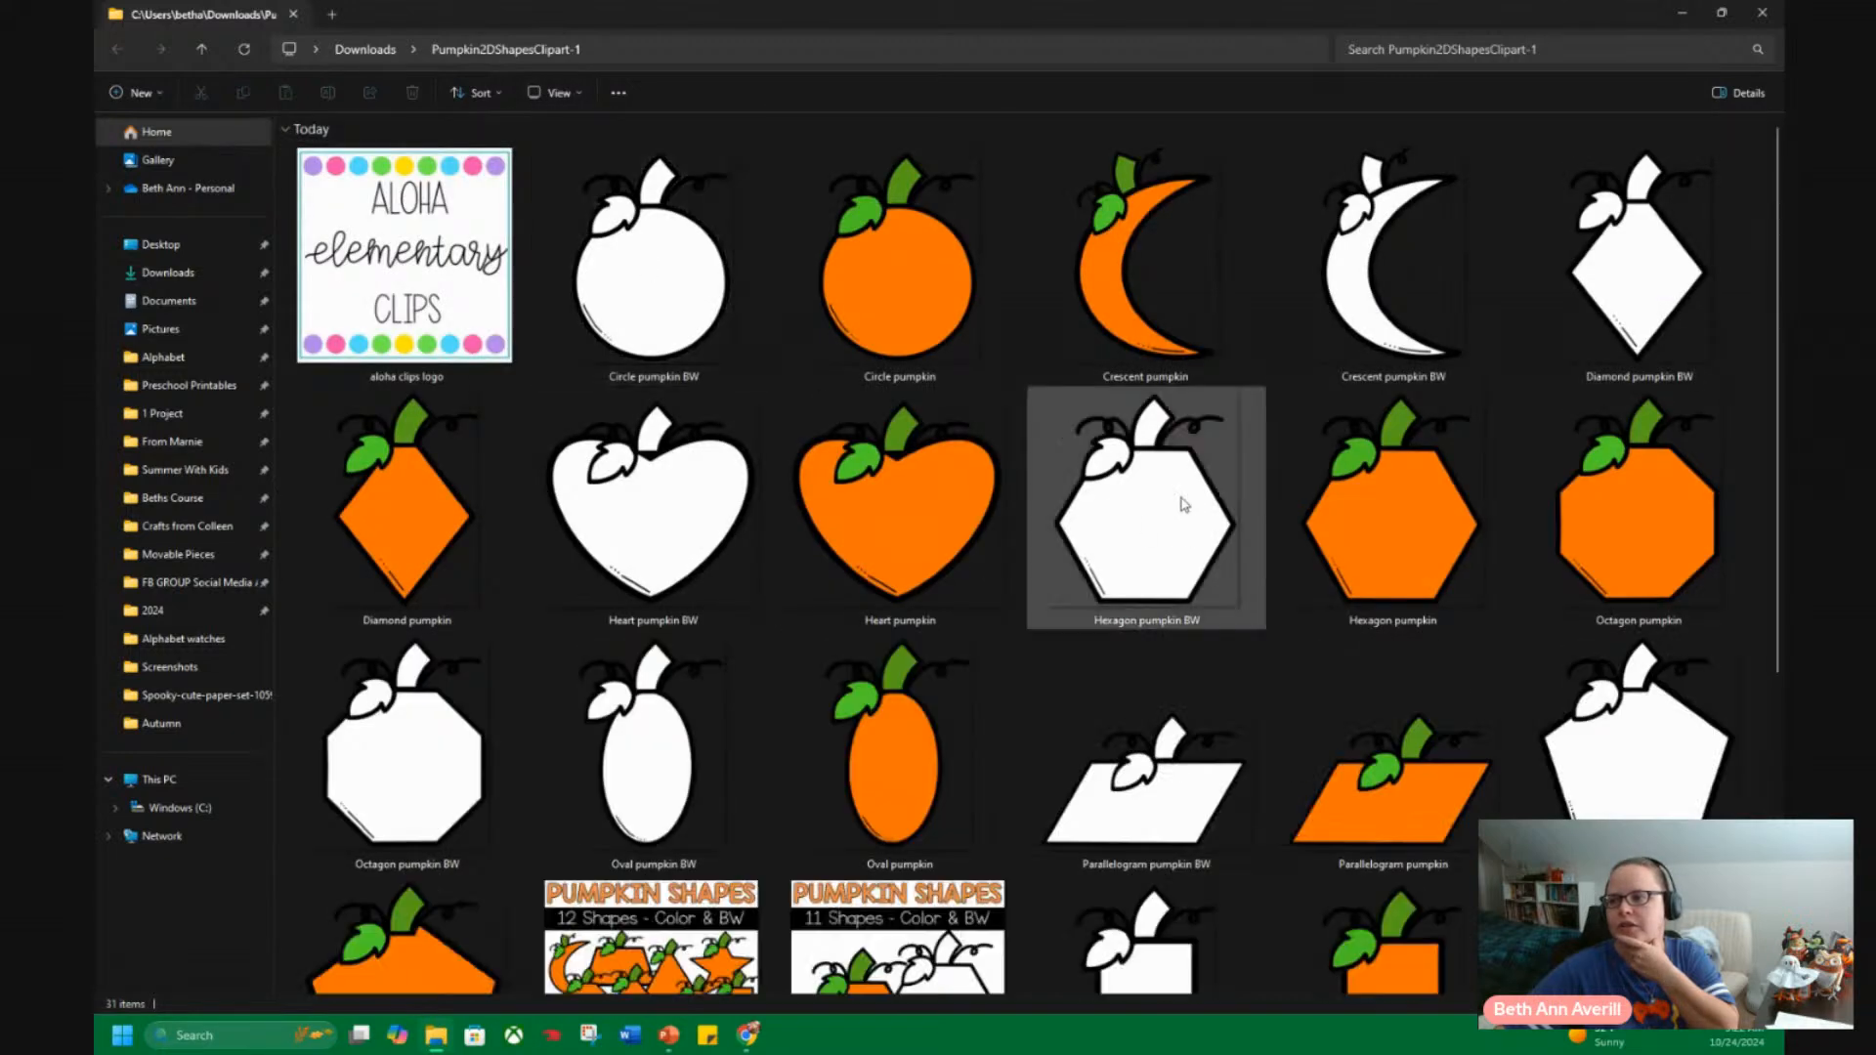
scroll(949, 748, down, 3)
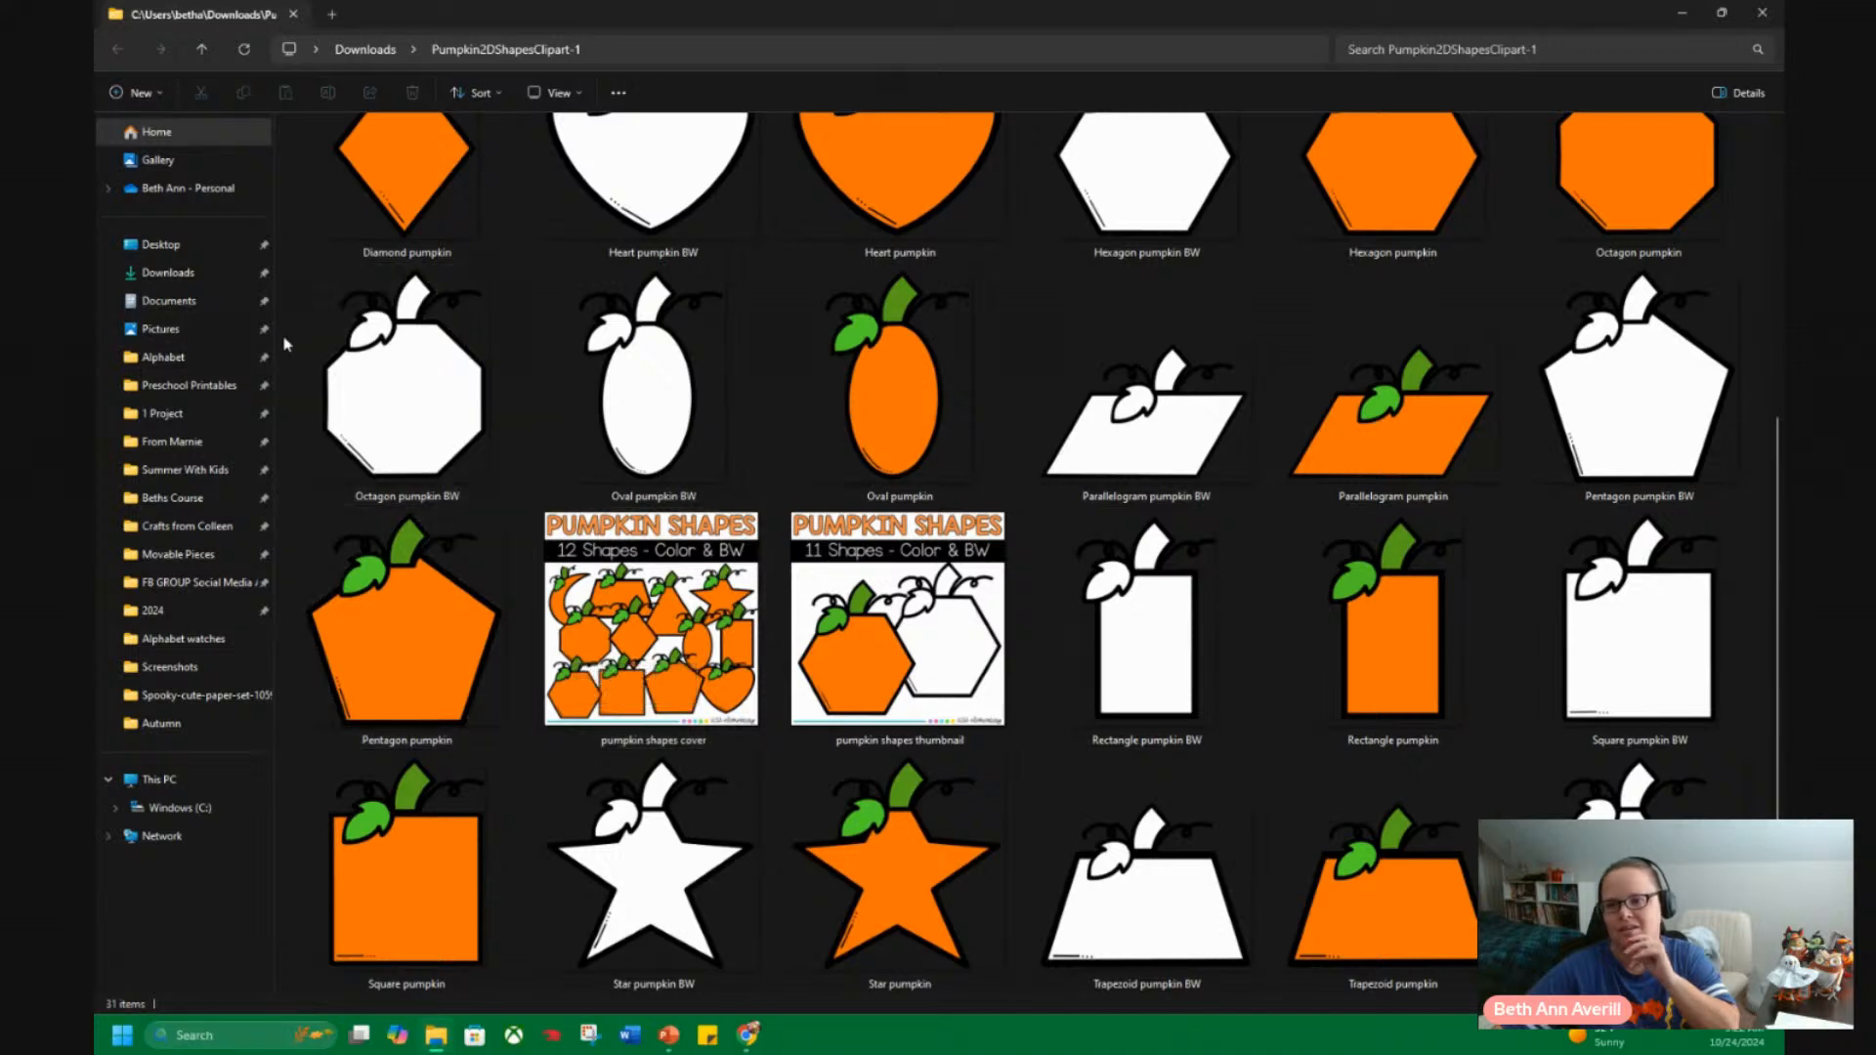
Search the Clip Art folder inside Pictures for "pumpkin" and look through the matching images.
click(189, 340)
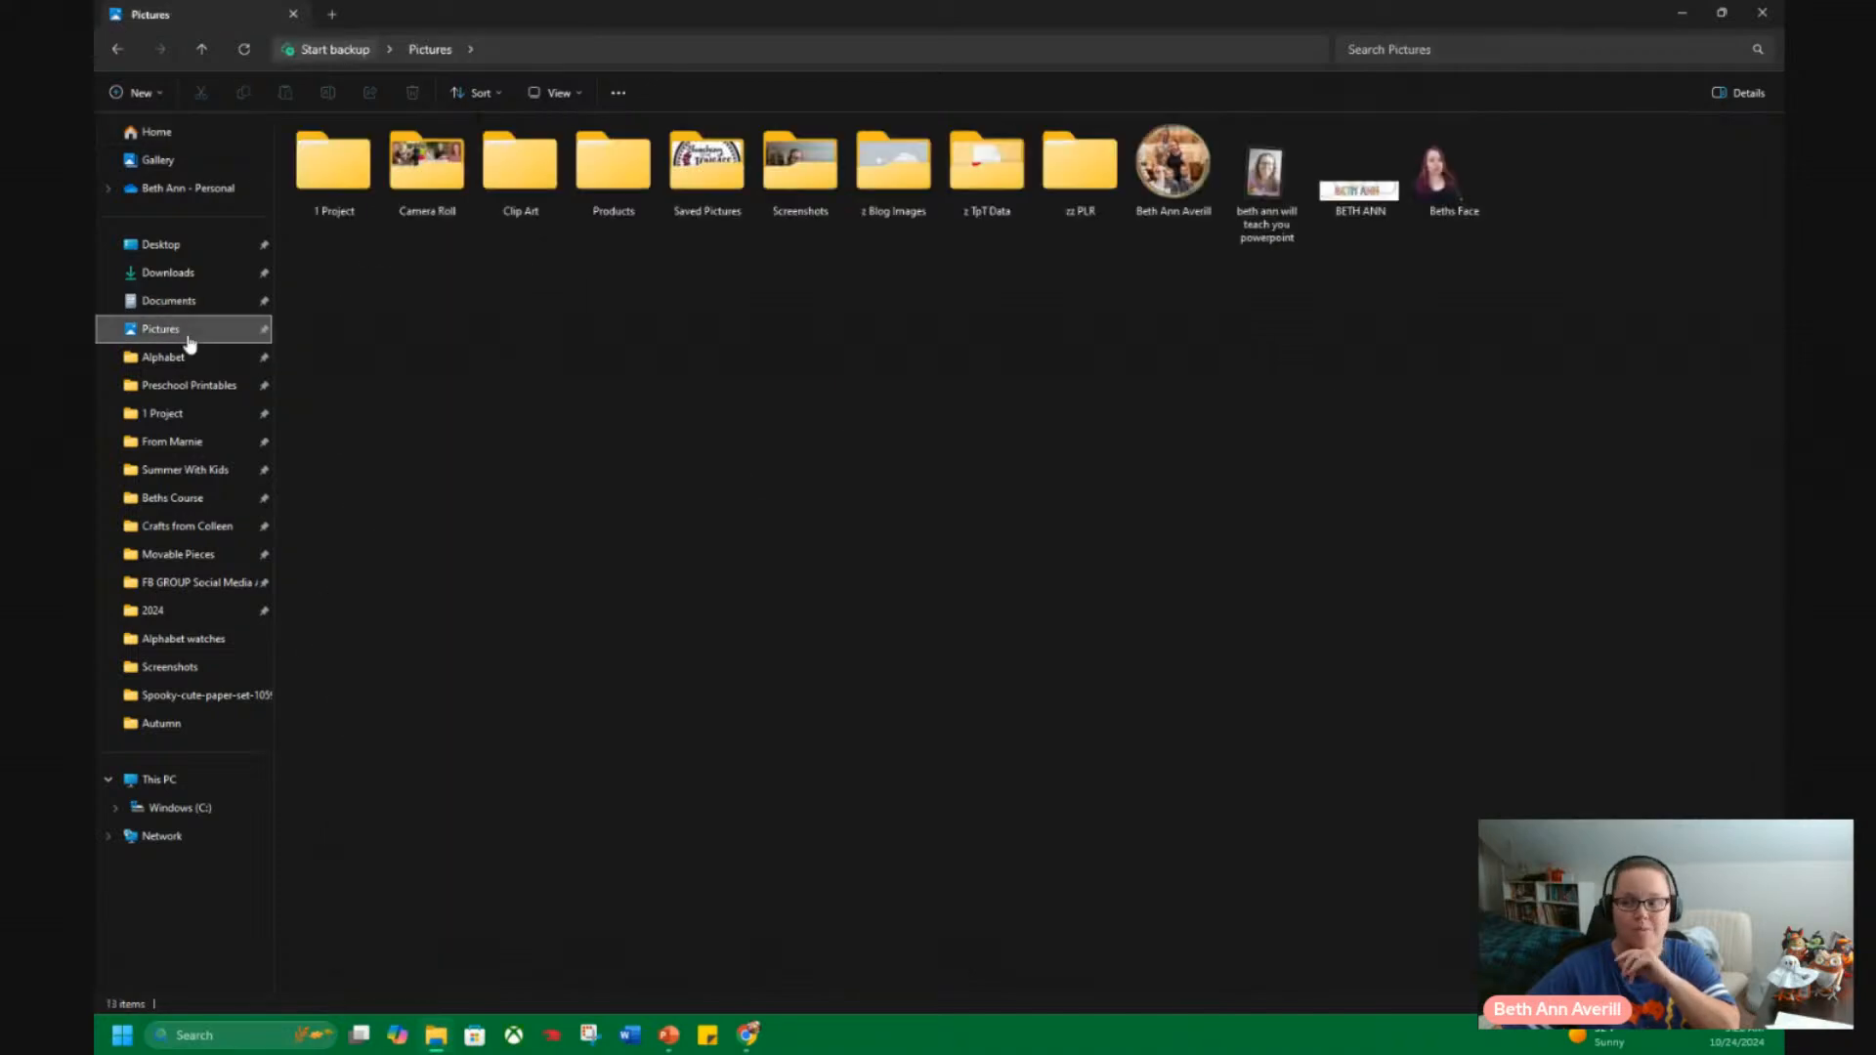
double_click(538, 195)
click(1453, 46)
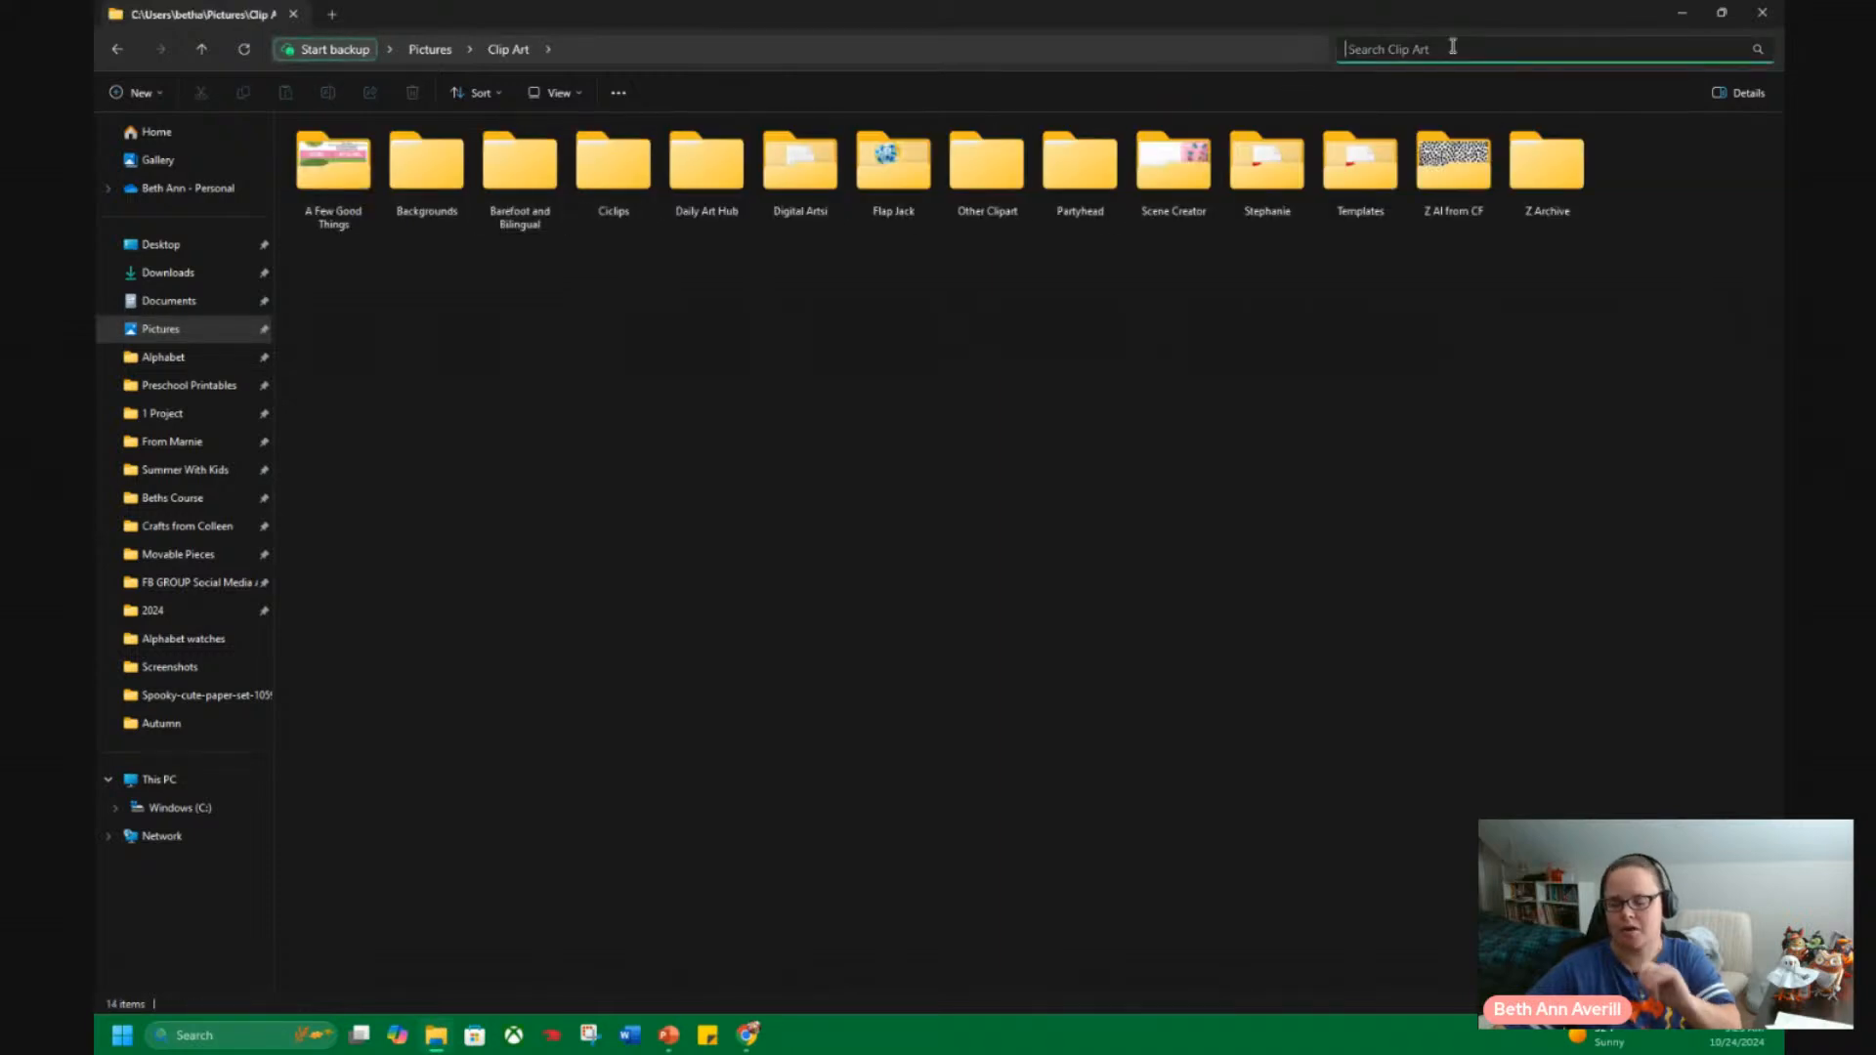
text(pumpkin)
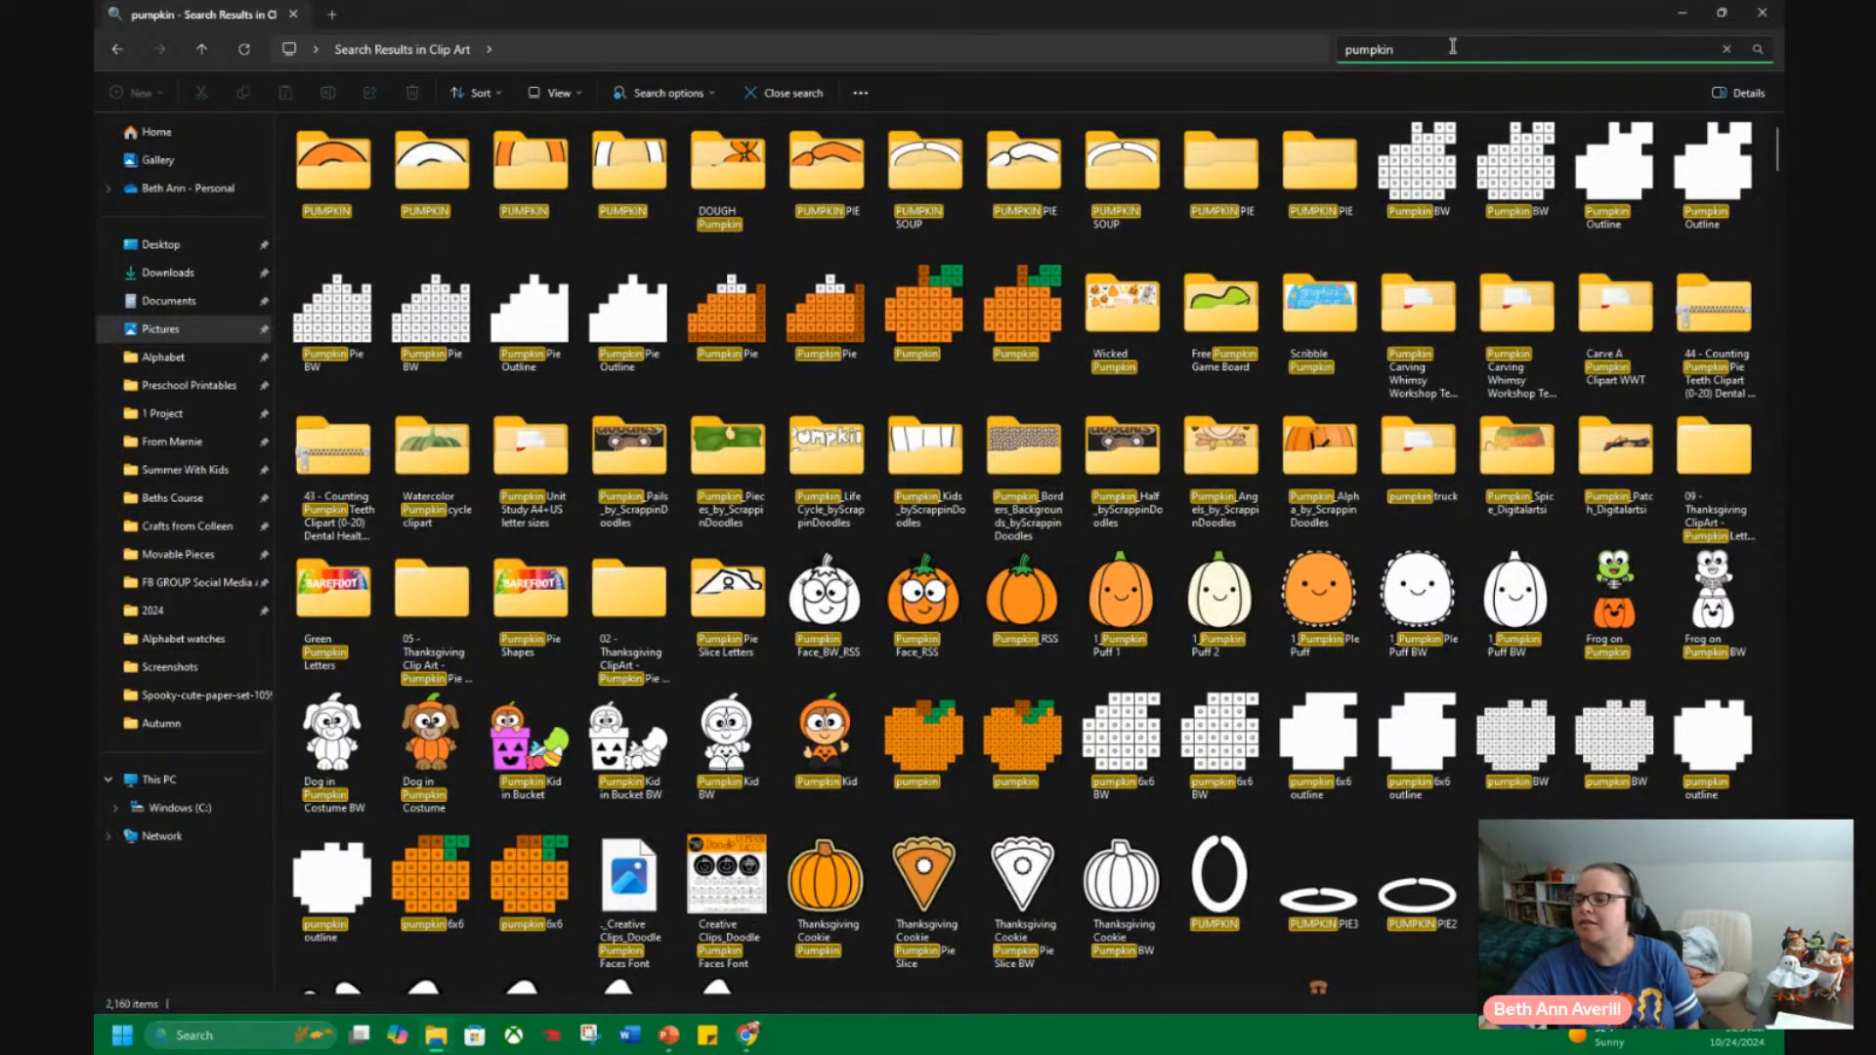
scroll(1366, 615, down, 5)
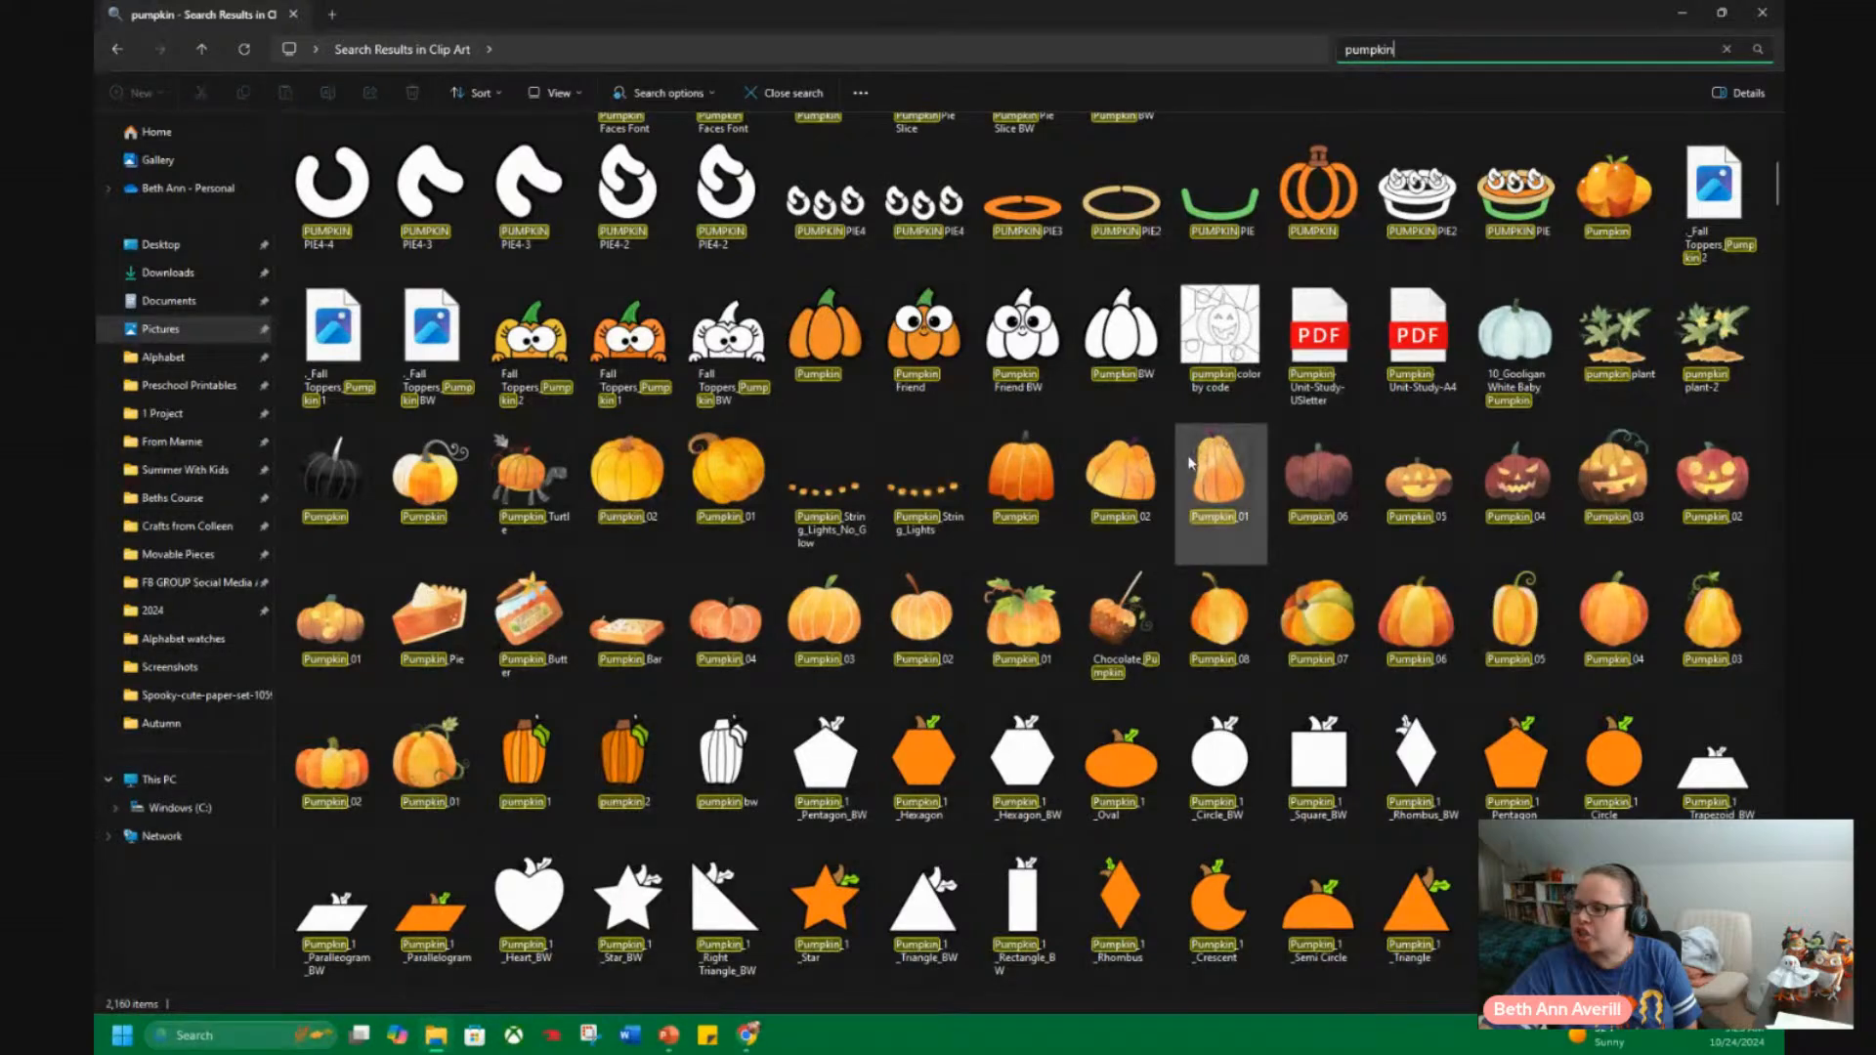
Open the file location of the Pumpkin_2_Triangle image found in the pumpkin search results.
scroll(1181, 460, down, 3)
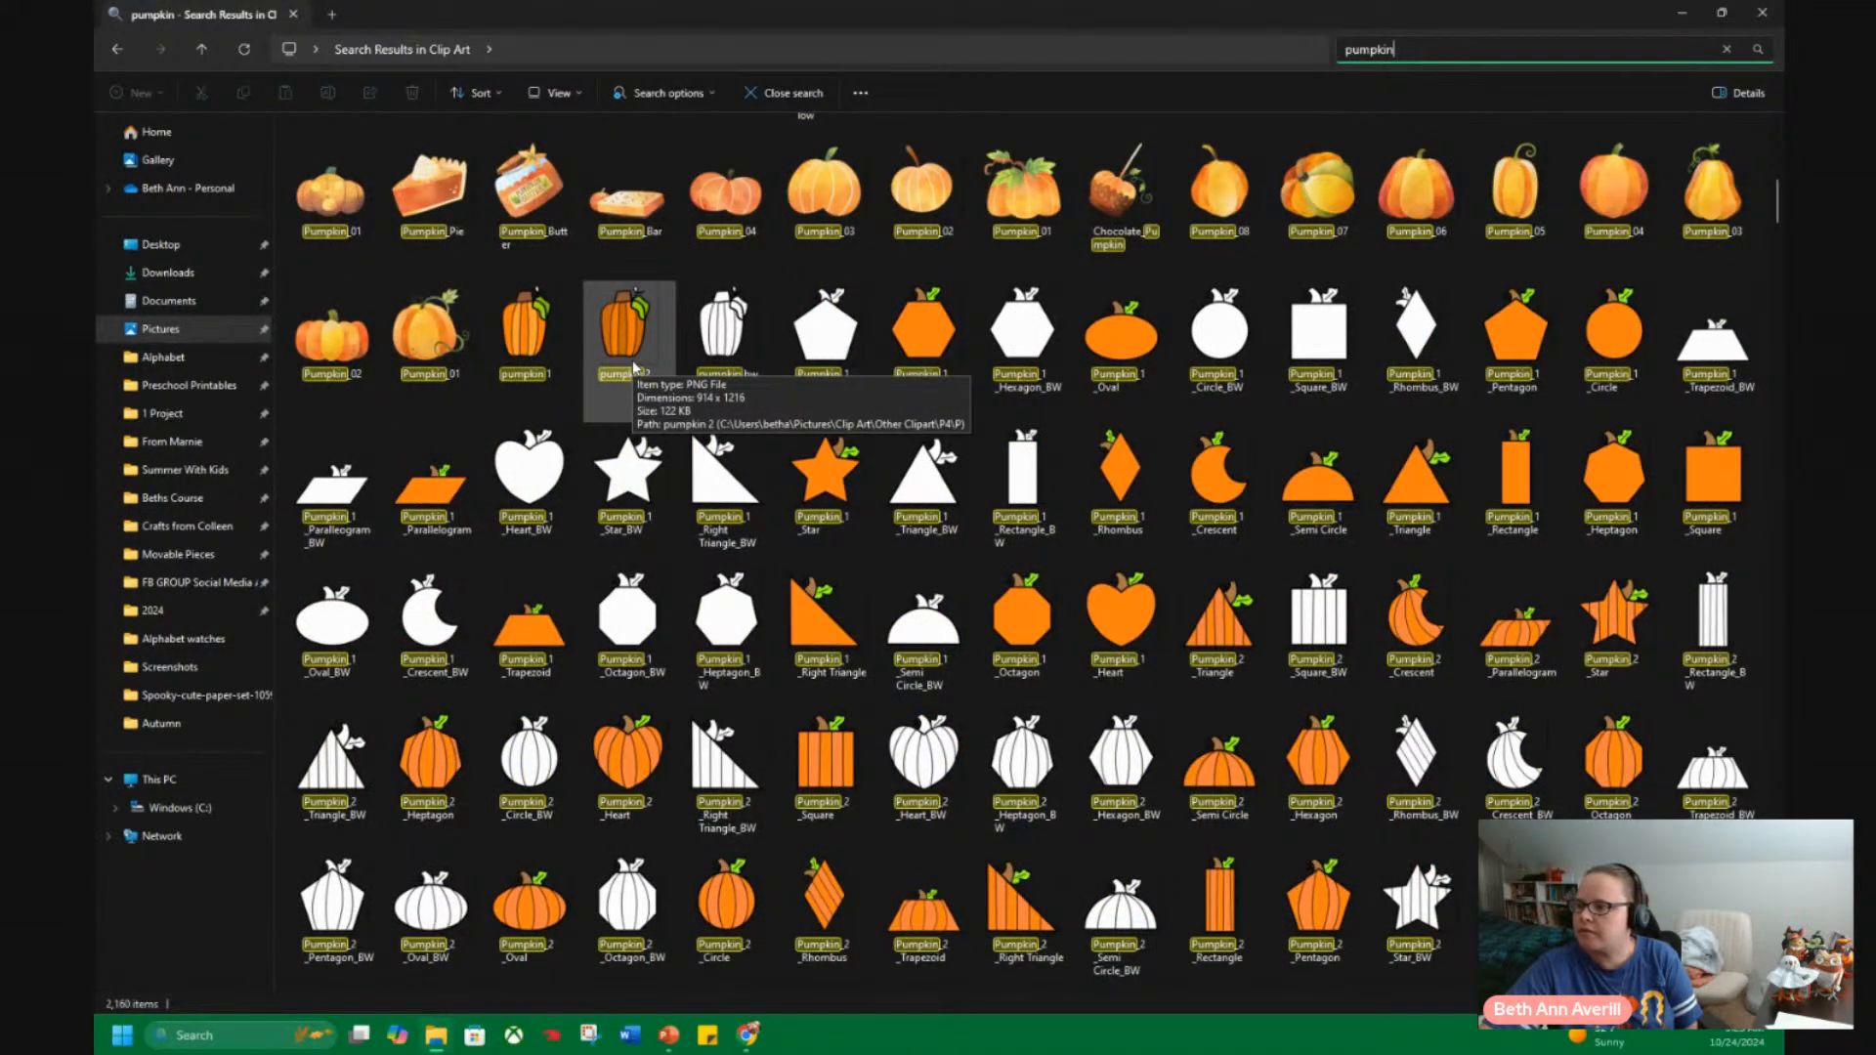
click(1241, 648)
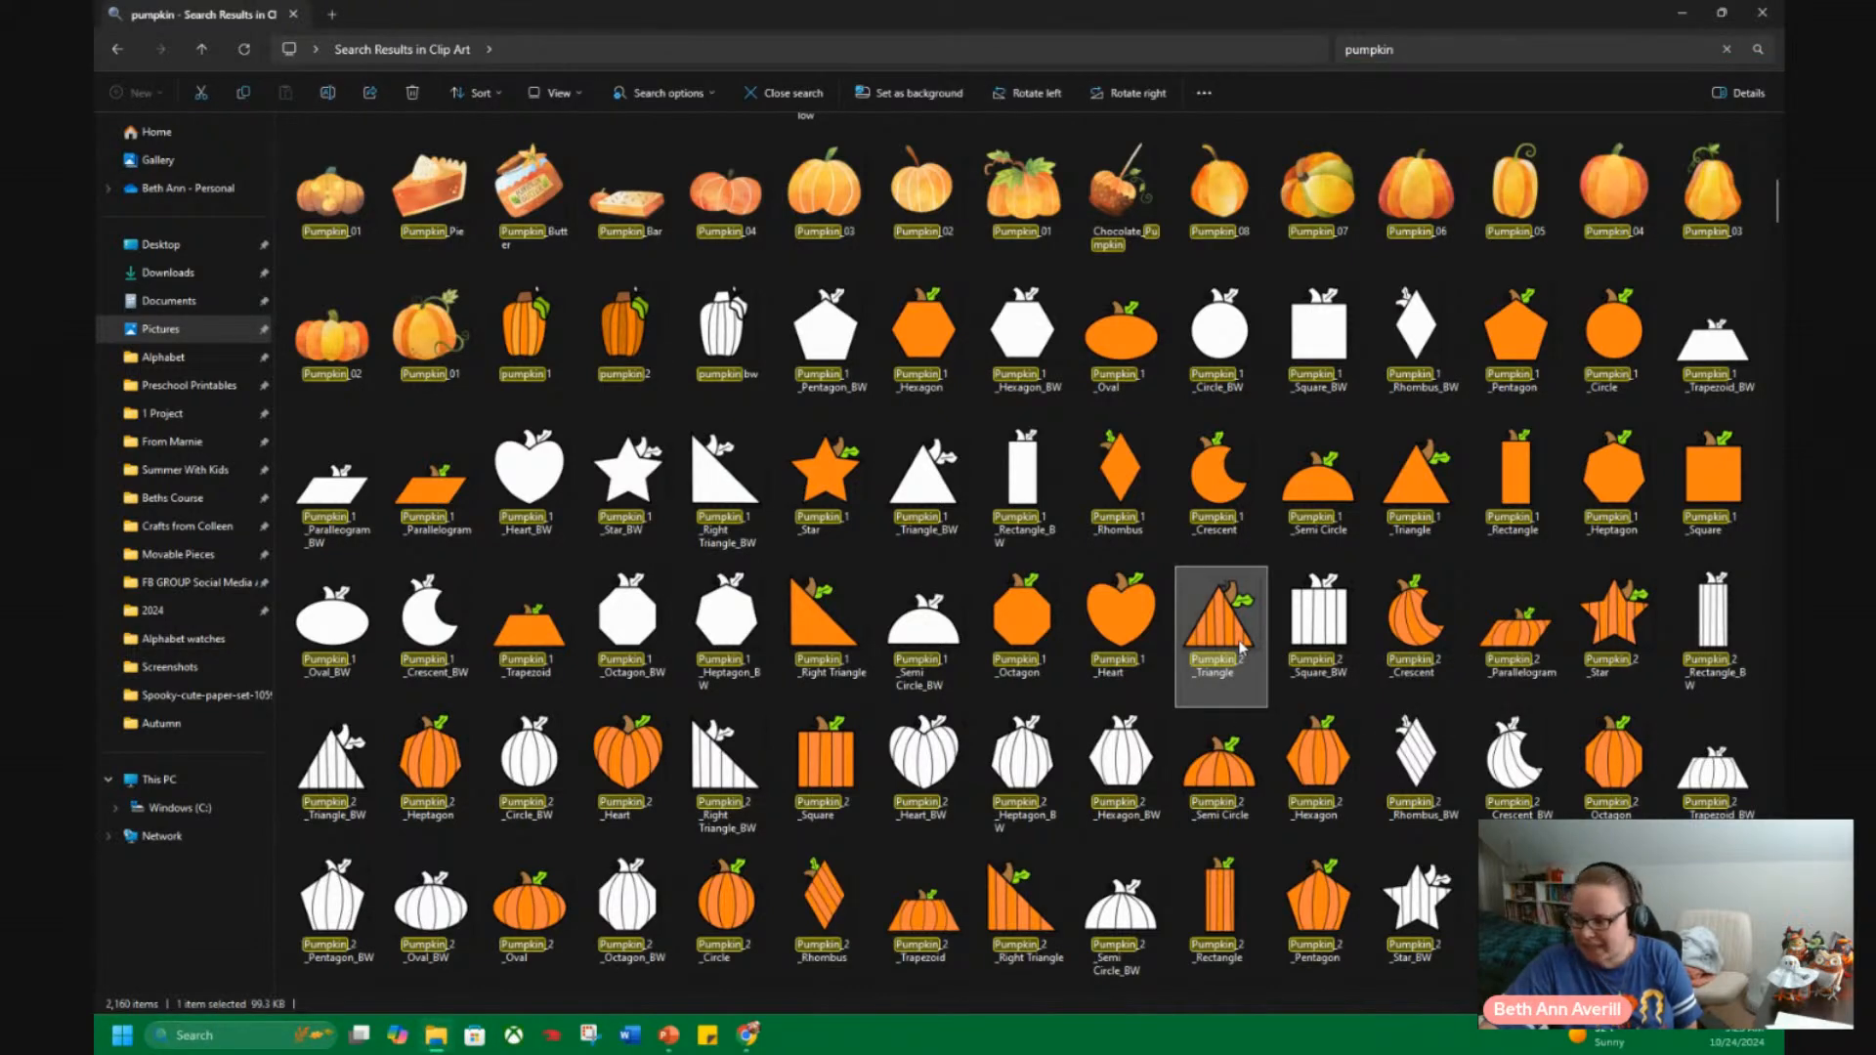
right_click(1241, 647)
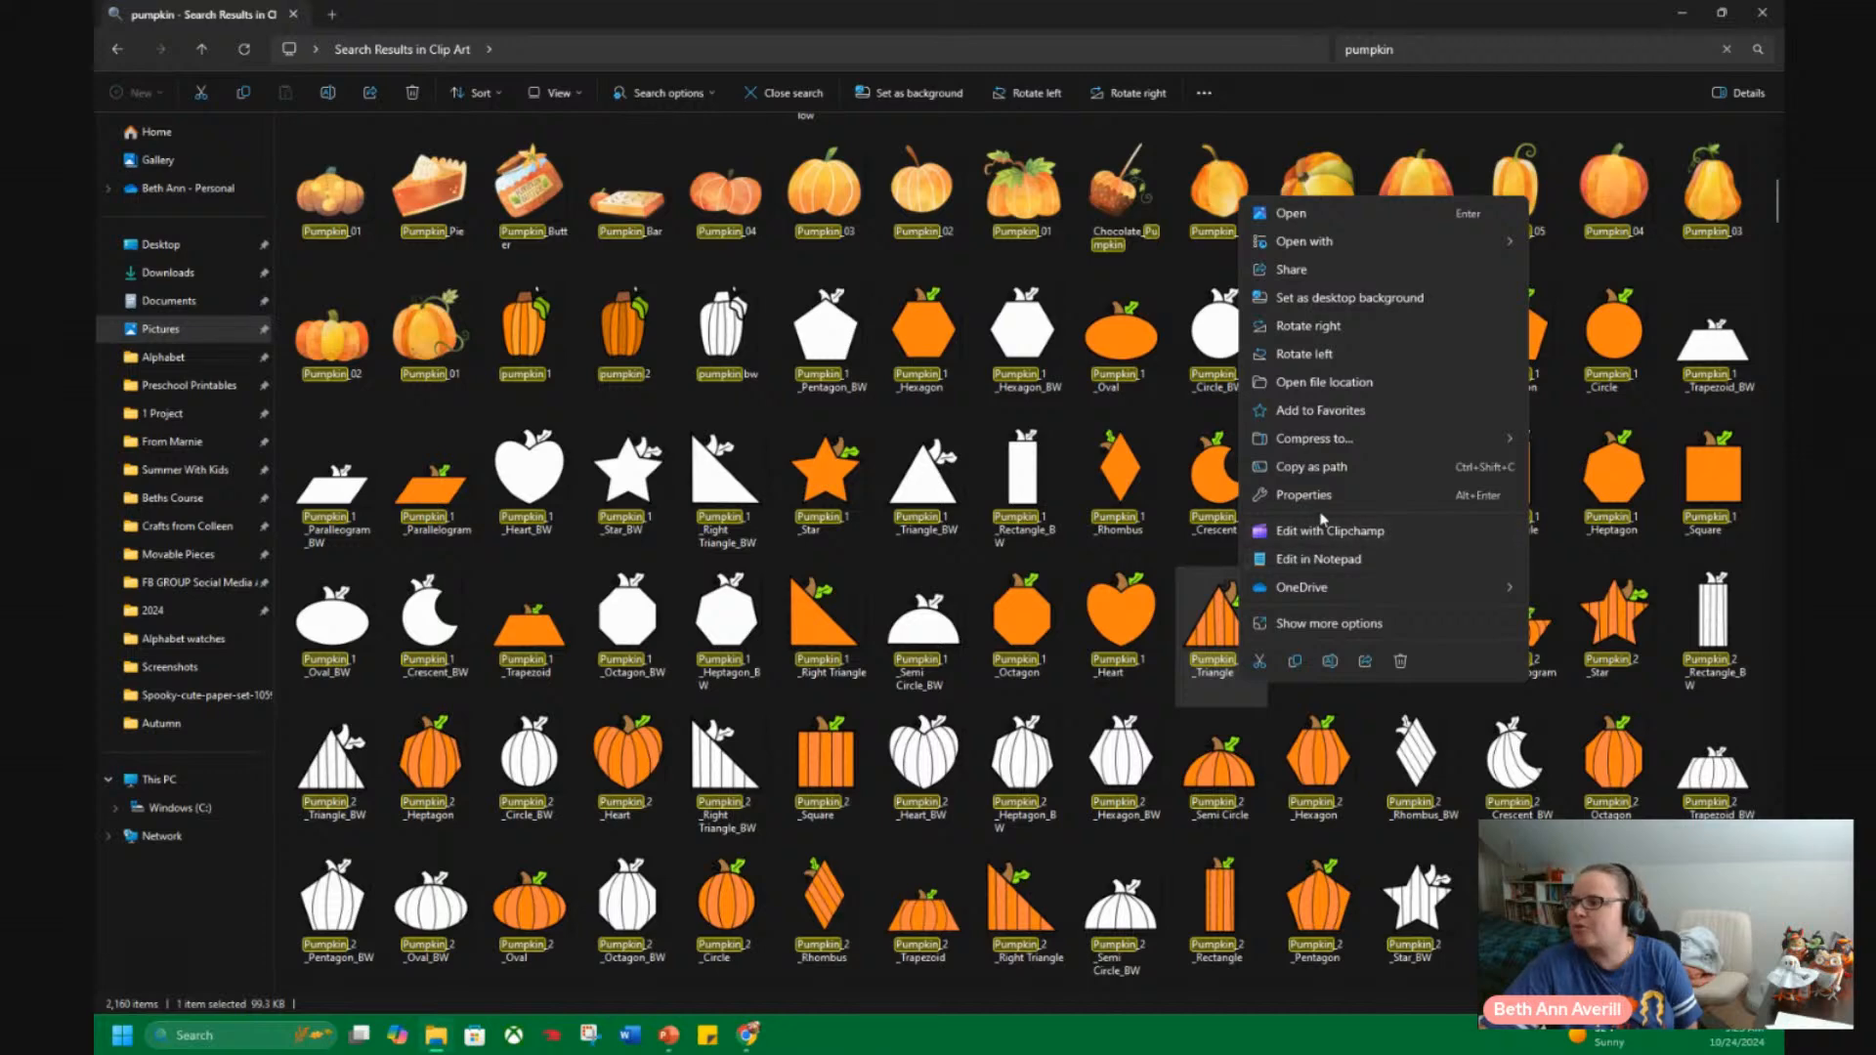
click(1347, 386)
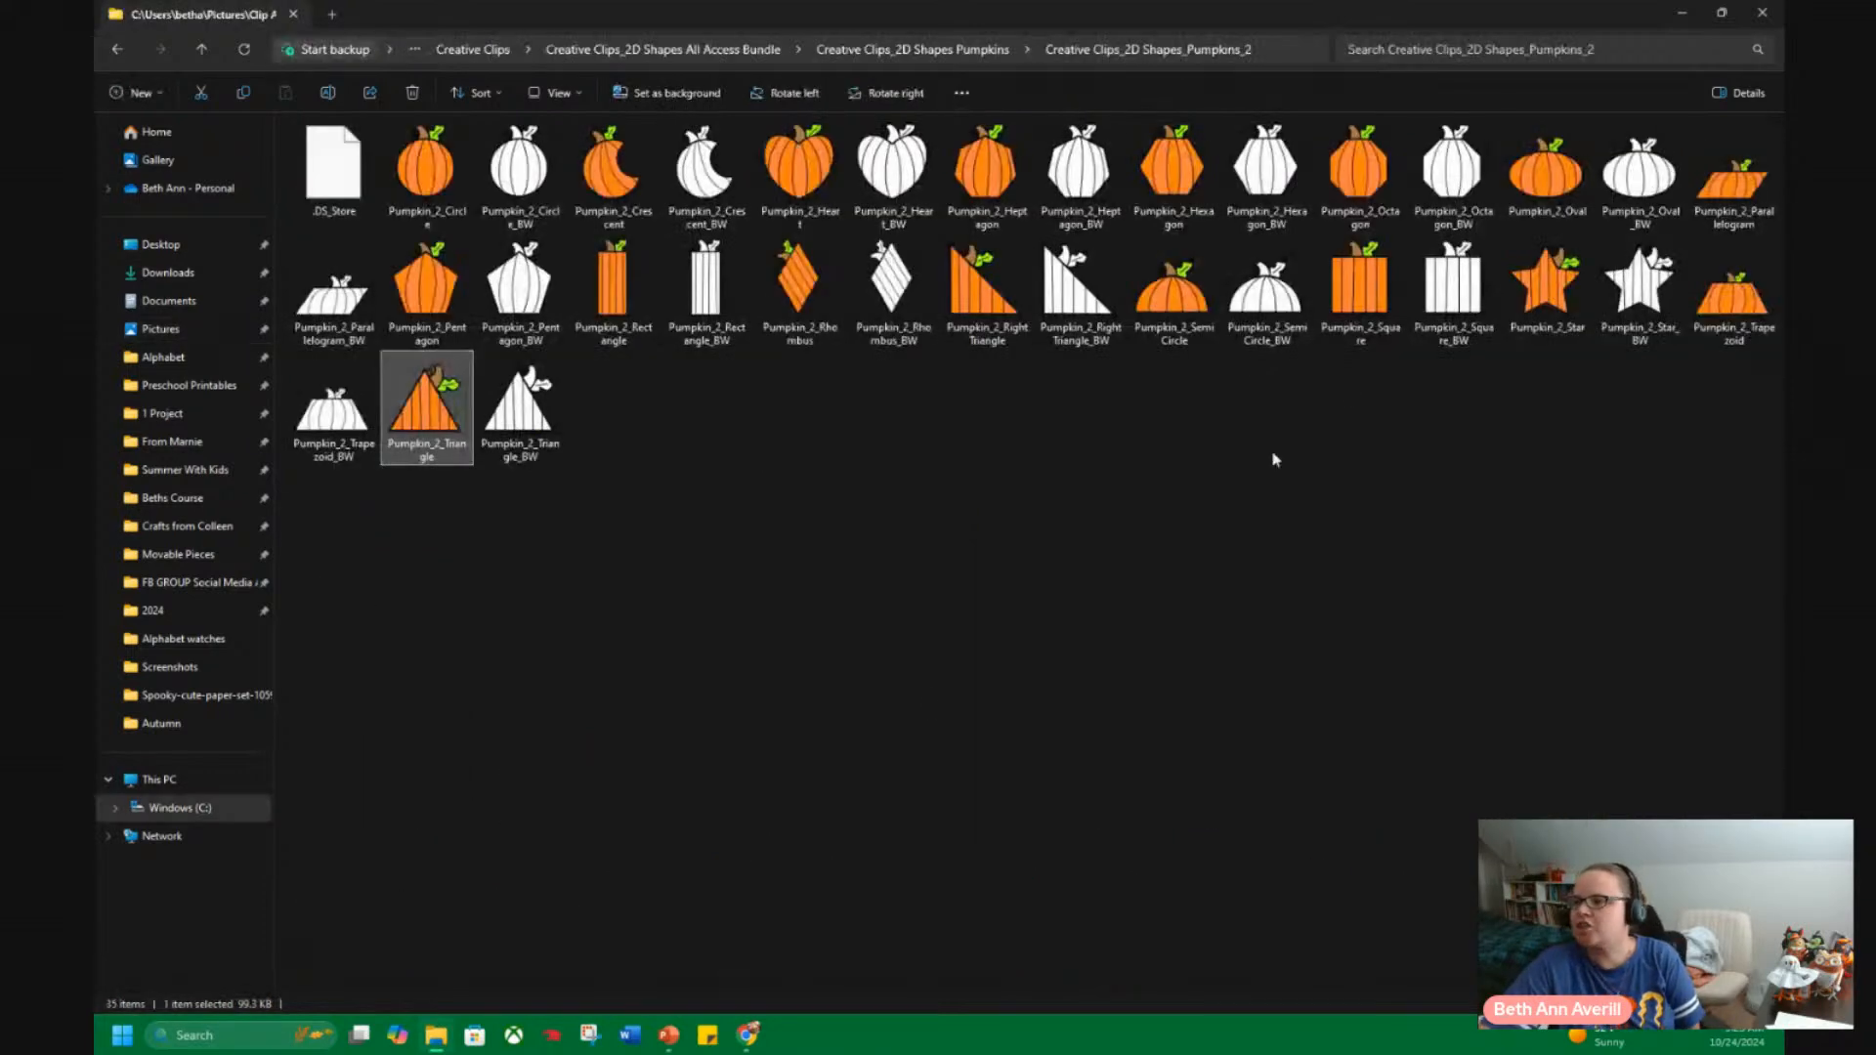
click(708, 780)
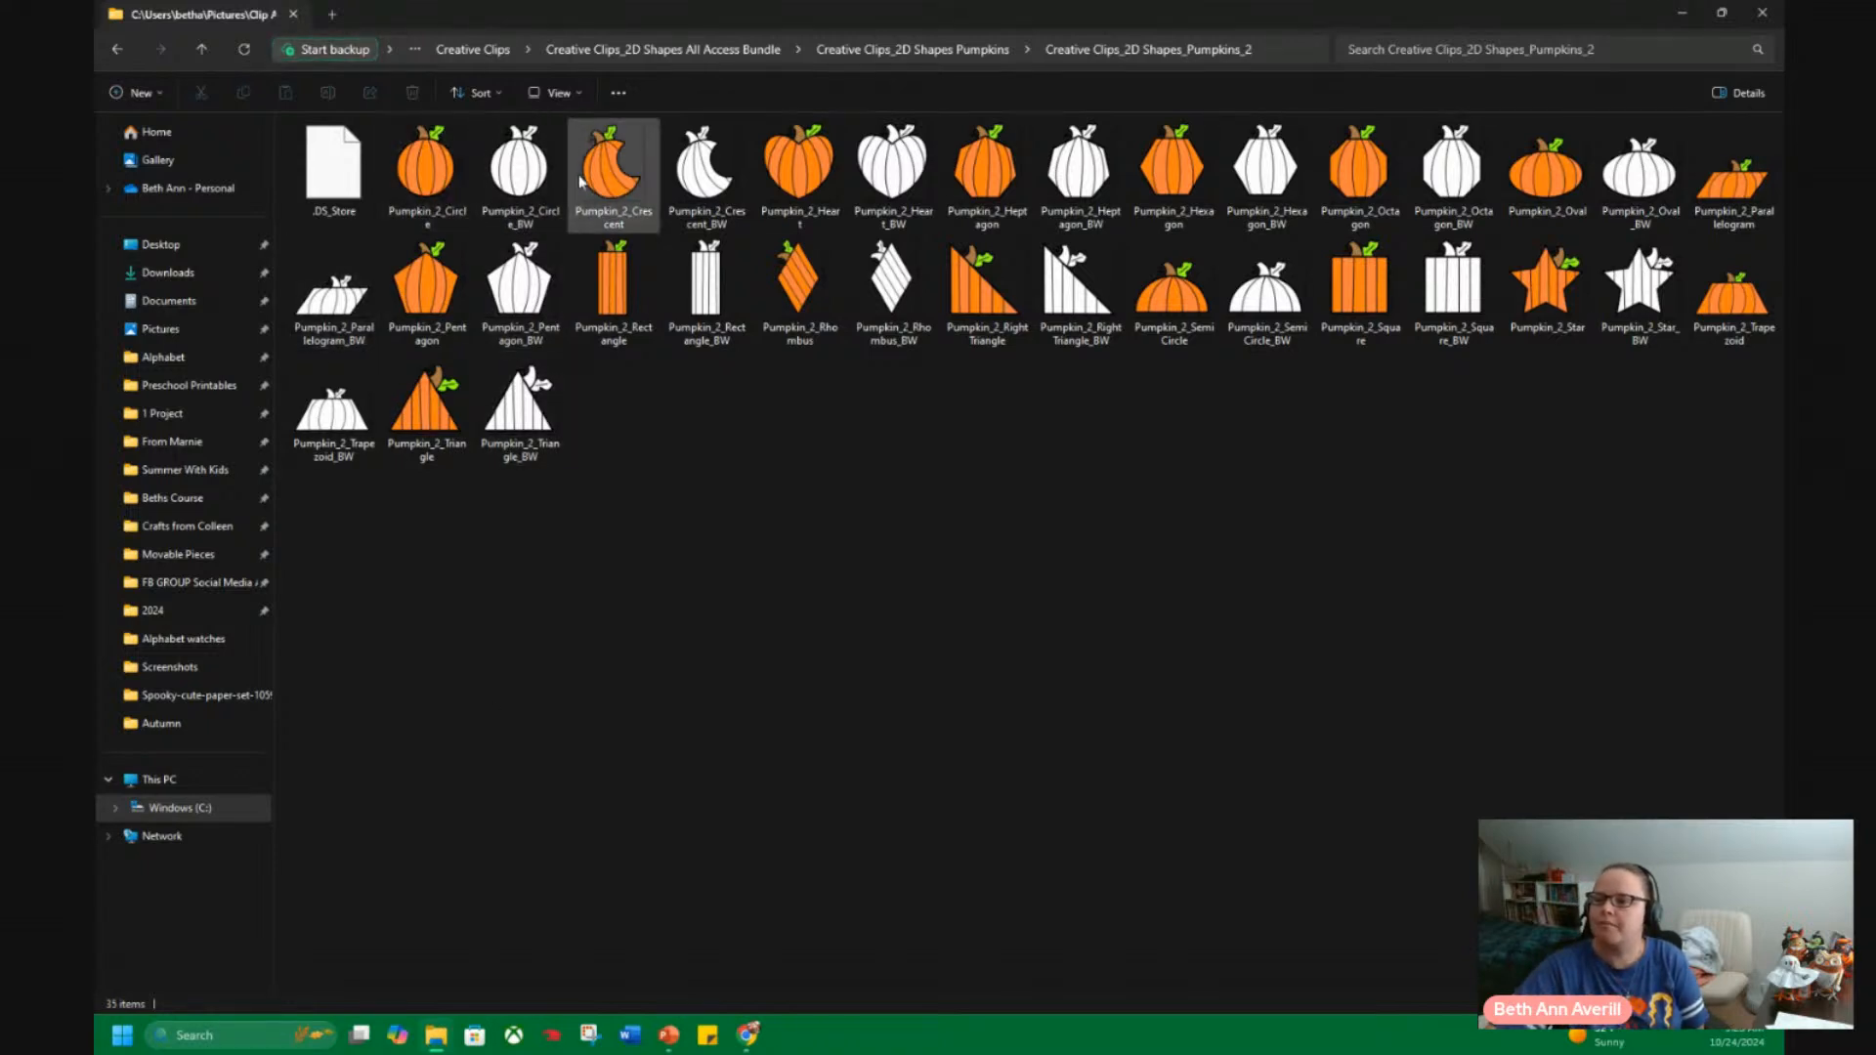
Browse up through the parent folders to Creative Clips, then back down into the Creative Clips_2D Shapes_Pumpkins_2 folder.
click(984, 51)
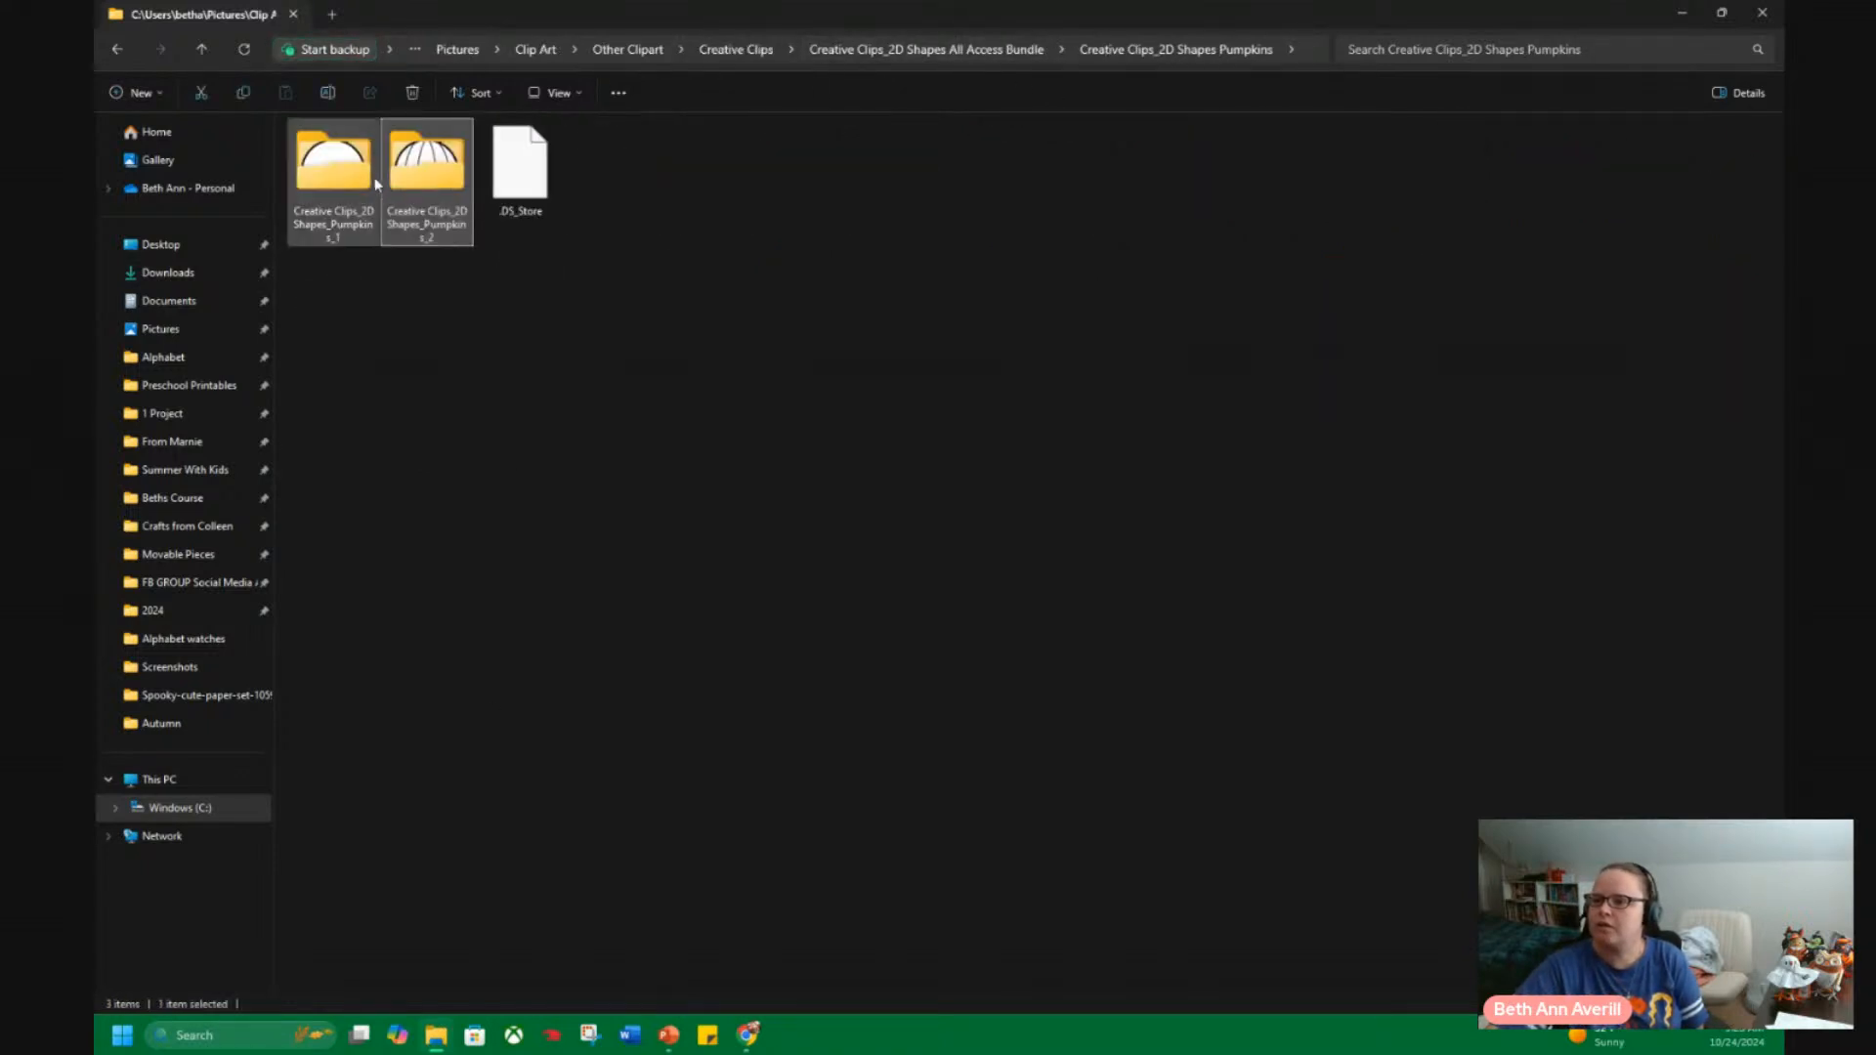
click(1004, 50)
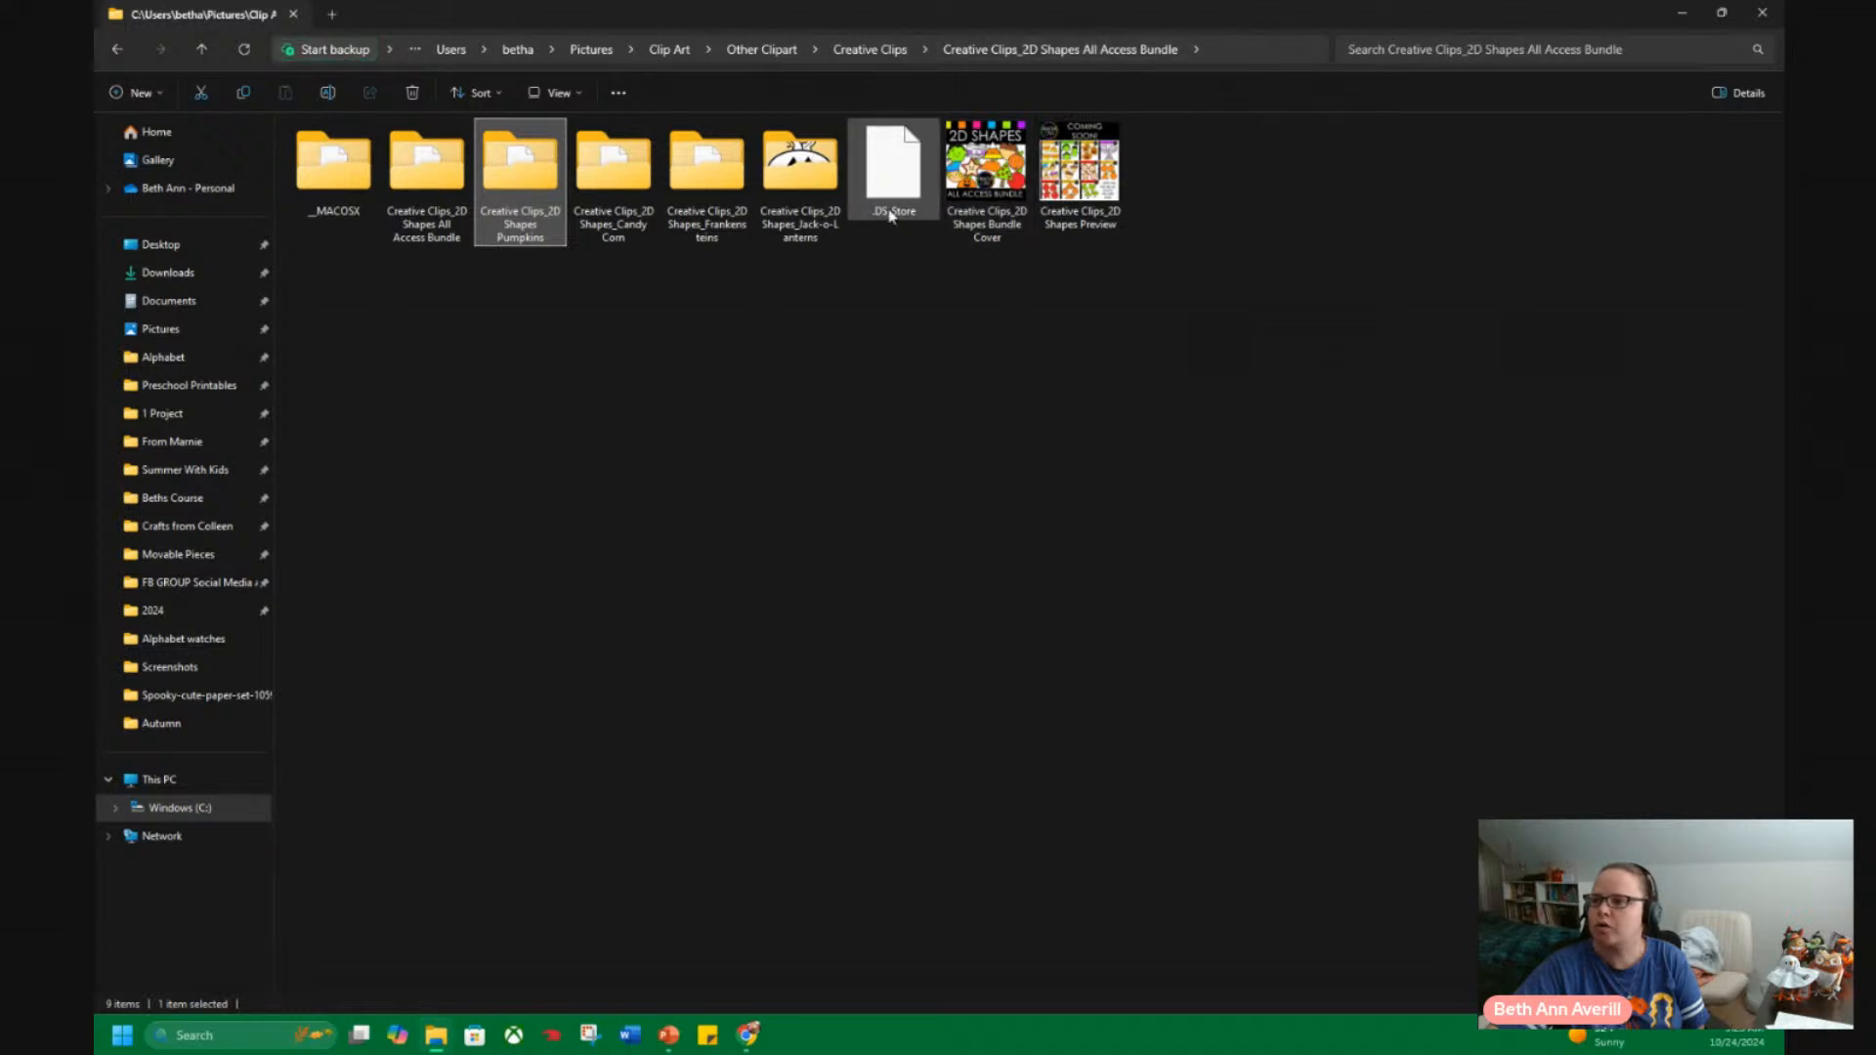
click(869, 54)
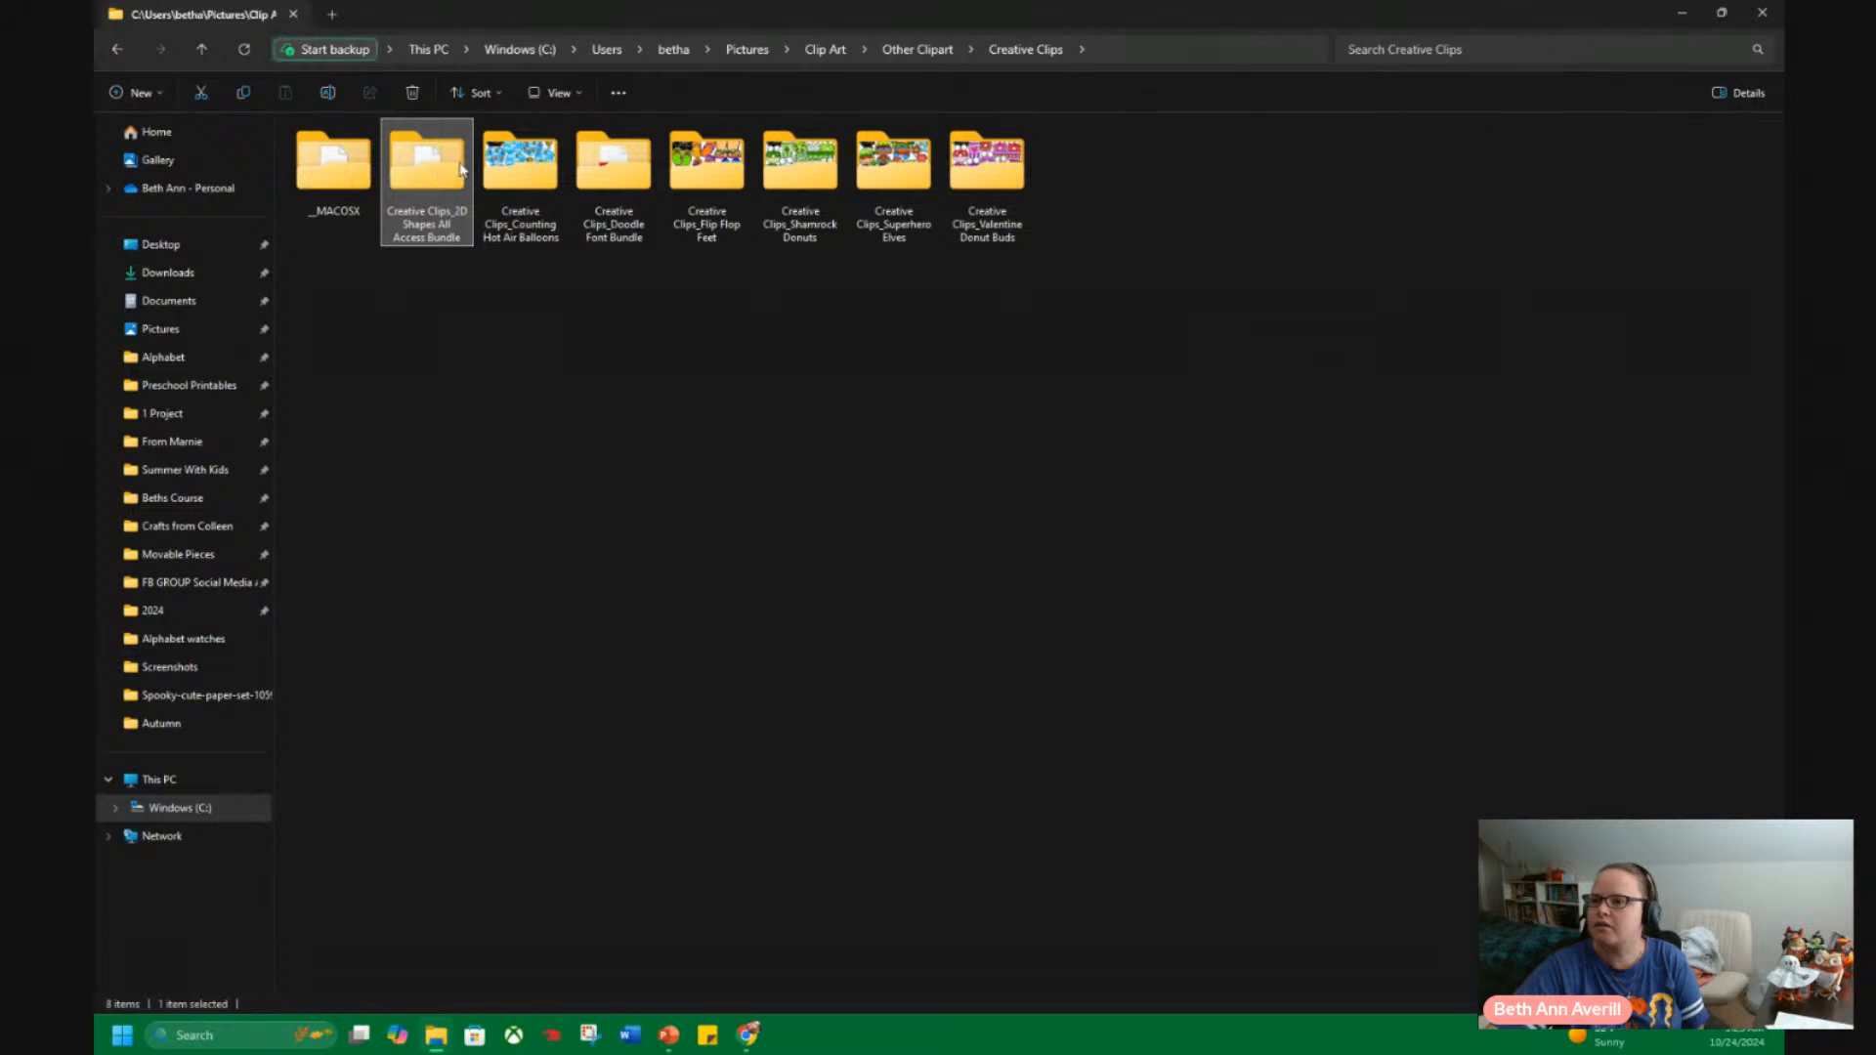
double_click(463, 170)
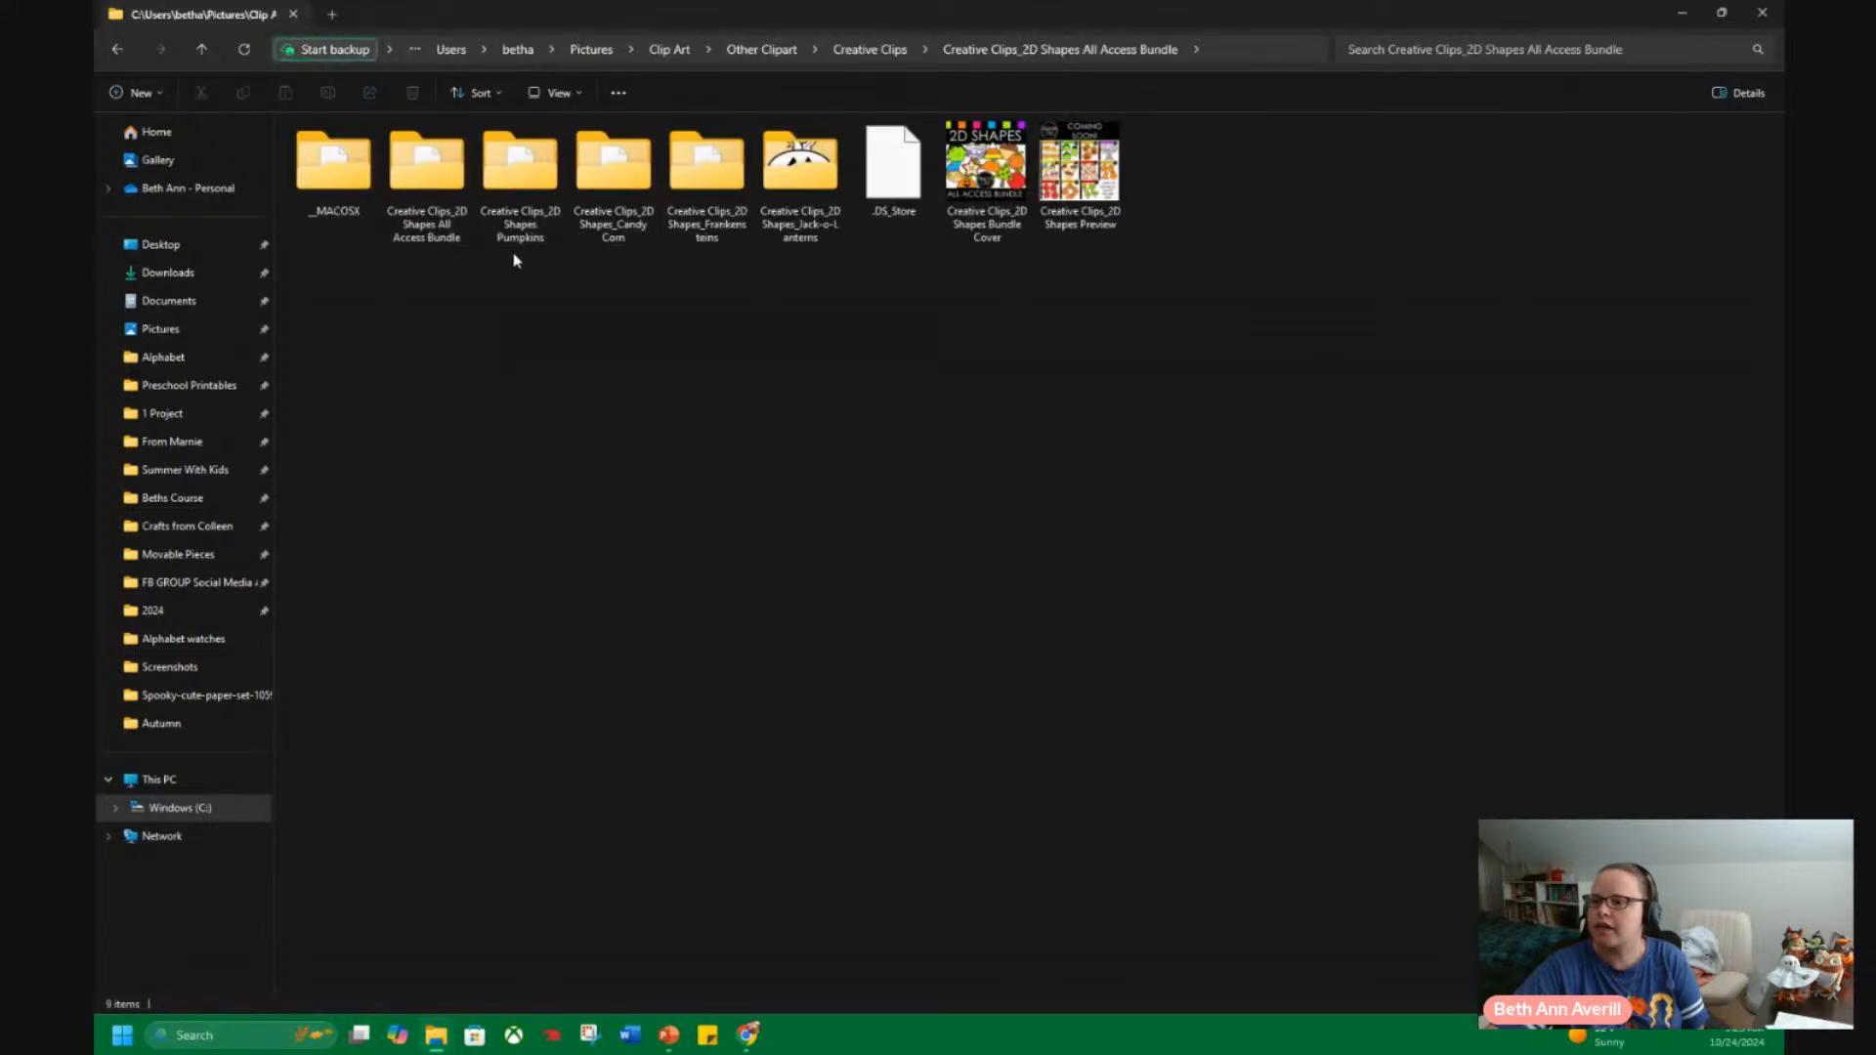
click(440, 189)
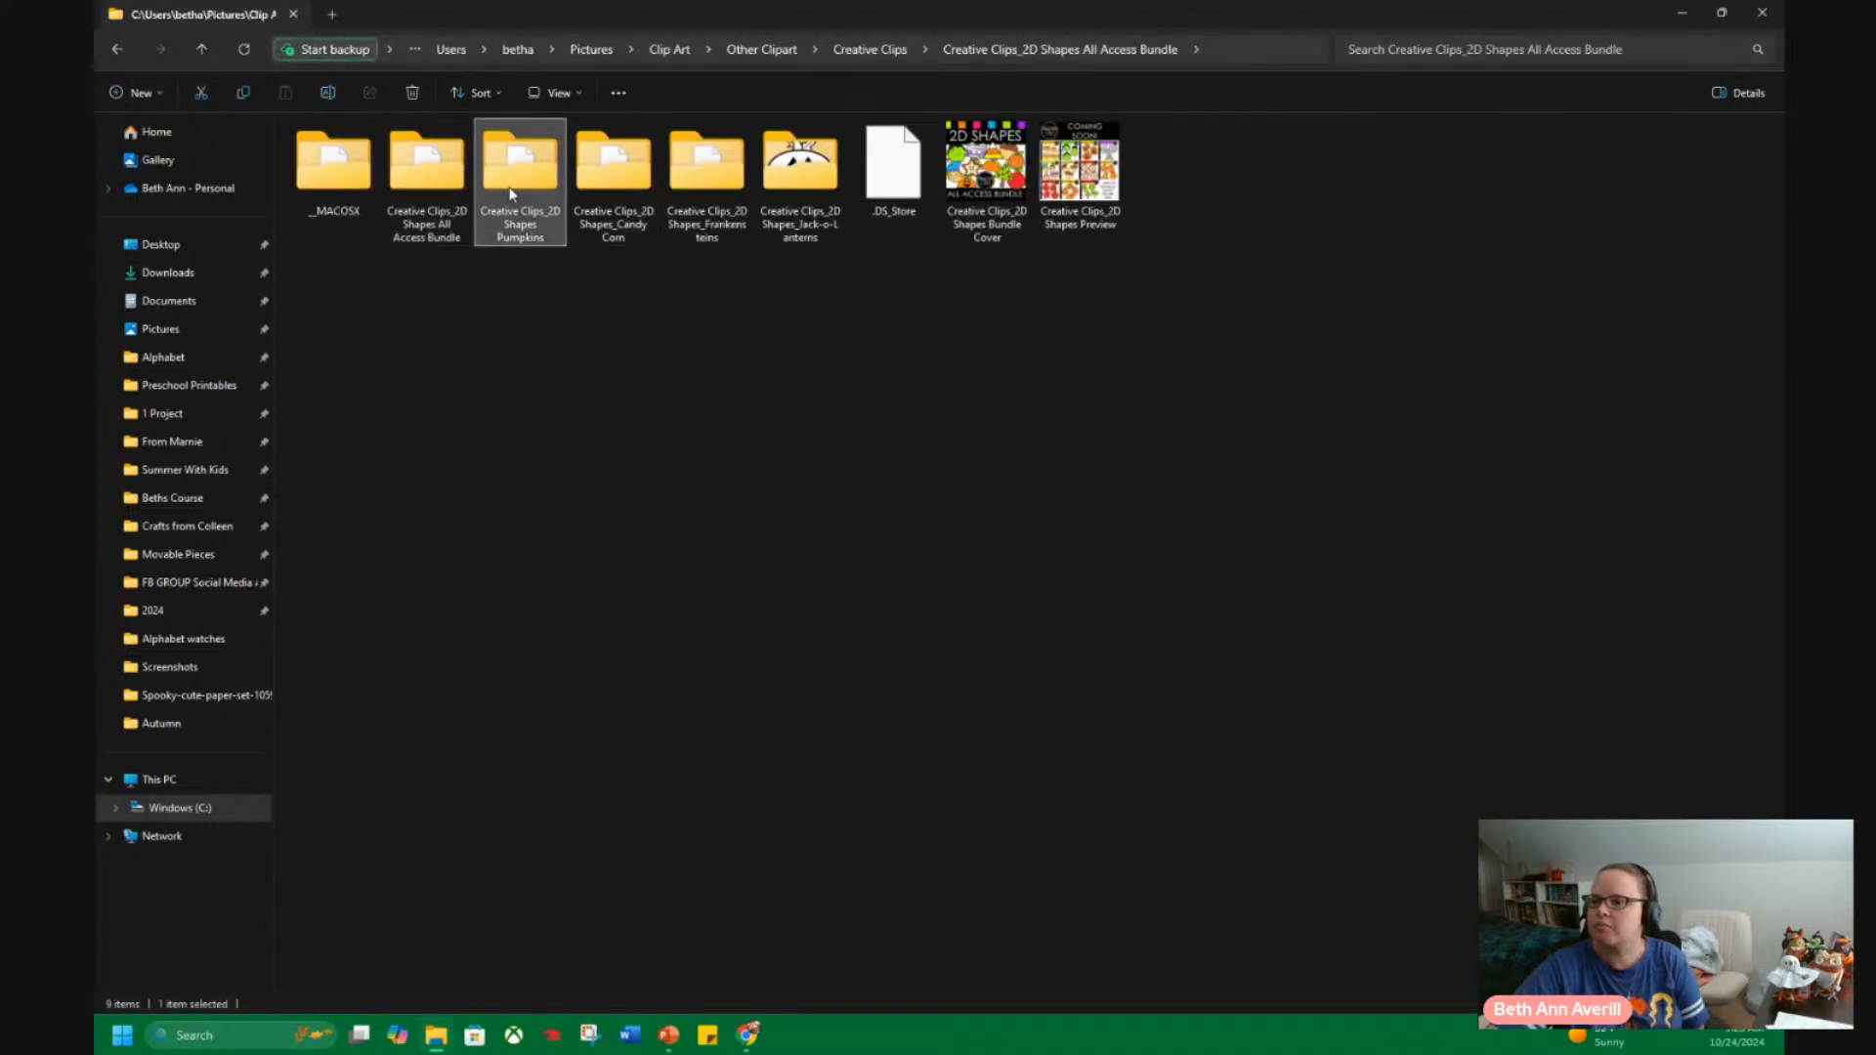
double_click(520, 174)
double_click(409, 167)
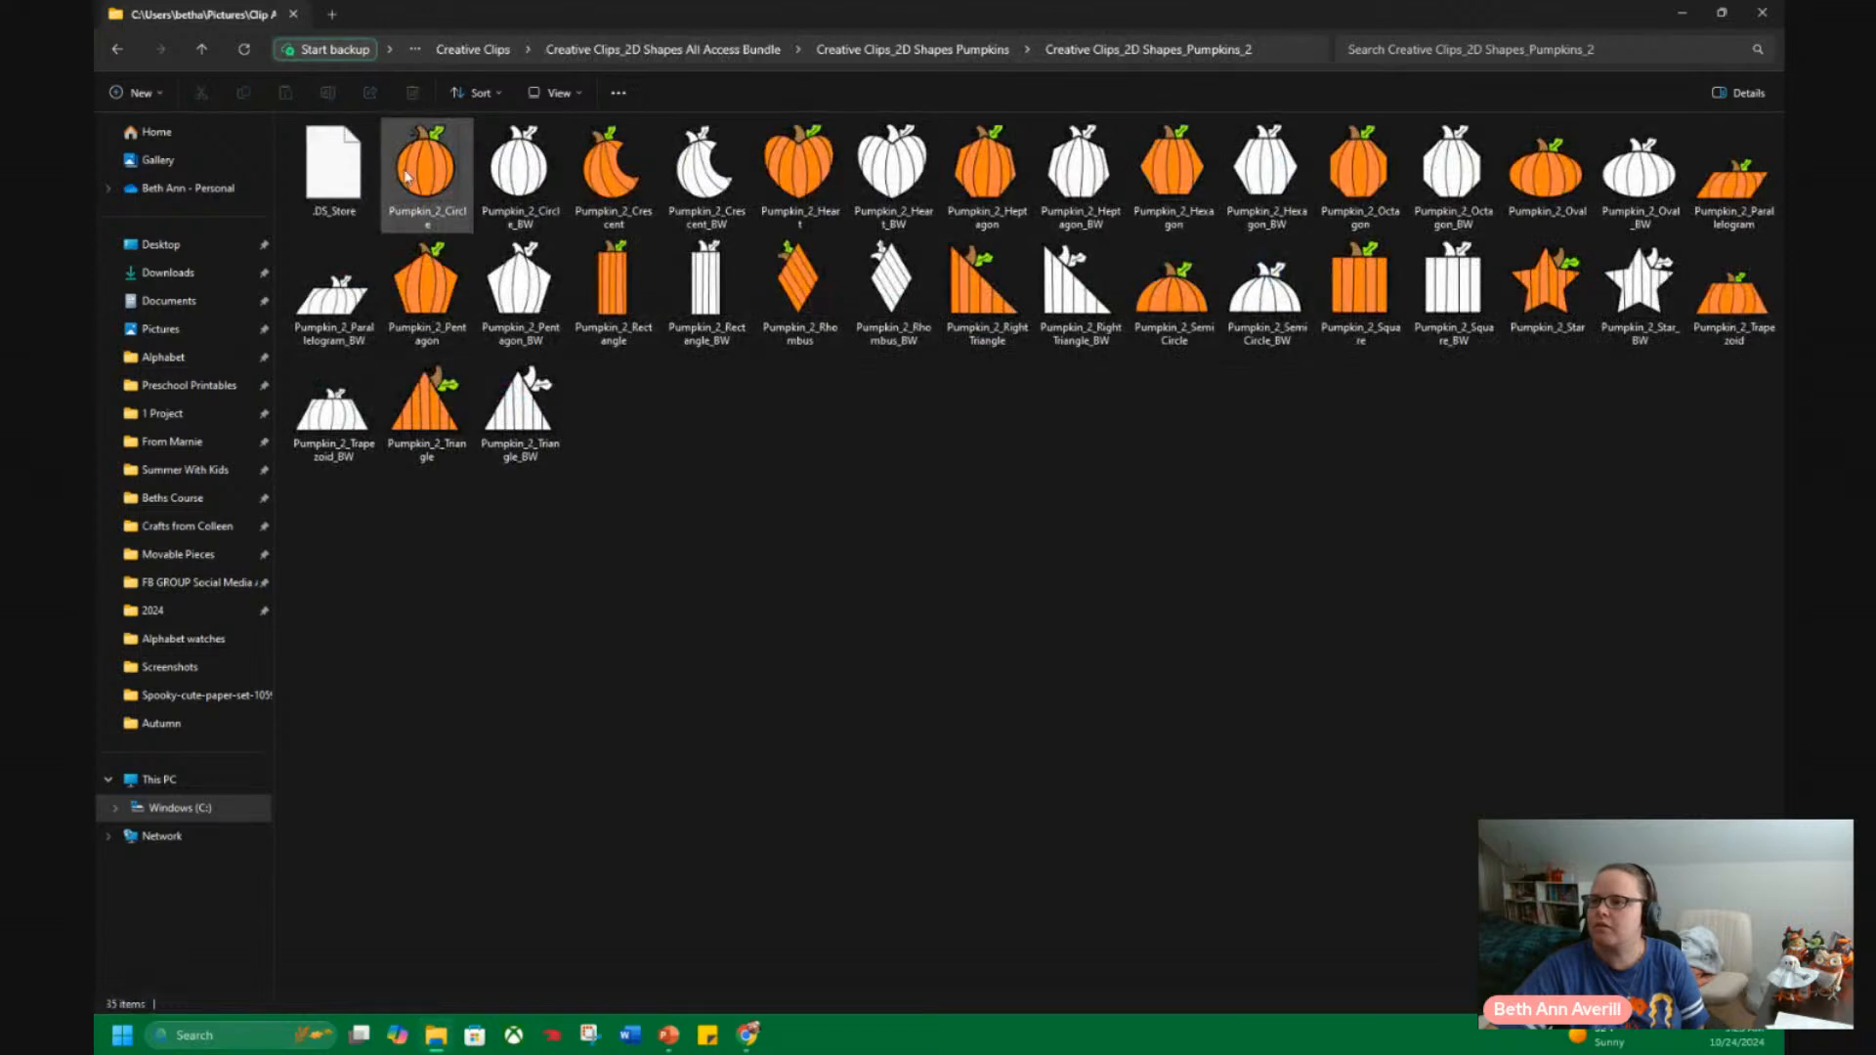
View the contents of the Creative Clips_2D Shapes_Pumpkins_1 and Jack-o-Lanterns folders, returning to the 2D Shapes All Access Bundle folder.
click(885, 50)
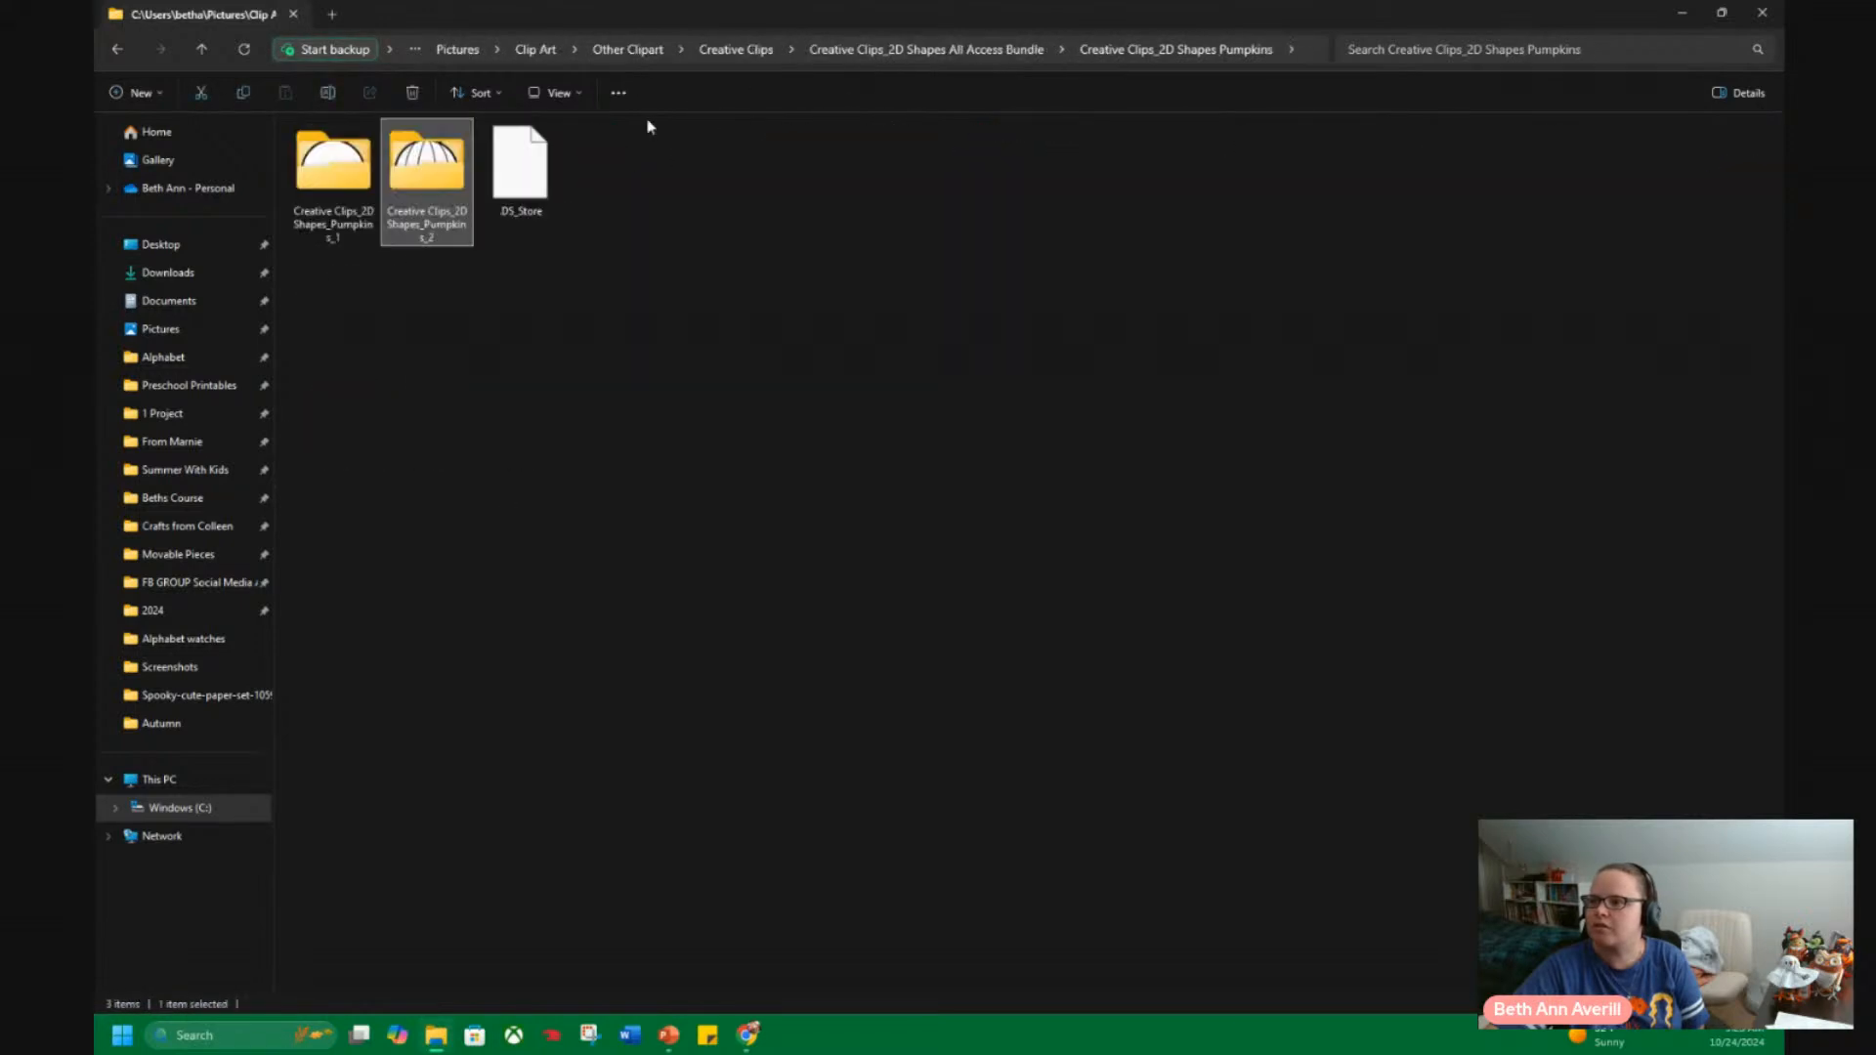
double_click(354, 157)
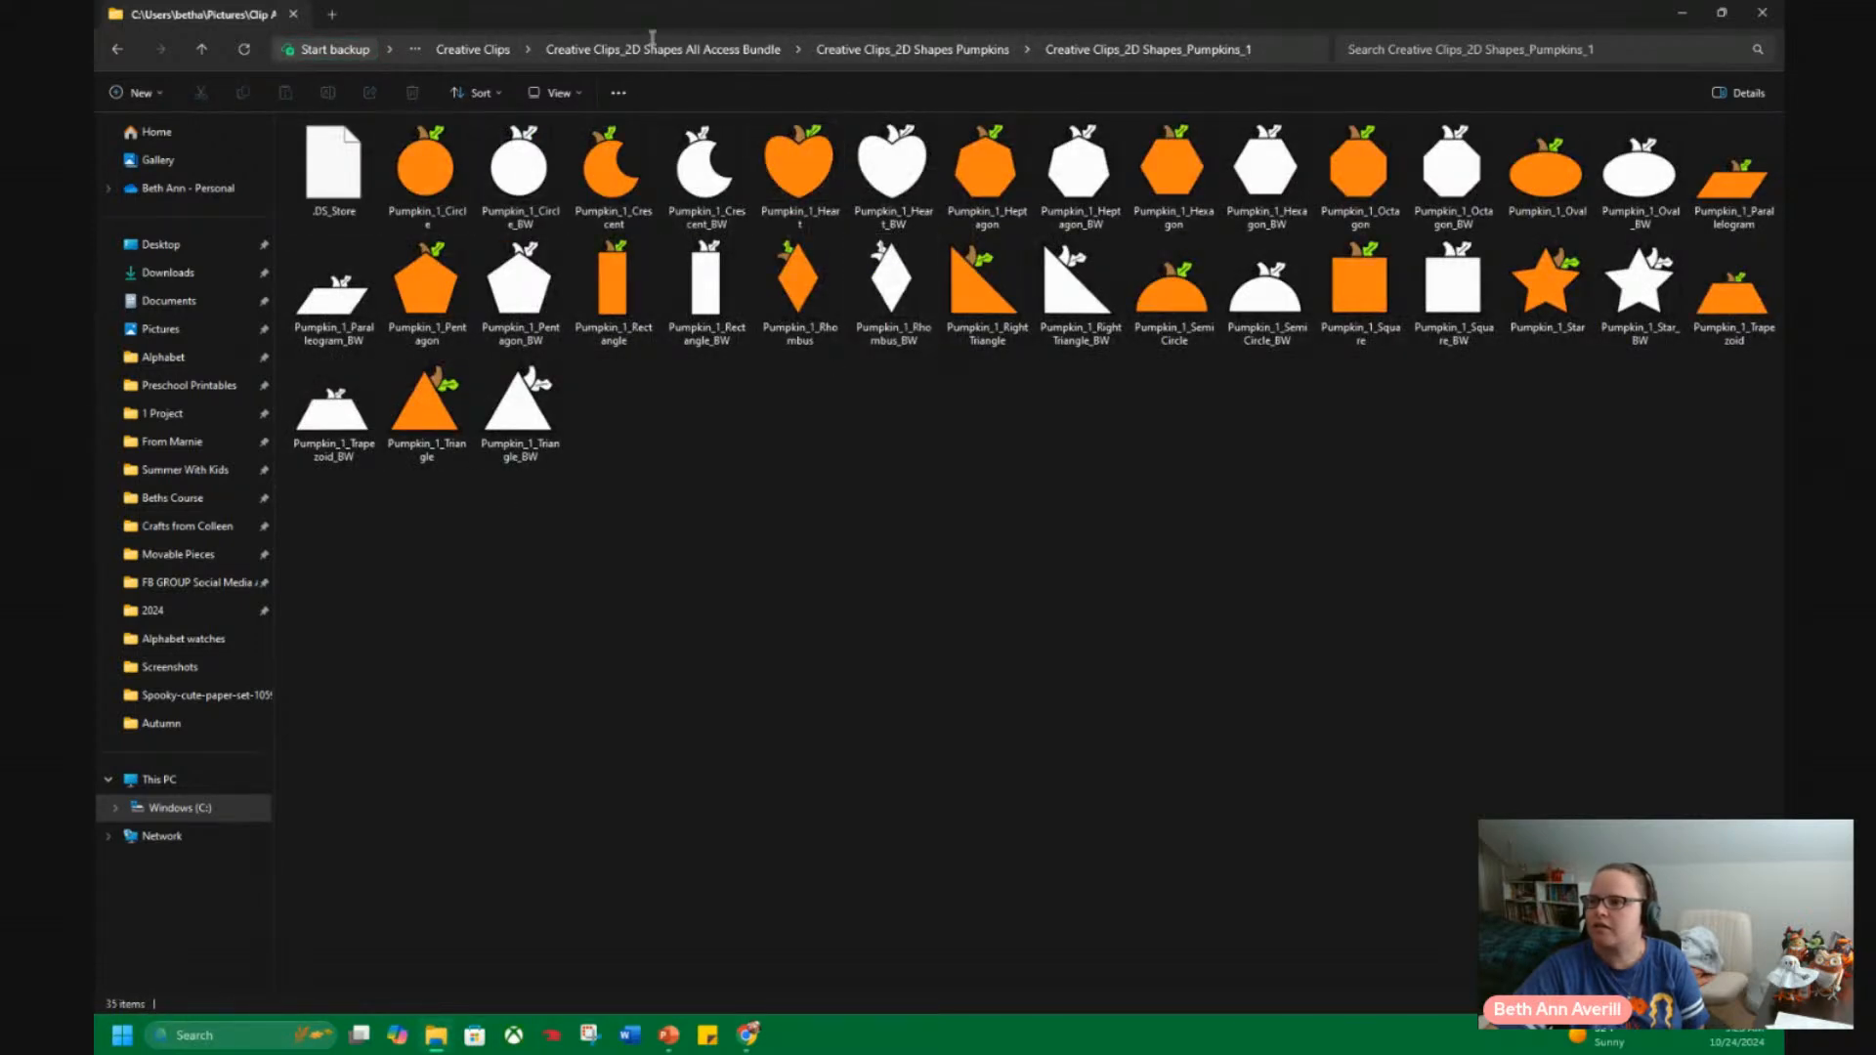
click(918, 48)
click(953, 50)
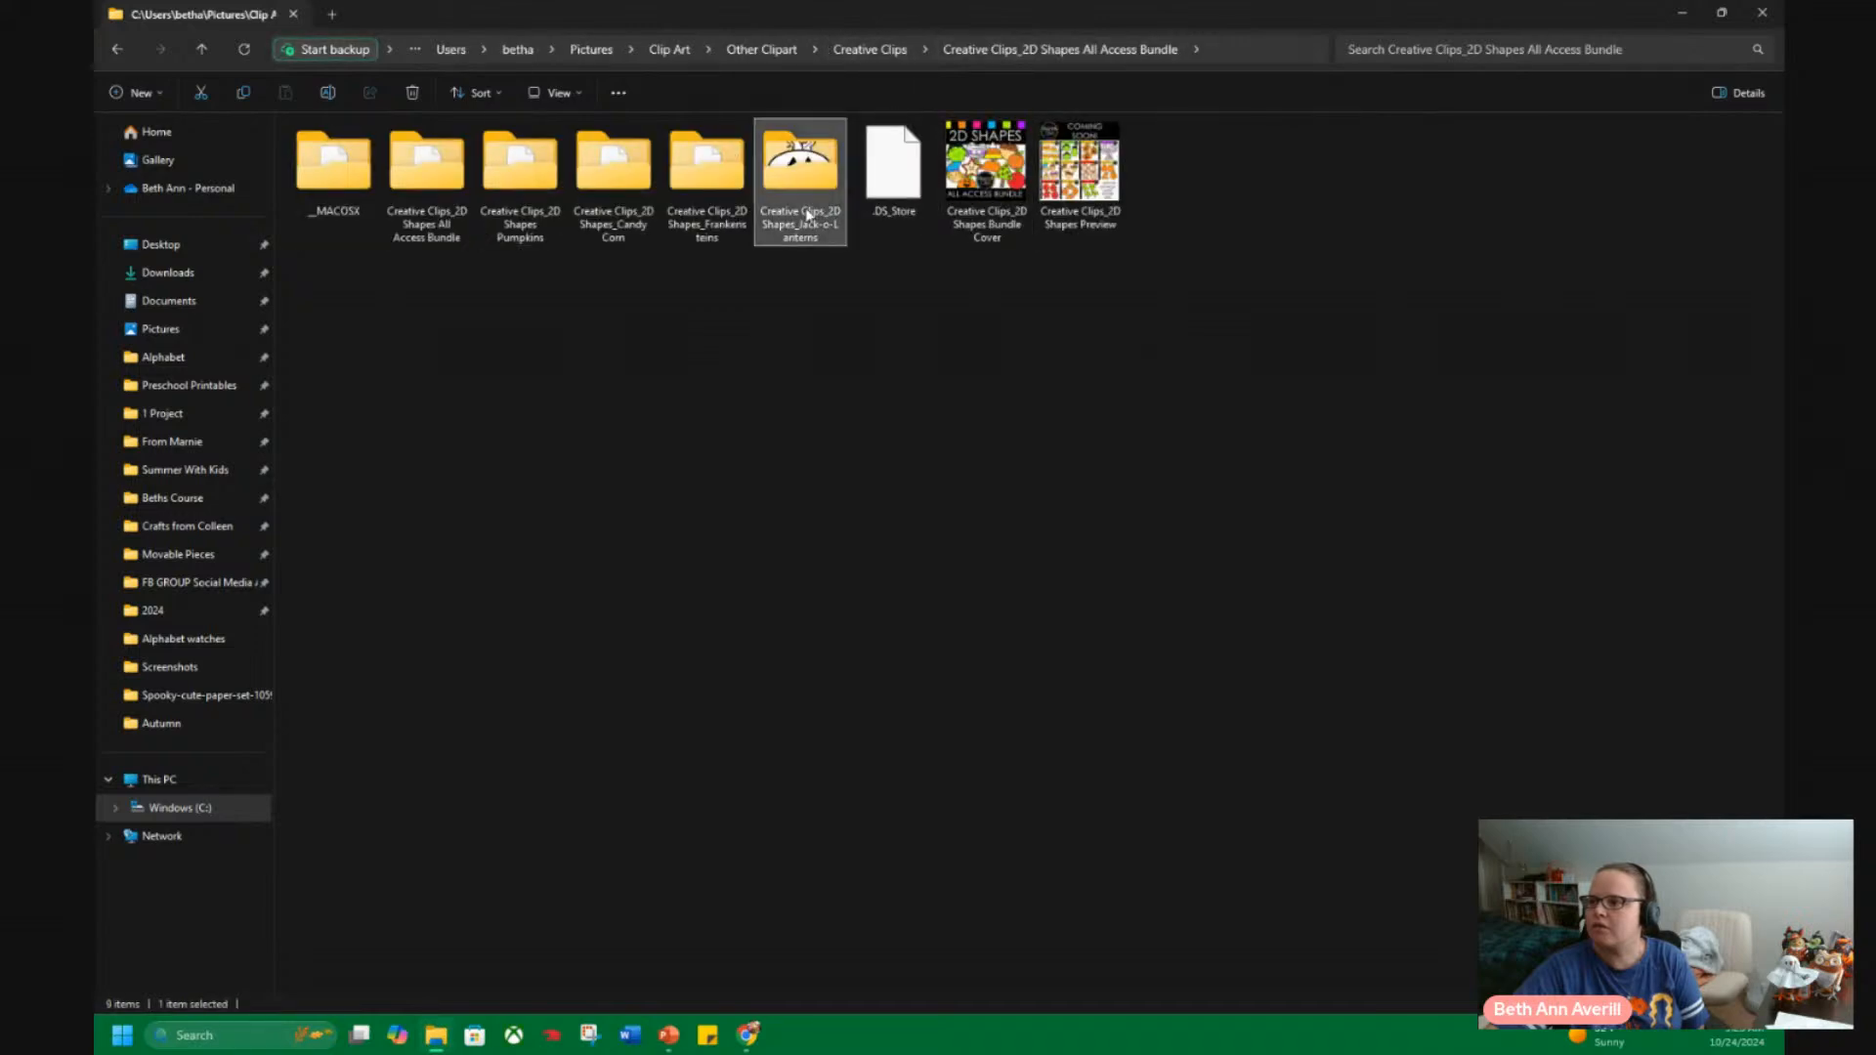
double_click(802, 181)
click(889, 49)
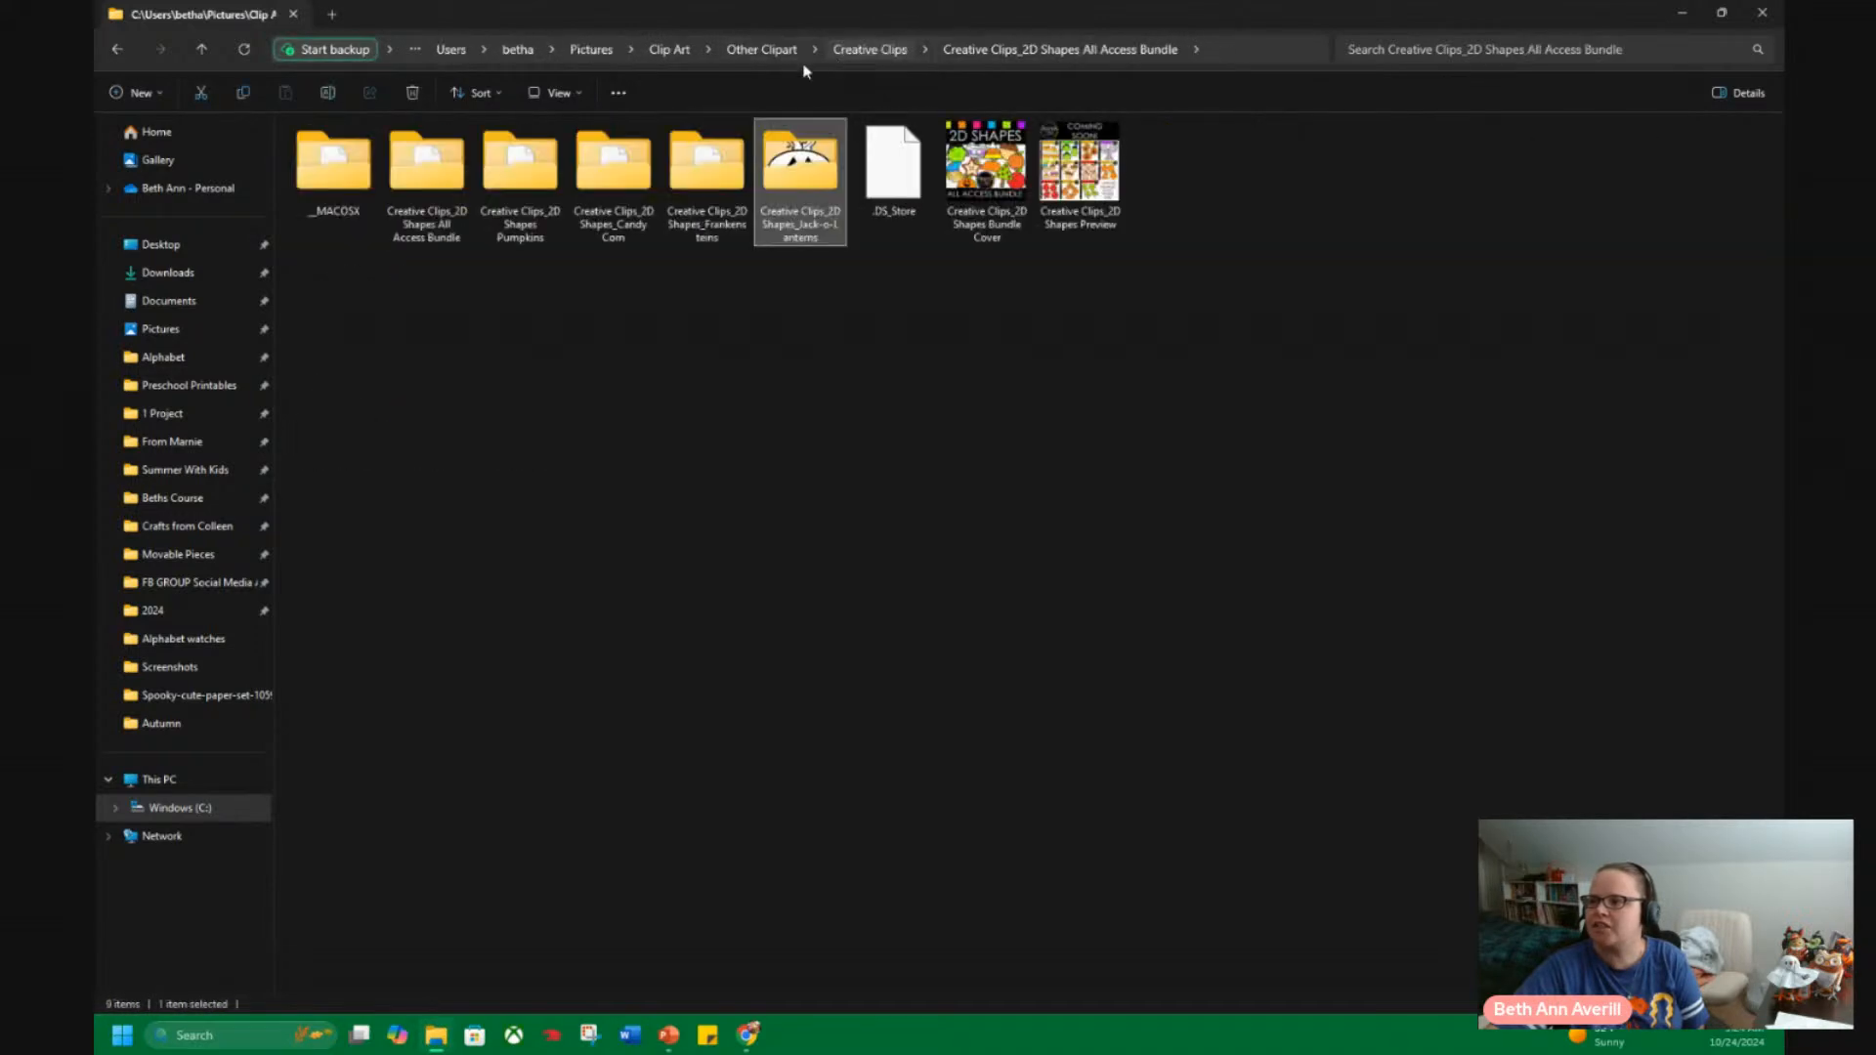
Return through the previously visited folders to the "pumpkin" search results in Clip Art.
click(118, 50)
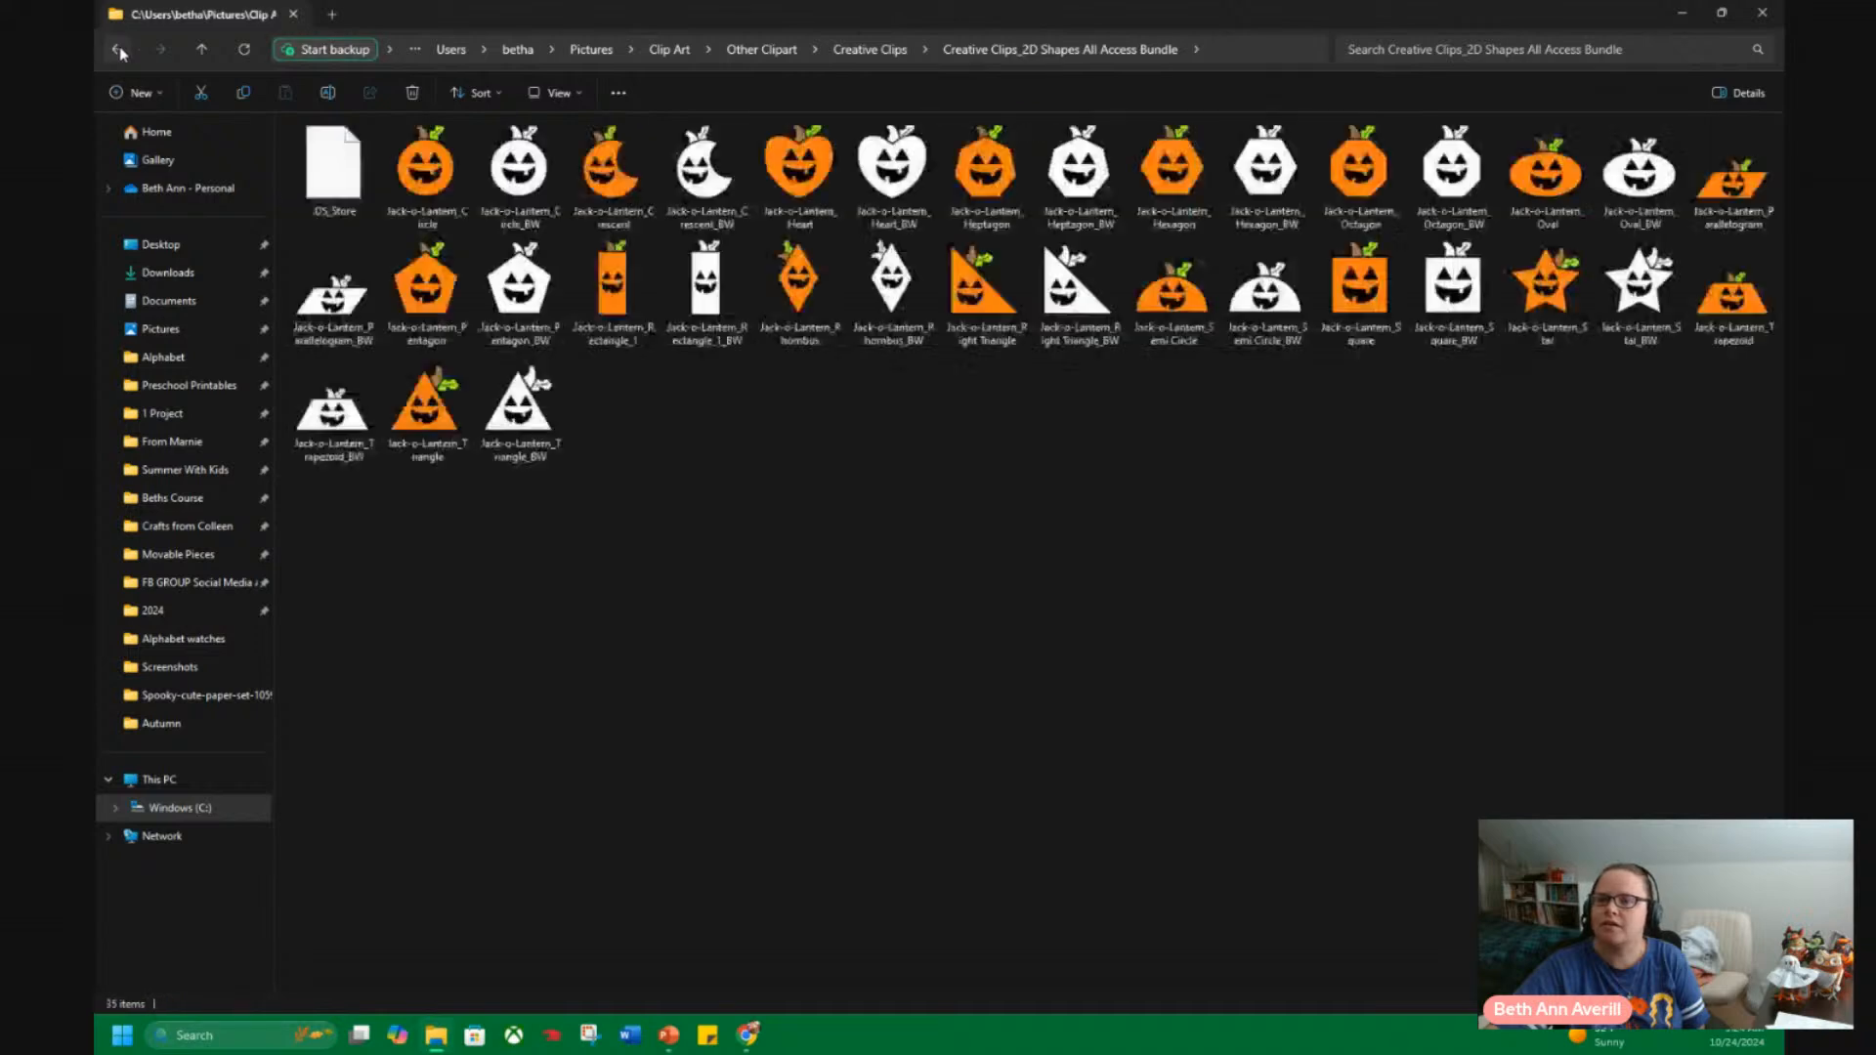
click(118, 50)
click(118, 50)
click(118, 50)
click(119, 50)
click(118, 50)
click(118, 50)
click(118, 49)
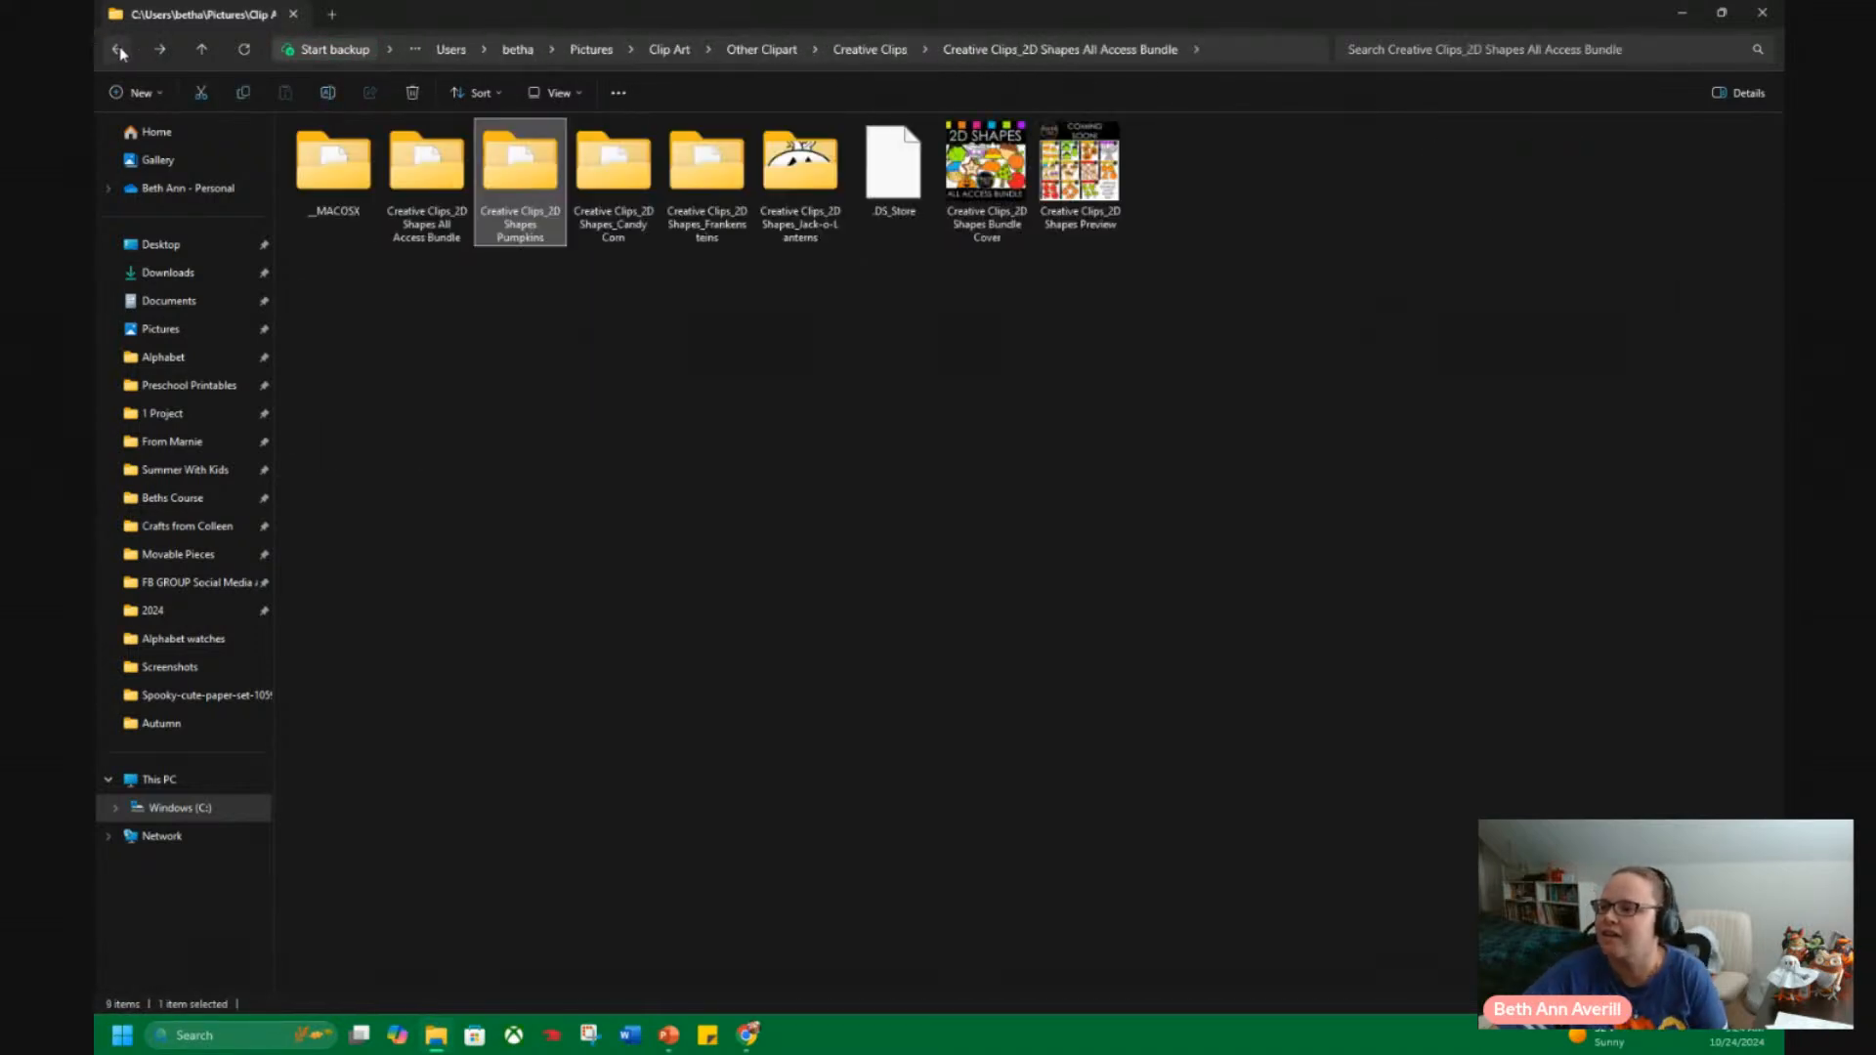
click(118, 49)
click(119, 50)
click(118, 50)
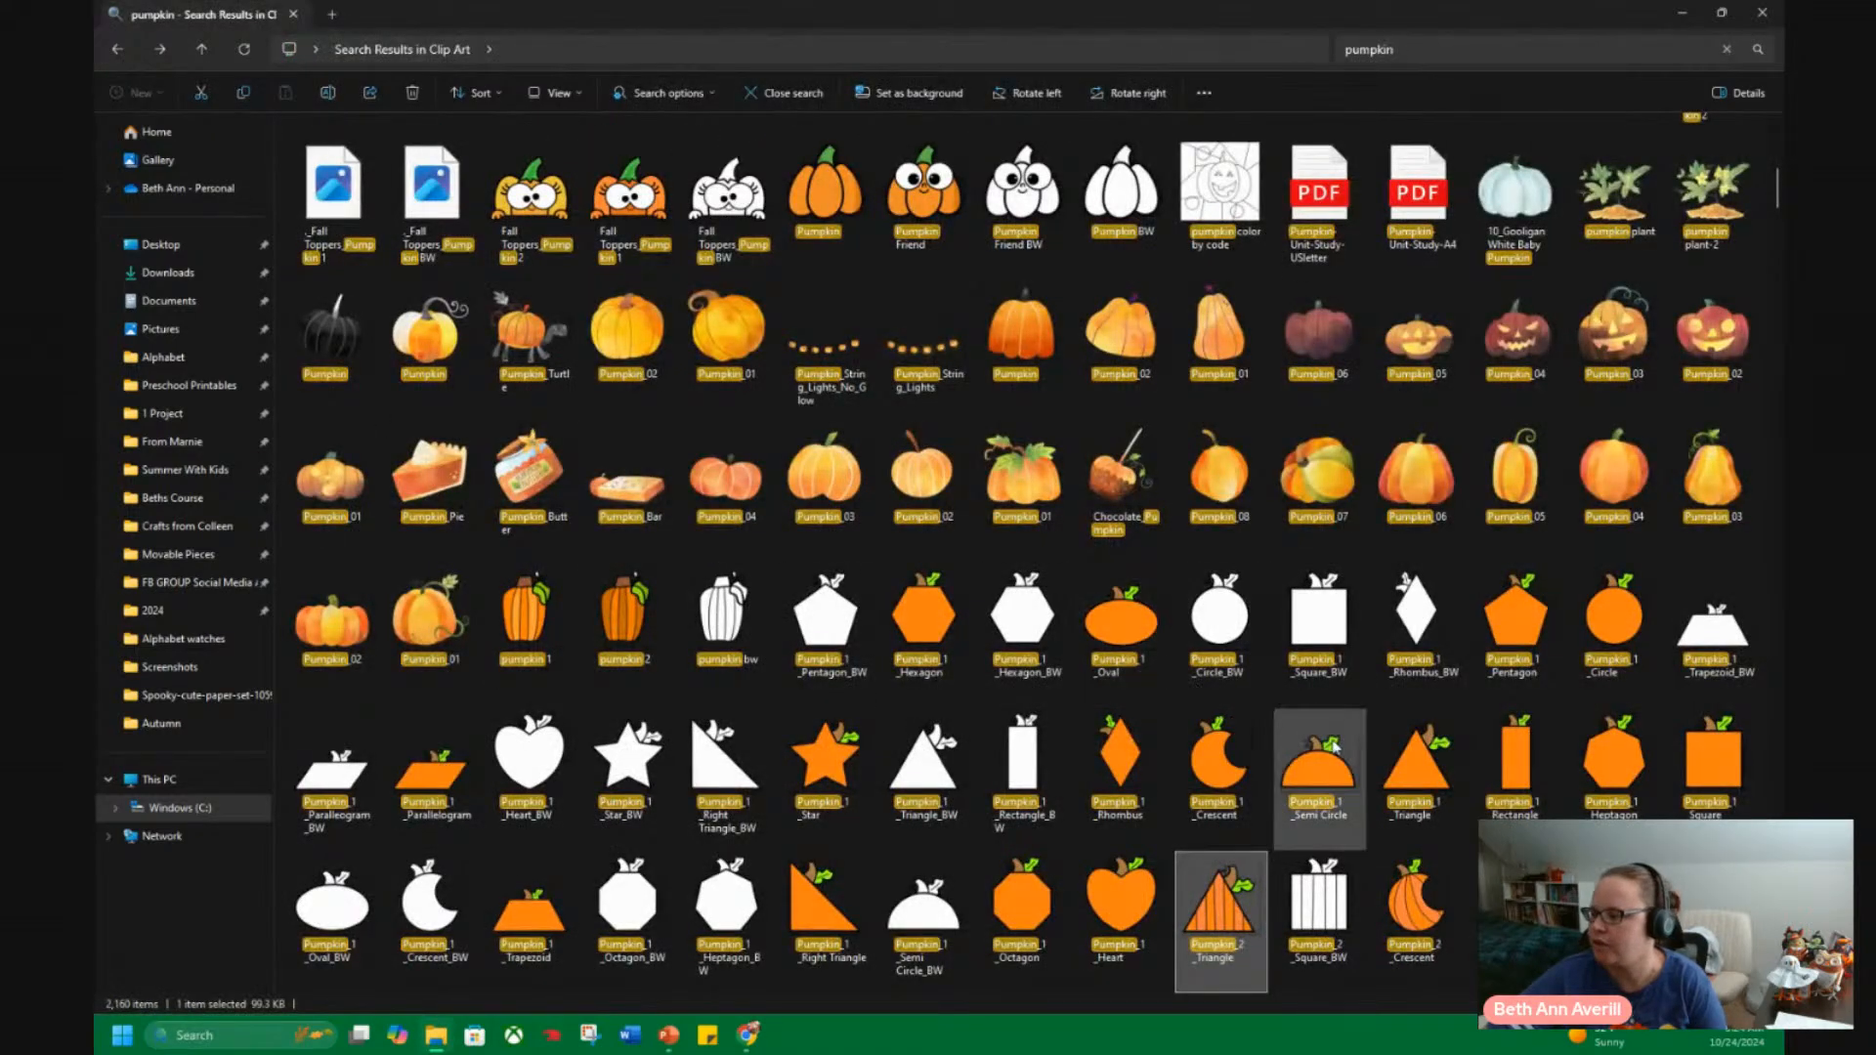
Look through the remaining "pumpkin" search results for clip art sets such as pumpkin letters, numbers and shapes.
scroll(1309, 772, down, 3)
scroll(1231, 757, down, 8)
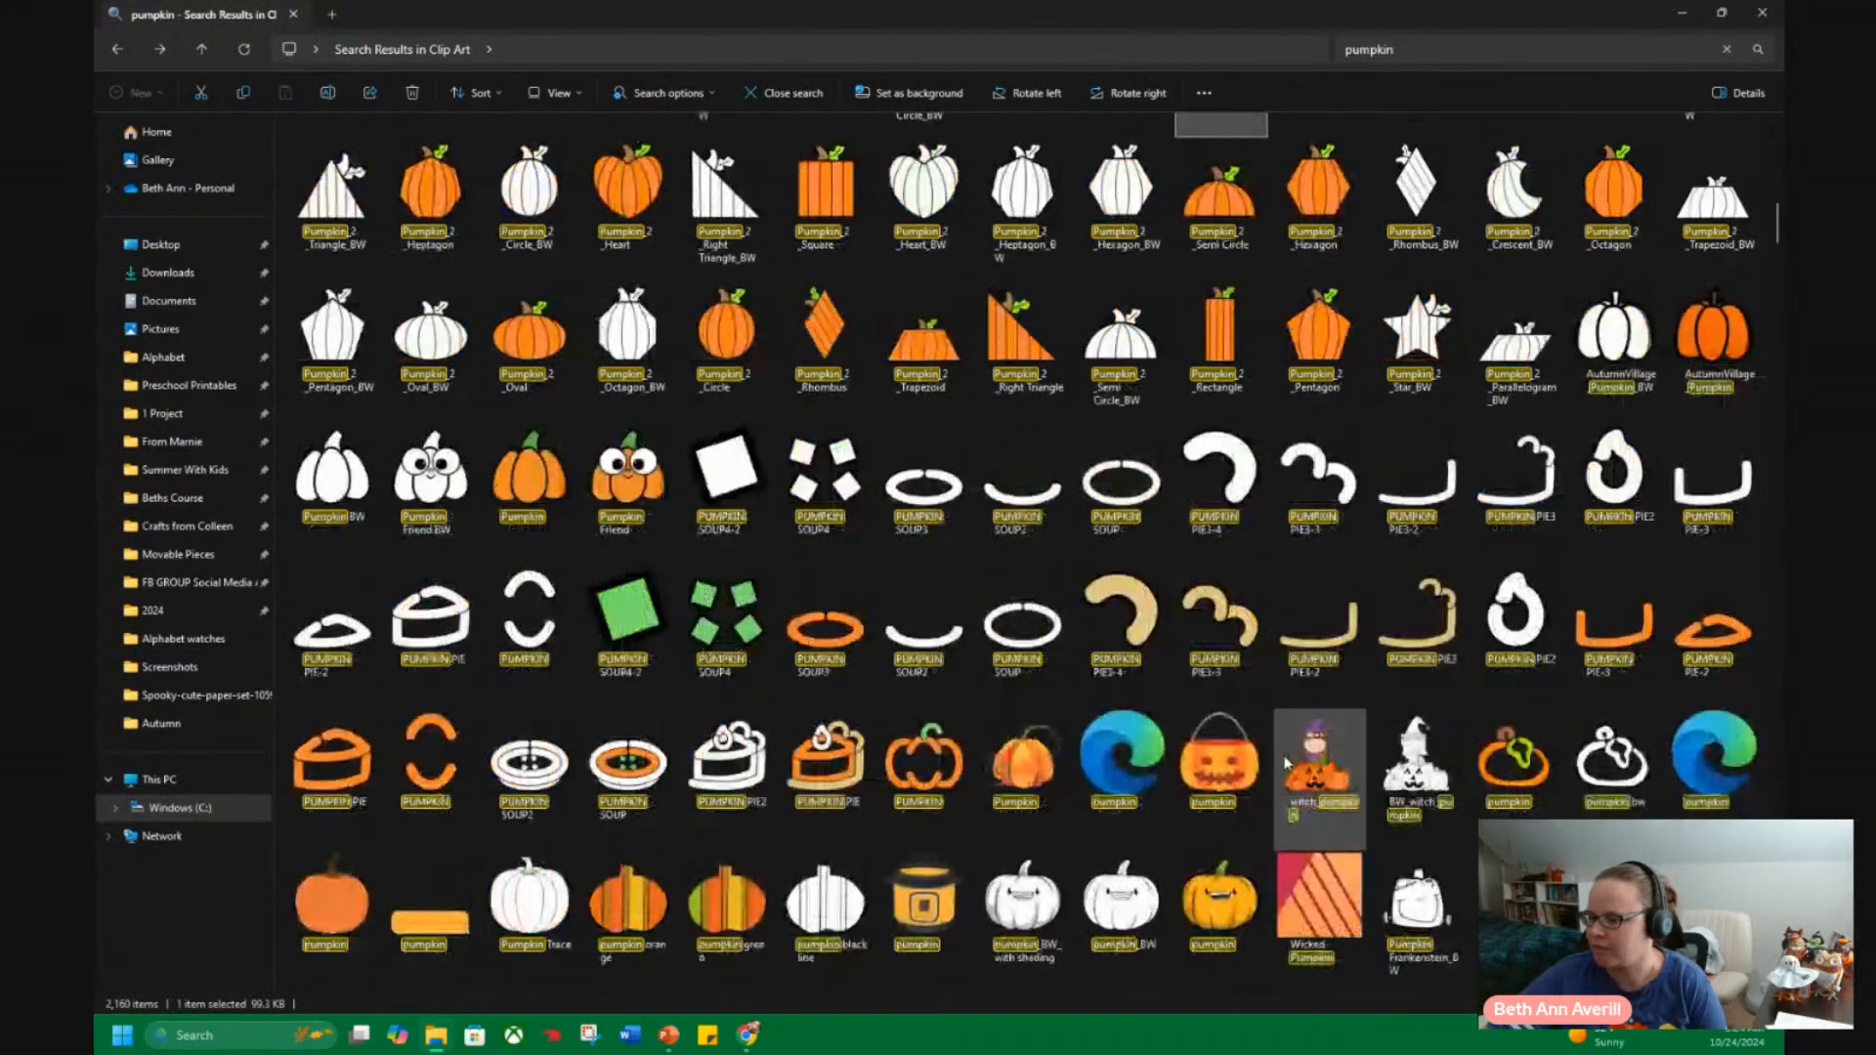
scroll(1345, 772, down, 6)
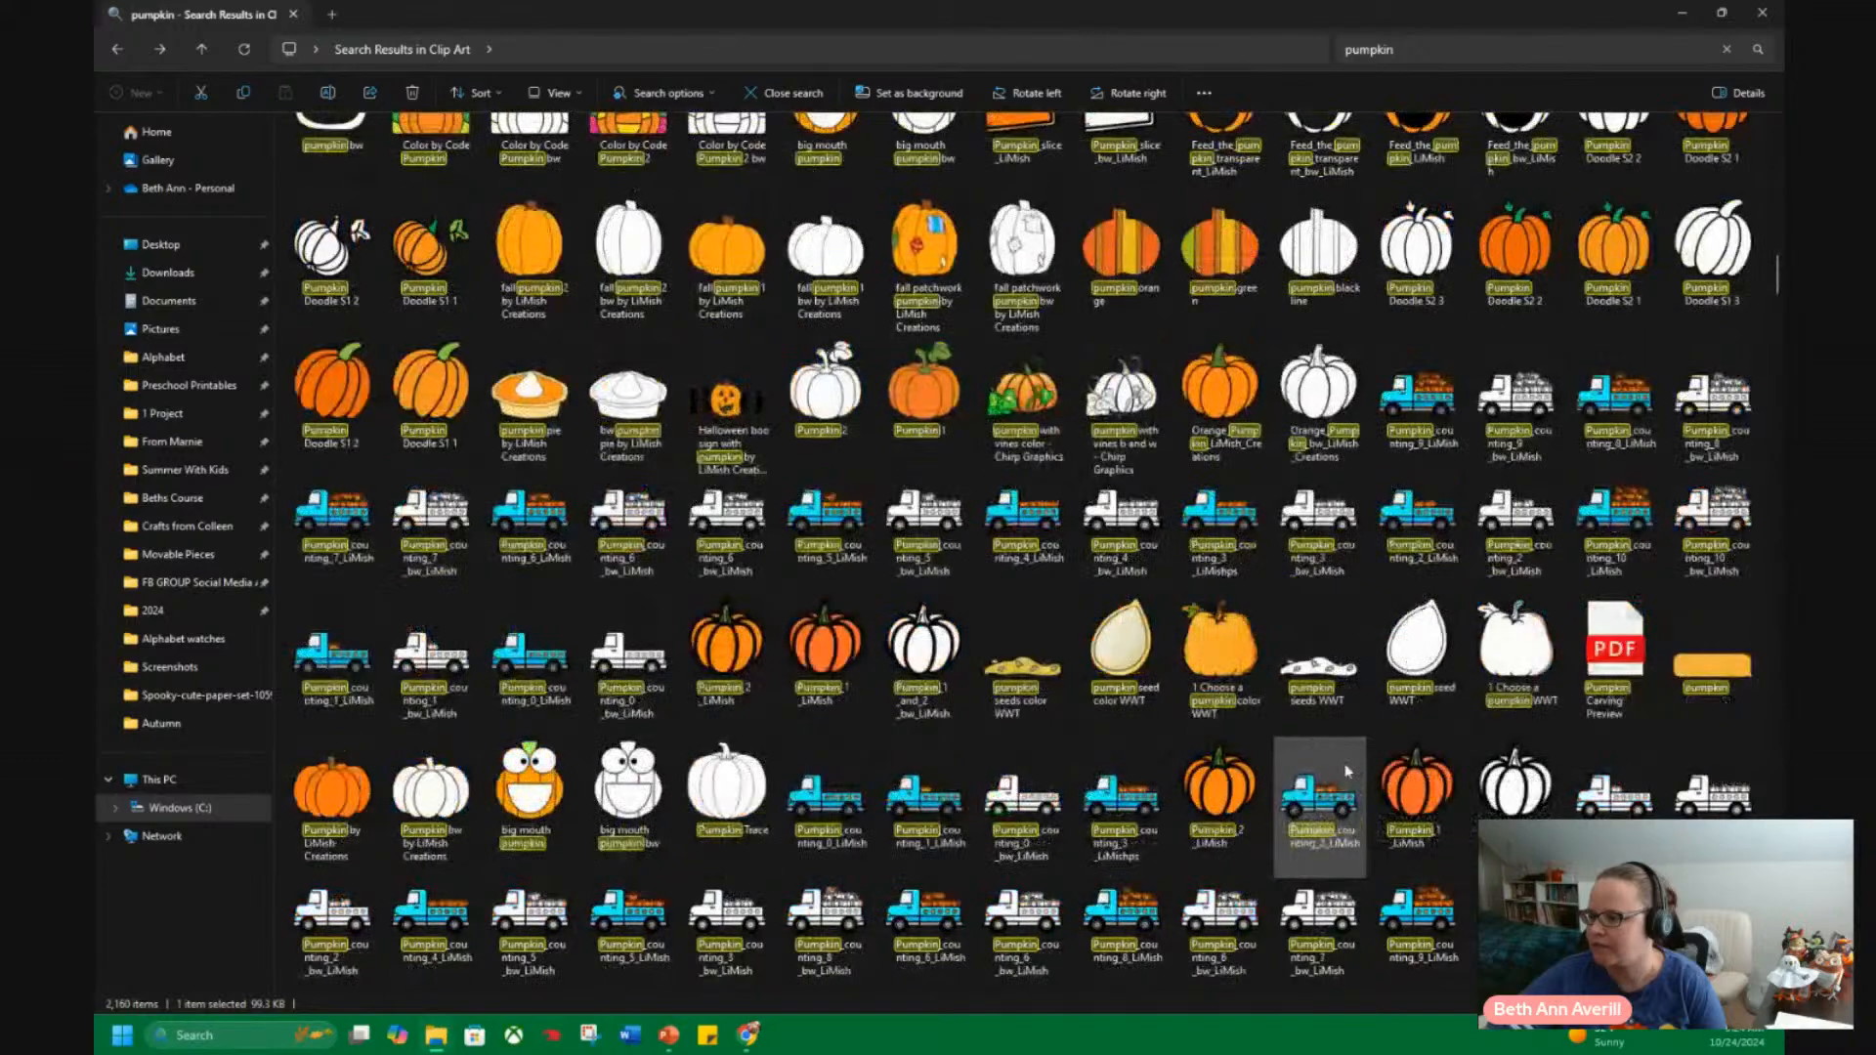
scroll(1346, 772, down, 15)
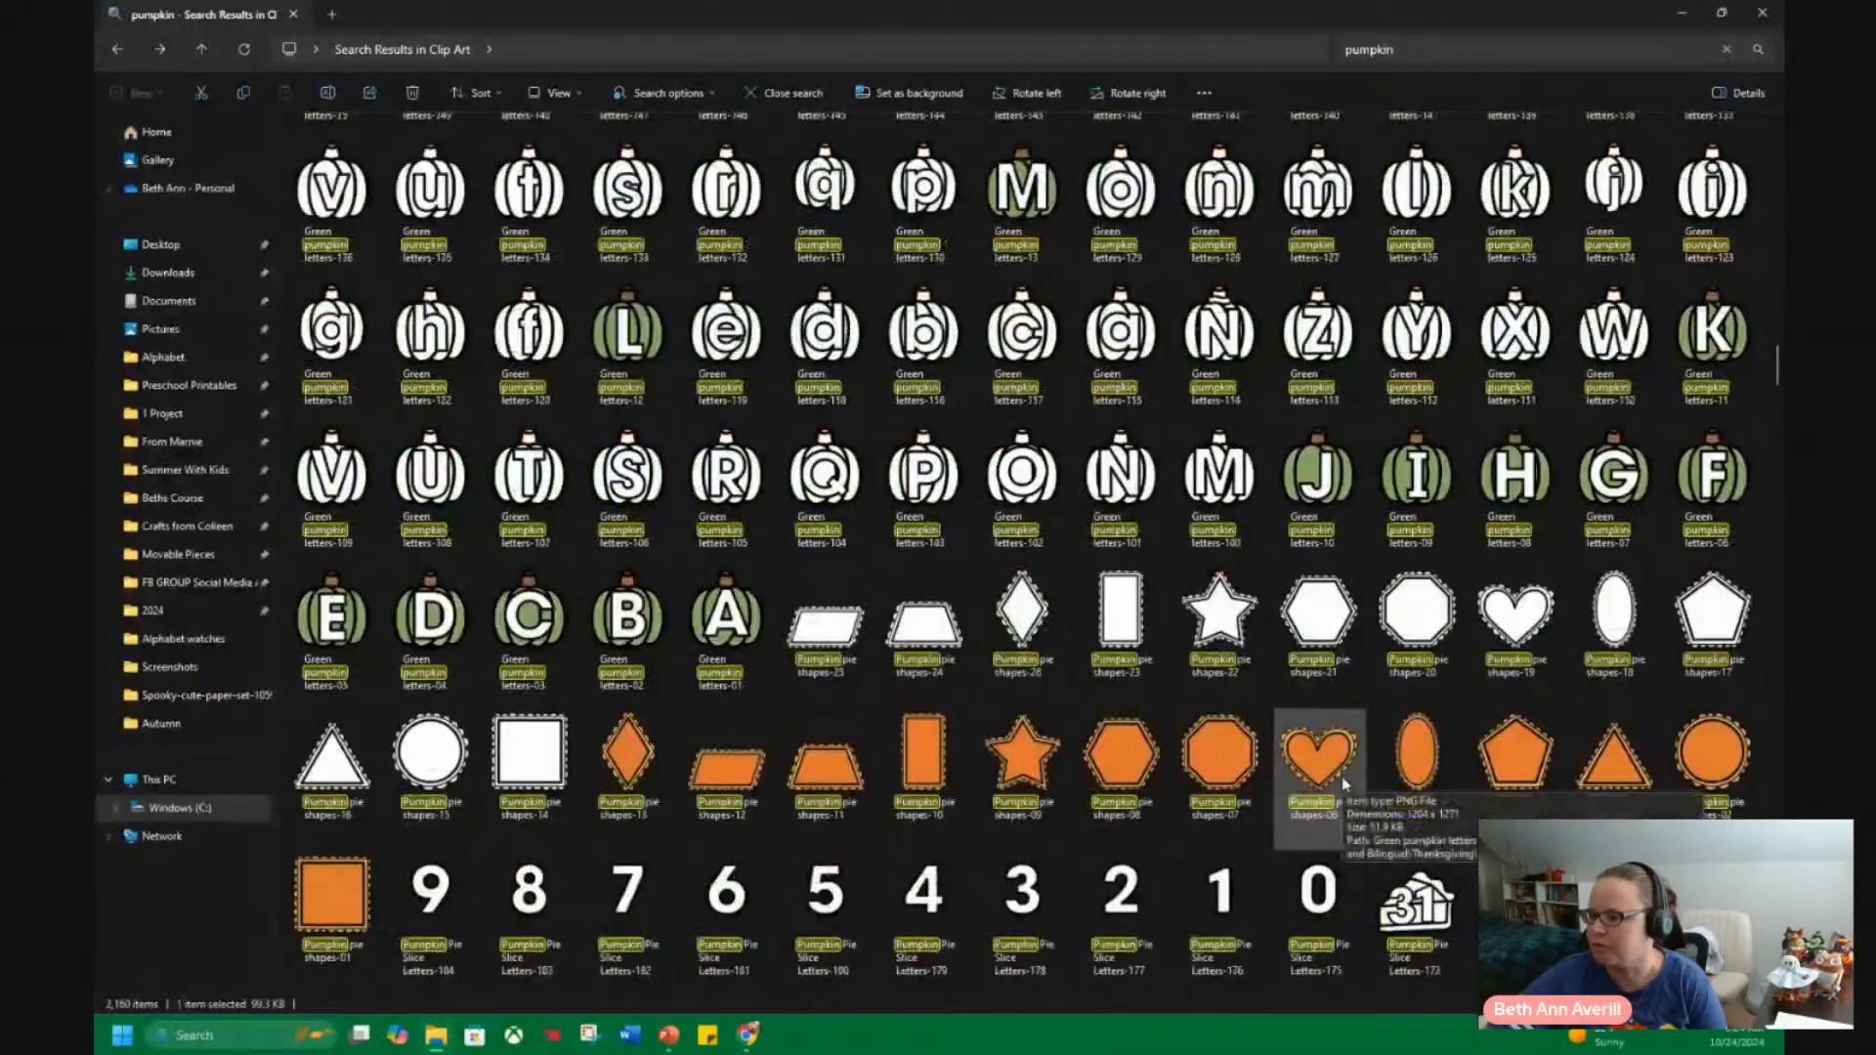
scroll(1345, 779, down, 12)
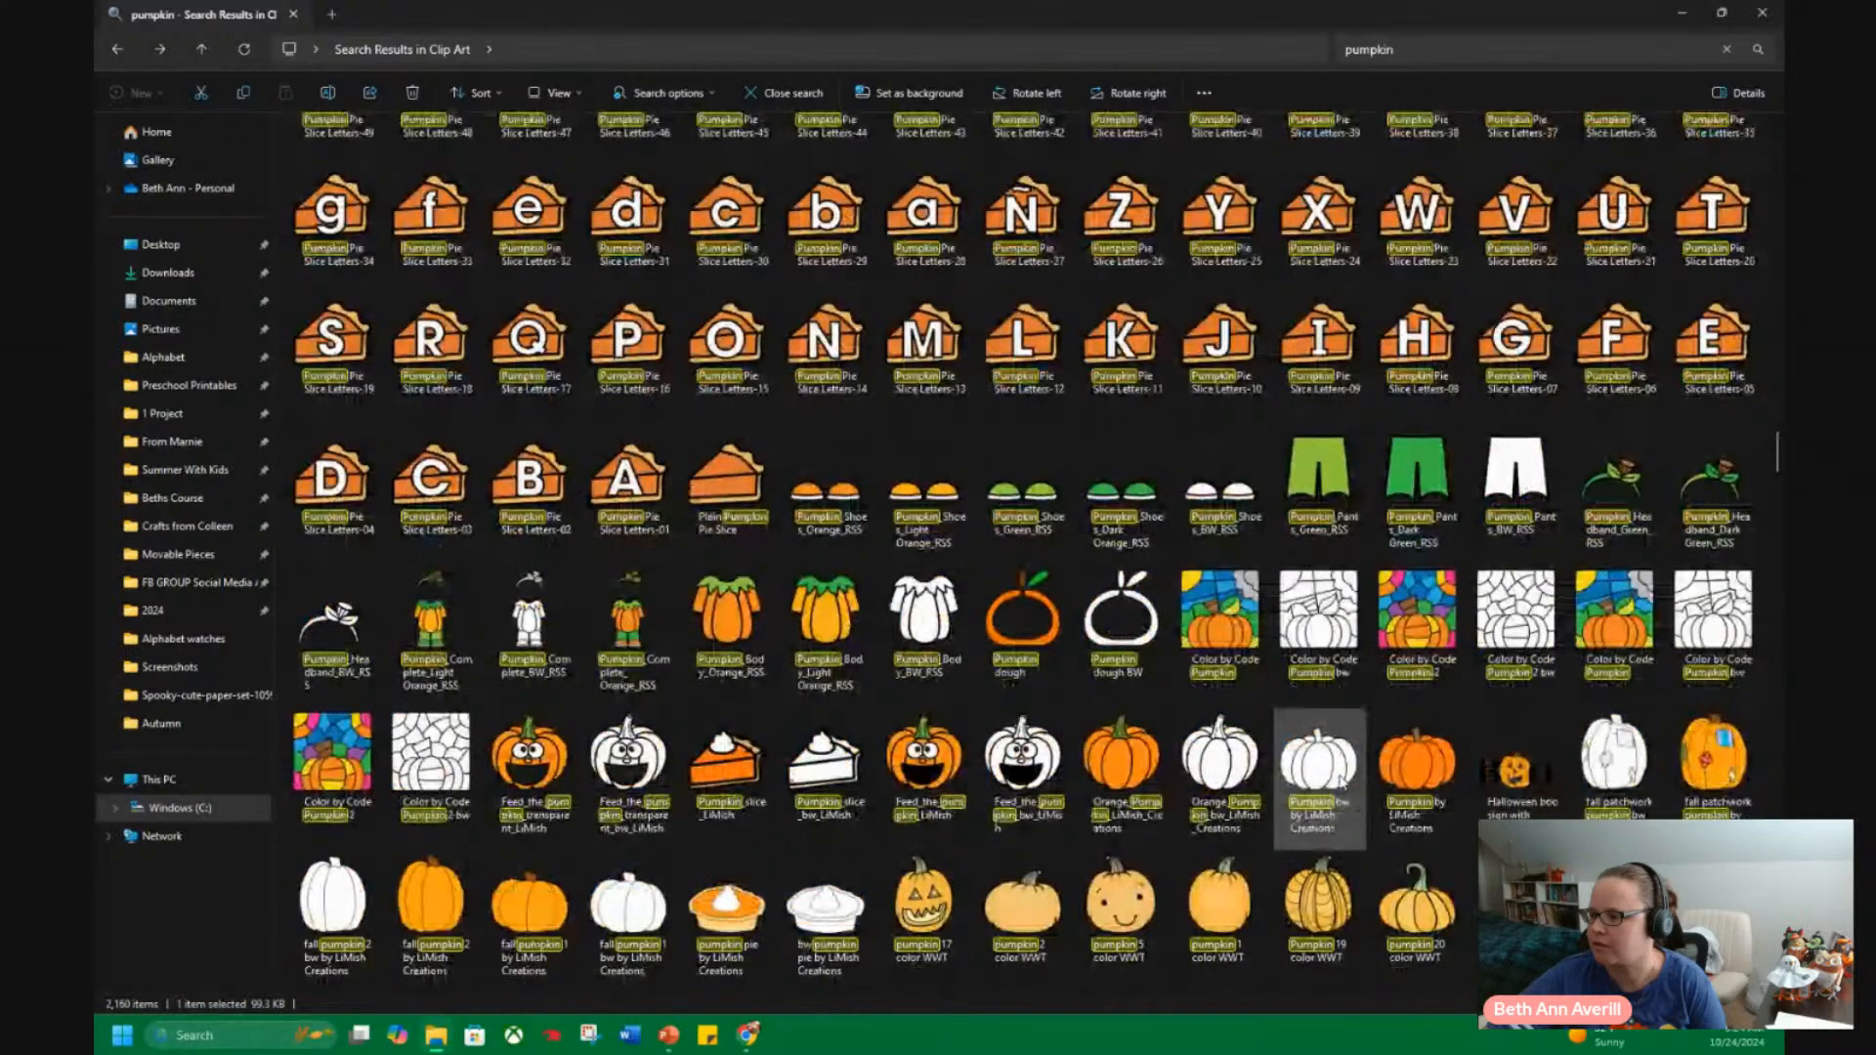
scroll(1342, 782, down, 3)
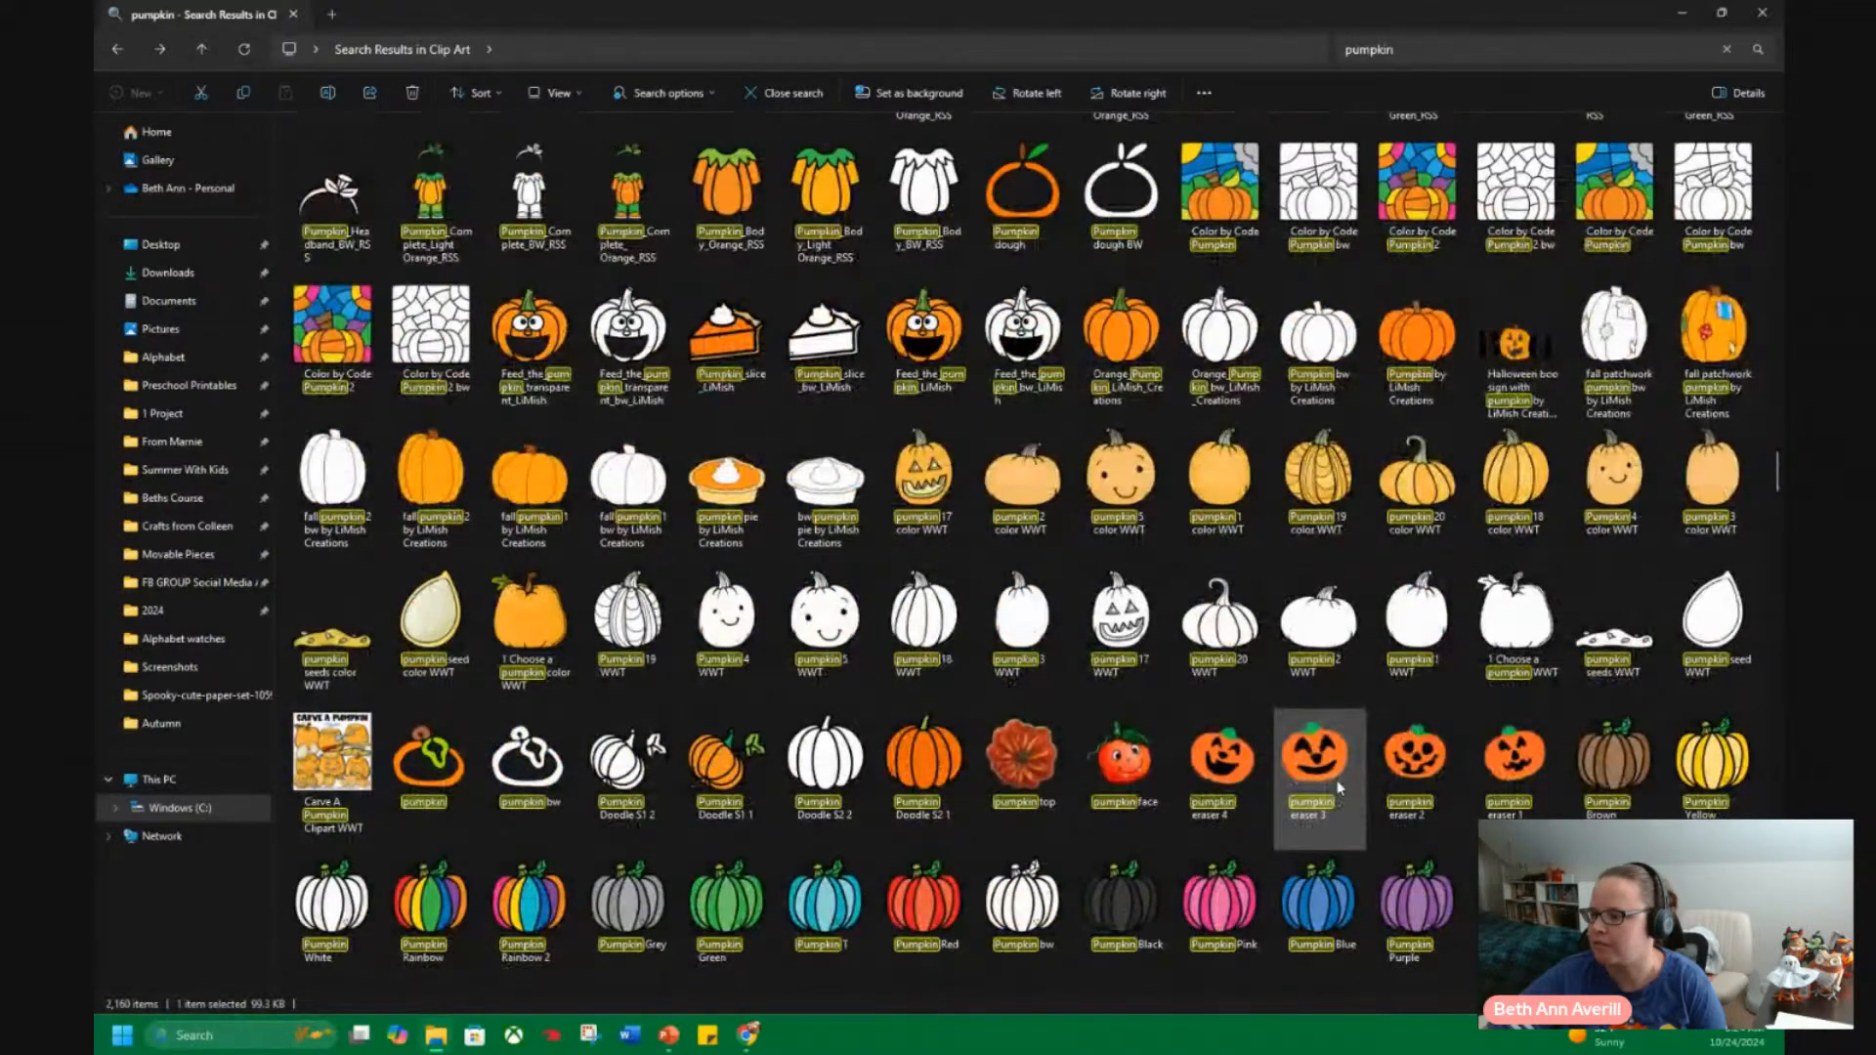
scroll(1339, 787, down, 3)
scroll(1339, 787, down, 3)
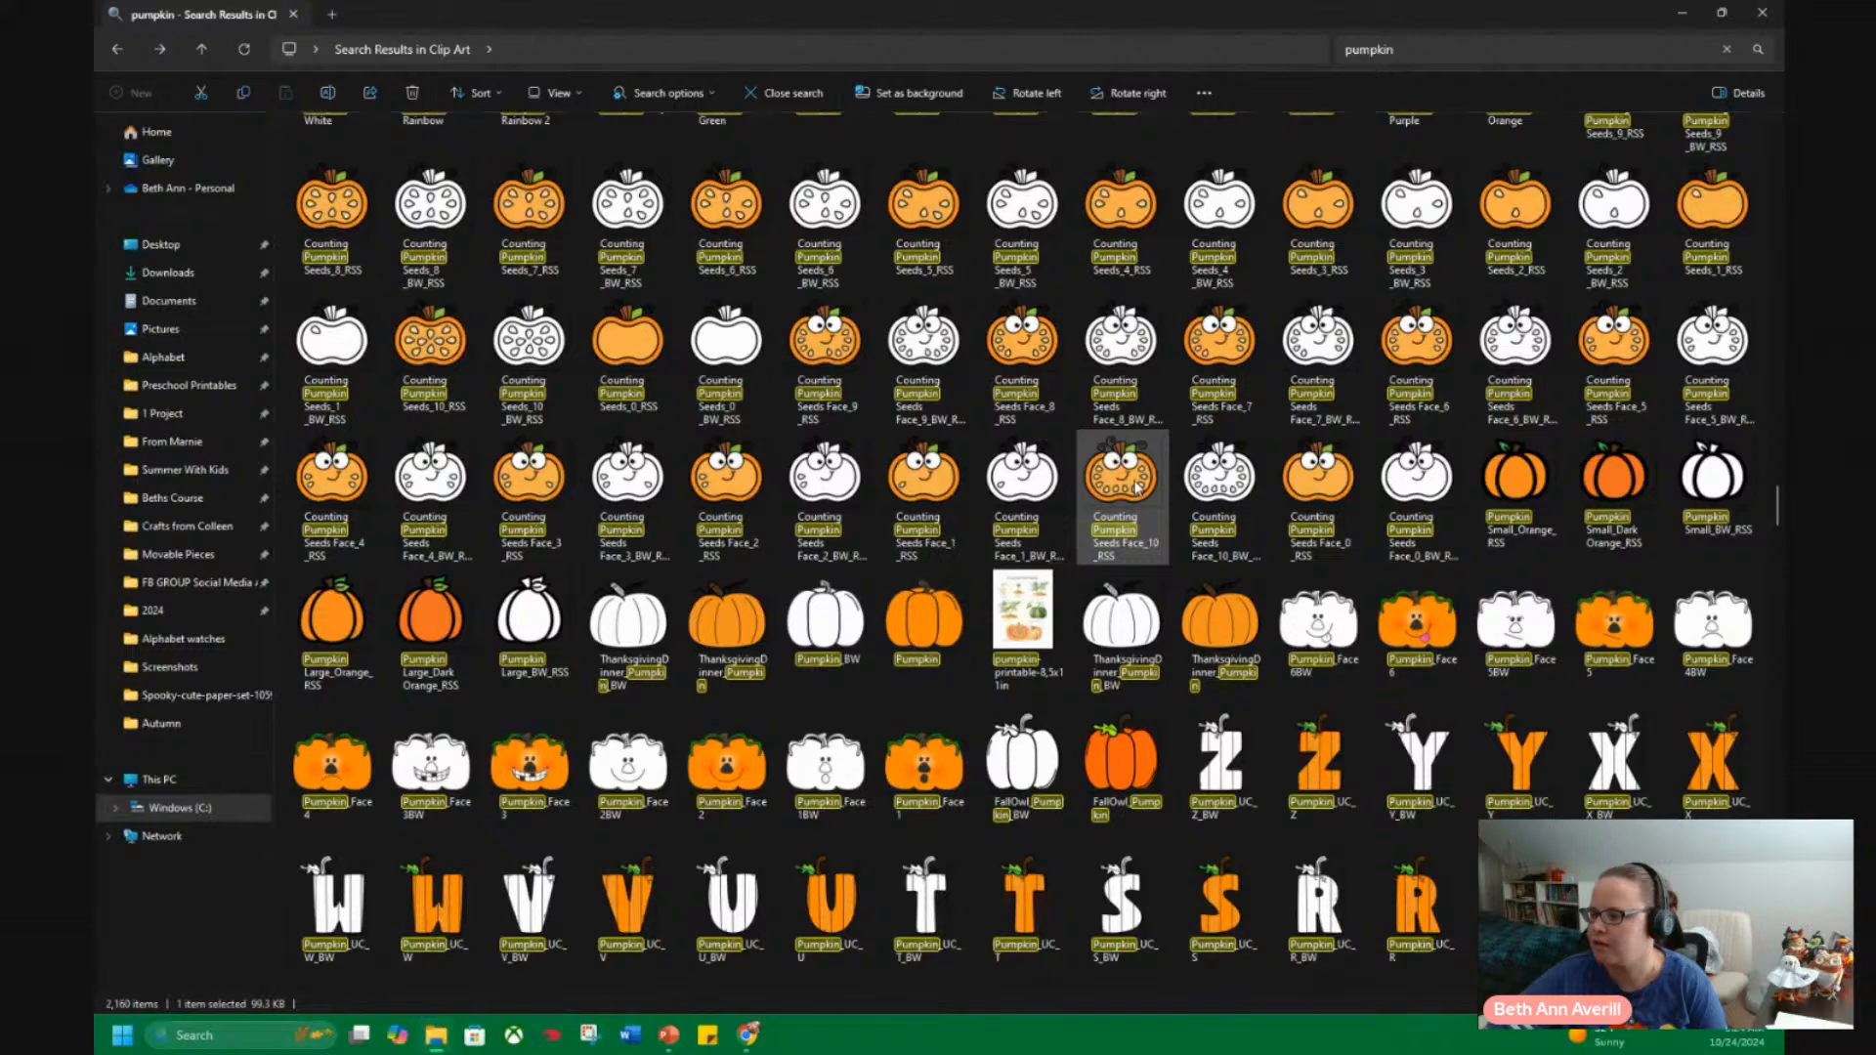
scroll(1137, 486, down, 3)
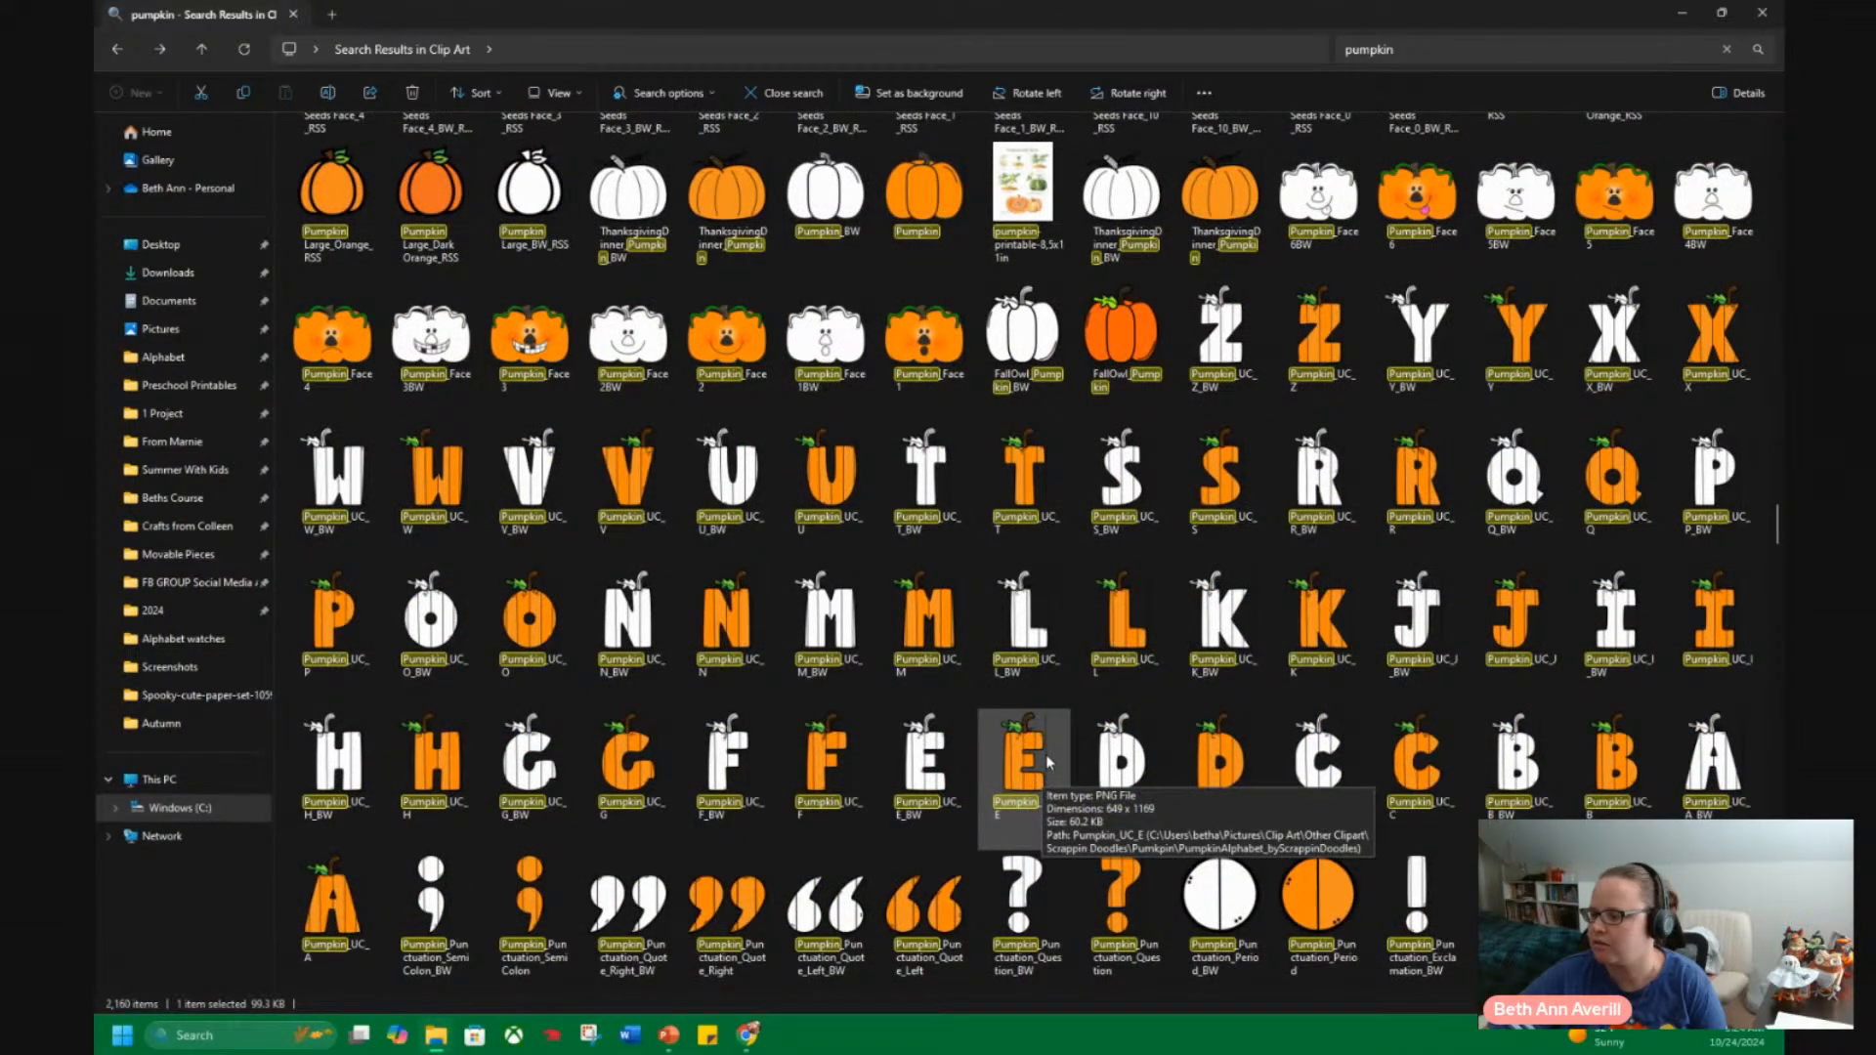
scroll(1045, 757, down, 3)
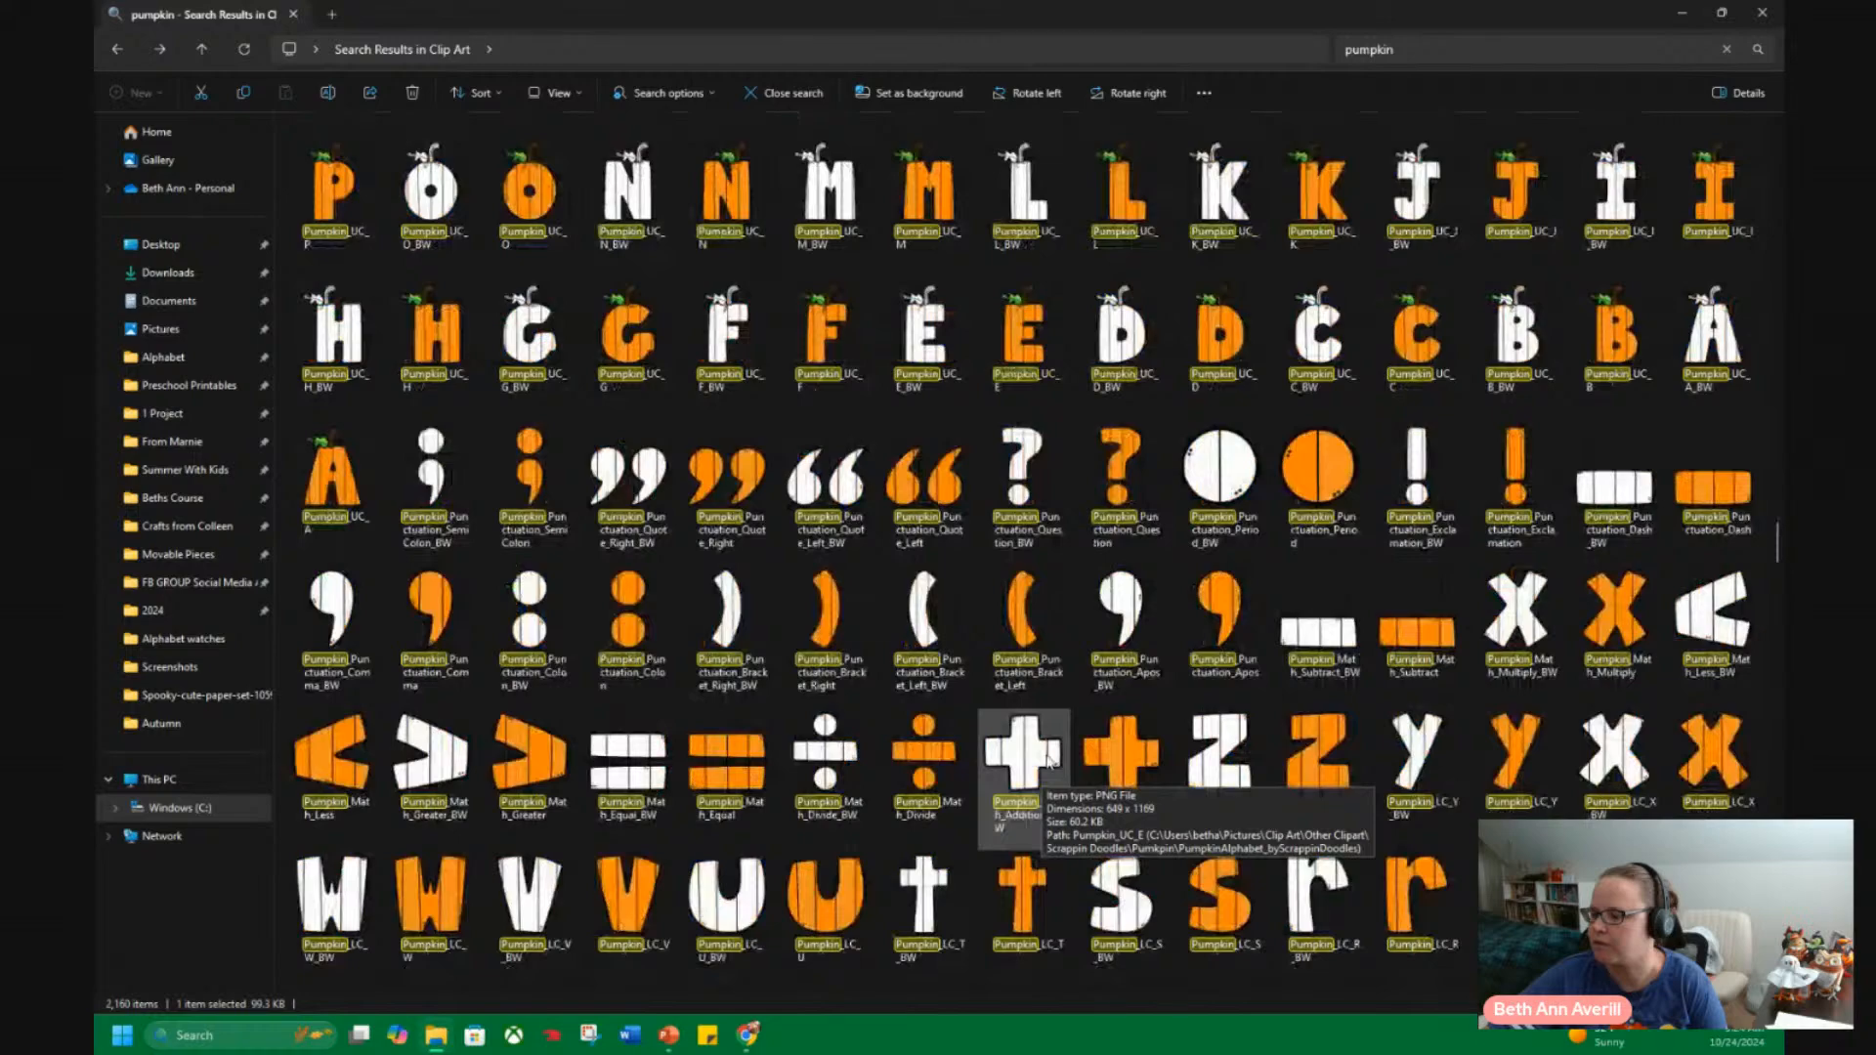
scroll(1047, 757, down, 15)
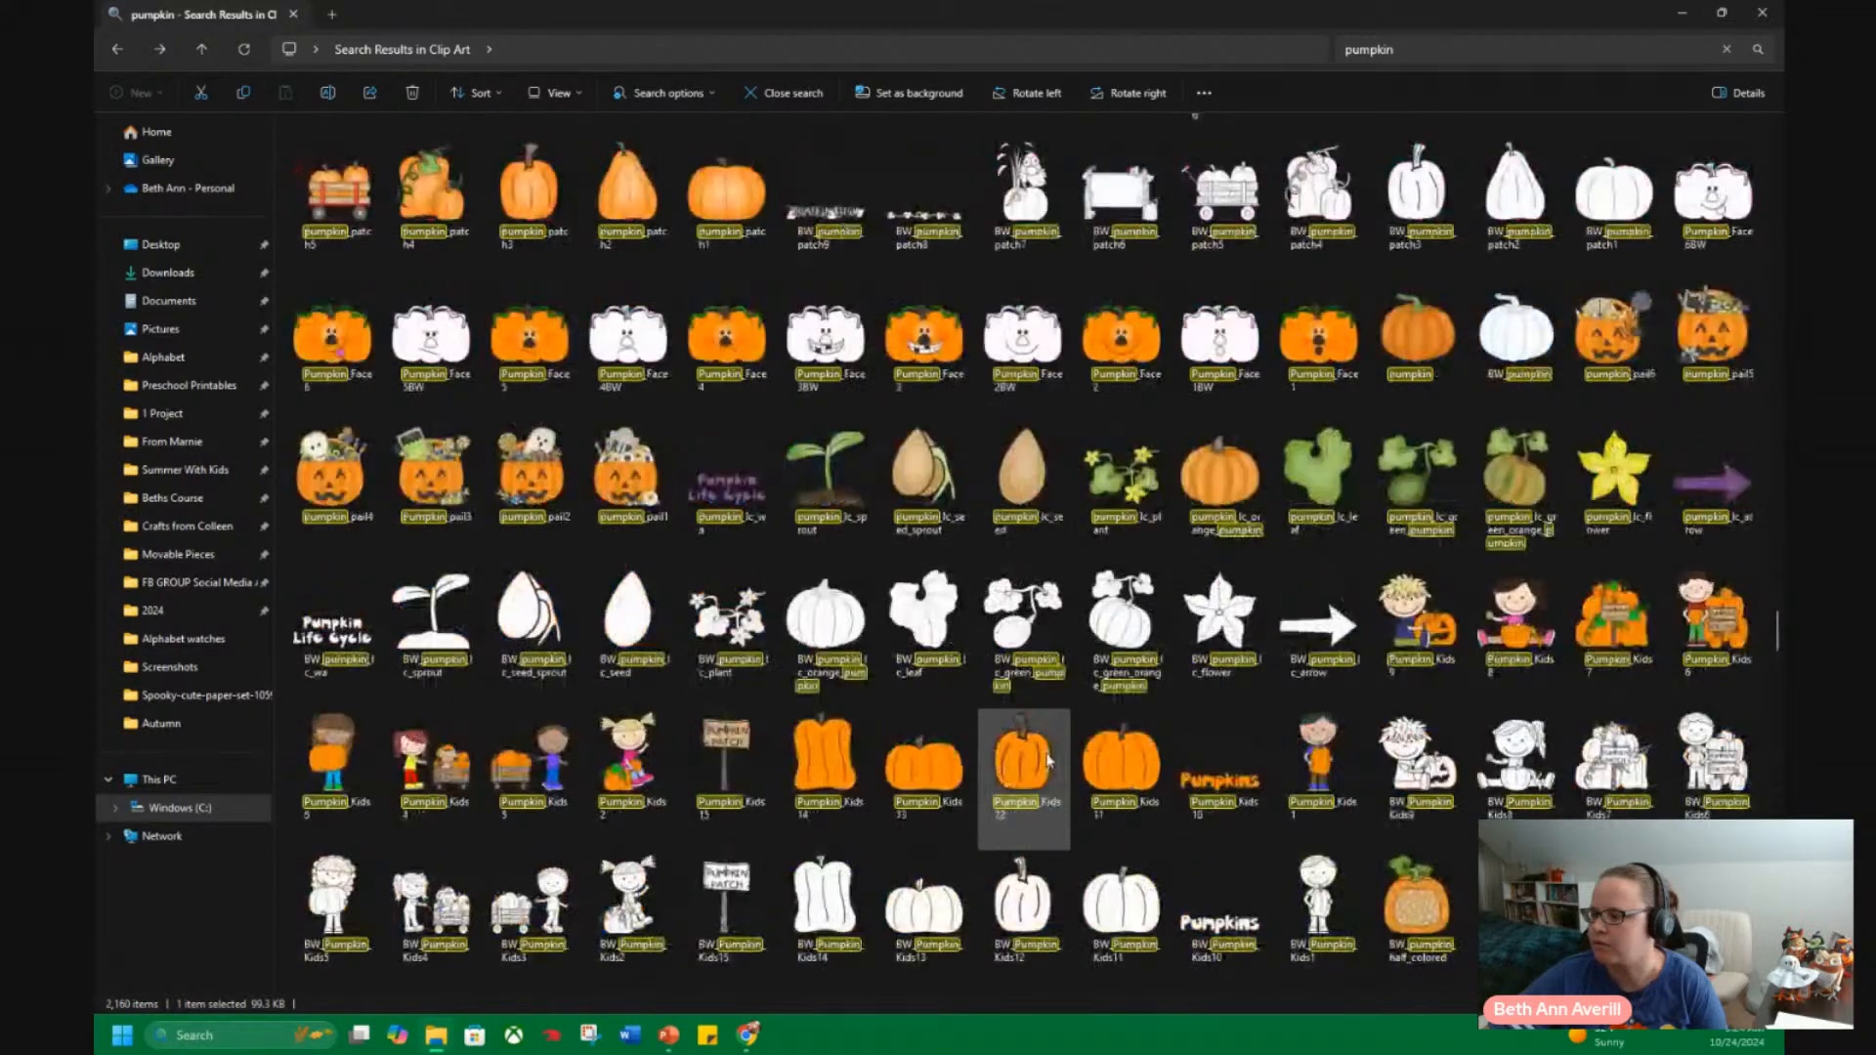
scroll(1046, 761, down, 15)
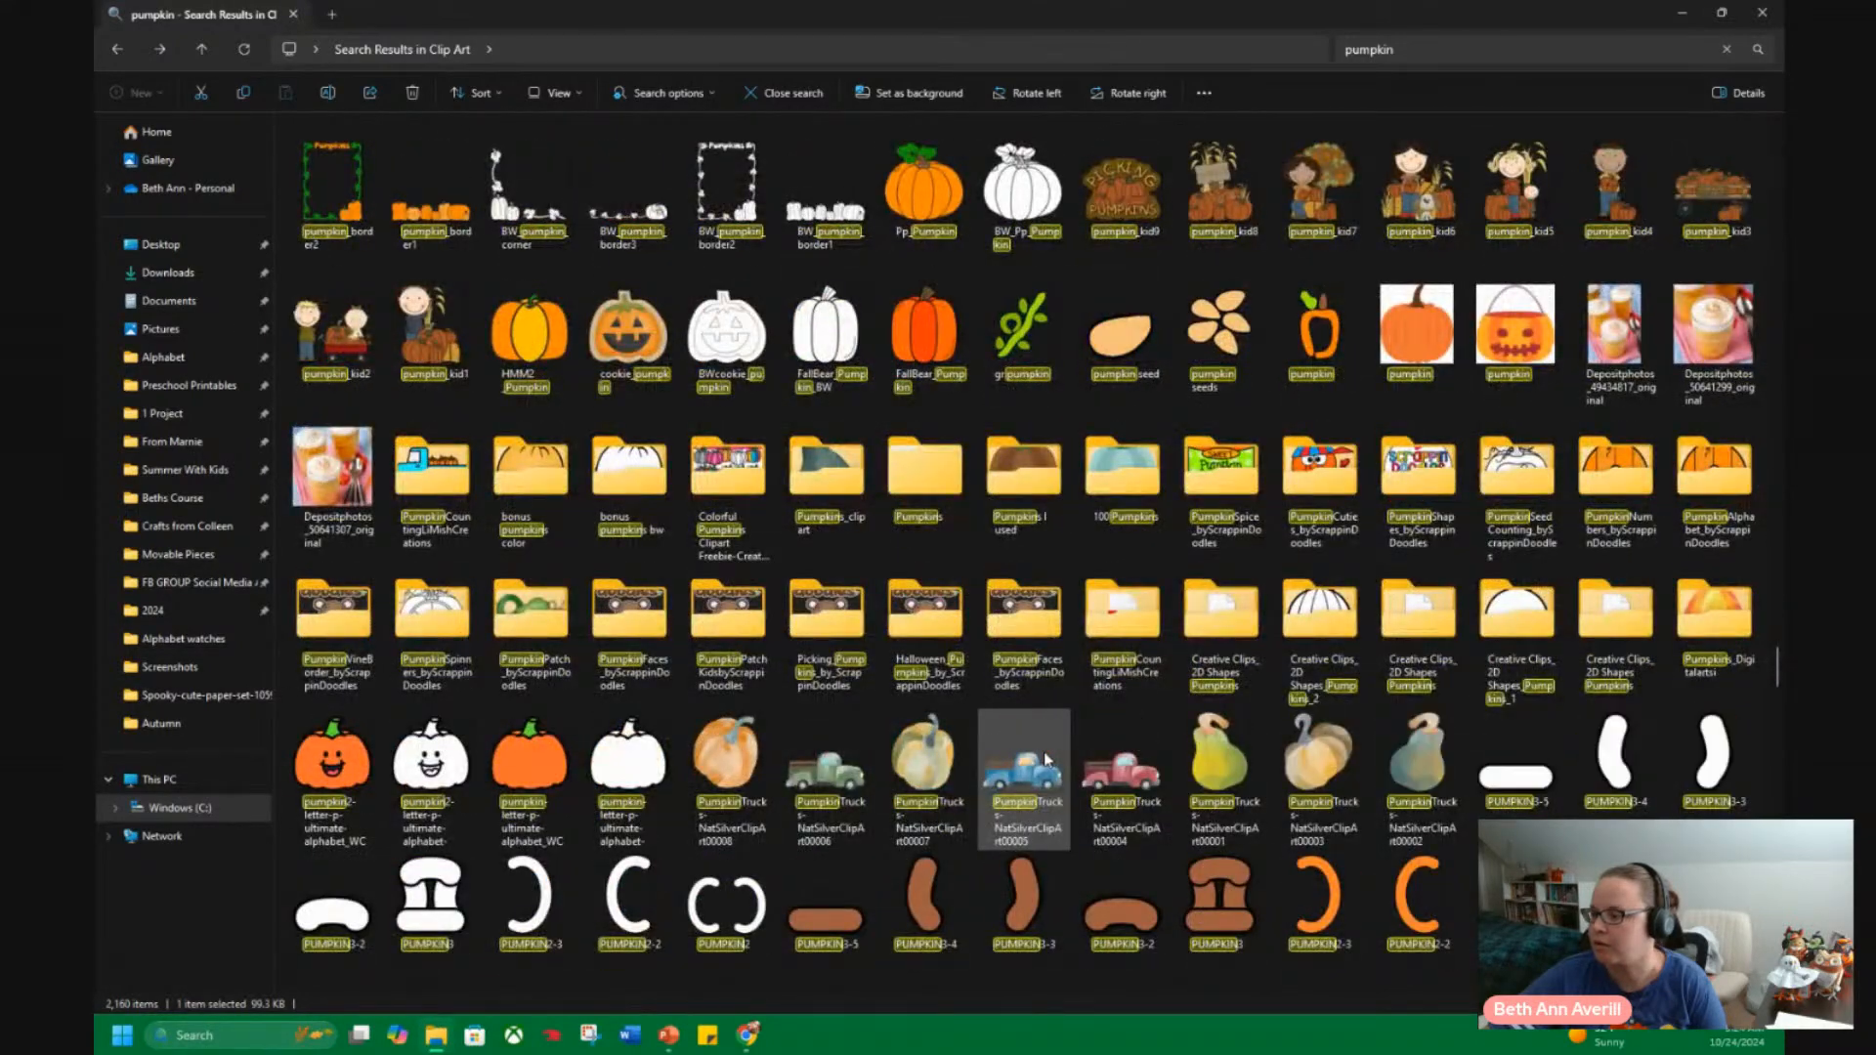
scroll(1046, 760, down, 9)
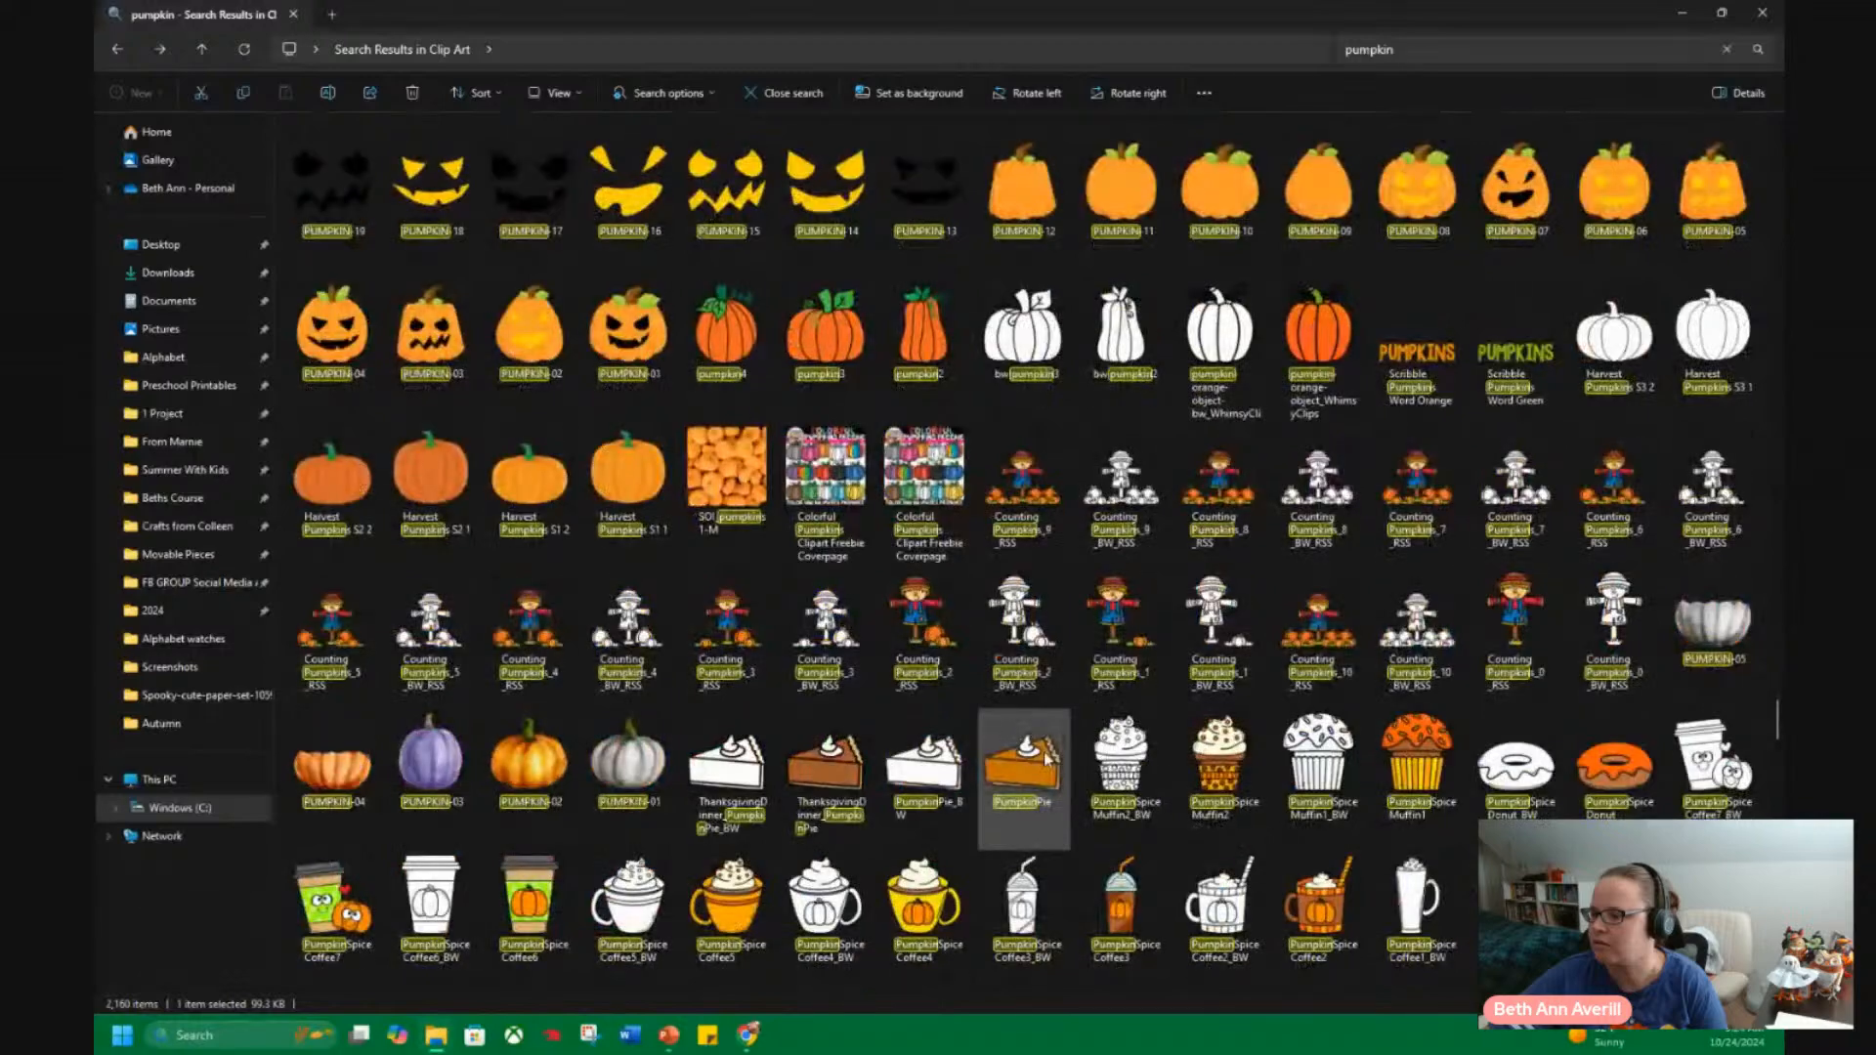
scroll(1046, 760, down, 15)
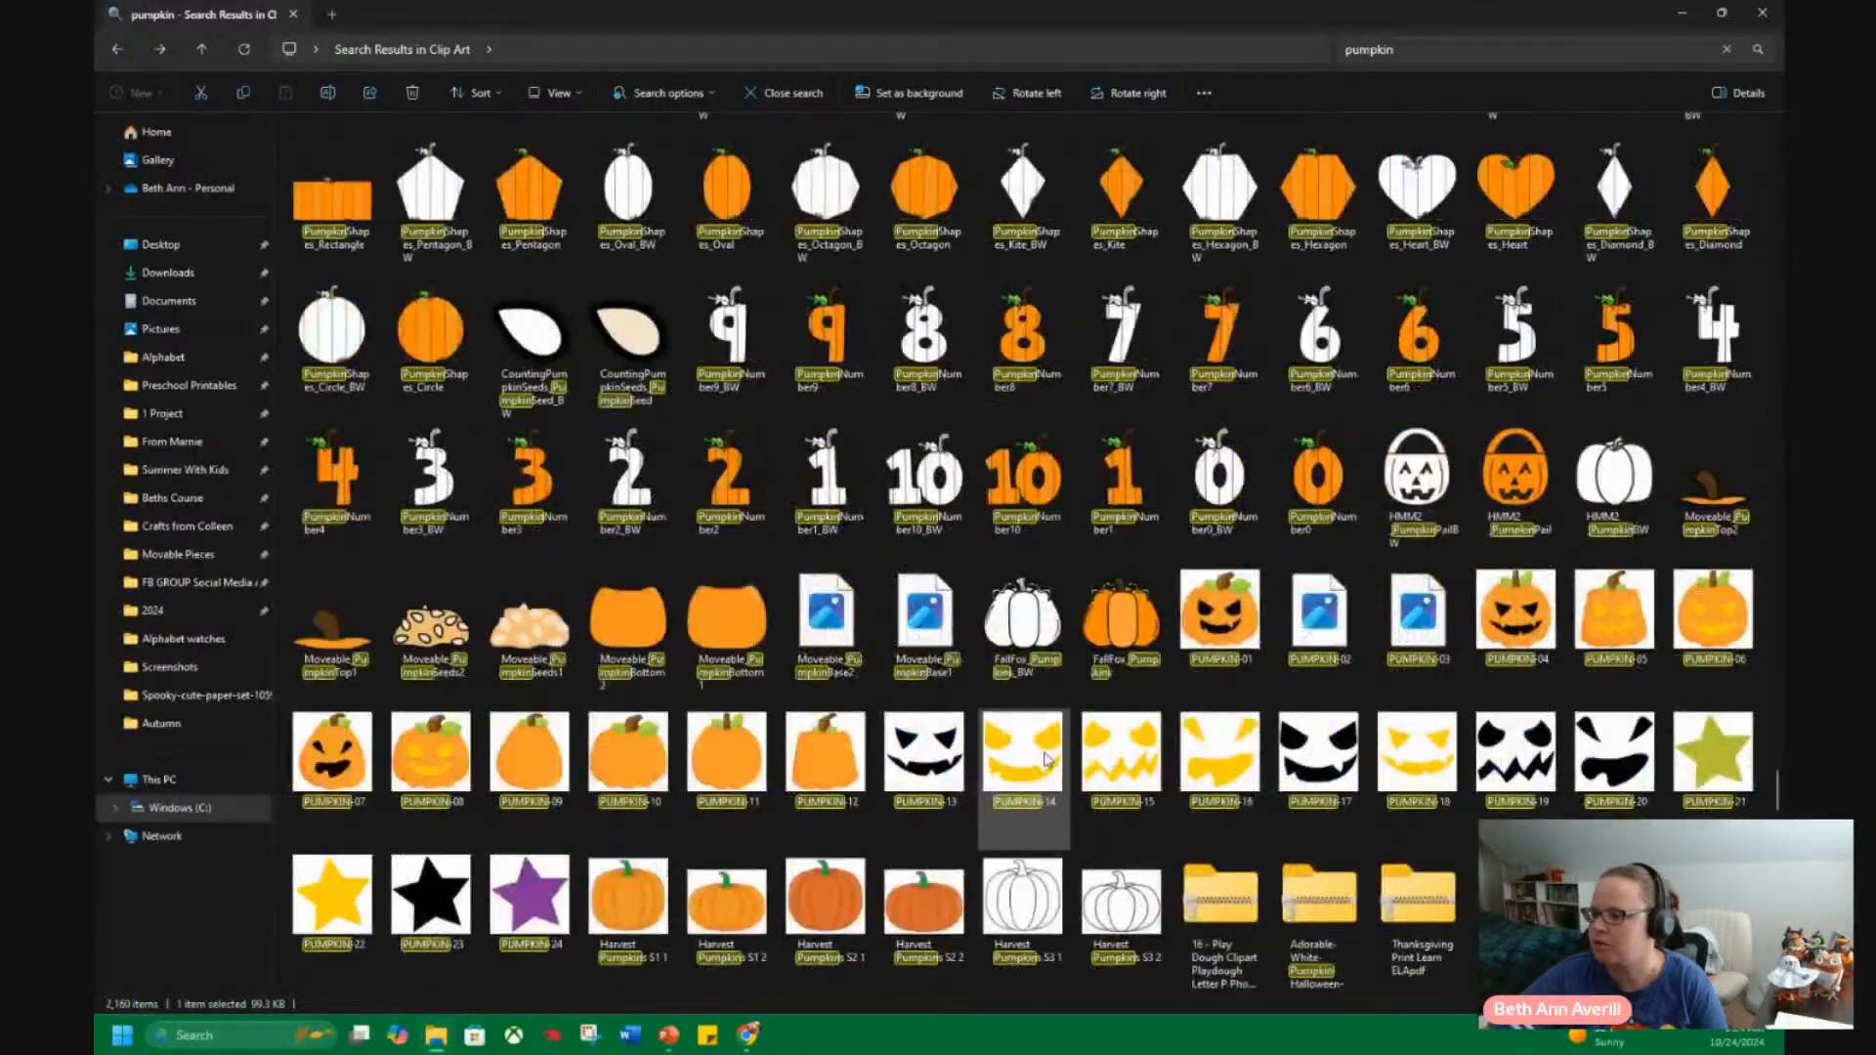
scroll(1046, 760, down, 10)
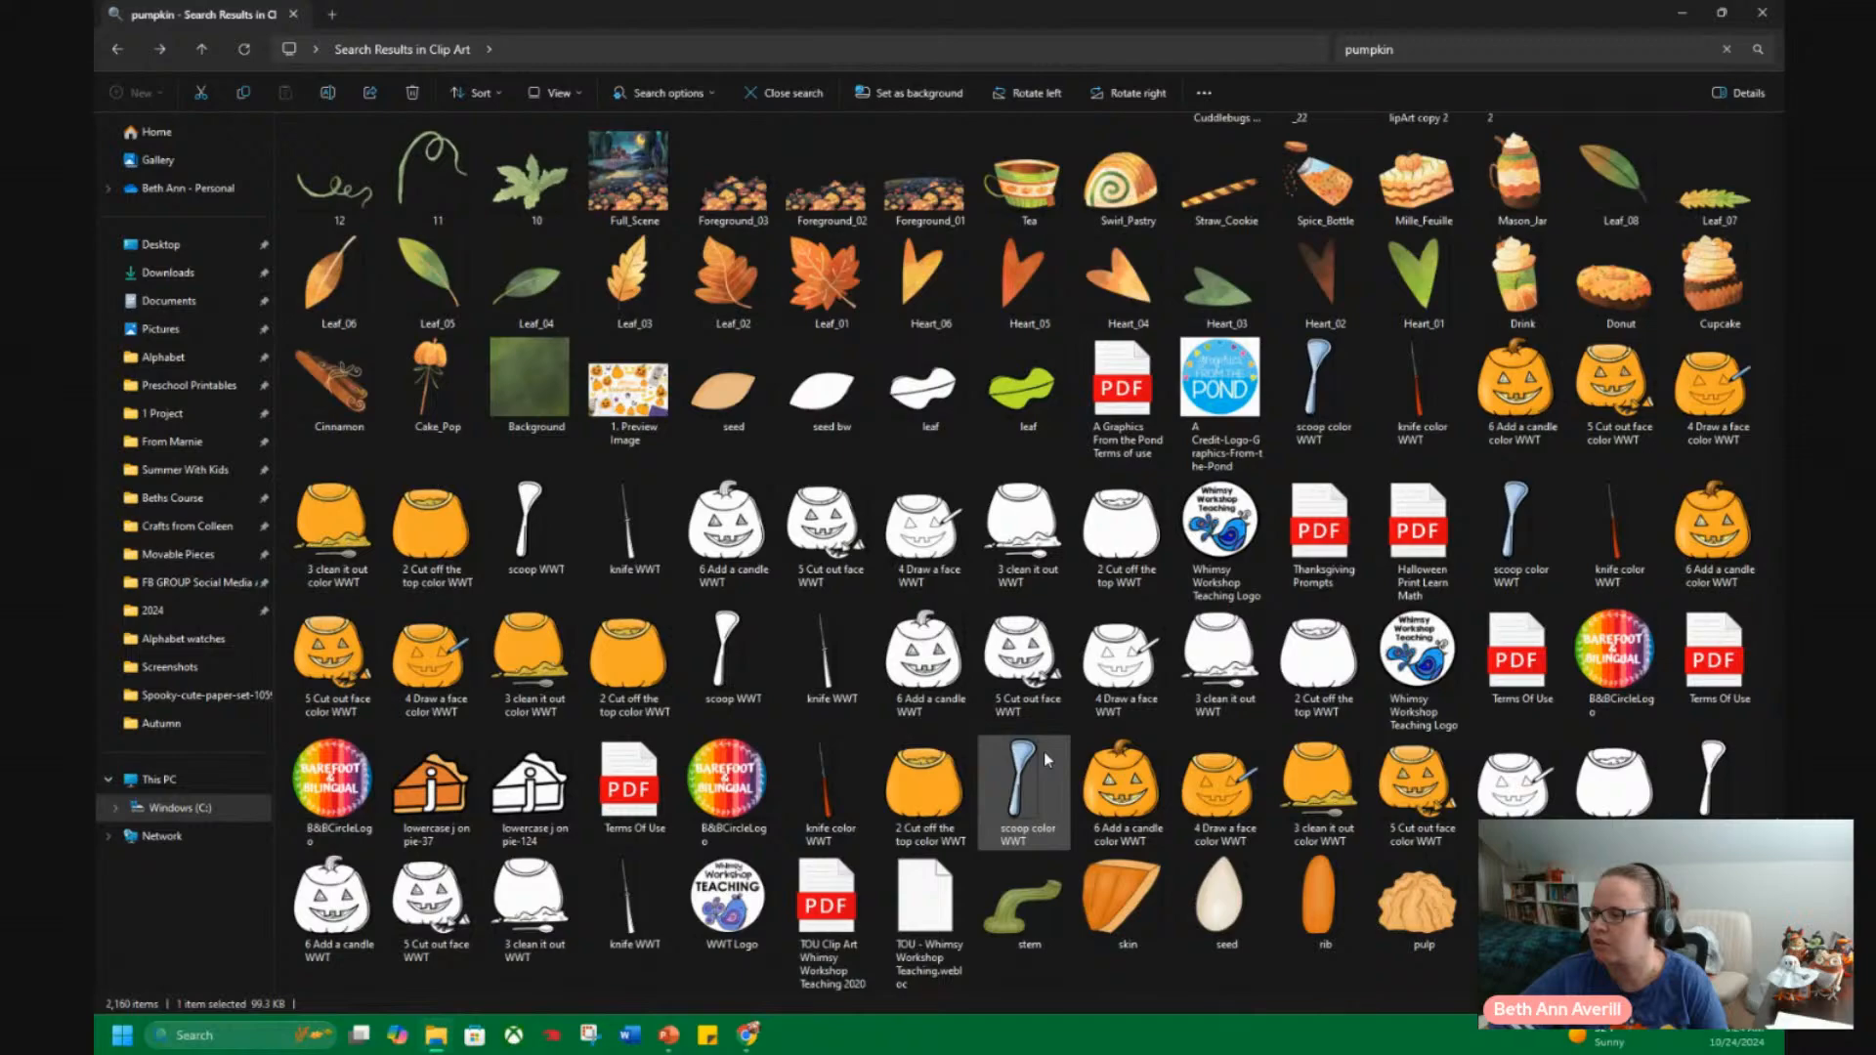
scroll(1044, 753, down, 15)
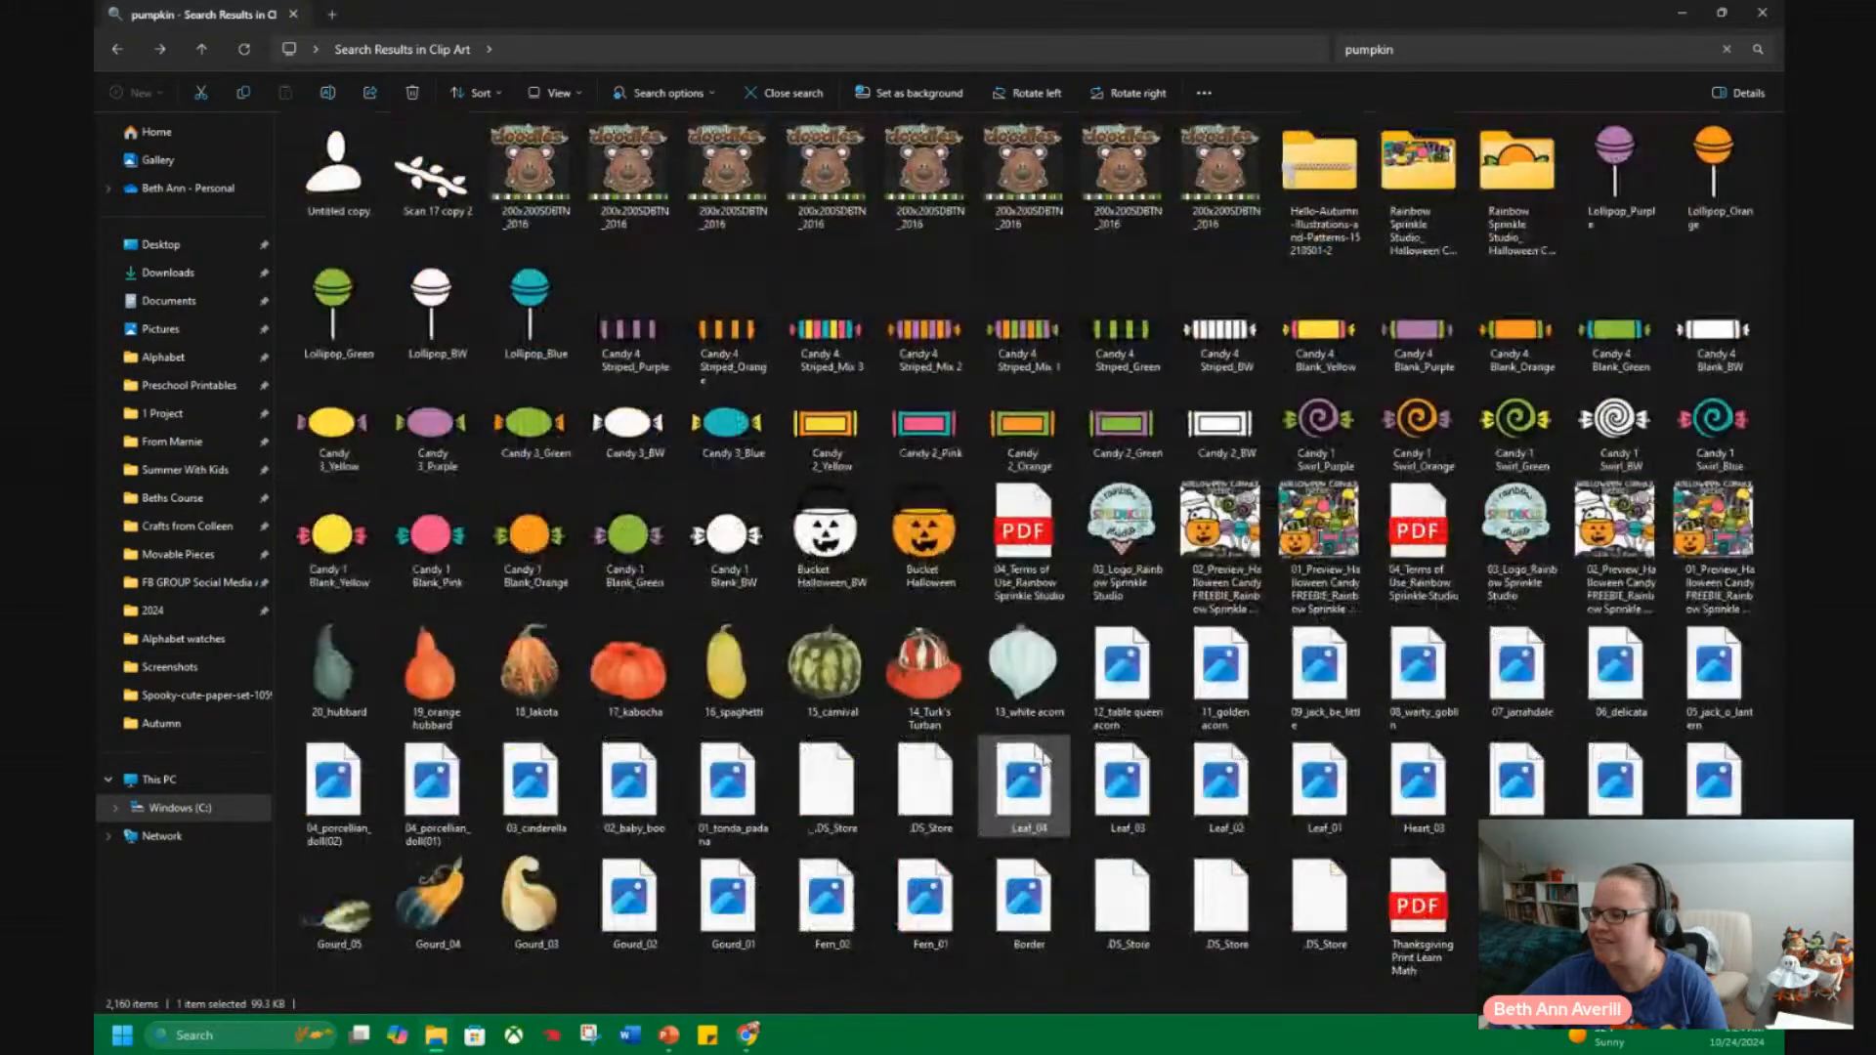
scroll(1044, 757, down, 5)
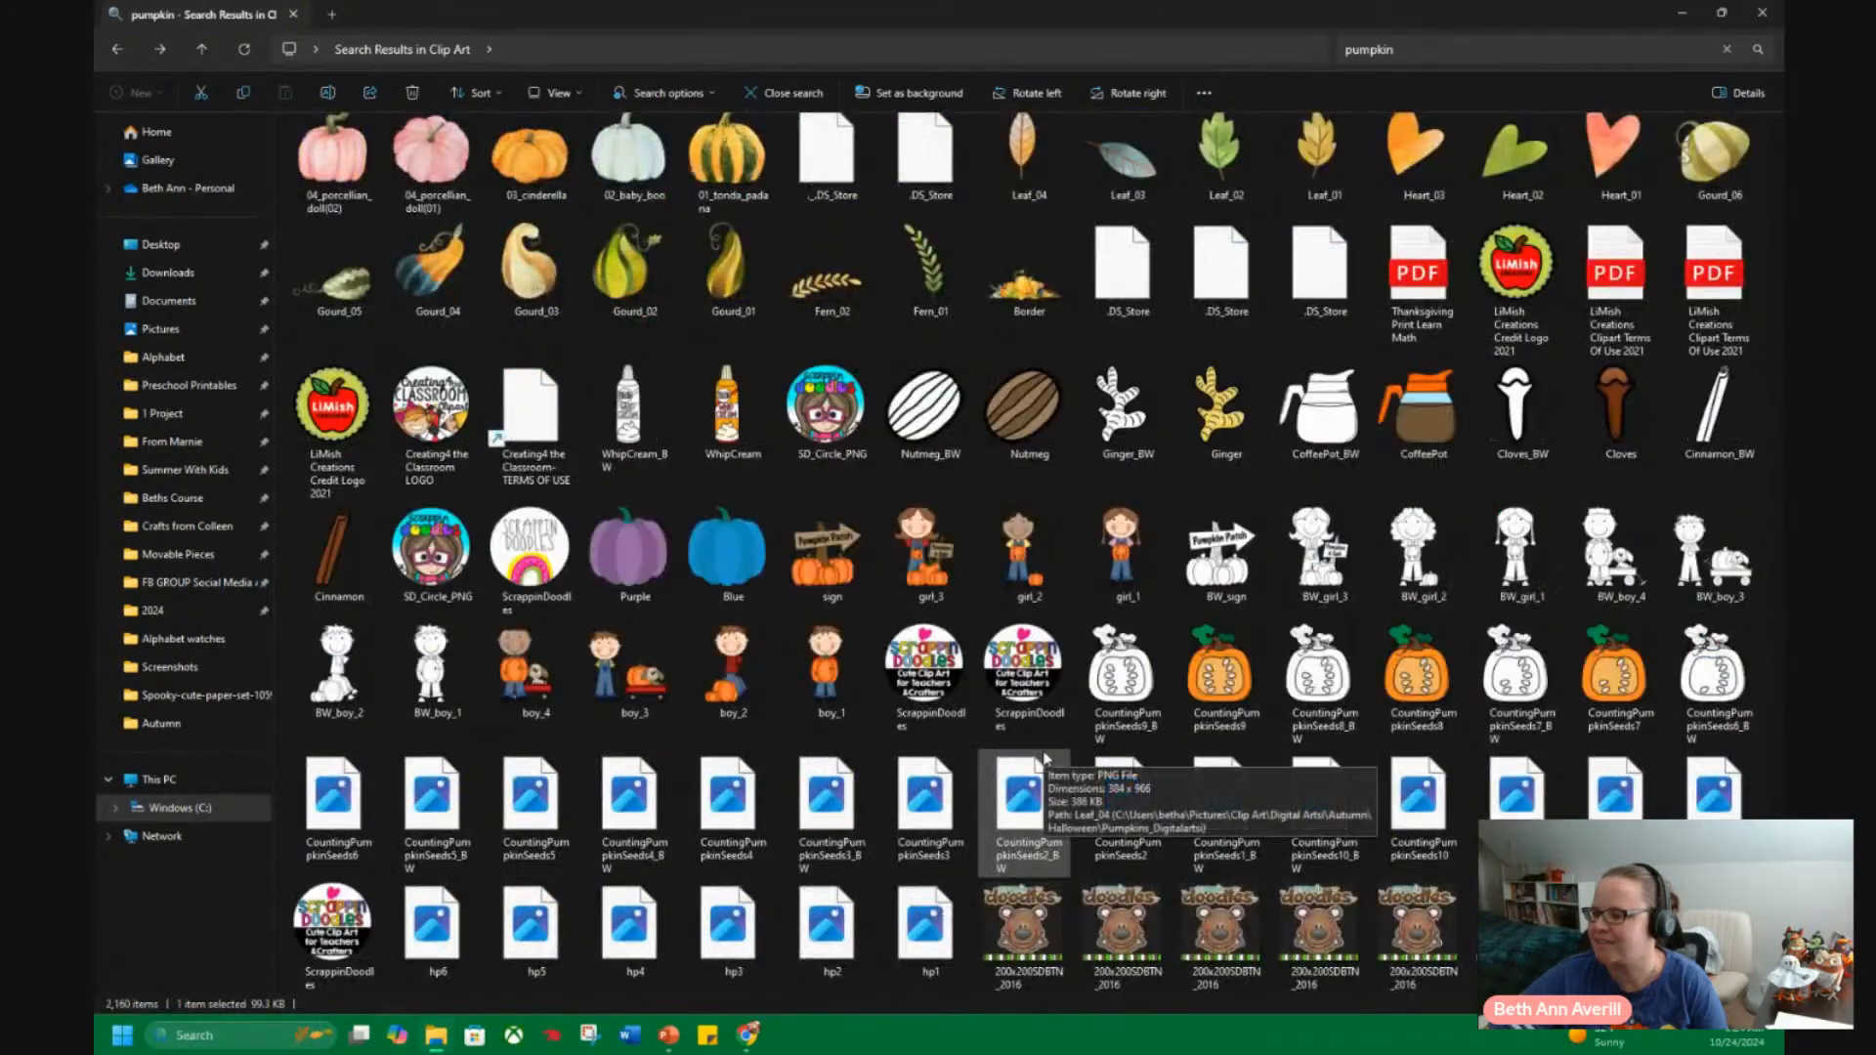
scroll(1044, 758, up, 10)
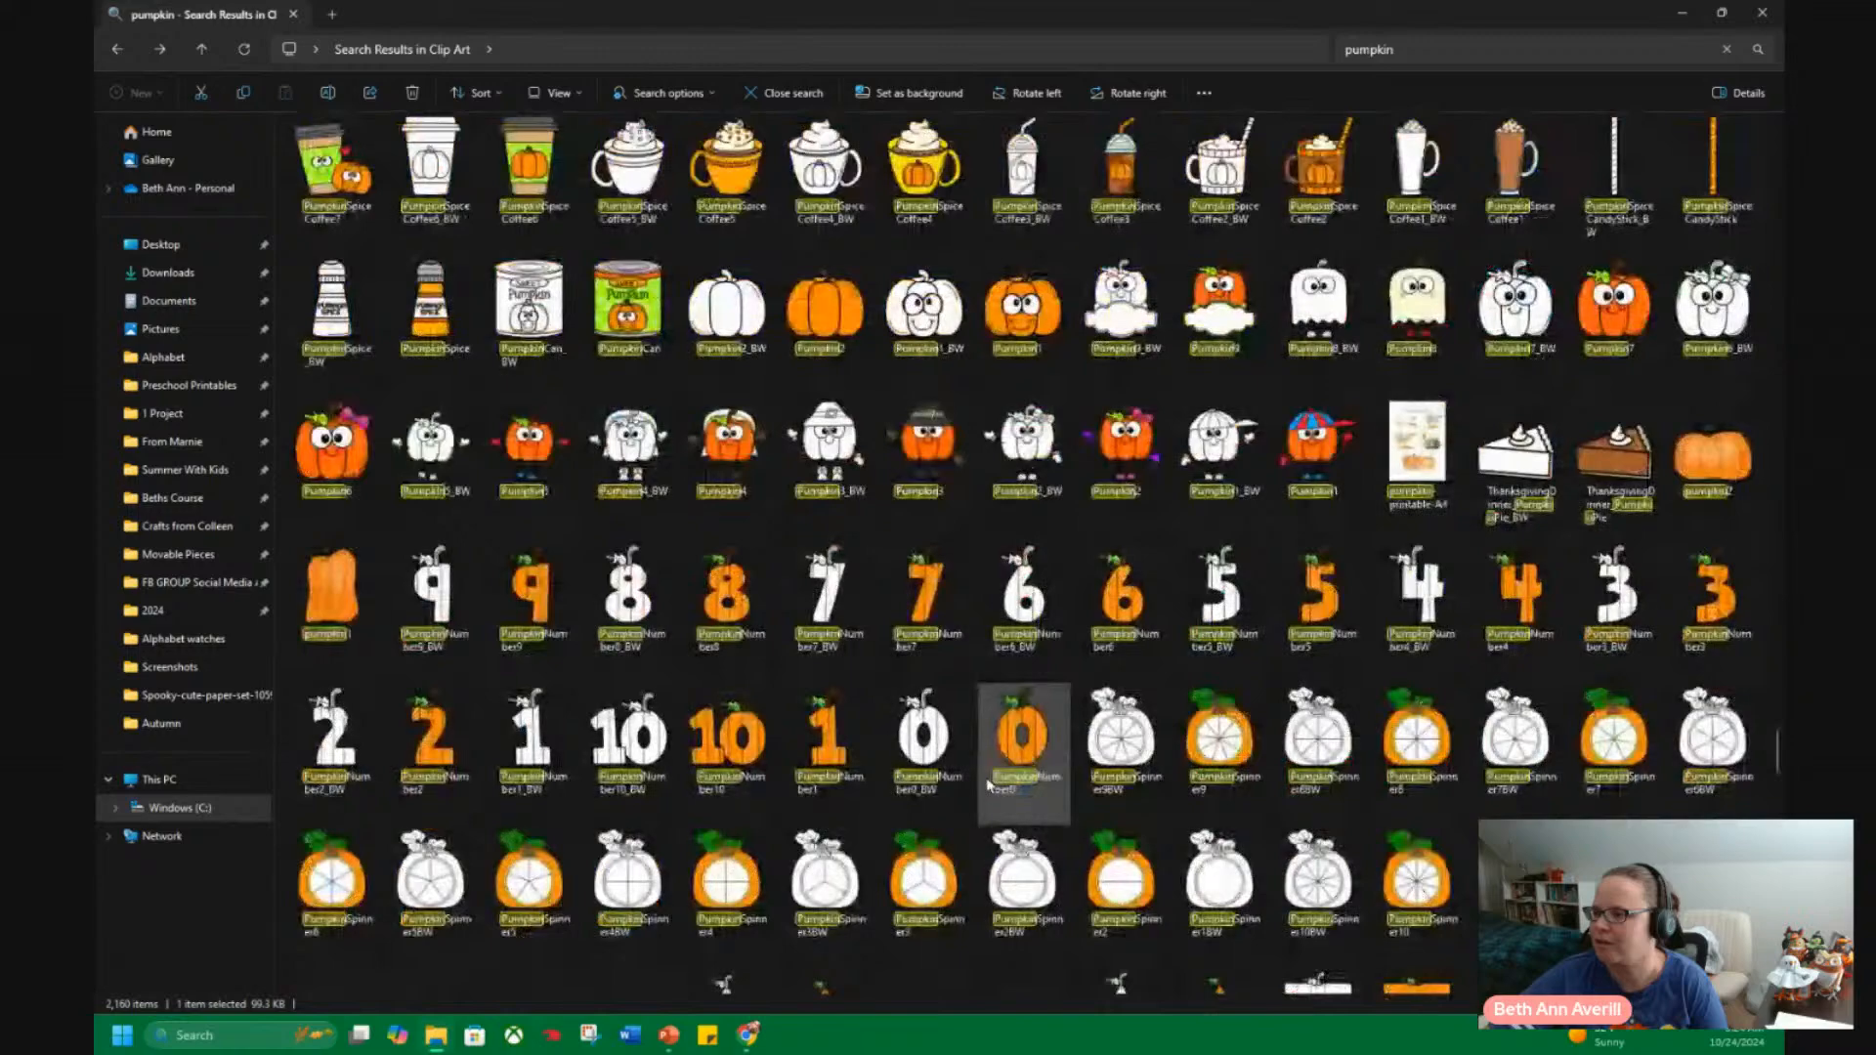
scroll(989, 782, down, 8)
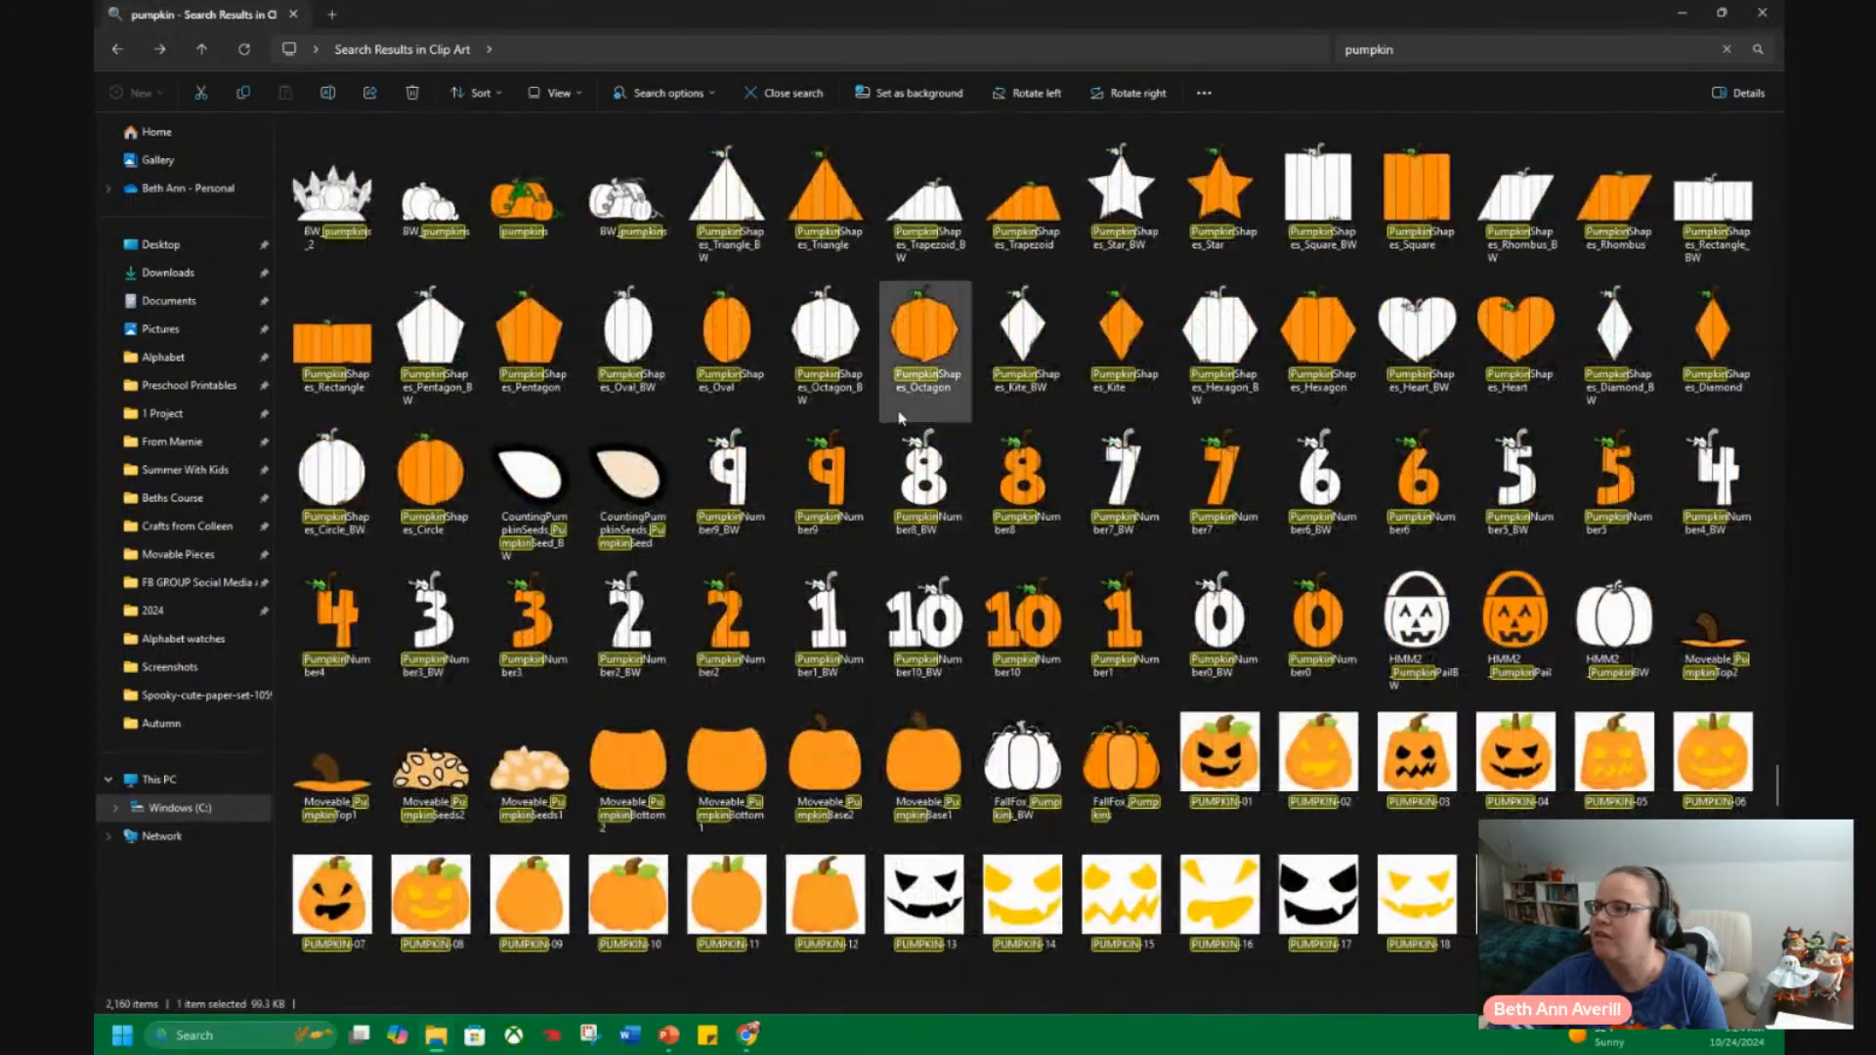
View the folder containing the PumpkinShapes_Octagon image, and search the Clip Art folder in Pictures again for "pumpkin".
right_click(922, 360)
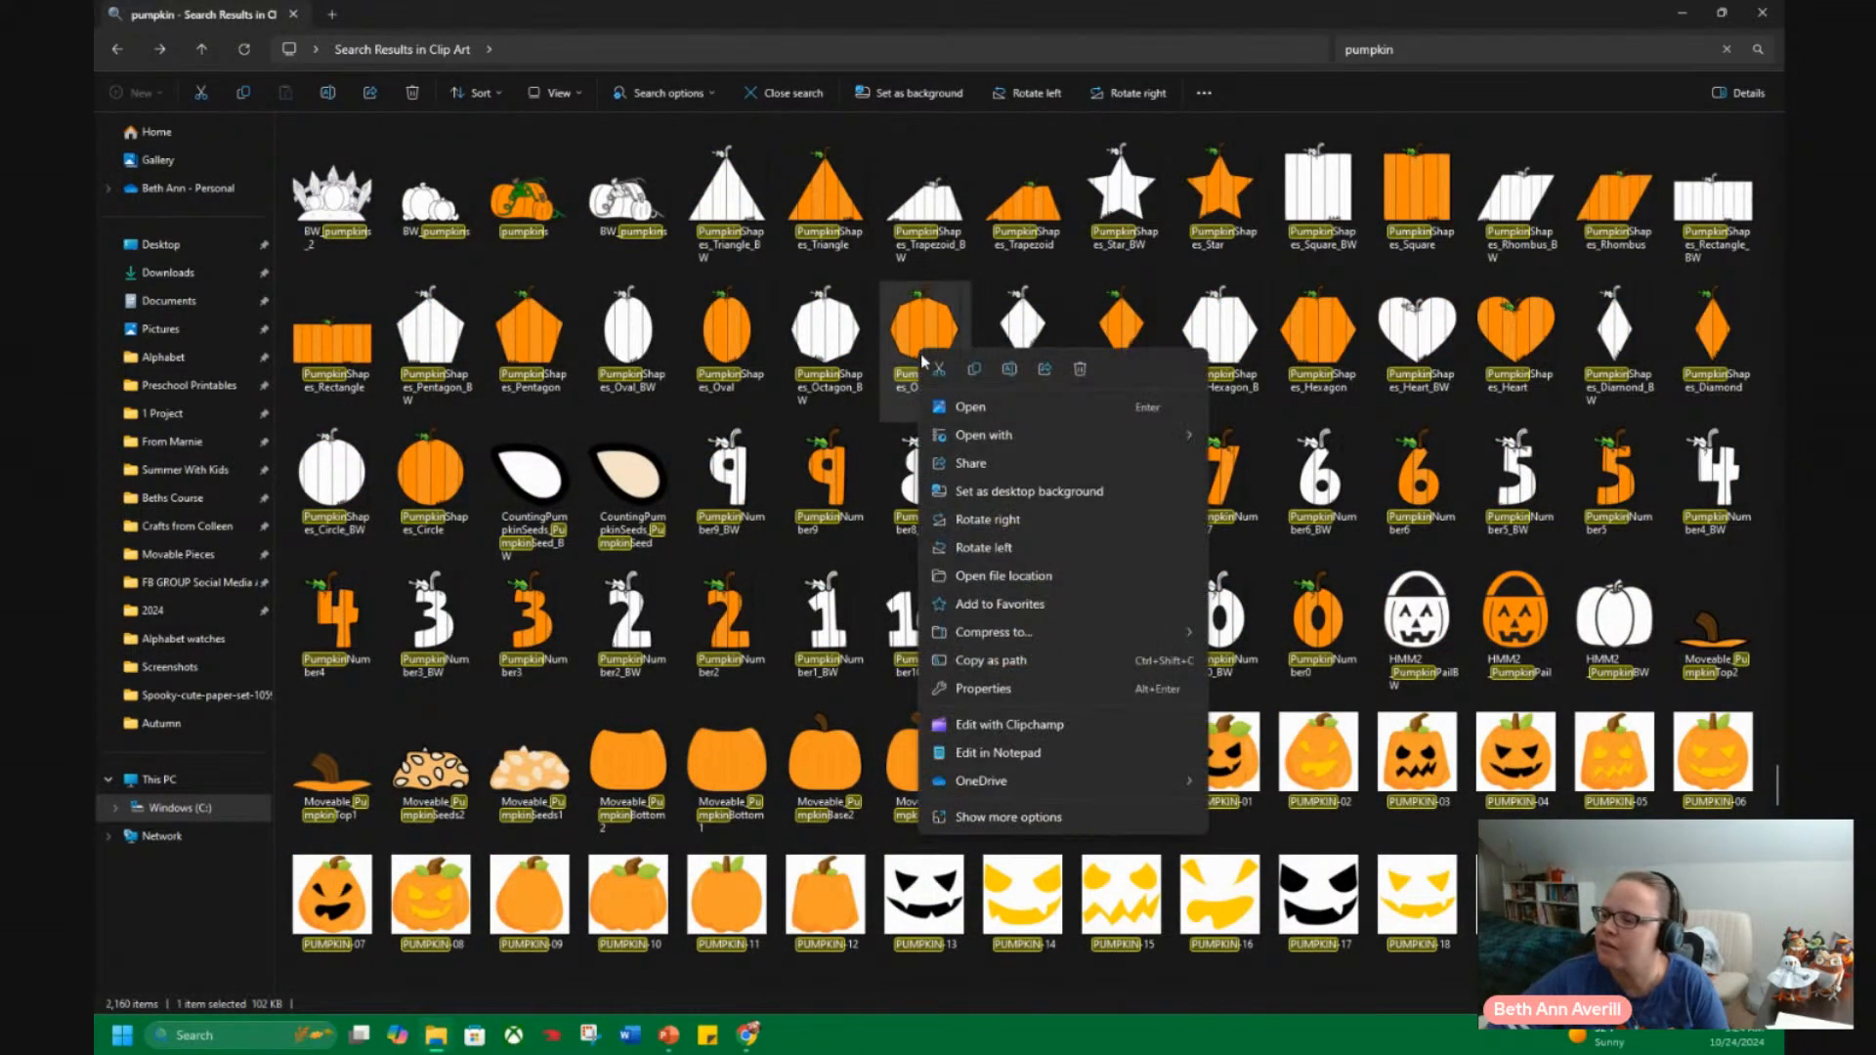
click(1006, 577)
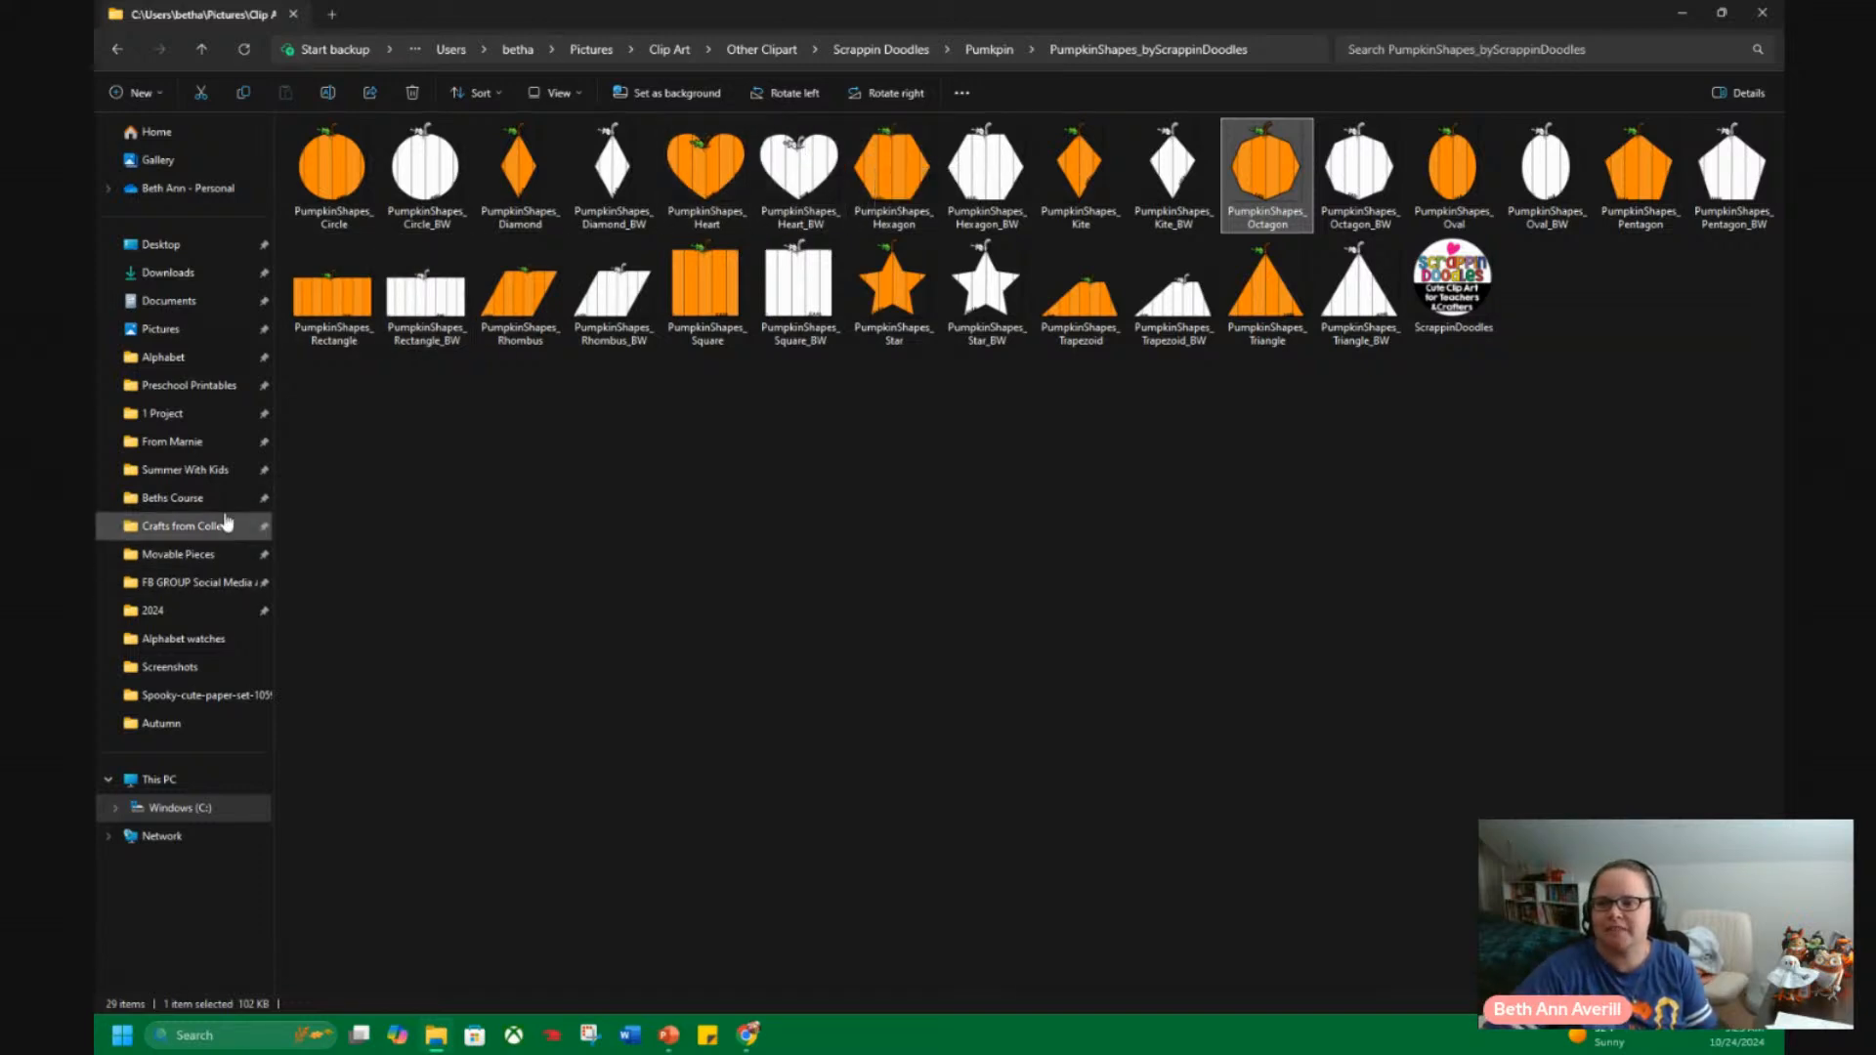
click(198, 338)
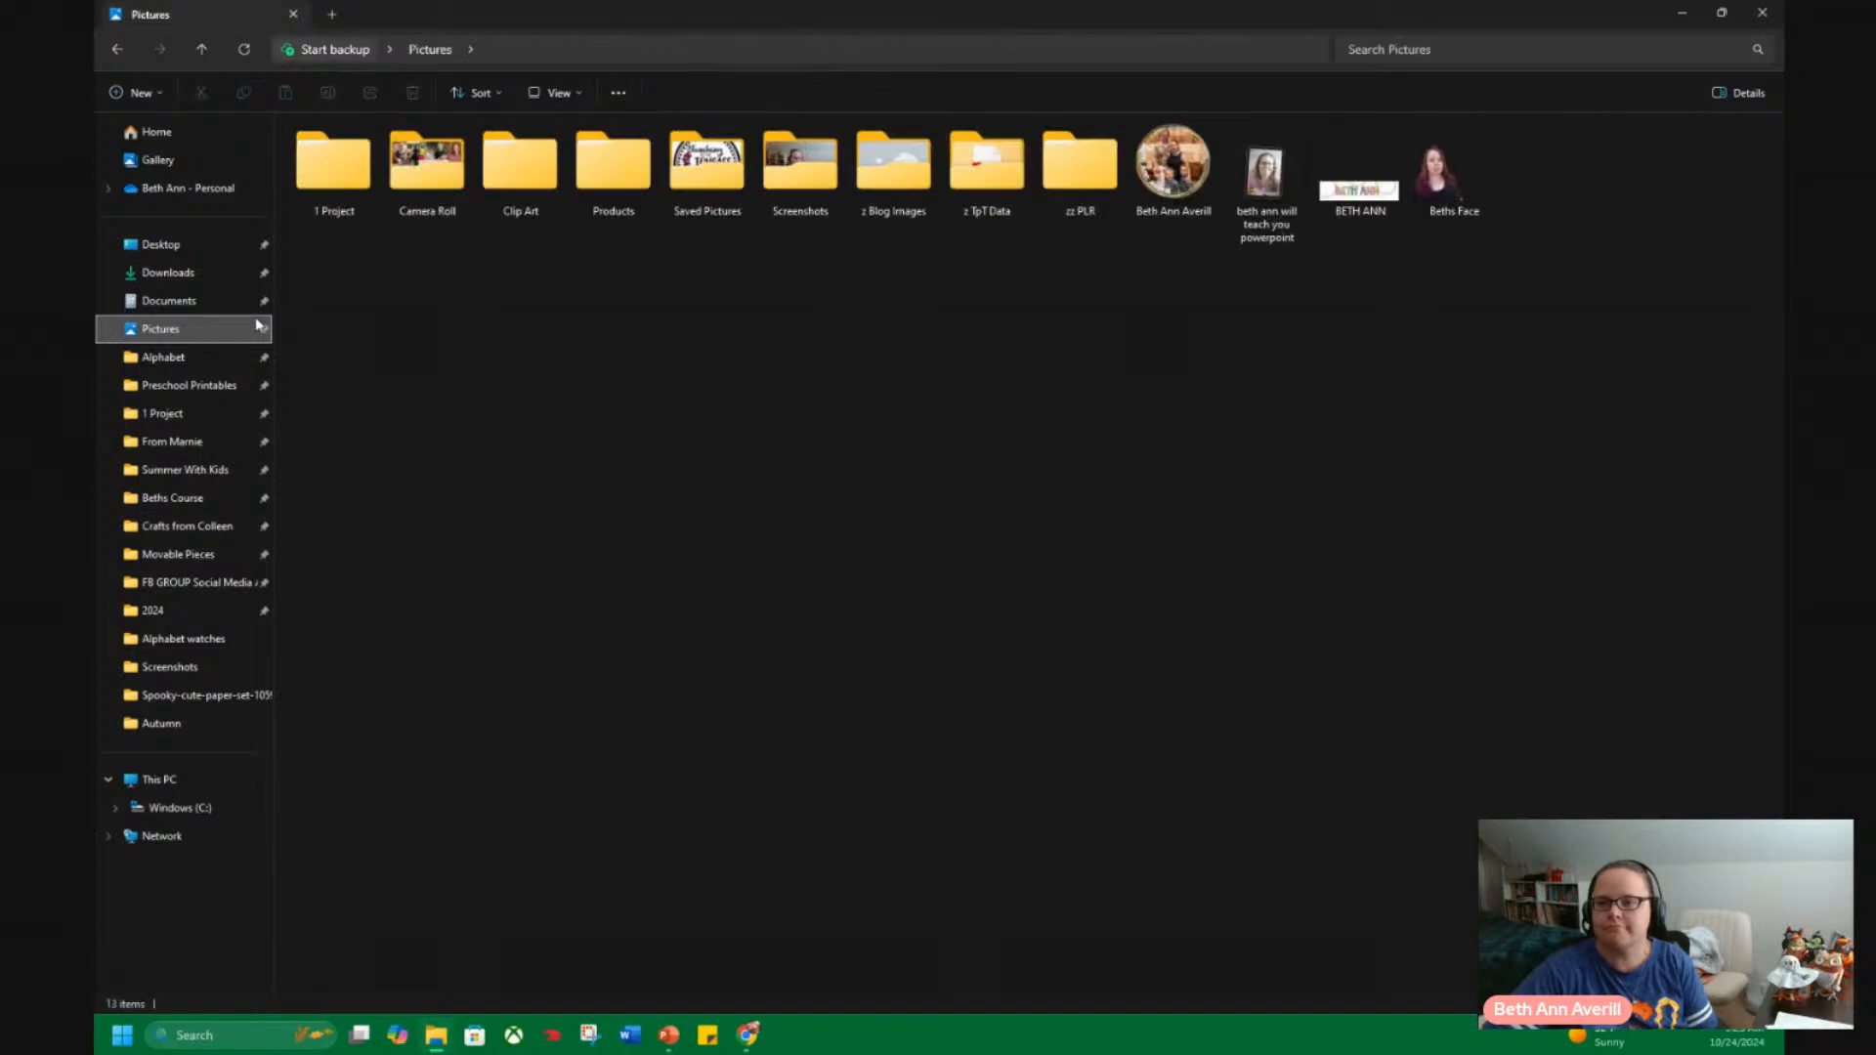
double_click(519, 164)
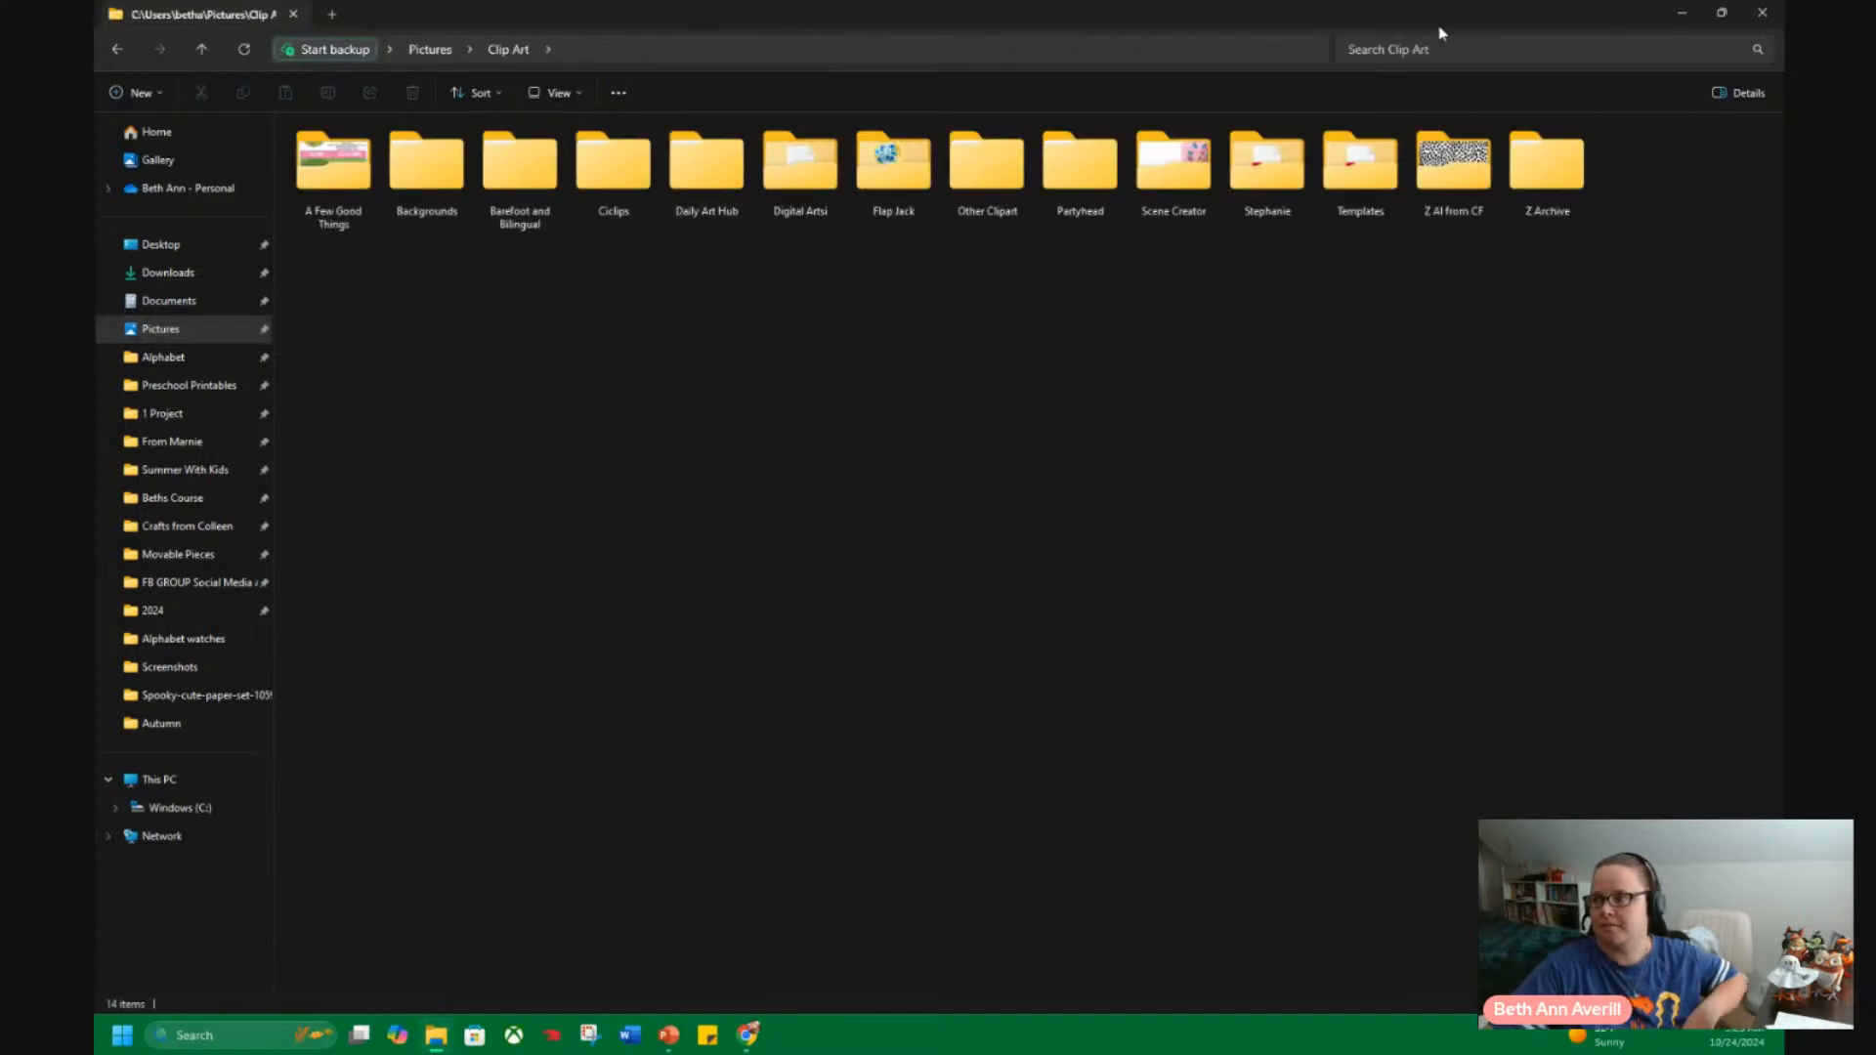
click(1427, 47)
text(pumpkin)
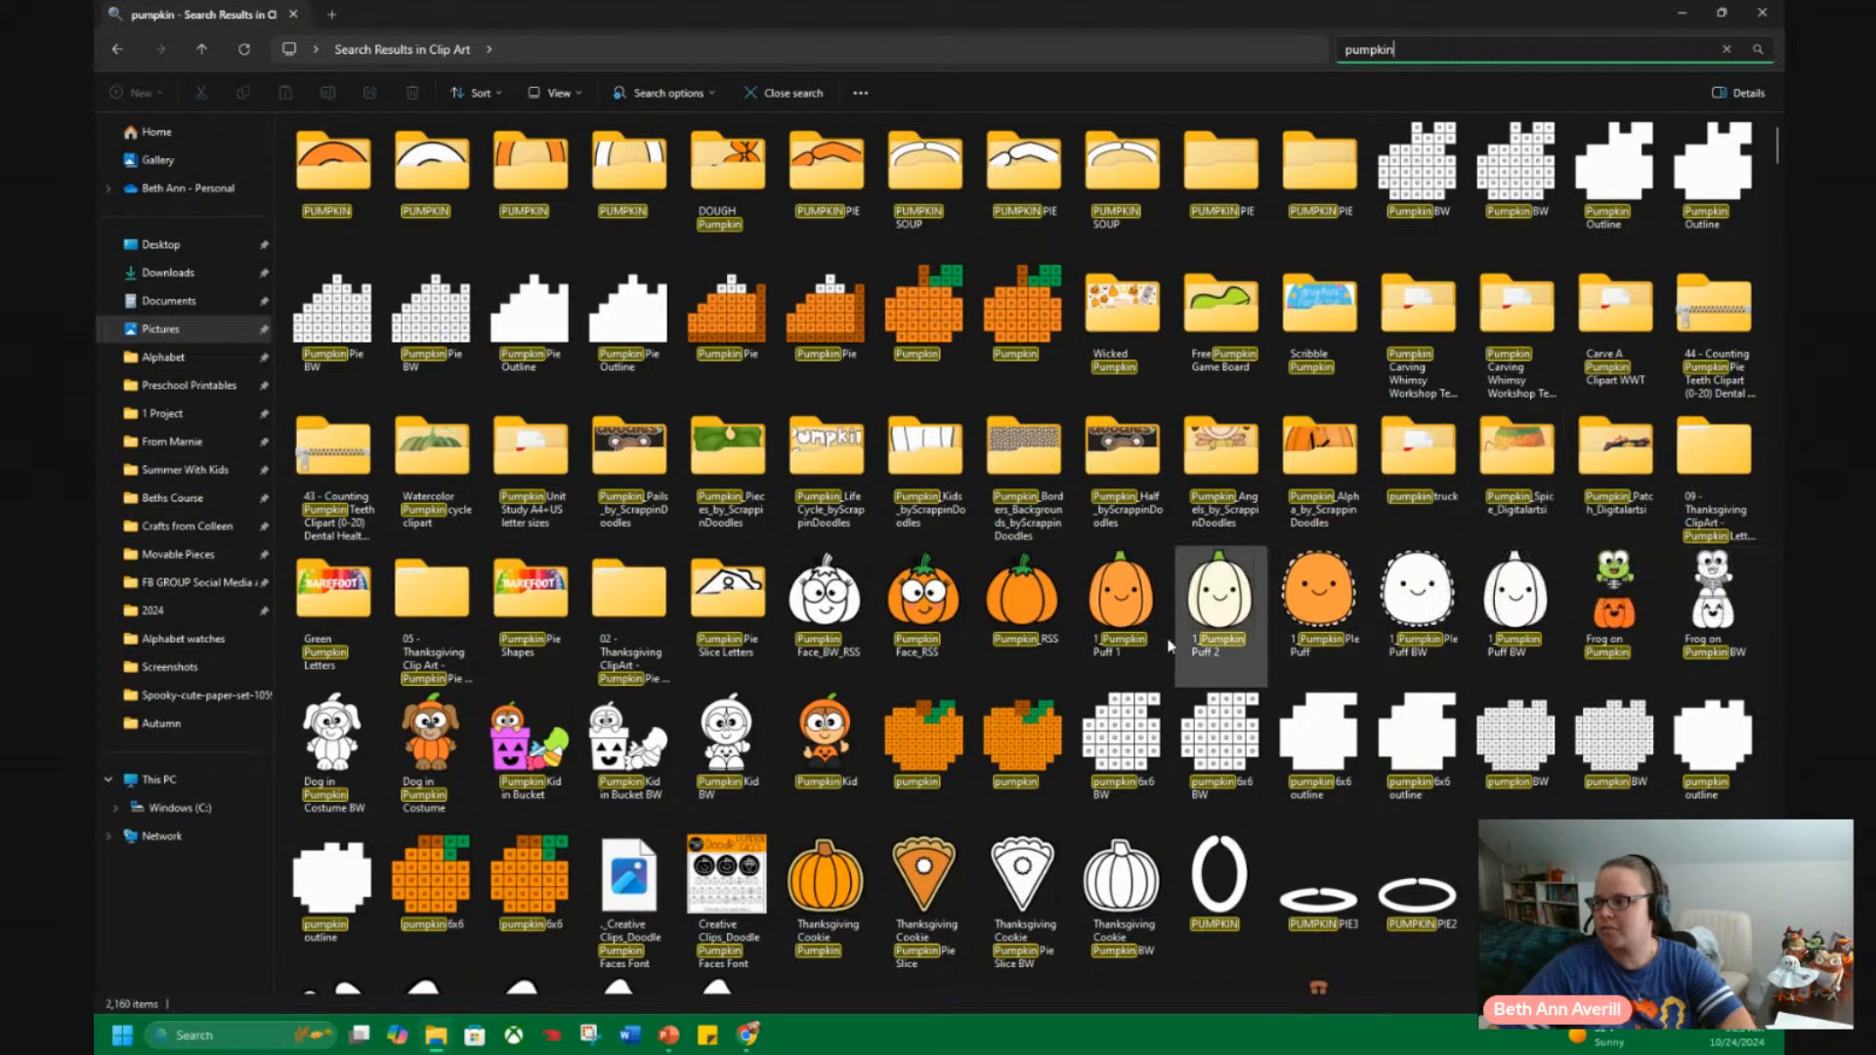
Open the folder location of the Pumpkin Shapes result, and browse up to Barefoot and Bilingual and into its Halloween folder.
mouse_move(1001, 687)
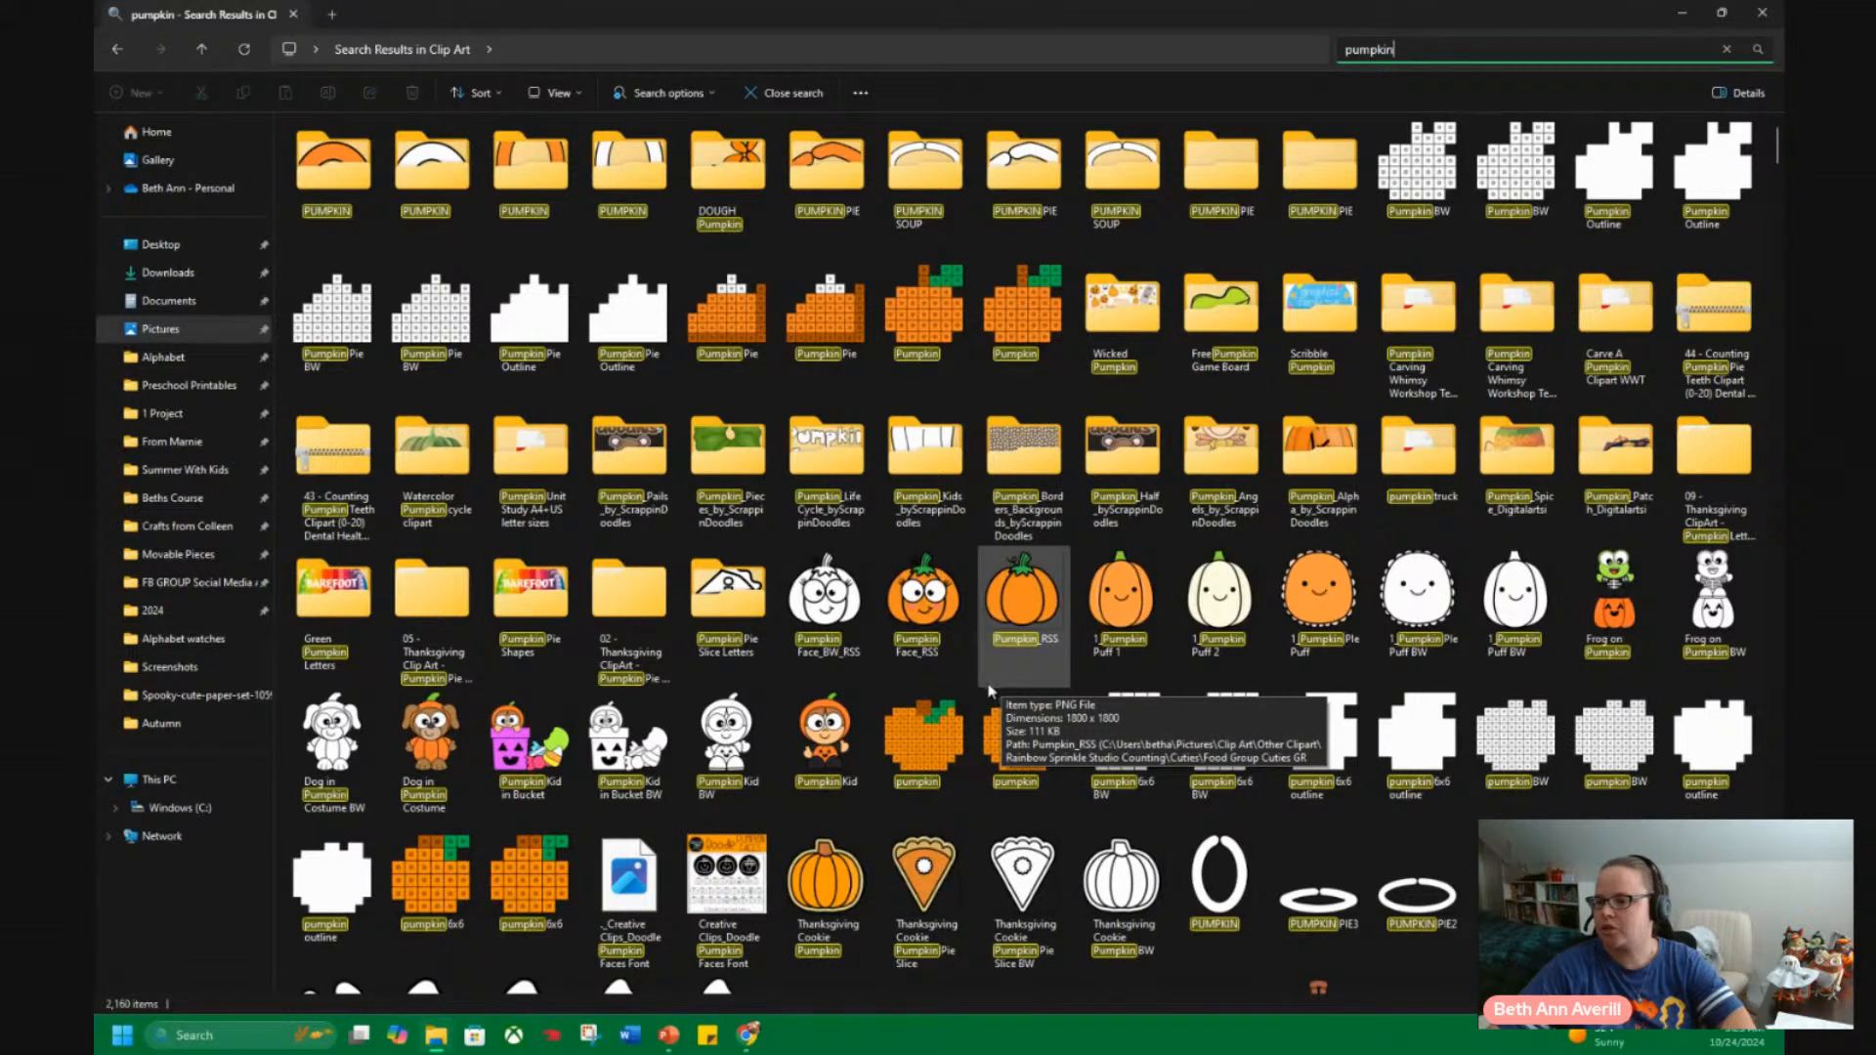
right_click(512, 606)
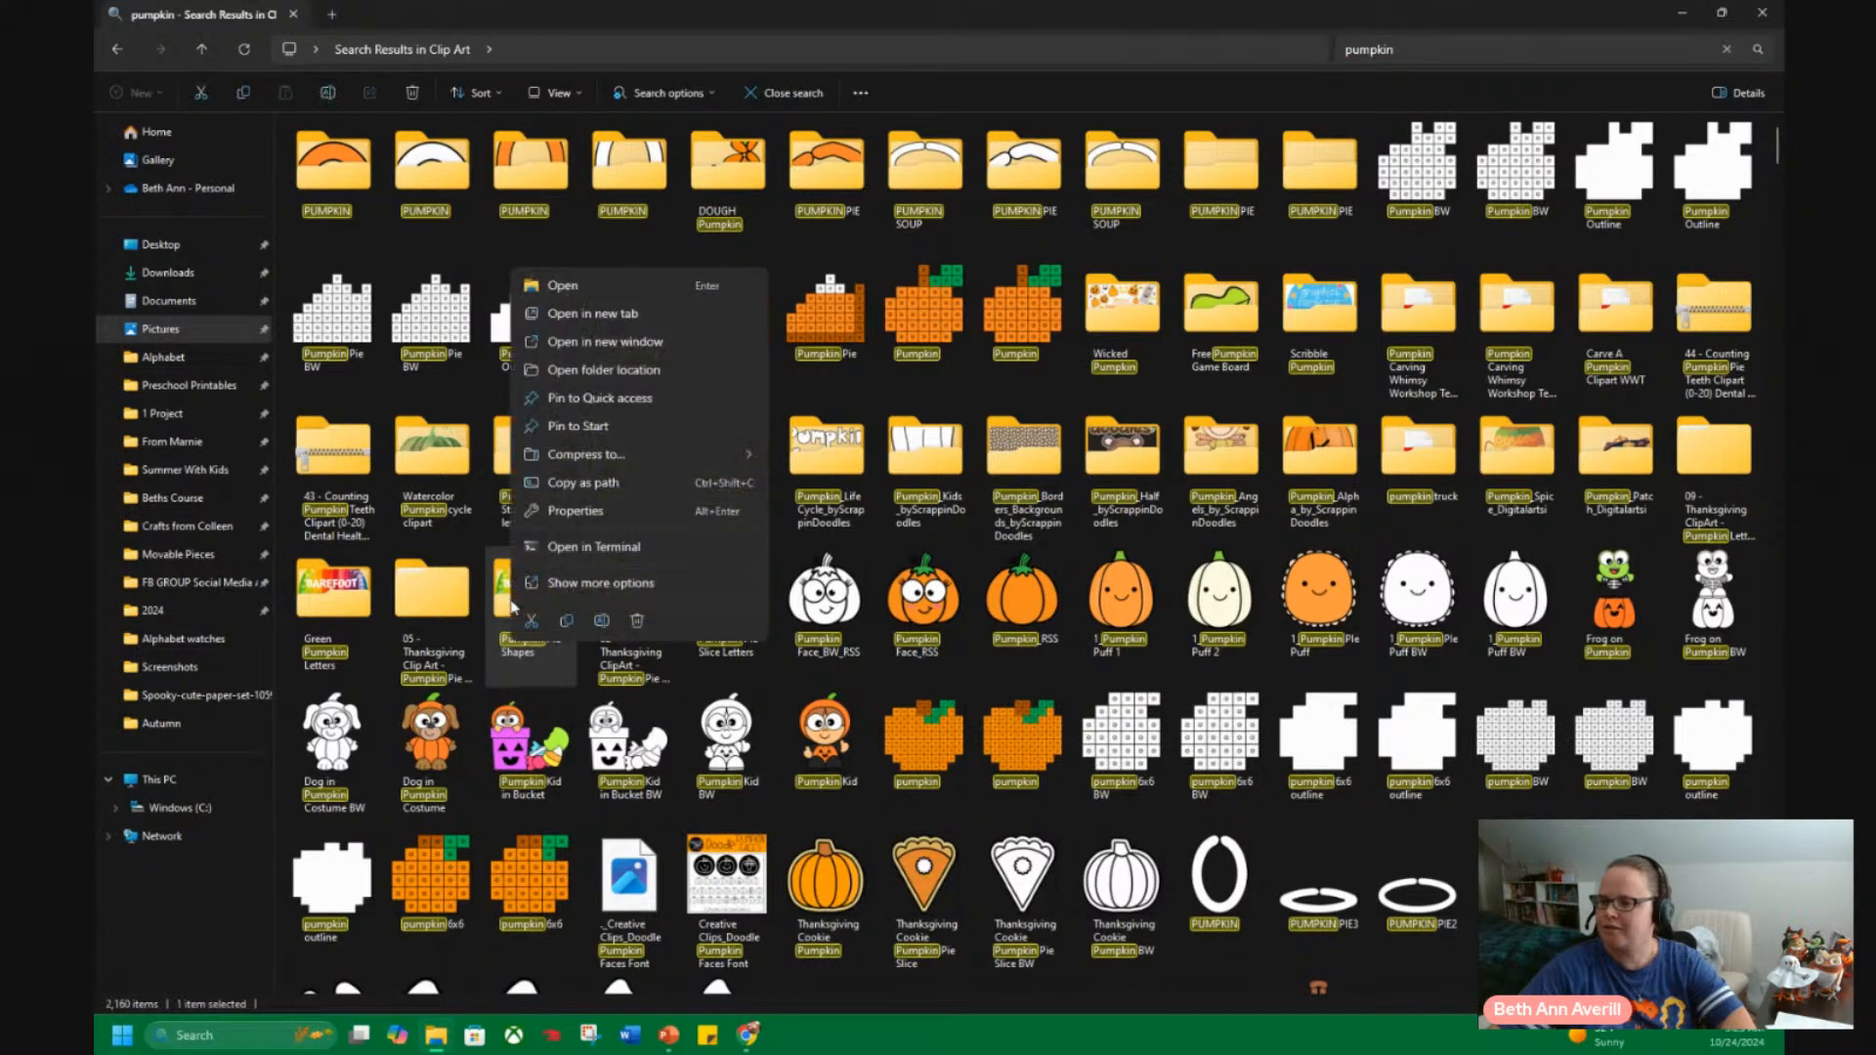
click(567, 371)
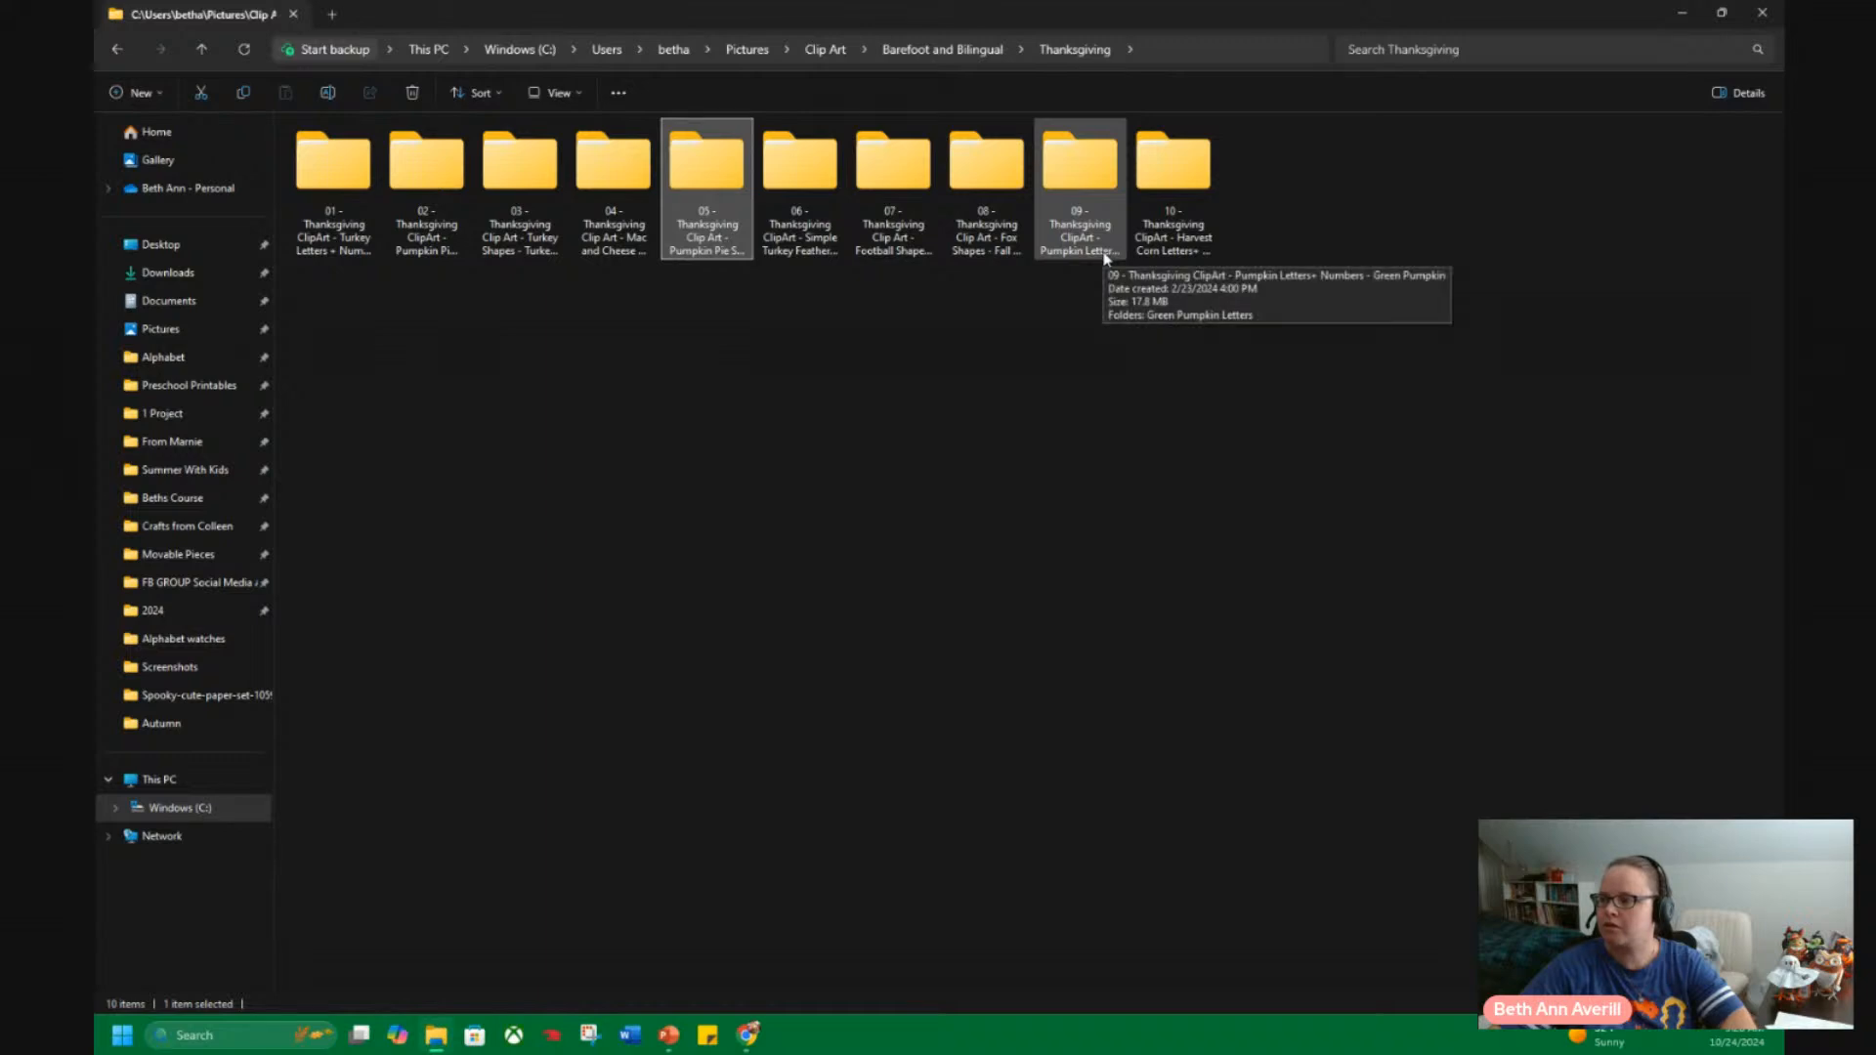
click(943, 49)
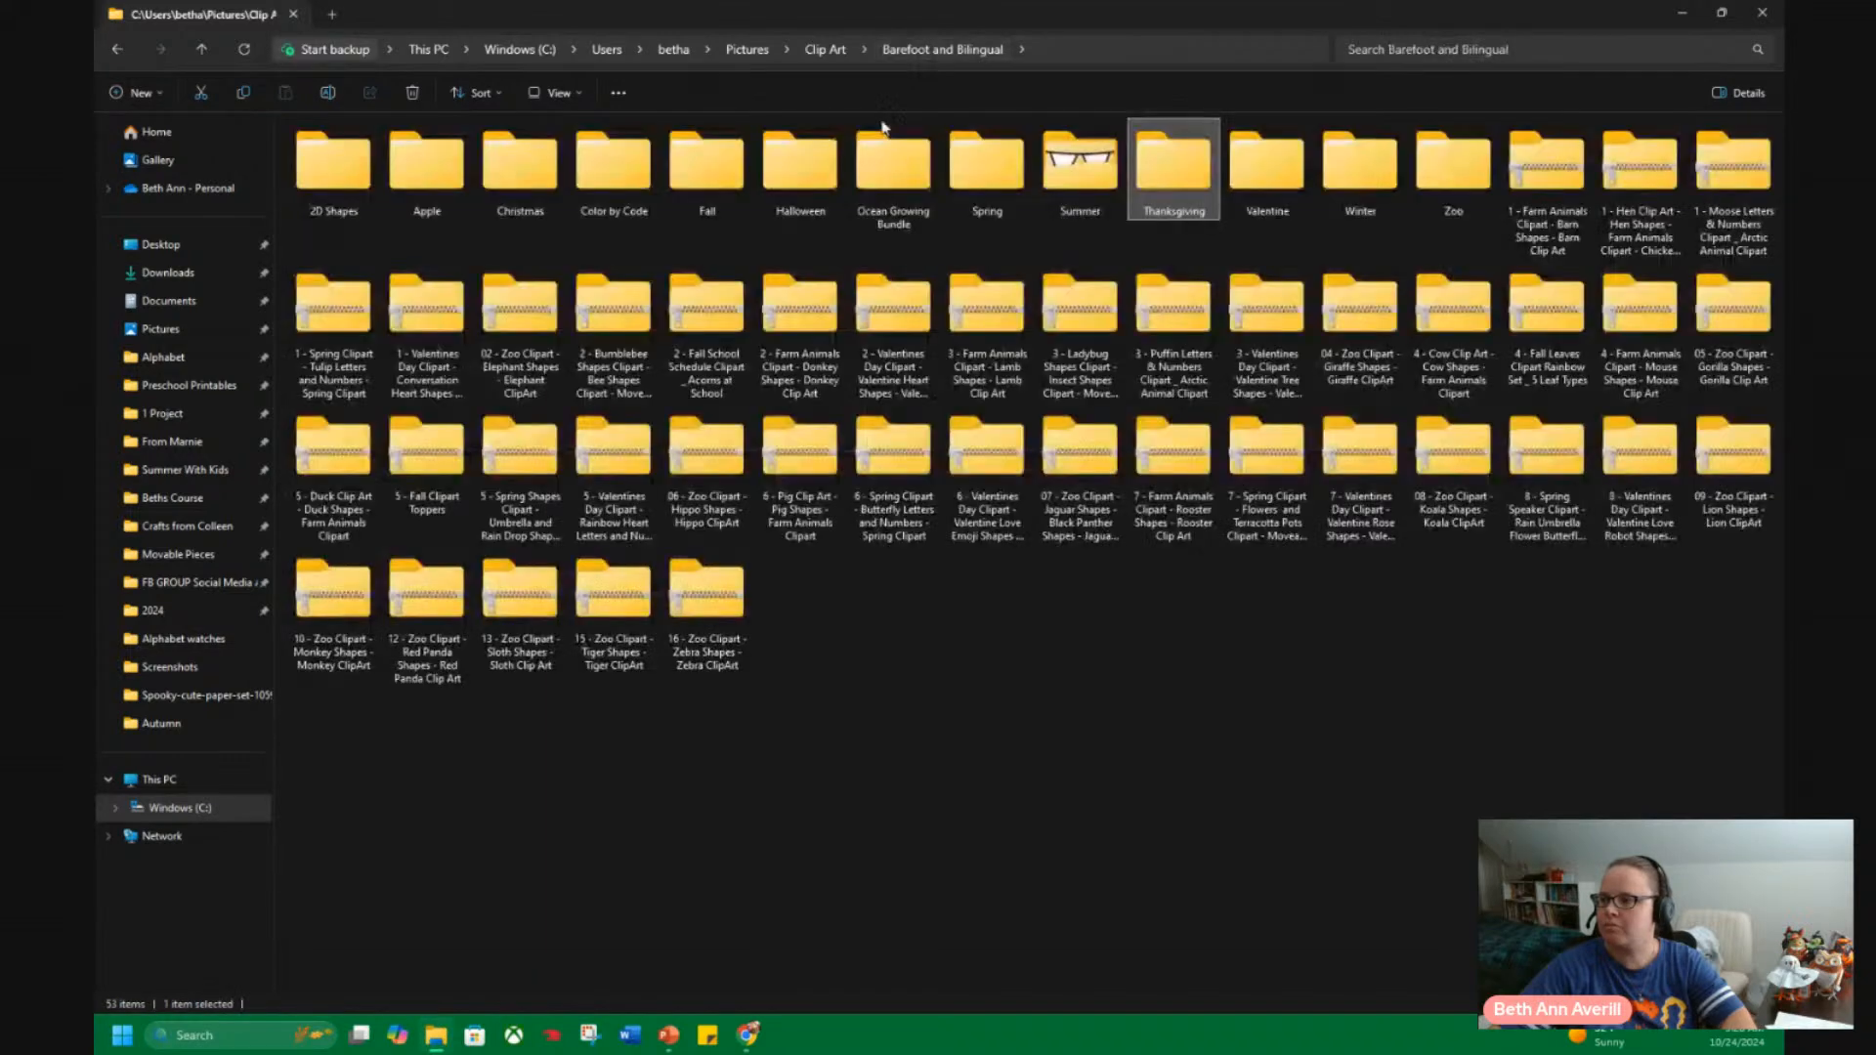
double_click(784, 181)
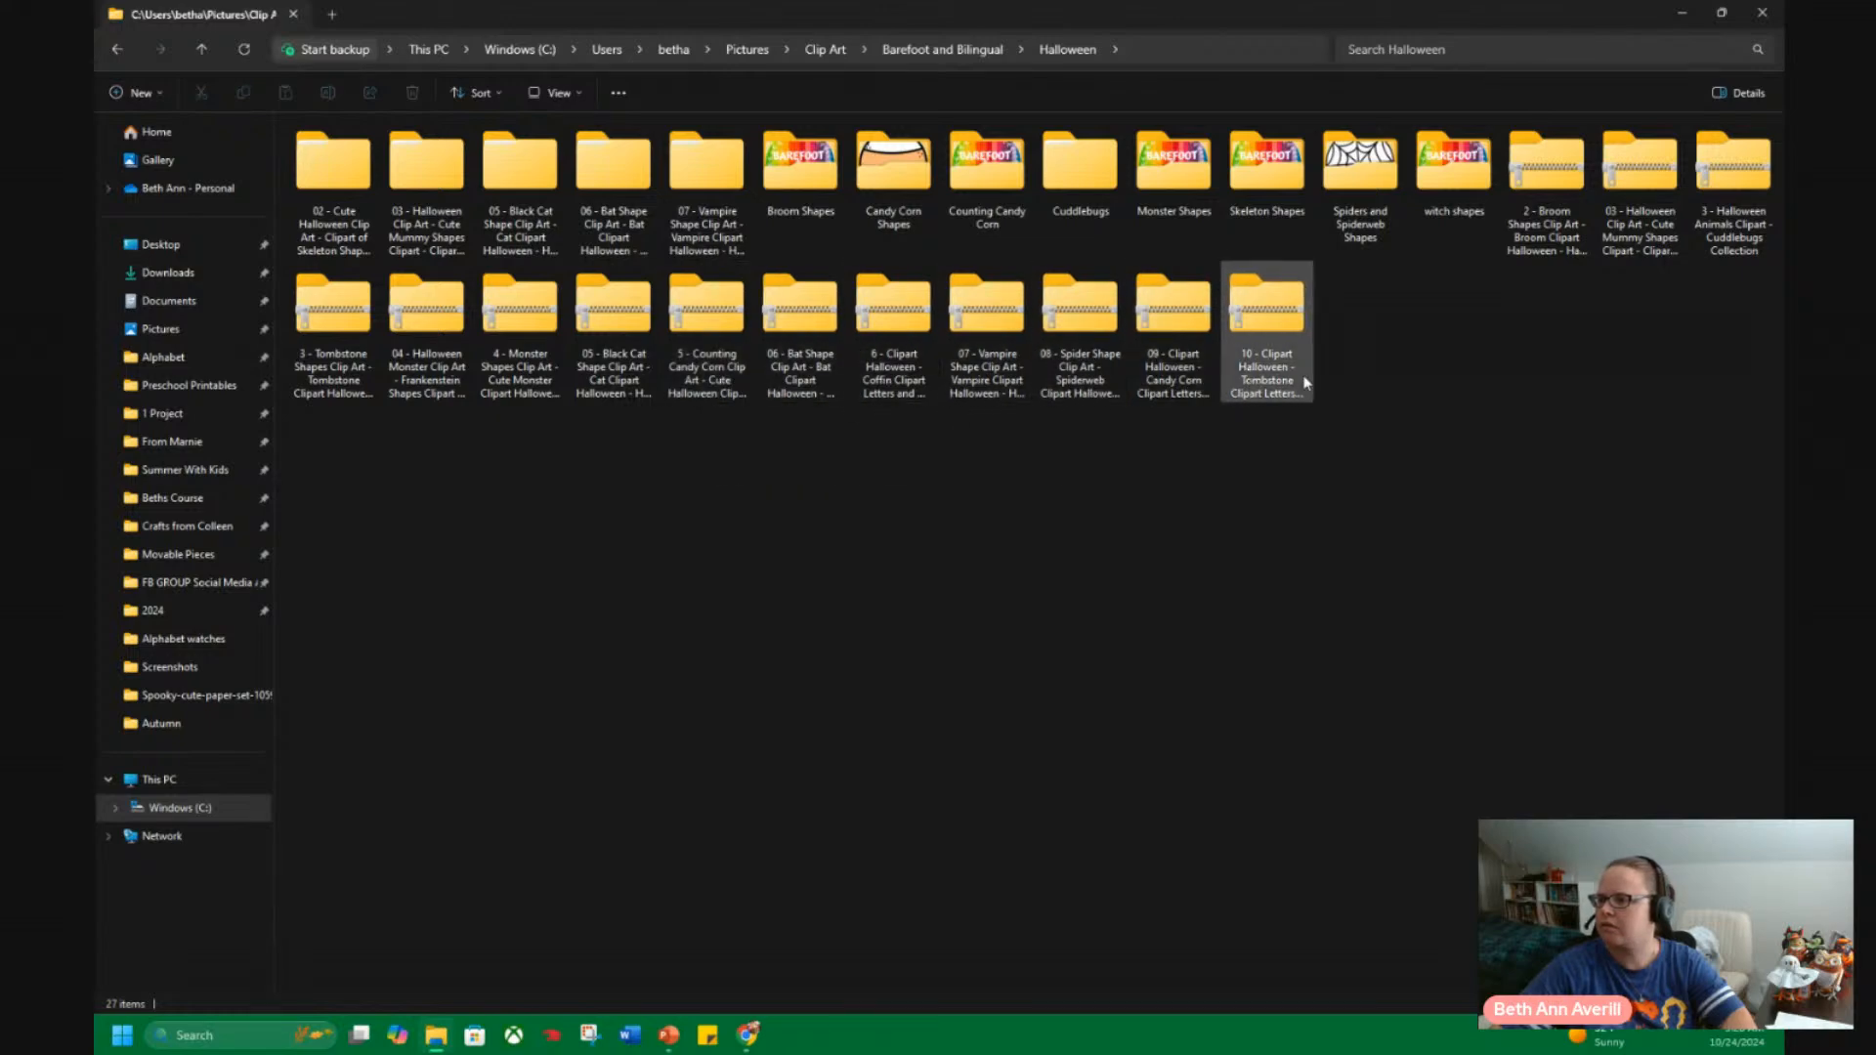
Go back from the Halloween folder through the visited folders to the "pumpkin" search results.
click(116, 48)
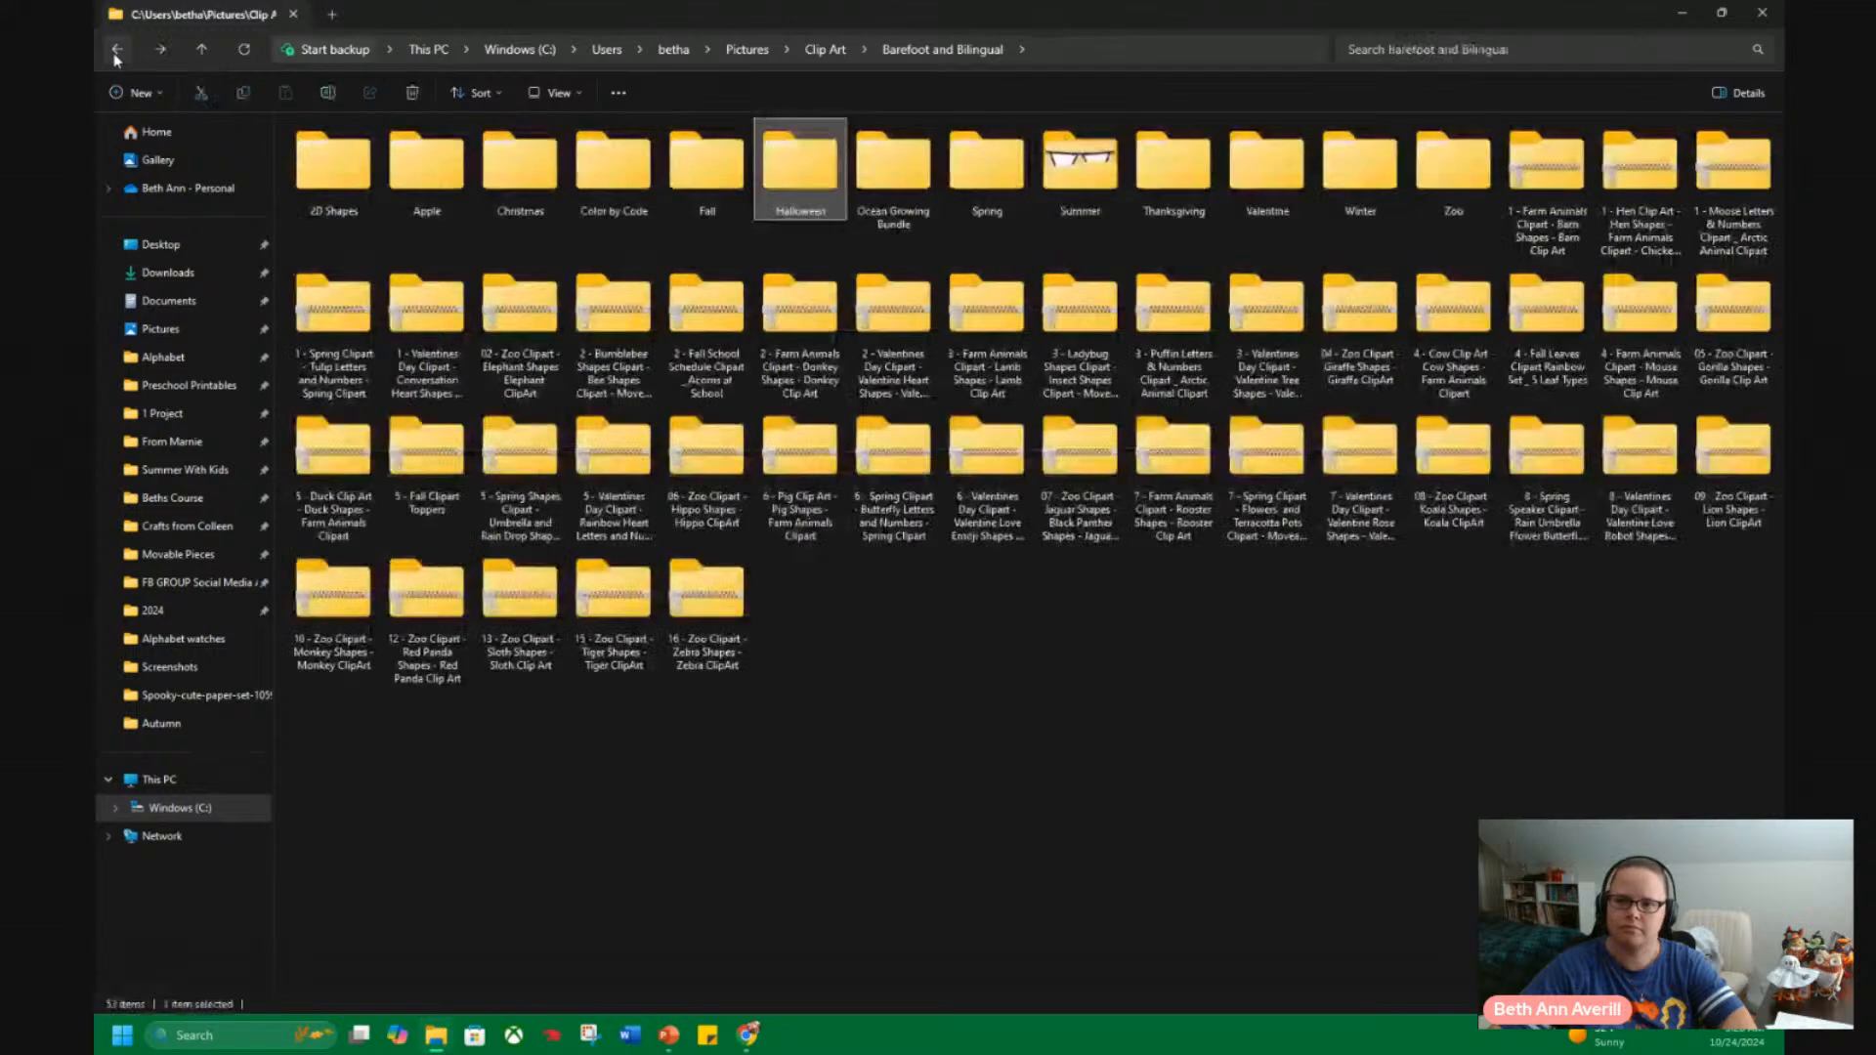
click(116, 49)
click(116, 49)
click(116, 49)
click(117, 51)
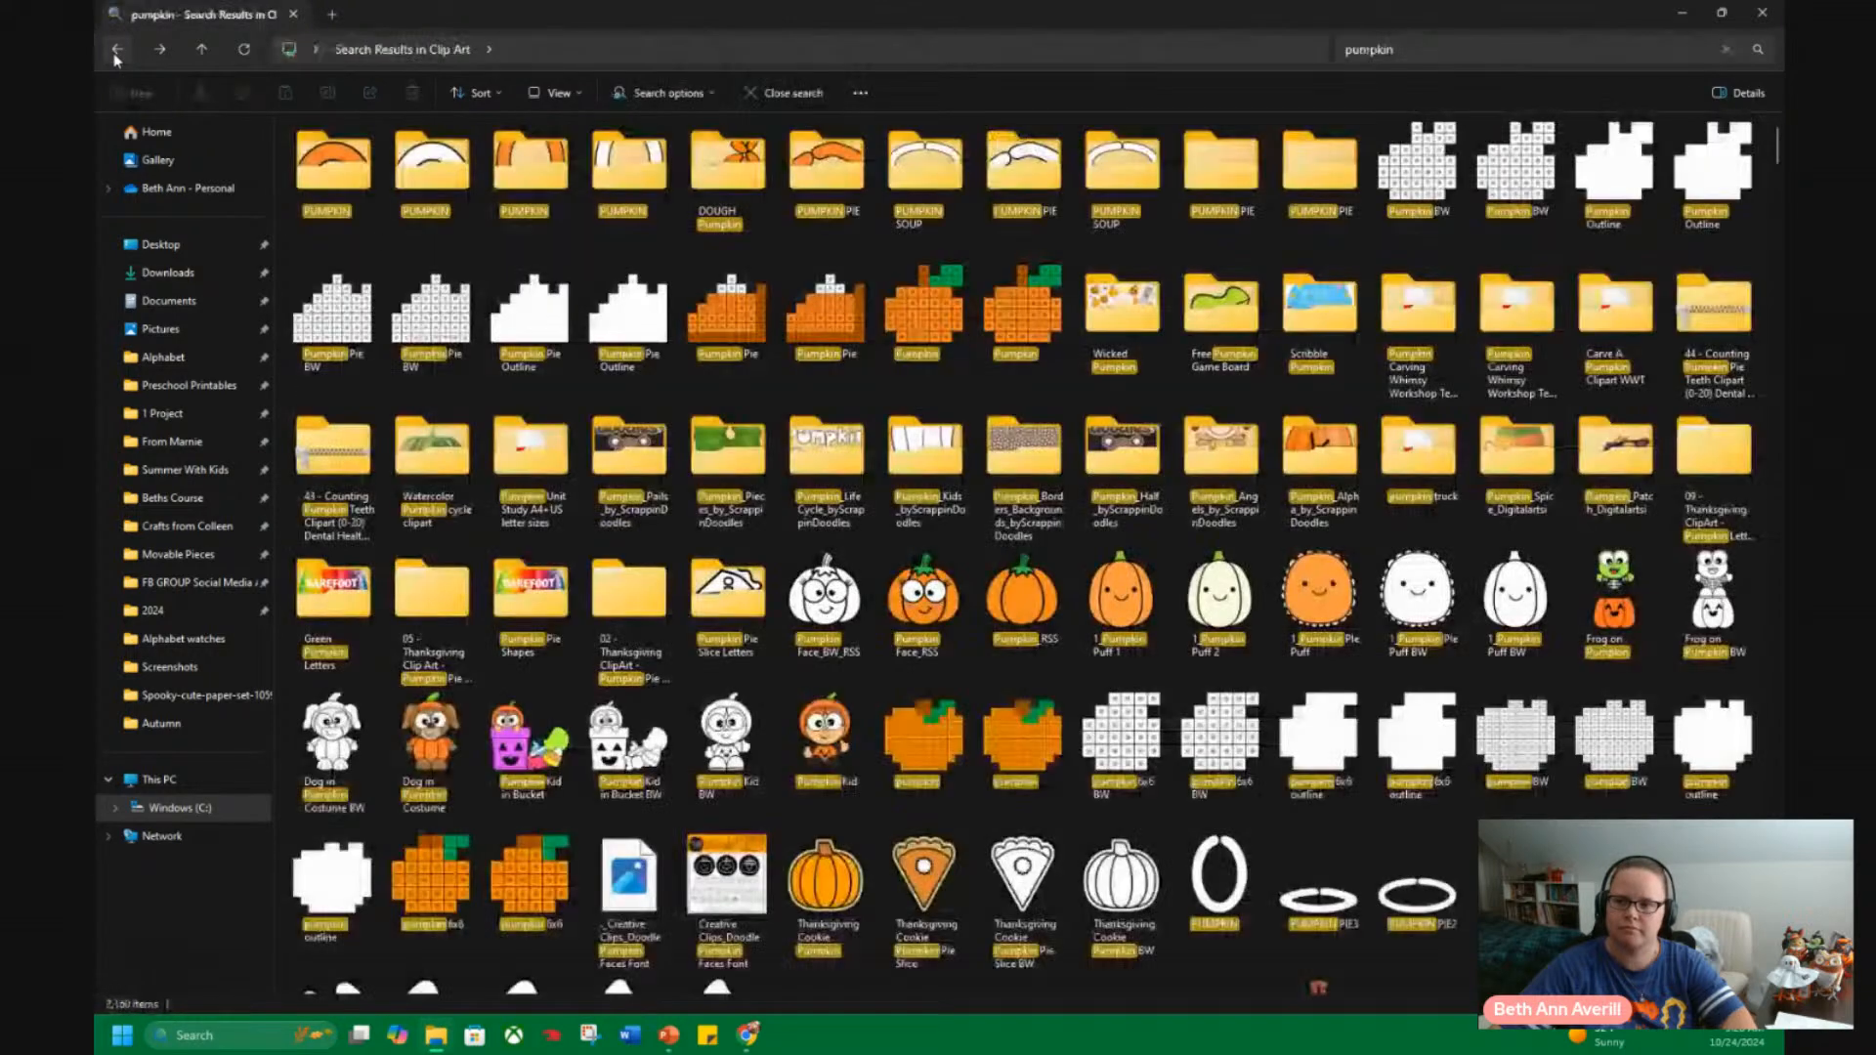
Find the orange Pumpkin_2_Triangle image among the search results and open the folder that contains it.
scroll(1158, 591, down, 3)
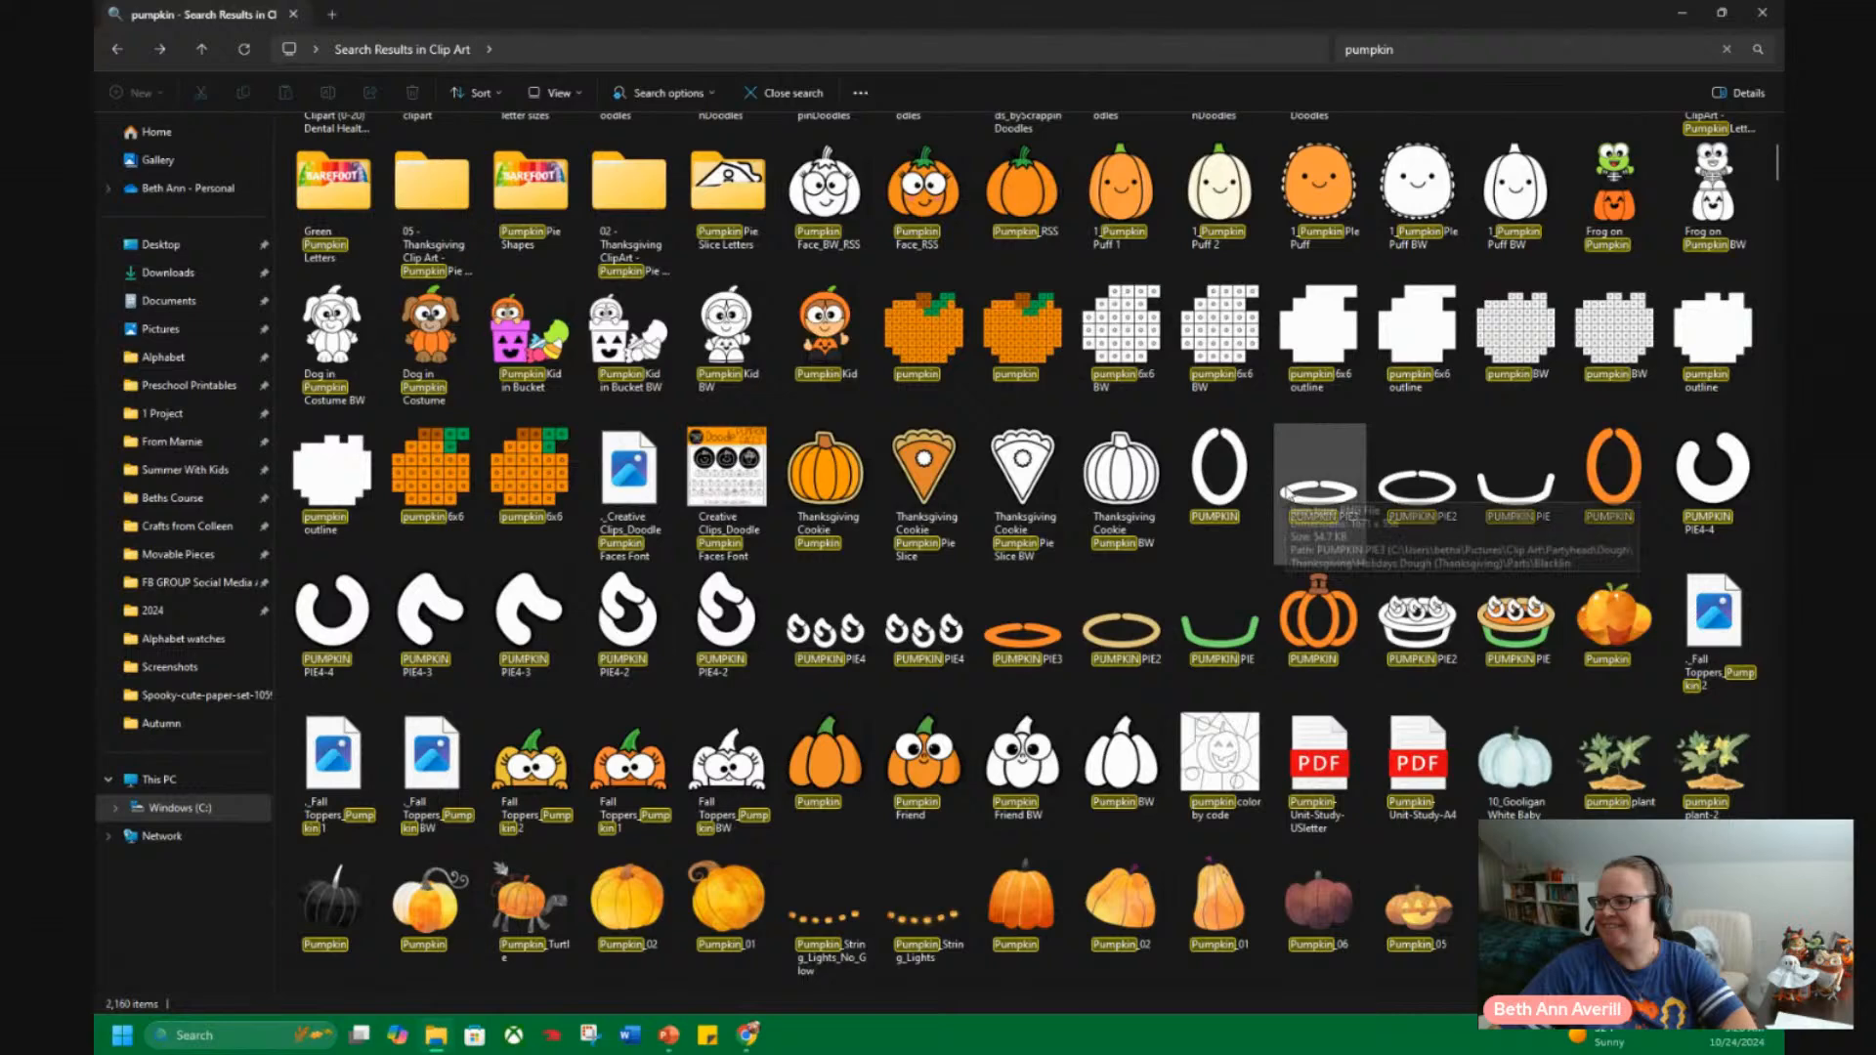
scroll(1292, 492, down, 3)
scroll(848, 444, down, 3)
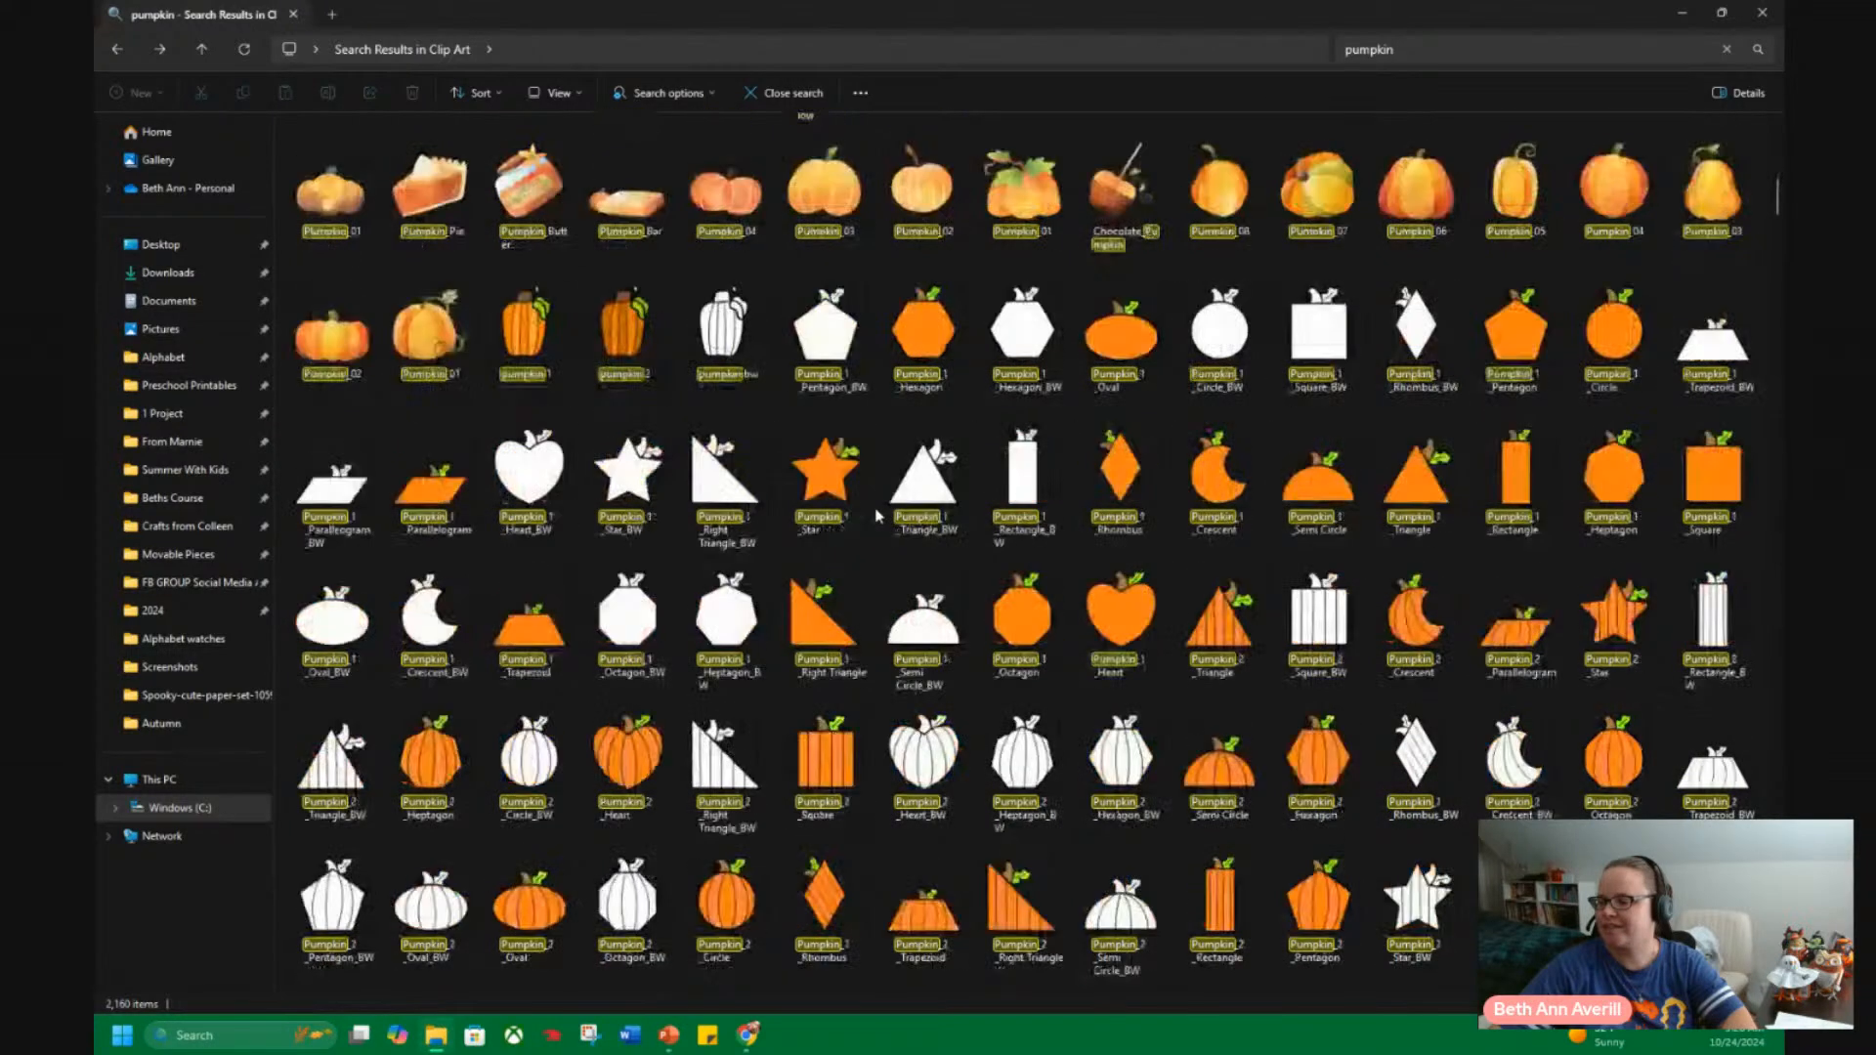
right_click(1228, 625)
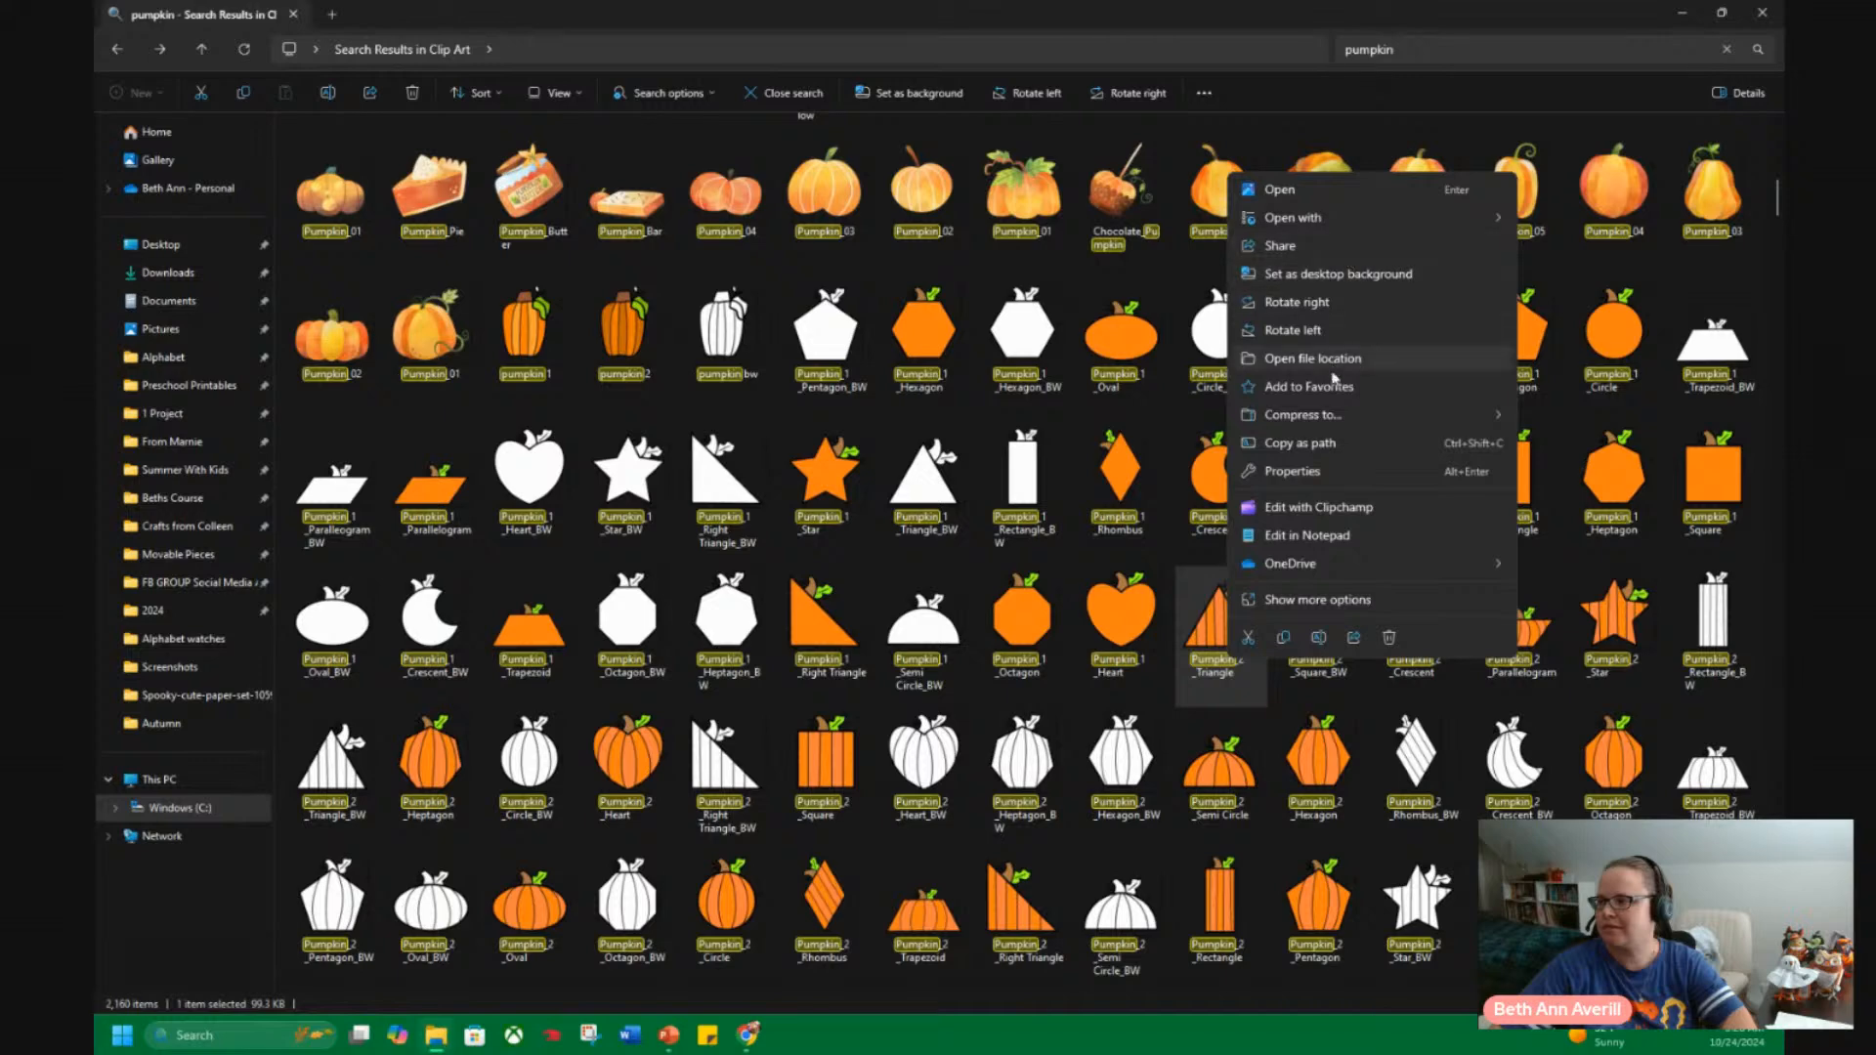
click(1341, 360)
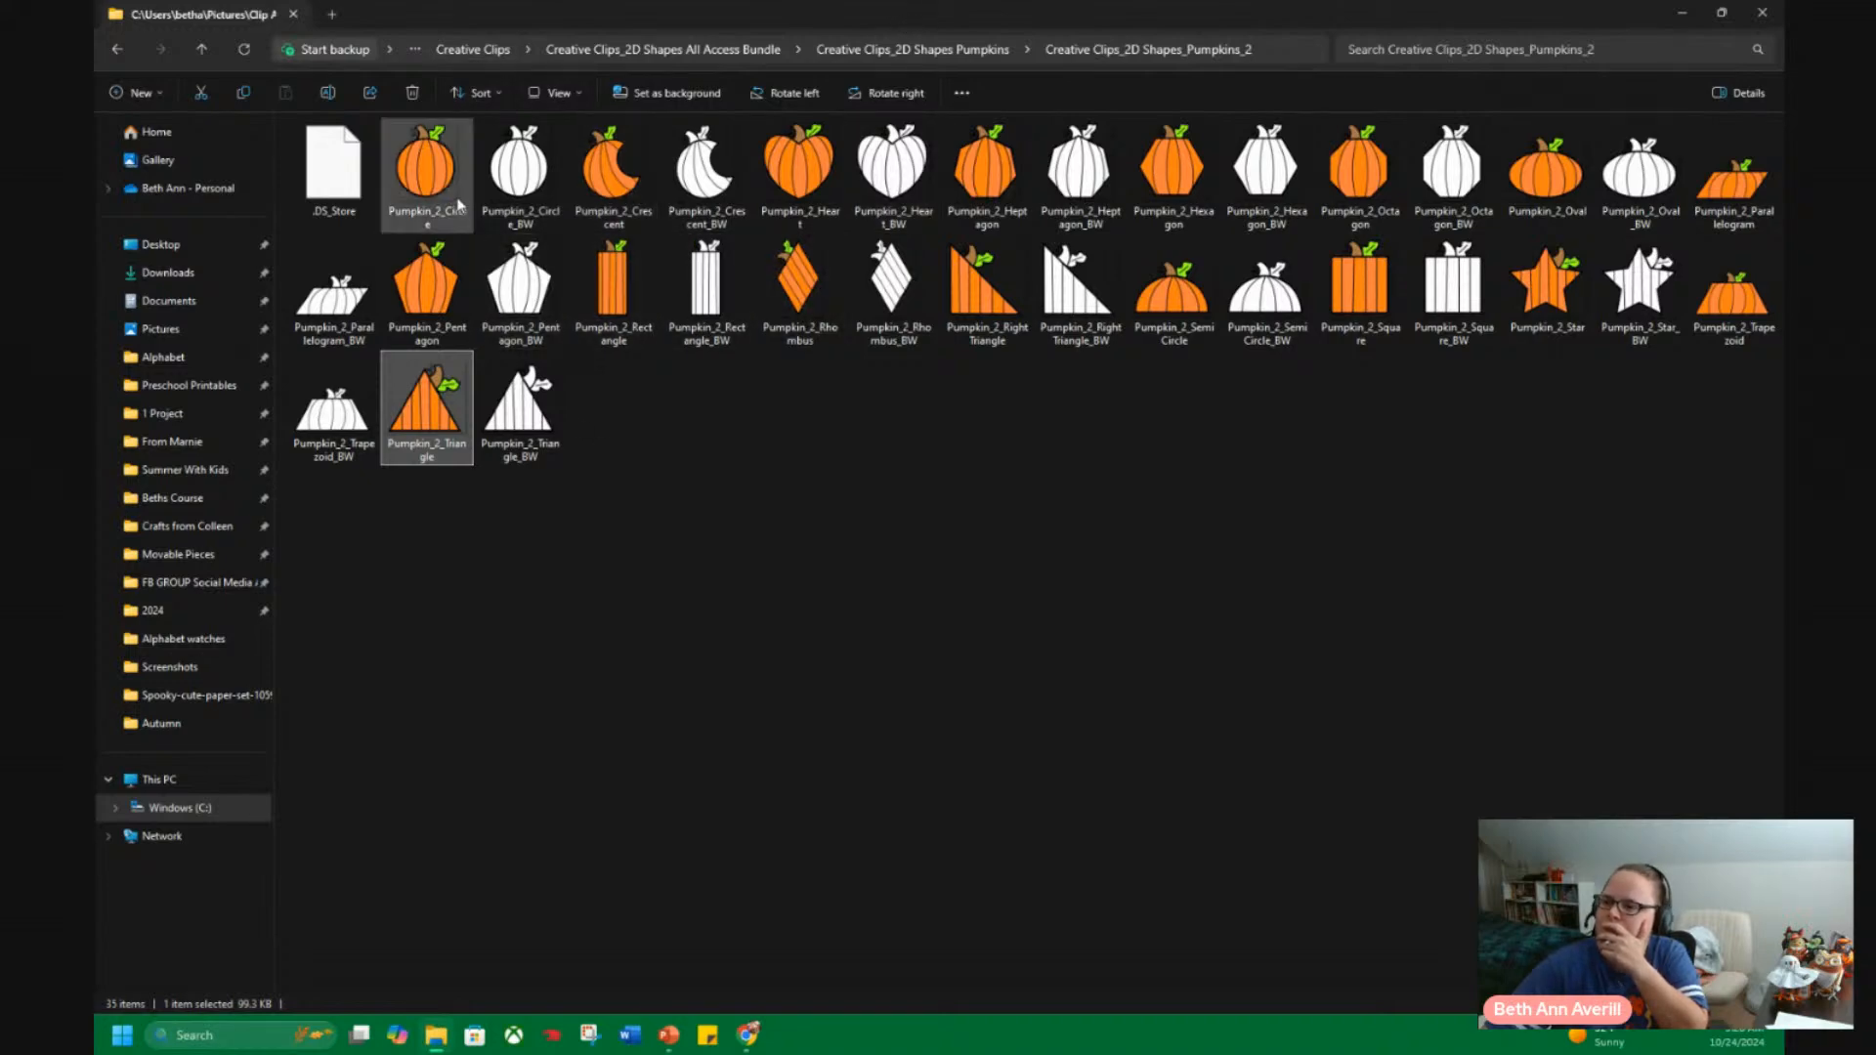
Shrink the folder window over the presentation and insert the orange Pumpkin_2 circle and crescent images into the four-card slide.
drag(977, 27, 95, 68)
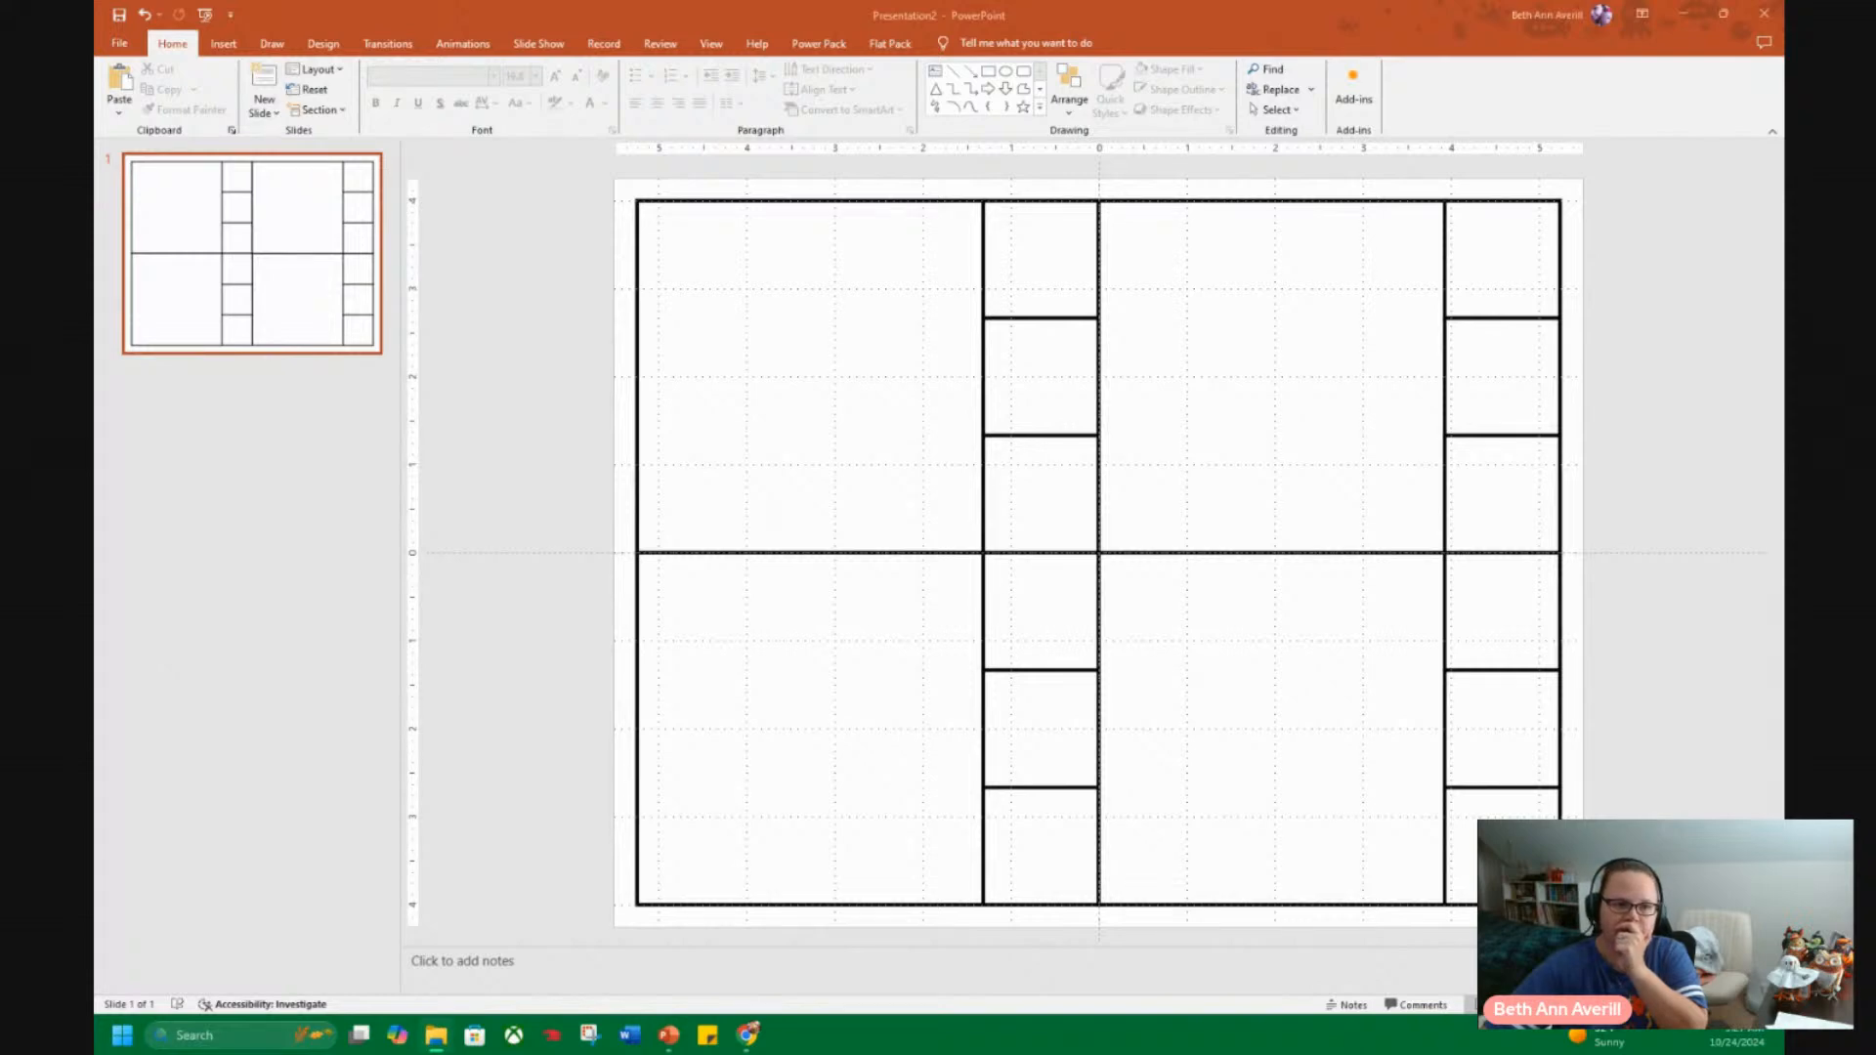
drag(96, 645, 1024, 540)
drag(98, 313, 466, 101)
drag(747, 253, 1422, 430)
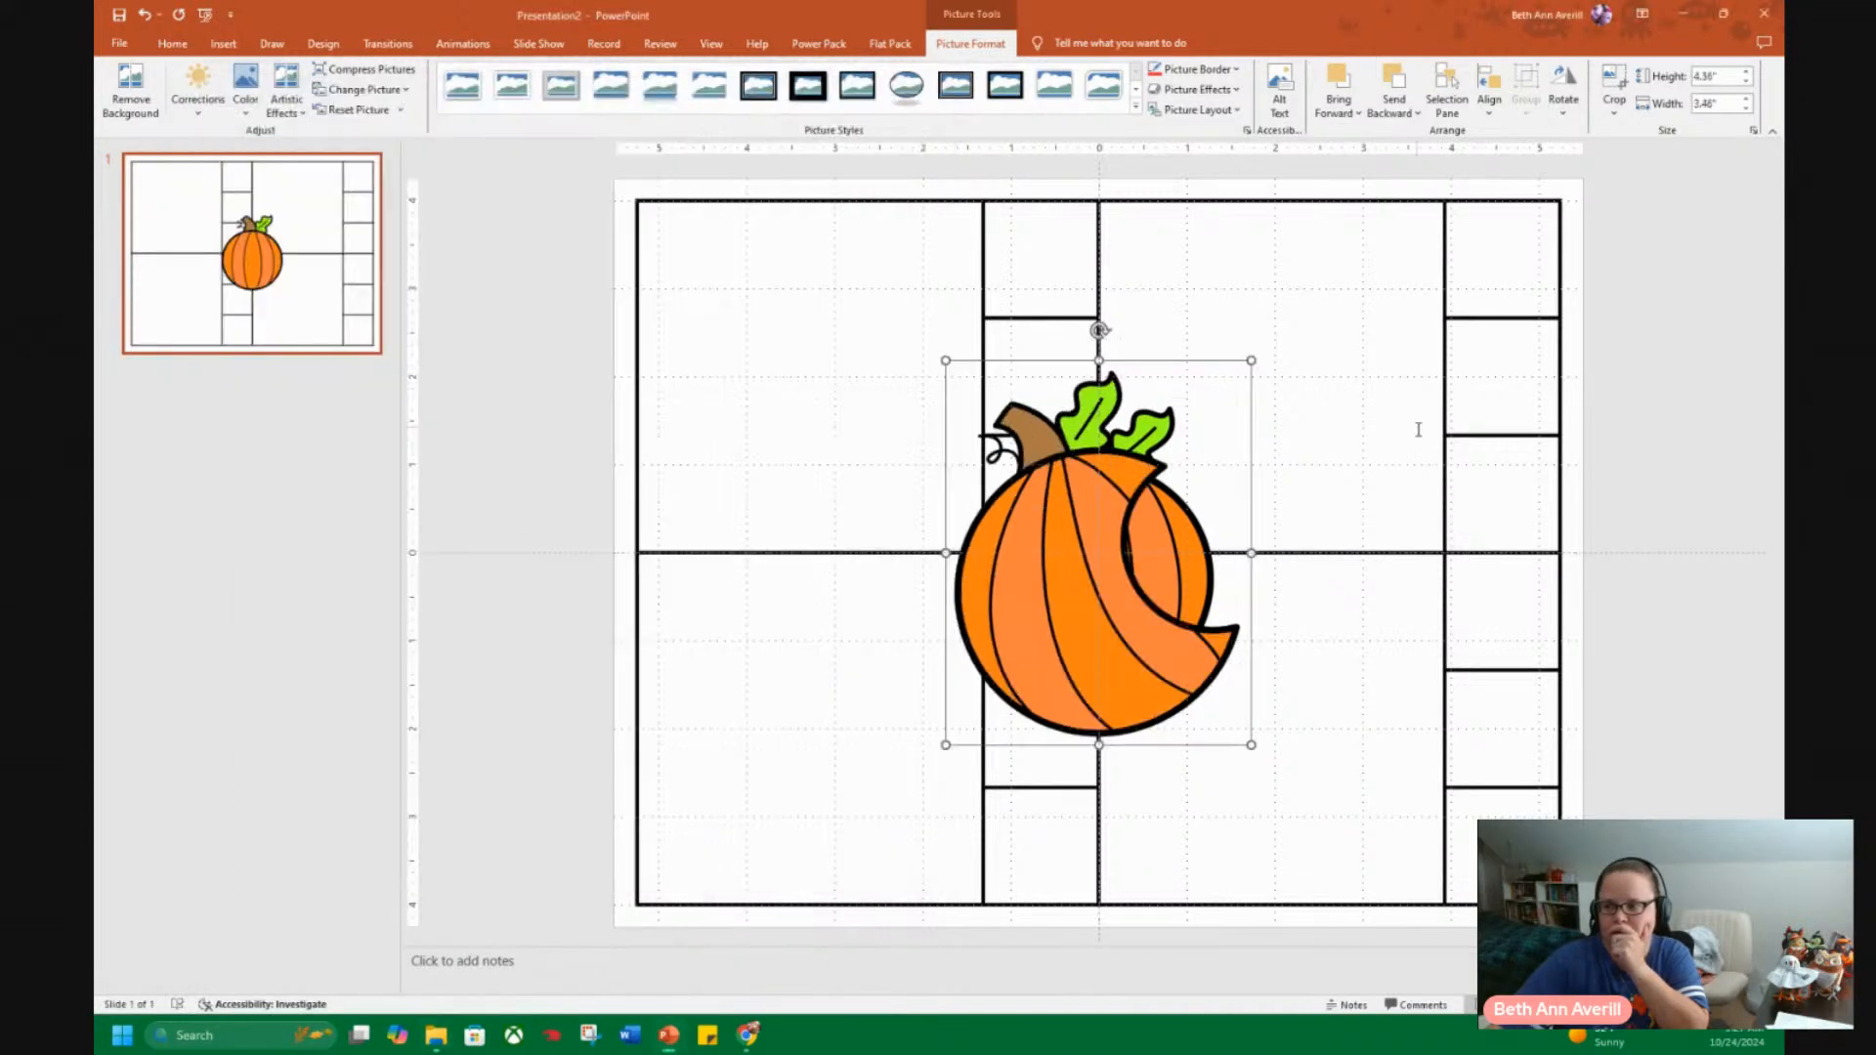
Insert the orange Pumpkin_2_Heart and Pumpkin_2_Hexagon images from the folder into the slide.
click(432, 1038)
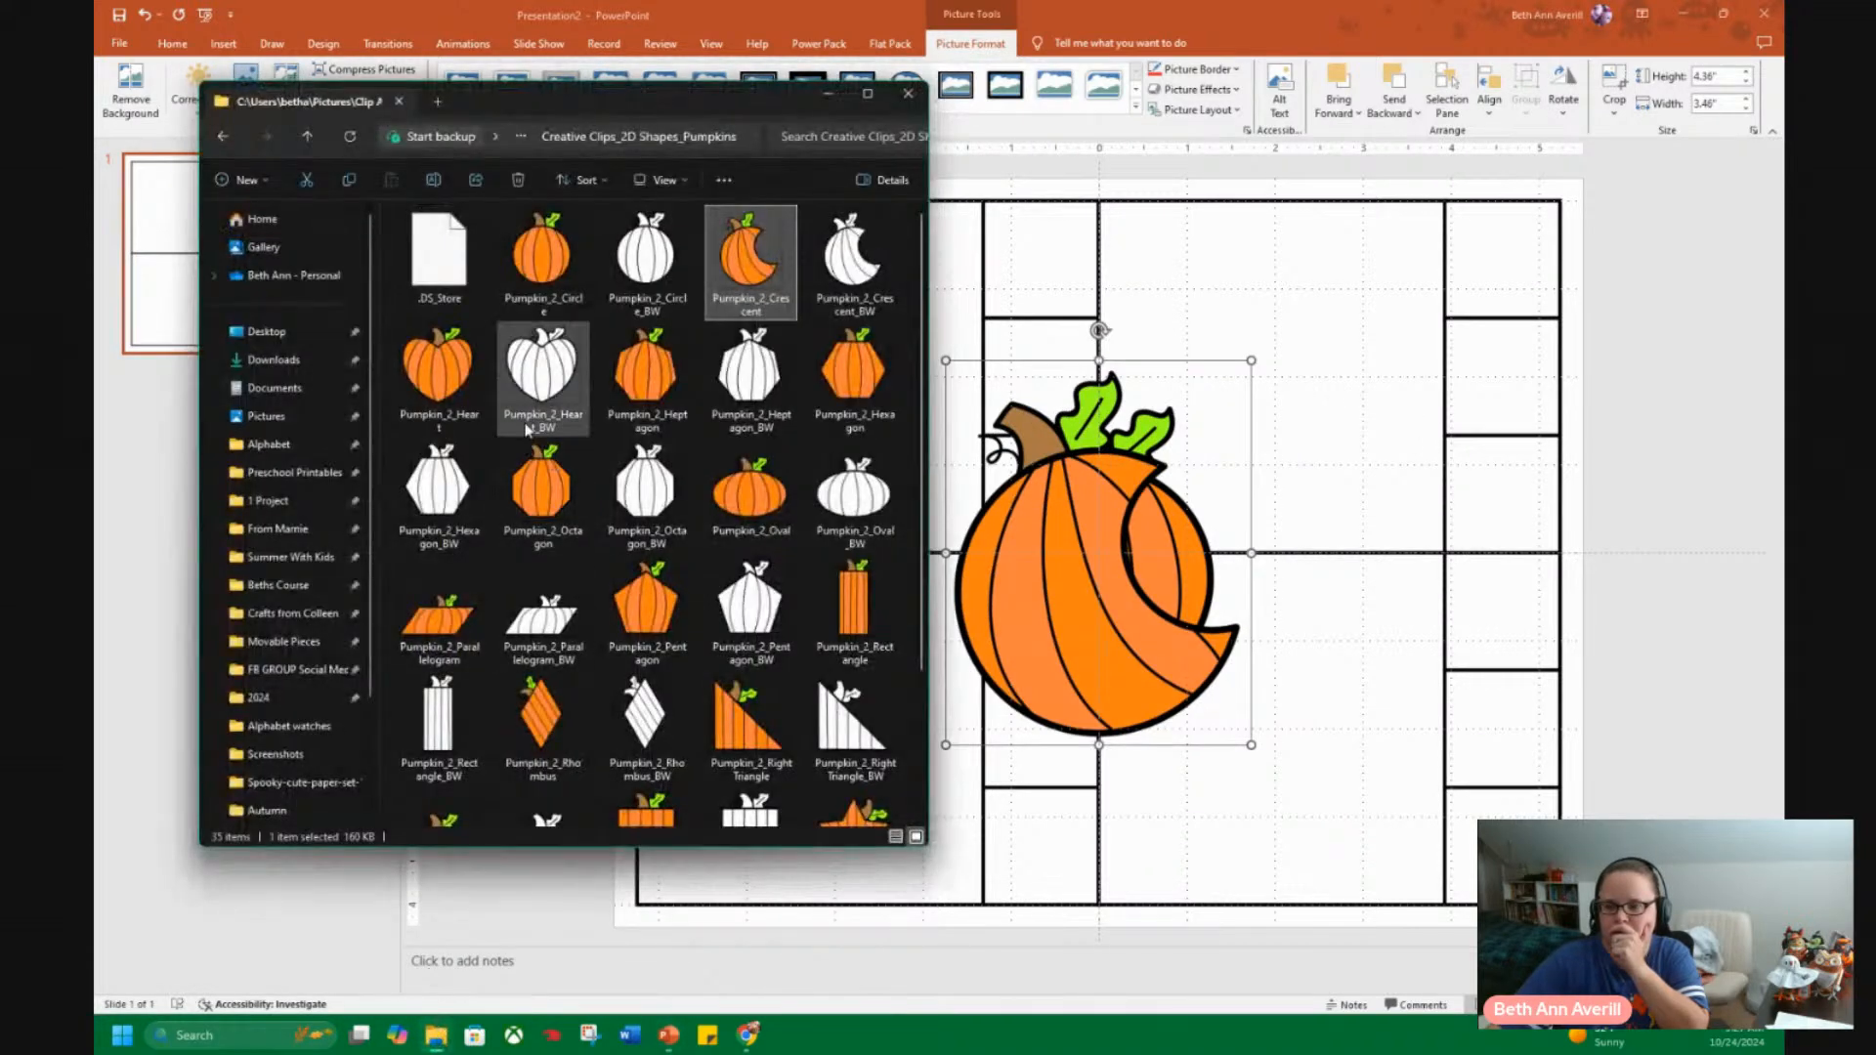
drag(439, 376, 1270, 563)
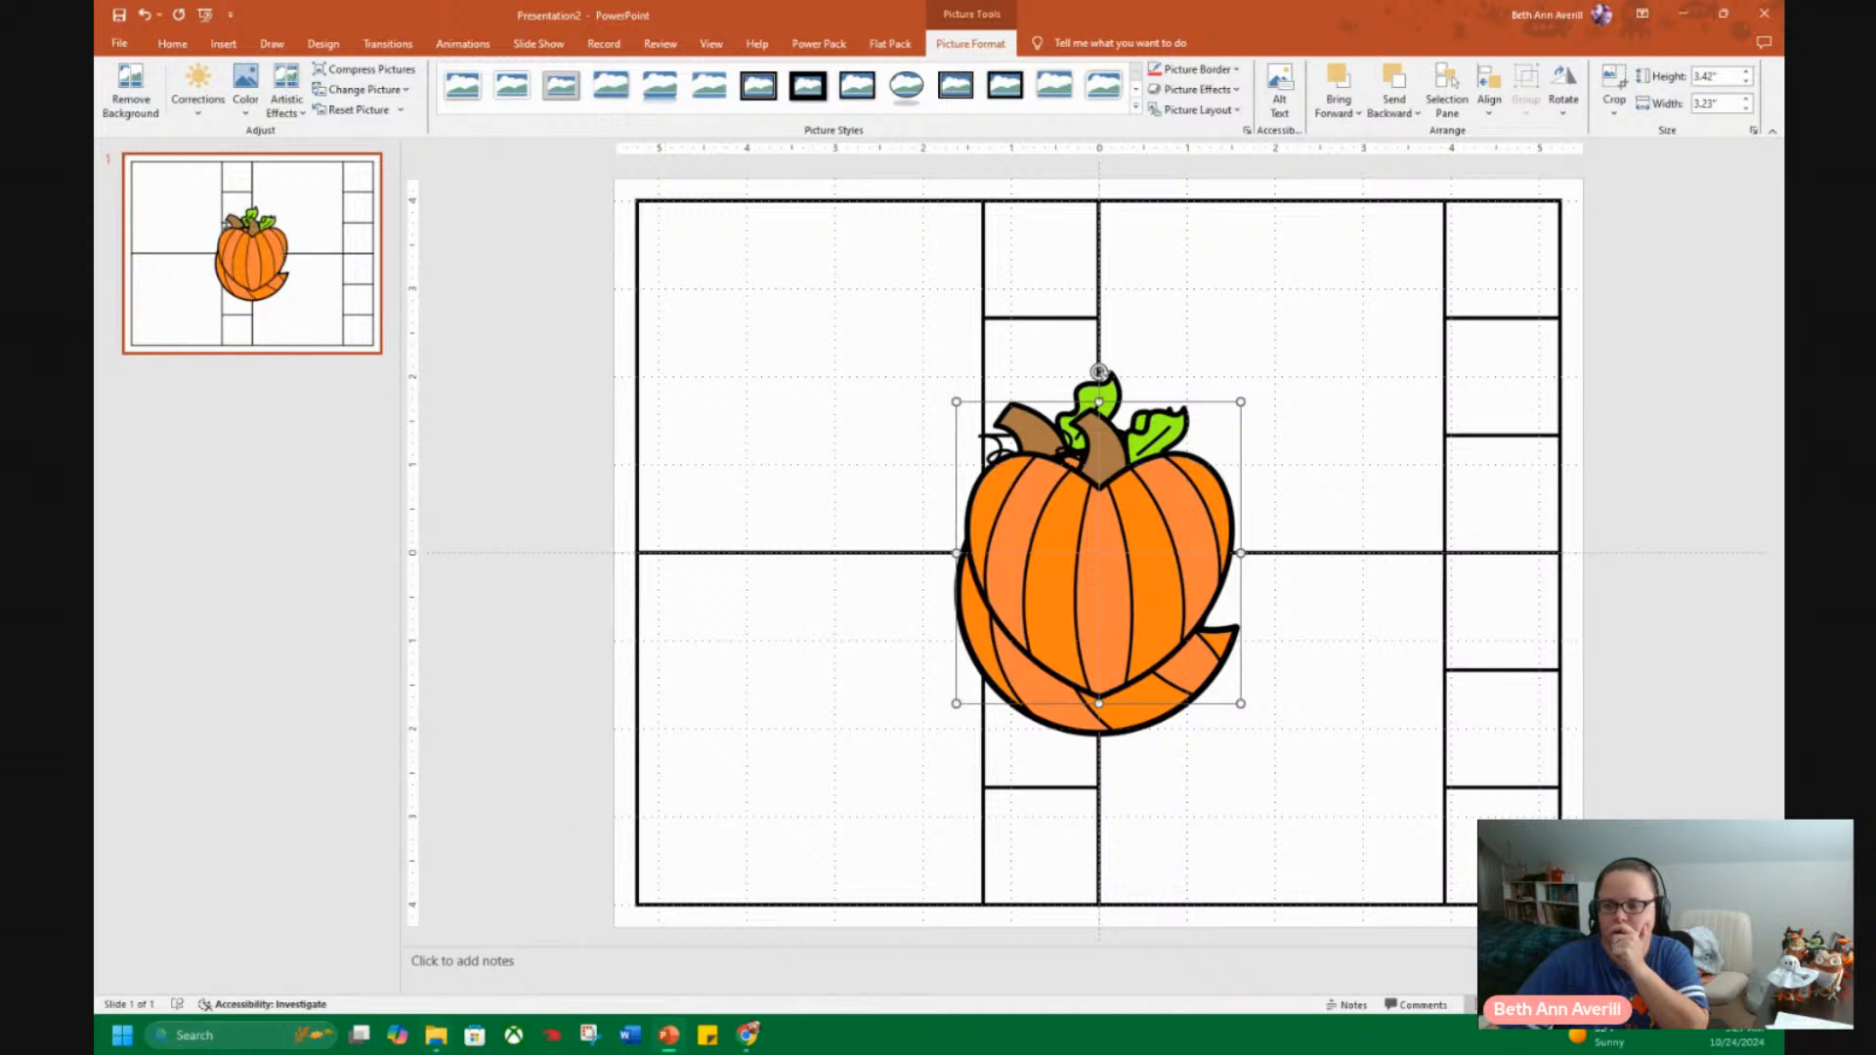
click(434, 1038)
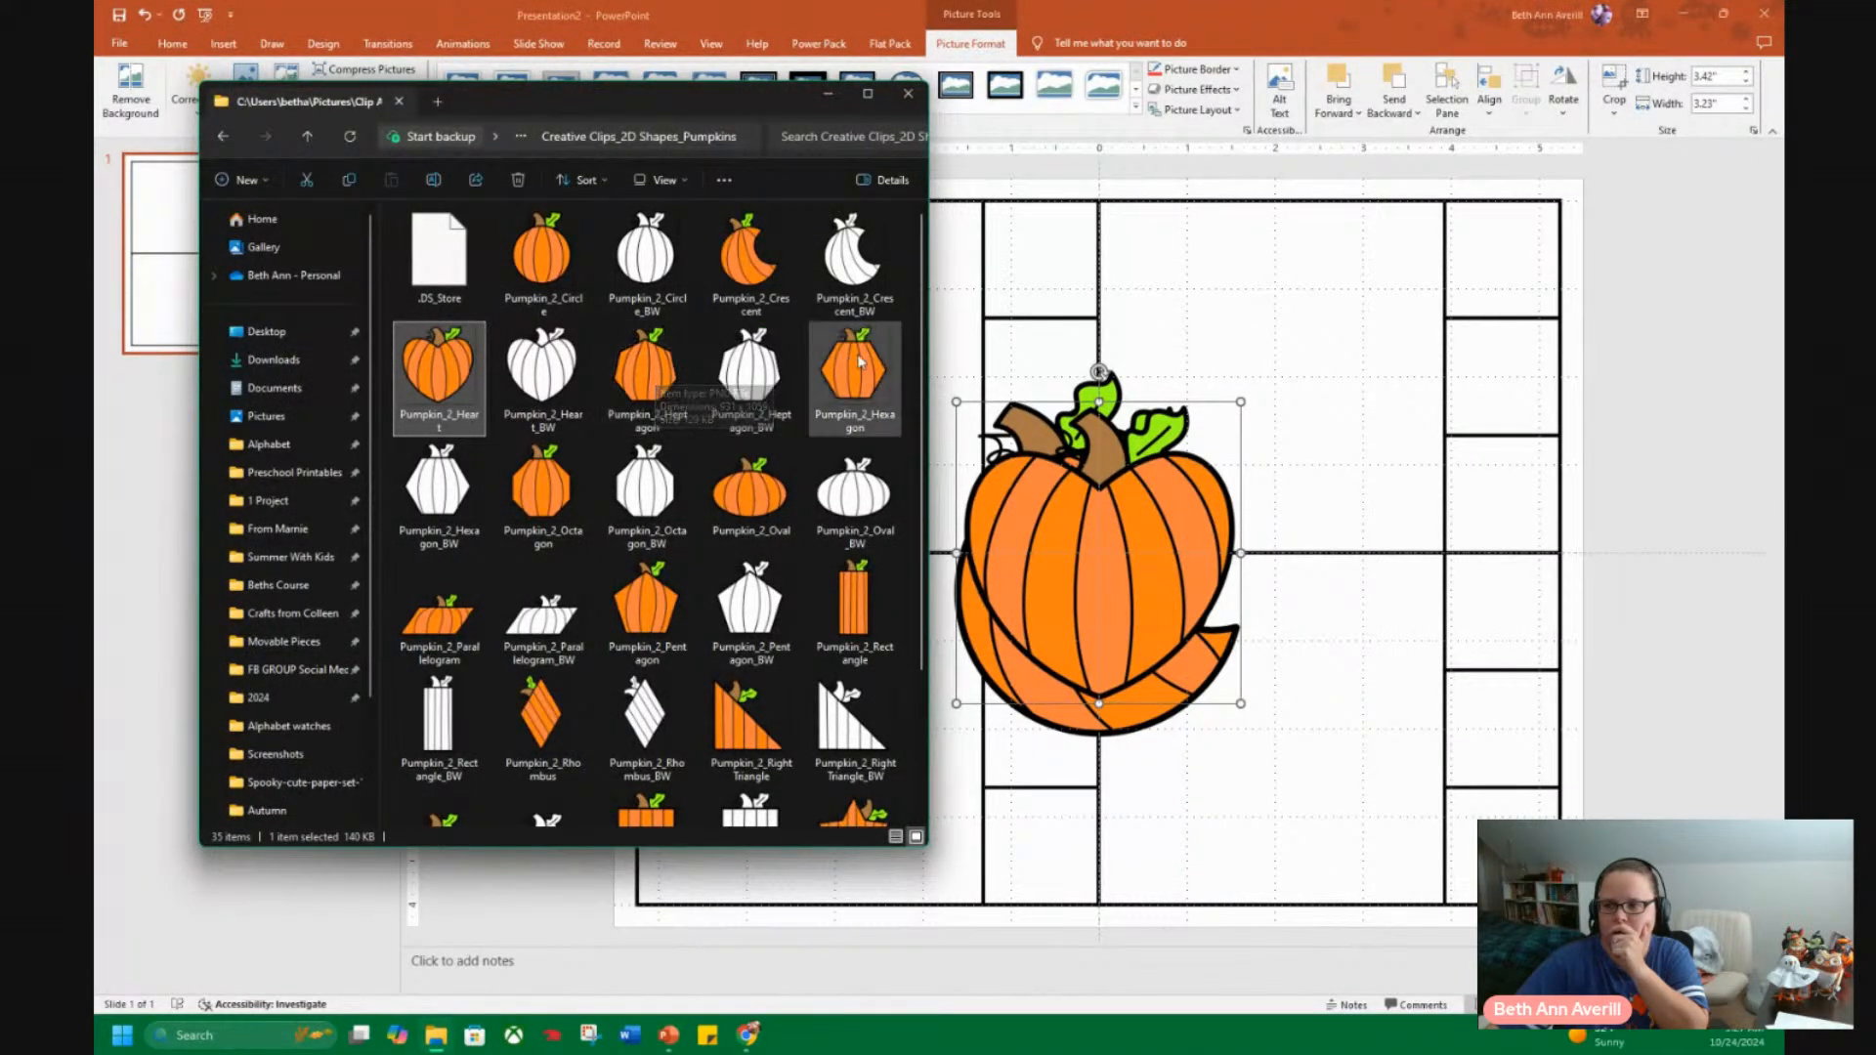
drag(856, 369, 1292, 535)
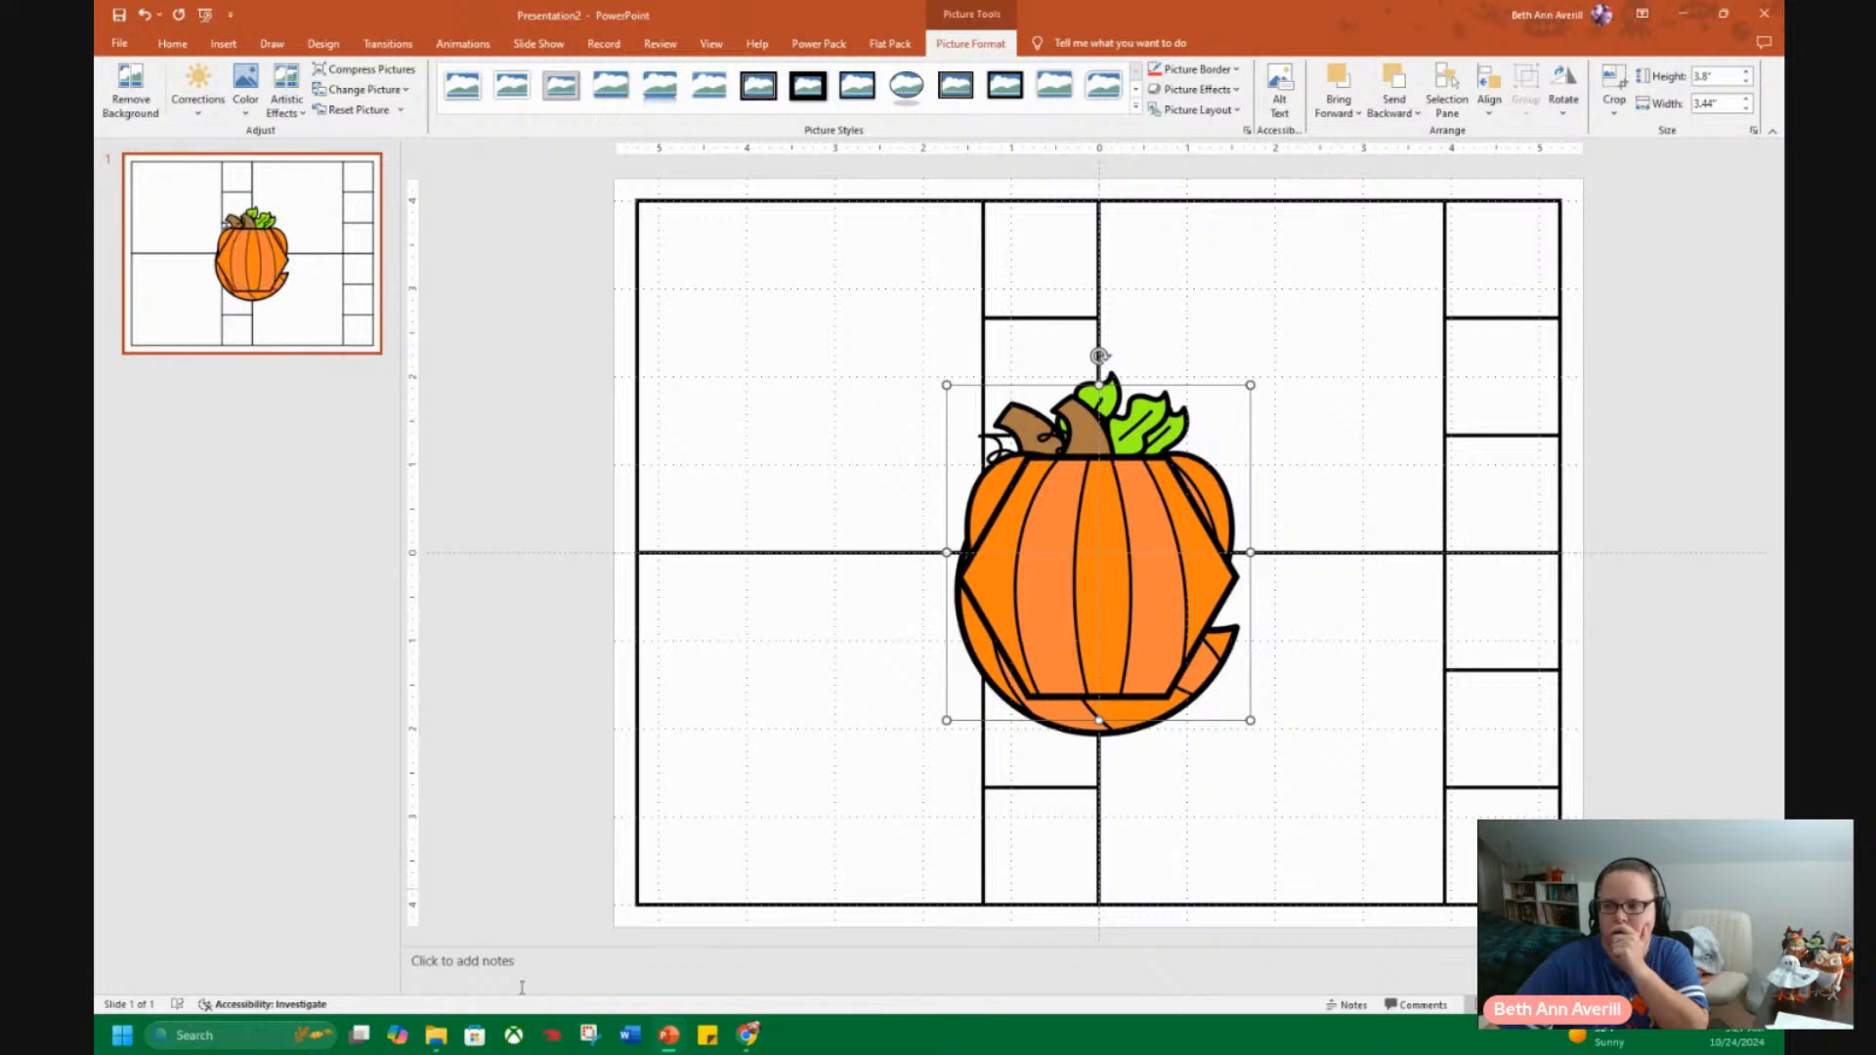
Place one pumpkin per card: circle upper left, heart upper right, hexagon lower left and crescent lower right.
drag(1079, 640, 811, 755)
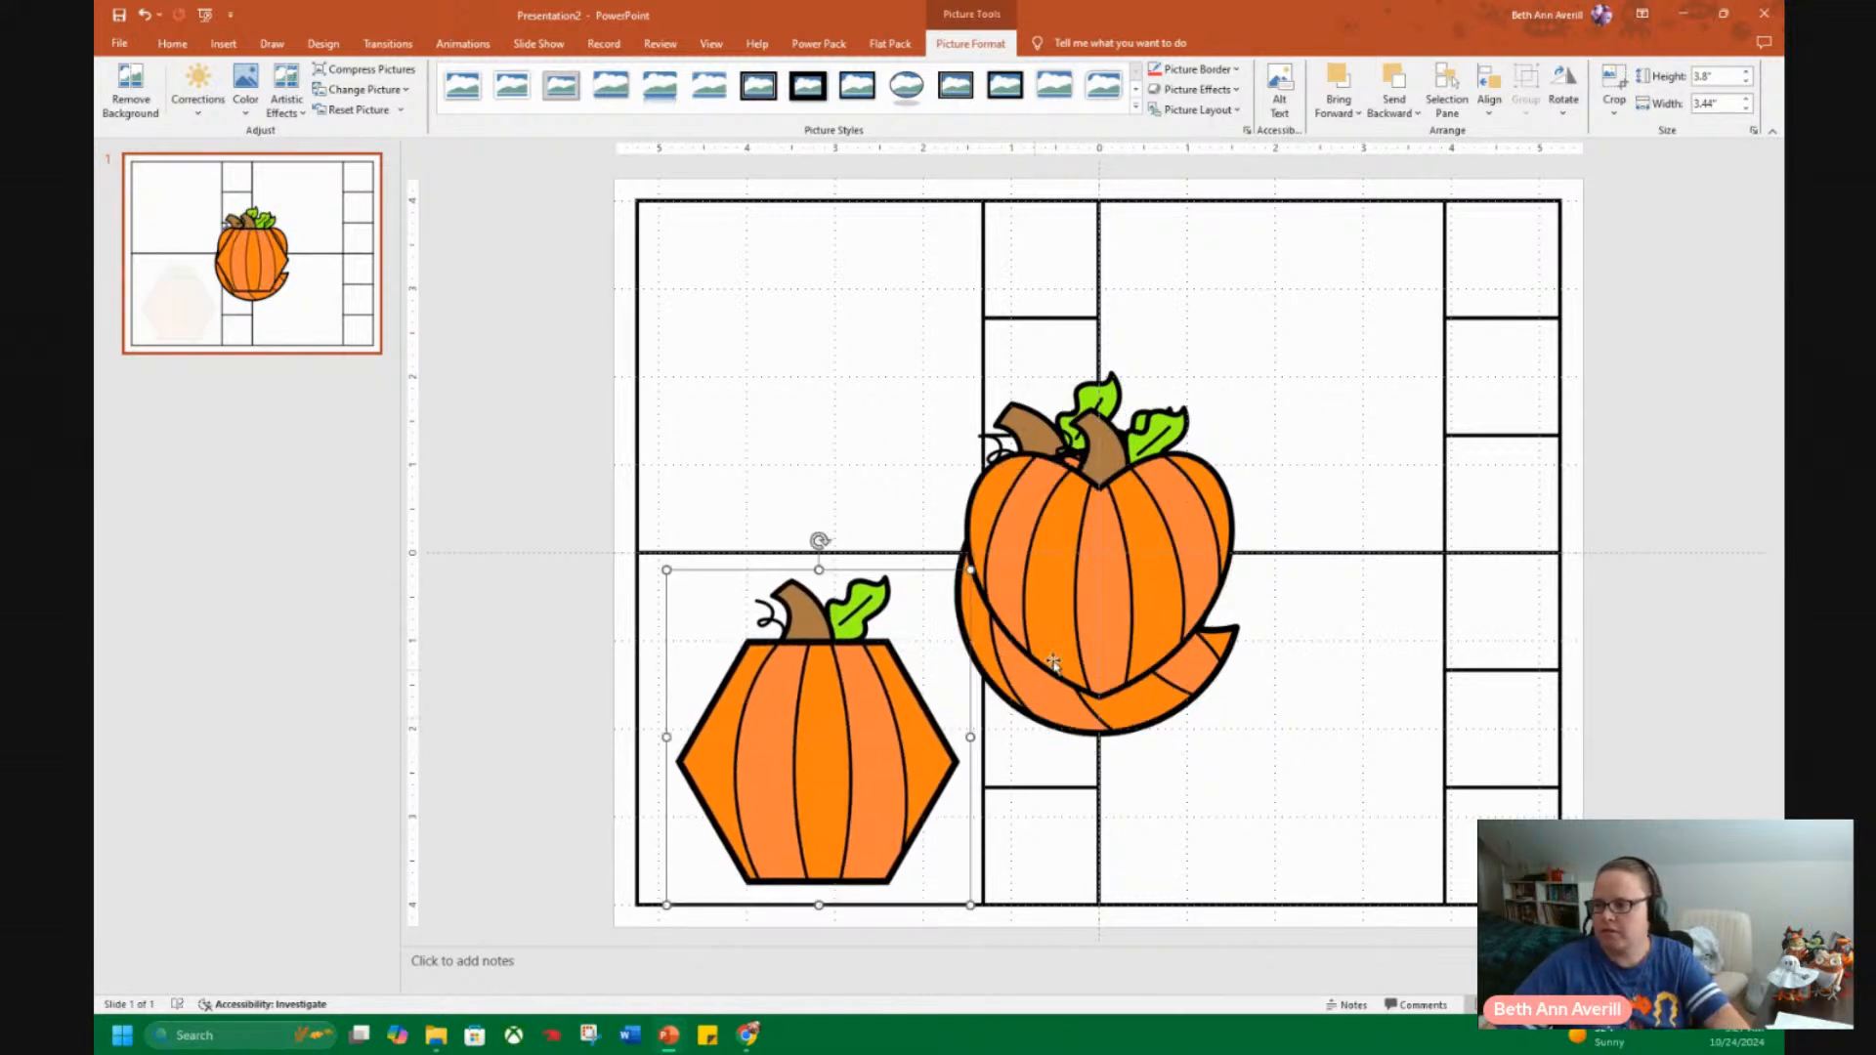
click(1120, 592)
drag(1120, 592, 1288, 432)
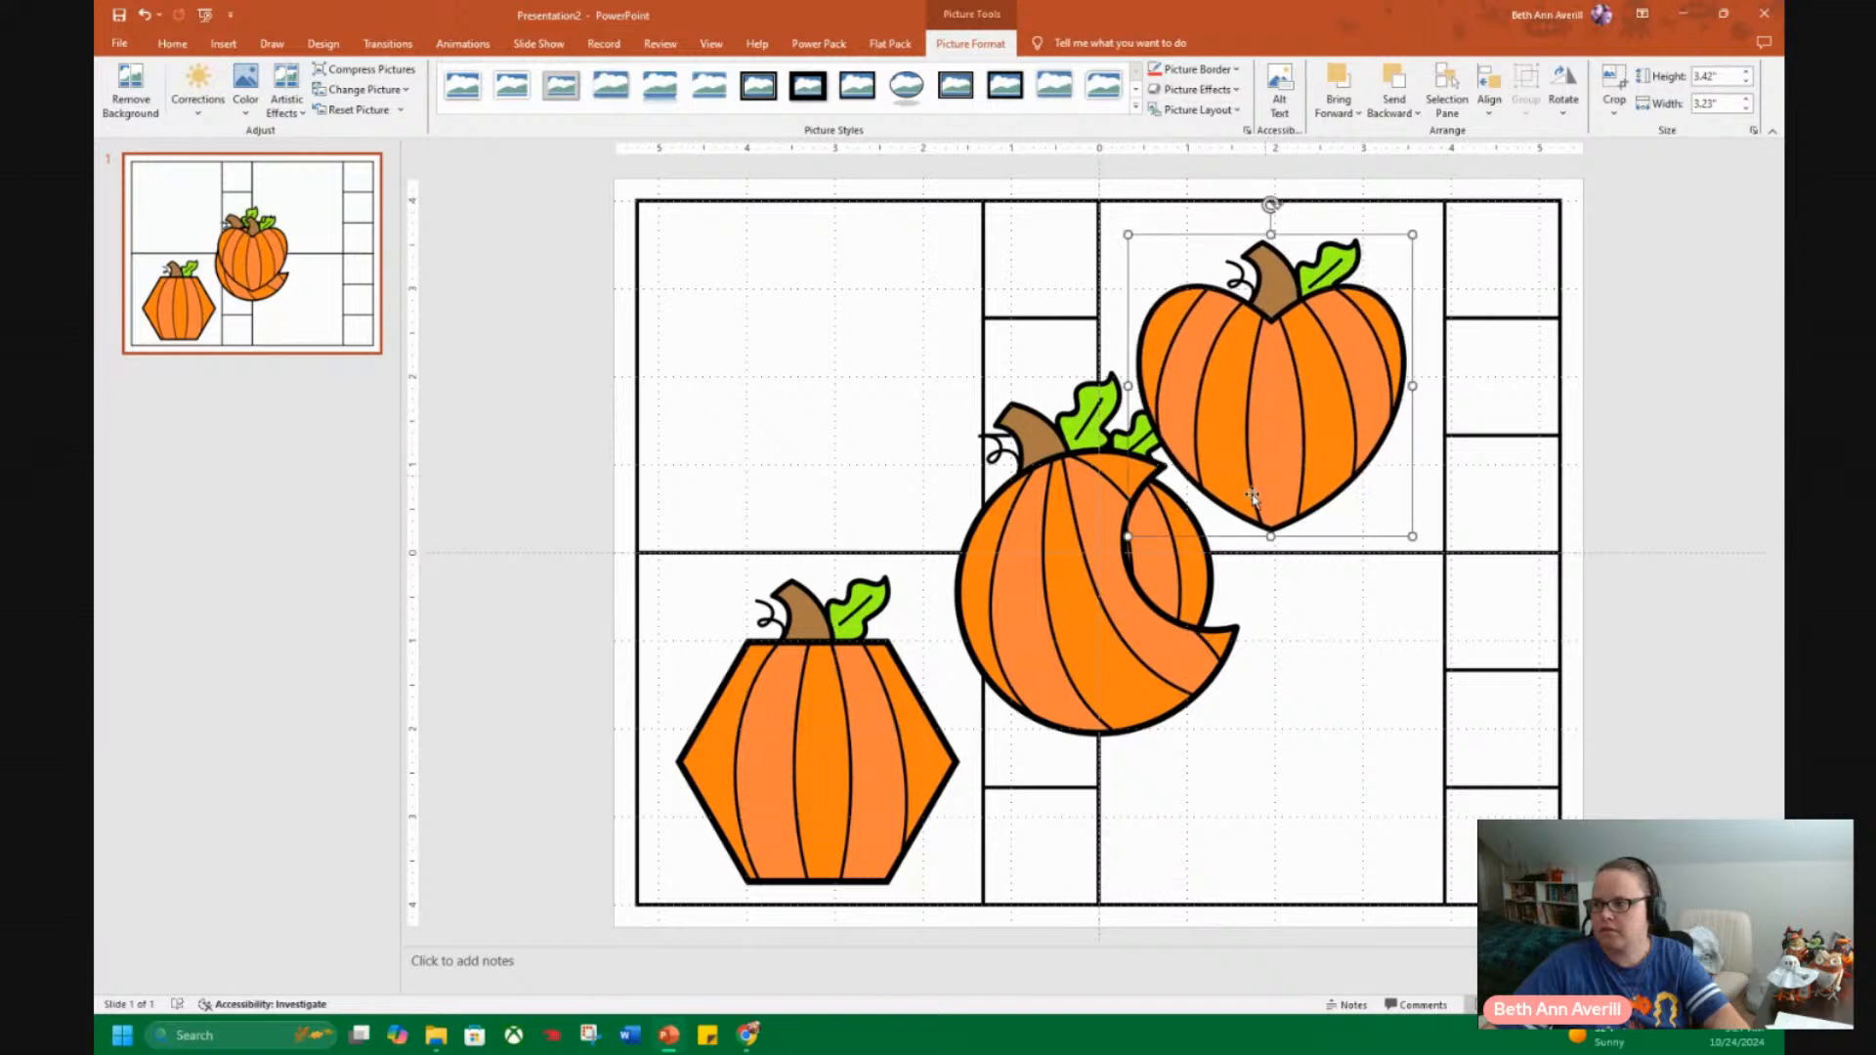
click(1016, 586)
drag(1017, 586, 1277, 819)
drag(1068, 528, 792, 355)
Shrink the crescent pumpkin to about 3.9" by 3.09" and nudge it into position inside the lower-right card.
click(1360, 899)
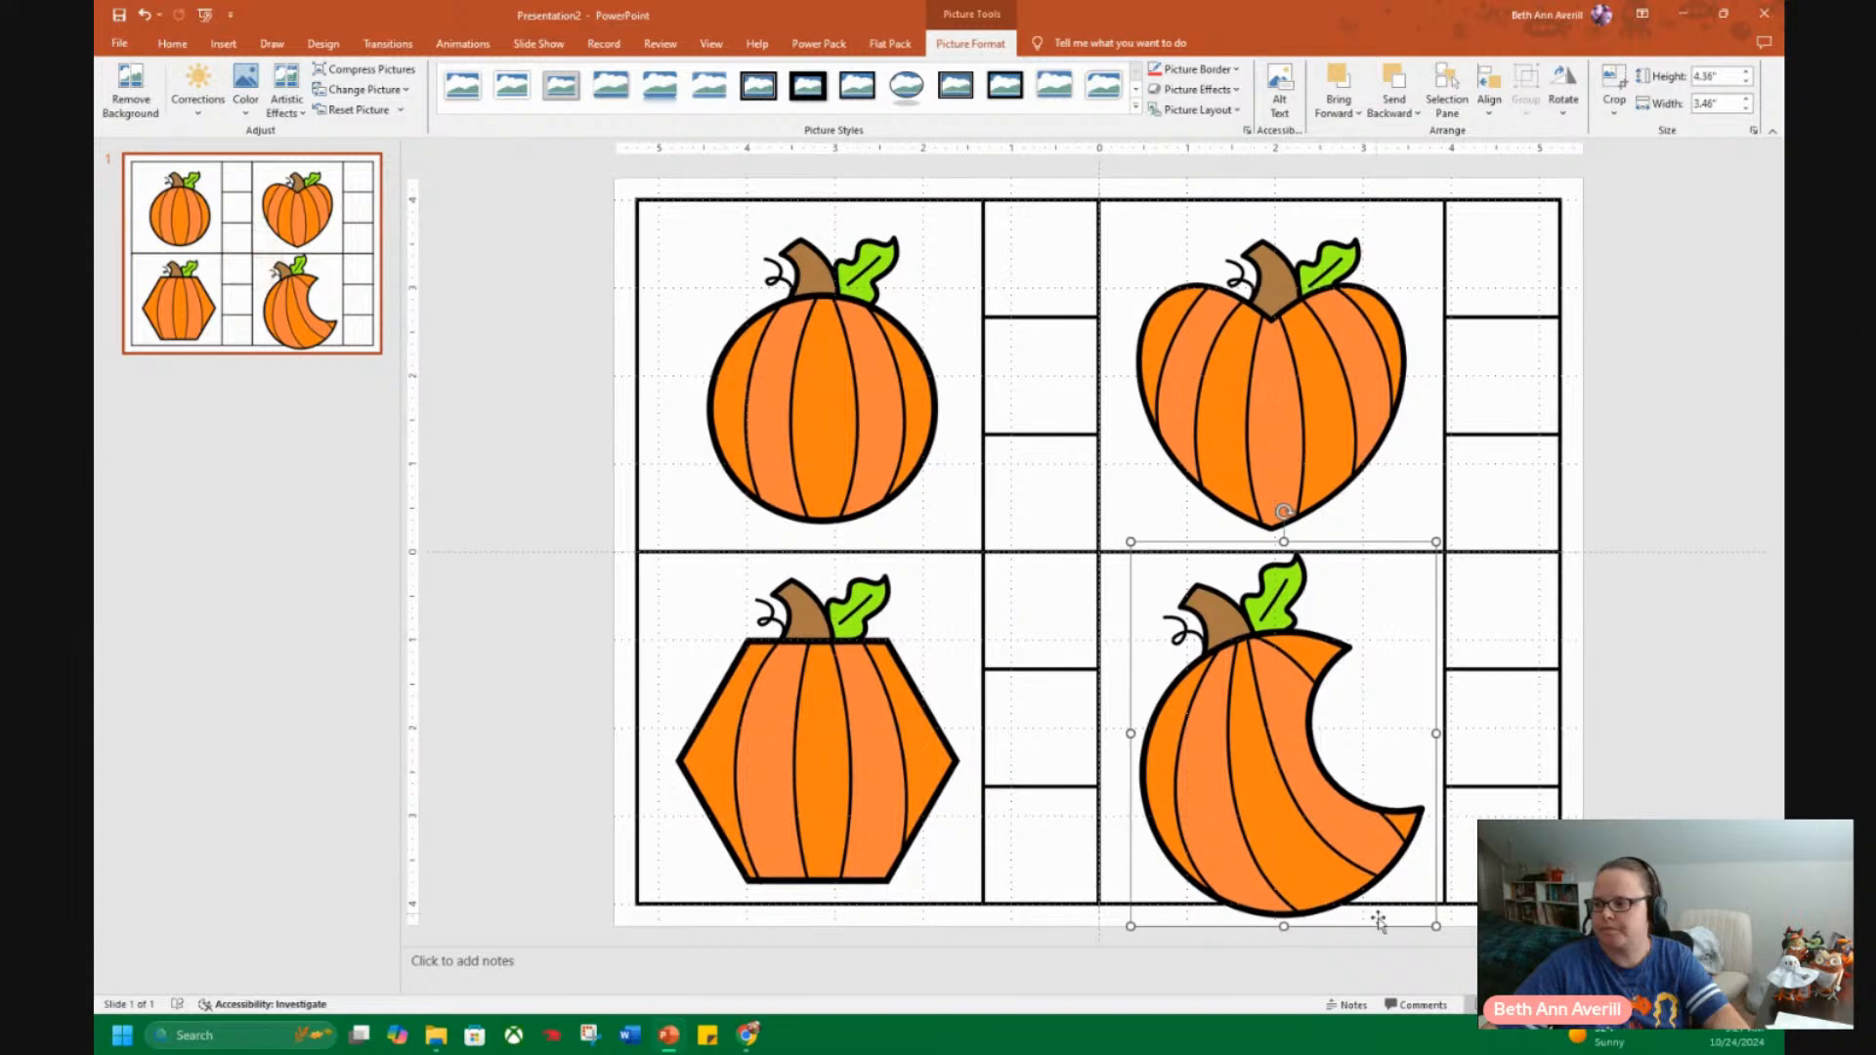
drag(1439, 925, 1403, 884)
drag(1264, 788, 1290, 784)
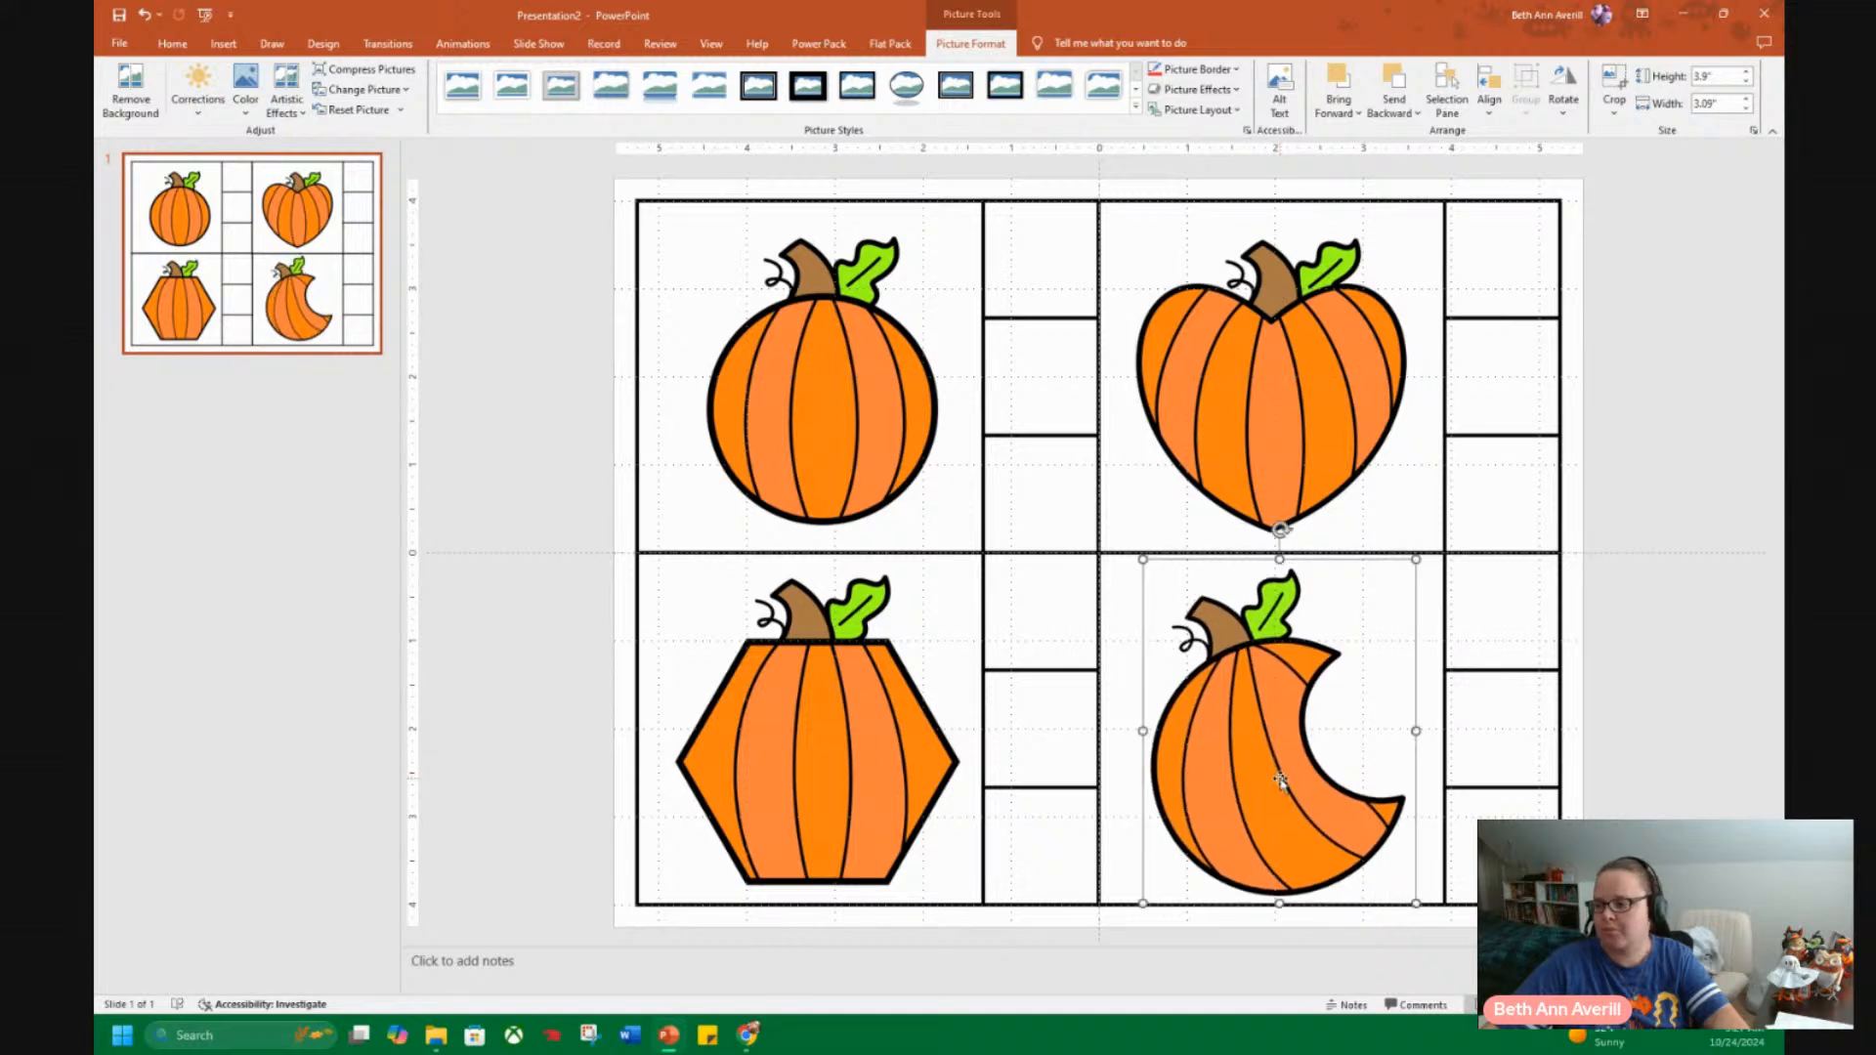
key(ctrl+Up)
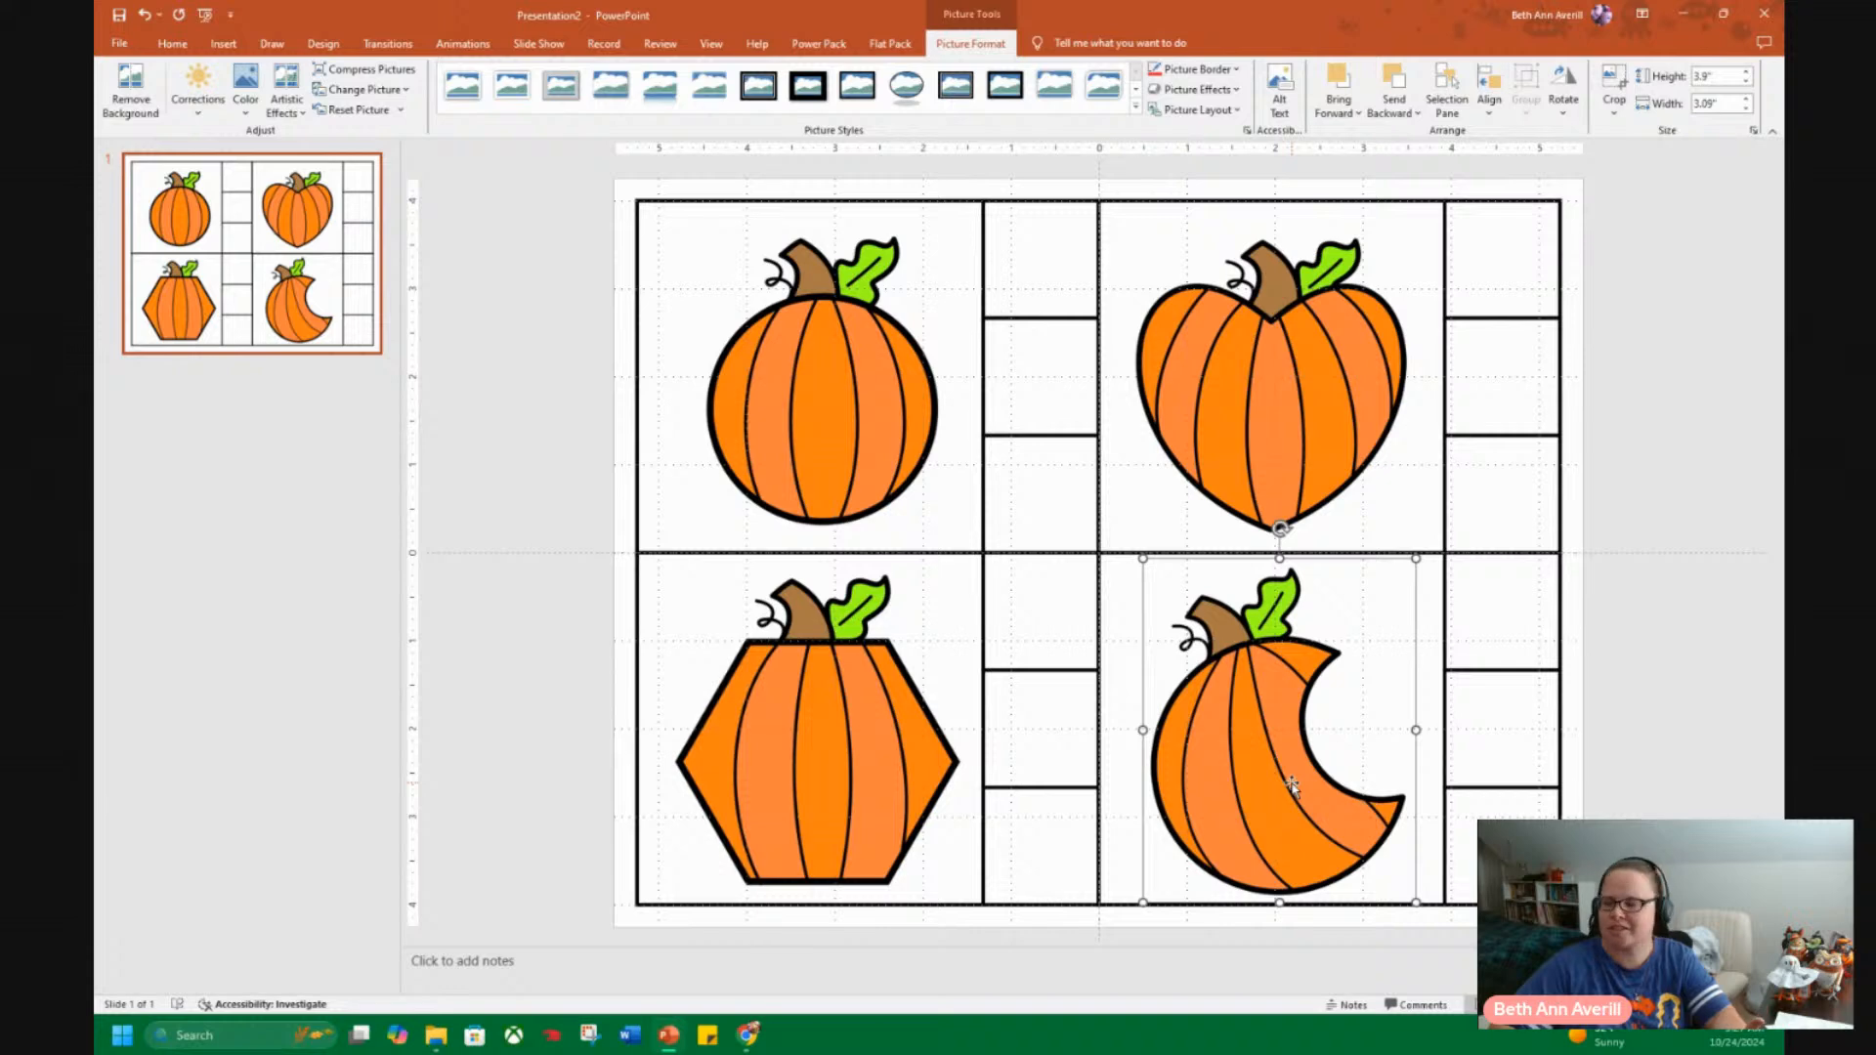
key(ctrl+Left)
key(ctrl+Left)
key(ctrl+Up)
key(ctrl+Up)
key(ctrl+Up)
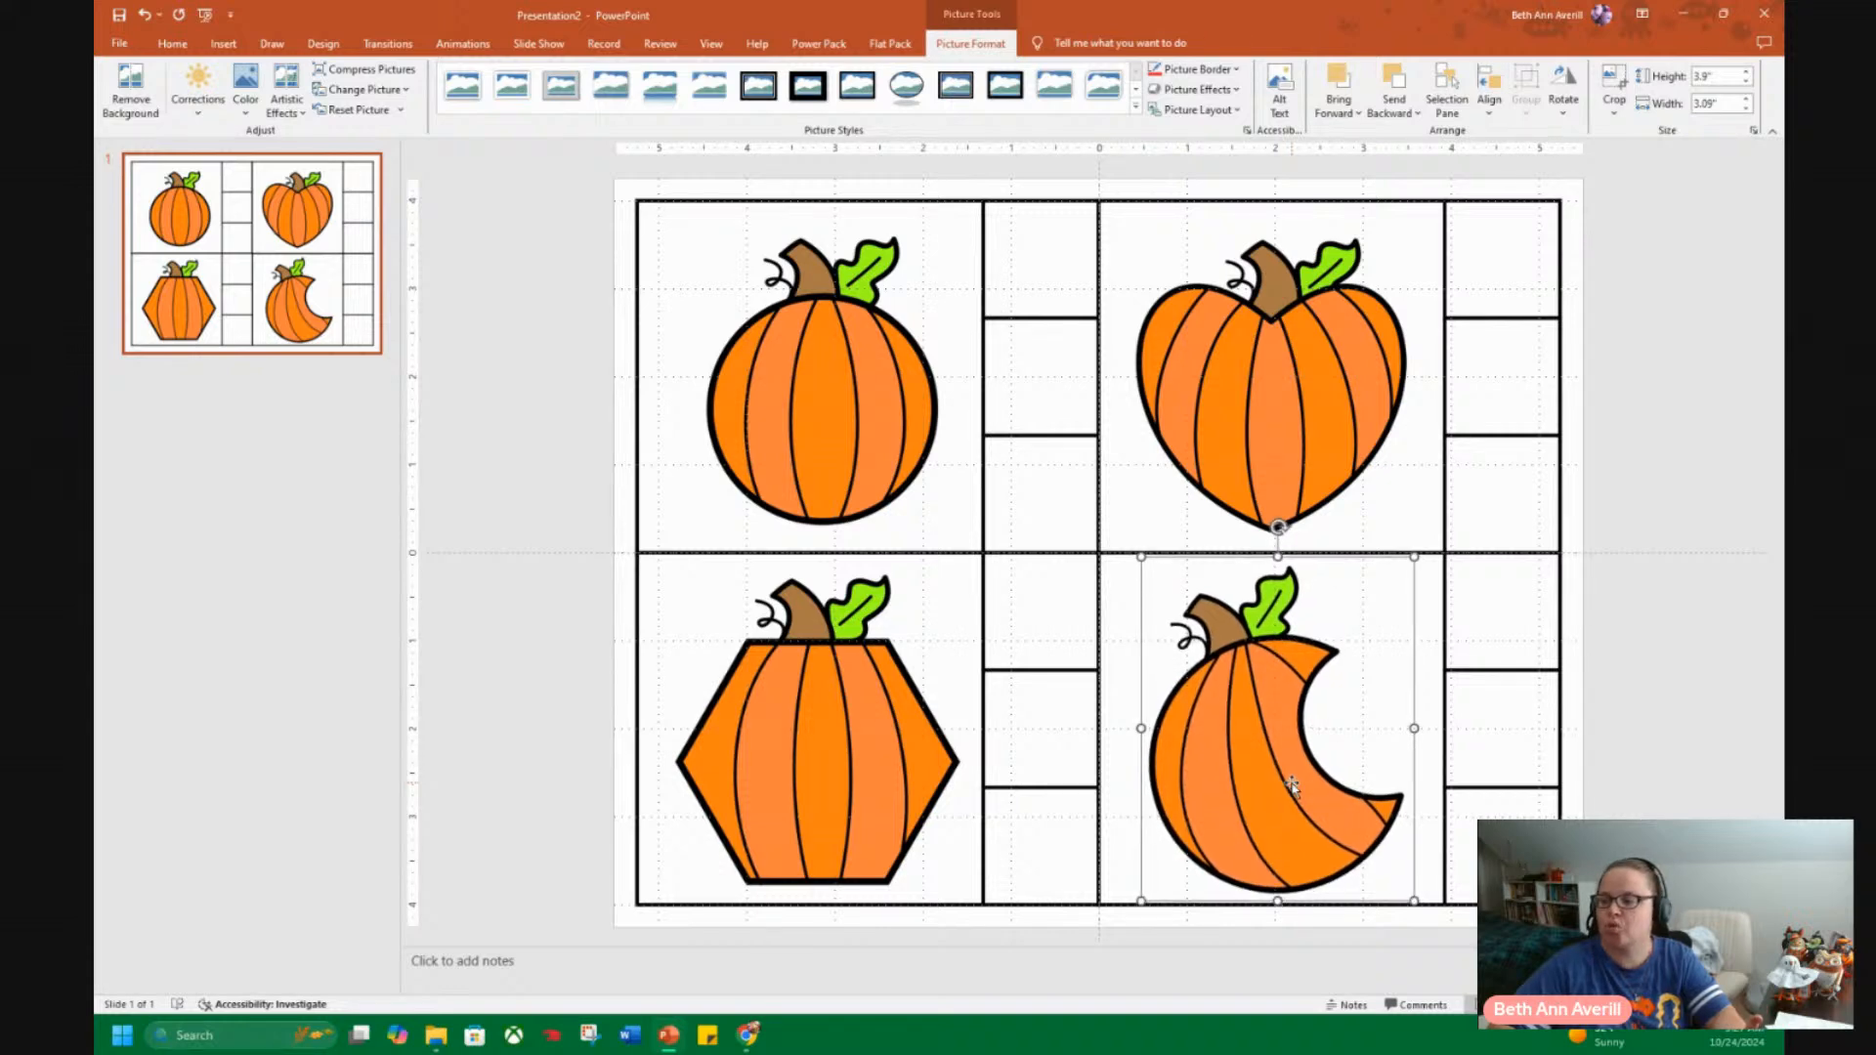
key(ctrl+Left)
key(ctrl+Left)
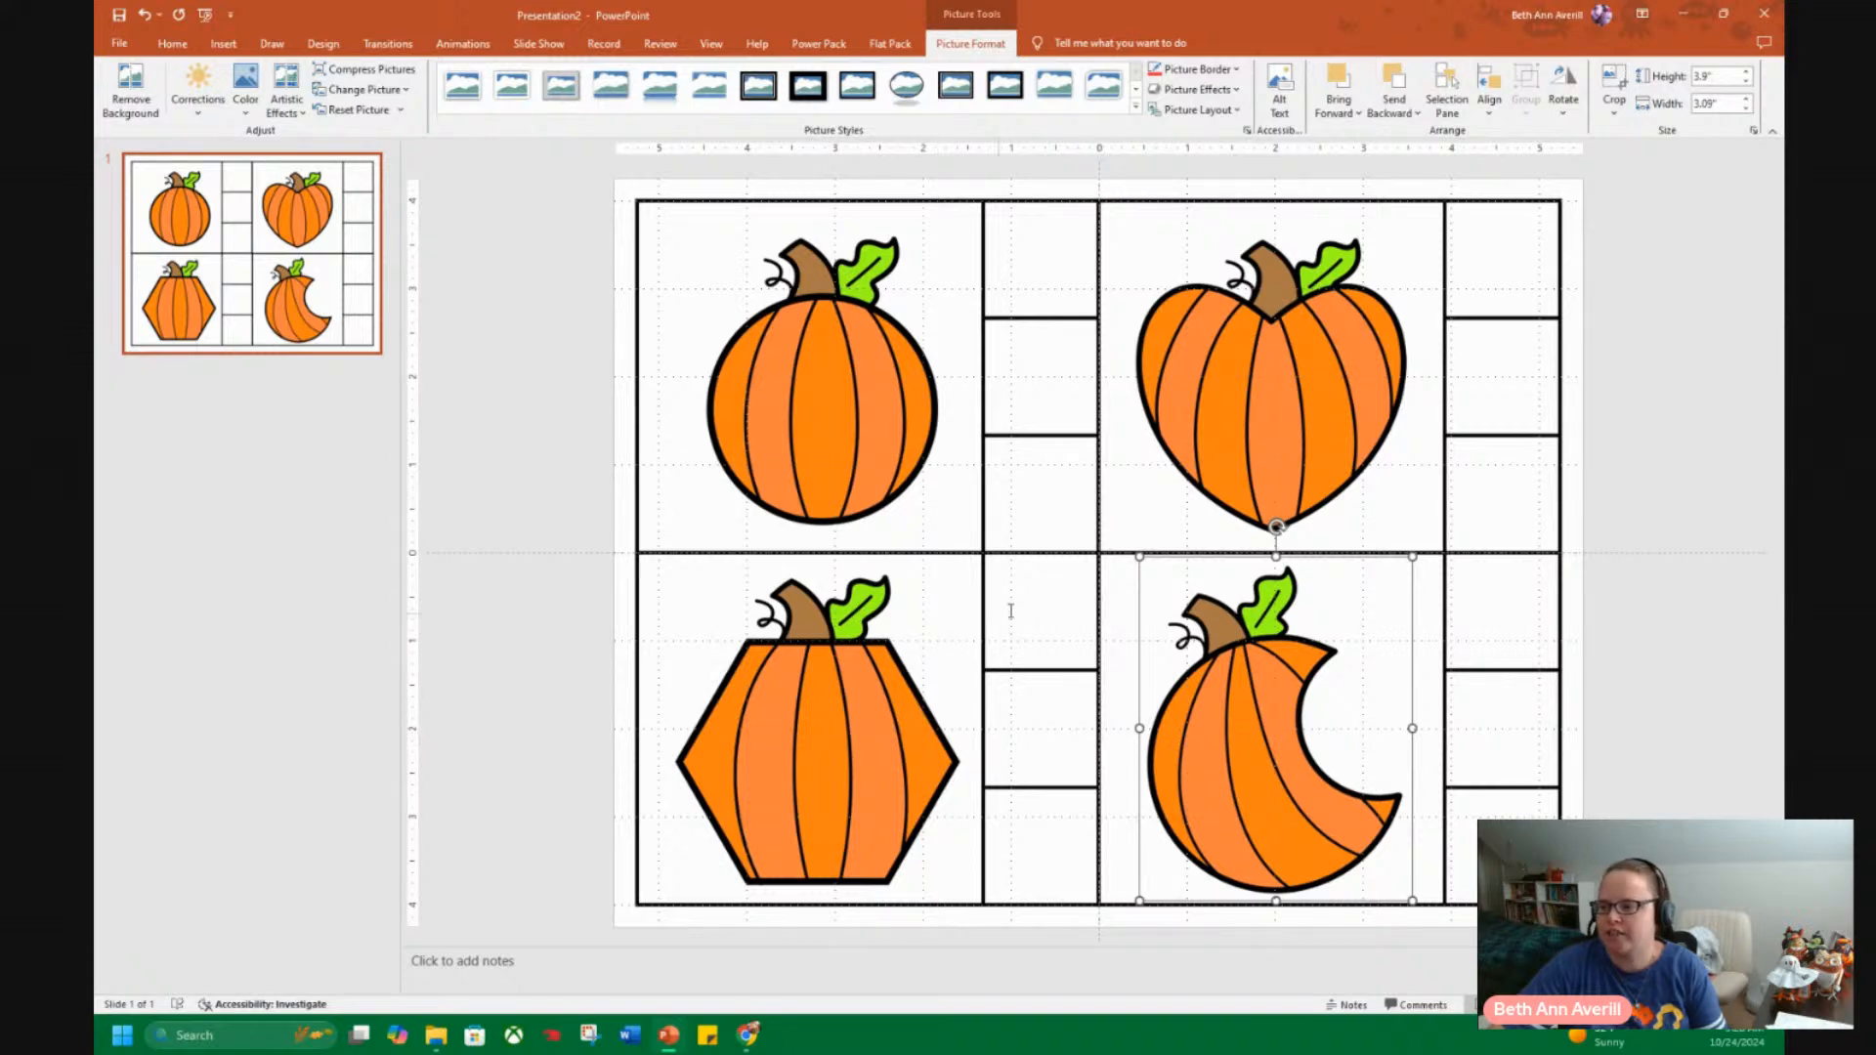
Draw a five-point star about 1" high and 1.09" wide in the top answer box of the circle pumpkin's card.
click(574, 481)
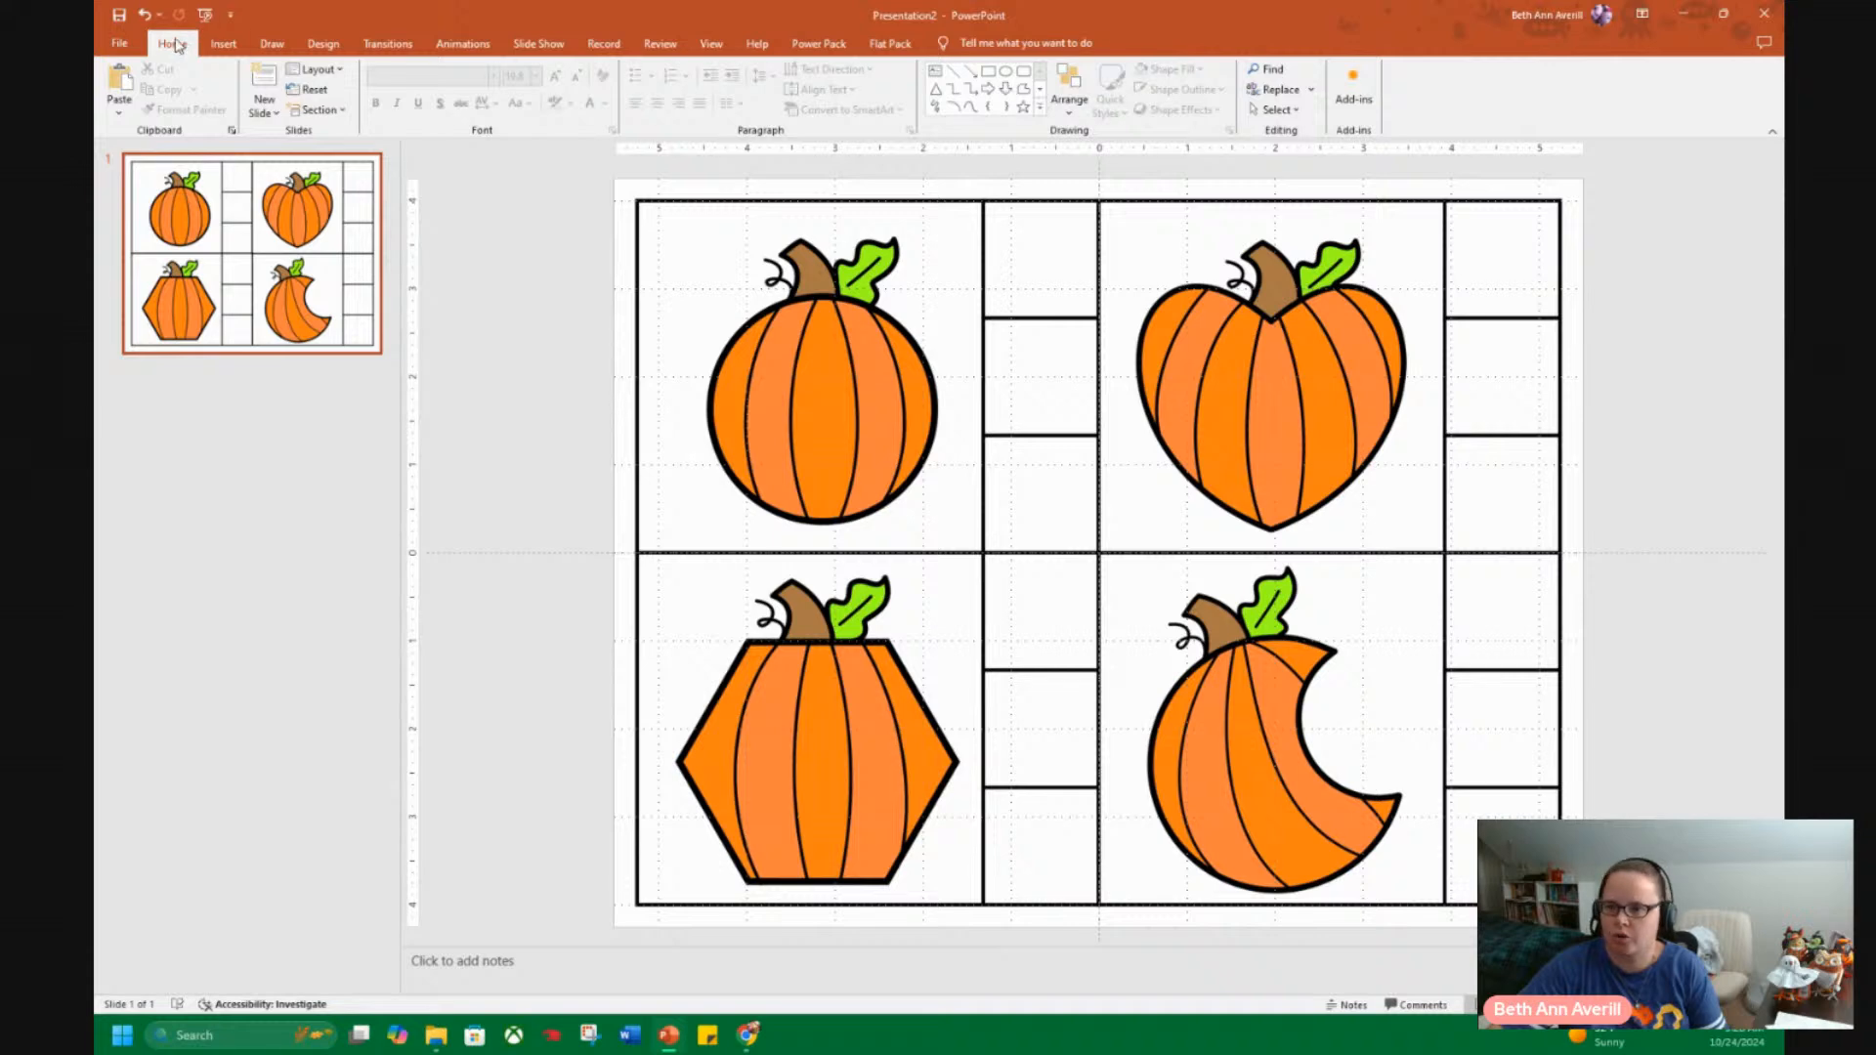
click(1041, 108)
click(1024, 110)
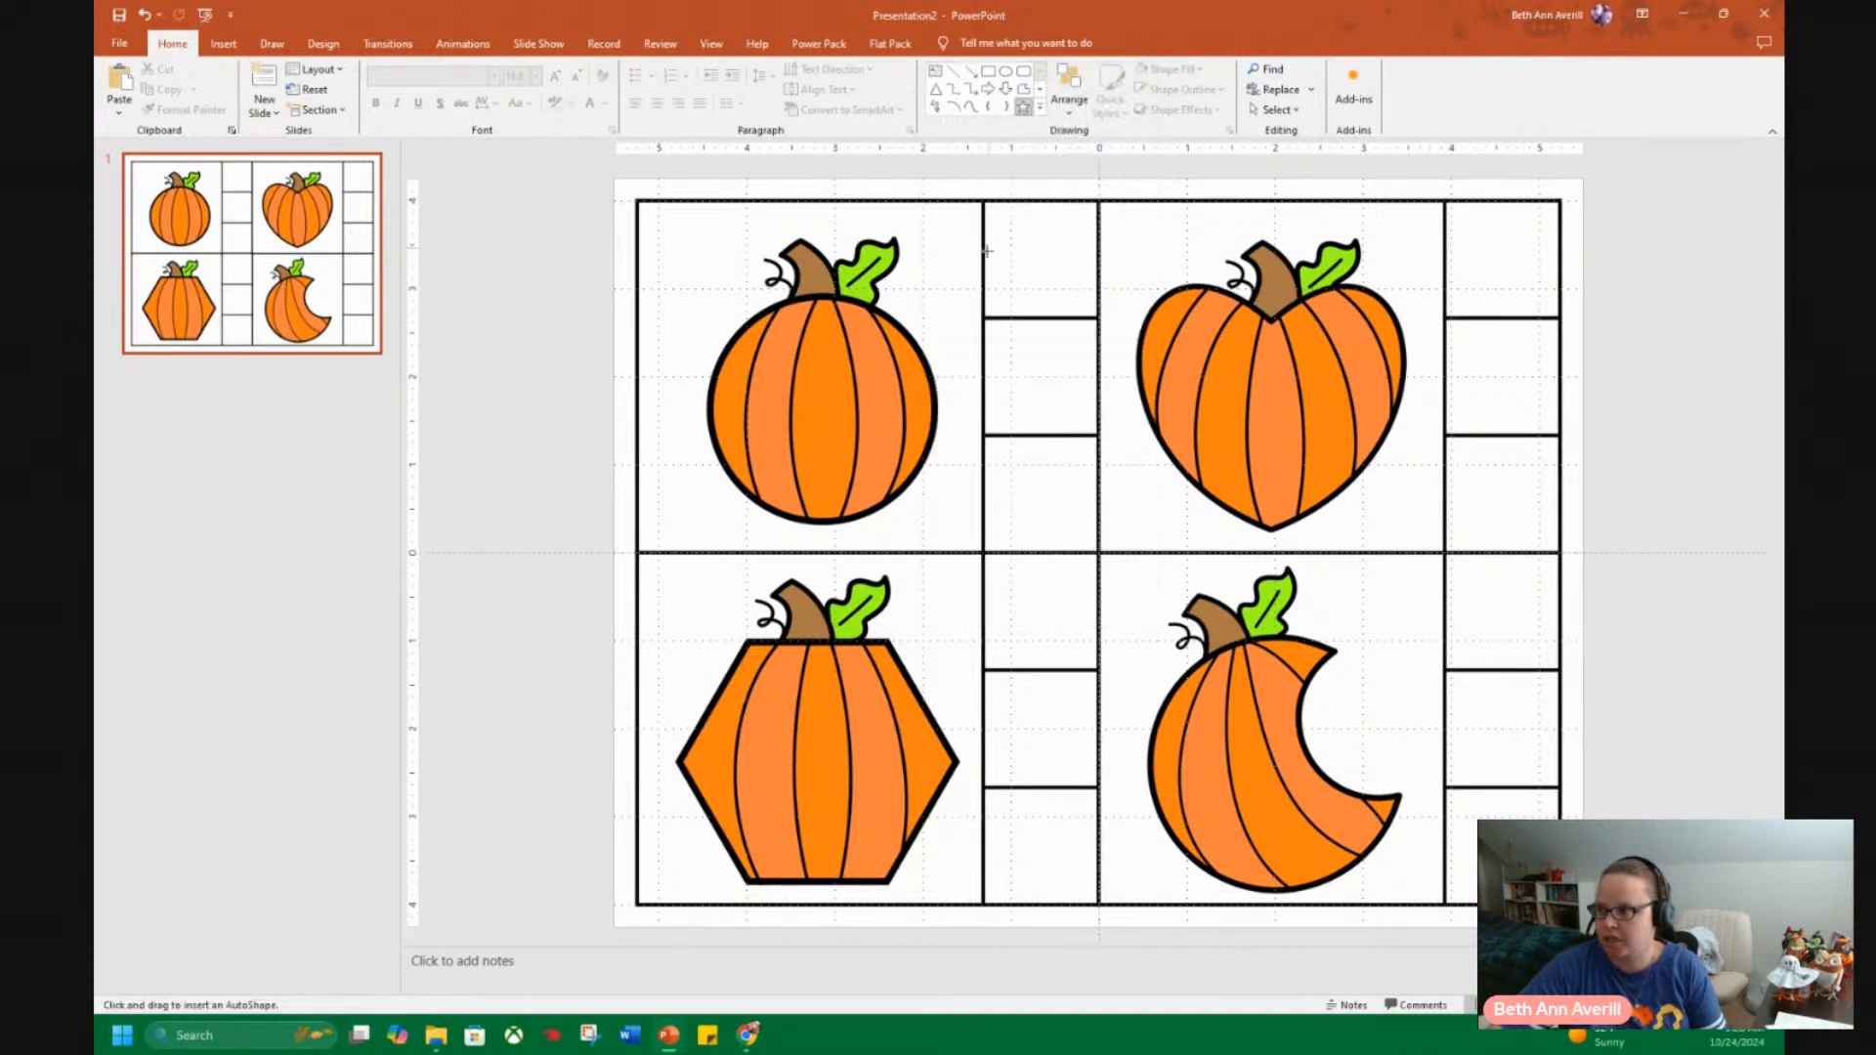
mouse_move(1015, 233)
mouse_down()
mouse_move(1131, 357)
mouse_move(1300, 467)
mouse_move(1189, 531)
mouse_move(1287, 543)
mouse_move(1106, 295)
mouse_move(1101, 311)
mouse_up()
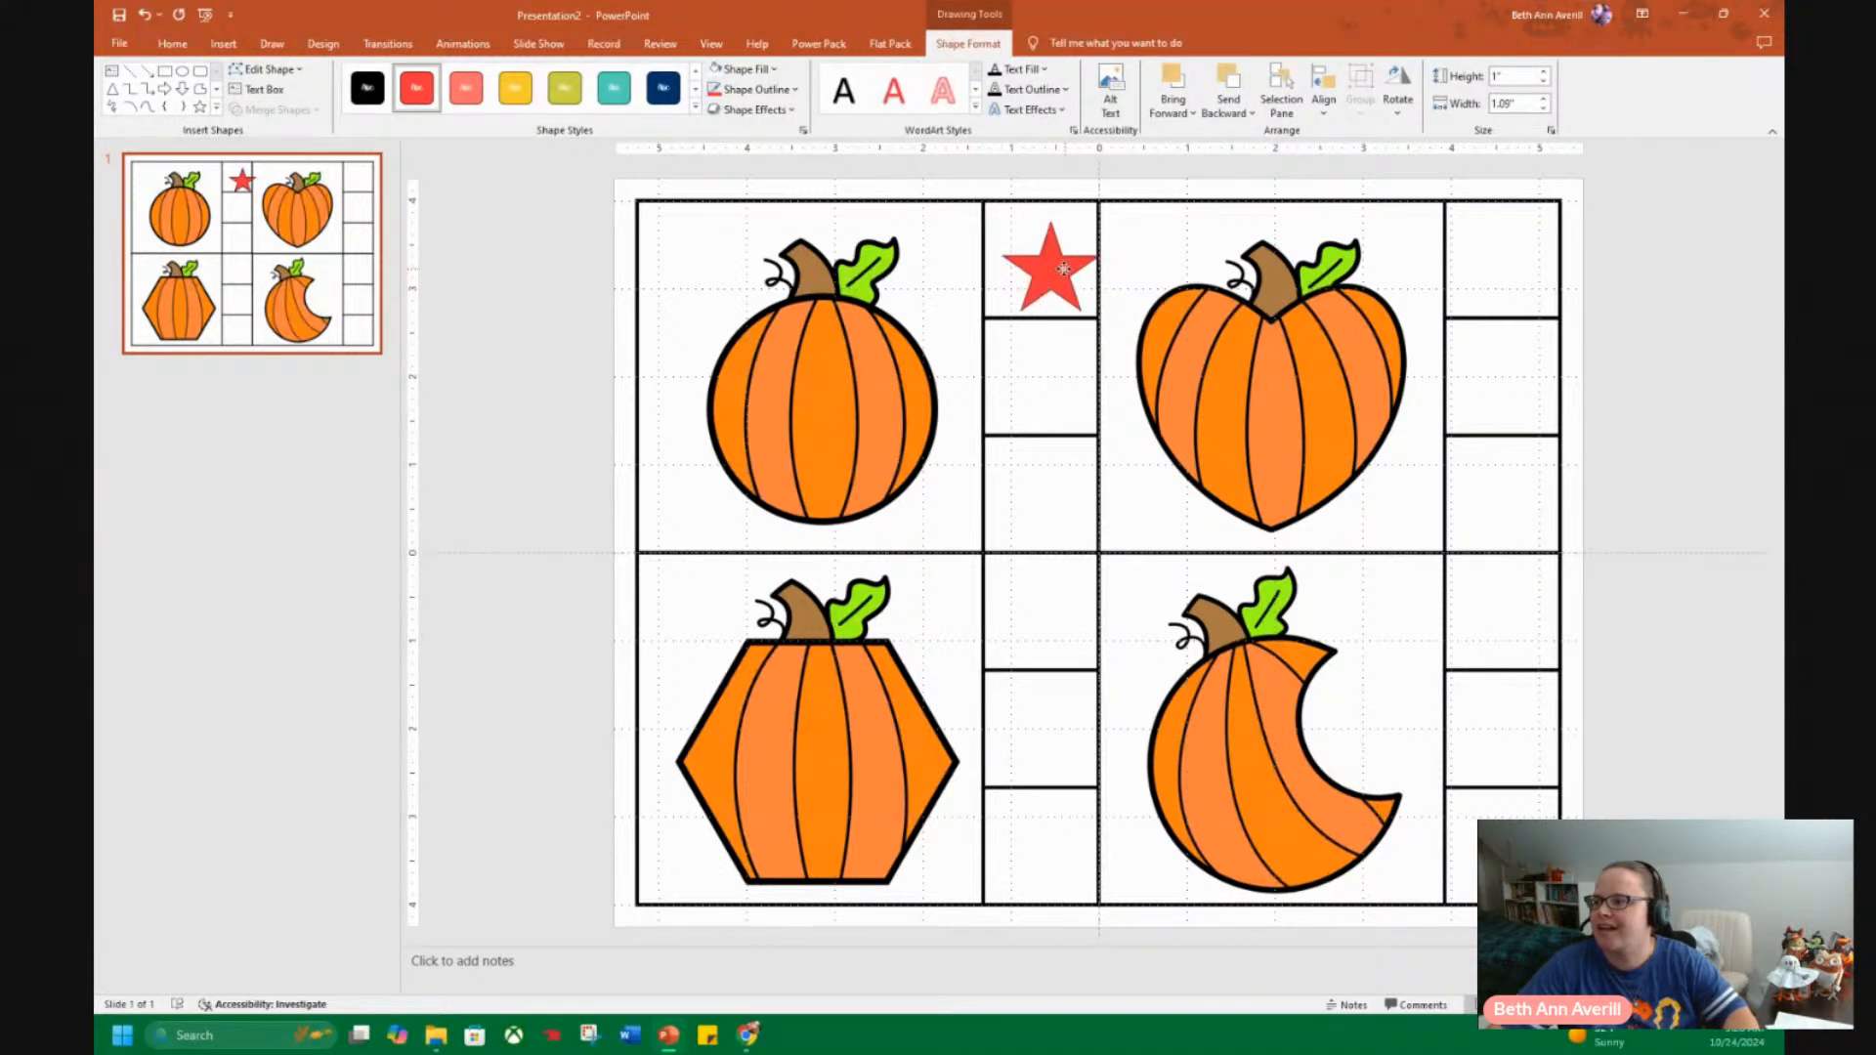